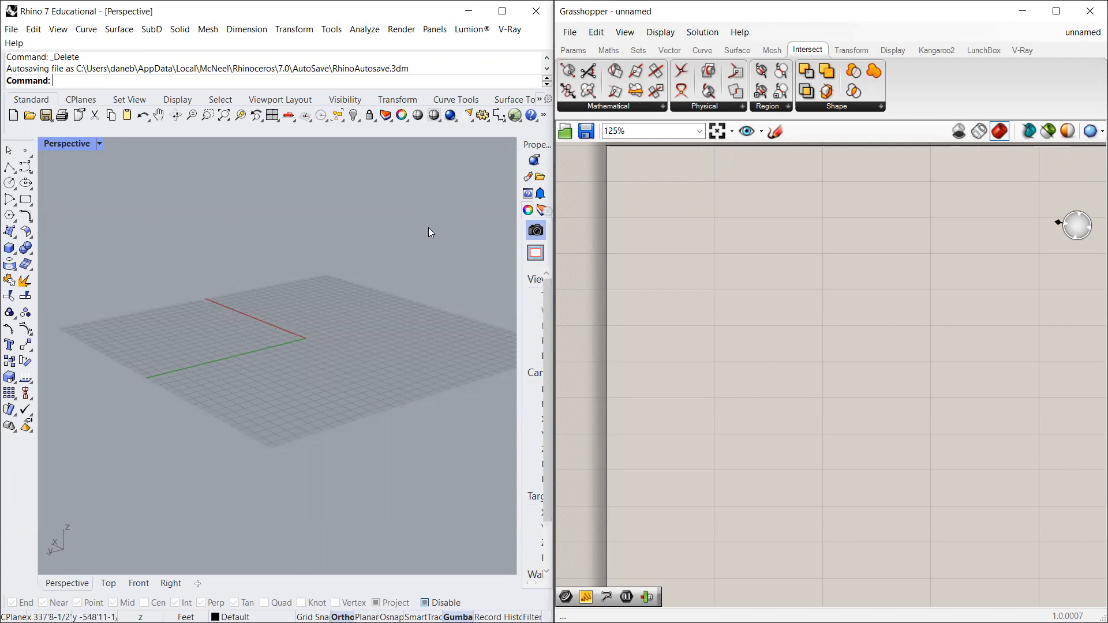
# Step: Look through the LunchBox components available for panels and for generating subdivisions
pyautogui.click(996, 52)
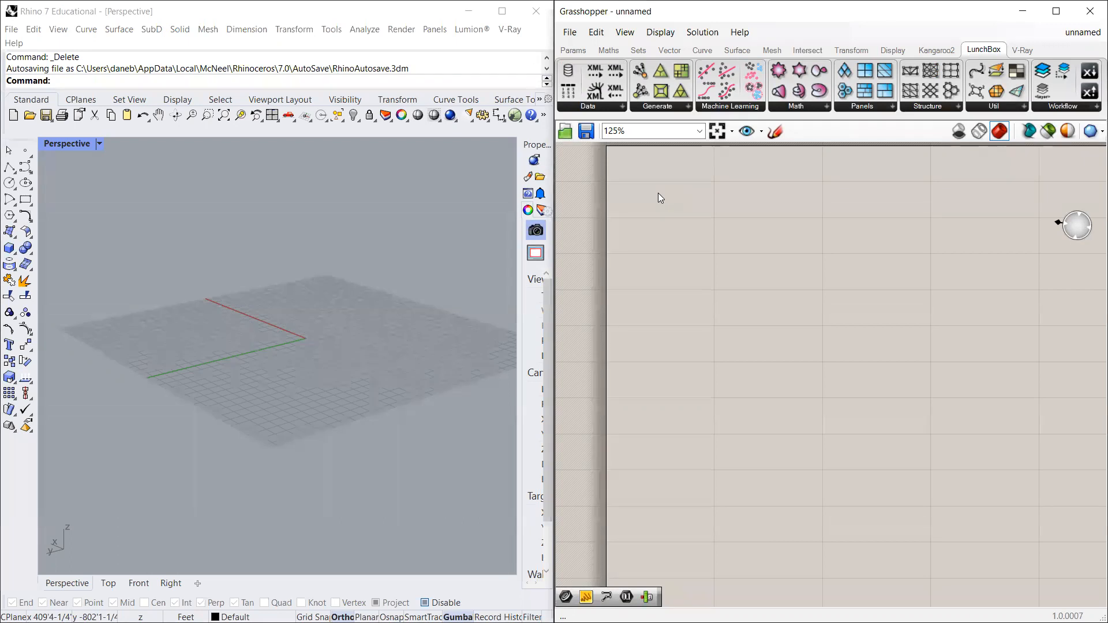
pyautogui.moveTo(990, 54)
pyautogui.click(887, 107)
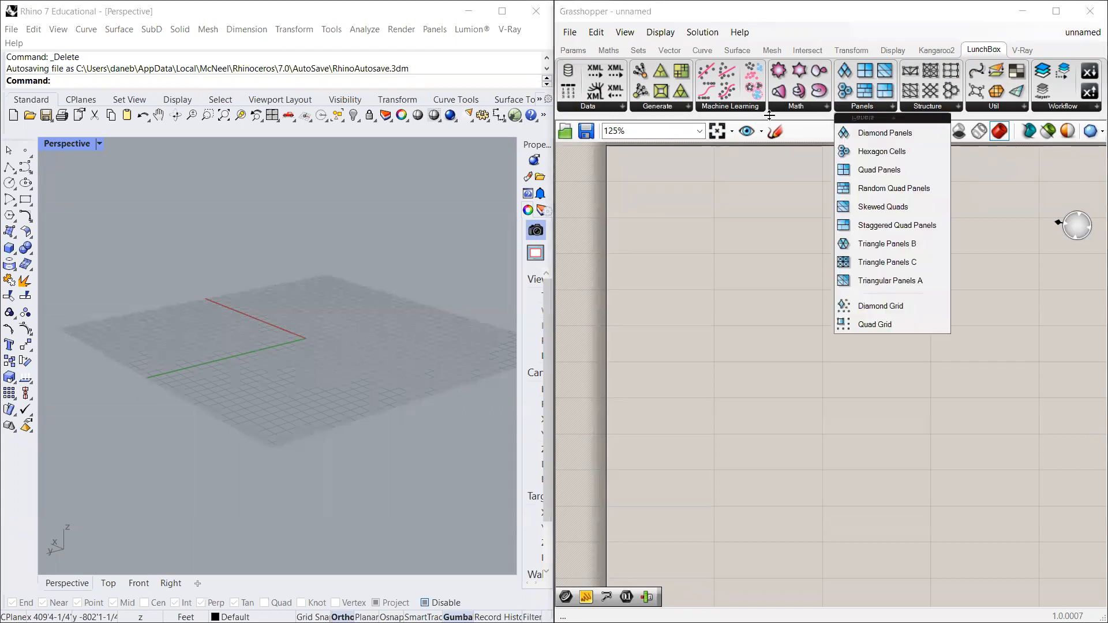
pyautogui.click(664, 108)
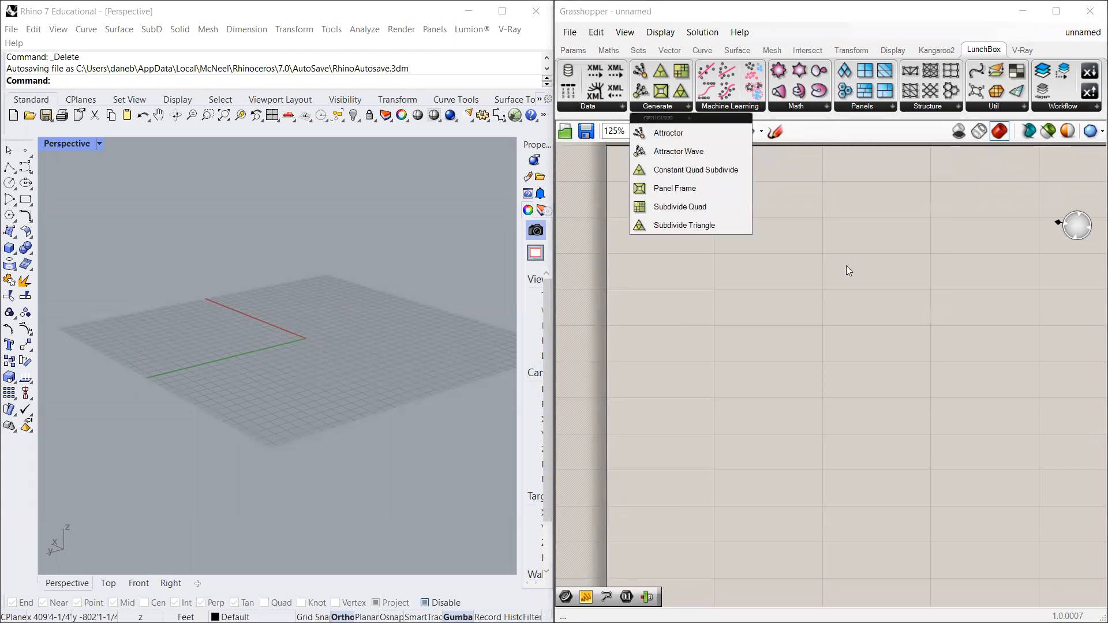
pyautogui.click(852, 209)
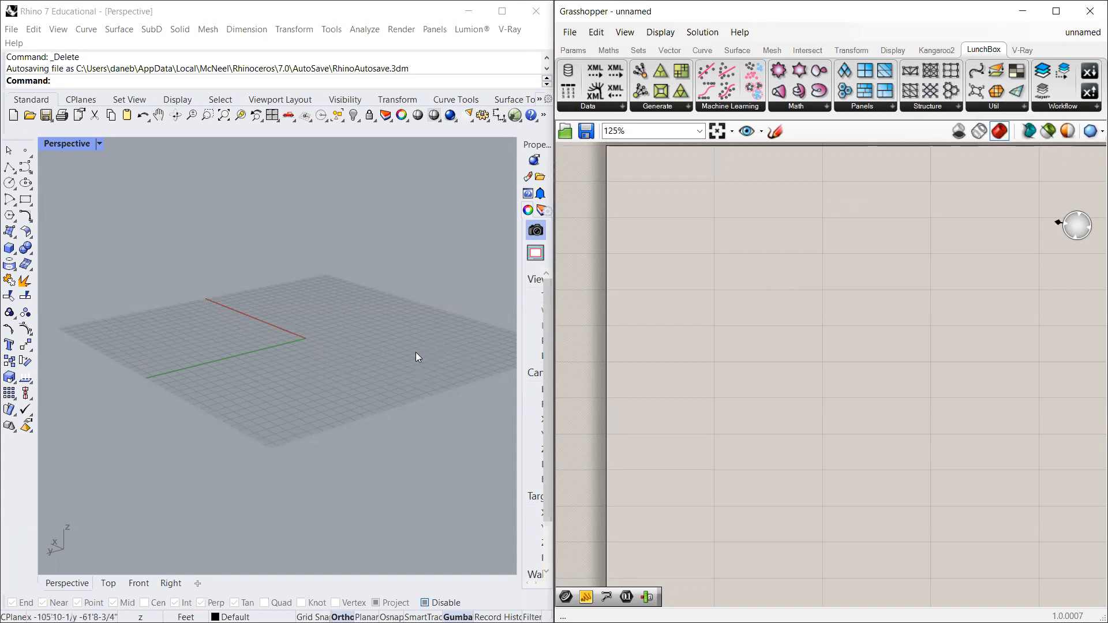
pyautogui.scroll(-5, 238, 336)
pyautogui.moveTo(237, 336); pyautogui.dragTo(349, 363, button='right')
pyautogui.scroll(4, 260, 369)
pyautogui.moveTo(261, 348); pyautogui.dragTo(354, 355, button='right')
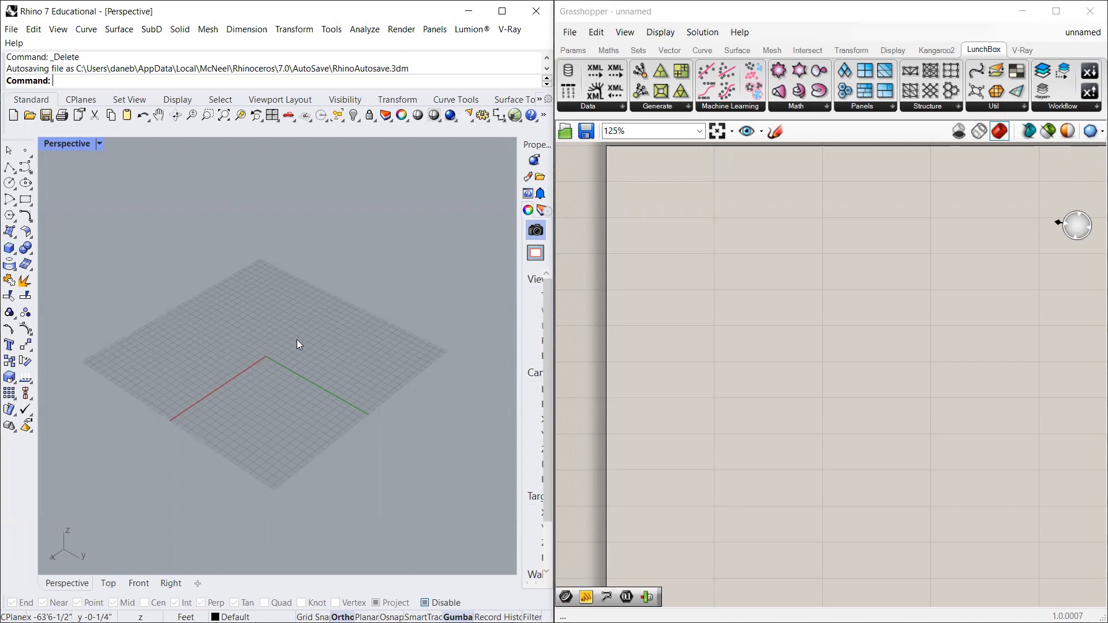
pyautogui.moveTo(208, 324); pyautogui.dragTo(391, 351, button='right')
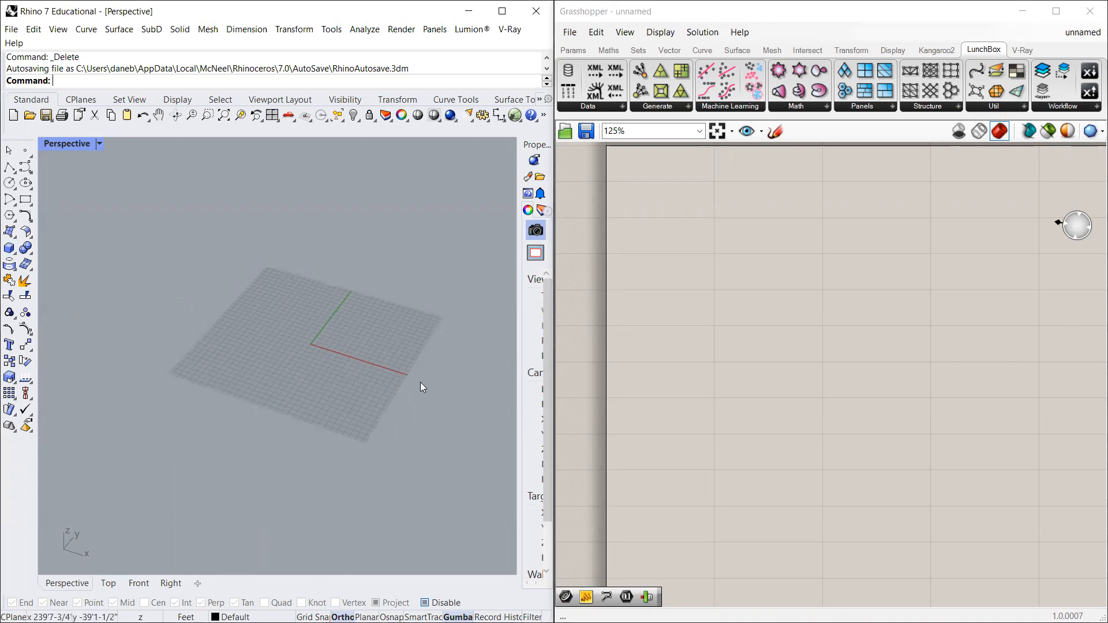
pyautogui.scroll(-4, 440, 313)
pyautogui.scroll(10, 447, 332)
pyautogui.scroll(2, 223, 267)
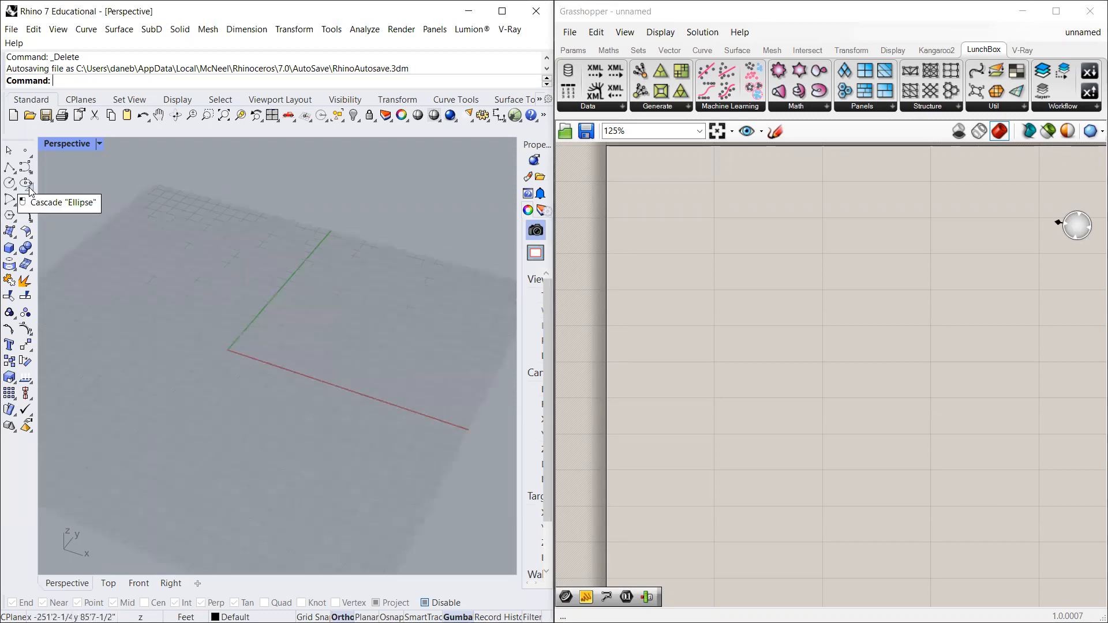
# Step: Draw a single straight polyline in the Perspective view, starting near the origin and running parallel to the x axis
pyautogui.click(10, 167)
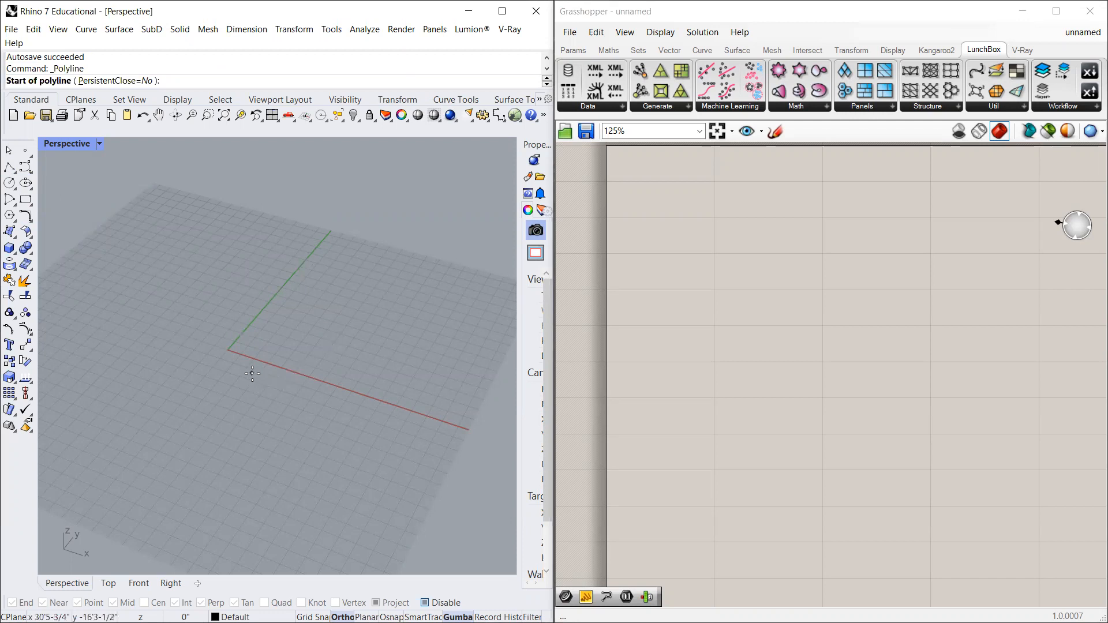
pyautogui.scroll(2, 242, 358)
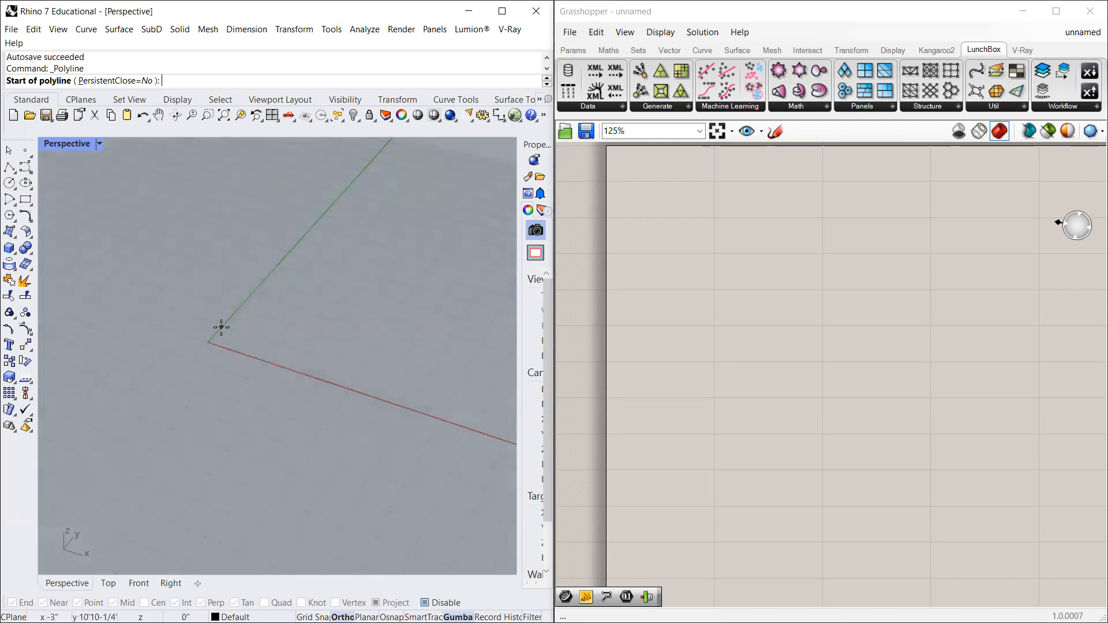
pyautogui.click(223, 328)
pyautogui.scroll(-2, 225, 325)
pyautogui.click(424, 392)
pyautogui.press('Return')
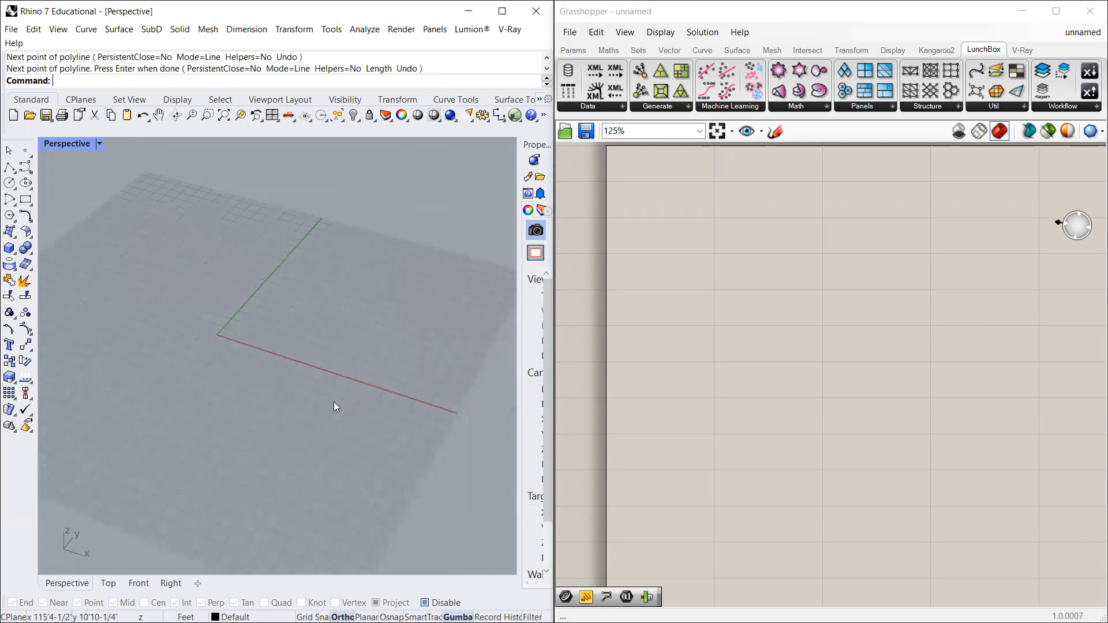
pyautogui.press('Return')
pyautogui.click(222, 327)
pyautogui.click(388, 372)
pyautogui.press('Return')
pyautogui.click(347, 369)
pyautogui.scroll(-4, 257, 299)
pyautogui.scroll(10, 256, 299)
pyautogui.click(232, 268)
pyautogui.moveTo(232, 268); pyautogui.dragTo(196, 281, button='right')
pyautogui.scroll(-7, 194, 280)
# Step: Place a Curve parameter on the Grasshopper canvas and reference the drawn line in it
pyautogui.click(574, 50)
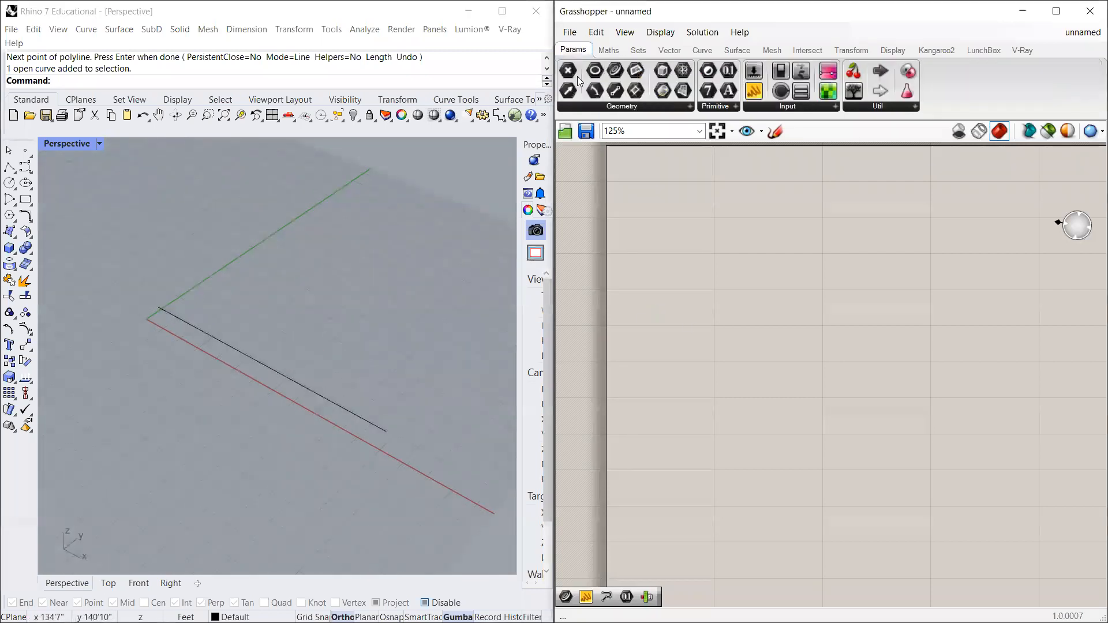
pyautogui.moveTo(615, 70); pyautogui.dragTo(672, 278)
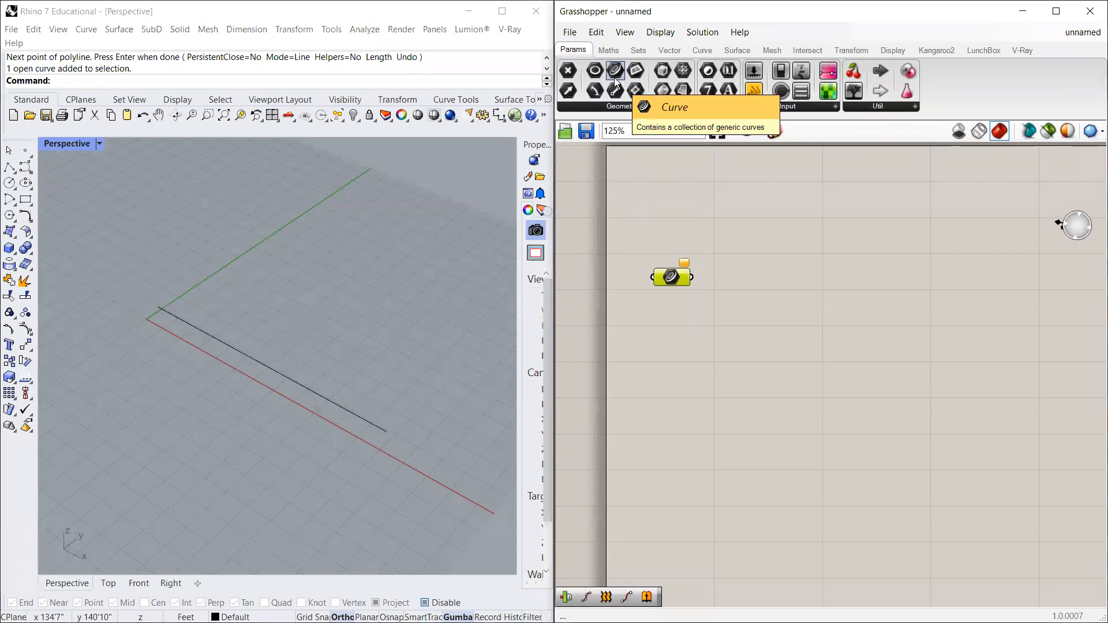
pyautogui.rightClick(680, 279)
pyautogui.click(723, 461)
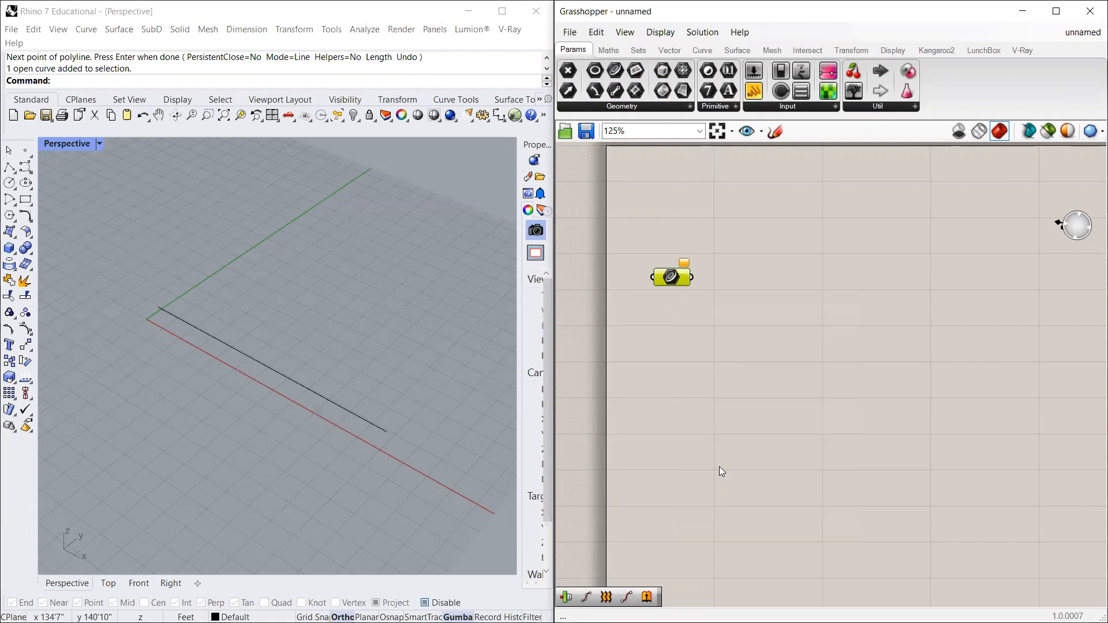
pyautogui.click(316, 392)
pyautogui.moveTo(670, 274); pyautogui.dragTo(679, 307)
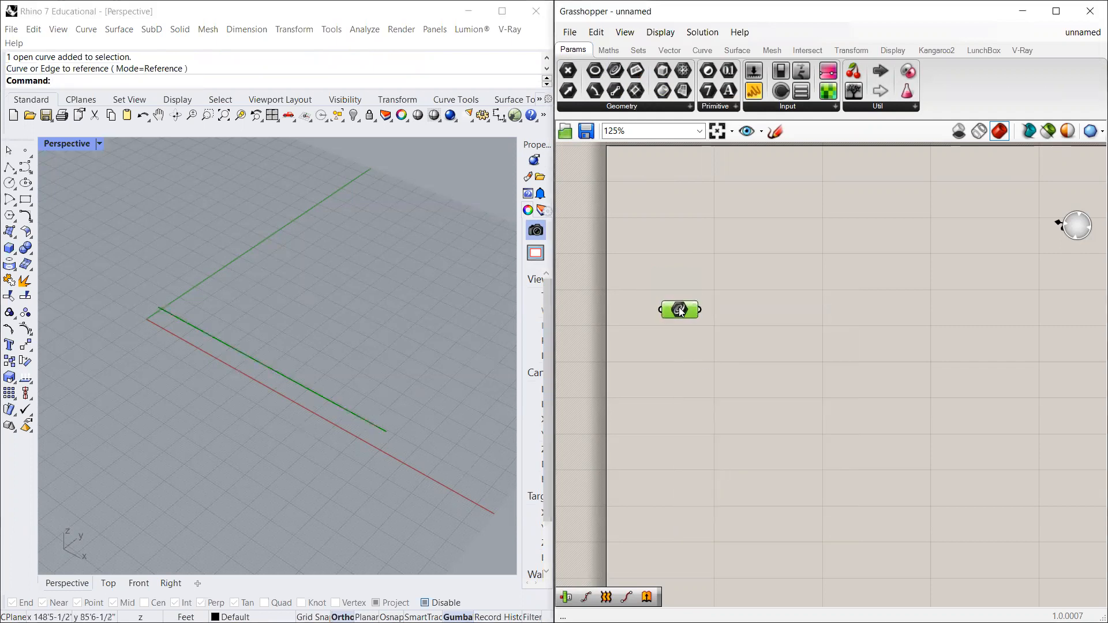
# Step: Add an Extrude component to the canvas beside the Curve parameter
pyautogui.doubleClick(733, 295)
pyautogui.write('extru')
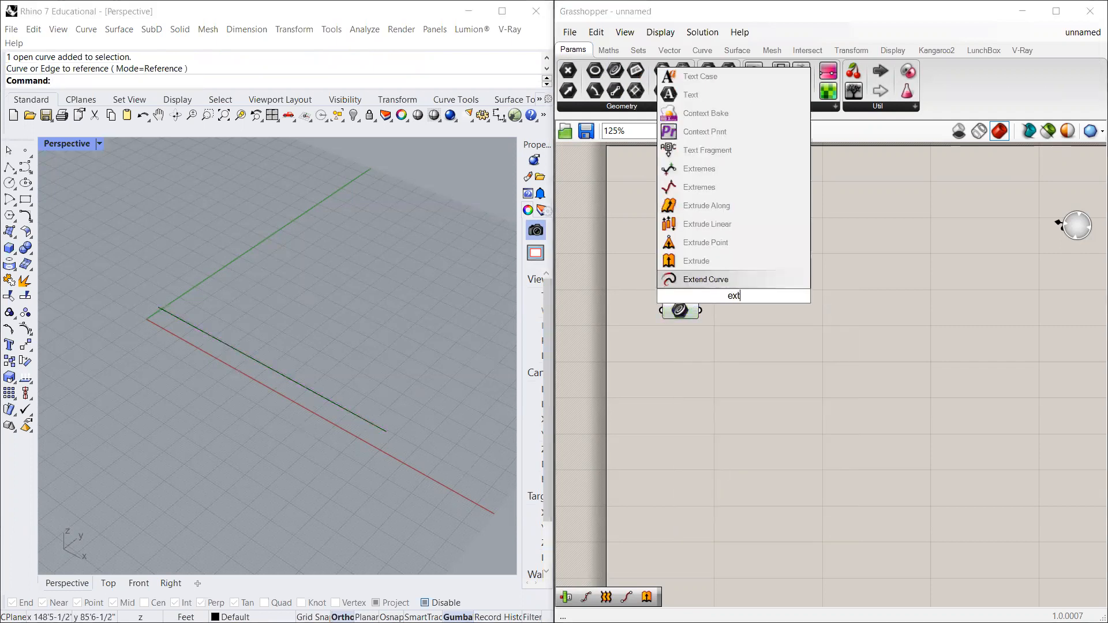
pyautogui.press('Up')
pyautogui.press('Return')
pyautogui.moveTo(733, 295); pyautogui.dragTo(764, 325)
# Step: Add a Unit Z component, wiring the curve to the extrusion's Base and the unit vector to its Direction
pyautogui.doubleClick(704, 382)
pyautogui.write('z')
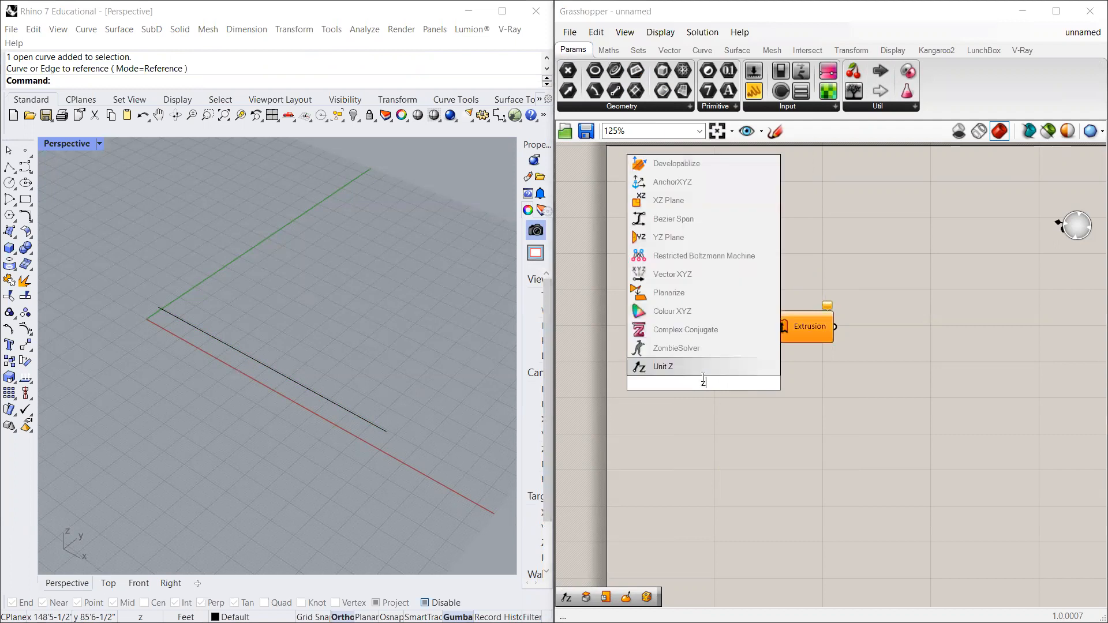
pyautogui.click(709, 369)
pyautogui.moveTo(777, 337); pyautogui.dragTo(864, 351)
pyautogui.moveTo(756, 384); pyautogui.dragTo(774, 363)
# Step: Add a Number Slider to the canvas and place it below the Unit Z component
pyautogui.doubleClick(689, 414)
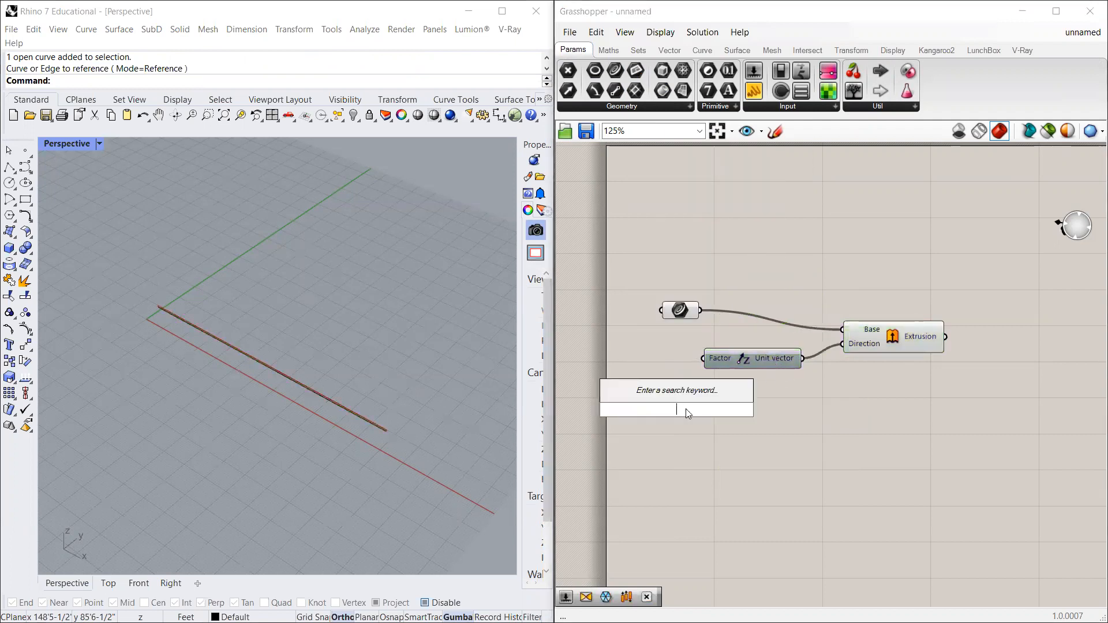
pyautogui.click(810, 399)
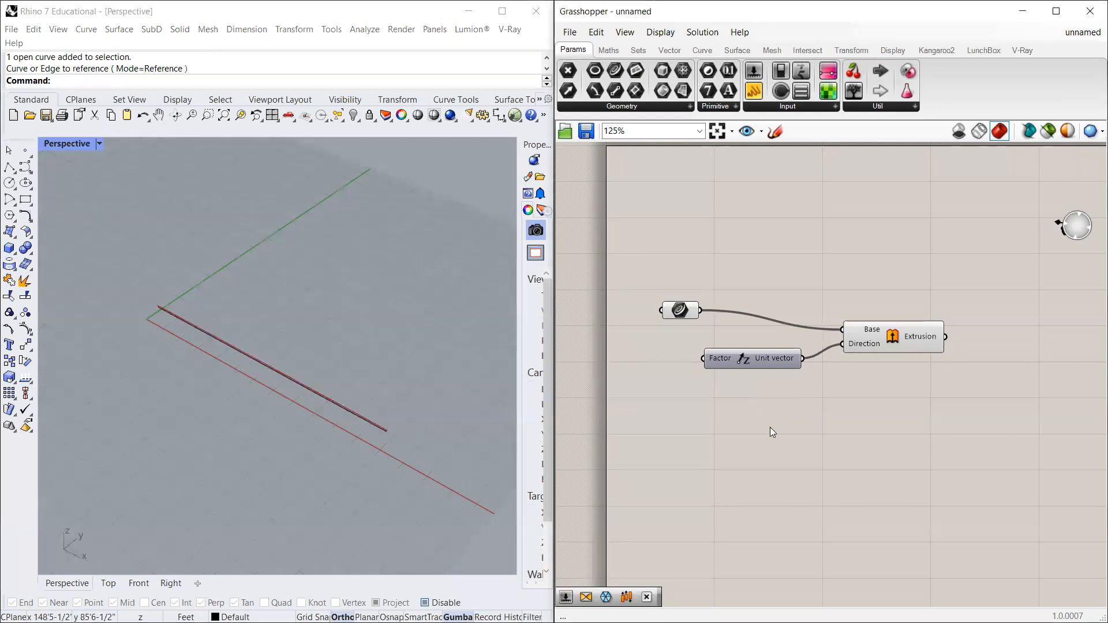
pyautogui.doubleClick(770, 428)
pyautogui.write('numb')
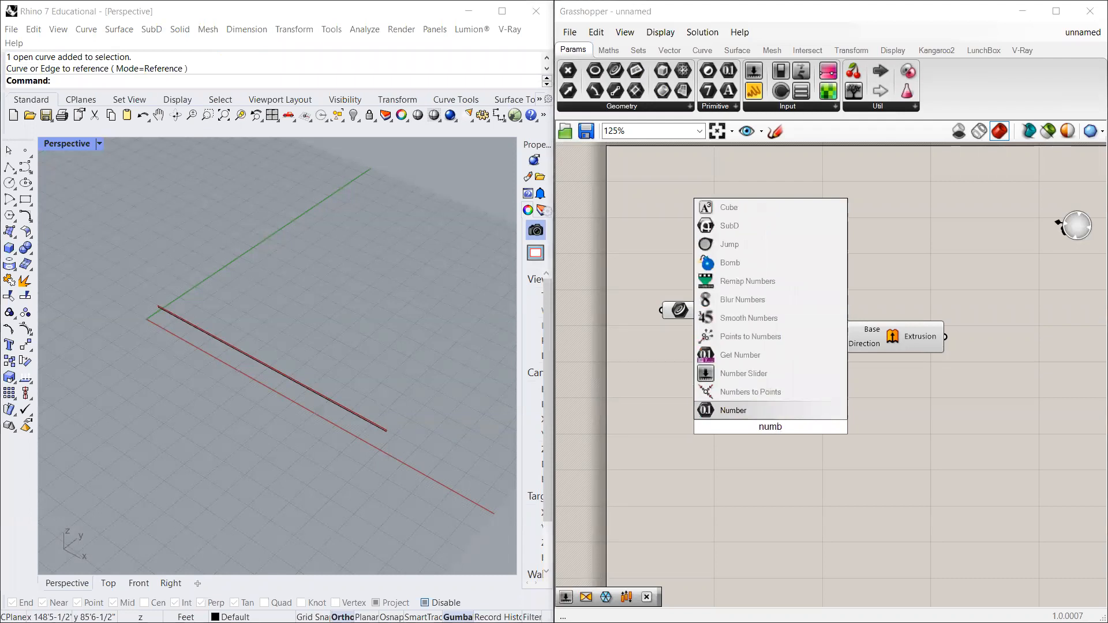
pyautogui.press('Up')
pyautogui.press('Return')
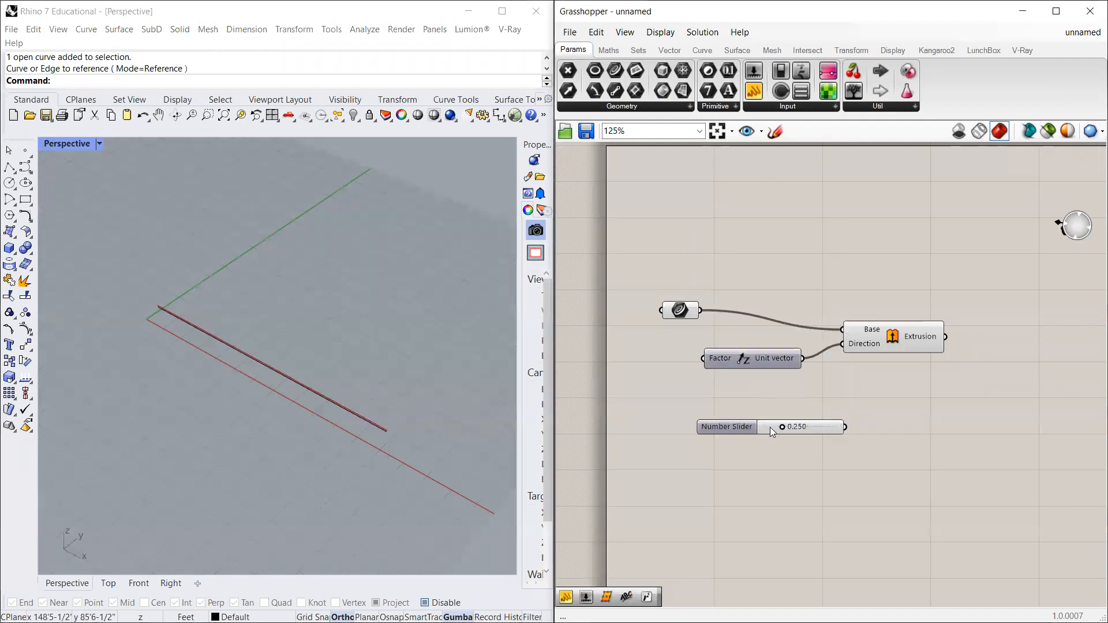
pyautogui.moveTo(701, 432); pyautogui.dragTo(662, 450)
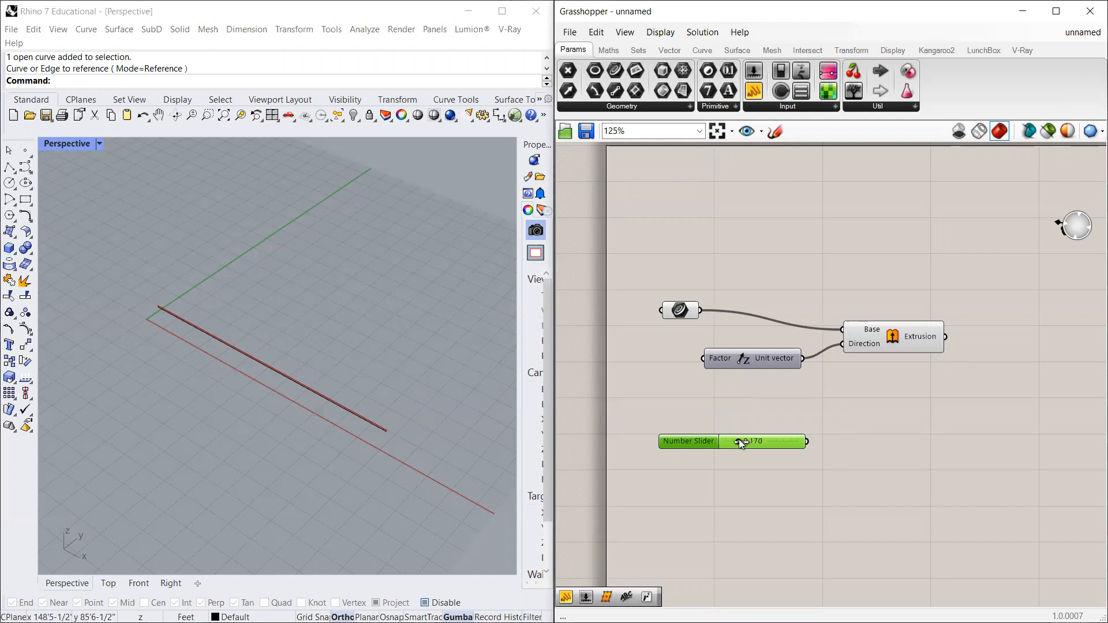
# Step: Set the number slider to 1.000 and review its settings without changing them
pyautogui.doubleClick(697, 442)
pyautogui.click(784, 298)
pyautogui.moveTo(738, 442); pyautogui.dragTo(807, 439)
pyautogui.moveTo(708, 444); pyautogui.dragTo(704, 434)
pyautogui.doubleClick(703, 427)
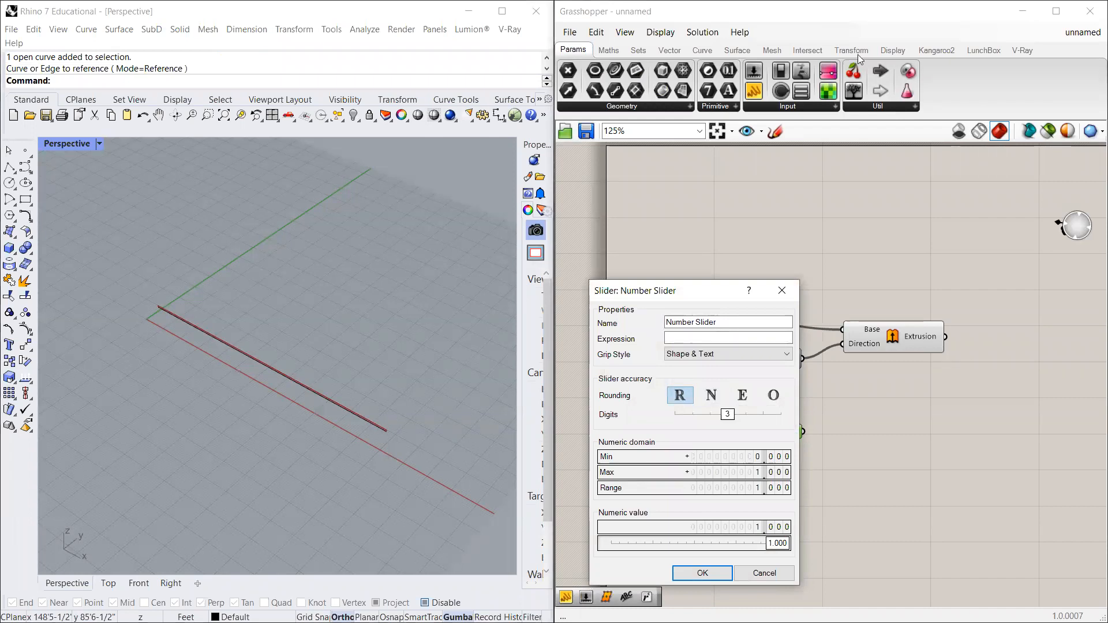
pyautogui.click(617, 167)
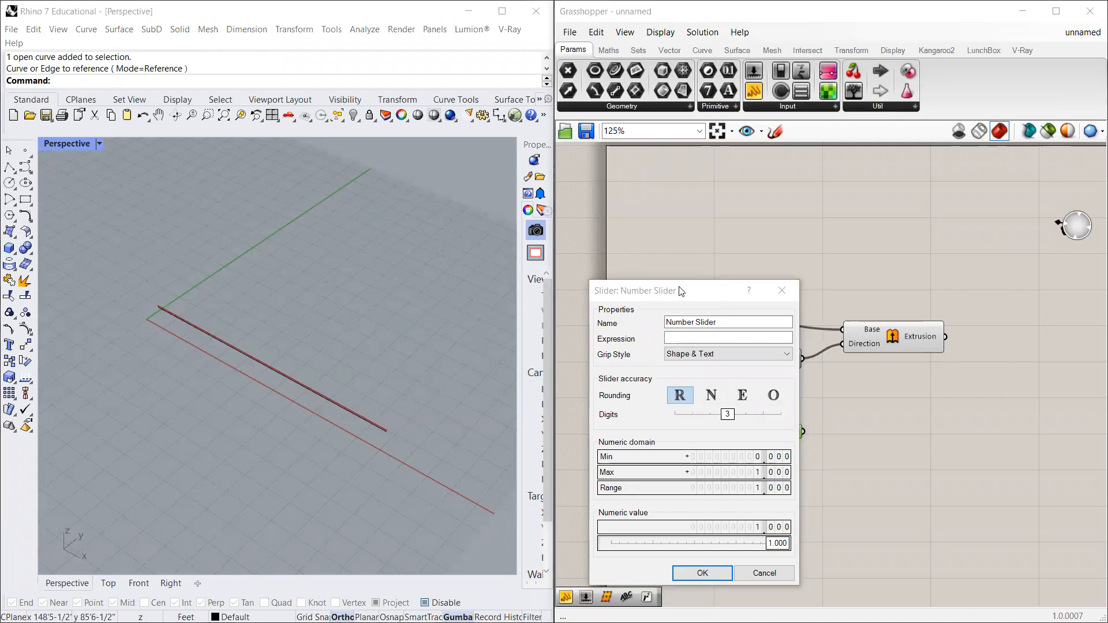
pyautogui.moveTo(690, 289); pyautogui.dragTo(688, 275)
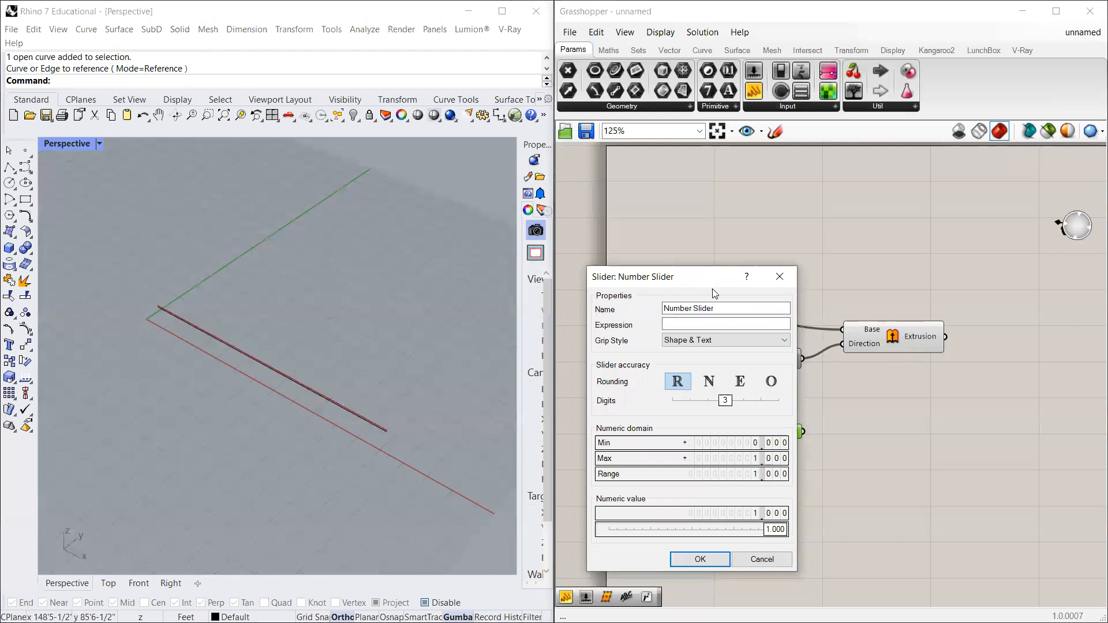
pyautogui.click(771, 560)
# Step: Rearrange the Curve, Unit Z and Extrude components on the canvas to leave room around the number slider
pyautogui.moveTo(920, 236); pyautogui.dragTo(643, 397)
pyautogui.moveTo(737, 361); pyautogui.dragTo(802, 340)
pyautogui.click(823, 227)
pyautogui.moveTo(956, 313); pyautogui.dragTo(956, 295)
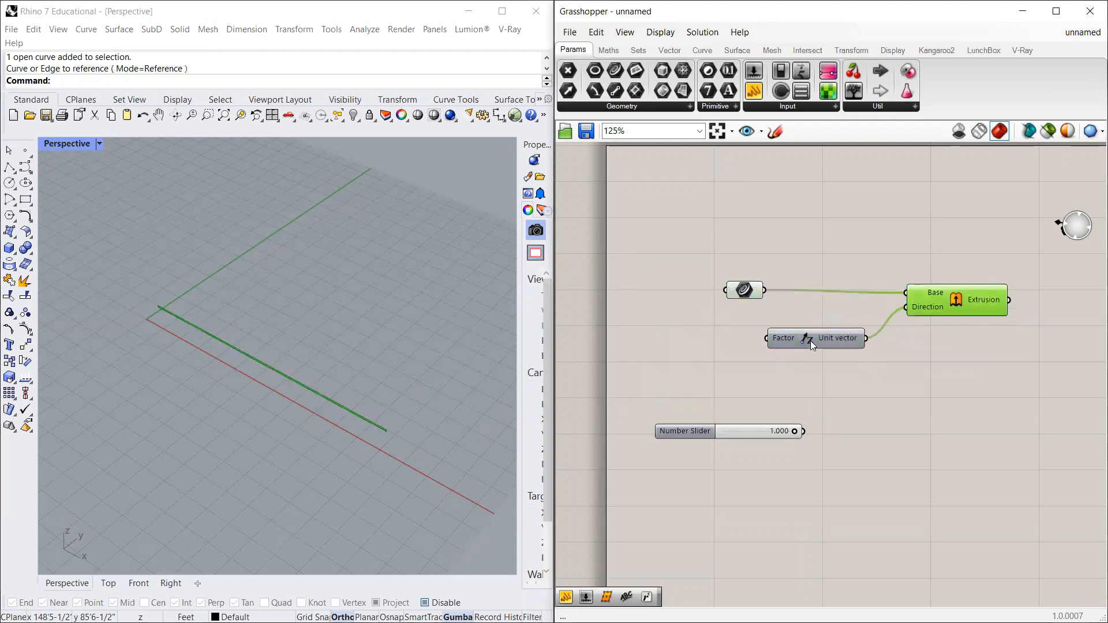
pyautogui.moveTo(750, 292); pyautogui.dragTo(809, 273)
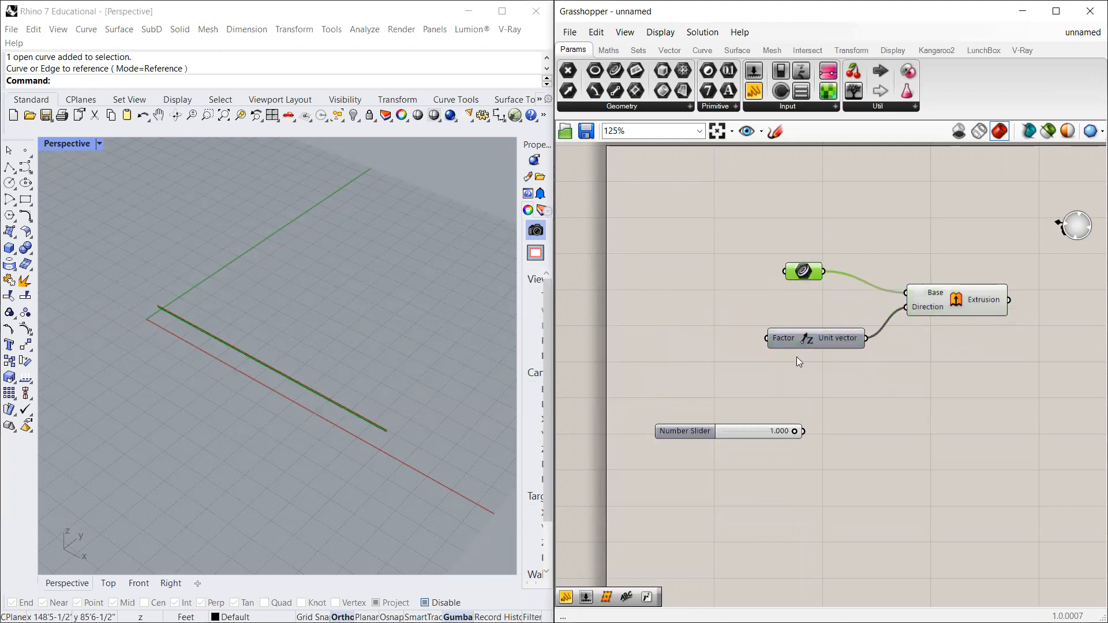
pyautogui.moveTo(799, 340); pyautogui.dragTo(801, 344)
pyautogui.moveTo(702, 436); pyautogui.dragTo(696, 437)
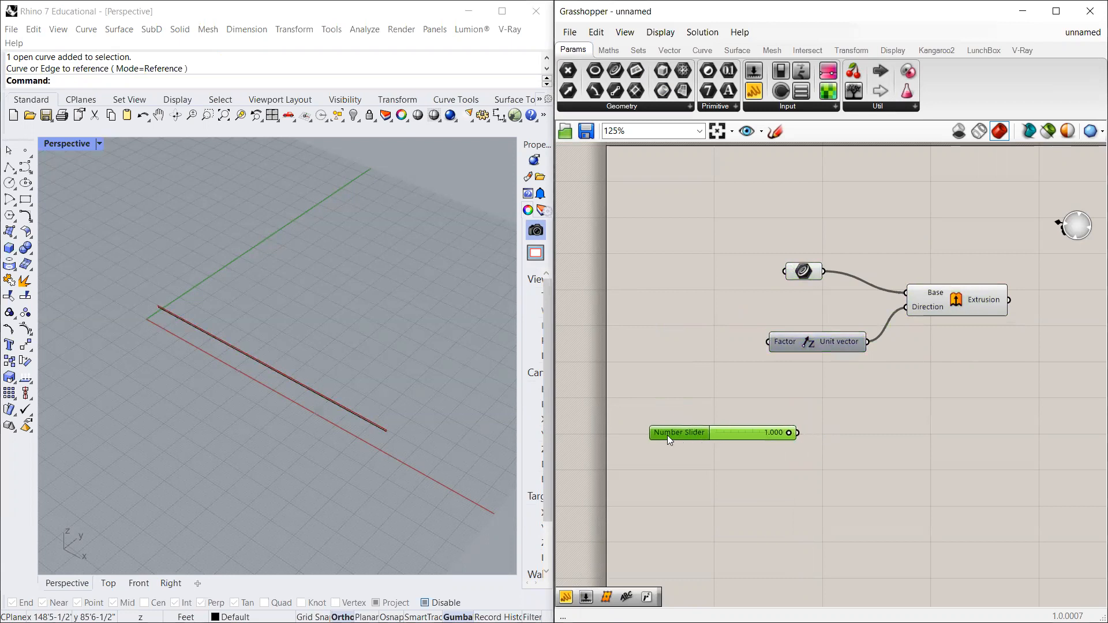
# Step: Configure the number slider for integer values with a maximum of 100
pyautogui.doubleClick(674, 432)
pyautogui.click(683, 396)
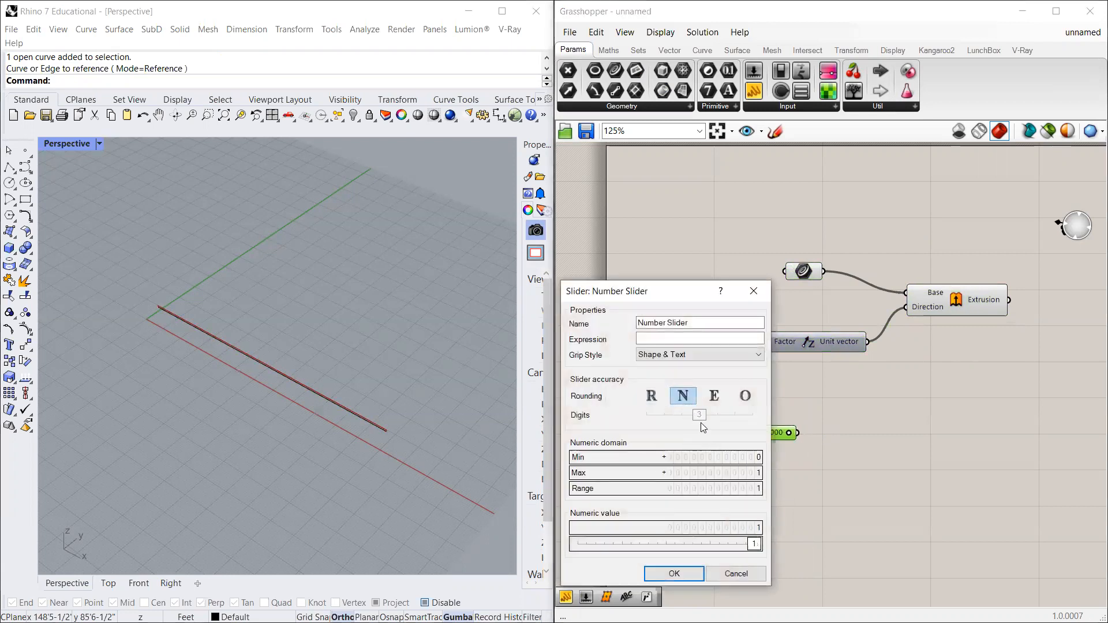
pyautogui.click(749, 474)
pyautogui.write('100')
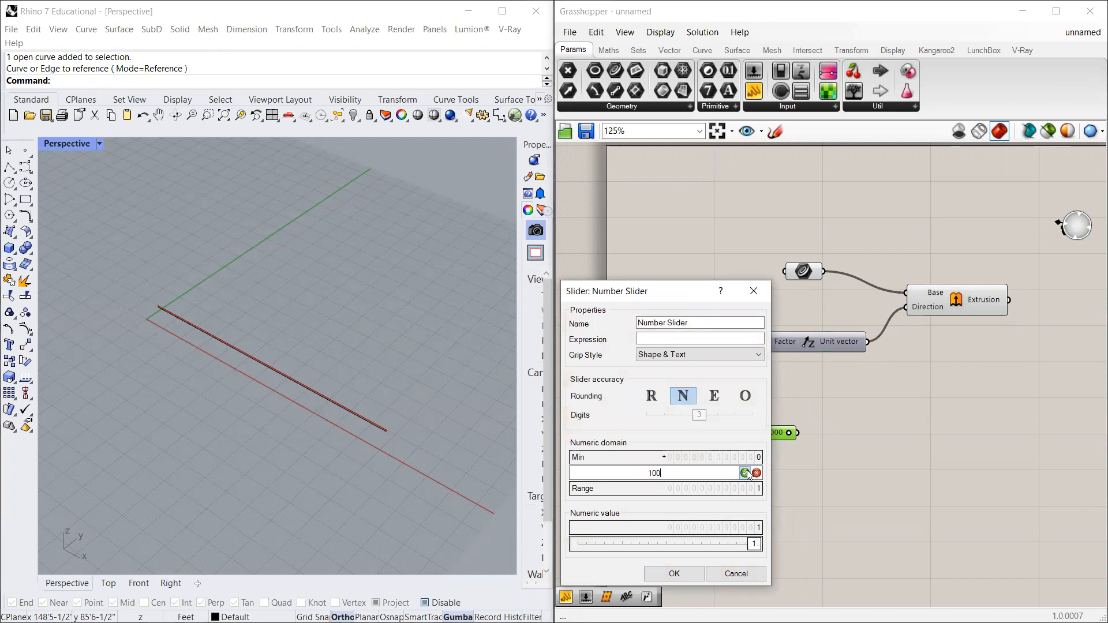
pyautogui.press('Return')
pyautogui.click(663, 575)
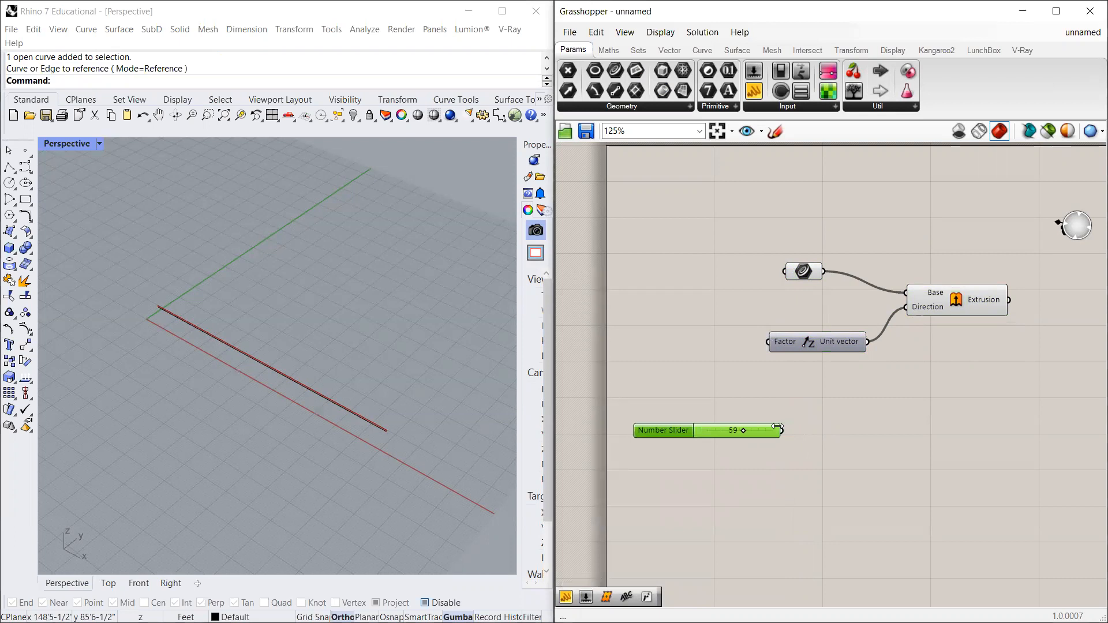
# Step: Wire the number slider to the Unit Z Factor input, set it to 76 and place it next to that component
pyautogui.moveTo(783, 430); pyautogui.dragTo(821, 382)
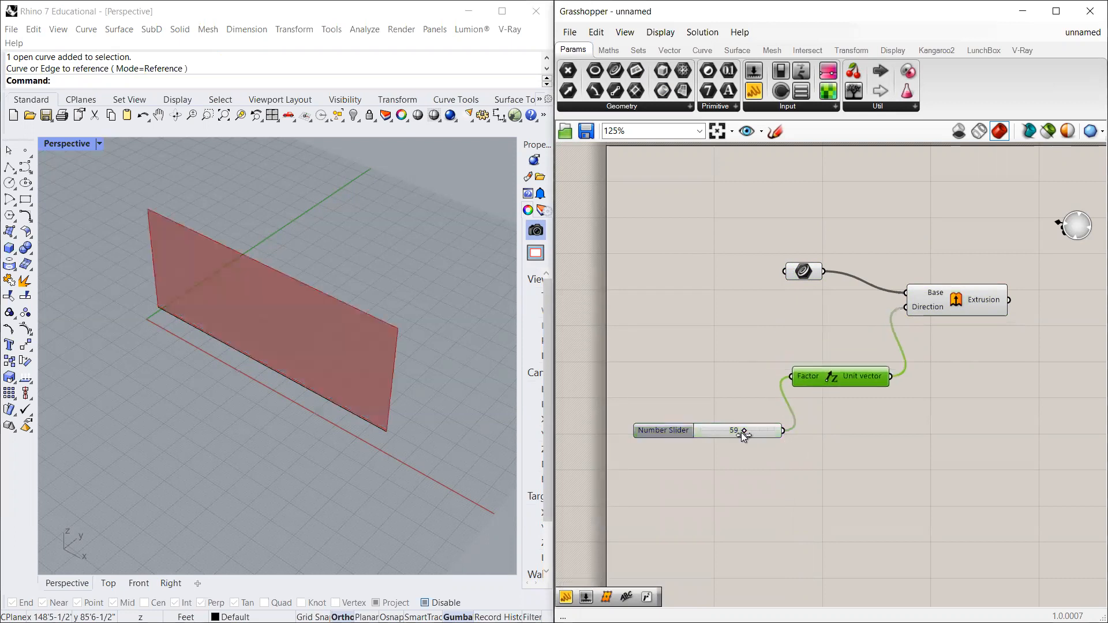
pyautogui.moveTo(720, 431); pyautogui.dragTo(743, 401)
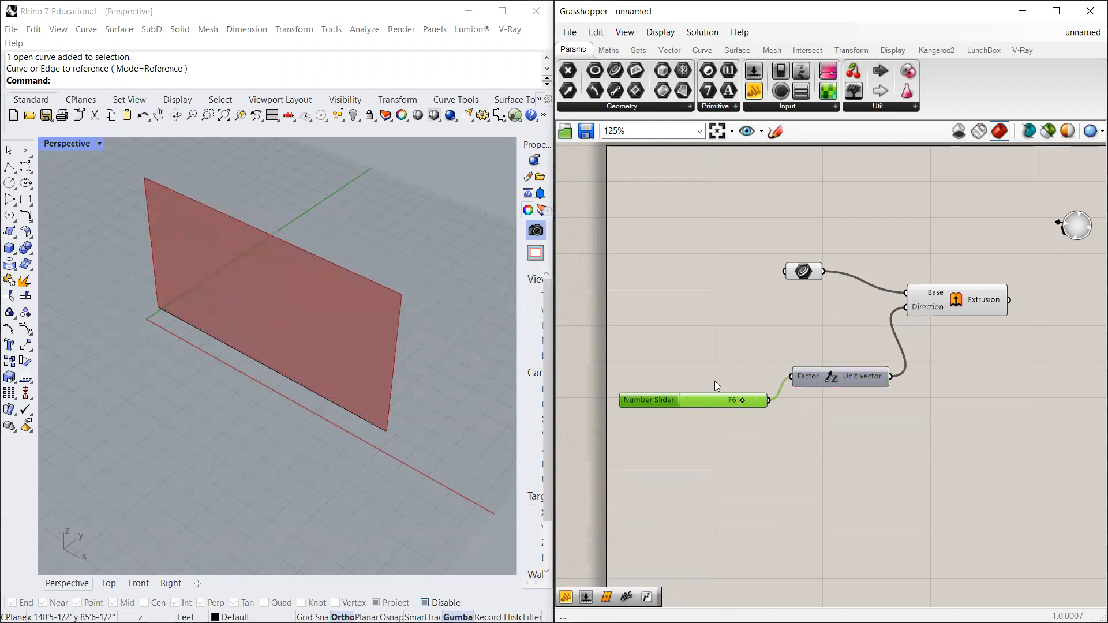
pyautogui.moveTo(670, 405); pyautogui.dragTo(672, 415)
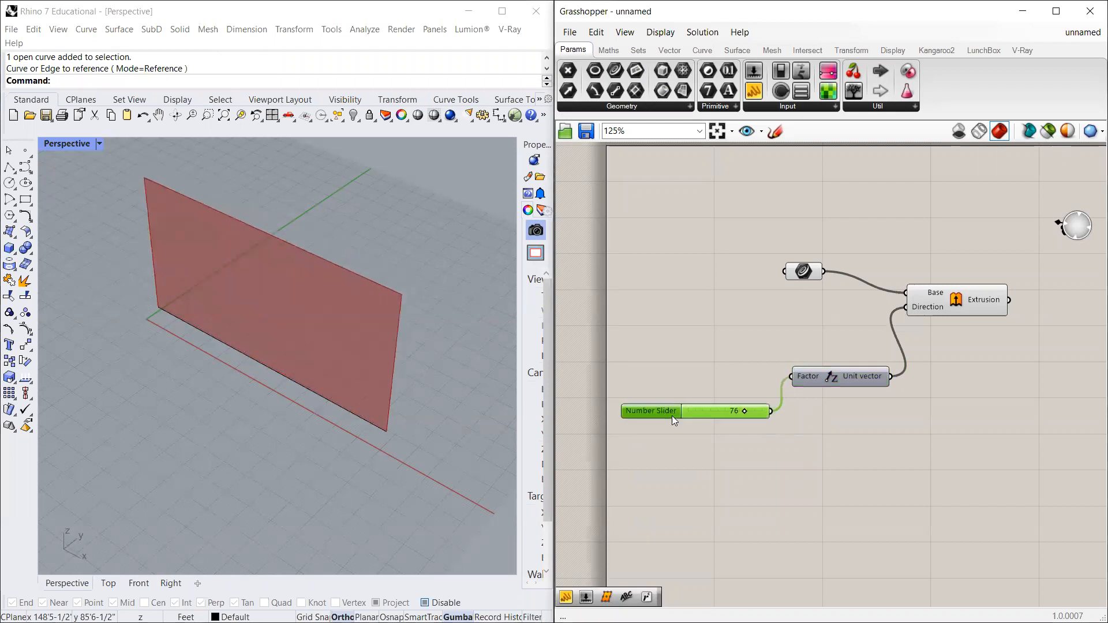
# Step: Create a 0 to 100 number slider, wire it to the Unit Z Factor input and set it to 51
pyautogui.doubleClick(644, 351)
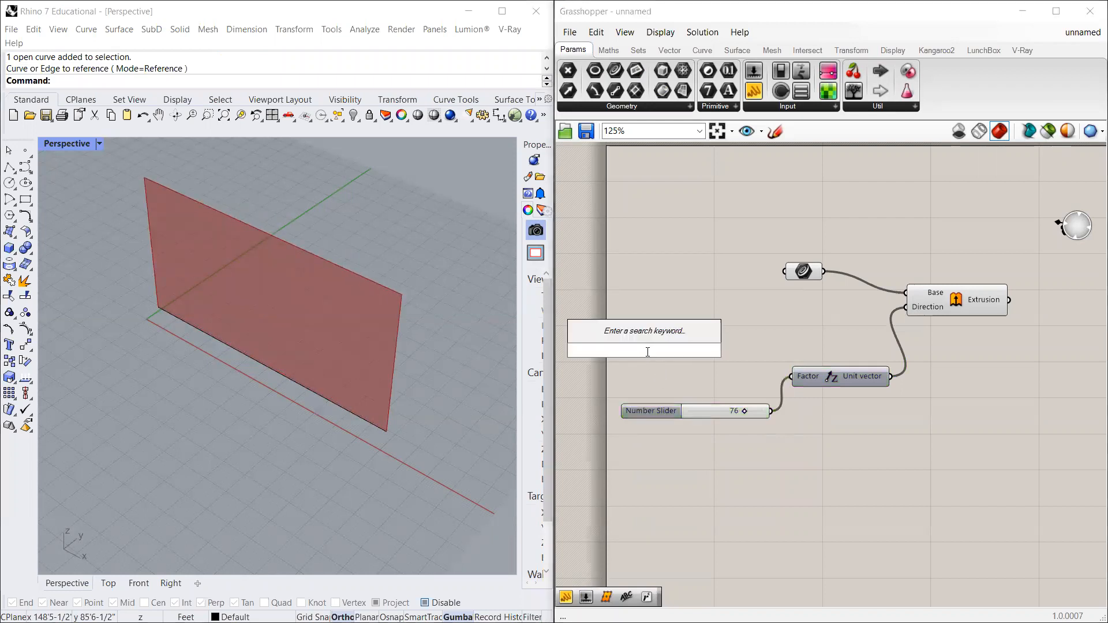
pyautogui.write('0')
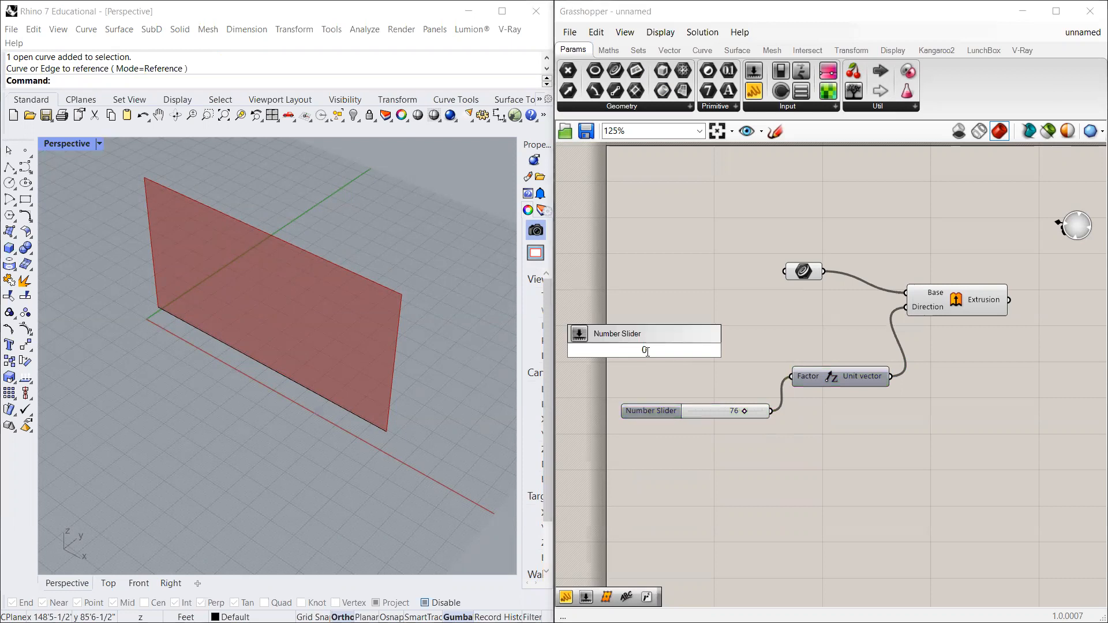
pyautogui.write('..100')
pyautogui.press('Return')
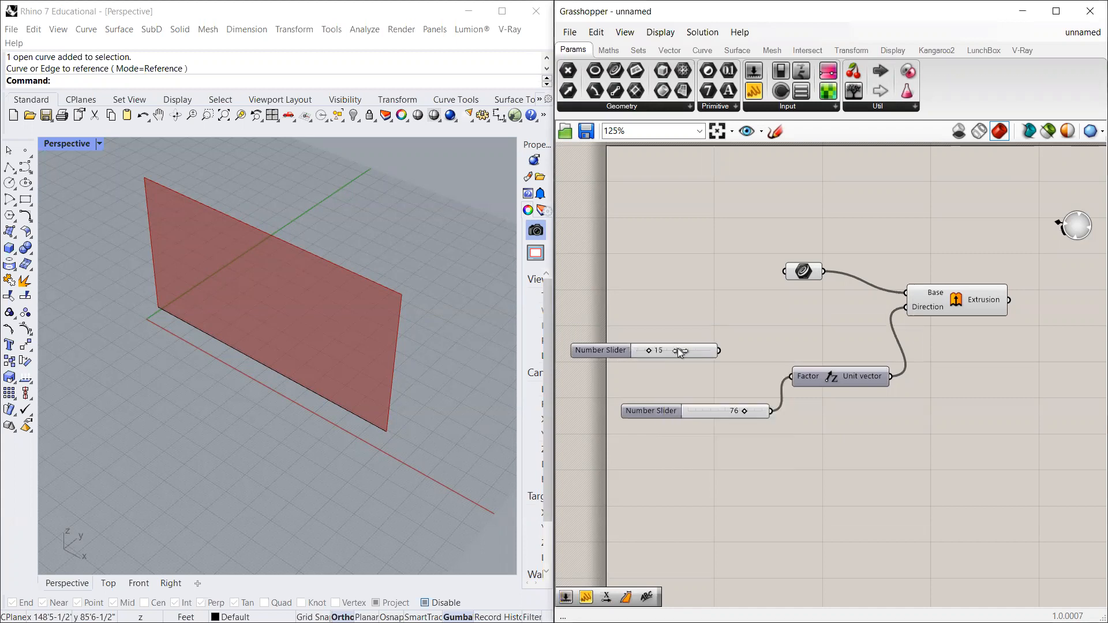
pyautogui.moveTo(702, 355); pyautogui.dragTo(642, 371)
pyautogui.moveTo(764, 374); pyautogui.dragTo(846, 369)
pyautogui.moveTo(682, 372); pyautogui.dragTo(725, 372)
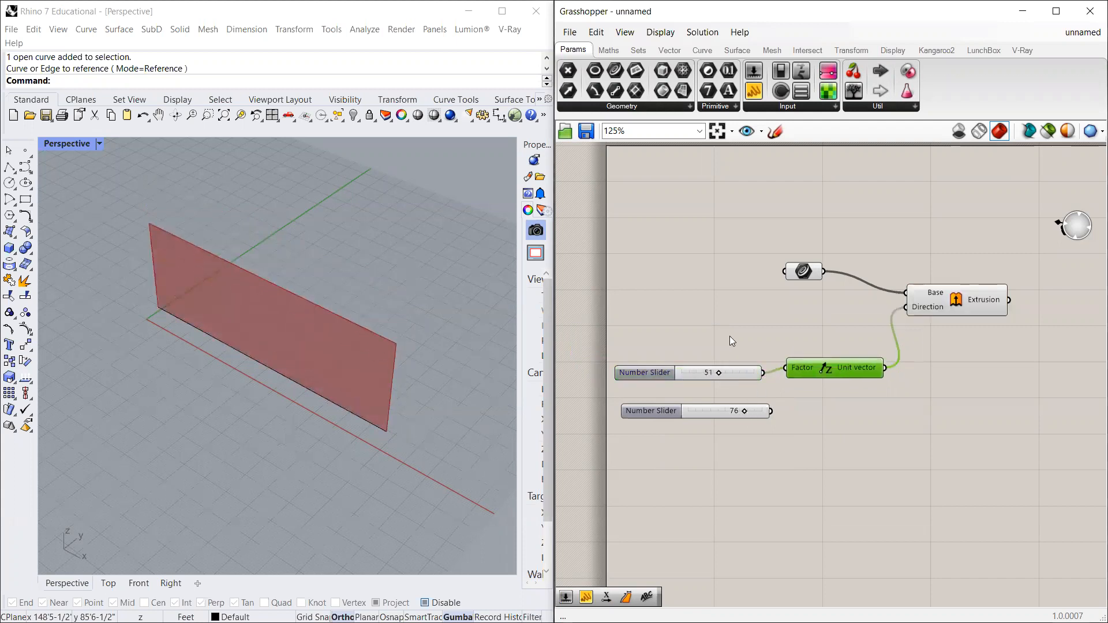
# Step: Review the newly connected slider's settings and delete the leftover number slider that is no longer wired
pyautogui.doubleClick(658, 373)
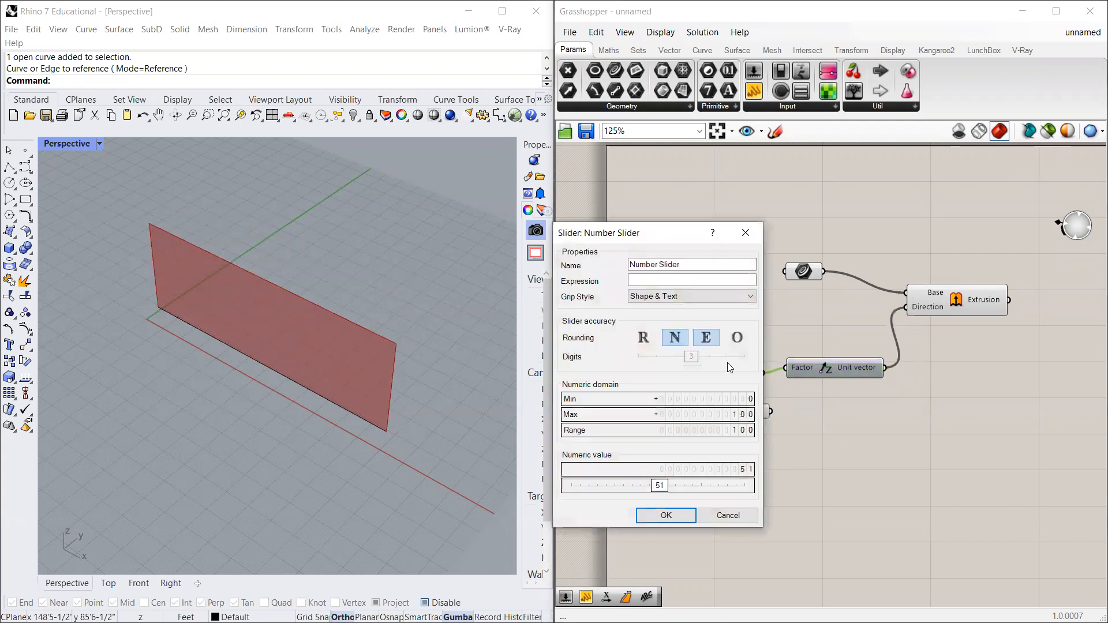
pyautogui.click(745, 233)
pyautogui.click(654, 421)
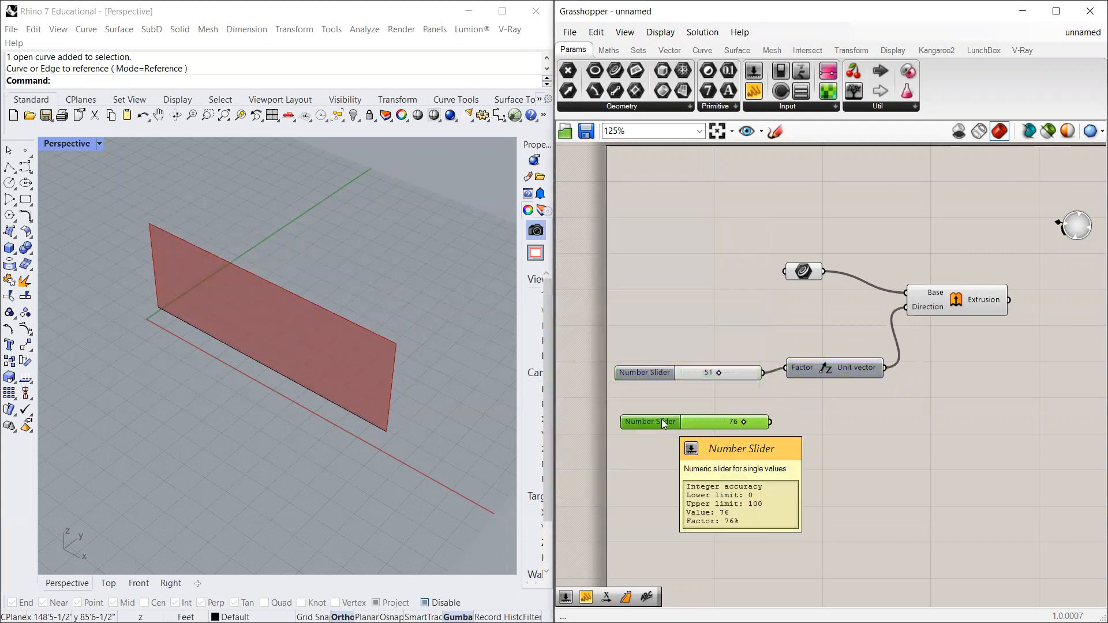
pyautogui.press('Delete')
# Step: Rearrange the Curve and Extrude components around Unit Z and set the height slider to 84
pyautogui.moveTo(806, 270); pyautogui.dragTo(746, 308)
pyautogui.moveTo(988, 299); pyautogui.dragTo(995, 339)
pyautogui.moveTo(753, 306); pyautogui.dragTo(761, 310)
pyautogui.moveTo(722, 372); pyautogui.dragTo(744, 372)
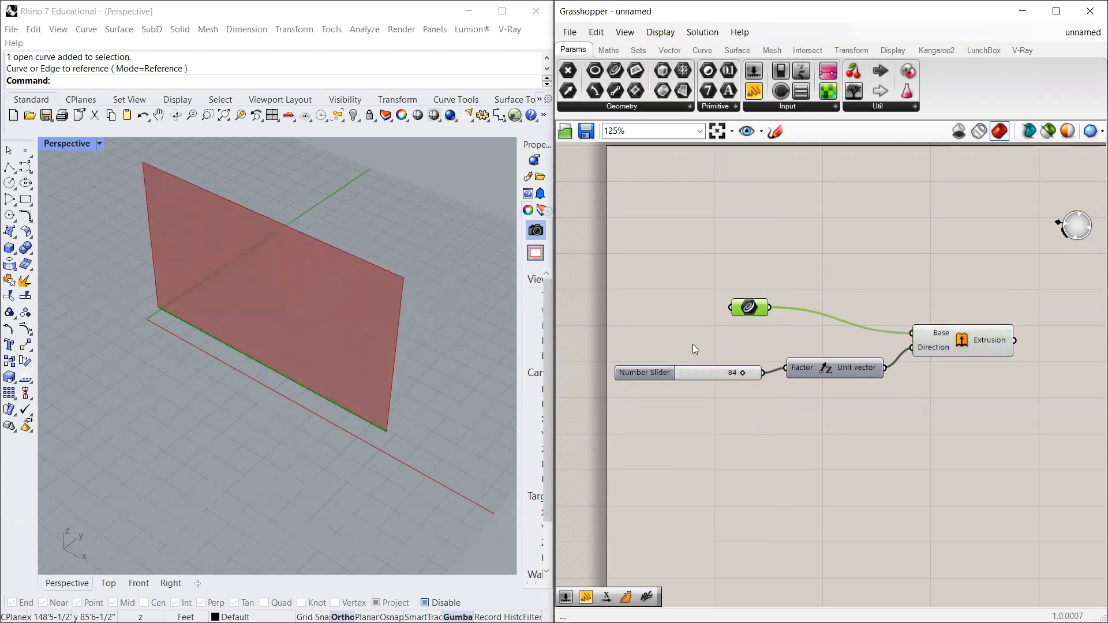
# Step: Examine the extruded surface in the Rhino Perspective view from several distances and angles
pyautogui.click(692, 345)
pyautogui.scroll(5, 247, 351)
pyautogui.moveTo(247, 352); pyautogui.dragTo(224, 366, button='right')
pyautogui.scroll(-7, 224, 366)
pyautogui.scroll(5, 206, 280)
pyautogui.moveTo(207, 282); pyautogui.dragTo(322, 306, button='right')
pyautogui.scroll(2, 135, 312)
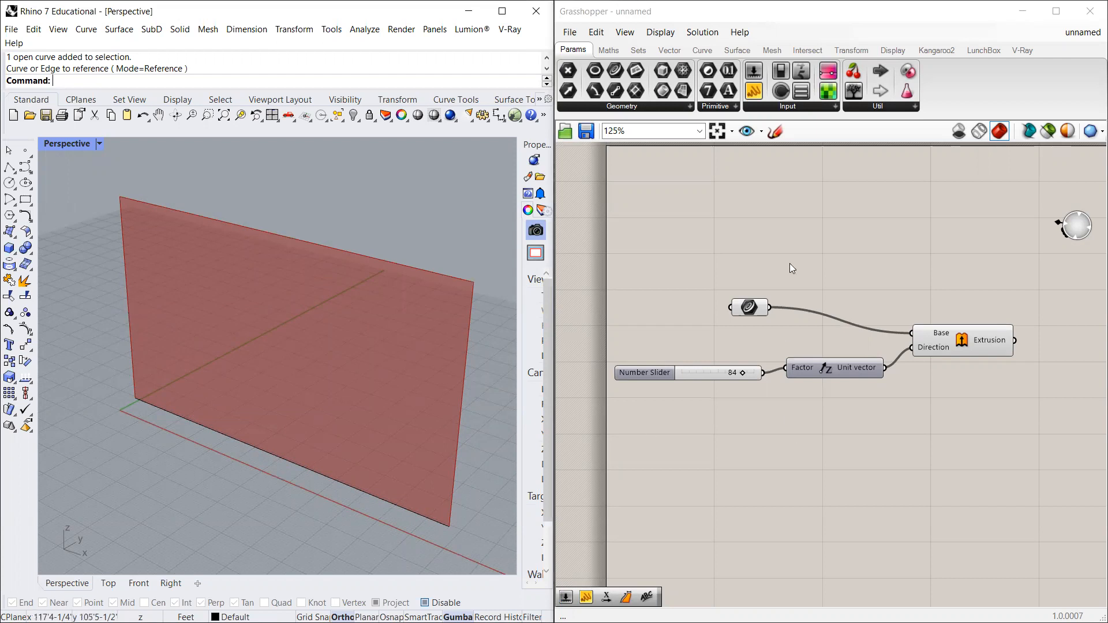
pyautogui.click(765, 203)
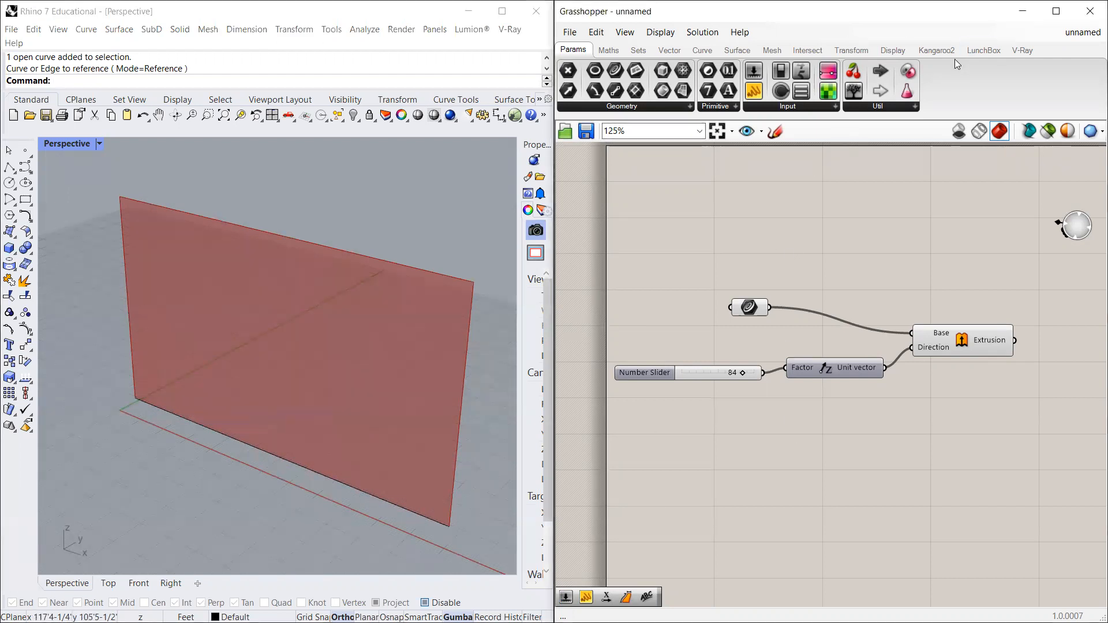
# Step: Place a LunchBox Triangle Panels B component beside Extrude and wire the Extrusion output to its Surface input
pyautogui.click(983, 50)
pyautogui.click(892, 107)
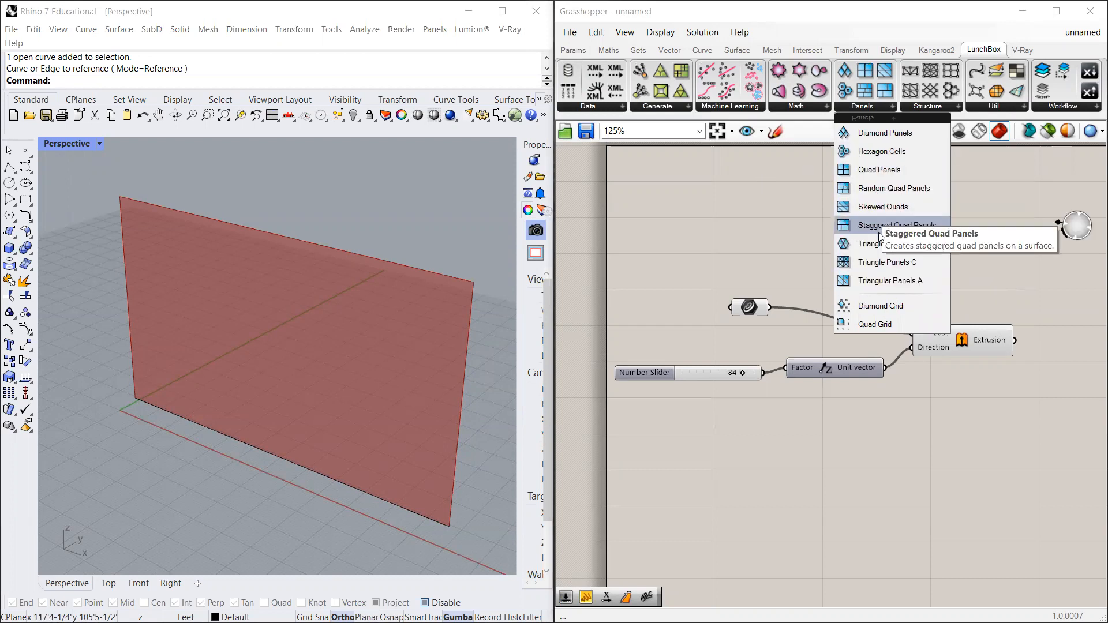
pyautogui.moveTo(868, 245); pyautogui.dragTo(858, 254)
pyautogui.moveTo(1073, 382); pyautogui.dragTo(1012, 358, button='right')
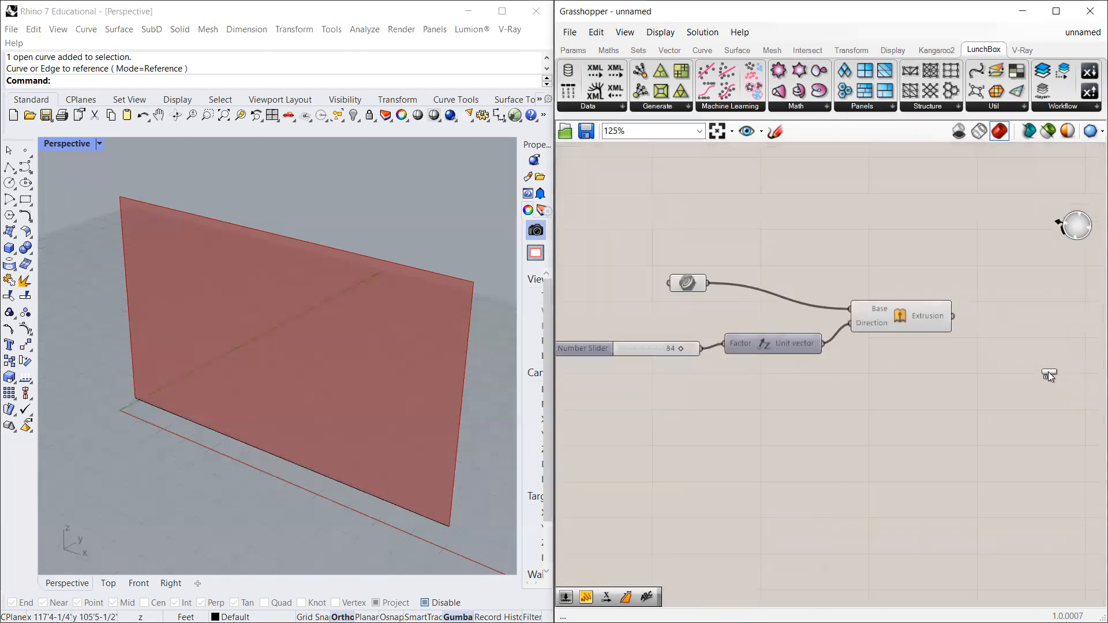
pyautogui.click(1009, 322)
pyautogui.moveTo(988, 330); pyautogui.dragTo(1040, 350)
pyautogui.moveTo(959, 322); pyautogui.dragTo(1006, 328)
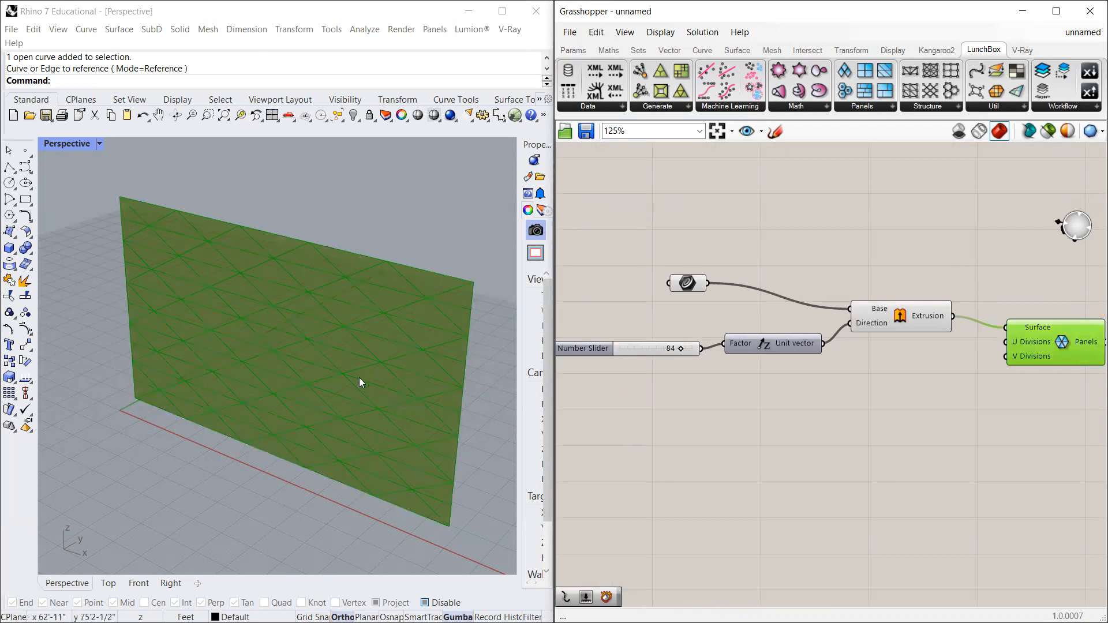
# Step: Inspect the triangular panel pattern on the surface from different angles in the Rhino Perspective view
pyautogui.click(352, 369)
pyautogui.moveTo(165, 441); pyautogui.dragTo(249, 335, button='right')
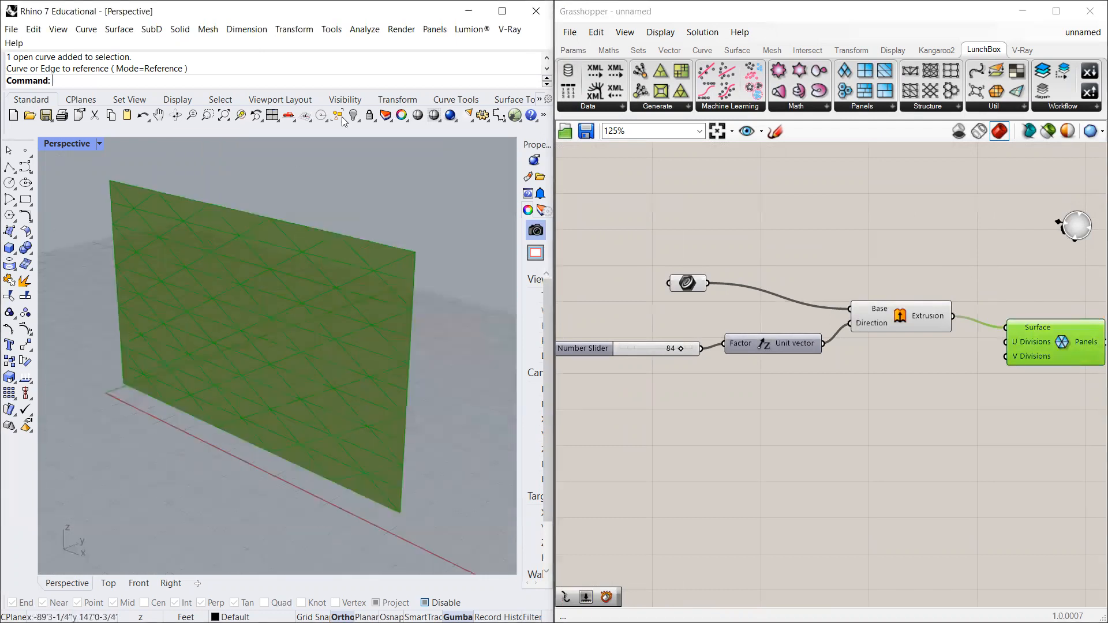
pyautogui.click(800, 182)
pyautogui.moveTo(247, 296); pyautogui.dragTo(292, 294, button='right')
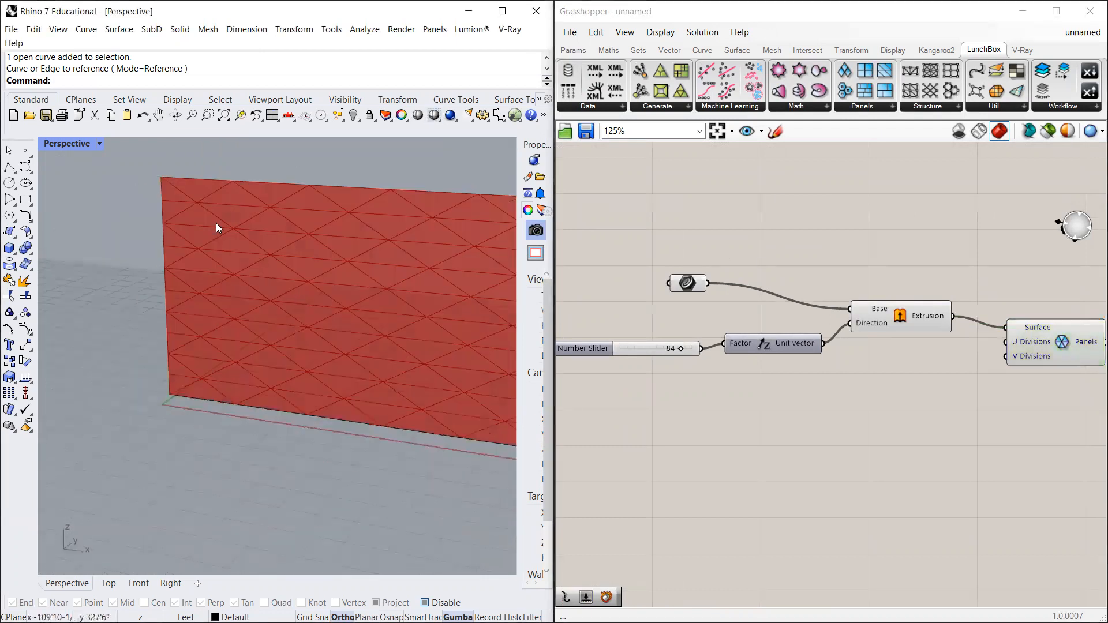
pyautogui.scroll(2, 214, 228)
pyautogui.moveTo(284, 343); pyautogui.dragTo(252, 307, button='right')
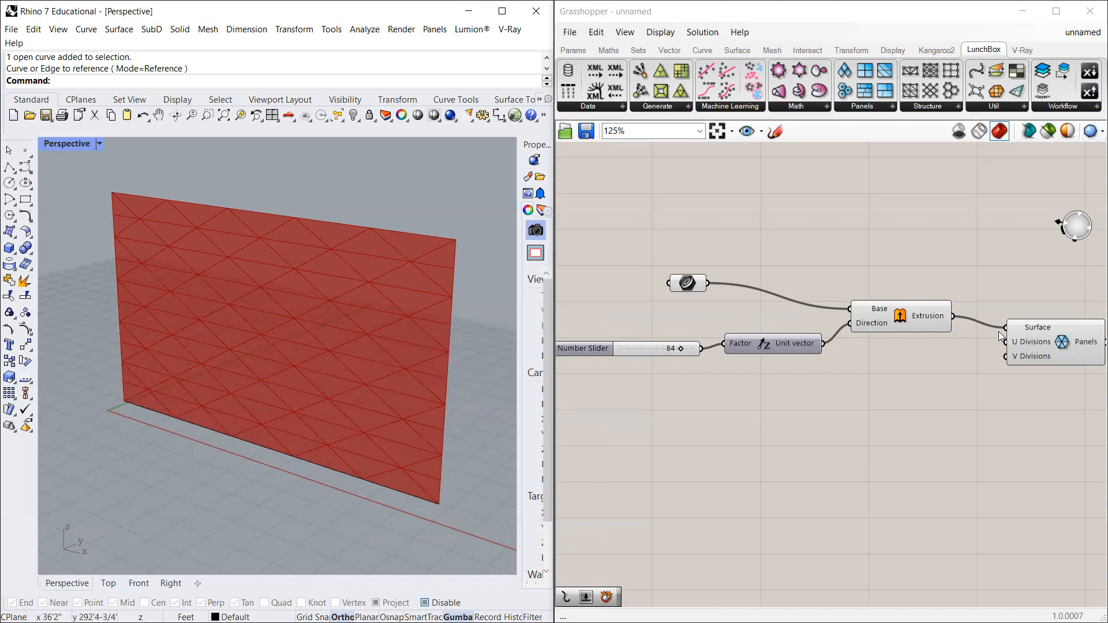
# Step: Reposition the Triangle Panels B component, add a number slider set to 15 and wire it to U Divisions
pyautogui.moveTo(1049, 344); pyautogui.dragTo(1035, 364)
pyautogui.click(1093, 410)
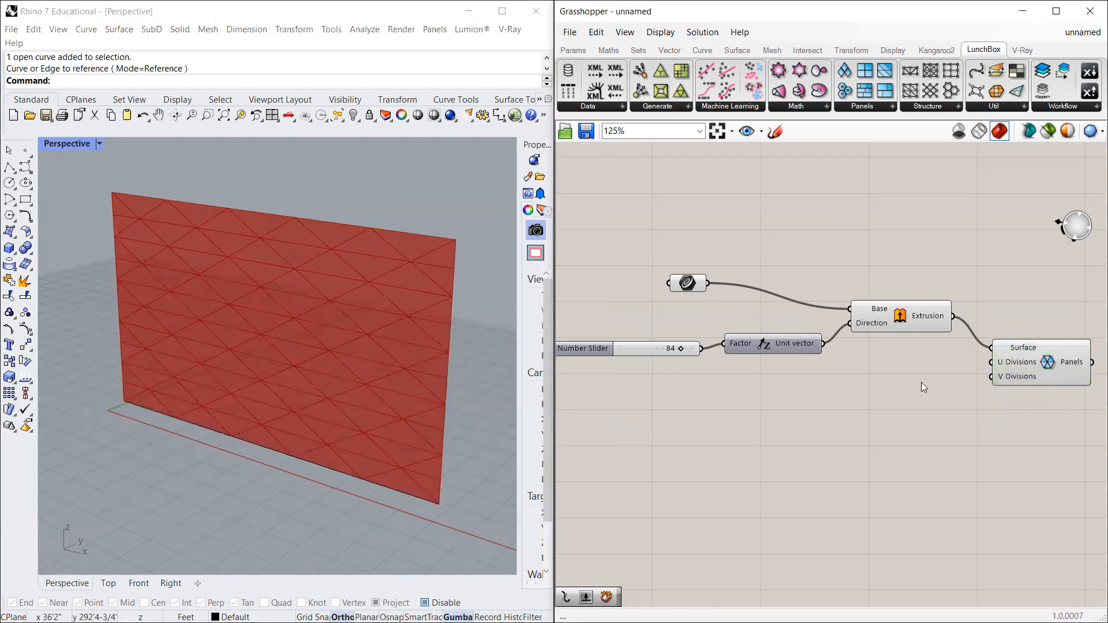
pyautogui.doubleClick(880, 382)
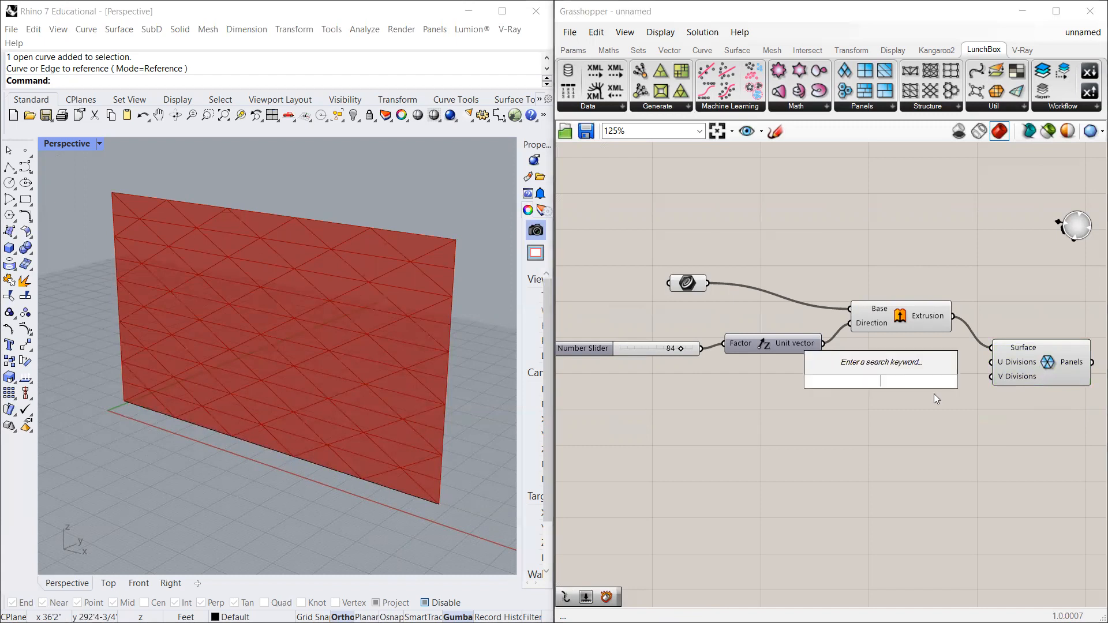
pyautogui.write('0..')
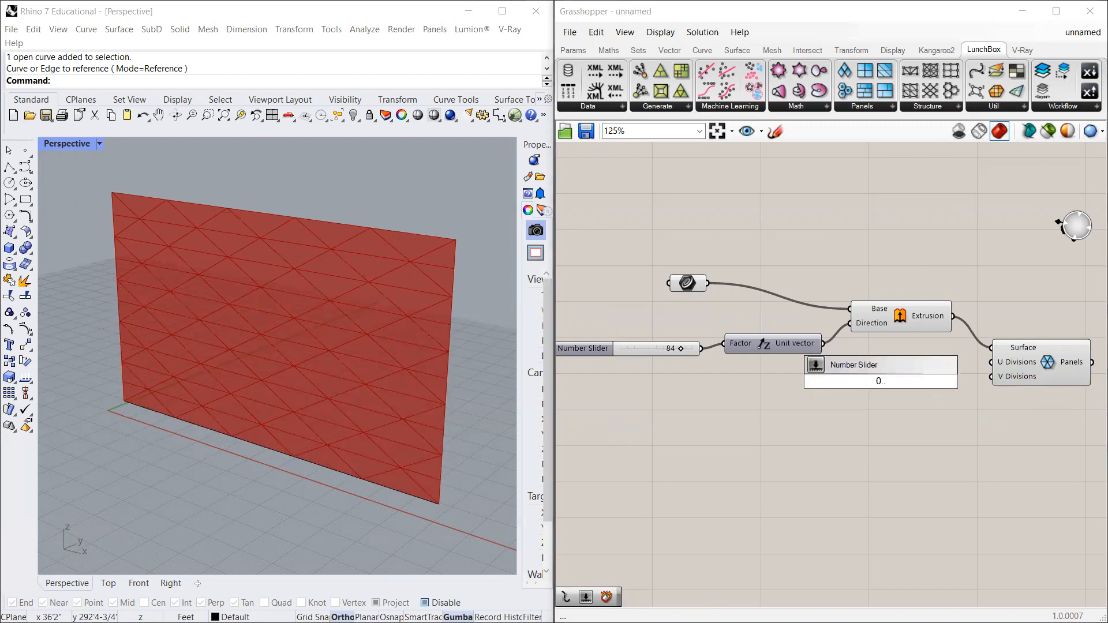
pyautogui.write('10')
pyautogui.press('Return')
pyautogui.moveTo(910, 382); pyautogui.dragTo(912, 382)
pyautogui.moveTo(827, 382); pyautogui.dragTo(804, 380)
pyautogui.moveTo(933, 376); pyautogui.dragTo(993, 363)
# Step: Duplicate the U Divisions slider, place the copy below it and wire it to the V Divisions input
pyautogui.moveTo(842, 379); pyautogui.dragTo(835, 383)
pyautogui.hotkey('ctrl', 'v')
pyautogui.moveTo(815, 388); pyautogui.dragTo(815, 419)
pyautogui.moveTo(978, 397); pyautogui.dragTo(992, 377)
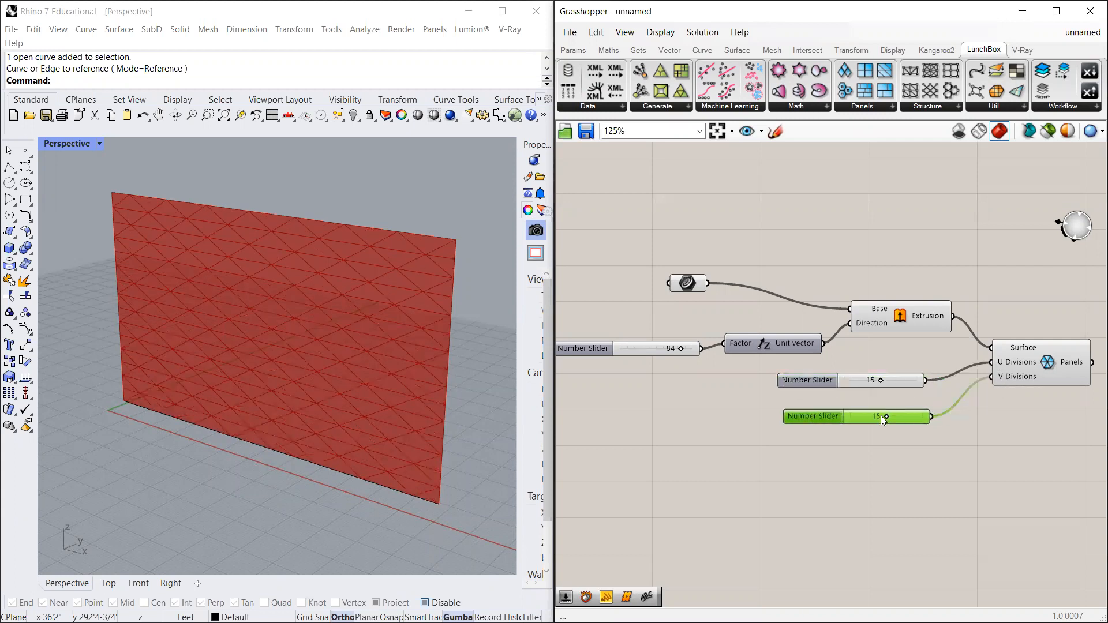
# Step: Adjust the sliders to 16 U divisions, 15 V divisions and a height of 86, and tidy the division sliders' placement
pyautogui.moveTo(888, 417); pyautogui.dragTo(899, 416)
pyautogui.moveTo(882, 380); pyautogui.dragTo(885, 389)
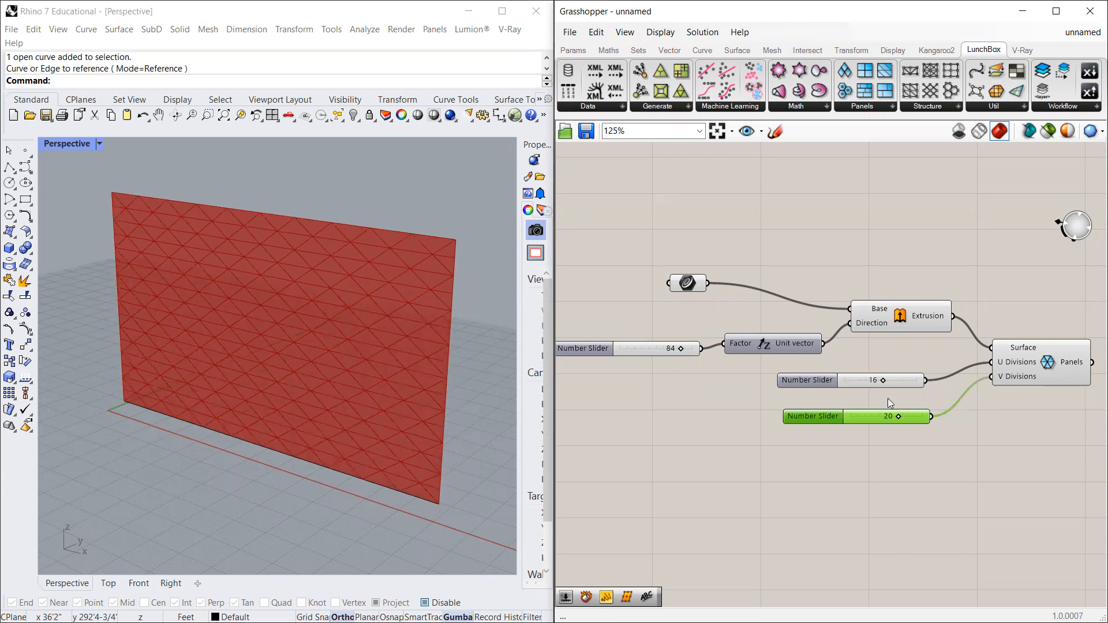
pyautogui.moveTo(899, 416); pyautogui.dragTo(798, 388)
pyautogui.moveTo(666, 348); pyautogui.dragTo(751, 362, button='right')
pyautogui.moveTo(765, 362)
pyautogui.mouseDown()
pyautogui.moveTo(753, 365)
pyautogui.moveTo(766, 366)
pyautogui.mouseUp()
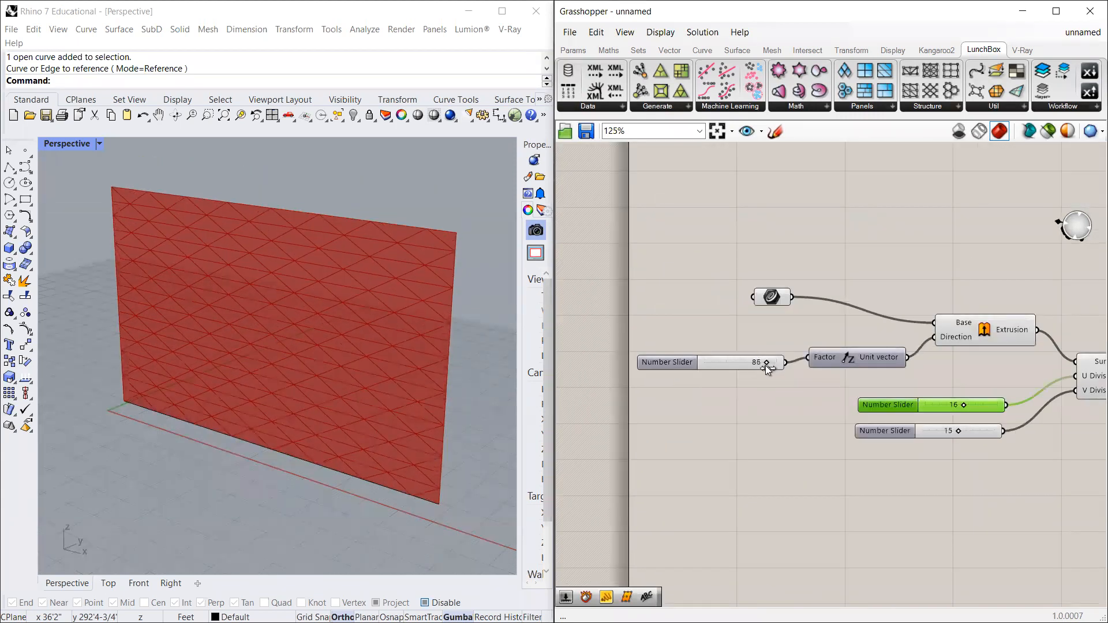
# Step: Examine the Triangle Panels B component on the canvas and its panel pattern near the surface's upper corner in Rhino
pyautogui.scroll(-1, 744, 388)
pyautogui.scroll(2, 859, 449)
pyautogui.click(859, 450)
pyautogui.scroll(-3, 693, 433)
pyautogui.scroll(4, 943, 382)
pyautogui.moveTo(936, 380)
pyautogui.mouseDown()
pyautogui.moveTo(947, 351)
pyautogui.moveTo(938, 373)
pyautogui.mouseUp()
pyautogui.scroll(-2, 938, 371)
pyautogui.scroll(2, 907, 343)
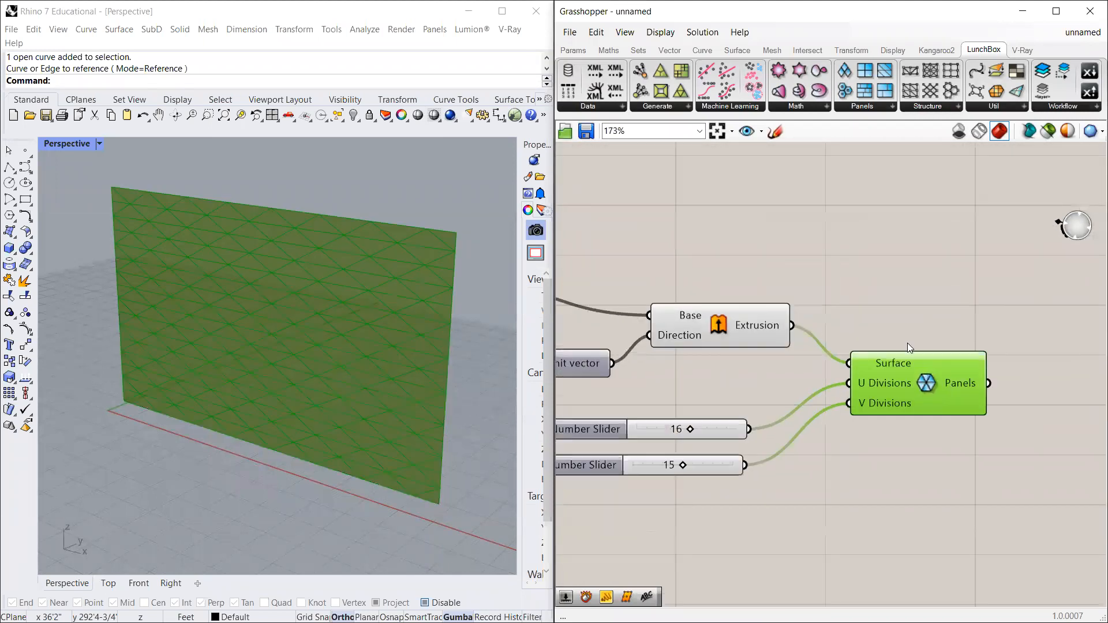
pyautogui.moveTo(367, 276); pyautogui.dragTo(367, 273, button='right')
pyautogui.scroll(6, 128, 216)
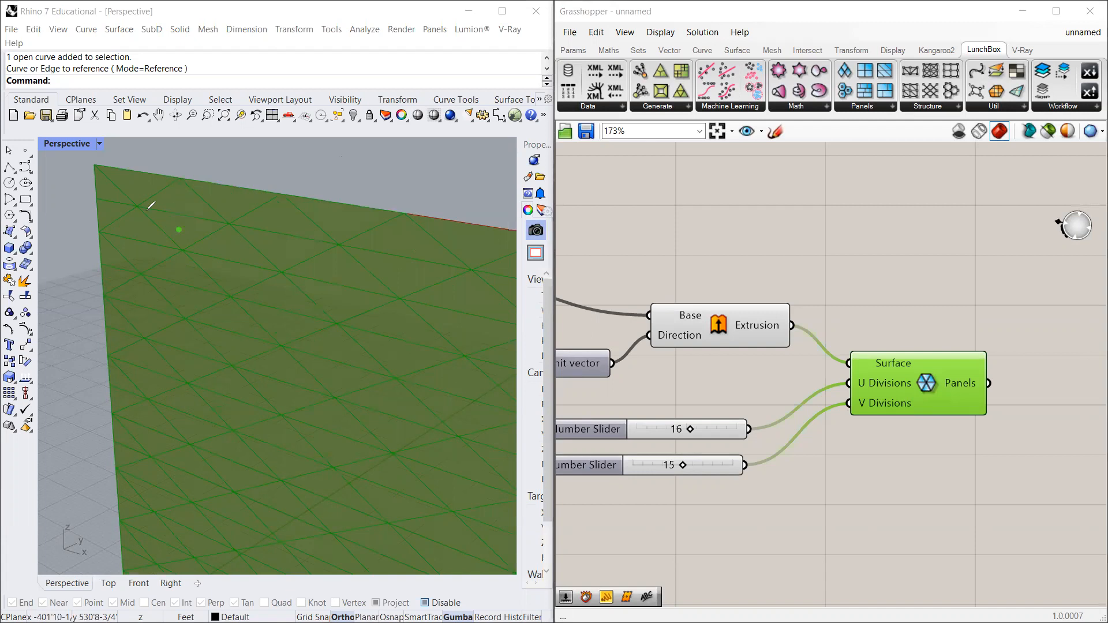
pyautogui.moveTo(139, 209)
pyautogui.mouseDown()
pyautogui.moveTo(171, 236)
pyautogui.moveTo(228, 221)
pyautogui.moveTo(184, 254)
pyautogui.mouseUp()
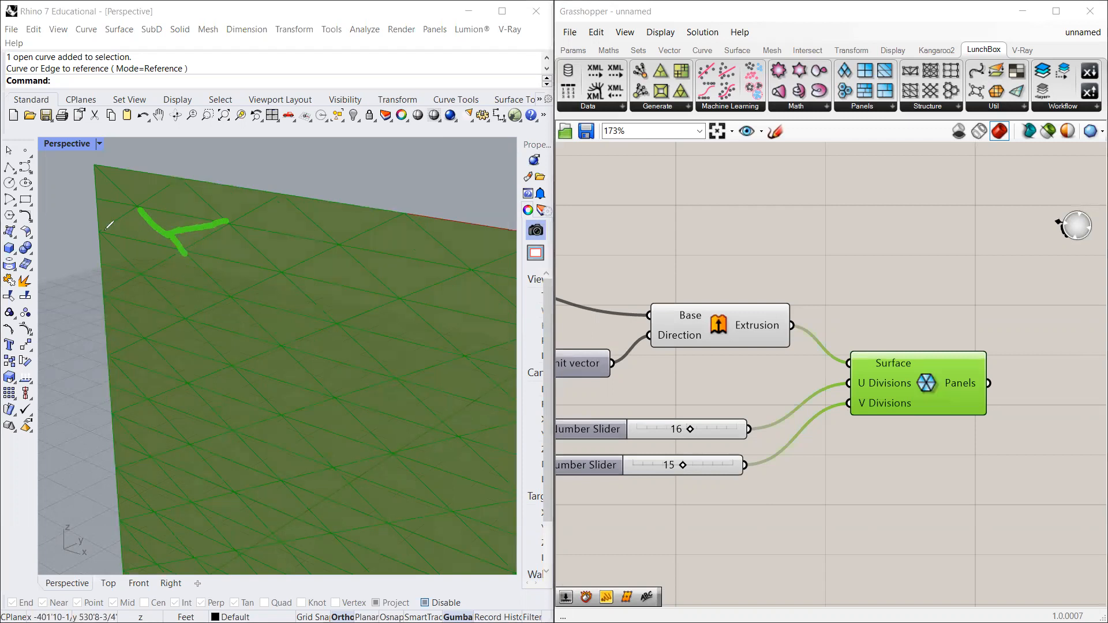
pyautogui.moveTo(140, 209)
pyautogui.mouseDown()
pyautogui.moveTo(134, 230)
pyautogui.moveTo(172, 247)
pyautogui.moveTo(136, 232)
pyautogui.moveTo(103, 237)
pyautogui.mouseUp()
pyautogui.press('e')
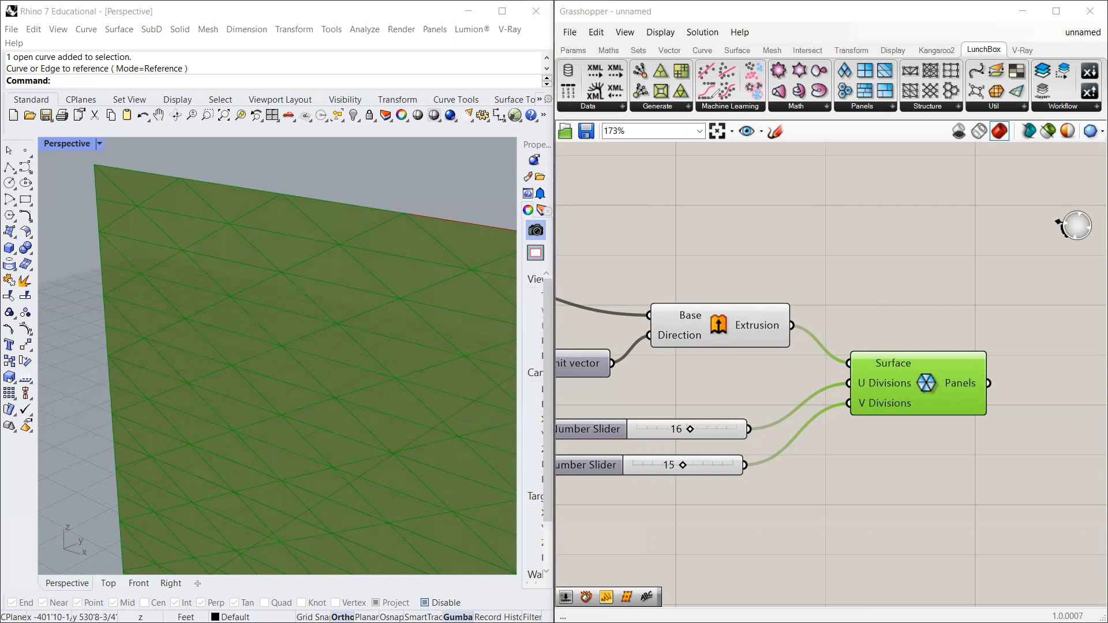
# Step: Add a Panel component beside Triangle Panels B and connect the Panels output to it
pyautogui.click(709, 293)
pyautogui.scroll(-1, 1019, 354)
pyautogui.moveTo(1021, 355); pyautogui.dragTo(840, 322, button='right')
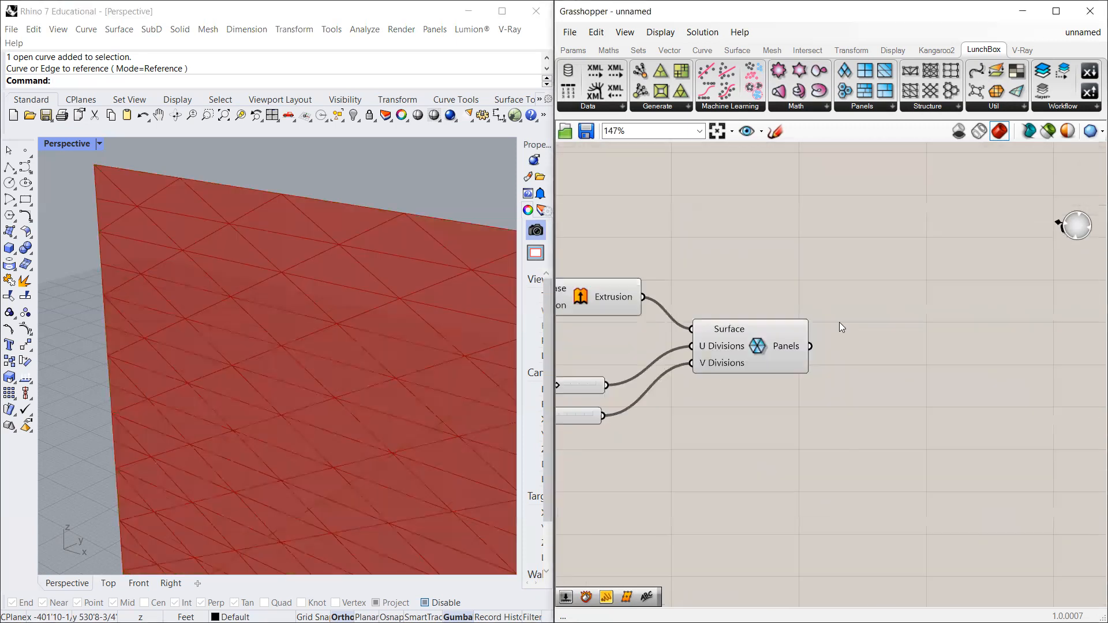
pyautogui.doubleClick(839, 282)
pyautogui.write('pane')
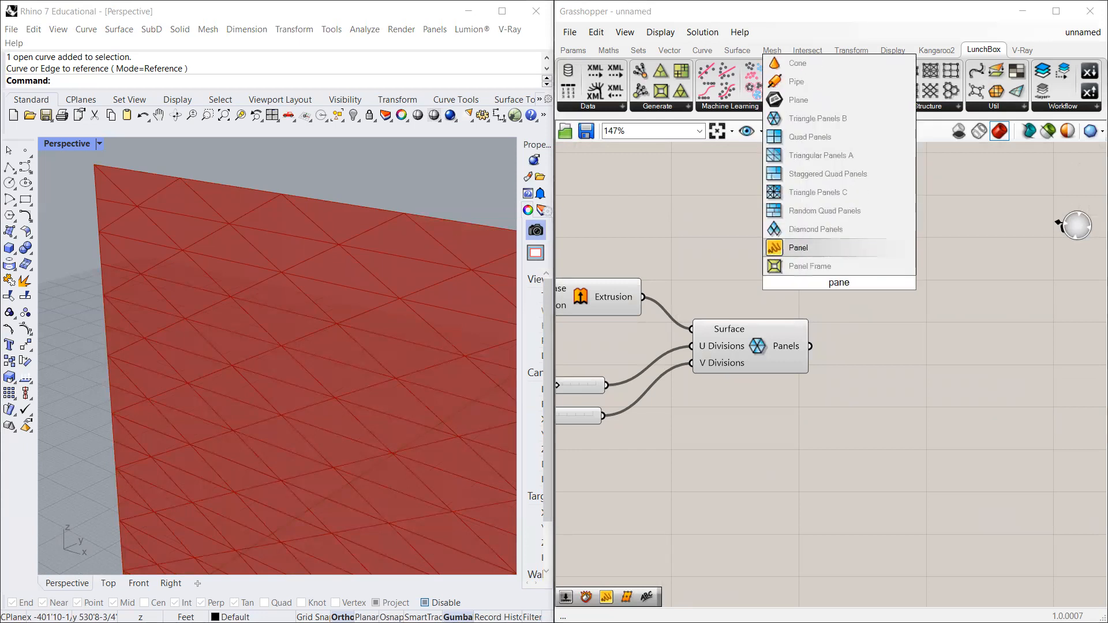
pyautogui.press('Return')
pyautogui.moveTo(832, 298); pyautogui.dragTo(910, 361)
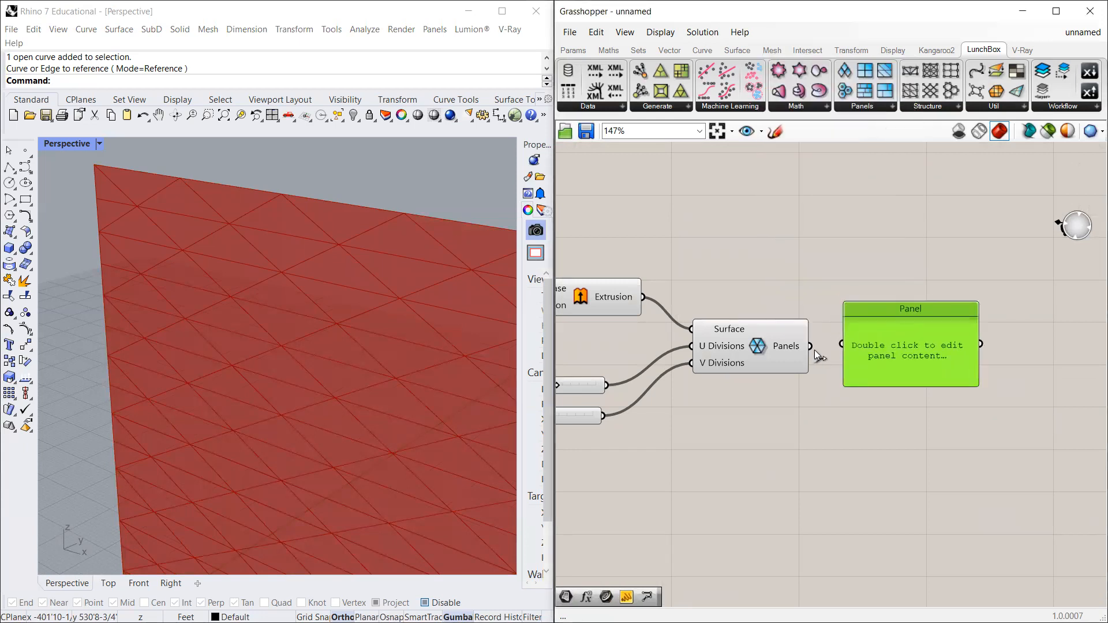
pyautogui.moveTo(811, 347); pyautogui.dragTo(842, 344)
# Step: Read the Panel's list through to its last entry and compare it with the panels in the Rhino view
pyautogui.scroll(2, 827, 278)
pyautogui.moveTo(958, 313); pyautogui.dragTo(941, 390)
pyautogui.moveTo(907, 349)
pyautogui.mouseDown()
pyautogui.moveTo(908, 323)
pyautogui.moveTo(913, 344)
pyautogui.mouseUp()
pyautogui.moveTo(965, 367)
pyautogui.mouseDown()
pyautogui.moveTo(966, 351)
pyautogui.moveTo(963, 384)
pyautogui.mouseUp()
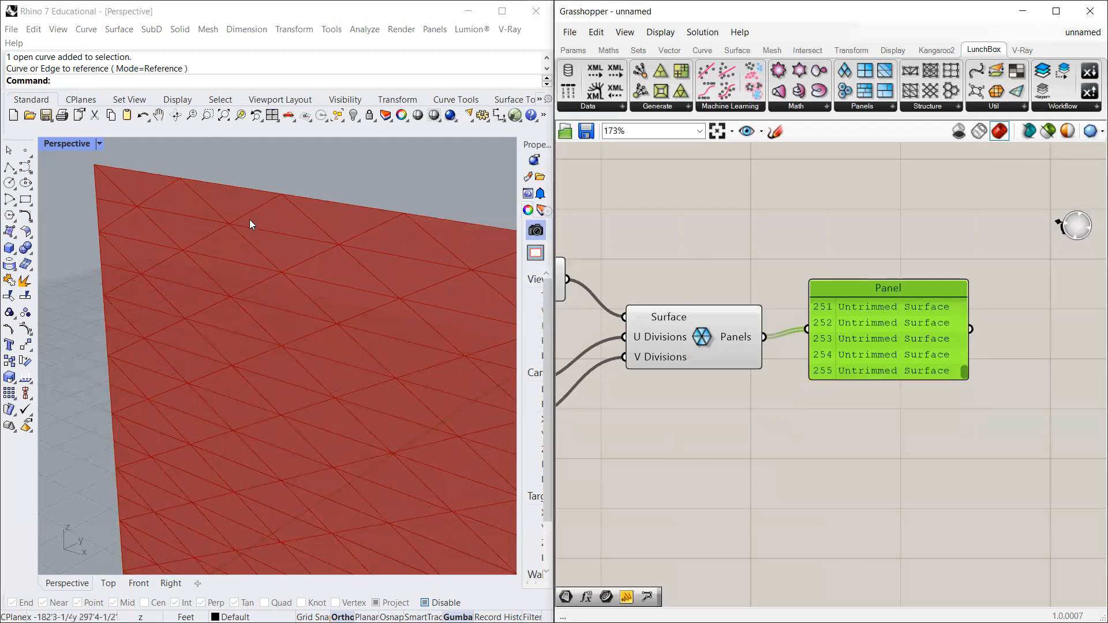
pyautogui.scroll(-5, 252, 248)
pyautogui.scroll(10, 254, 237)
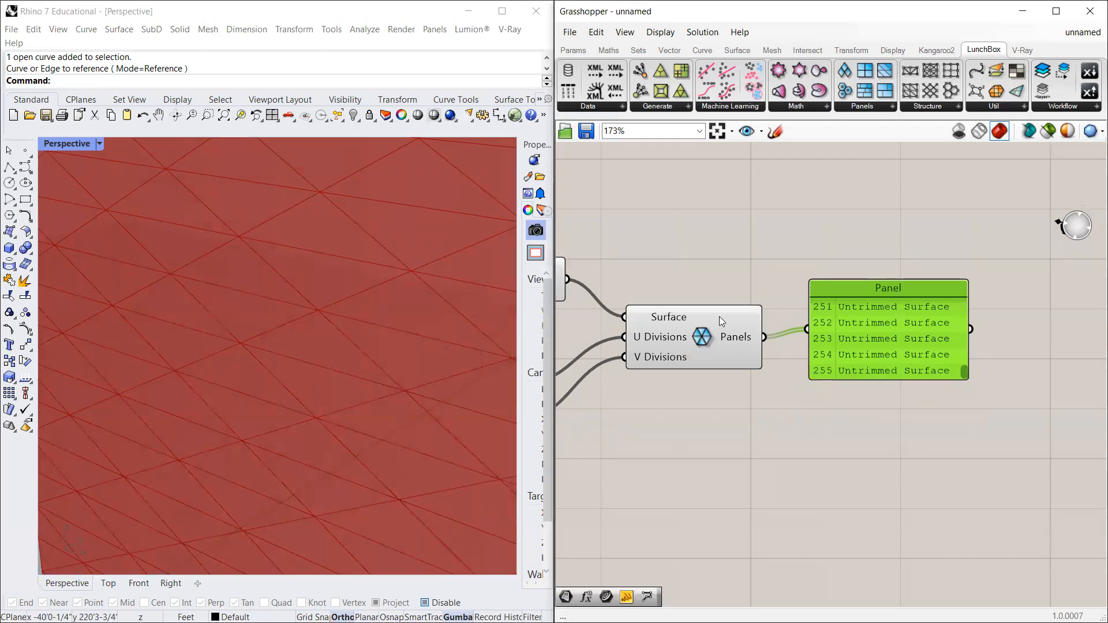
# Step: Move the Panel above the Triangle Panels B component and nudge that component to clear space on the canvas
pyautogui.moveTo(942, 332); pyautogui.dragTo(944, 250)
pyautogui.moveTo(724, 334); pyautogui.dragTo(734, 340)
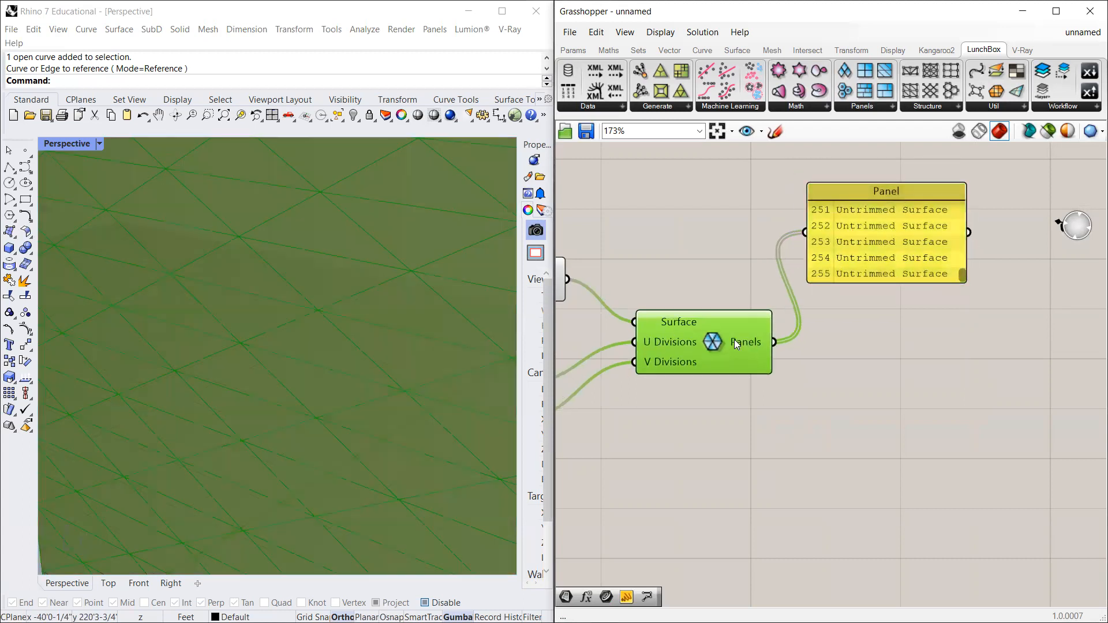
pyautogui.scroll(-2, 744, 273)
pyautogui.moveTo(829, 249); pyautogui.dragTo(835, 231)
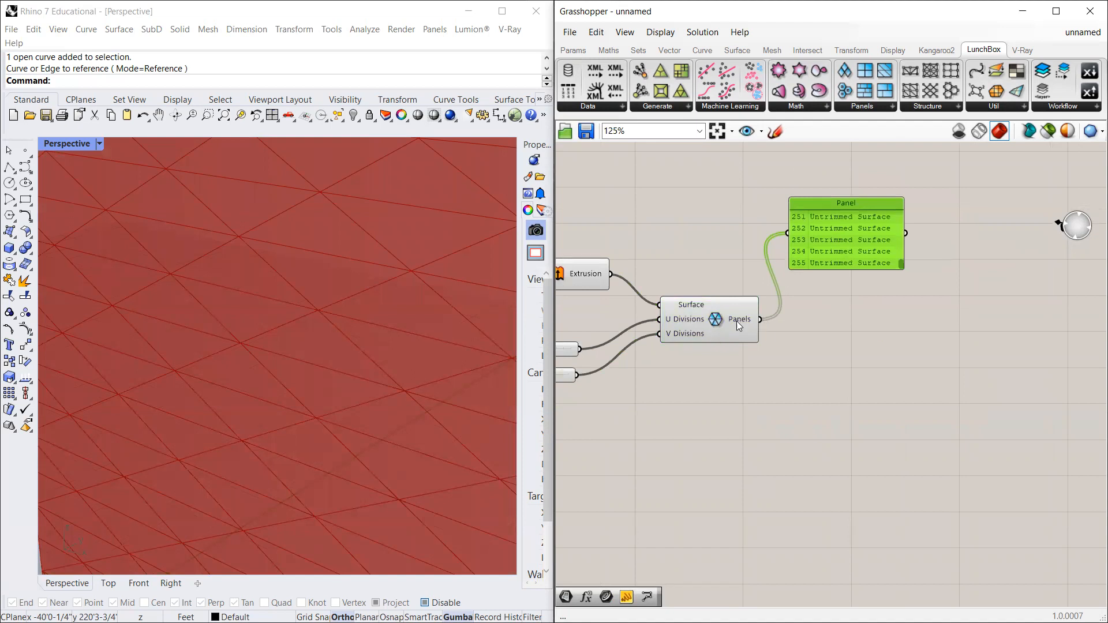
pyautogui.moveTo(818, 241); pyautogui.dragTo(810, 220)
# Step: Review the Panel's list from its first to its last entry and shift the Panel farther from Triangle Panels B
pyautogui.moveTo(893, 233); pyautogui.dragTo(886, 191)
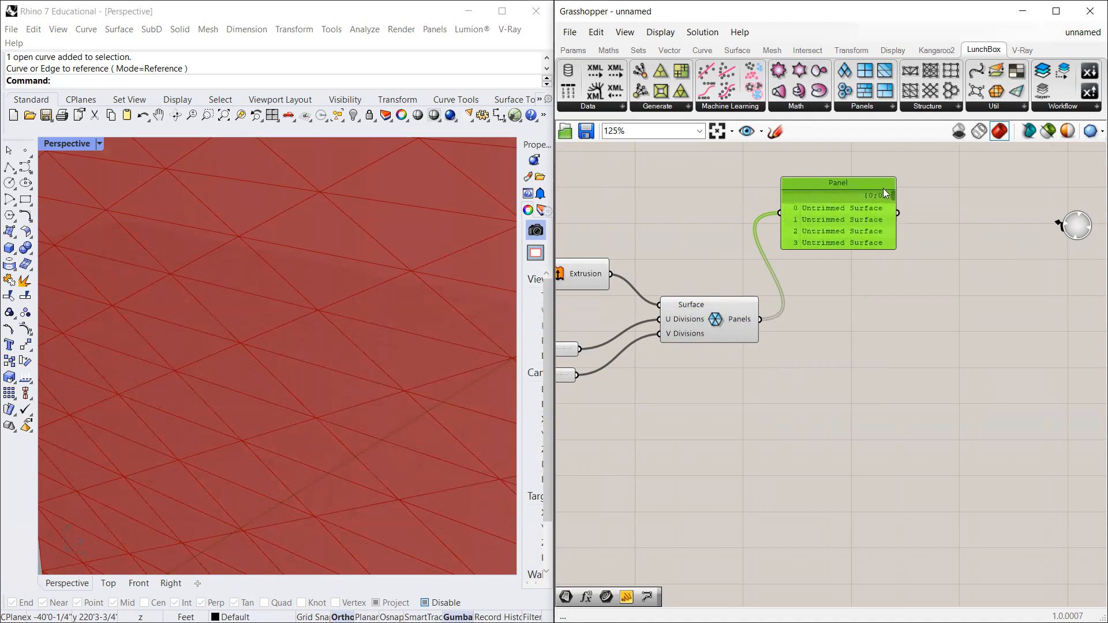
pyautogui.moveTo(894, 197); pyautogui.dragTo(892, 255)
pyautogui.moveTo(839, 217); pyautogui.dragTo(858, 206)
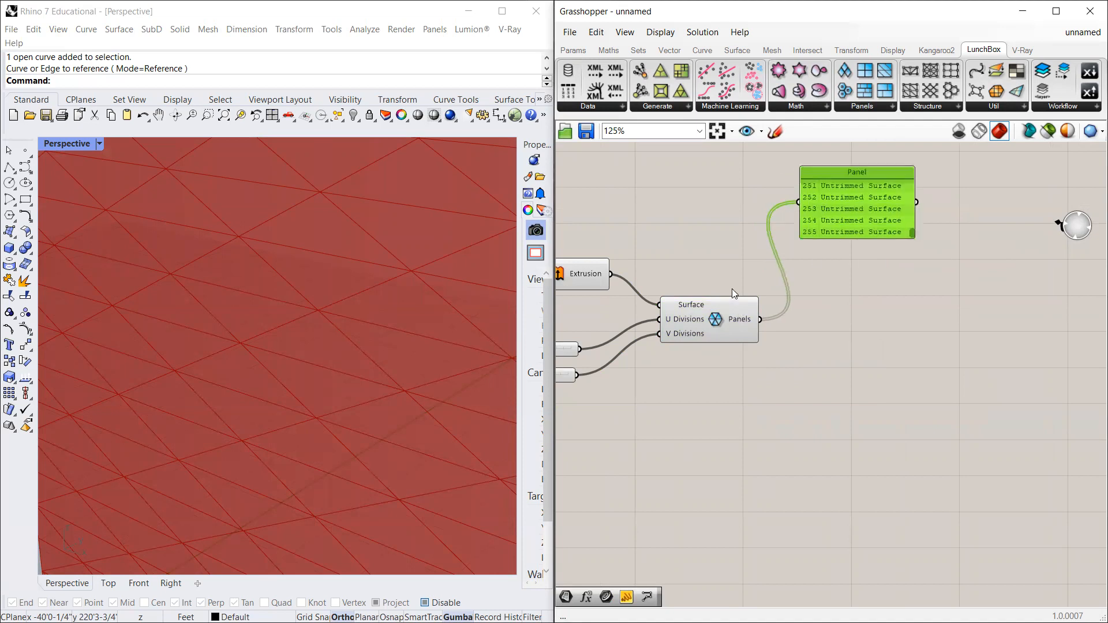
pyautogui.click(710, 318)
pyautogui.click(698, 213)
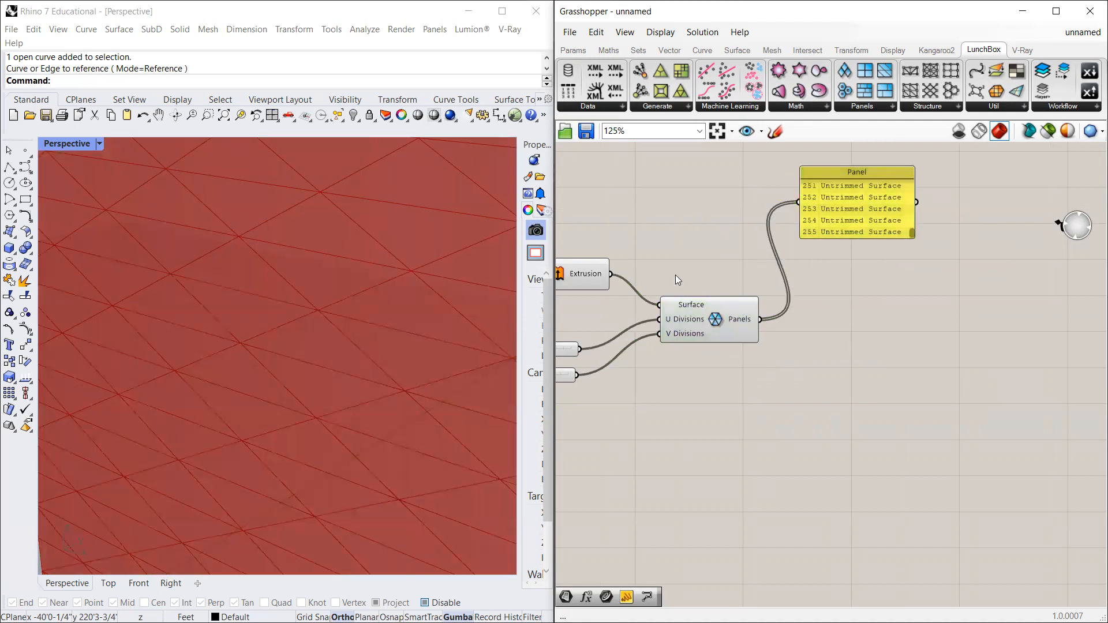
# Step: Add a Curve parameter beside Triangle Panels B and connect the Panels output to it
pyautogui.moveTo(815, 308); pyautogui.dragTo(776, 299, button='right')
pyautogui.scroll(1, 798, 315)
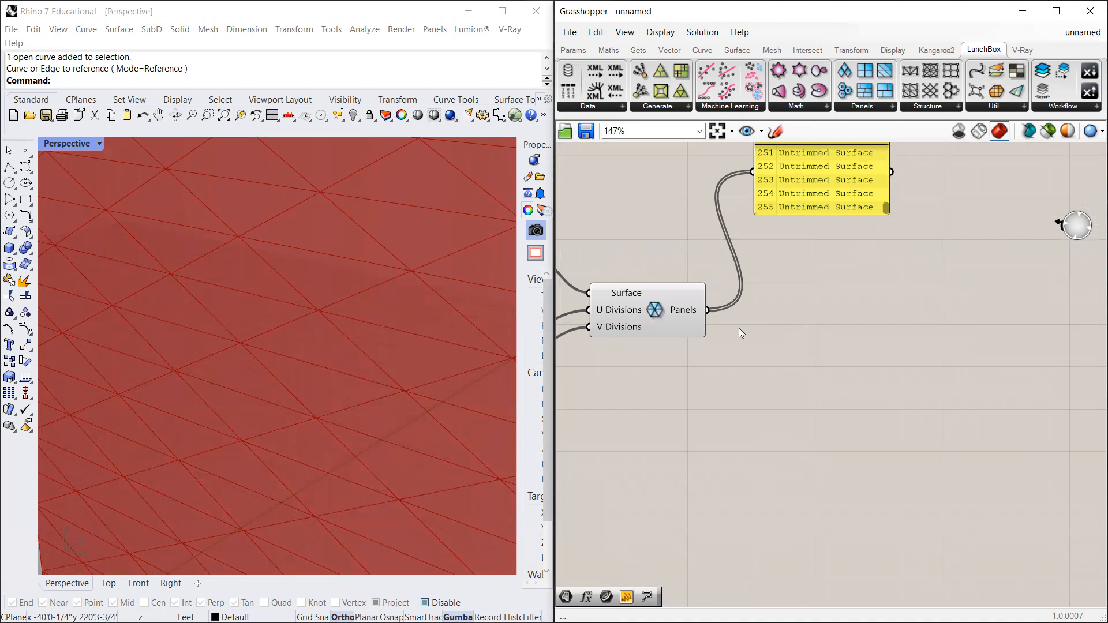
pyautogui.moveTo(834, 168); pyautogui.dragTo(838, 179)
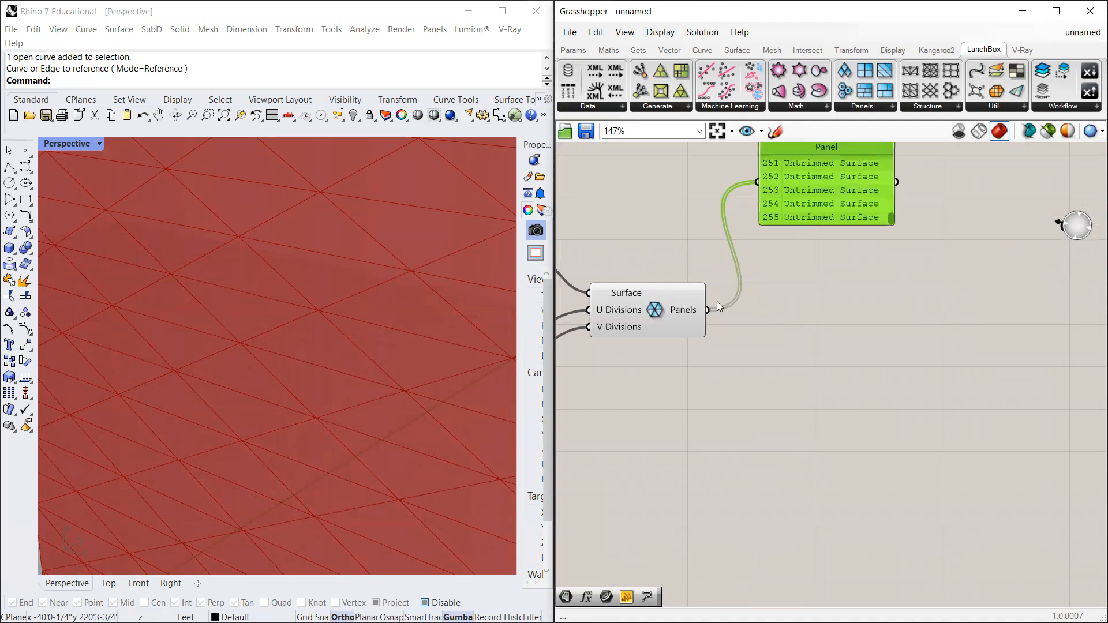
pyautogui.click(573, 50)
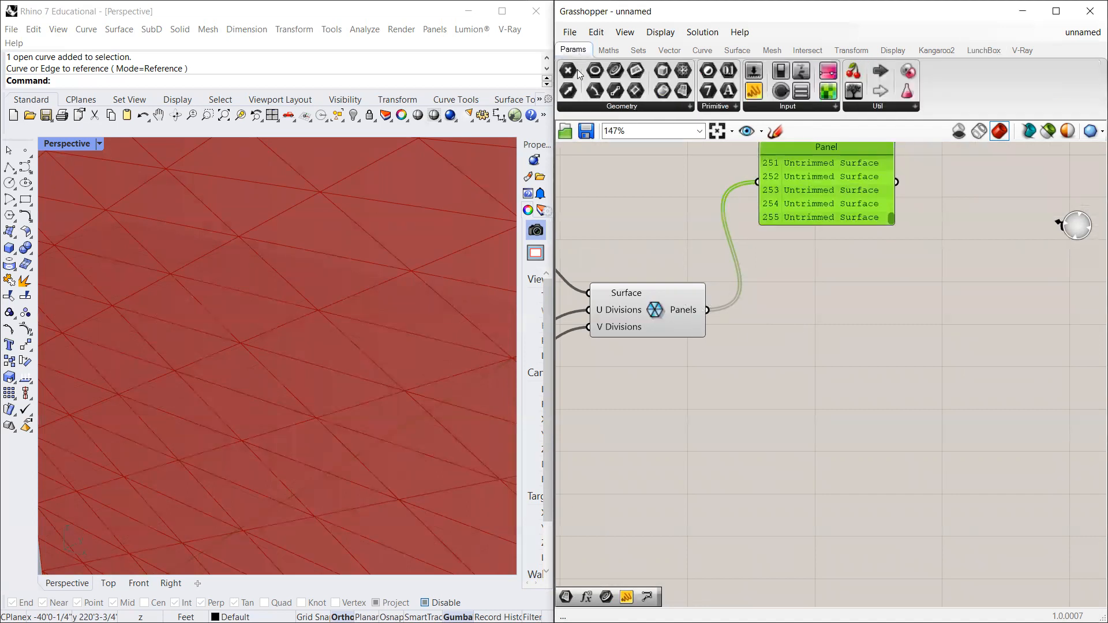
pyautogui.moveTo(615, 72); pyautogui.dragTo(795, 323)
pyautogui.moveTo(709, 311); pyautogui.dragTo(775, 323)
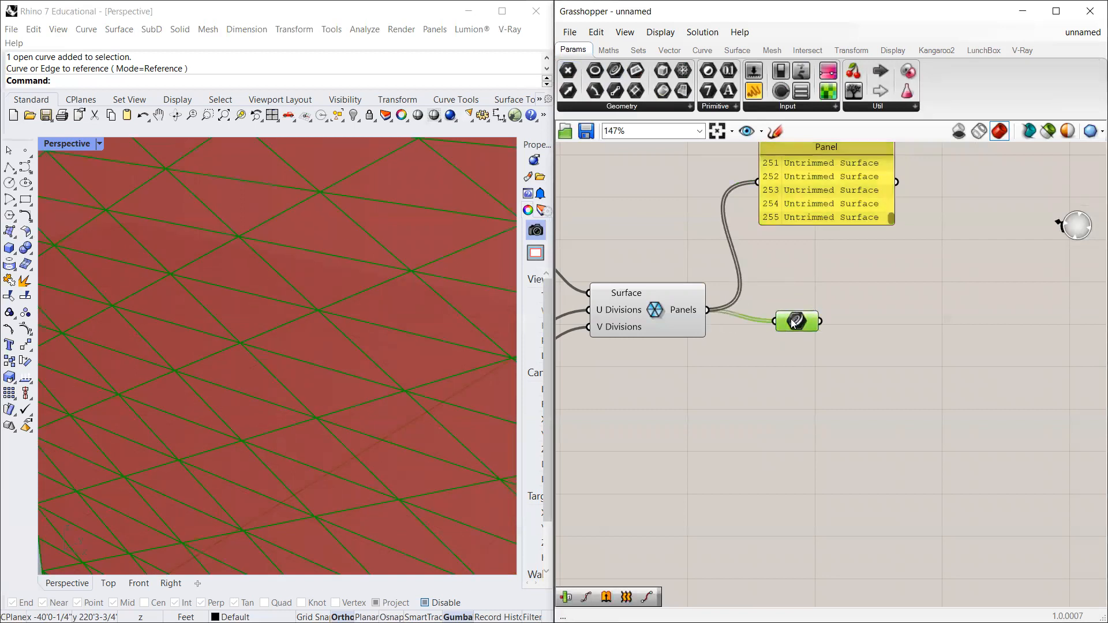
# Step: Examine which geometry the Triangle Panels B component and the Curve parameter each represent on the wall in the Rhino view
pyautogui.scroll(-2, 791, 319)
pyautogui.click(804, 228)
pyautogui.click(692, 312)
pyautogui.click(816, 285)
pyautogui.click(789, 321)
pyautogui.moveTo(787, 325); pyautogui.dragTo(786, 334)
pyautogui.scroll(-10, 269, 354)
pyautogui.moveTo(202, 340); pyautogui.dragTo(170, 280, button='right')
pyautogui.scroll(7, 224, 248)
pyautogui.scroll(4, 224, 249)
pyautogui.scroll(-6, 267, 273)
pyautogui.moveTo(349, 309); pyautogui.dragTo(331, 306, button='right')
# Step: Connect the Curve parameter's output to the Panel in place of the Panels output and move the Panel farther away
pyautogui.moveTo(796, 331); pyautogui.dragTo(768, 219)
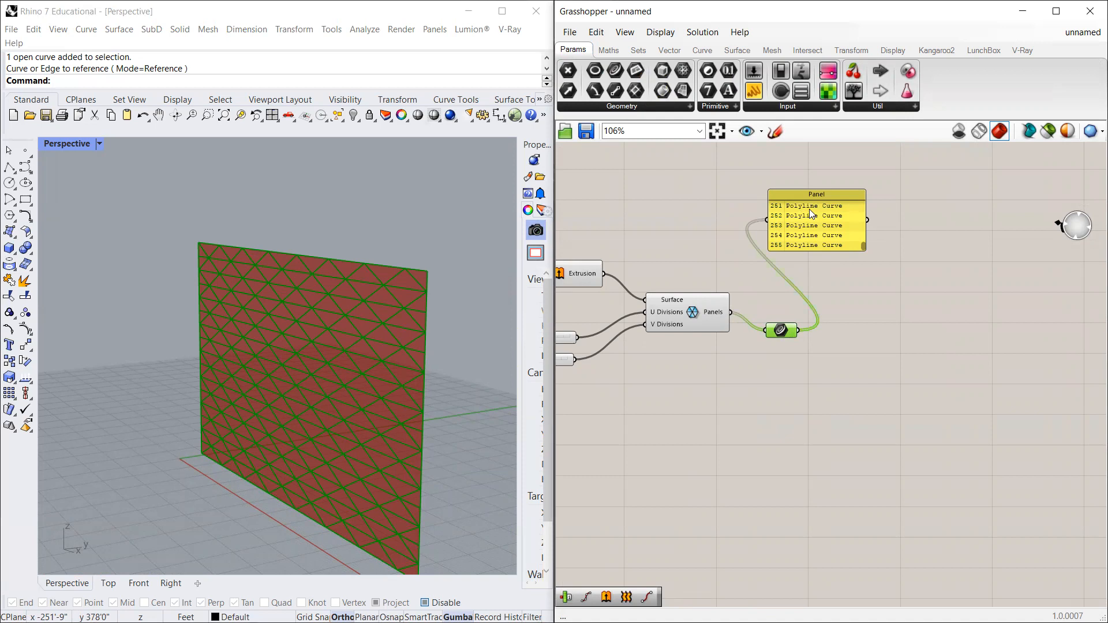
pyautogui.moveTo(845, 231); pyautogui.dragTo(904, 242)
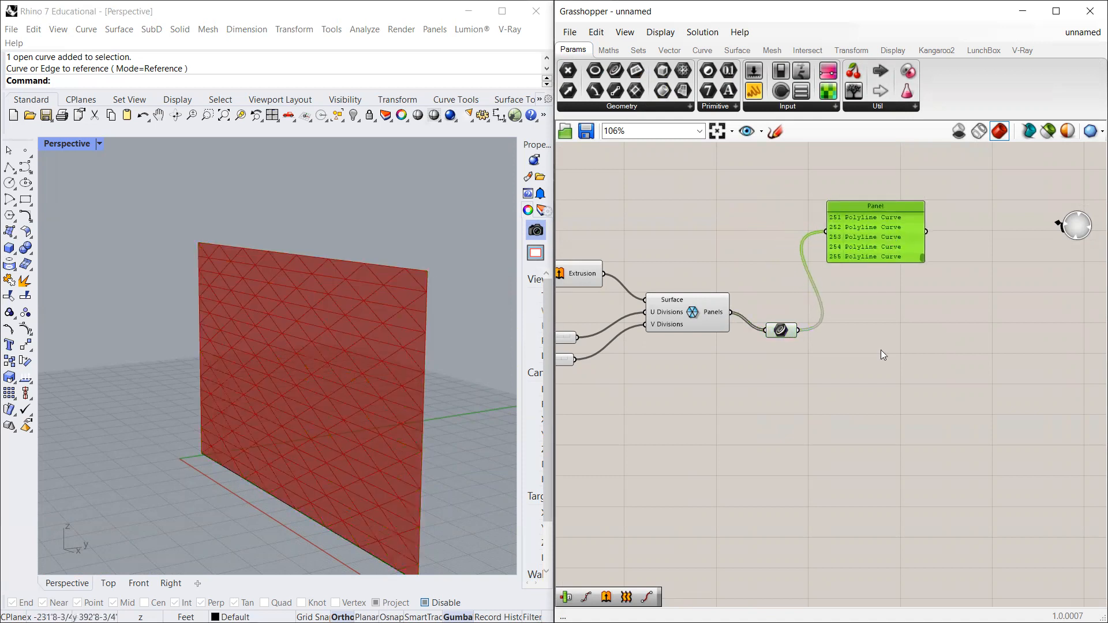
pyautogui.click(881, 350)
pyautogui.click(780, 330)
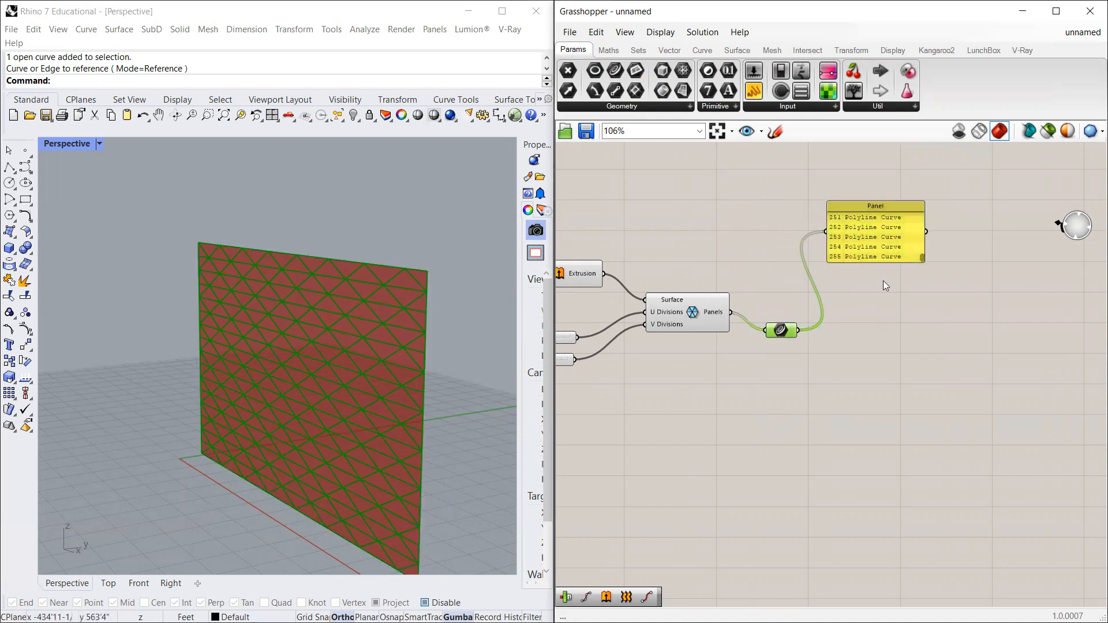
pyautogui.scroll(2, 755, 192)
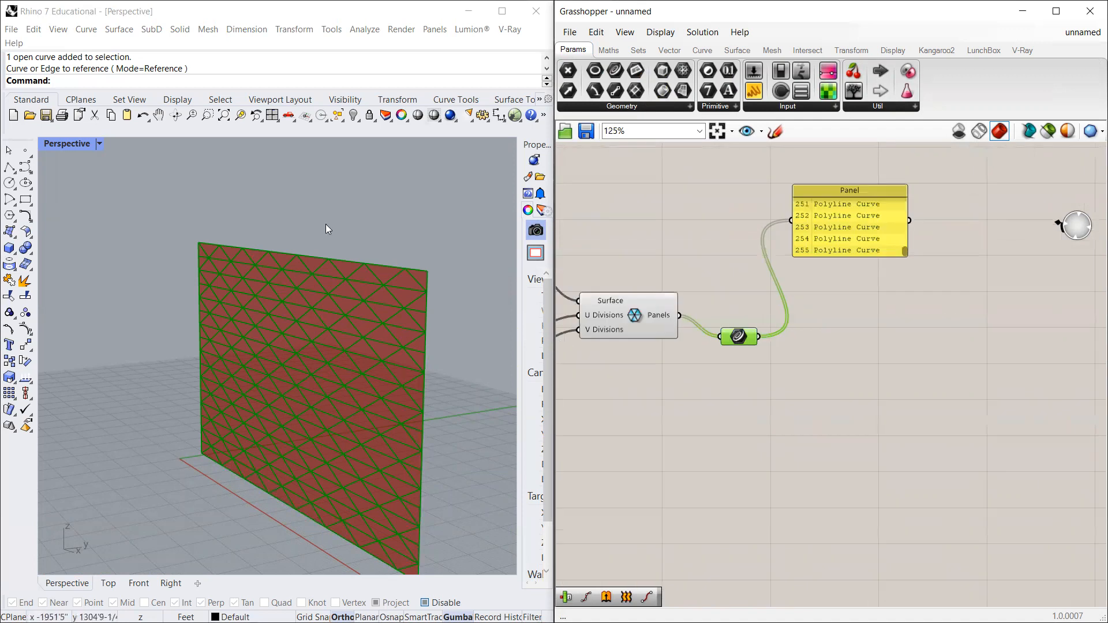
# Step: Inspect the triangular outlines of the Curve parameter up close at the wall's upper corner in the Rhino view
pyautogui.moveTo(326, 224); pyautogui.dragTo(263, 232, button='right')
pyautogui.scroll(8, 296, 303)
pyautogui.scroll(-5, 327, 304)
pyautogui.scroll(1, 321, 305)
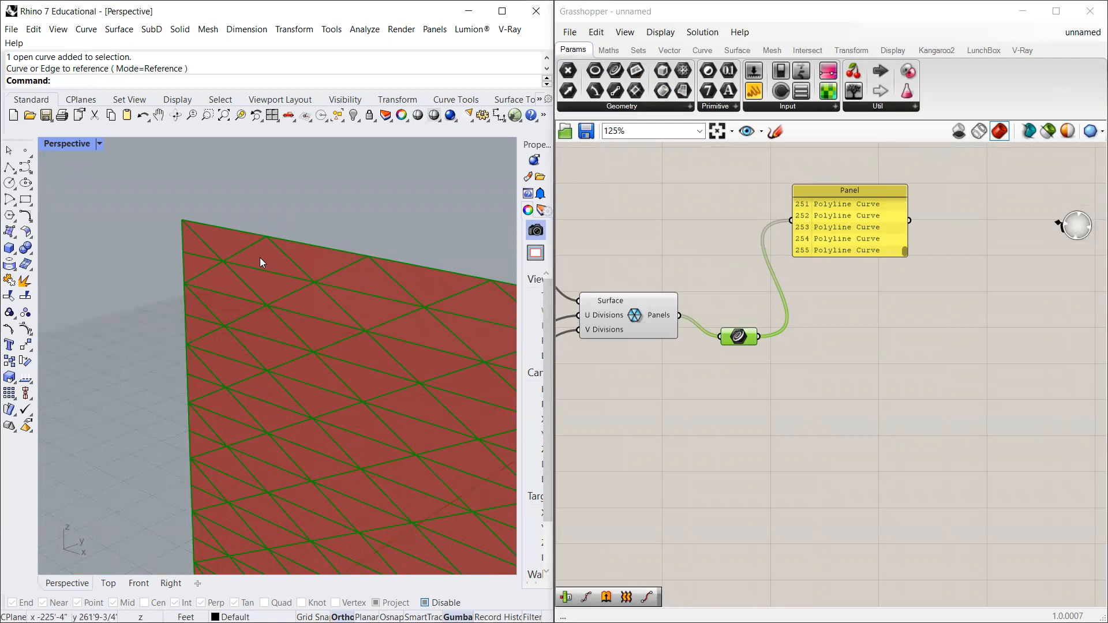
pyautogui.scroll(-3, 259, 257)
pyautogui.scroll(3, 263, 254)
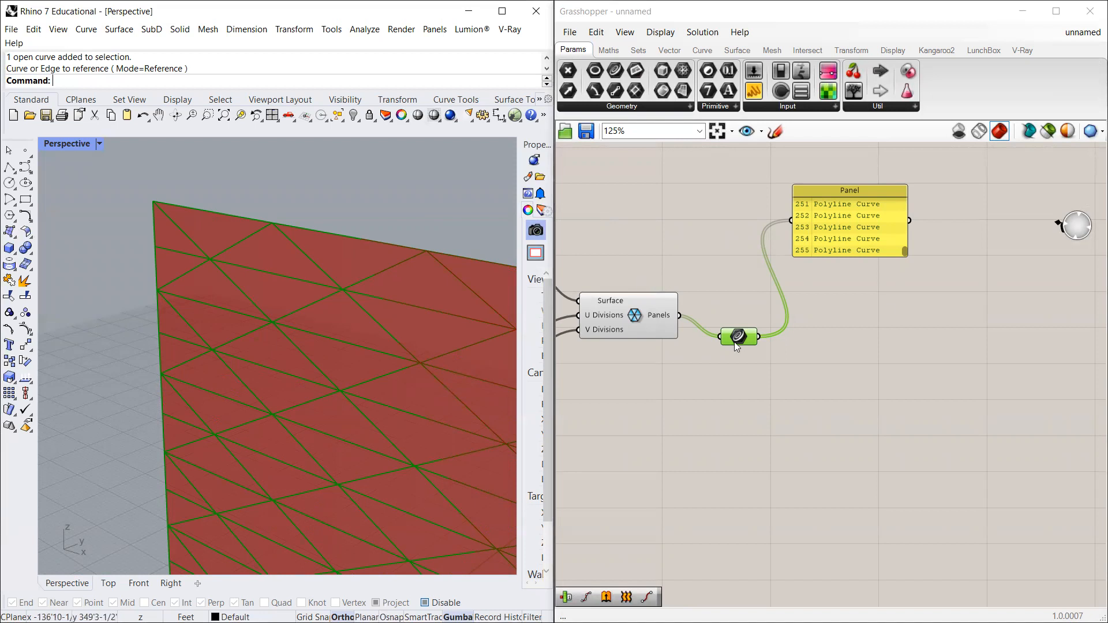
# Step: Align the Curve parameter with the Panels output of Triangle Panels B and nudge the Panel above it
pyautogui.moveTo(735, 339); pyautogui.dragTo(737, 325)
pyautogui.scroll(-5, 281, 212)
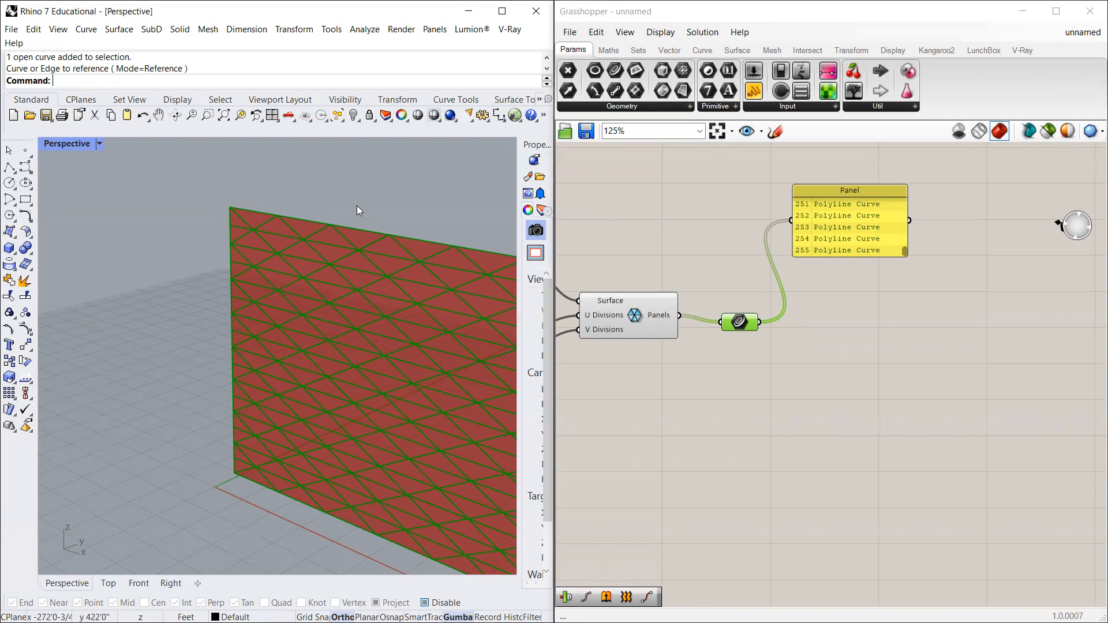
pyautogui.click(852, 301)
pyautogui.moveTo(823, 233); pyautogui.dragTo(828, 228)
pyautogui.moveTo(740, 322); pyautogui.dragTo(743, 316)
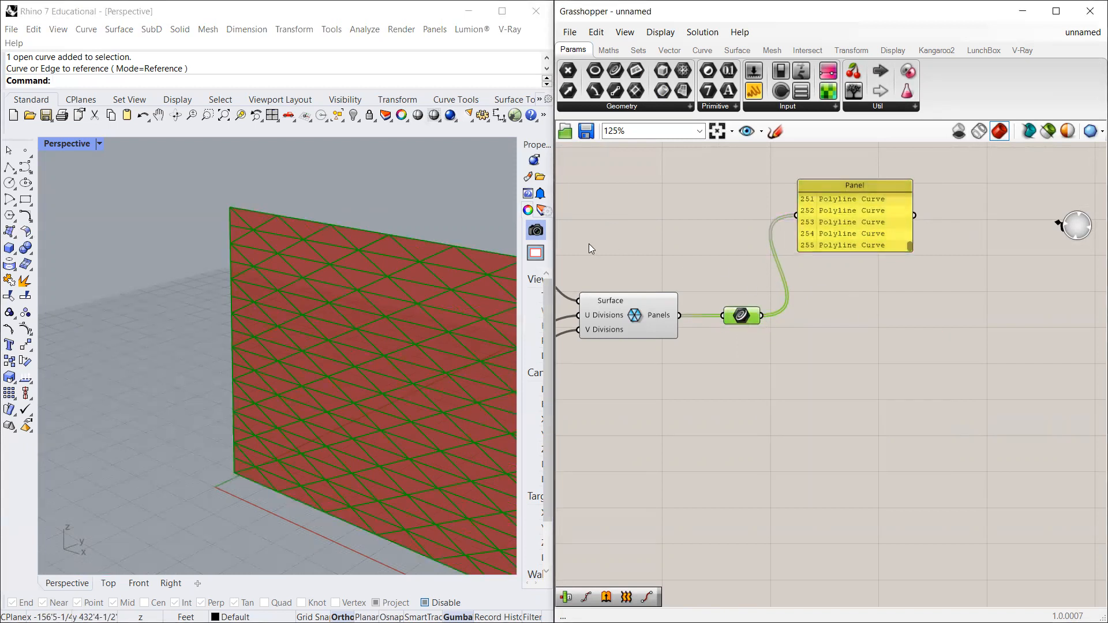
# Step: Add an Area component beside the Curve parameter and connect the parameter's output to its Geometry input
pyautogui.scroll(1, 793, 306)
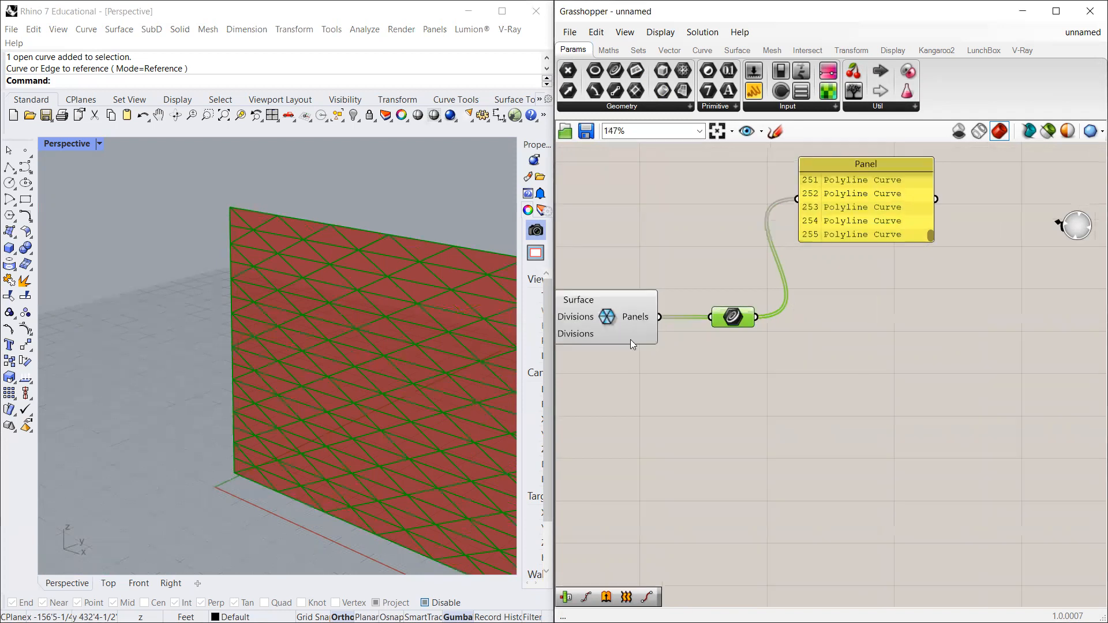
pyautogui.moveTo(808, 326); pyautogui.dragTo(727, 327, button='right')
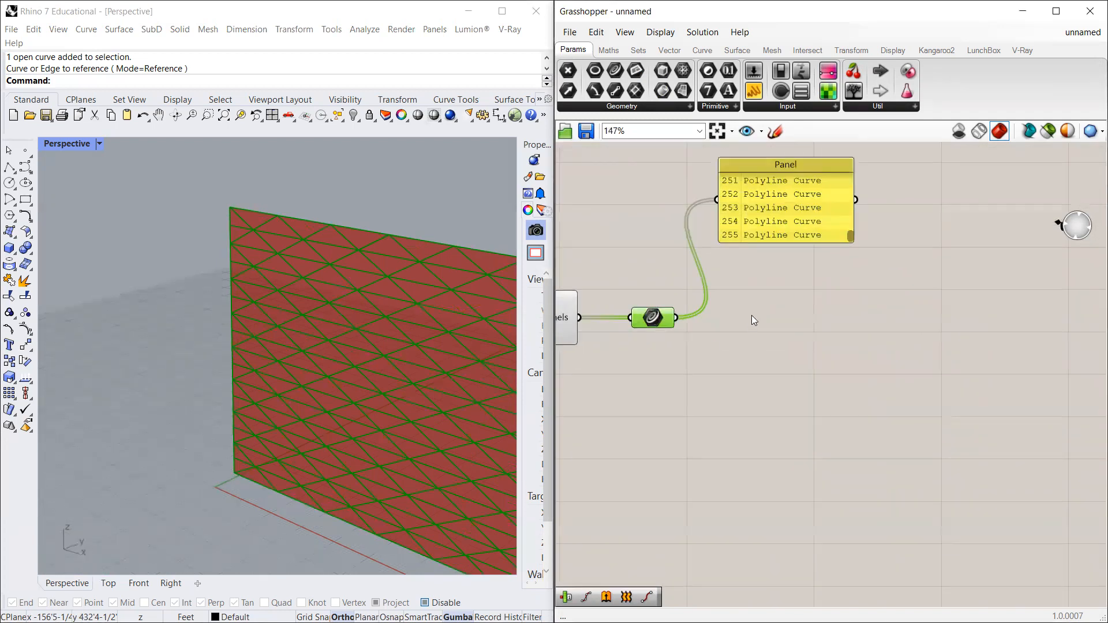
pyautogui.doubleClick(752, 315)
pyautogui.write('area')
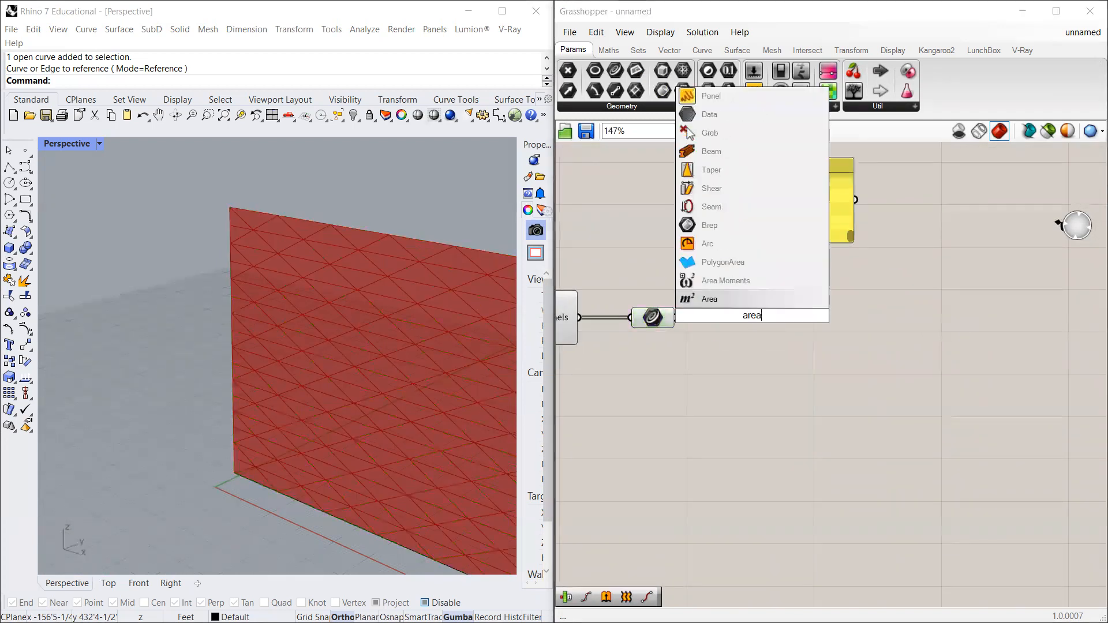
pyautogui.click(710, 298)
pyautogui.moveTo(677, 317); pyautogui.dragTo(745, 318)
pyautogui.click(762, 268)
# Step: Select the Area component and examine its centroid points within the triangular panels in the Rhino view
pyautogui.scroll(2, 840, 332)
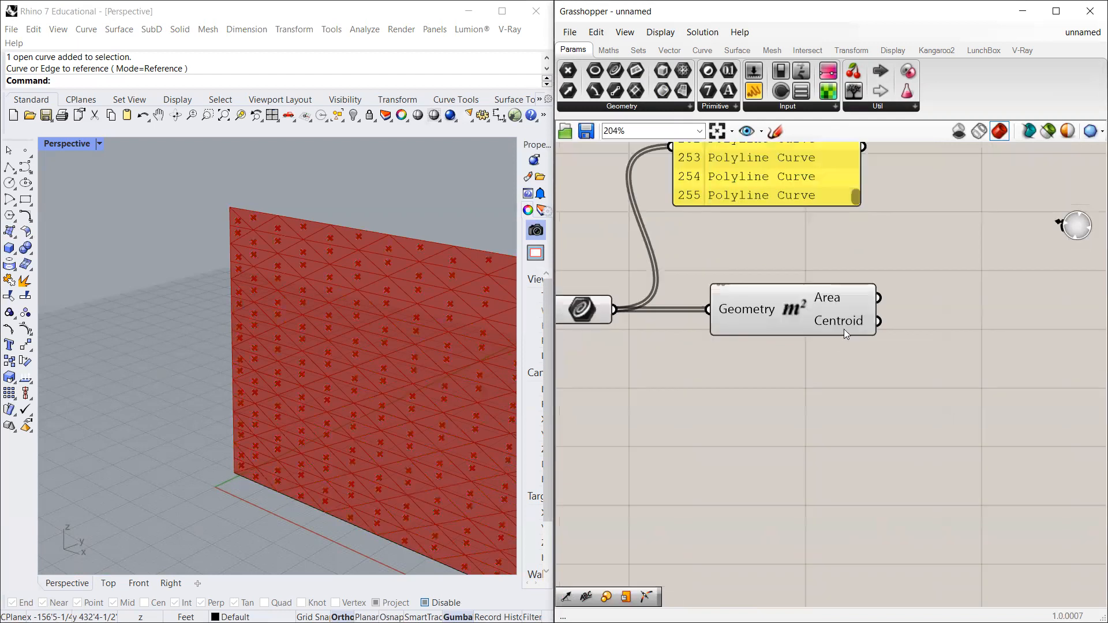
pyautogui.scroll(2, 844, 334)
pyautogui.scroll(10, 404, 312)
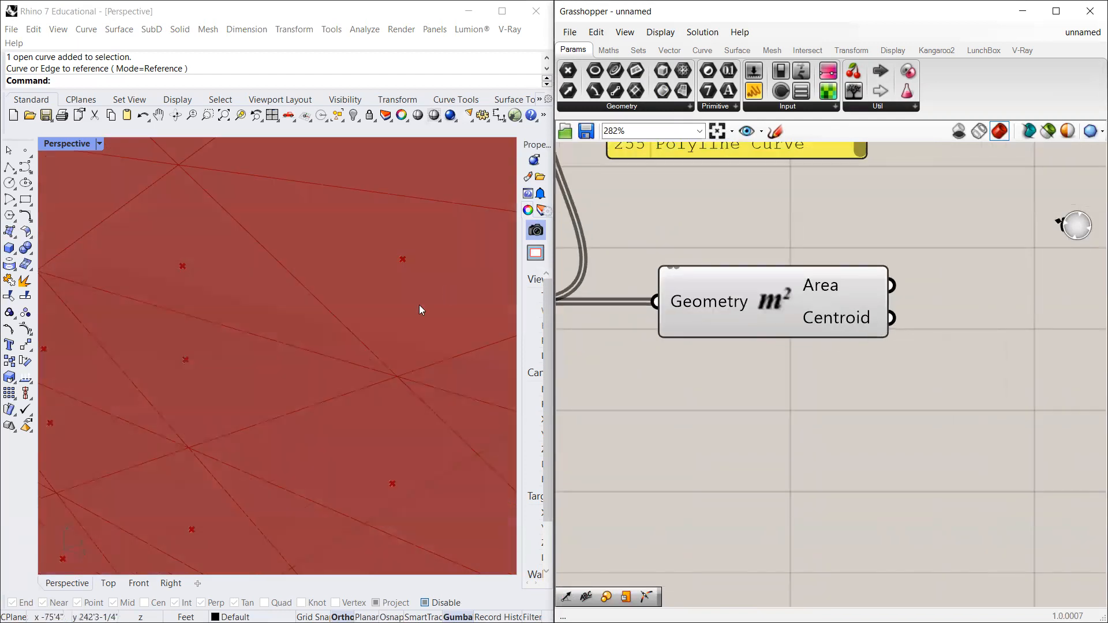
pyautogui.click(853, 326)
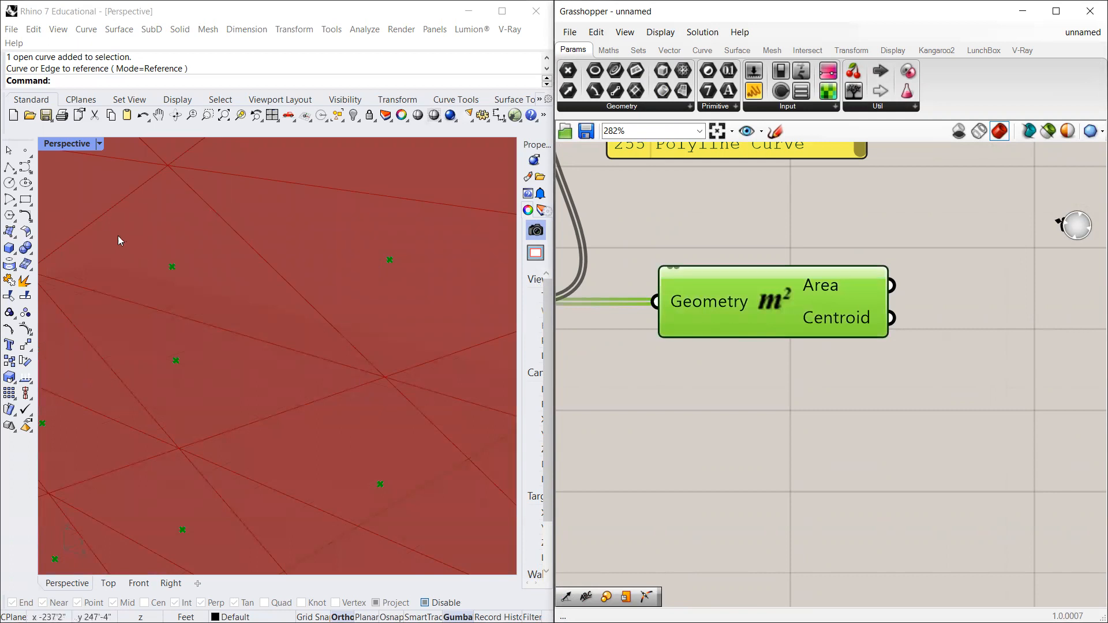
pyautogui.scroll(-5, 173, 269)
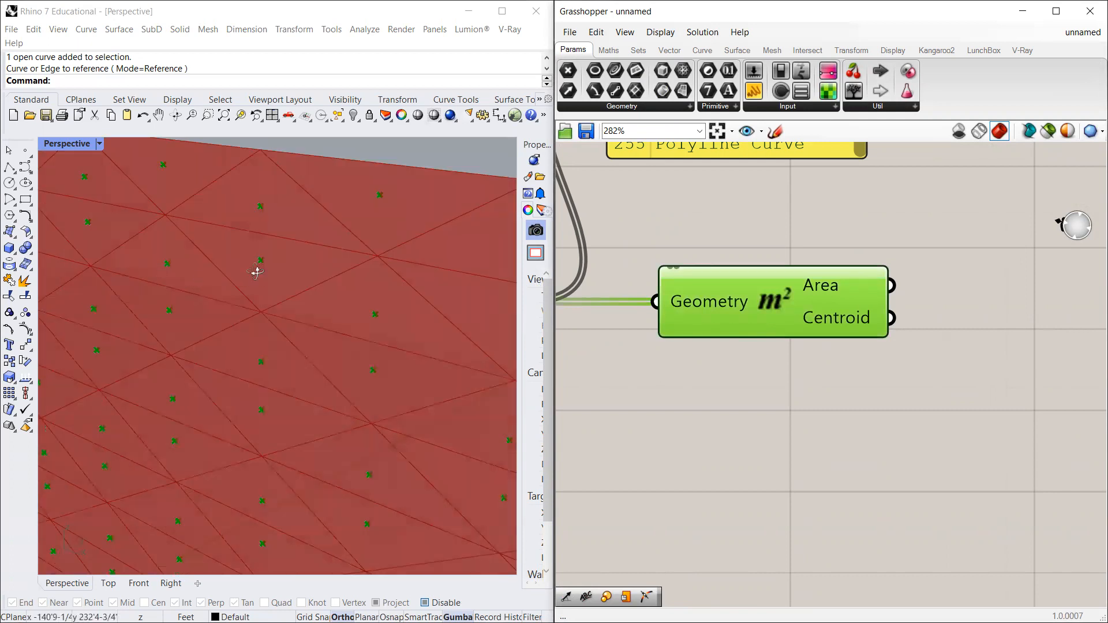
pyautogui.scroll(-5, 247, 271)
pyautogui.scroll(-4, 324, 352)
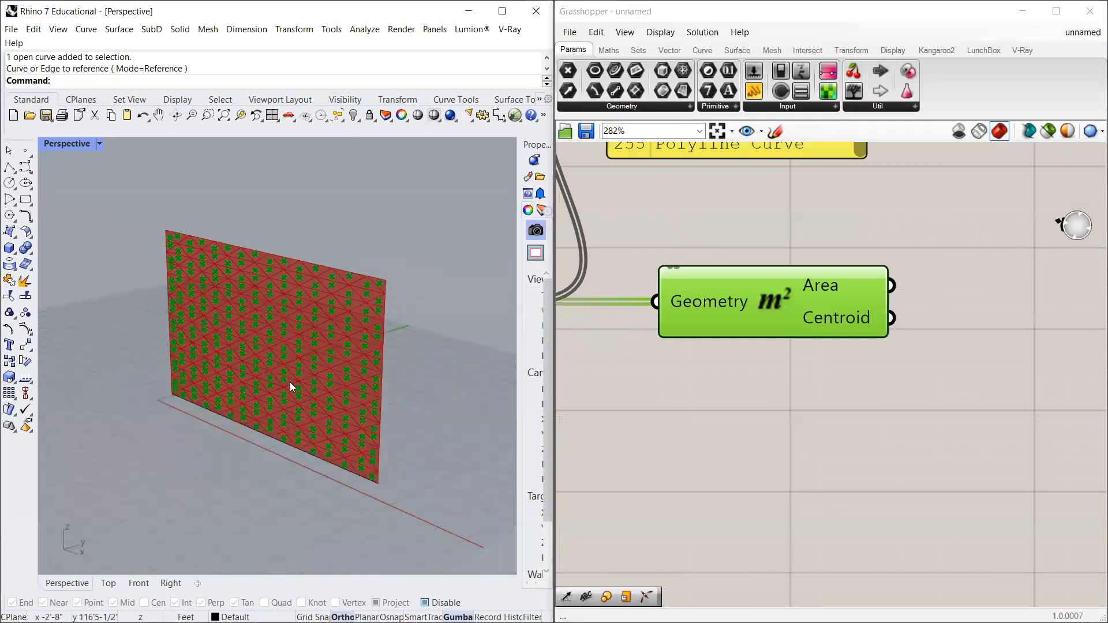
pyautogui.scroll(4, 290, 382)
# Step: Move the Area component farther from the Curve parameter to leave space between them
pyautogui.moveTo(779, 303); pyautogui.dragTo(850, 281)
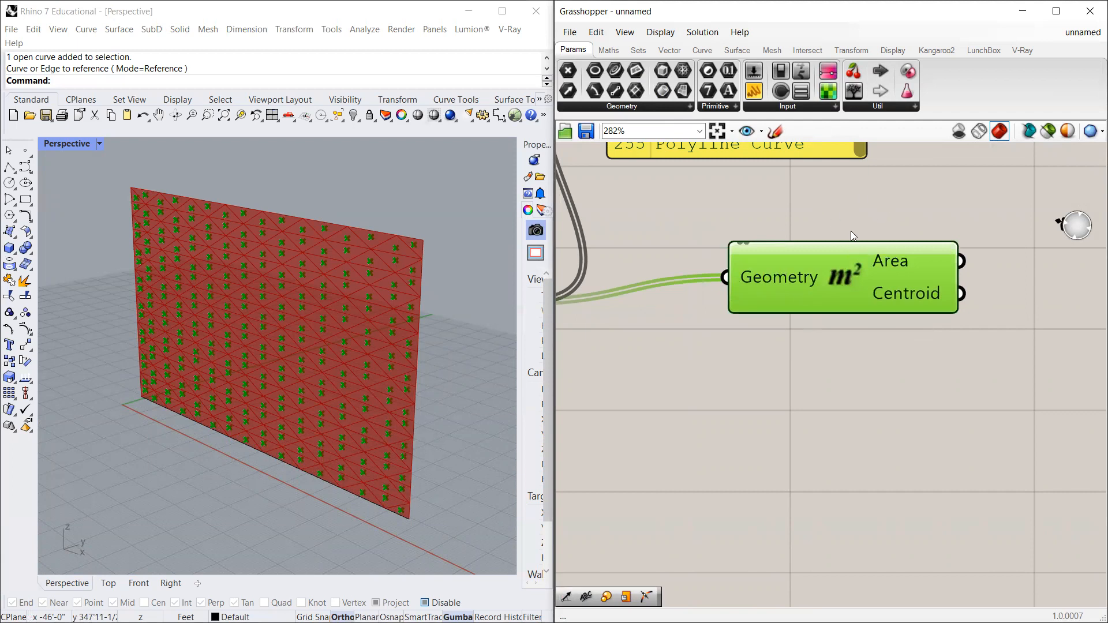
pyautogui.scroll(-1, 771, 225)
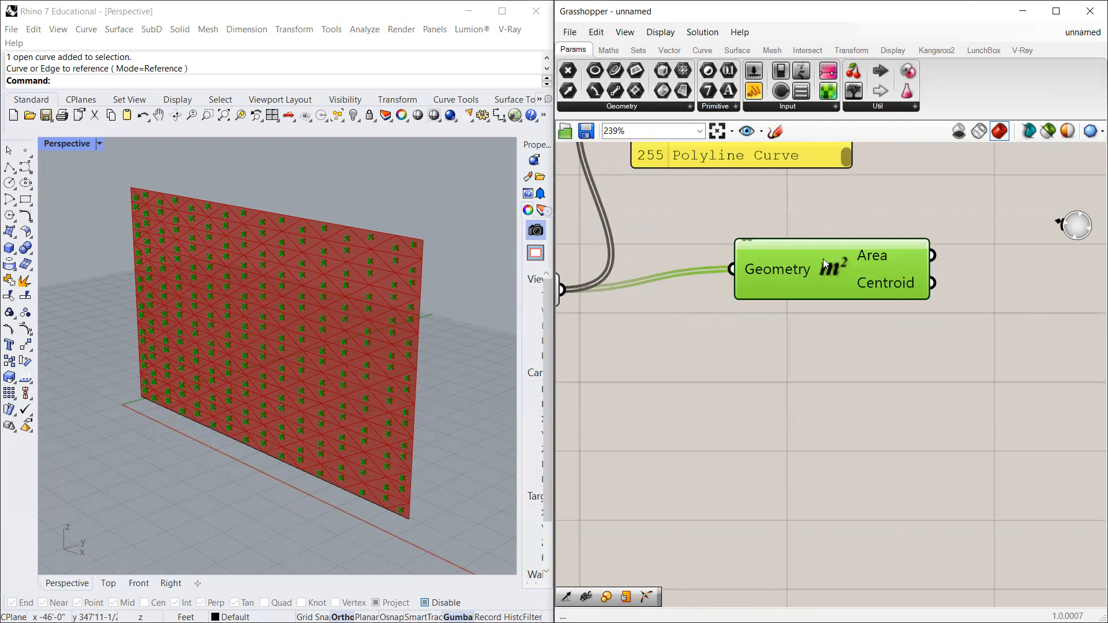
pyautogui.moveTo(823, 259); pyautogui.dragTo(852, 292)
pyautogui.moveTo(581, 302); pyautogui.dragTo(673, 280, button='right')
# Step: Compare the Curve parameter's outlines with the Area component's centroids on the wall, and check the data reaching the Geometry input
pyautogui.moveTo(625, 267)
pyautogui.mouseDown()
pyautogui.moveTo(637, 273)
pyautogui.moveTo(626, 268)
pyautogui.mouseUp()
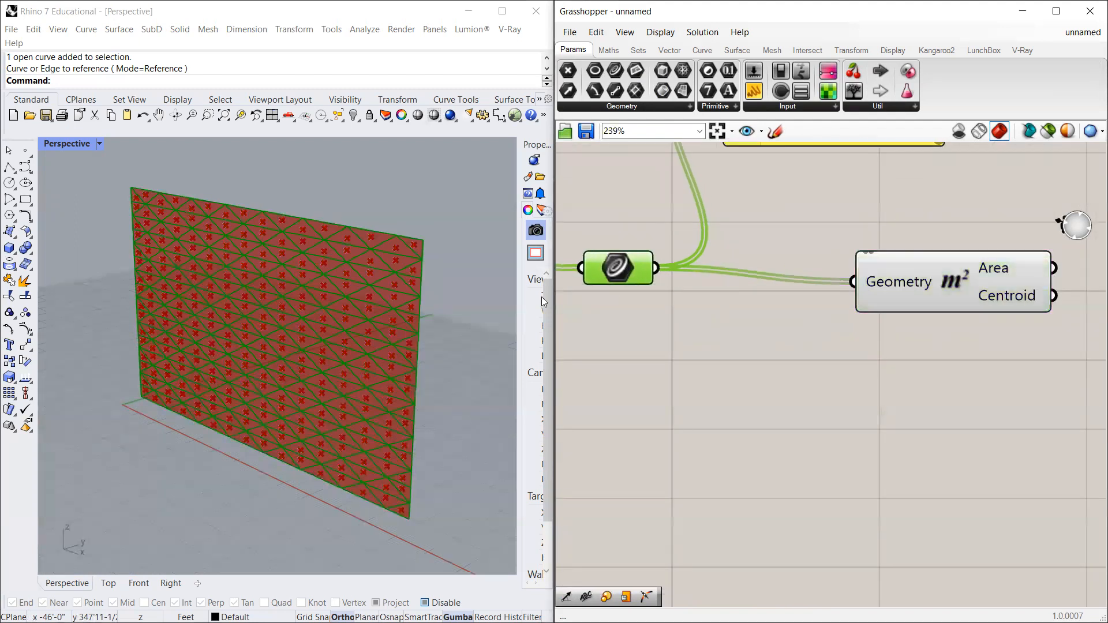
pyautogui.scroll(3, 338, 169)
pyautogui.moveTo(305, 261); pyautogui.dragTo(332, 253, button='right')
pyautogui.moveTo(287, 281); pyautogui.dragTo(180, 285, button='right')
pyautogui.scroll(-3, 406, 282)
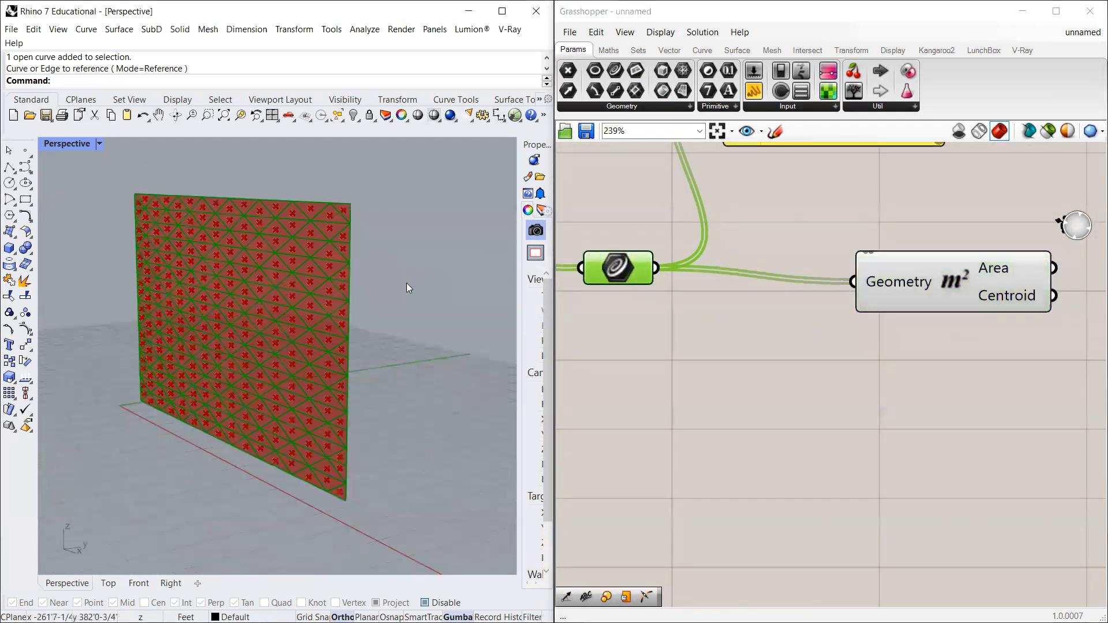
pyautogui.moveTo(917, 278); pyautogui.dragTo(906, 279)
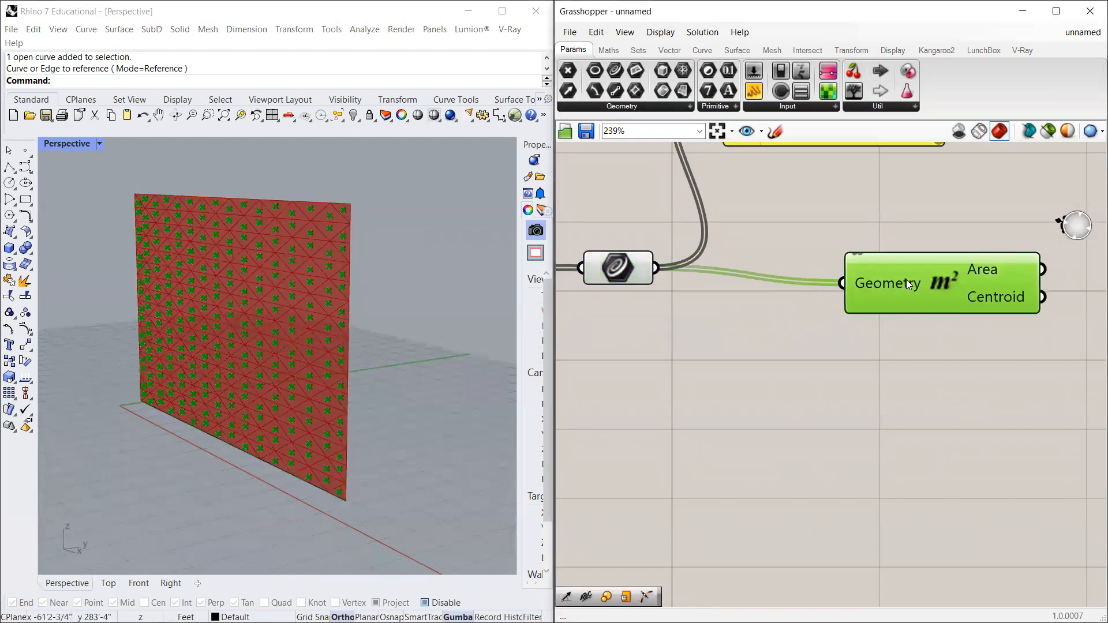
pyautogui.moveTo(907, 280)
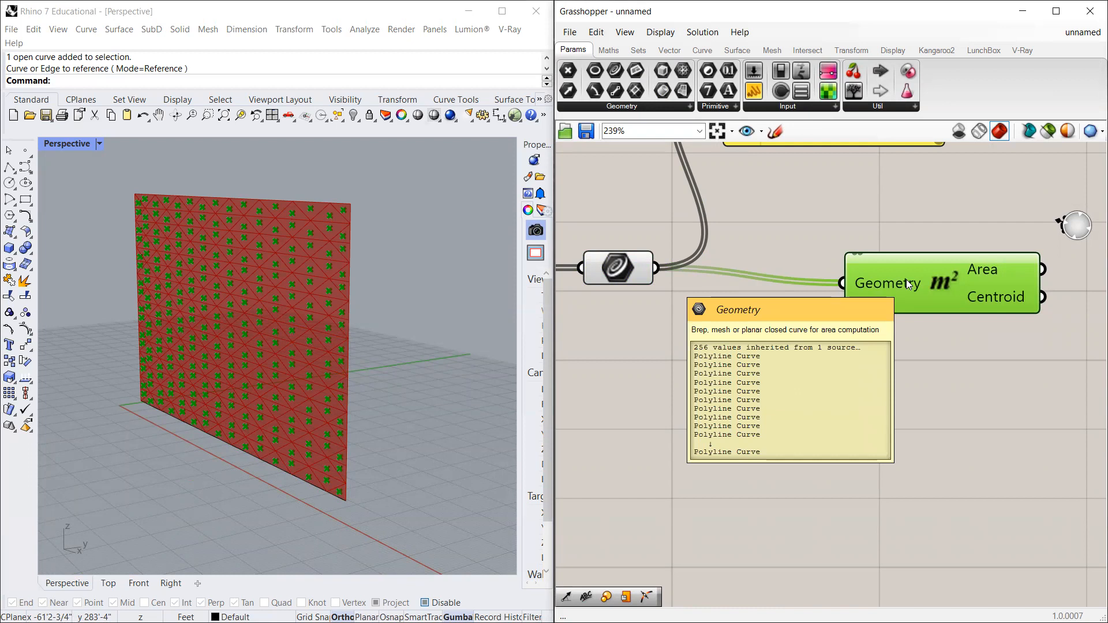
pyautogui.scroll(-3, 803, 254)
pyautogui.moveTo(893, 286); pyautogui.dragTo(882, 278)
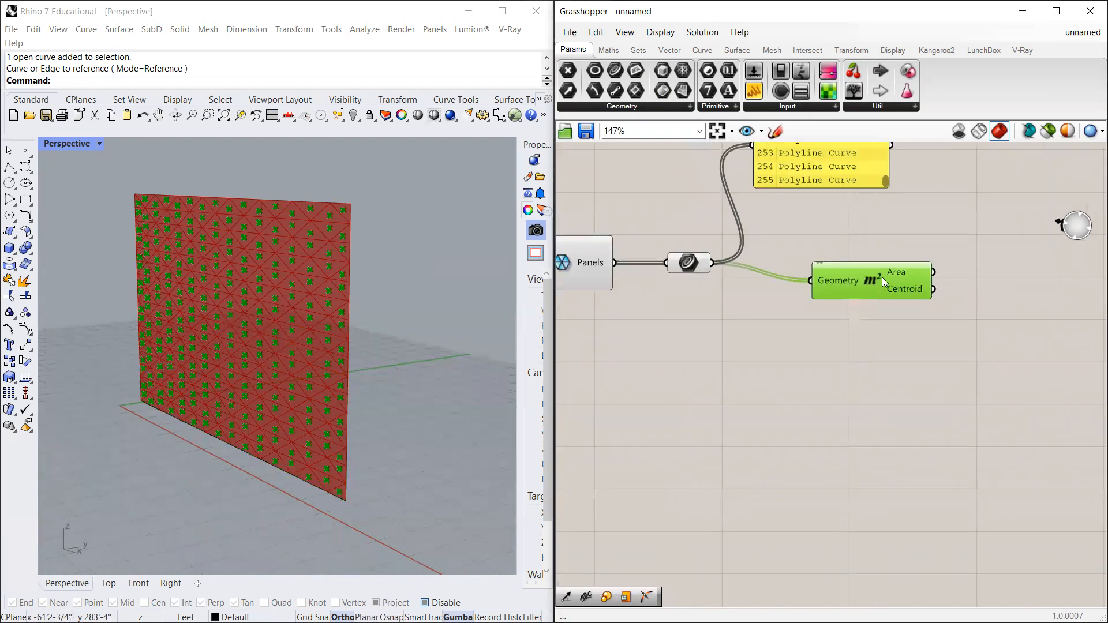
# Step: Examine the centroid points of the triangles near the wall's lower corner and nudge the Area component closer to the Curve parameter
pyautogui.moveTo(265, 306); pyautogui.dragTo(195, 348, button='right')
pyautogui.scroll(10, 195, 347)
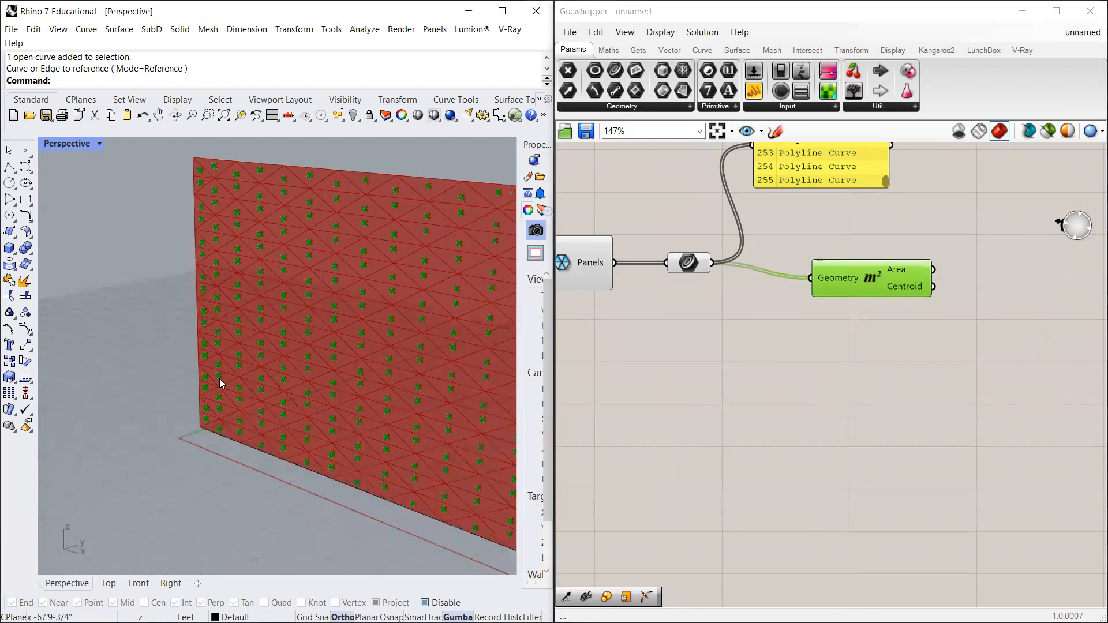
pyautogui.scroll(-6, 208, 426)
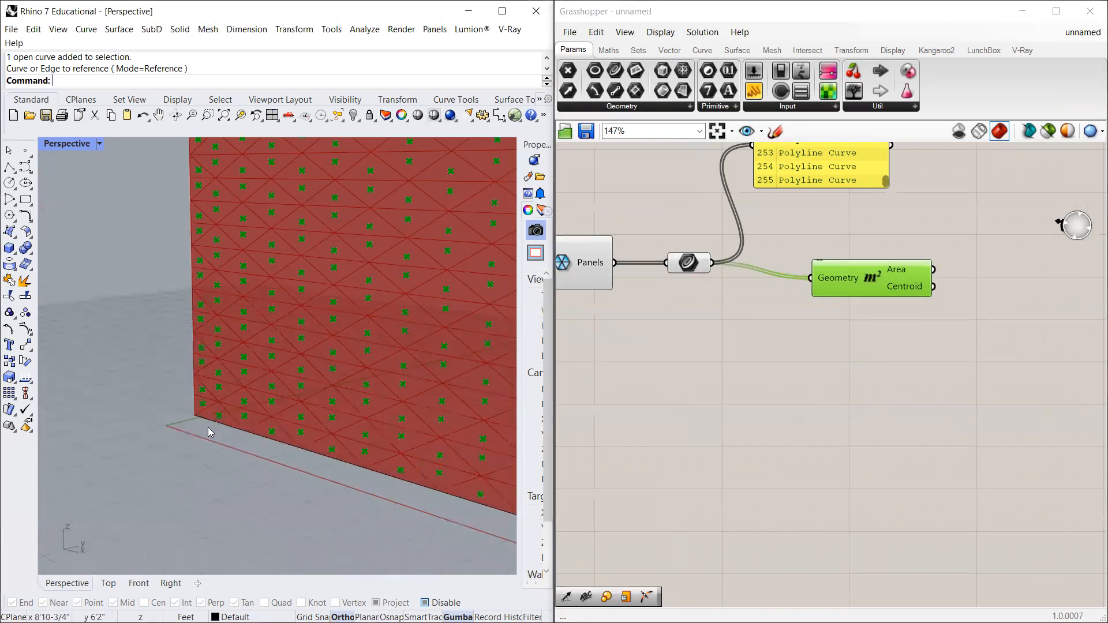
pyautogui.scroll(6, 200, 396)
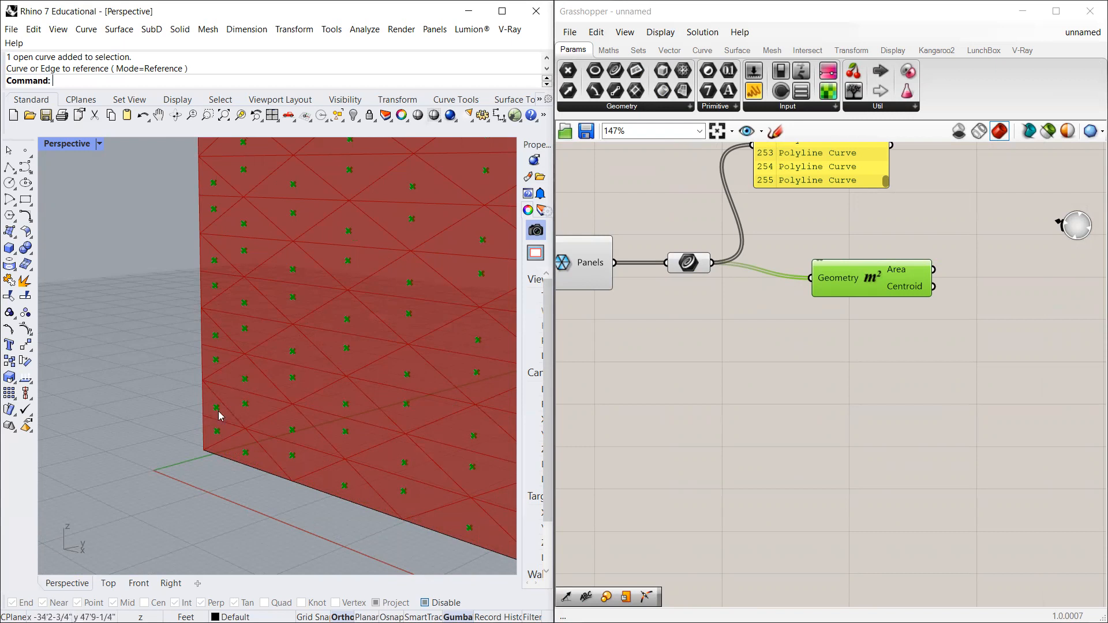
pyautogui.scroll(2, 210, 440)
pyautogui.scroll(6, 225, 439)
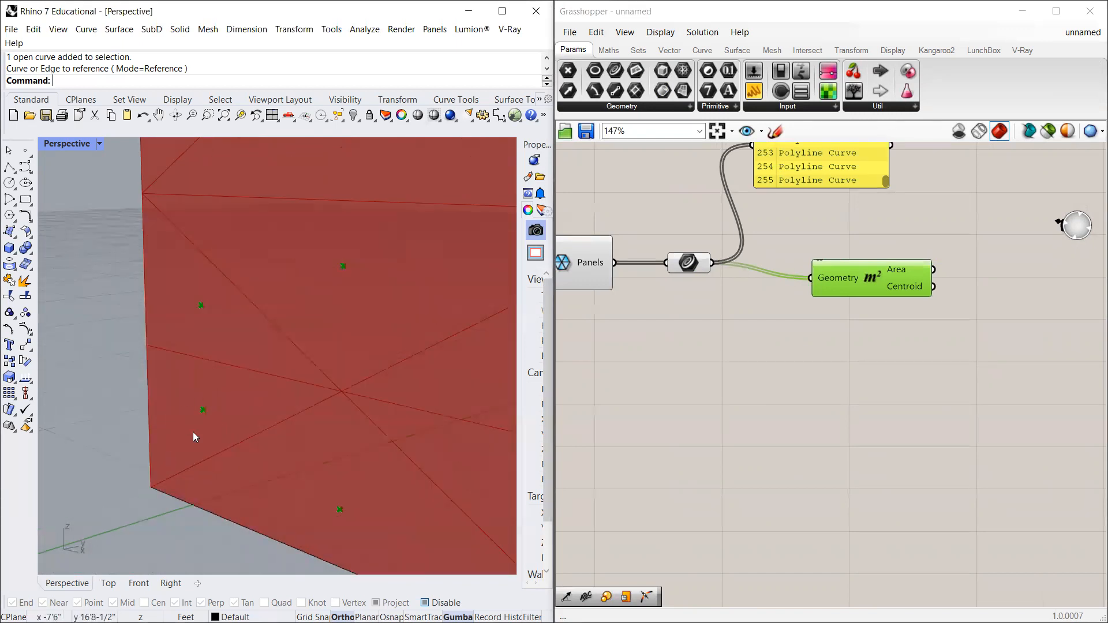
pyautogui.scroll(-6, 195, 407)
pyautogui.scroll(-4, 174, 440)
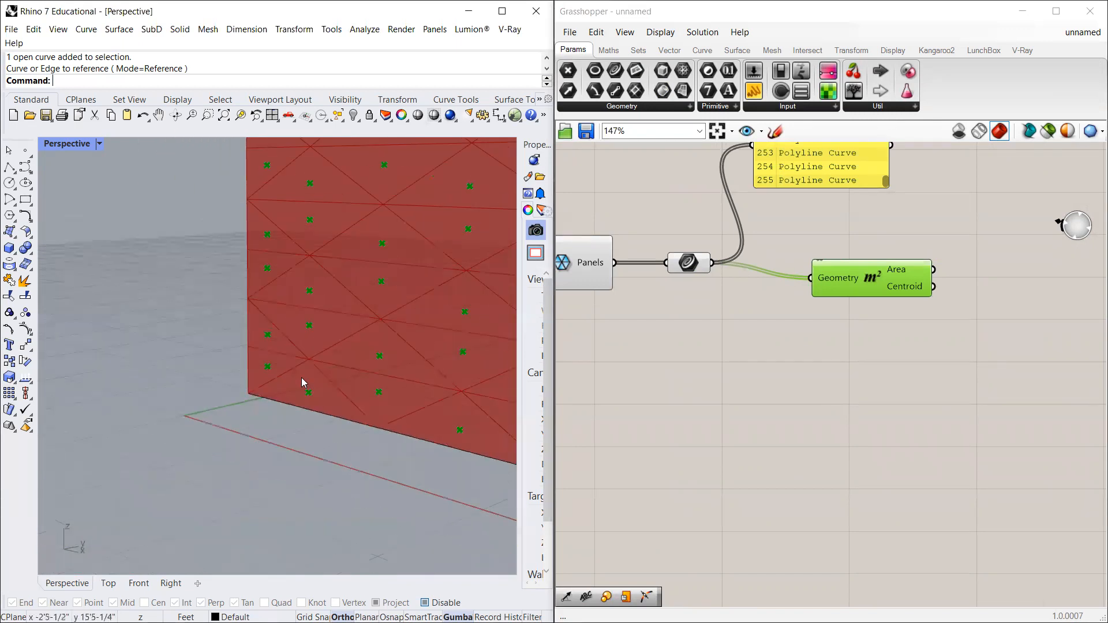
pyautogui.moveTo(305, 291); pyautogui.dragTo(260, 331, button='right')
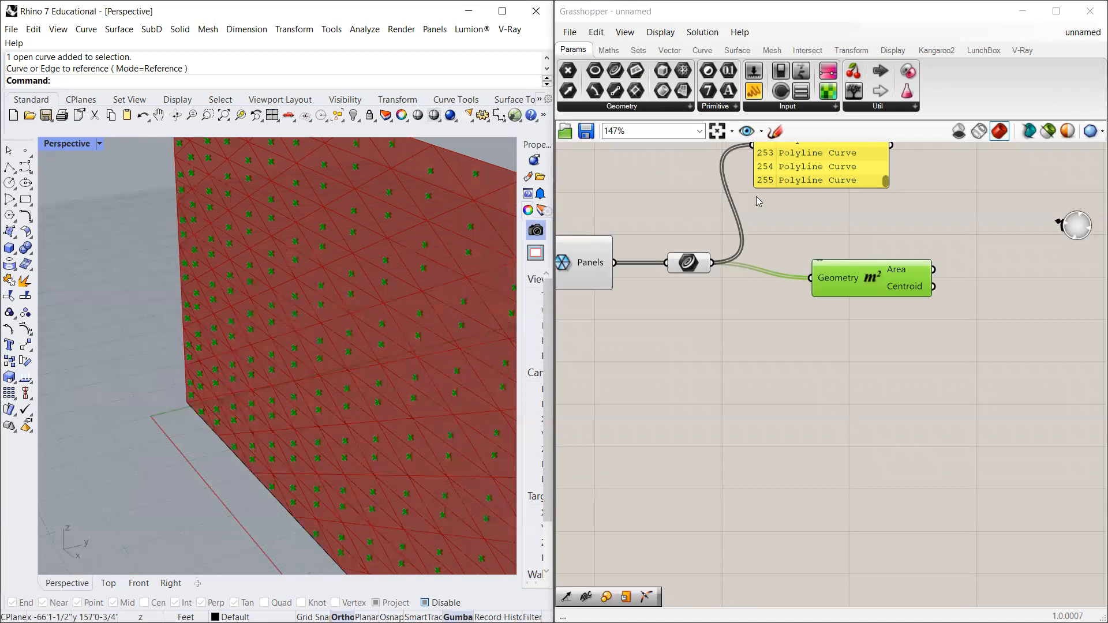
pyautogui.scroll(8, 341, 309)
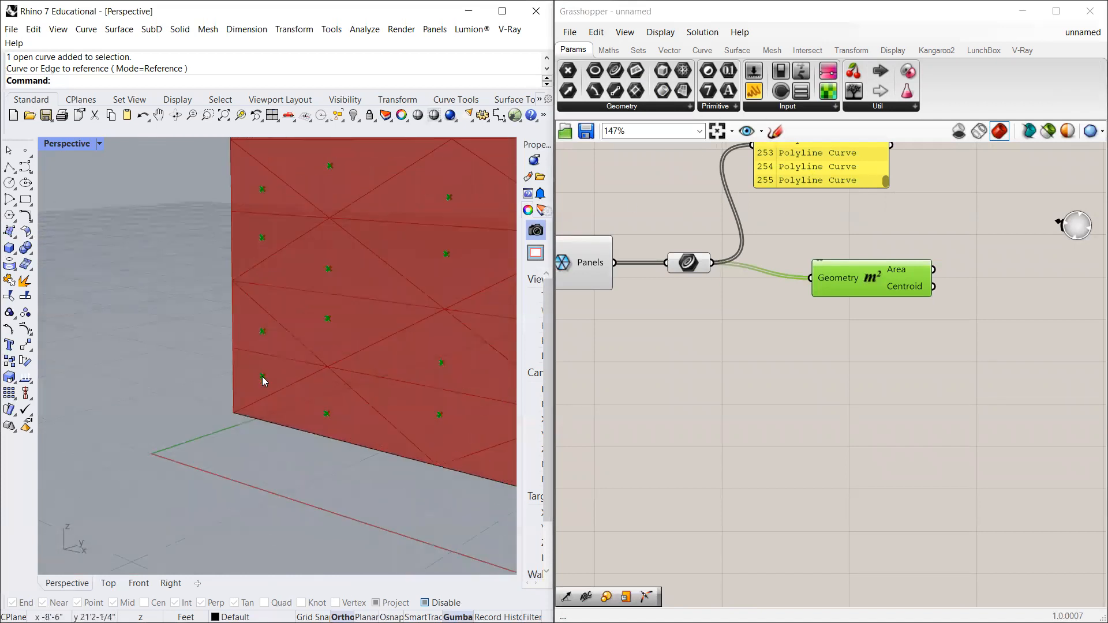
pyautogui.moveTo(856, 276)
pyautogui.mouseDown()
pyautogui.moveTo(858, 292)
pyautogui.moveTo(840, 268)
pyautogui.mouseUp()
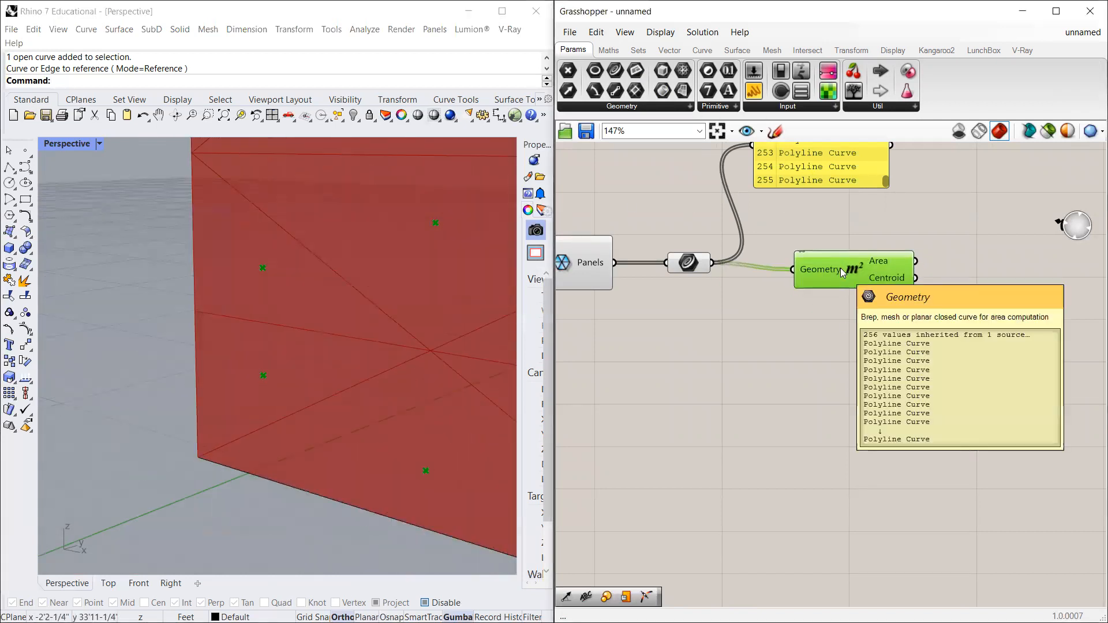
# Step: Nudge the Curve parameter between the Panels output and the Area component, and return the Panel's polyline list to its first items
pyautogui.click(688, 263)
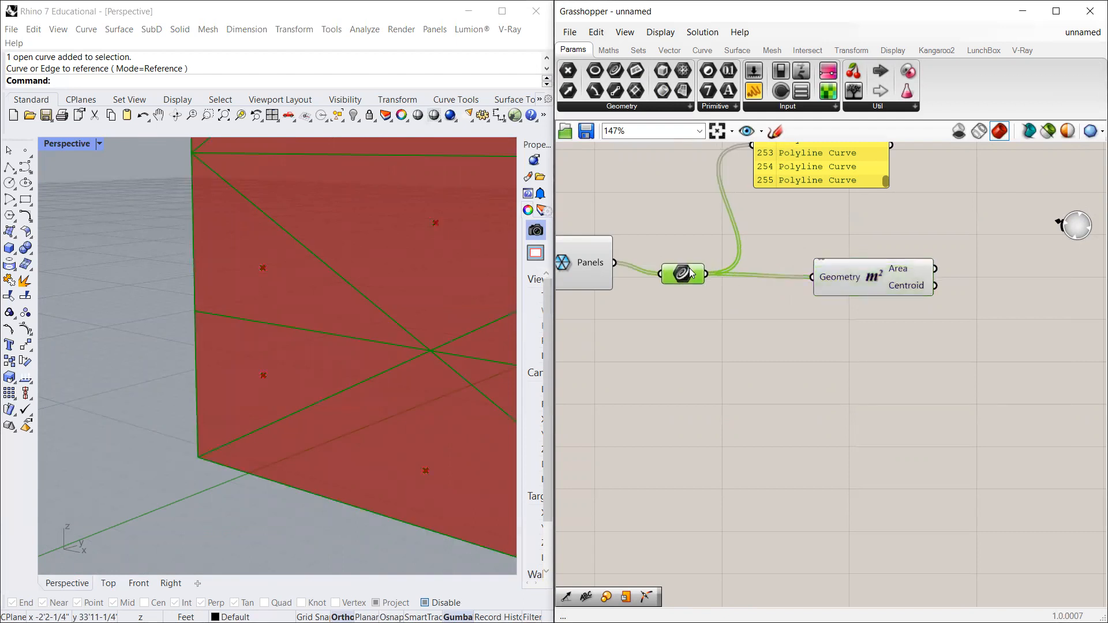
pyautogui.scroll(-4, 709, 269)
pyautogui.scroll(2, 709, 269)
pyautogui.click(732, 263)
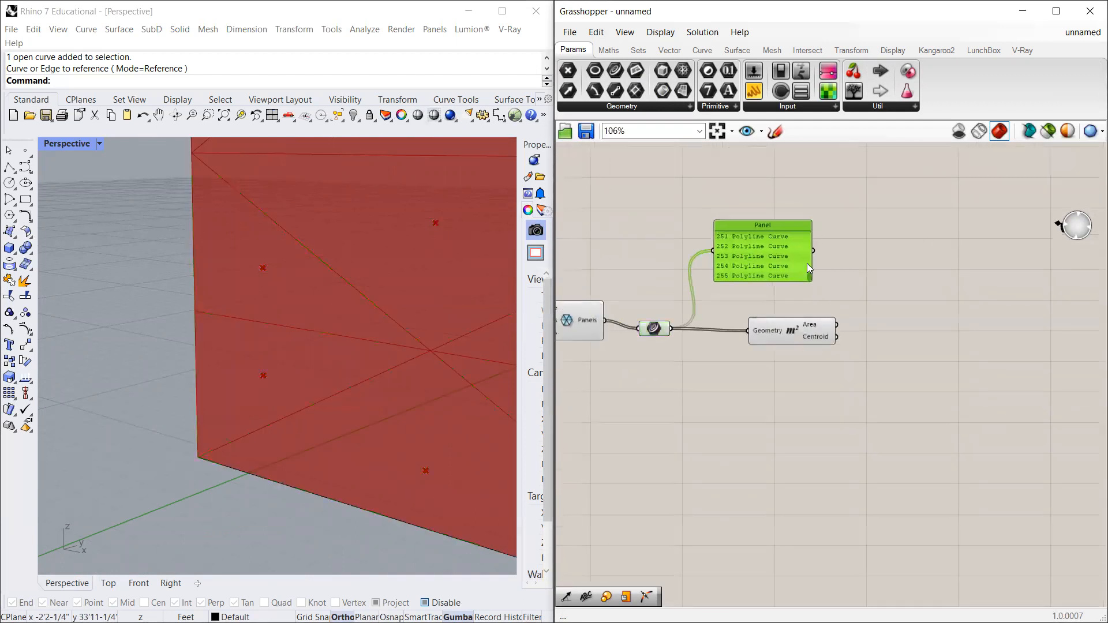
pyautogui.moveTo(810, 276)
pyautogui.mouseDown()
pyautogui.moveTo(812, 229)
pyautogui.moveTo(811, 281)
pyautogui.mouseUp()
pyautogui.scroll(2, 665, 340)
pyautogui.click(679, 318)
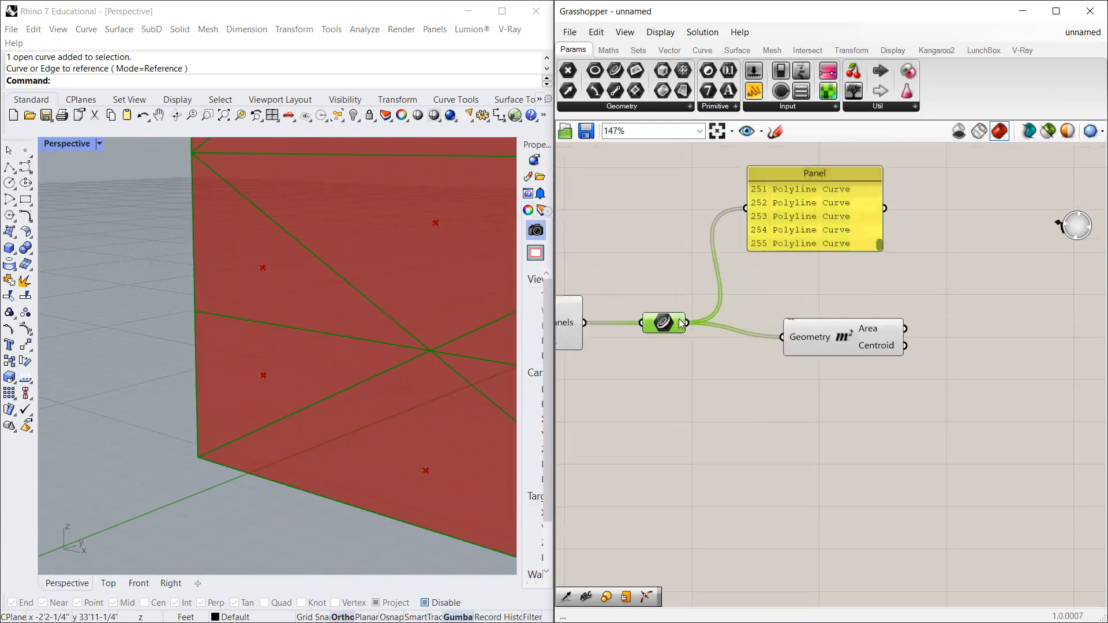
pyautogui.moveTo(686, 324); pyautogui.dragTo(678, 334)
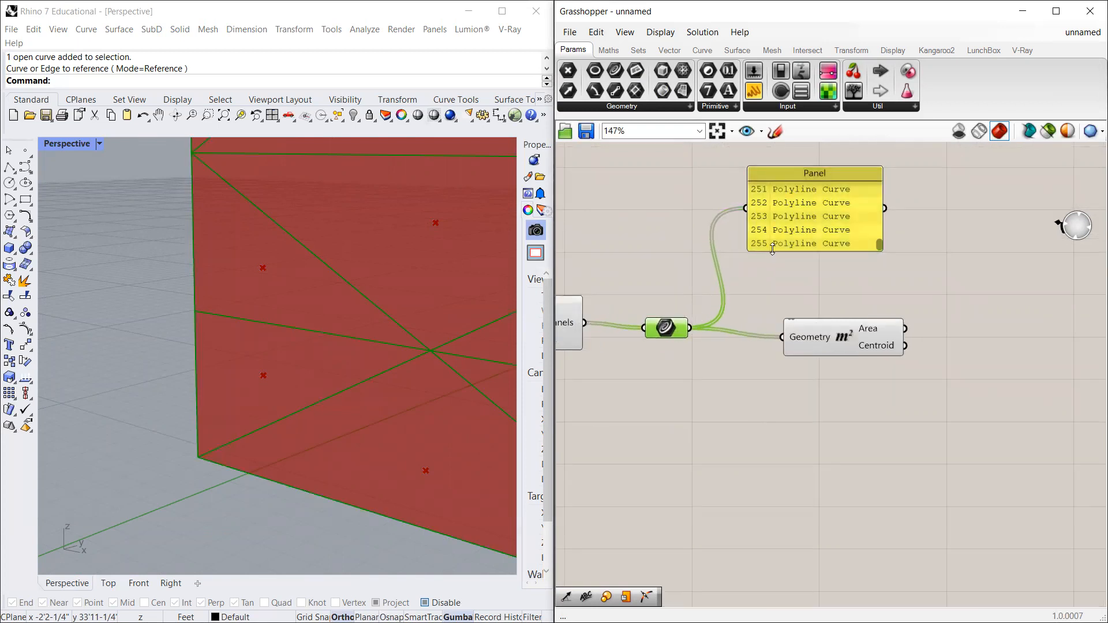
pyautogui.moveTo(880, 248); pyautogui.dragTo(882, 184)
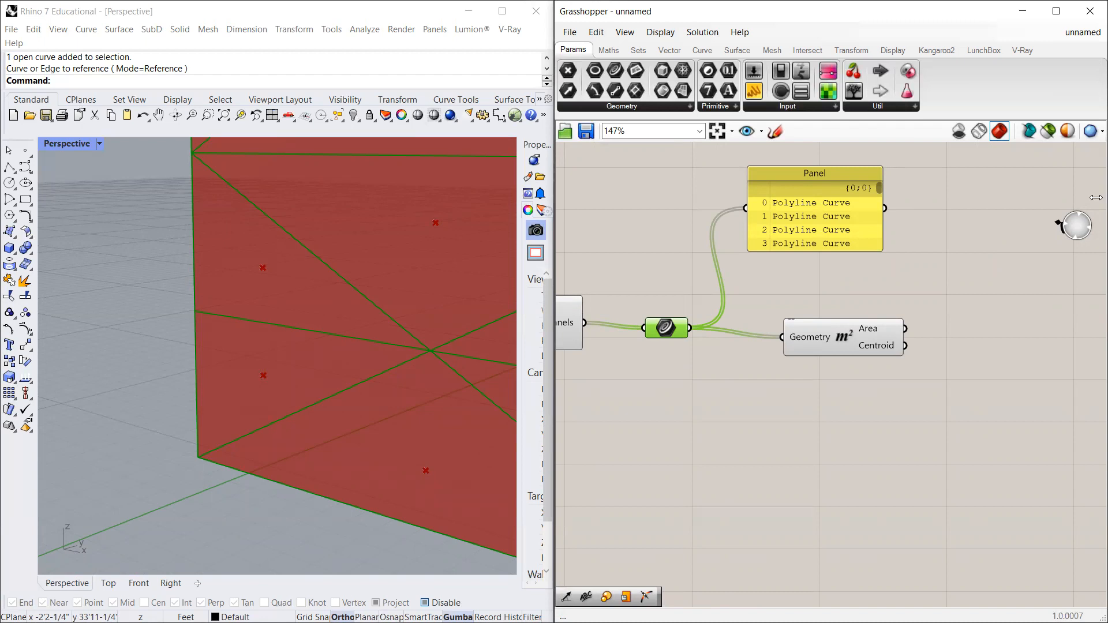
pyautogui.click(758, 321)
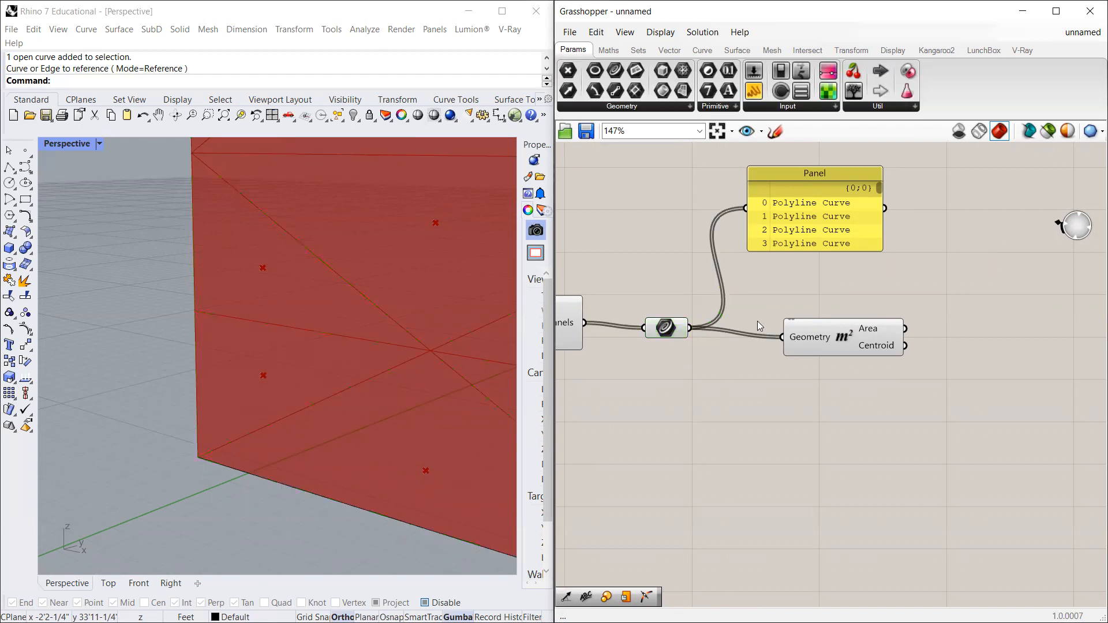
# Step: Place a List Item component below the Curve parameter on the canvas
pyautogui.click(638, 50)
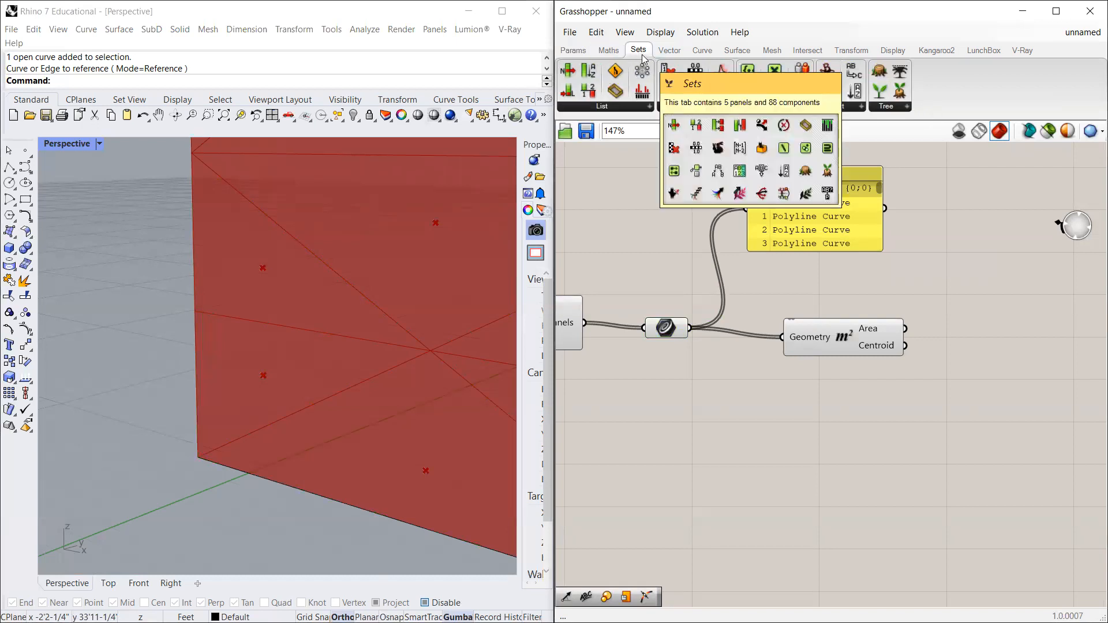
pyautogui.click(638, 106)
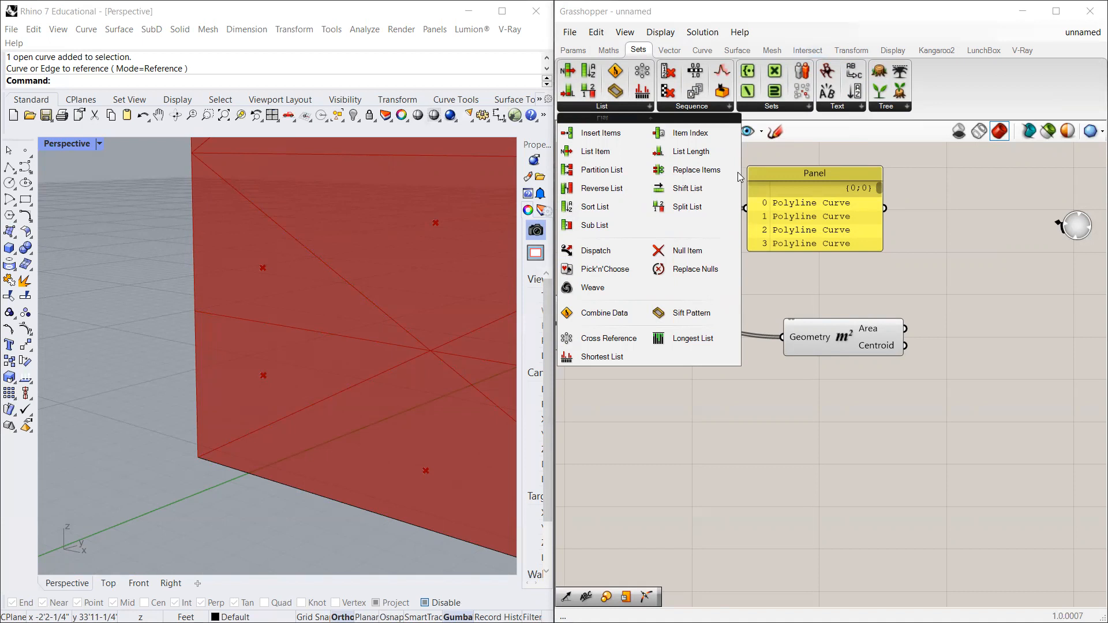
pyautogui.click(645, 108)
pyautogui.moveTo(598, 152); pyautogui.dragTo(710, 402)
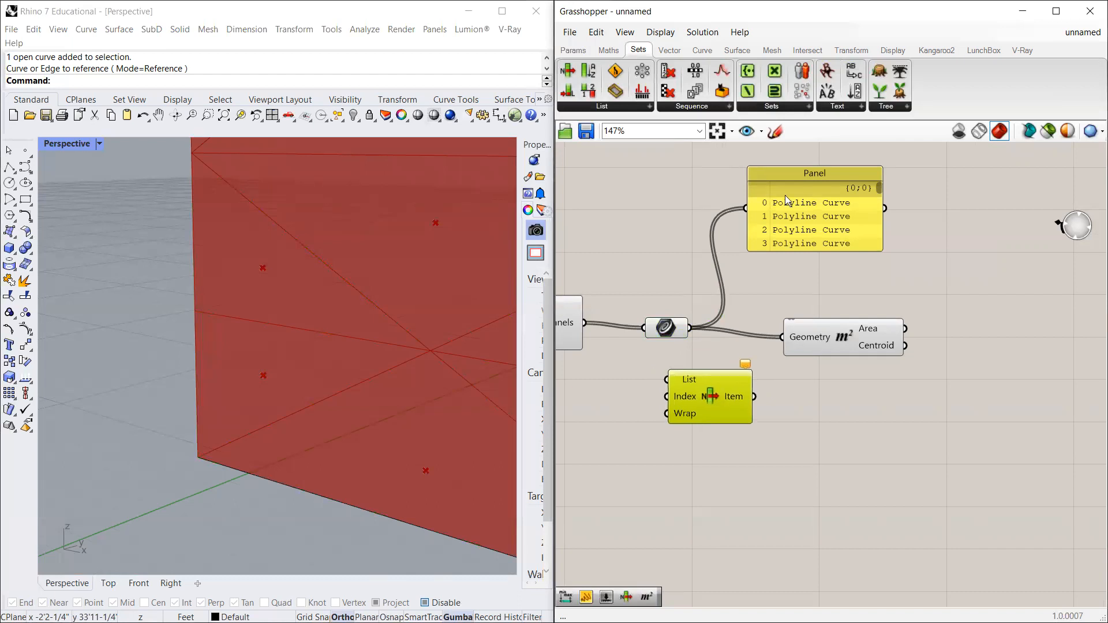
# Step: Space out the Panel, Area and List Item components around the Curve parameter
pyautogui.moveTo(883, 195)
pyautogui.mouseDown()
pyautogui.moveTo(876, 232)
pyautogui.moveTo(873, 177)
pyautogui.moveTo(872, 252)
pyautogui.moveTo(877, 180)
pyautogui.mouseUp()
pyautogui.moveTo(825, 217); pyautogui.dragTo(831, 215)
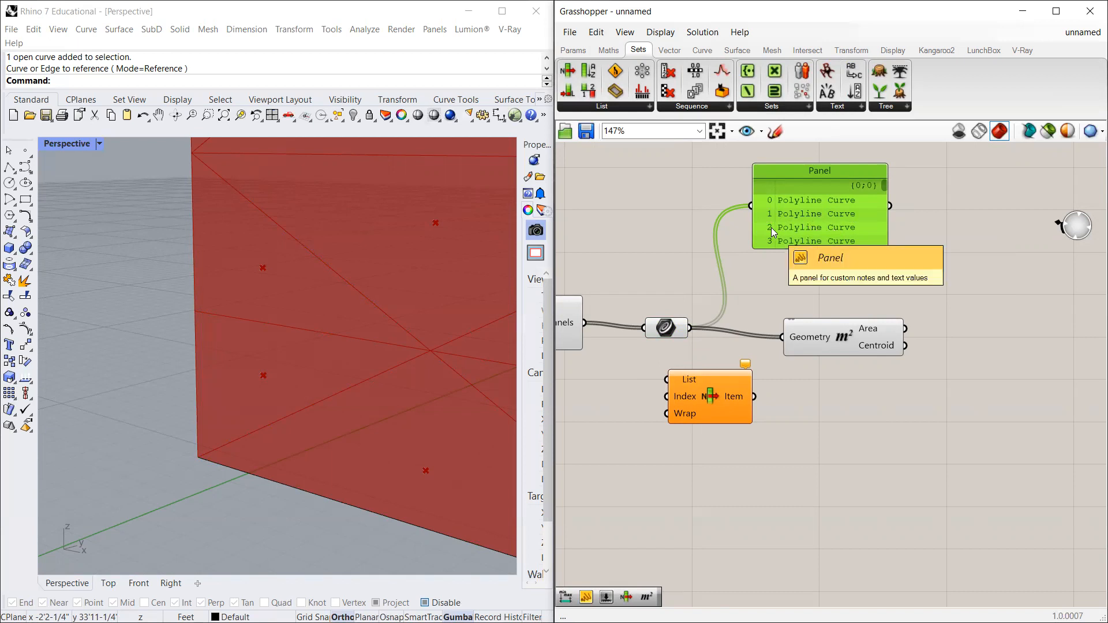
pyautogui.moveTo(817, 340); pyautogui.dragTo(842, 335)
pyautogui.moveTo(717, 376); pyautogui.dragTo(756, 377)
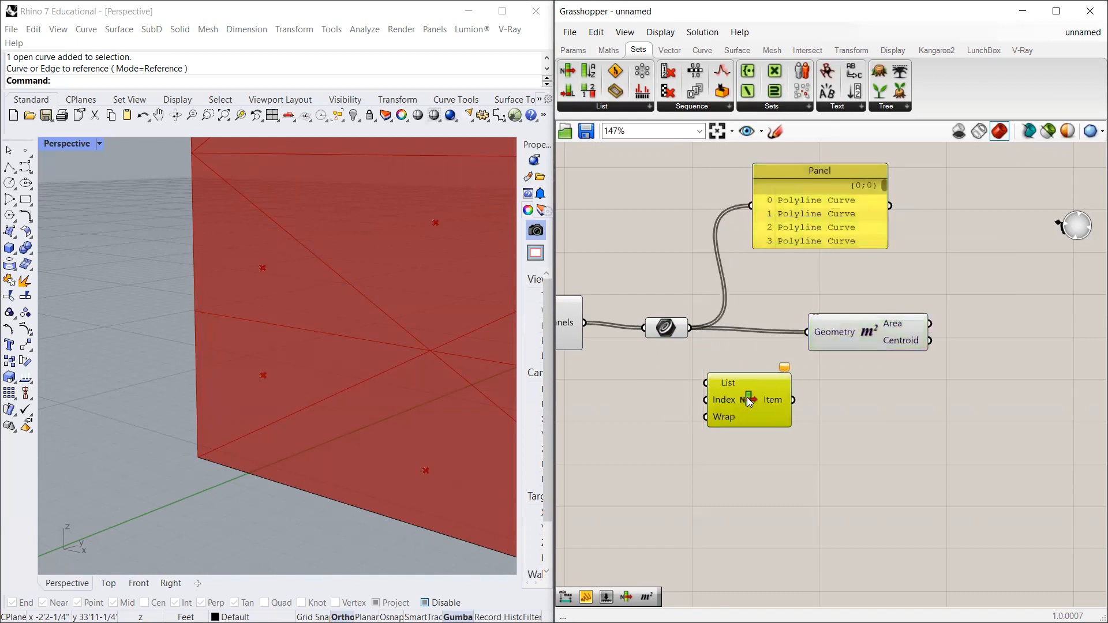
# Step: Connect the Curve parameter to List Item's List input and examine the selected triangle at the wall's corner in the Rhino view
pyautogui.moveTo(691, 326); pyautogui.dragTo(706, 381)
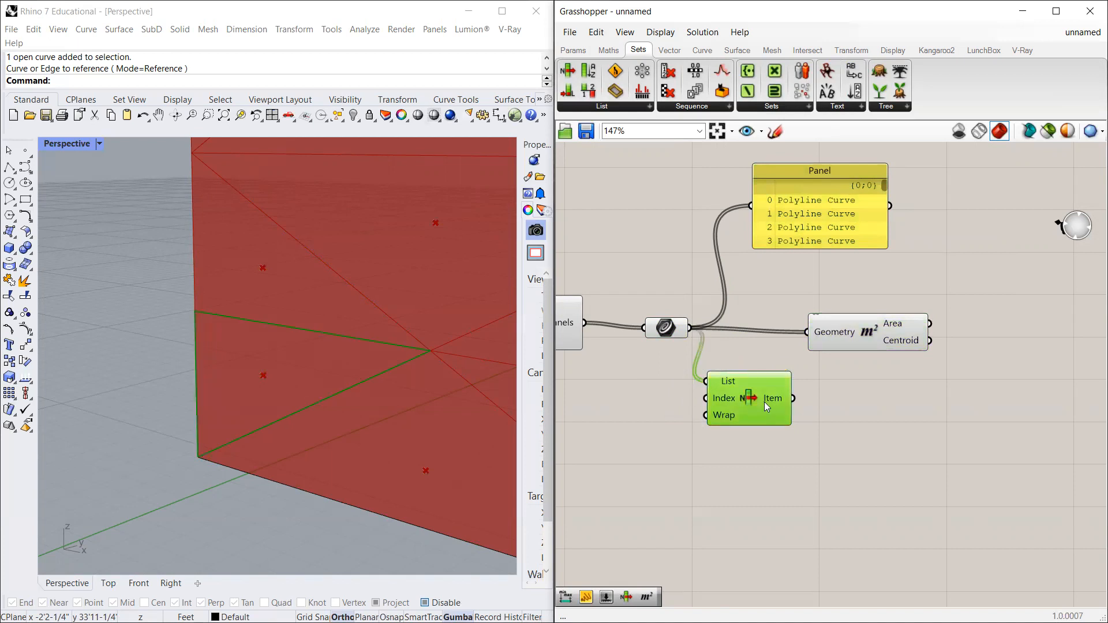
pyautogui.moveTo(725, 401)
pyautogui.moveTo(326, 371); pyautogui.dragTo(353, 429, button='right')
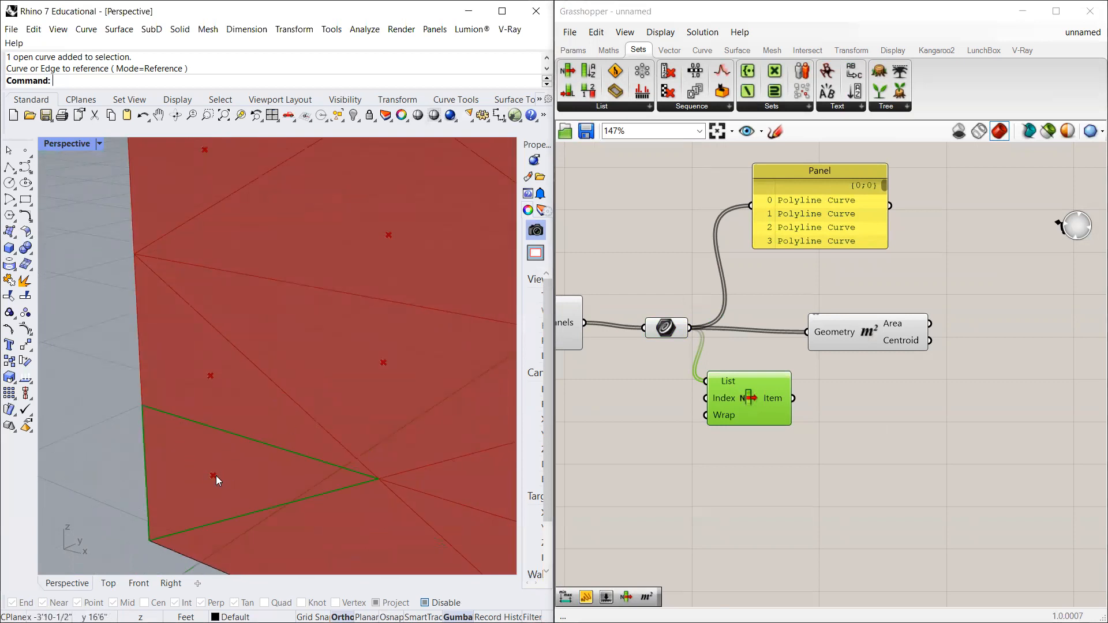
pyautogui.scroll(-3, 246, 423)
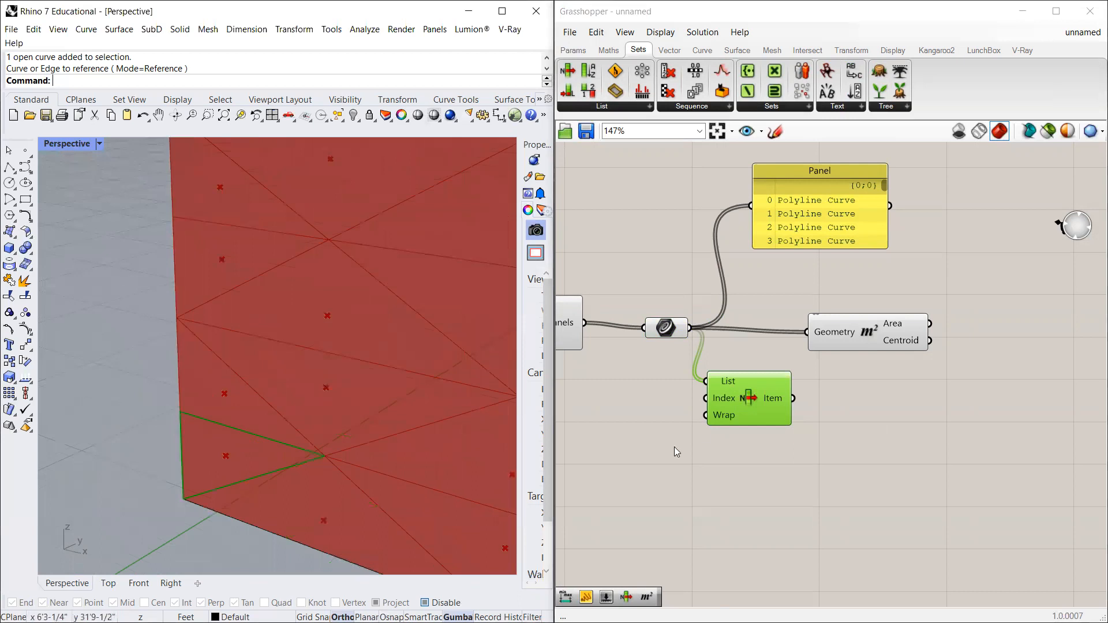
pyautogui.click(653, 441)
pyautogui.doubleClick(652, 442)
pyautogui.write('00')
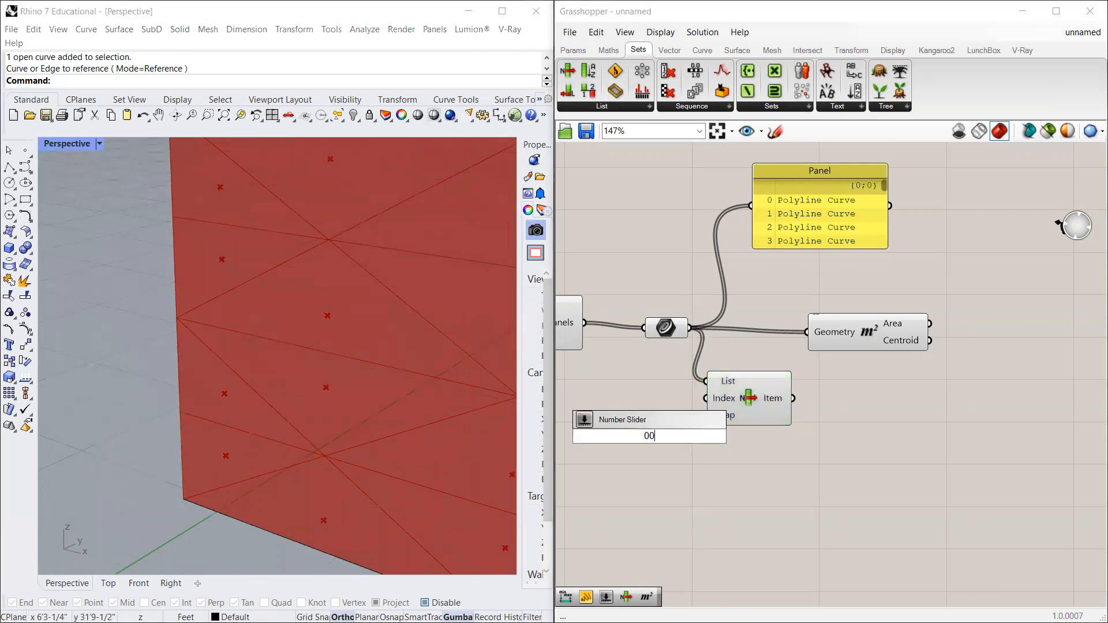
pyautogui.write('.255')
pyautogui.press('Return')
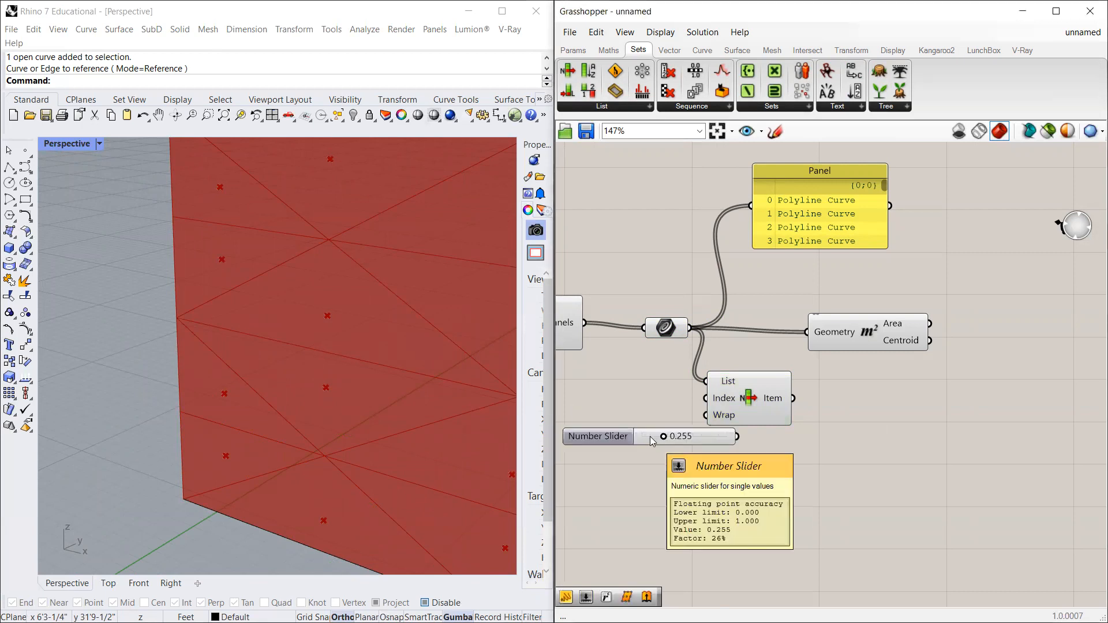
# Step: Create a number slider with the range 0..255, connect it to List Item's Index input, and shift List Item to make room
pyautogui.doubleClick(616, 396)
pyautogui.write('0..255')
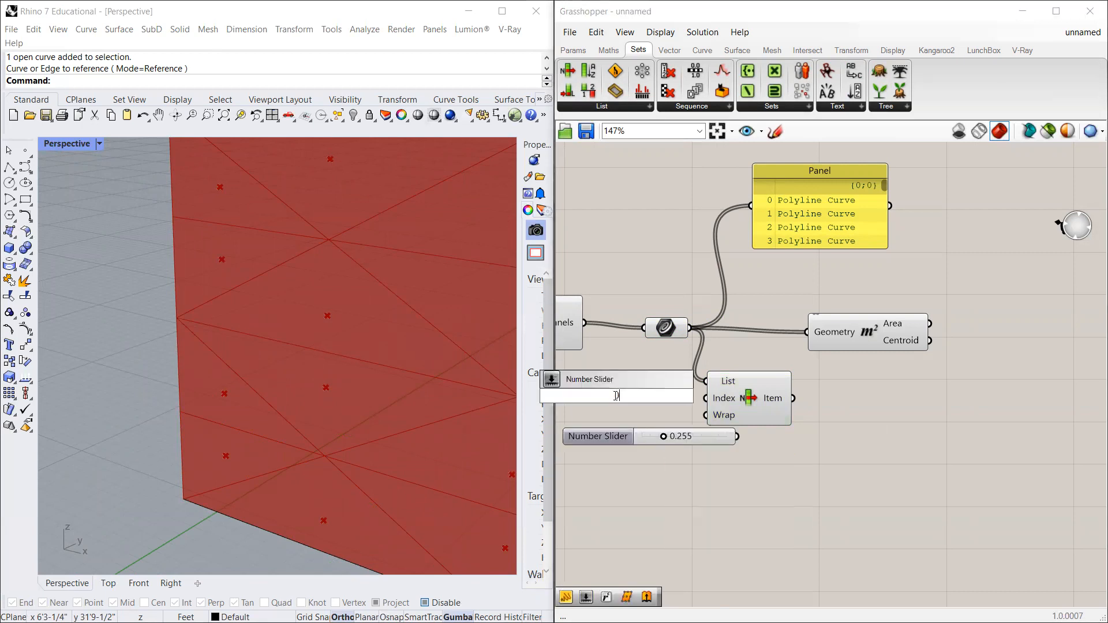
pyautogui.press('Return')
pyautogui.moveTo(703, 396); pyautogui.dragTo(768, 406)
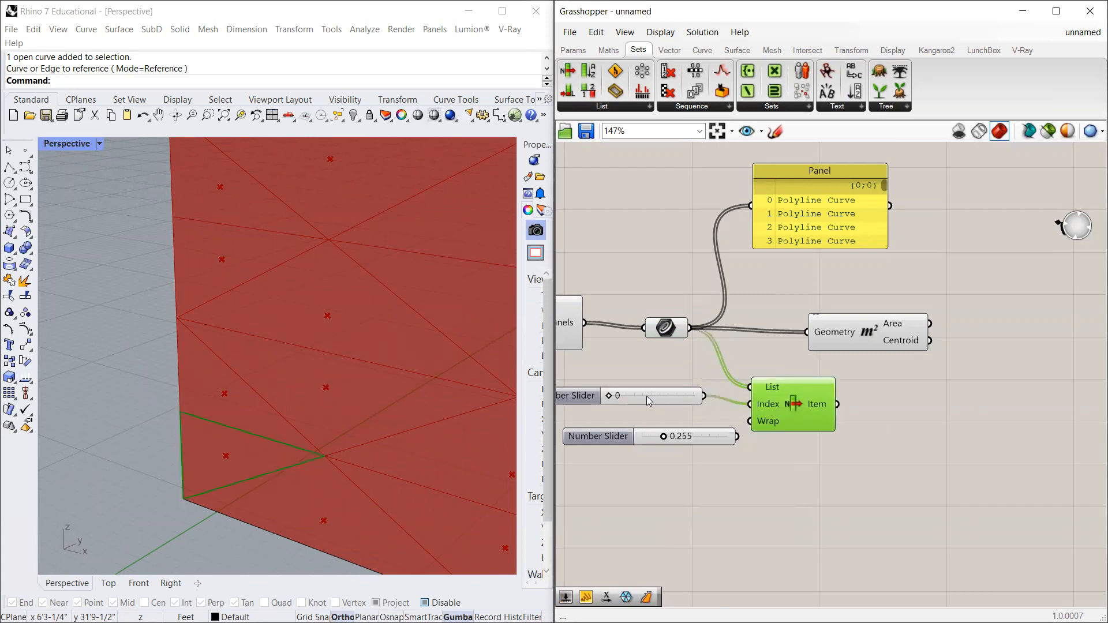
# Step: Set the index slider to 2 and then 0, comparing which triangle List Item picks on the wall
pyautogui.moveTo(609, 393); pyautogui.dragTo(612, 398)
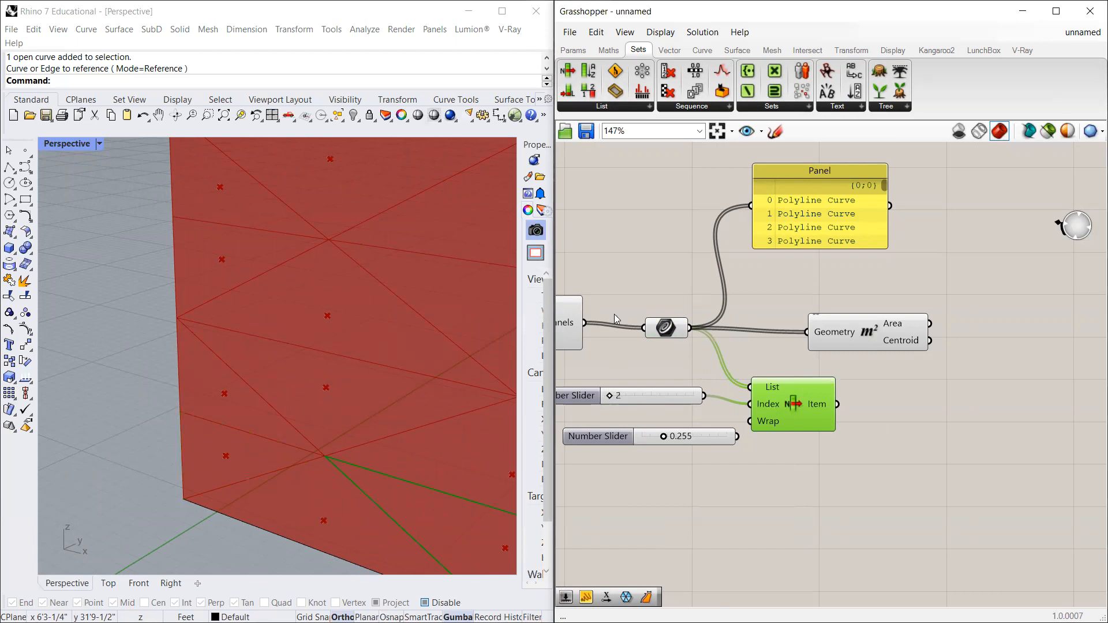
pyautogui.scroll(-5, 216, 425)
pyautogui.scroll(3, 279, 449)
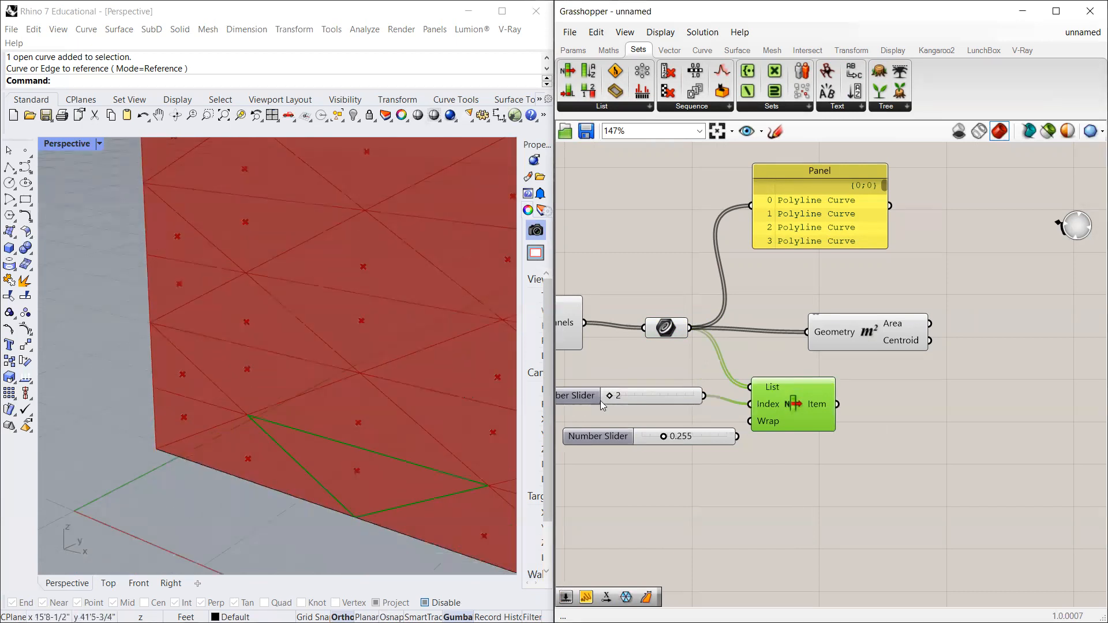
pyautogui.moveTo(609, 396); pyautogui.dragTo(608, 396)
pyautogui.scroll(-3, 779, 408)
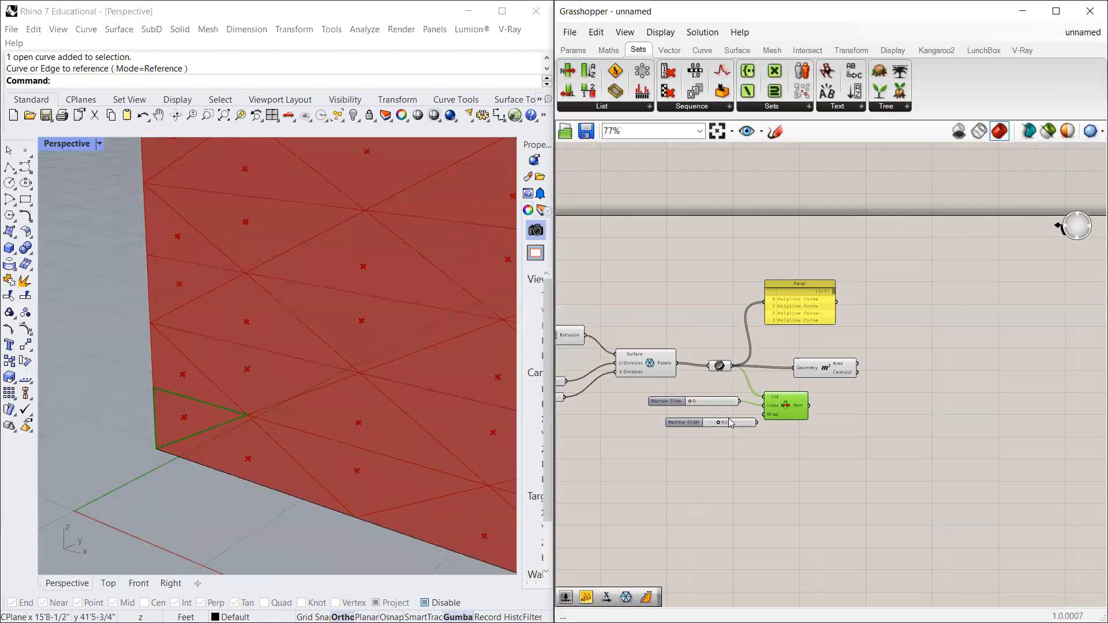
# Step: Lengthen the index slider, set it to 1, and select List Item to highlight the chosen triangle
pyautogui.moveTo(732, 404)
pyautogui.mouseDown()
pyautogui.moveTo(652, 410)
pyautogui.moveTo(740, 409)
pyautogui.mouseUp()
pyautogui.scroll(4, 611, 407)
pyautogui.moveTo(613, 406); pyautogui.dragTo(608, 401)
pyautogui.click(568, 478)
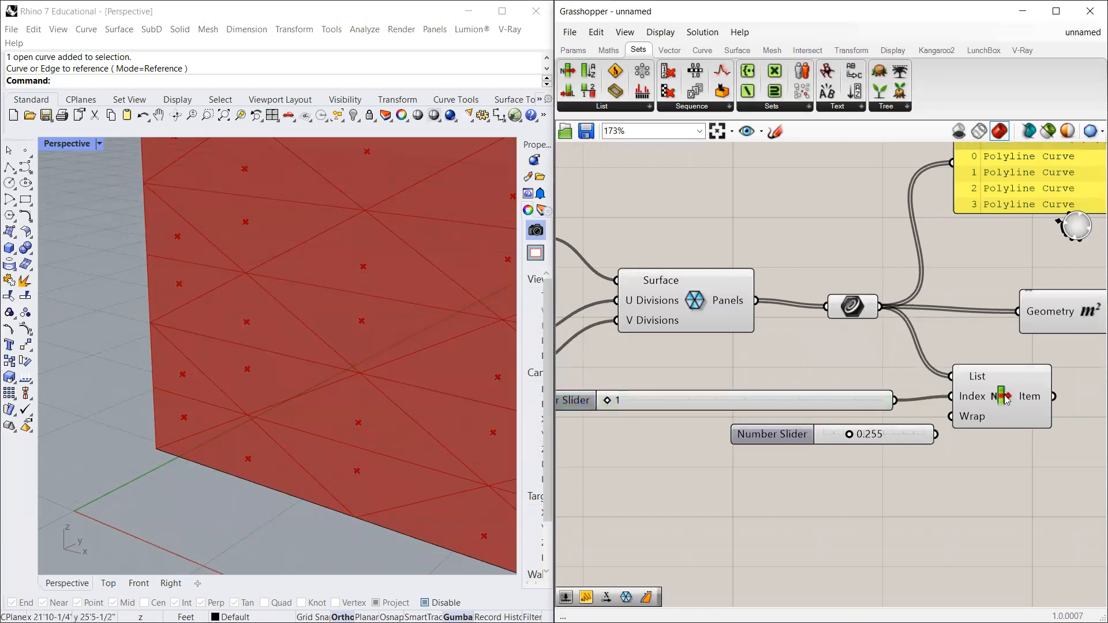
pyautogui.click(1008, 398)
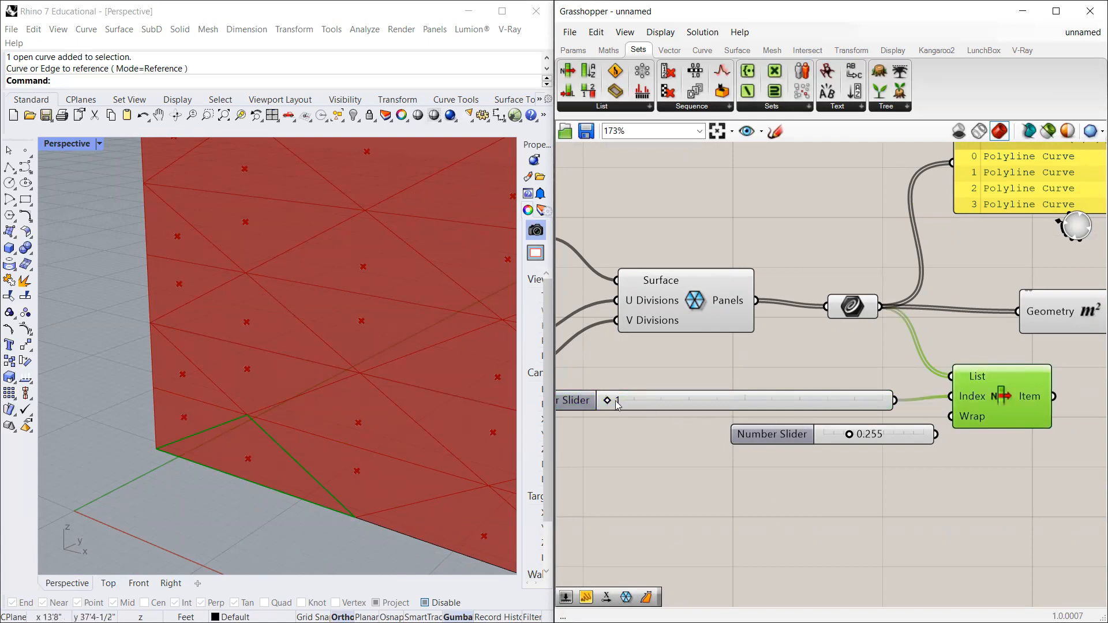
# Step: Sweep the index slider through higher values such as 60 and follow the highlighted triangle across the whole wall
pyautogui.moveTo(609, 399); pyautogui.dragTo(622, 400)
pyautogui.scroll(-10, 164, 413)
pyautogui.scroll(2, 181, 404)
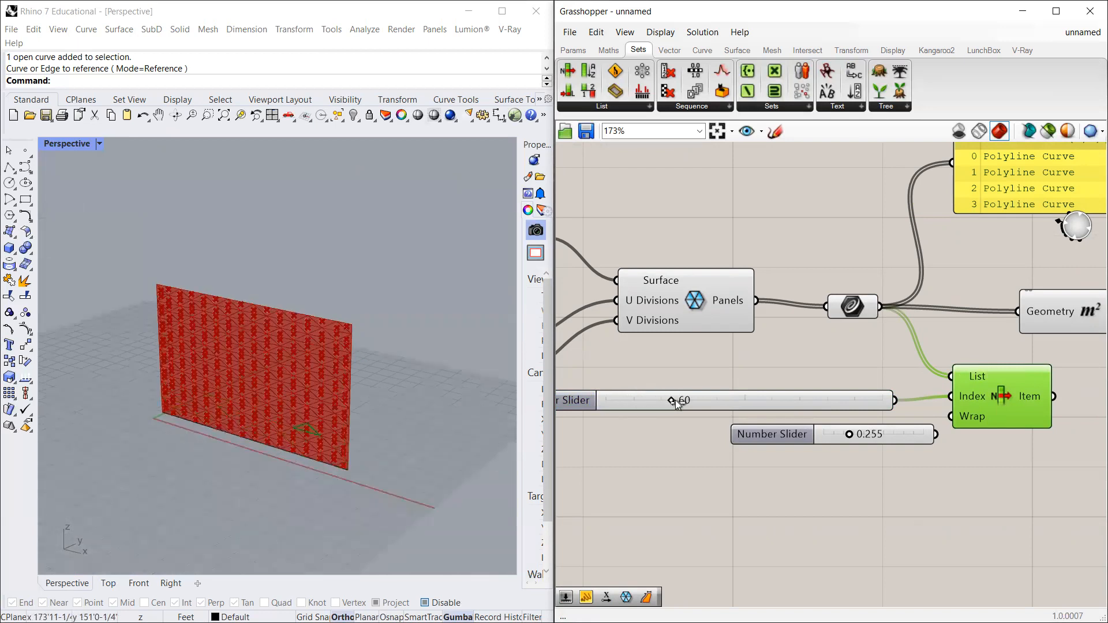
pyautogui.moveTo(730, 408); pyautogui.dragTo(645, 409)
# Step: Delete the slider feeding List Item's Index input and the unused 0.255 slider
pyautogui.click(666, 405)
pyautogui.press('Delete')
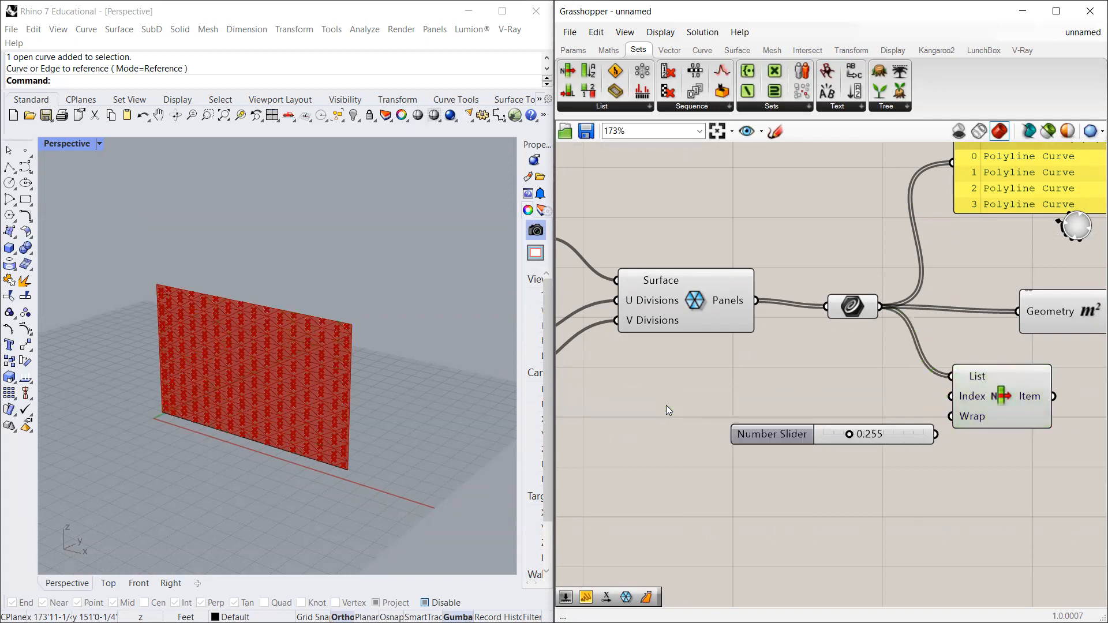
pyautogui.click(771, 434)
pyautogui.press('Delete')
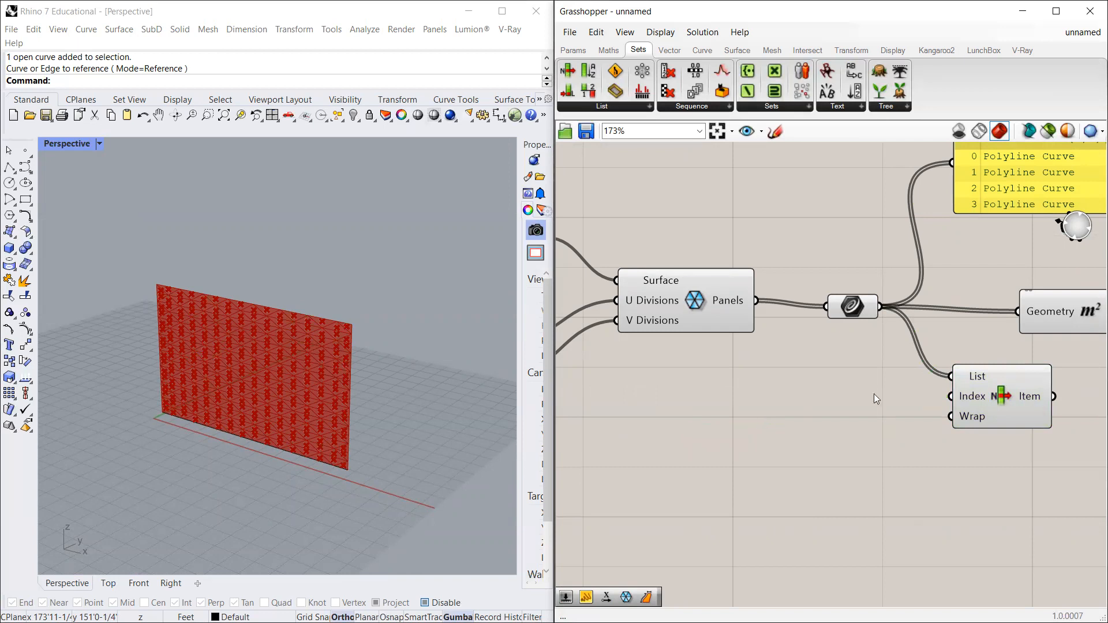
# Step: Move List Item farther below the Curve parameter and examine its selected triangle near the wall's lower corner
pyautogui.scroll(3, 99, 479)
pyautogui.scroll(5, 237, 341)
pyautogui.moveTo(996, 397); pyautogui.dragTo(924, 424)
pyautogui.scroll(-3, 260, 369)
pyautogui.scroll(3, 260, 369)
pyautogui.scroll(-3, 448, 370)
pyautogui.scroll(7, 317, 363)
pyautogui.scroll(-4, 317, 364)
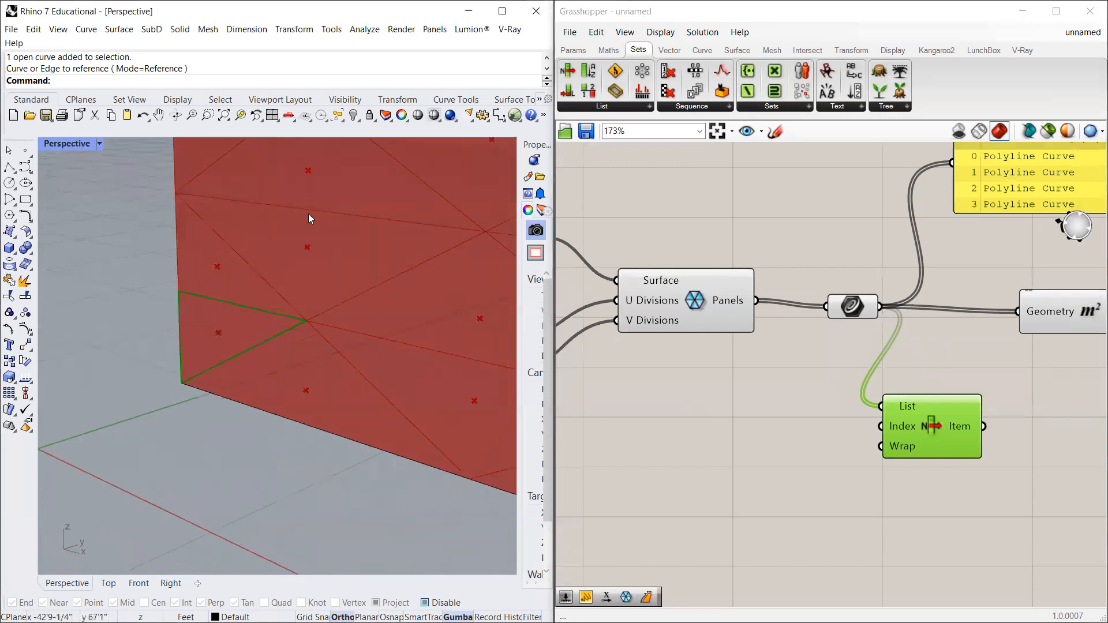
pyautogui.scroll(2, 894, 328)
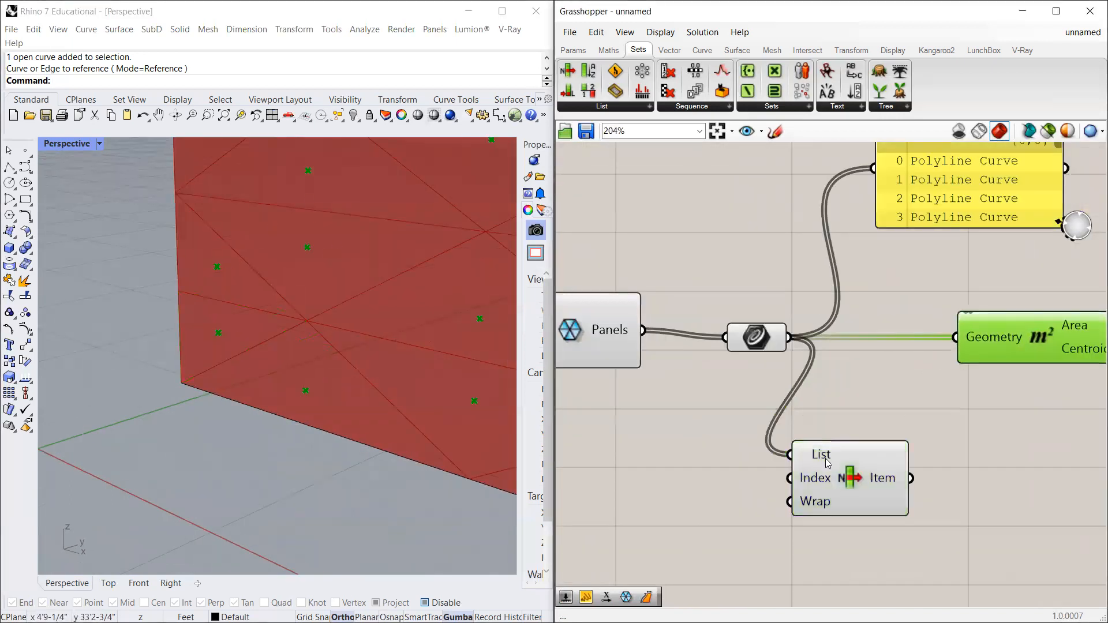
# Step: Reposition the Curve parameter and the Area component to widen the gap between them
pyautogui.moveTo(772, 345); pyautogui.dragTo(753, 345)
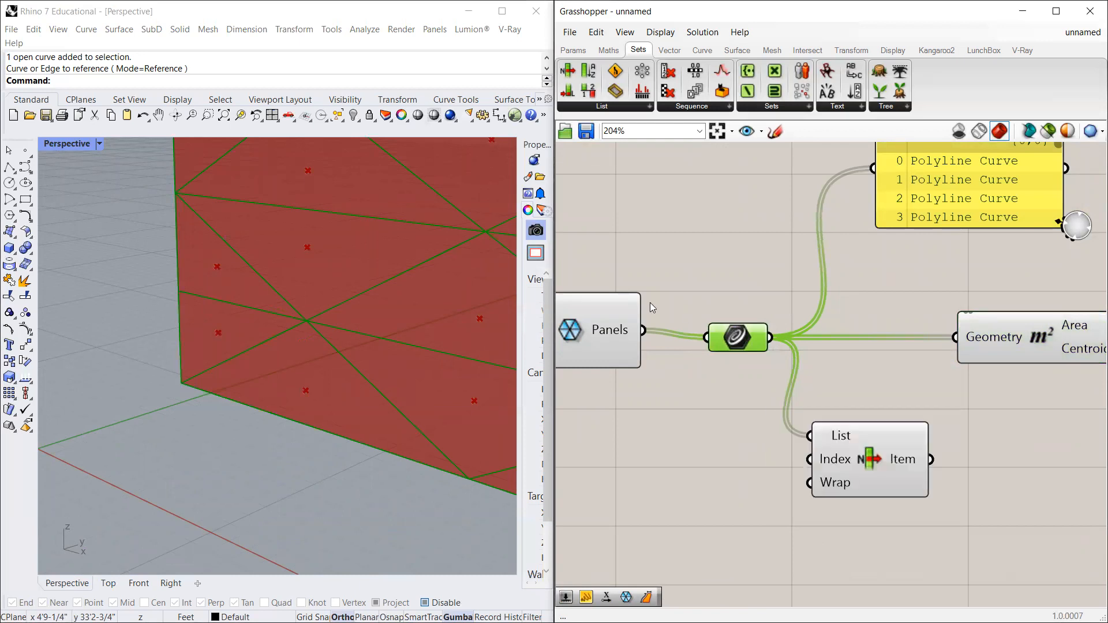
pyautogui.scroll(-2, 650, 302)
pyautogui.moveTo(874, 329); pyautogui.dragTo(896, 347)
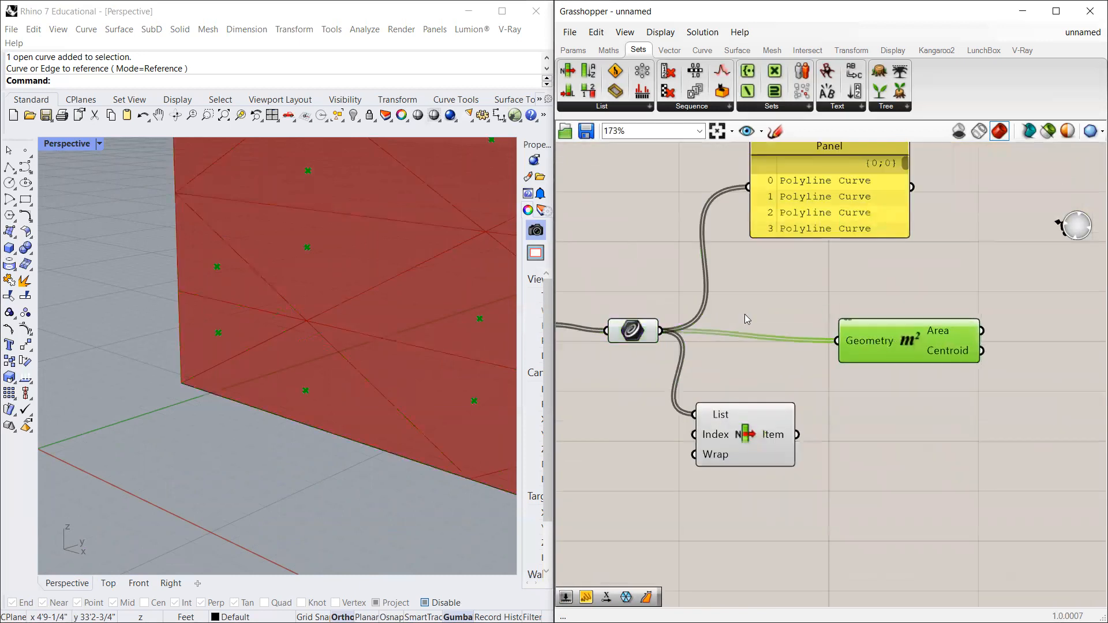
pyautogui.moveTo(644, 342)
pyautogui.mouseDown()
pyautogui.moveTo(638, 332)
pyautogui.moveTo(638, 341)
pyautogui.mouseUp()
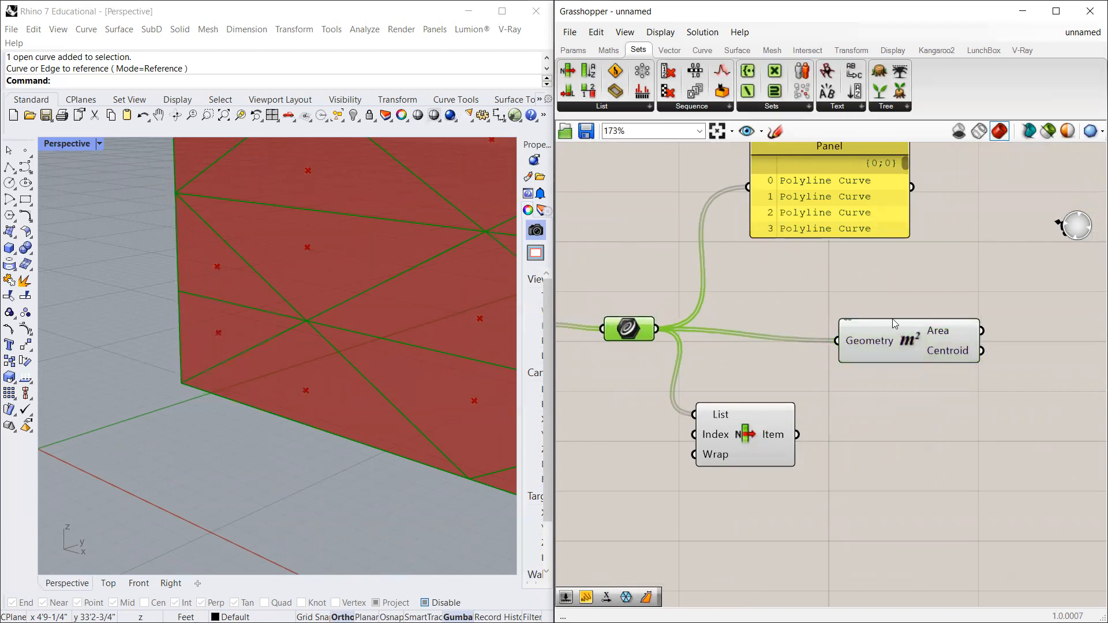
pyautogui.moveTo(893, 320); pyautogui.dragTo(900, 322)
# Step: Feed List Item's Item output into Area's Geometry input in place of the full curve list, and place List Item between the two components
pyautogui.moveTo(757, 432); pyautogui.dragTo(882, 358)
pyautogui.click(751, 381)
pyautogui.click(913, 348)
pyautogui.moveTo(738, 396); pyautogui.dragTo(746, 397)
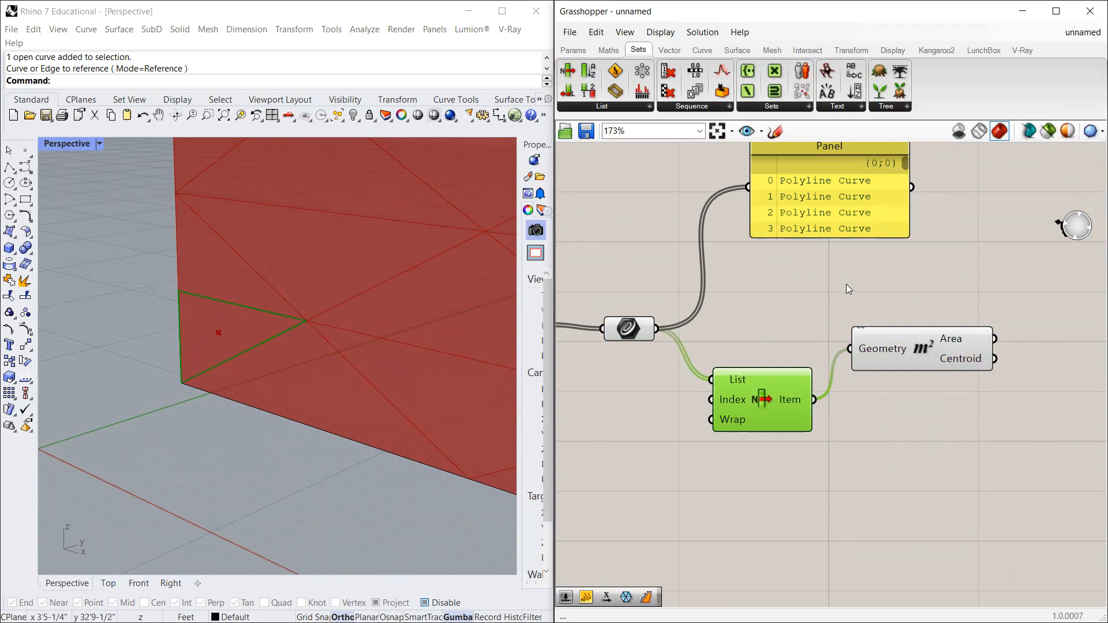
# Step: Put the List Item component into a group of its own
pyautogui.scroll(-3, 819, 296)
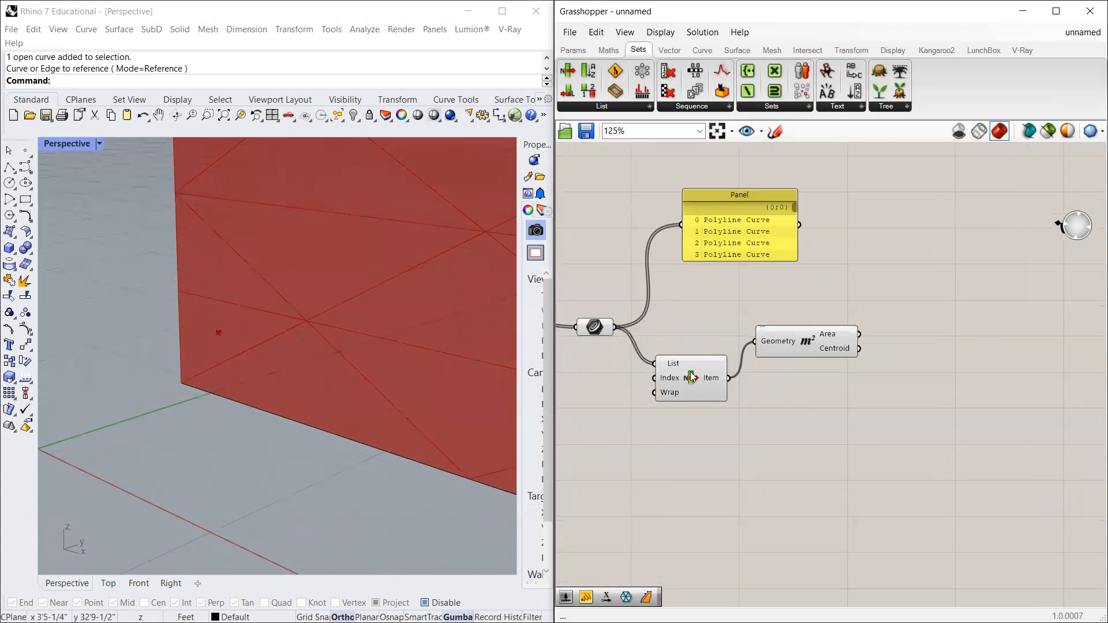
pyautogui.moveTo(672, 374); pyautogui.dragTo(673, 375)
pyautogui.scroll(-1, 756, 347)
pyautogui.scroll(1, 791, 322)
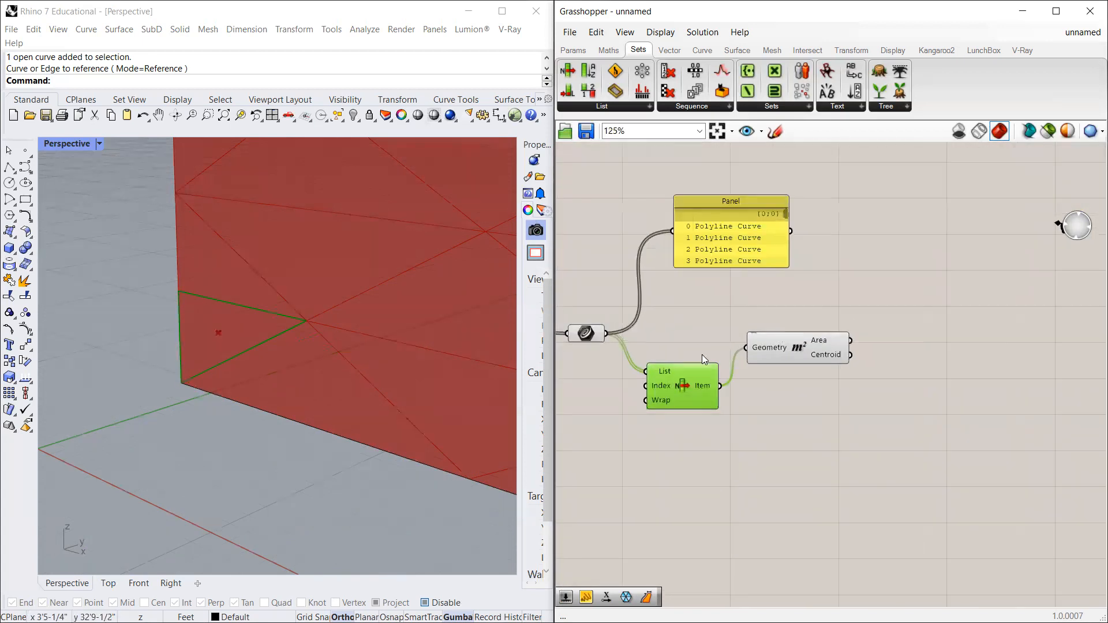
pyautogui.moveTo(671, 383); pyautogui.dragTo(703, 378, button='right')
pyautogui.rightClick(701, 376)
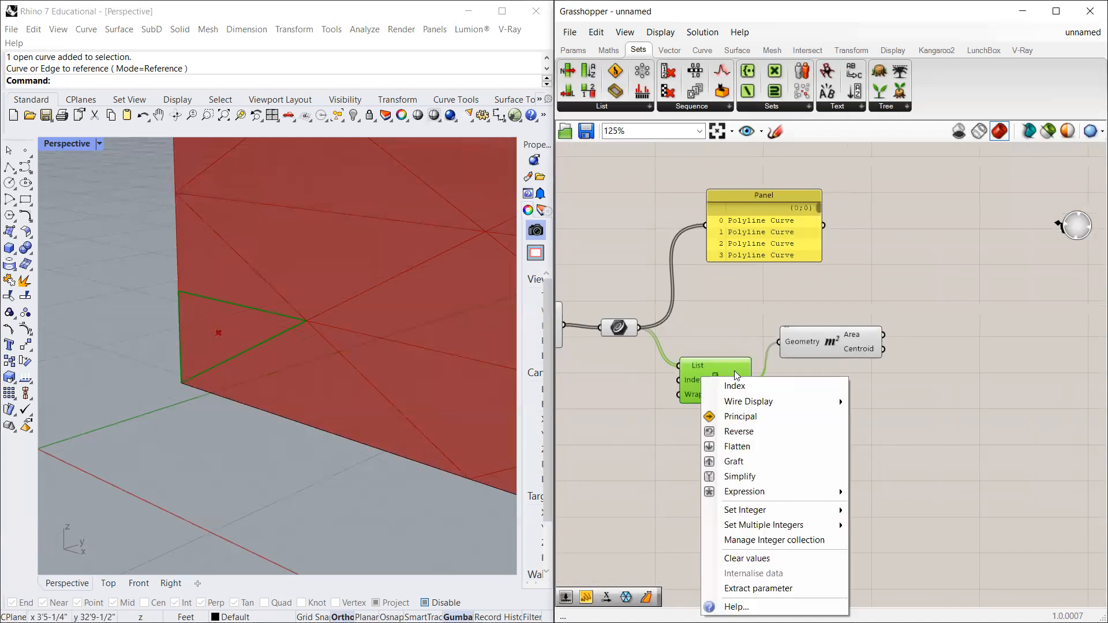
pyautogui.click(748, 344)
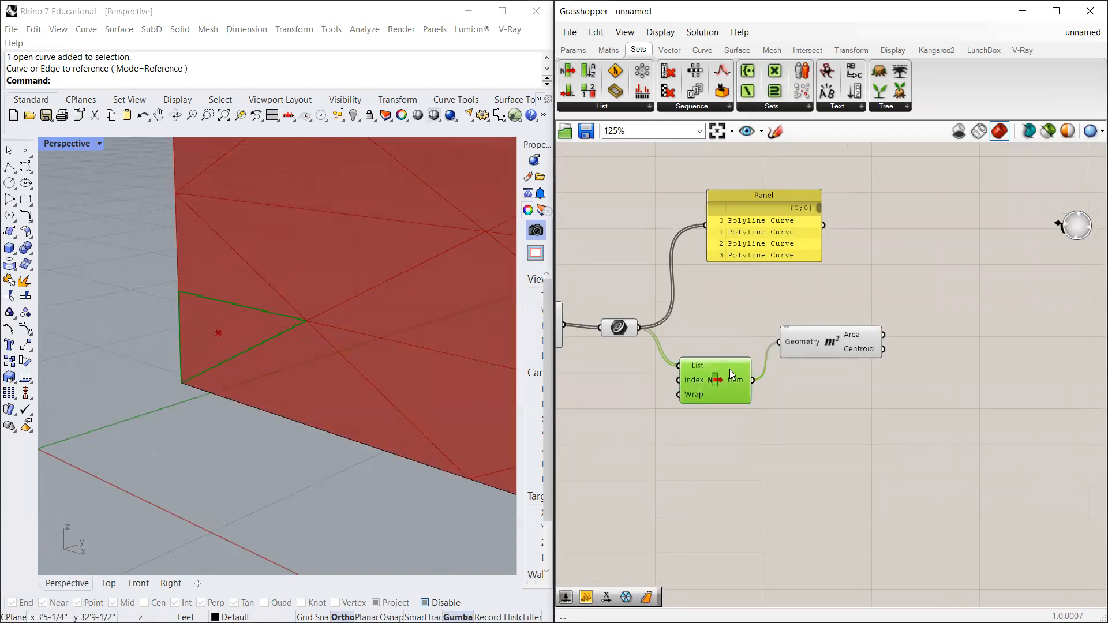
pyautogui.scroll(3, 698, 354)
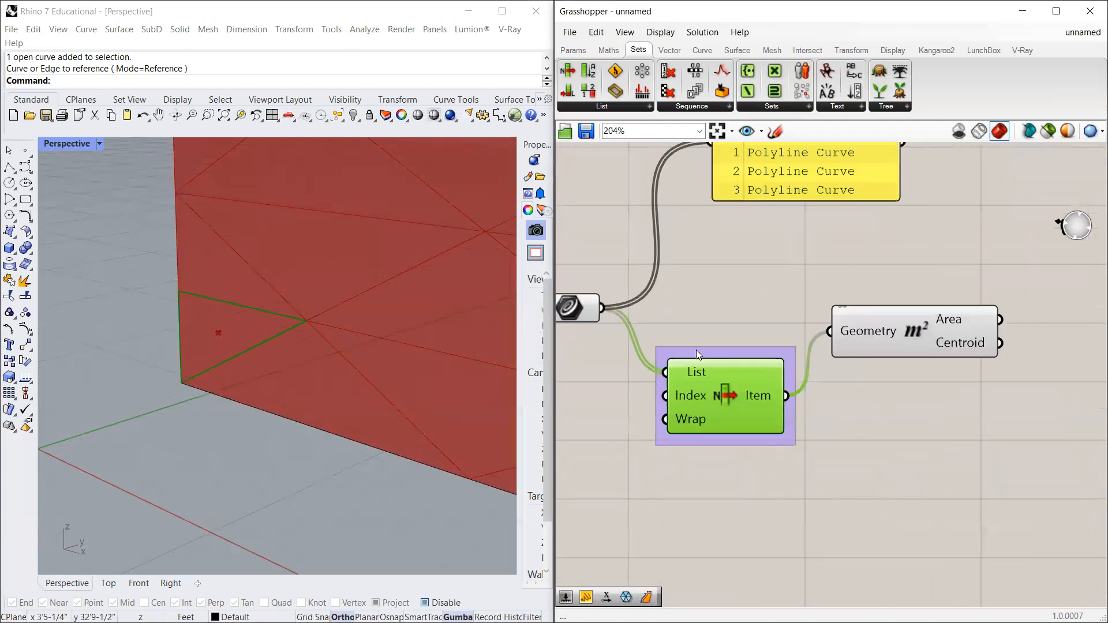
# Step: Add a Scribble note, place it below List Item, and shift the List Item group down closer to it
pyautogui.doubleClick(695, 320)
pyautogui.write('scr')
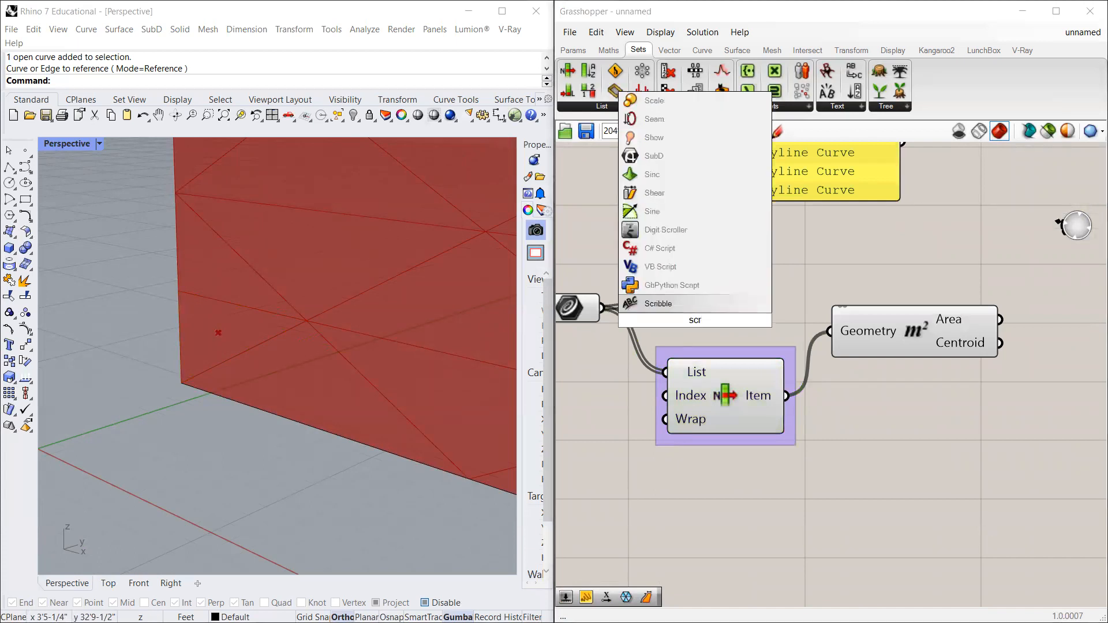
pyautogui.press('Return')
pyautogui.moveTo(703, 305); pyautogui.dragTo(708, 566)
pyautogui.moveTo(702, 429); pyautogui.dragTo(686, 507)
pyautogui.click(721, 560)
# Step: Change the Scribble note's text to "RE-ROUTED"
pyautogui.doubleClick(723, 562)
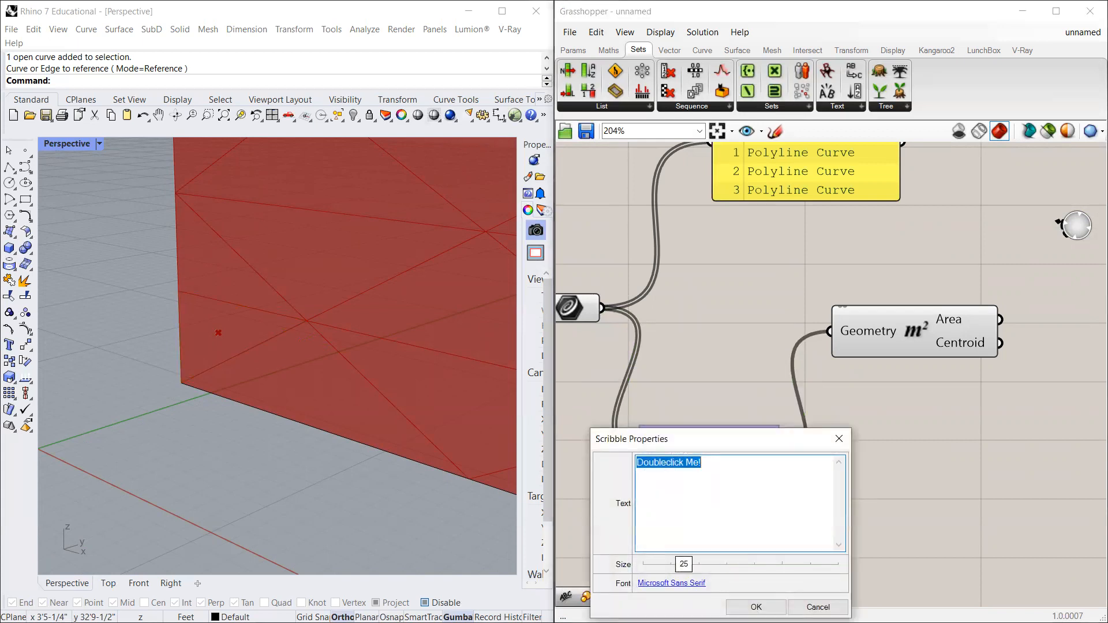
pyautogui.write('re')
pyautogui.press('BackSpace')
pyautogui.press('BackSpace')
pyautogui.write('REFRENCE')
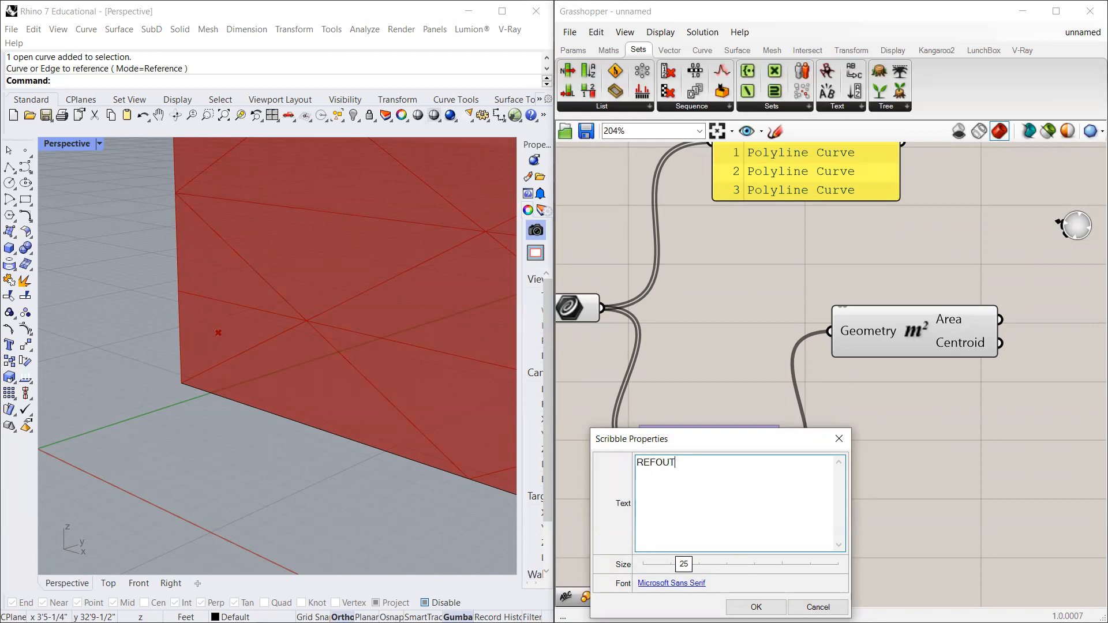
pyautogui.press('BackSpace')
pyautogui.press('BackSpace')
pyautogui.press('BackSpace')
pyautogui.press('BackSpace')
pyautogui.press('BackSpace')
pyautogui.press('BackSpace')
pyautogui.write('-ROUTED')
pyautogui.click(756, 607)
# Step: Center the RE-ROUTED note directly beneath the List Item group
pyautogui.moveTo(738, 574); pyautogui.dragTo(757, 558)
pyautogui.moveTo(807, 583); pyautogui.dragTo(682, 486)
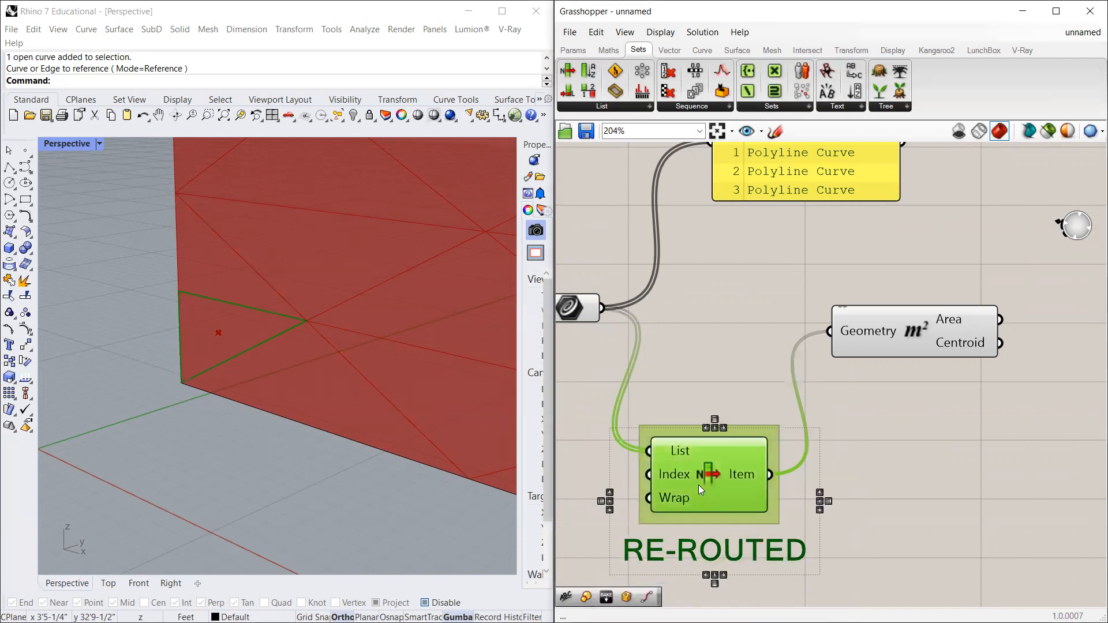
pyautogui.rightClick(760, 416)
pyautogui.click(919, 498)
pyautogui.moveTo(842, 575); pyautogui.dragTo(736, 495)
pyautogui.click(769, 549)
pyautogui.click(833, 512)
pyautogui.scroll(-3, 714, 491)
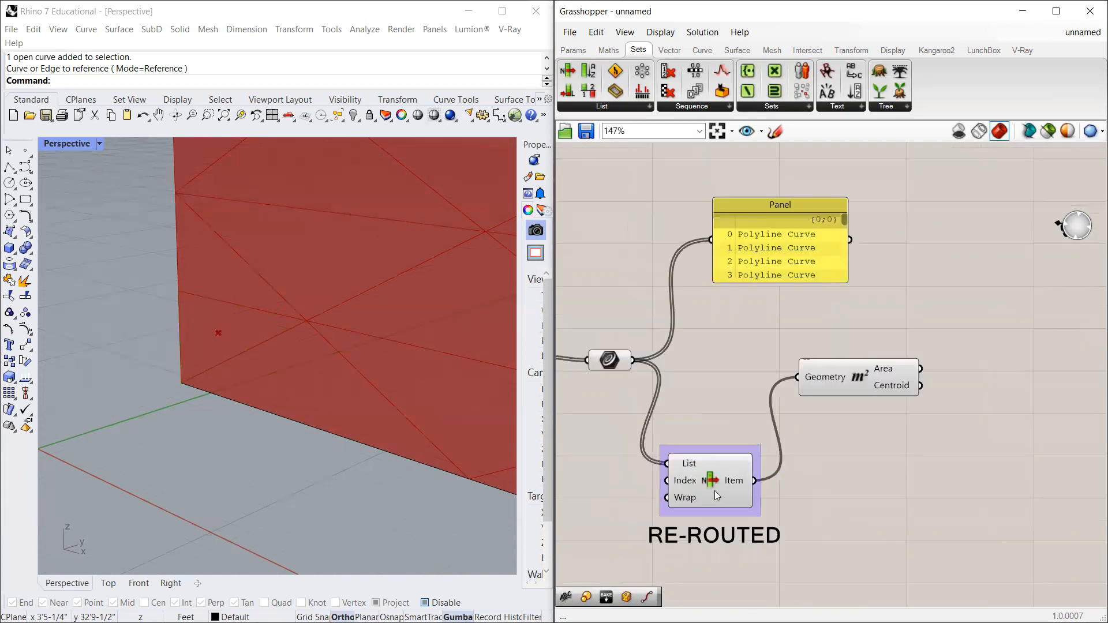
# Step: Compare Area's centroid point with List Item's selected triangle in the Rhino viewport
pyautogui.scroll(4, 836, 373)
pyautogui.click(818, 381)
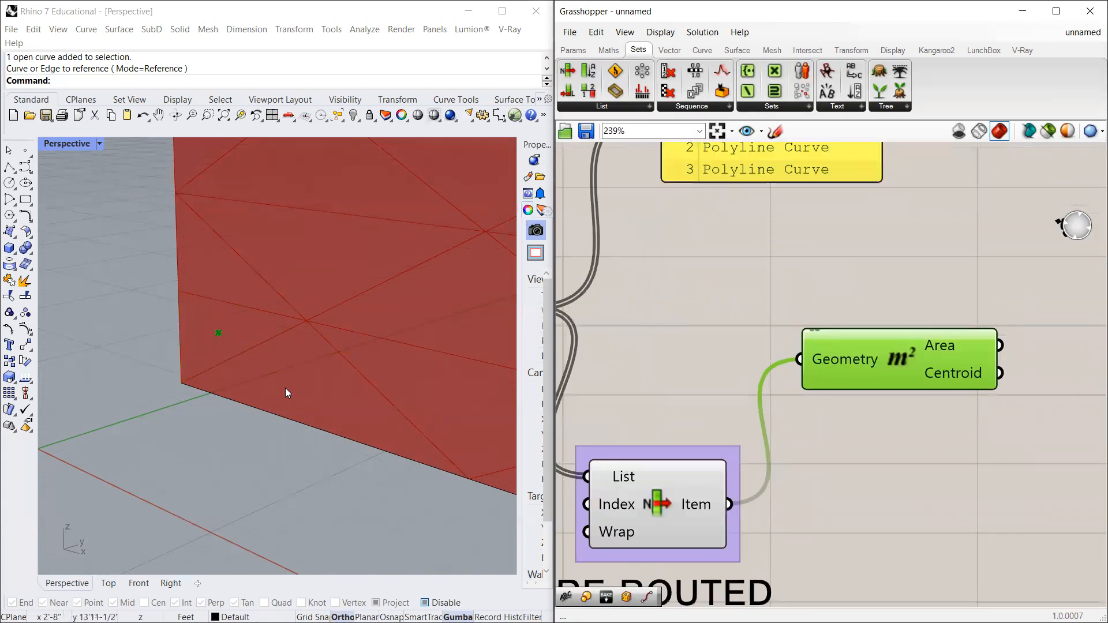
pyautogui.click(680, 478)
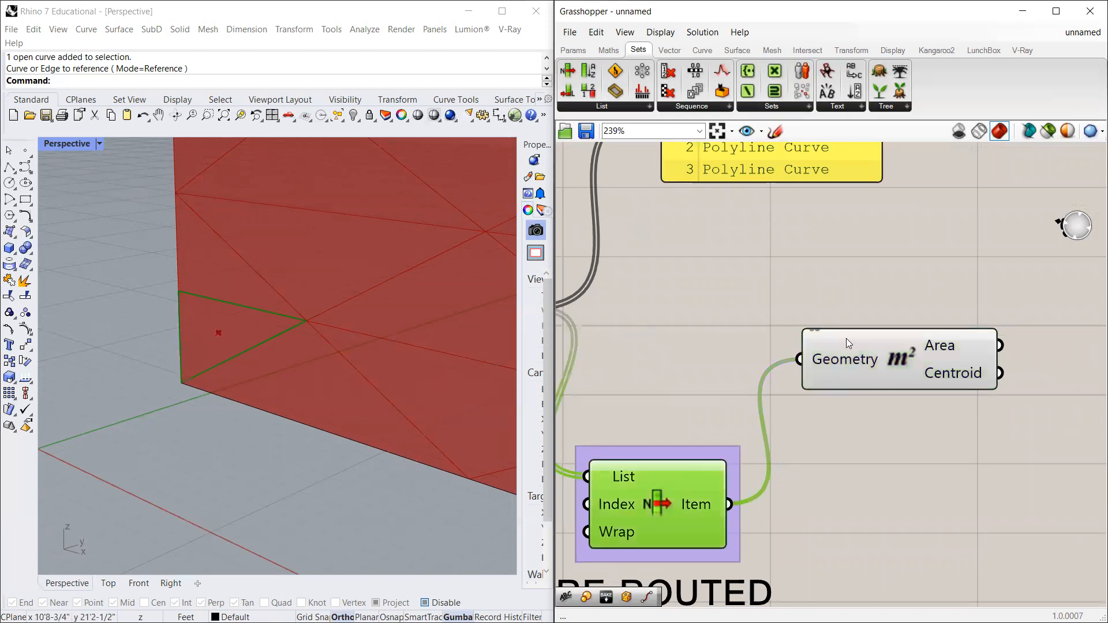
pyautogui.scroll(-1, 846, 338)
pyautogui.click(864, 353)
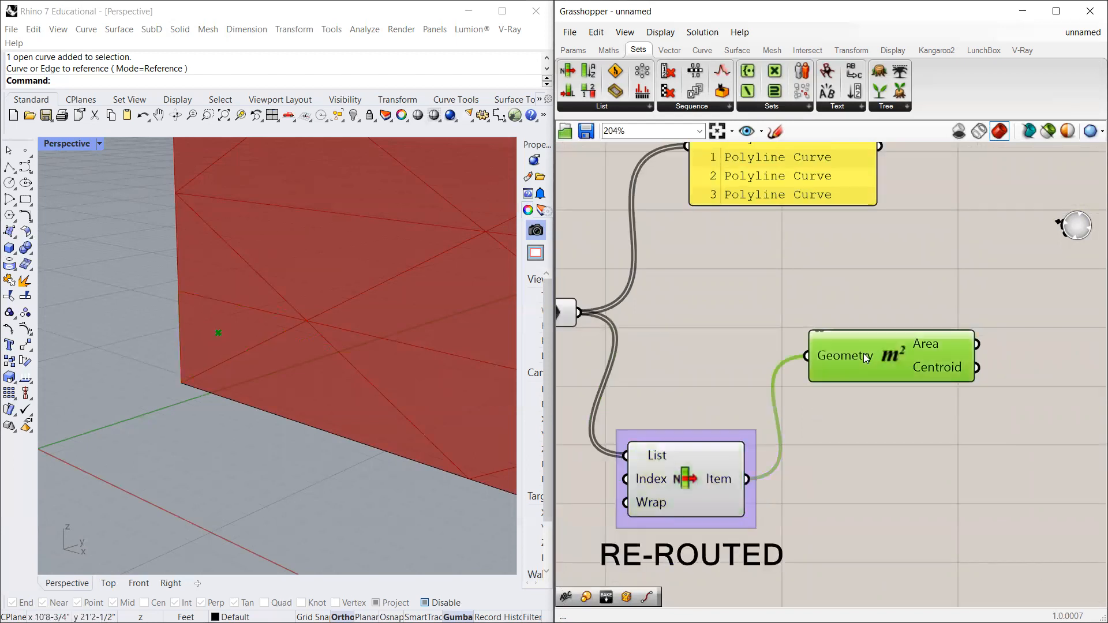
pyautogui.moveTo(876, 368)
pyautogui.mouseDown()
pyautogui.moveTo(892, 356)
pyautogui.moveTo(878, 369)
pyautogui.mouseUp()
pyautogui.moveTo(960, 368)
pyautogui.click(688, 464)
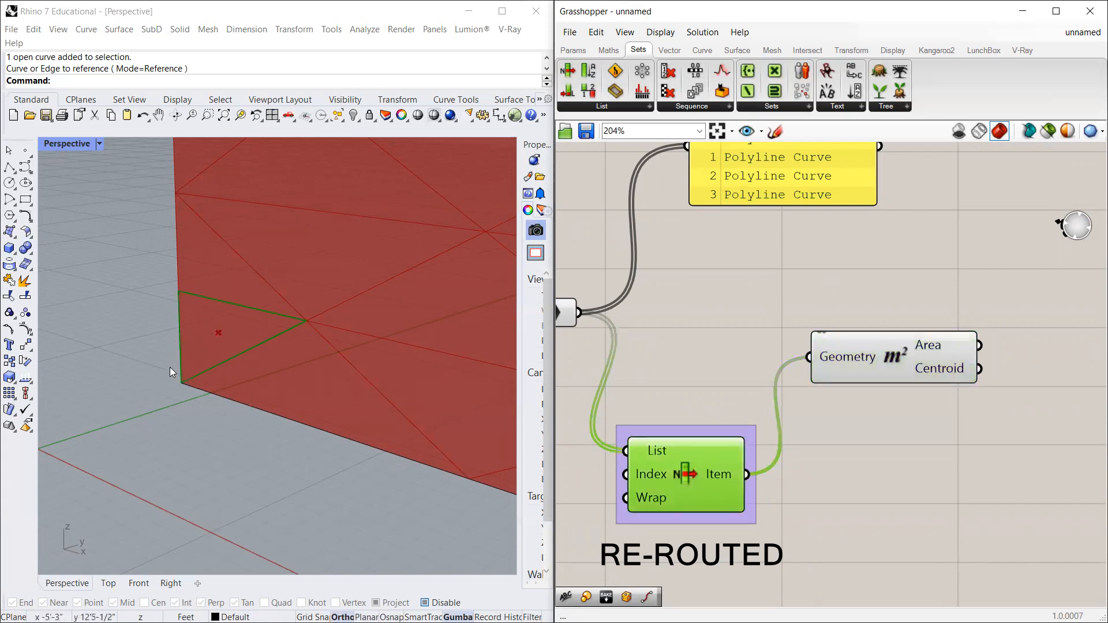
pyautogui.scroll(3, 271, 352)
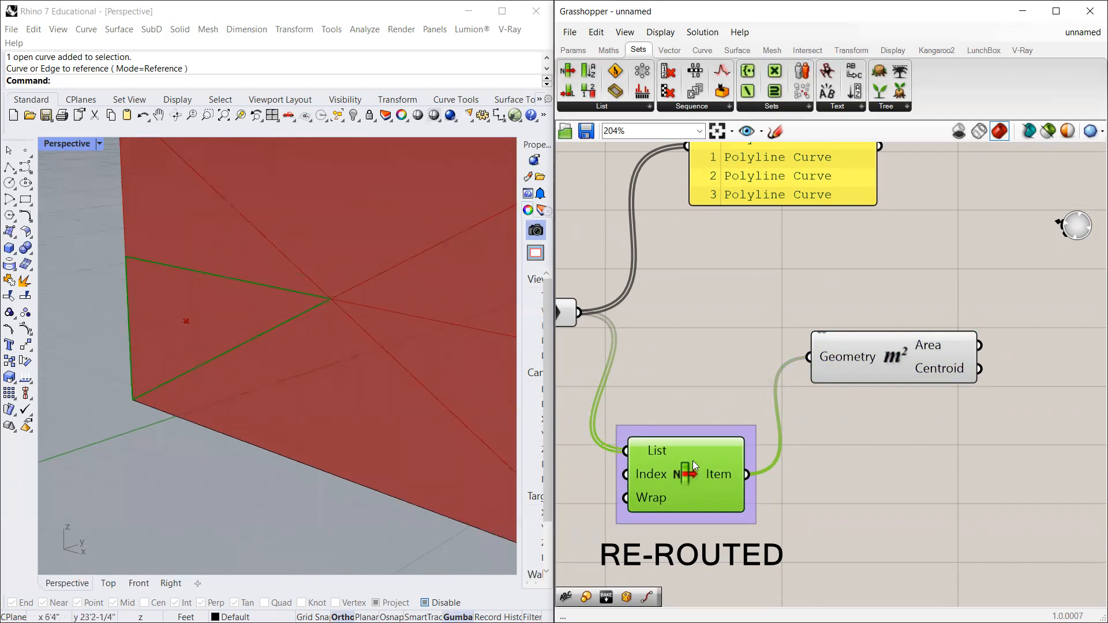
# Step: Copy the curve list Panel to below the Area component and feed it List Item's Item output
pyautogui.scroll(-2, 689, 465)
pyautogui.keyDown('alt'); pyautogui.moveTo(722, 253); pyautogui.dragTo(823, 470); pyautogui.keyUp('alt')
pyautogui.scroll(3, 823, 528)
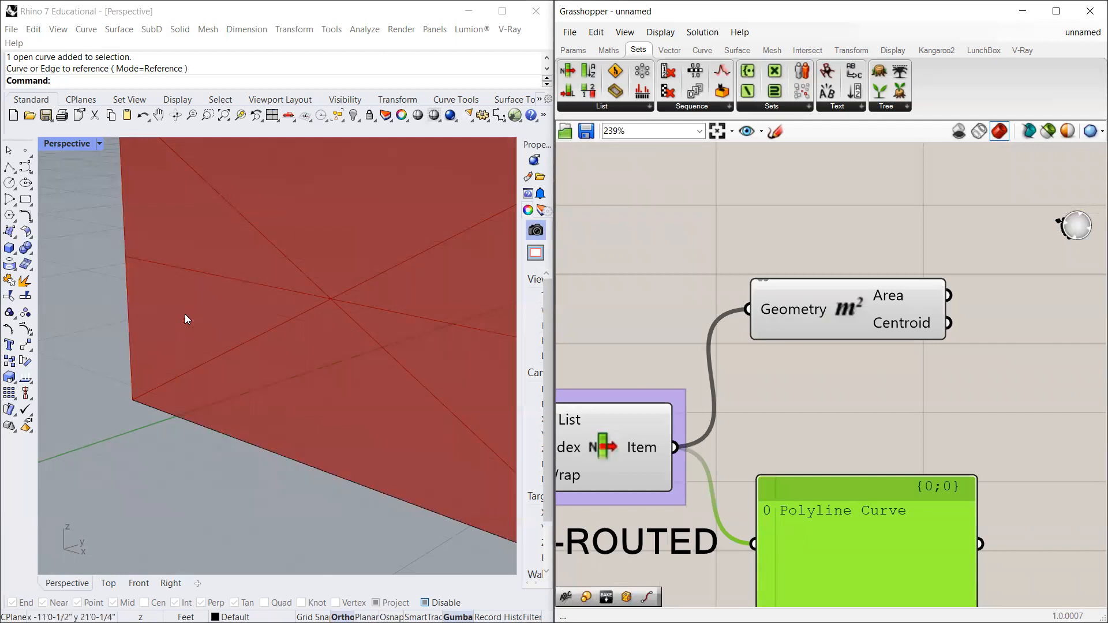
# Step: Select the Area component and examine its centroid point near the wall's lower corner, shifting the component slightly down
pyautogui.moveTo(794, 323); pyautogui.dragTo(795, 340)
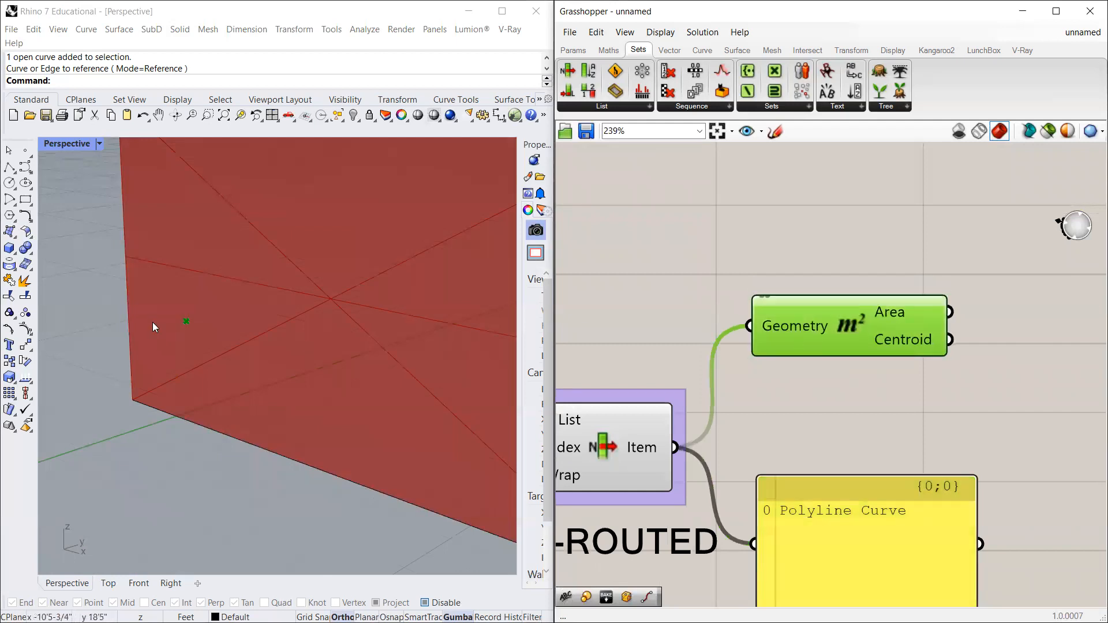
pyautogui.scroll(-6, 199, 324)
pyautogui.scroll(10, 201, 318)
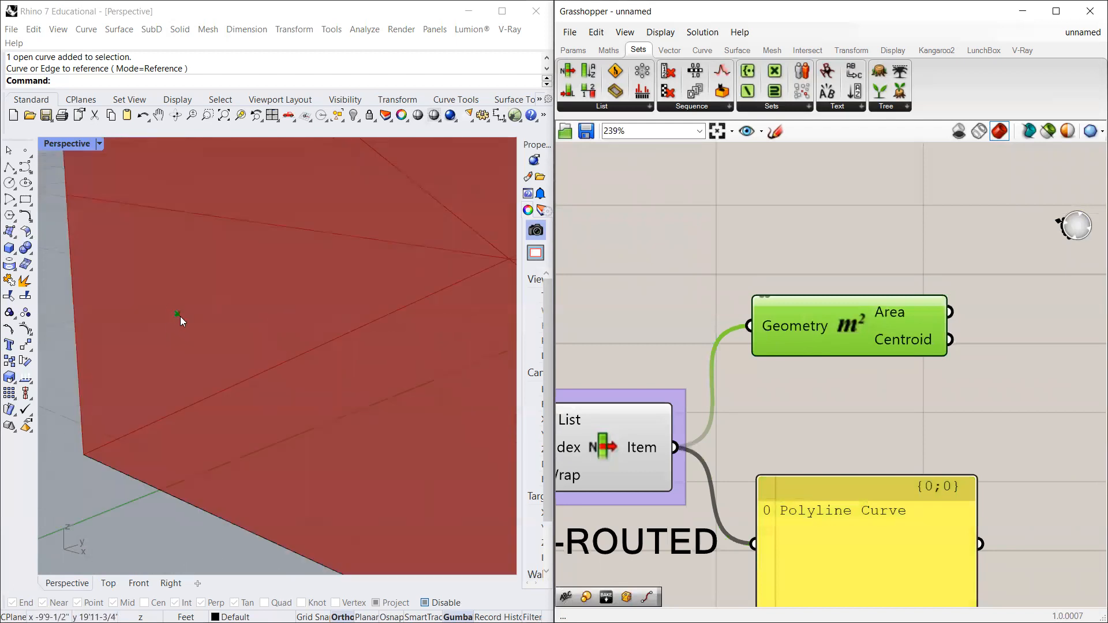
pyautogui.scroll(-8, 161, 325)
pyautogui.moveTo(160, 327)
pyautogui.mouseDown(button='right')
pyautogui.moveTo(149, 325)
pyautogui.moveTo(176, 336)
pyautogui.mouseUp(button='right')
pyautogui.moveTo(826, 305); pyautogui.dragTo(822, 313)
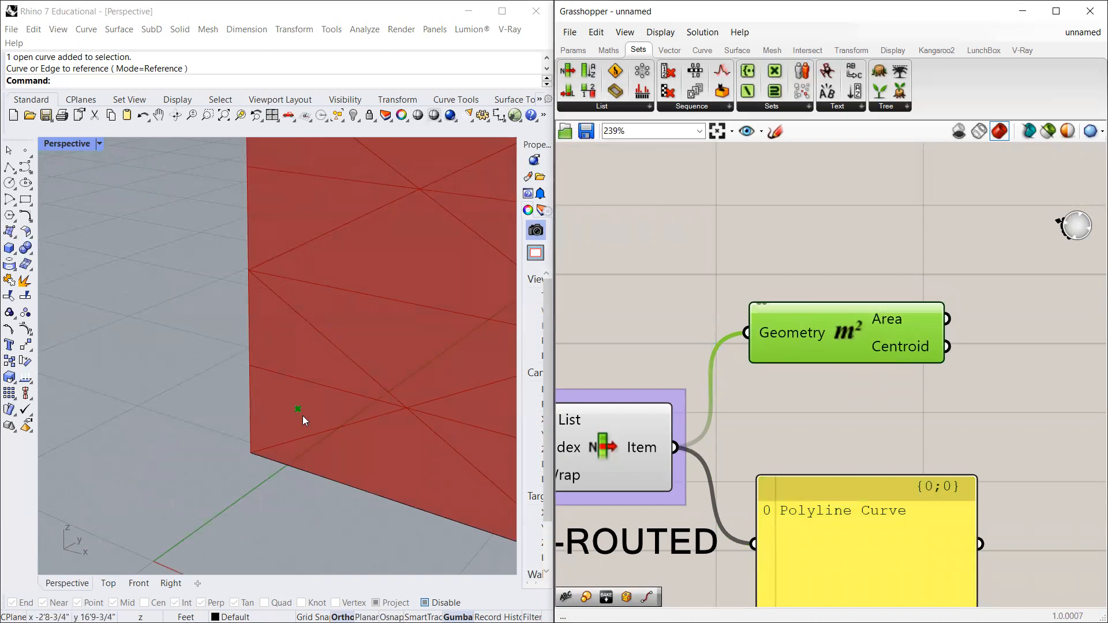
pyautogui.moveTo(299, 416); pyautogui.dragTo(272, 381, button='right')
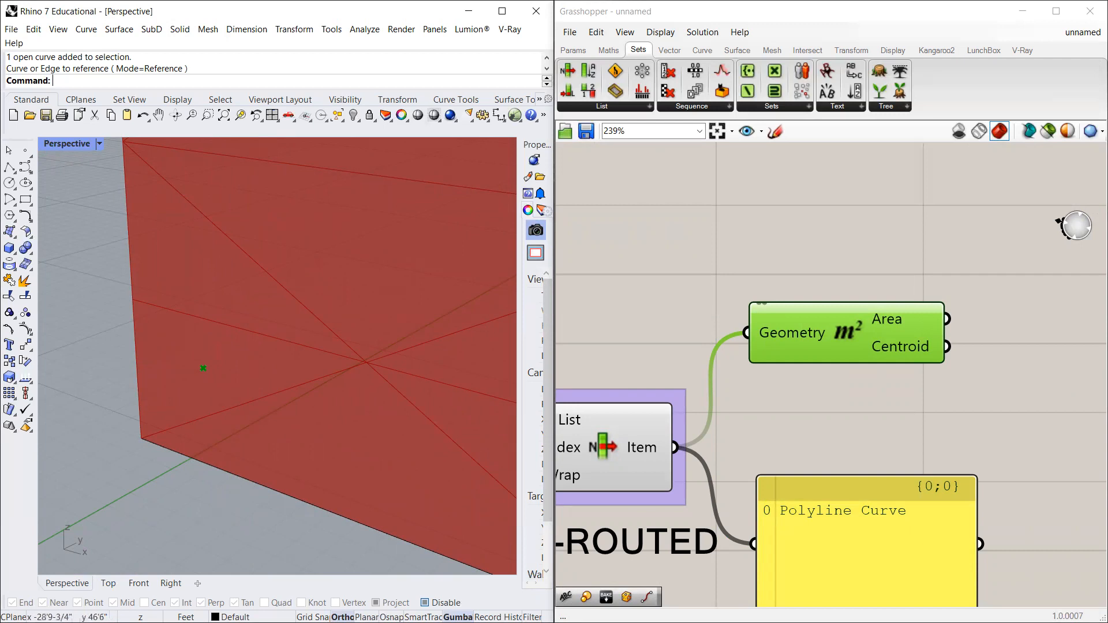
pyautogui.doubleClick(884, 245)
pyautogui.write('OFFSET')
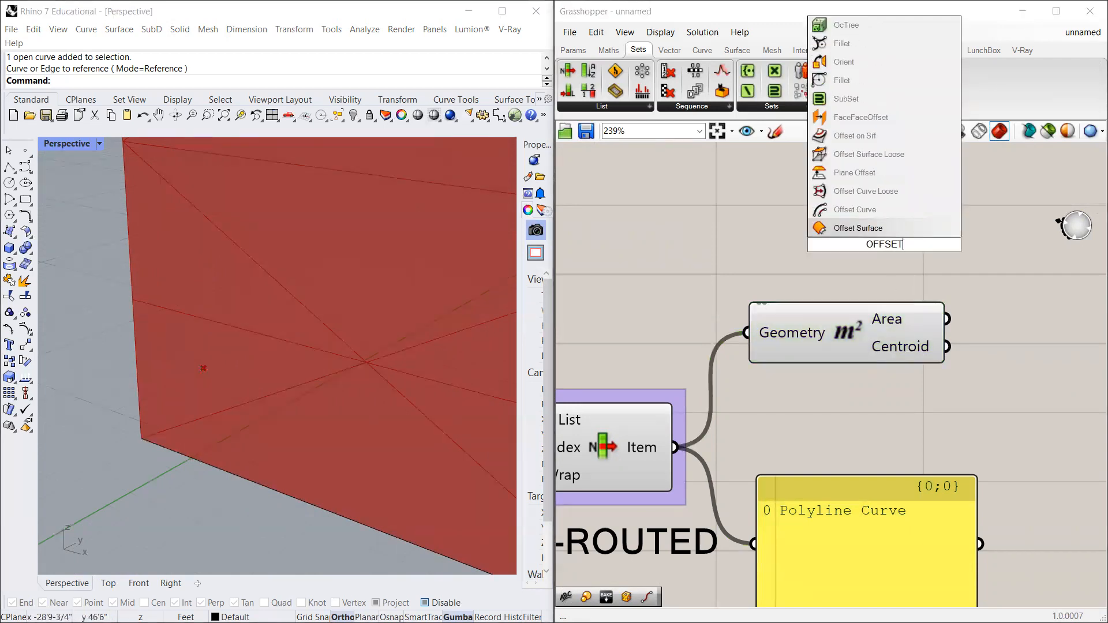
pyautogui.press('Up')
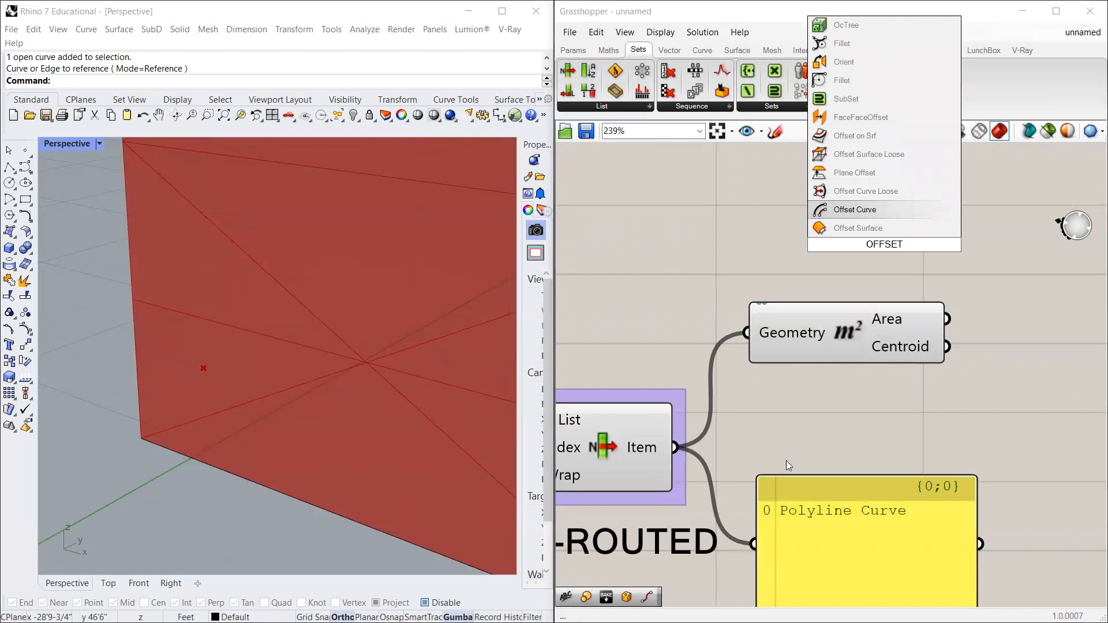
pyautogui.click(616, 229)
pyautogui.click(669, 50)
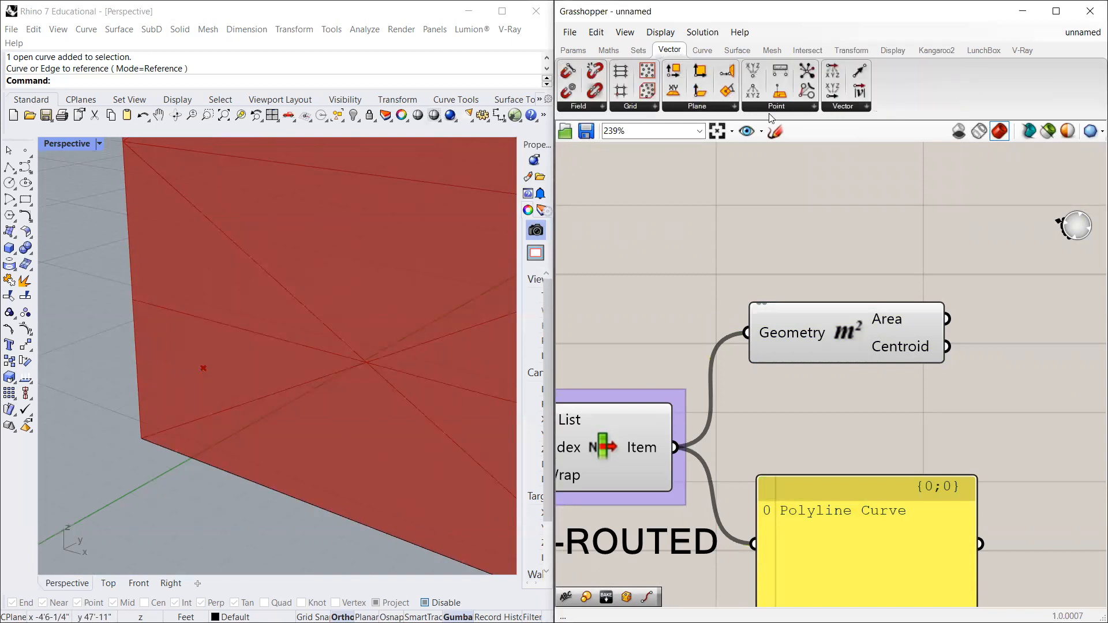
pyautogui.click(705, 107)
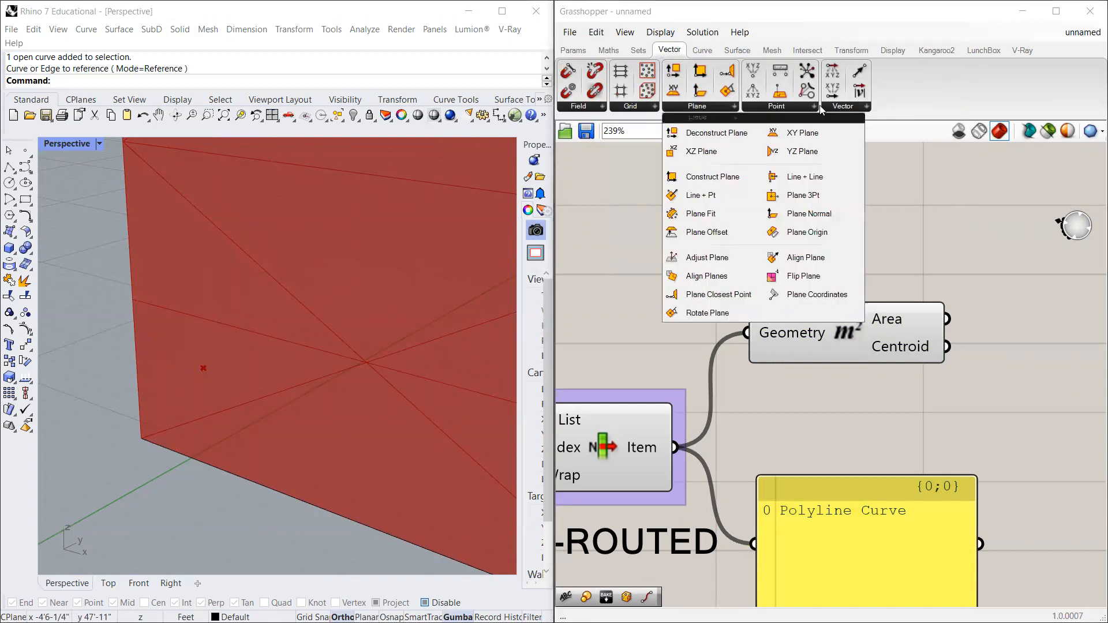
pyautogui.click(798, 110)
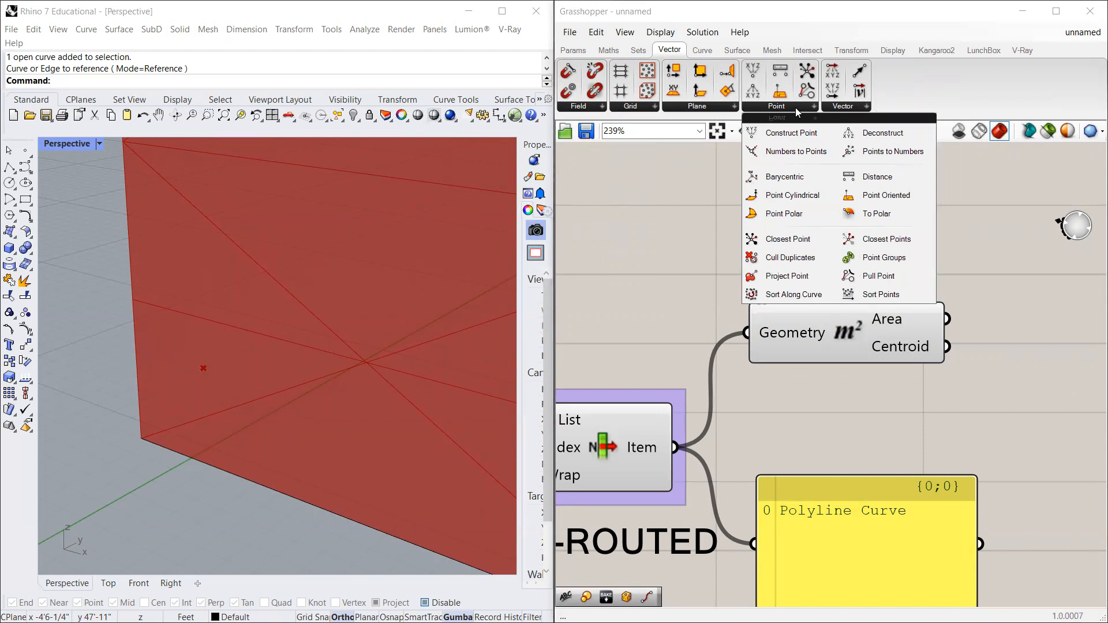
pyautogui.click(848, 108)
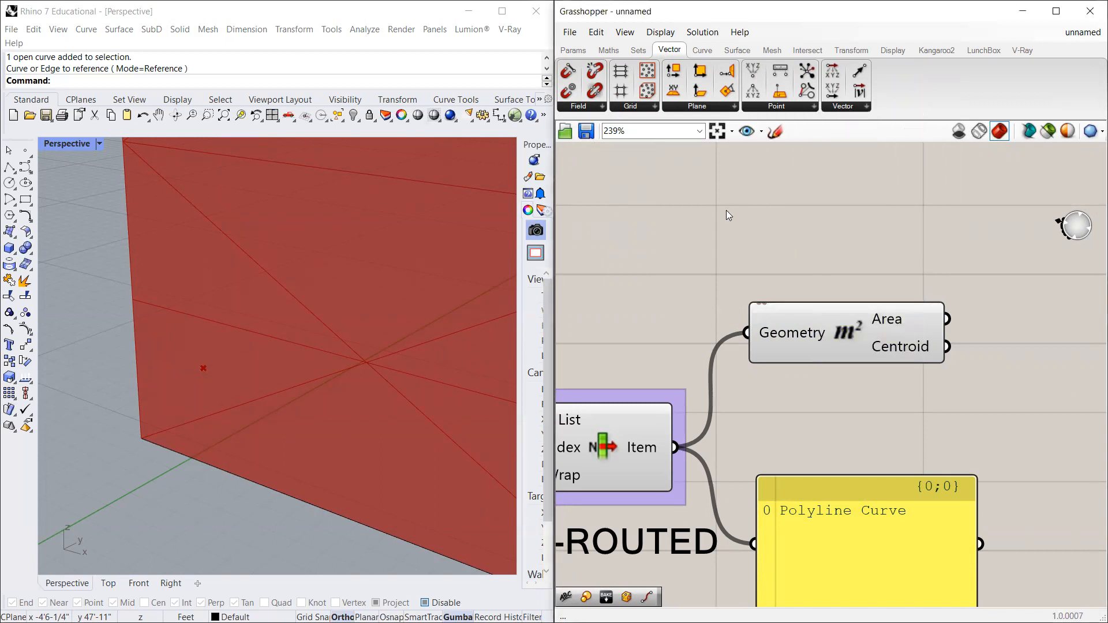
# Step: Move the Area component slightly lower, toward the Panel showing the single curve
pyautogui.scroll(-1, 726, 210)
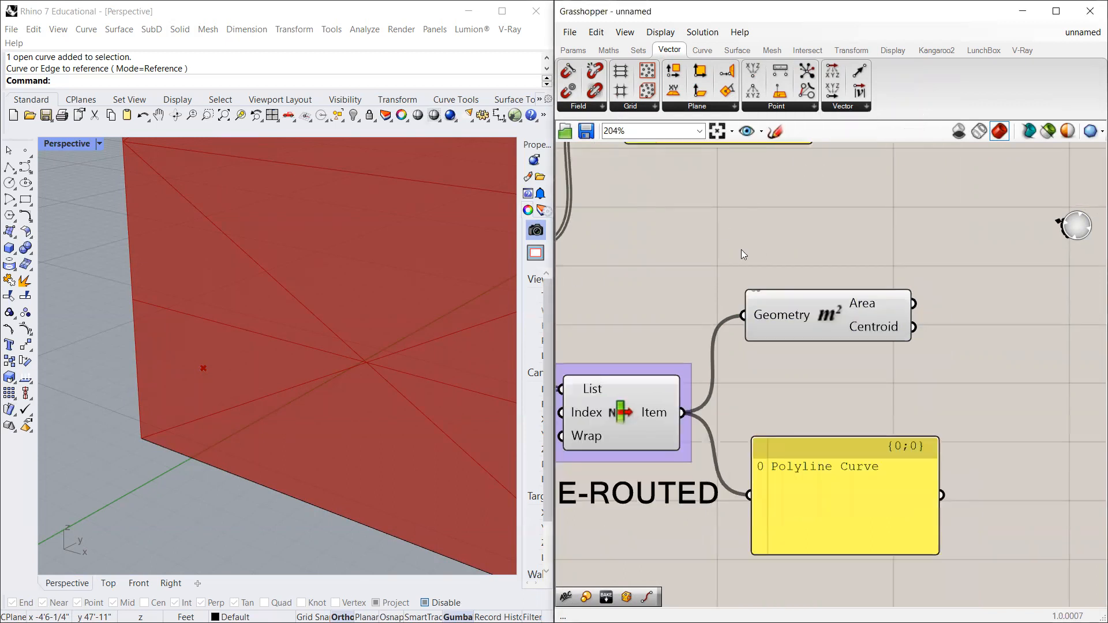
pyautogui.moveTo(802, 309); pyautogui.dragTo(814, 330)
pyautogui.click(792, 255)
pyautogui.moveTo(807, 270); pyautogui.dragTo(797, 271, button='right')
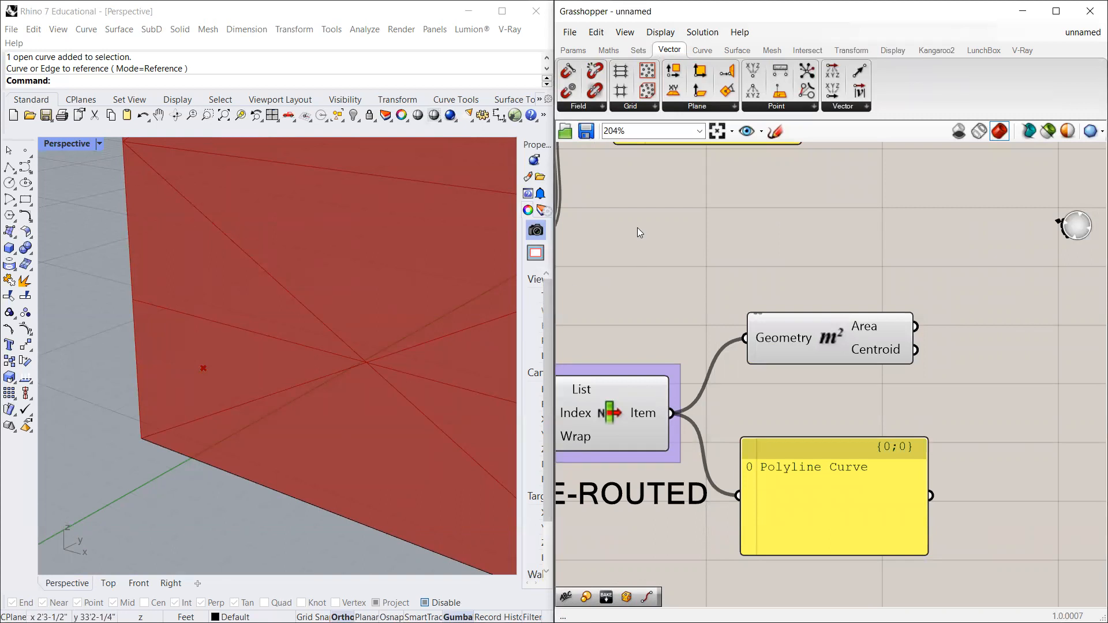
# Step: Add a Move component beside Area and feed Area's Centroid output into Move's Geometry input
pyautogui.doubleClick(830, 230)
pyautogui.write('MOVE')
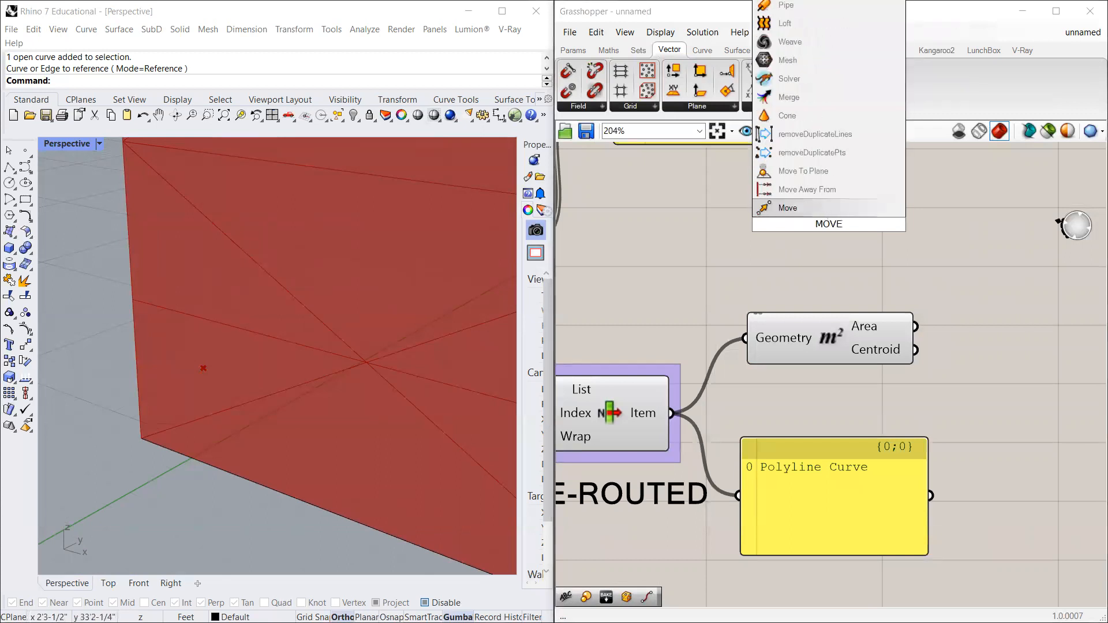
pyautogui.press('Return')
pyautogui.scroll(-3, 831, 229)
pyautogui.scroll(3, 788, 207)
pyautogui.moveTo(787, 208); pyautogui.dragTo(989, 309)
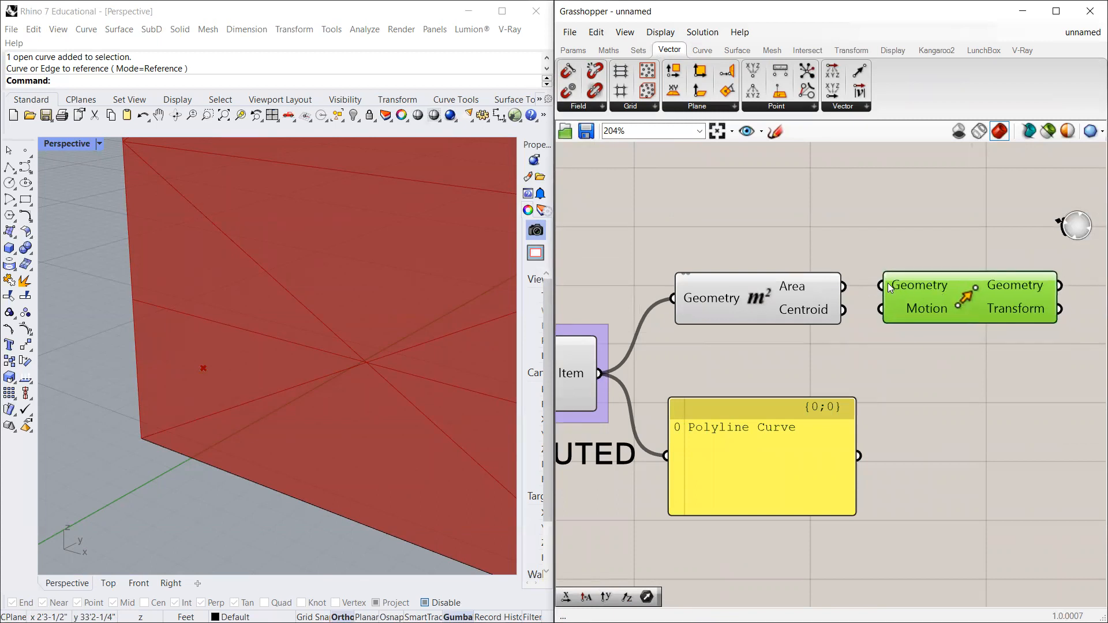
pyautogui.moveTo(846, 312); pyautogui.dragTo(881, 285)
pyautogui.click(885, 235)
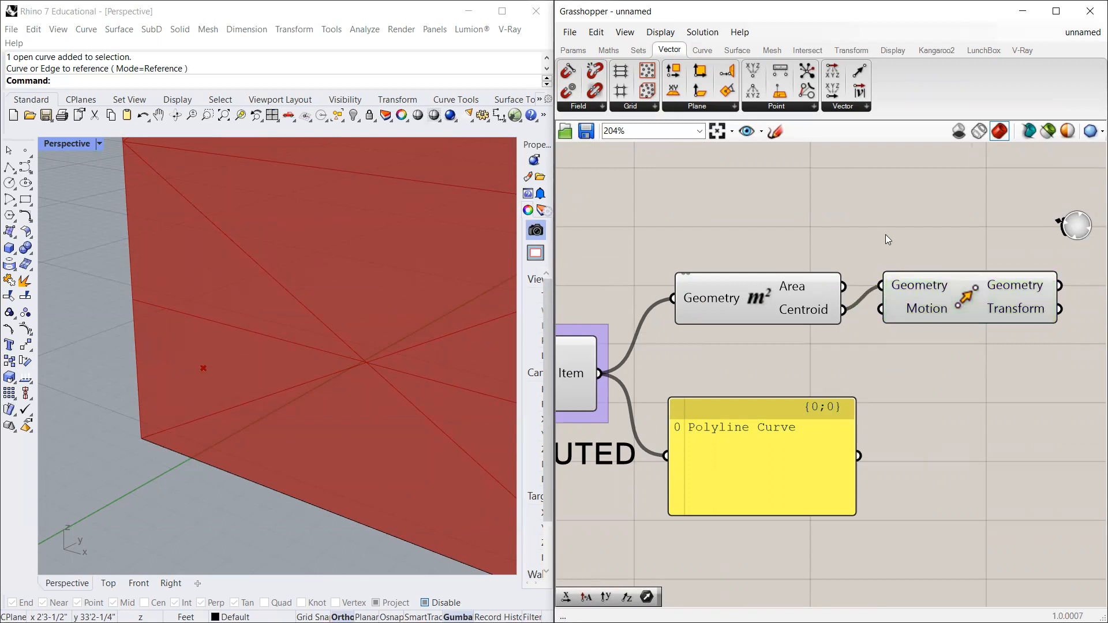
# Step: Move the single-curve Panel farther below Area, and align Move's Geometry input with Area's Centroid output
pyautogui.scroll(-2, 809, 415)
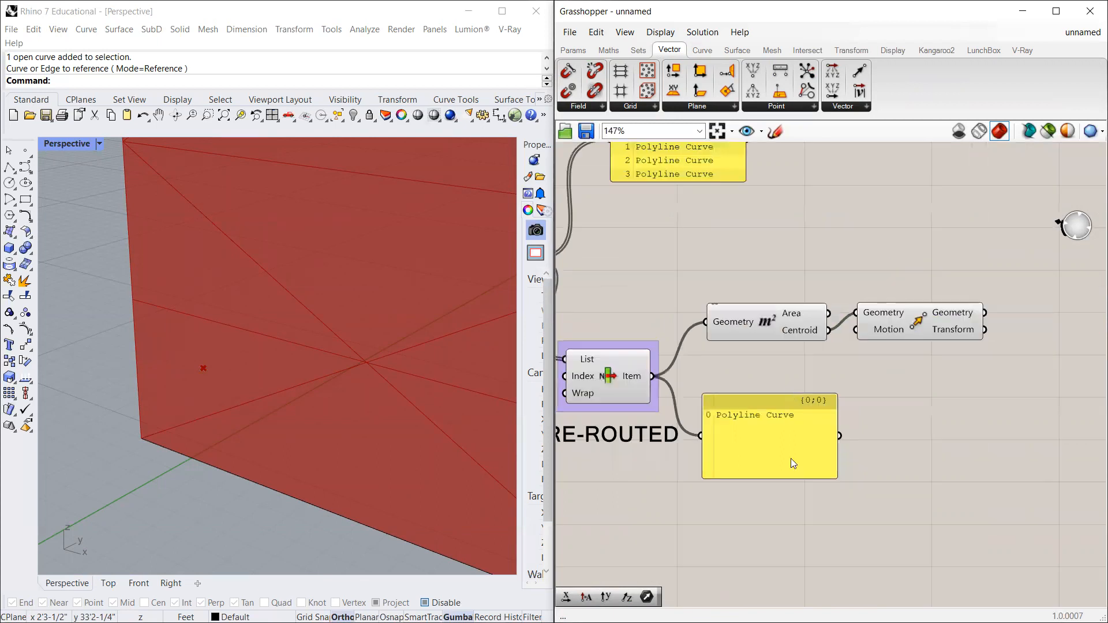
pyautogui.moveTo(791, 458); pyautogui.dragTo(803, 536)
pyautogui.click(882, 331)
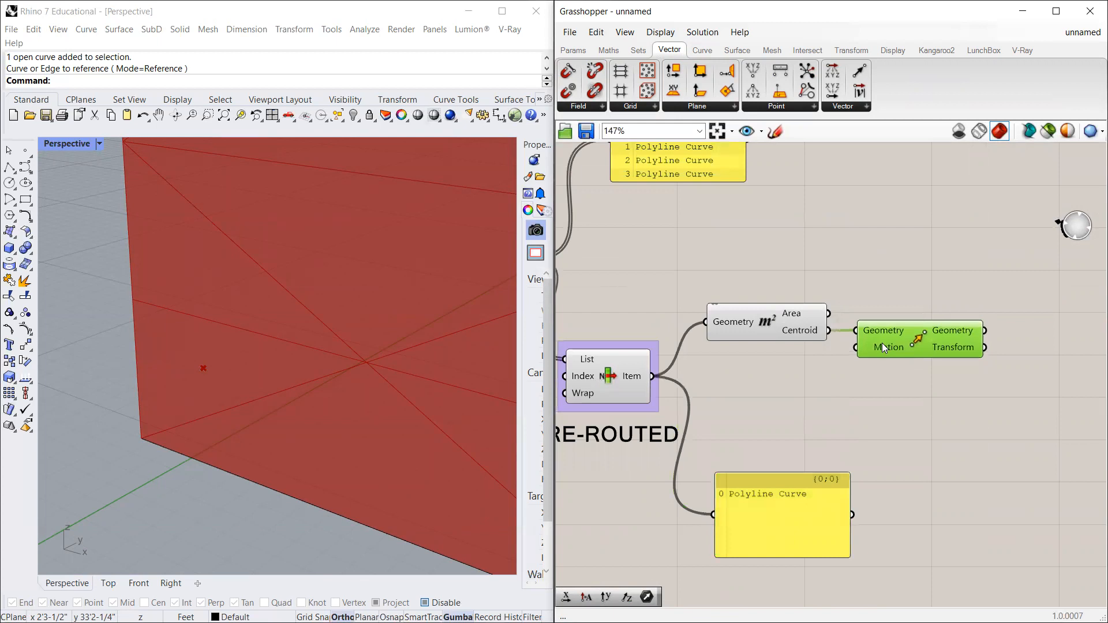
# Step: Inspect Move's default Motion vector and examine the moved centroid point against the original in the Rhino viewport
pyautogui.scroll(2, 883, 343)
pyautogui.moveTo(882, 345)
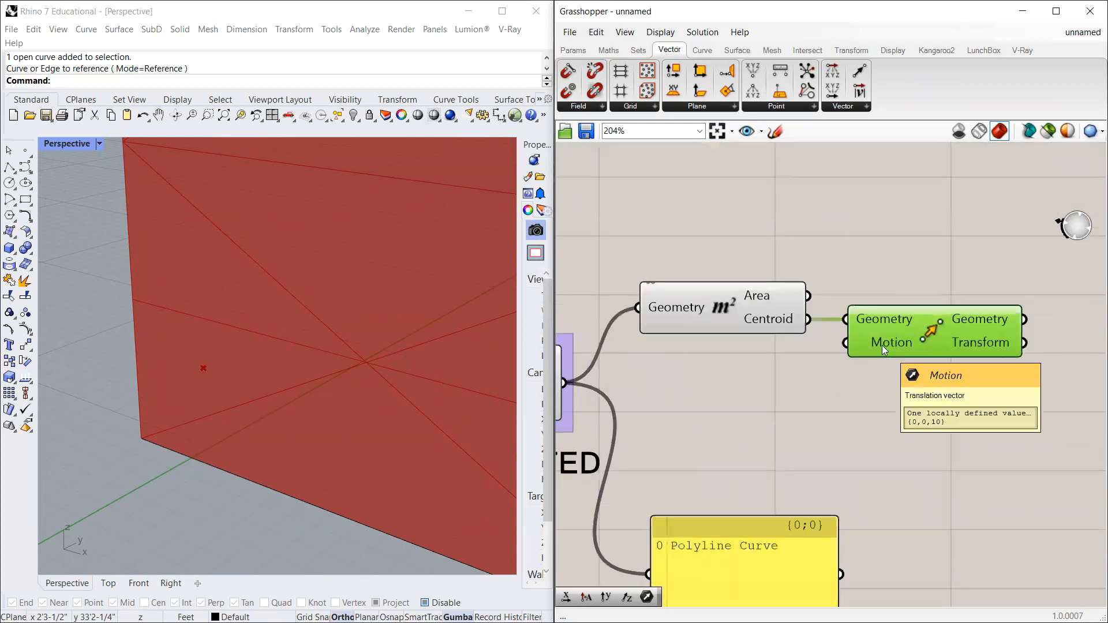
pyautogui.scroll(4, 279, 410)
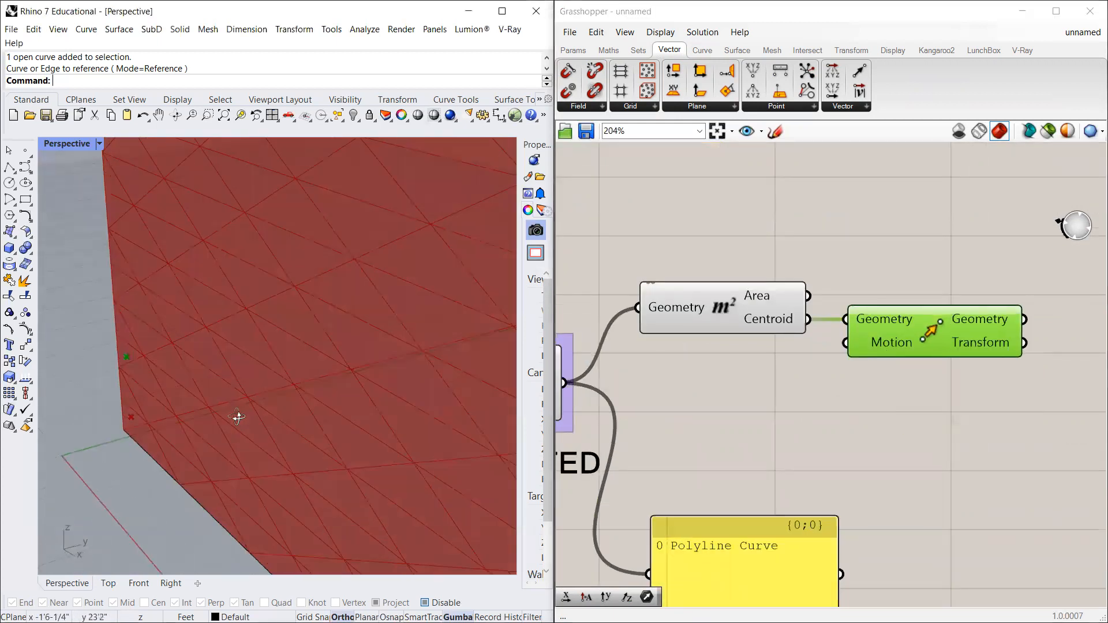
# Step: Shift the Move component right and slightly lower, and move the single-curve Panel farther down to free space before Move's Motion input
pyautogui.scroll(4, 134, 422)
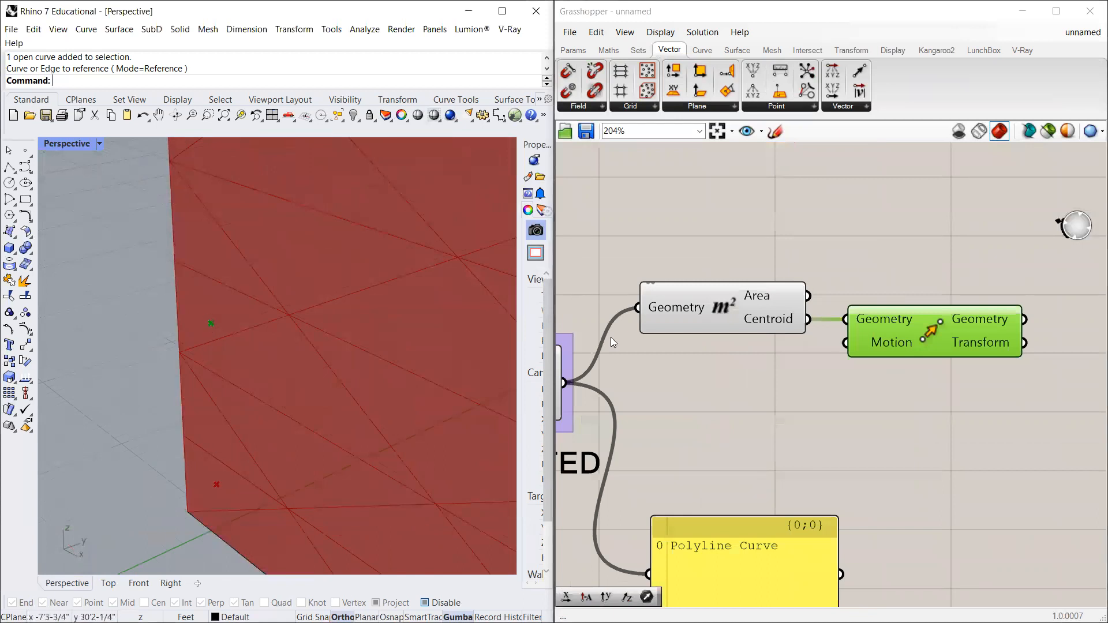
pyautogui.click(847, 204)
pyautogui.moveTo(882, 346)
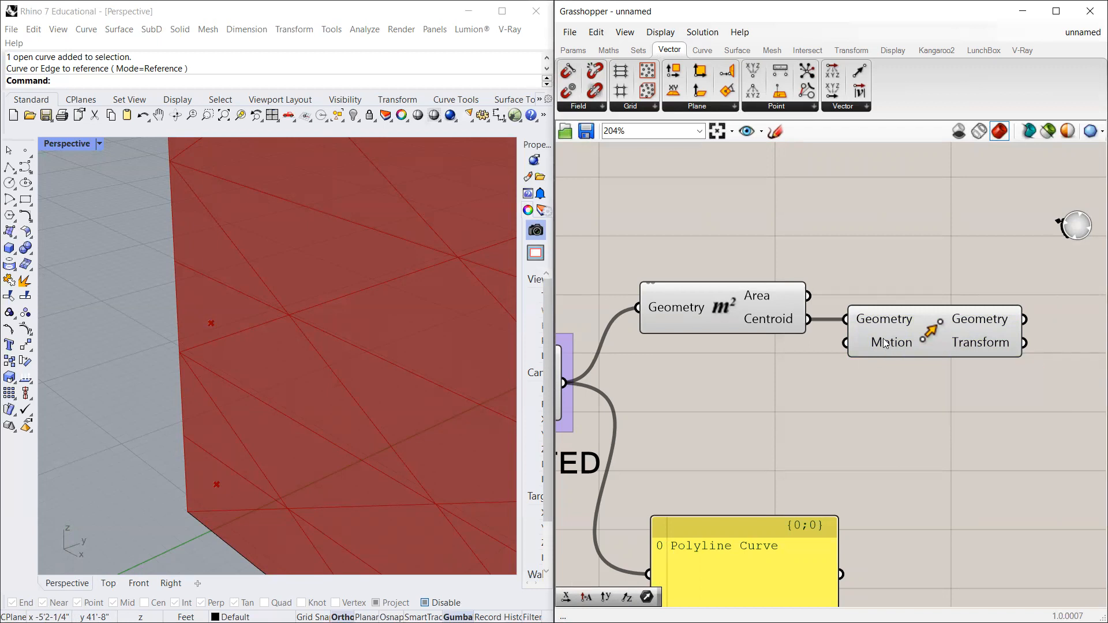
pyautogui.moveTo(885, 338); pyautogui.dragTo(892, 343)
pyautogui.scroll(-2, 892, 343)
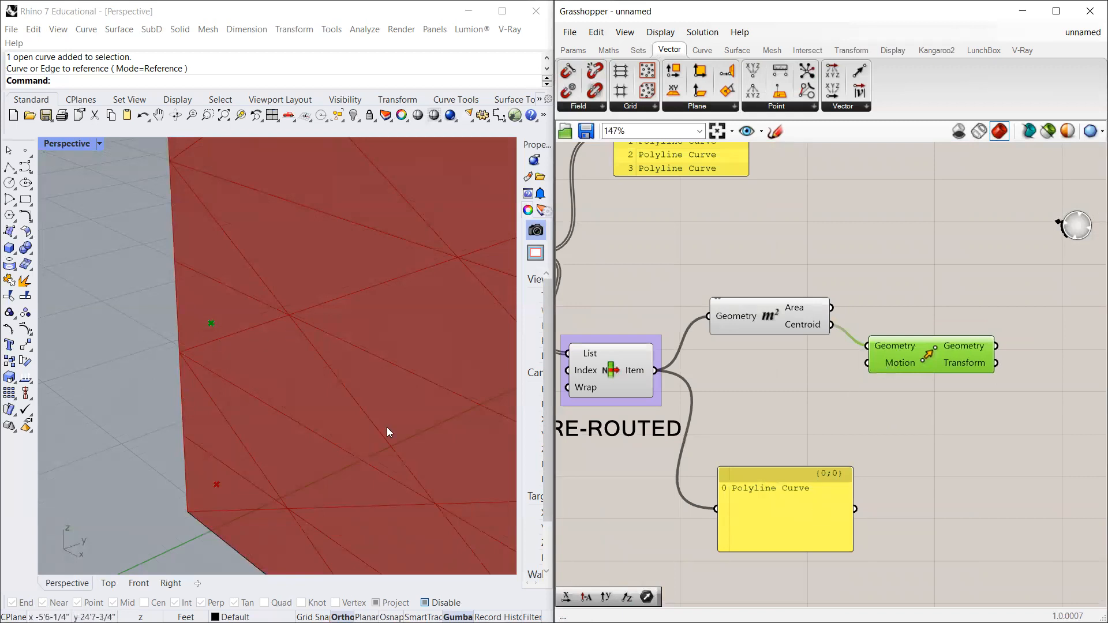
pyautogui.moveTo(795, 512); pyautogui.dragTo(787, 544)
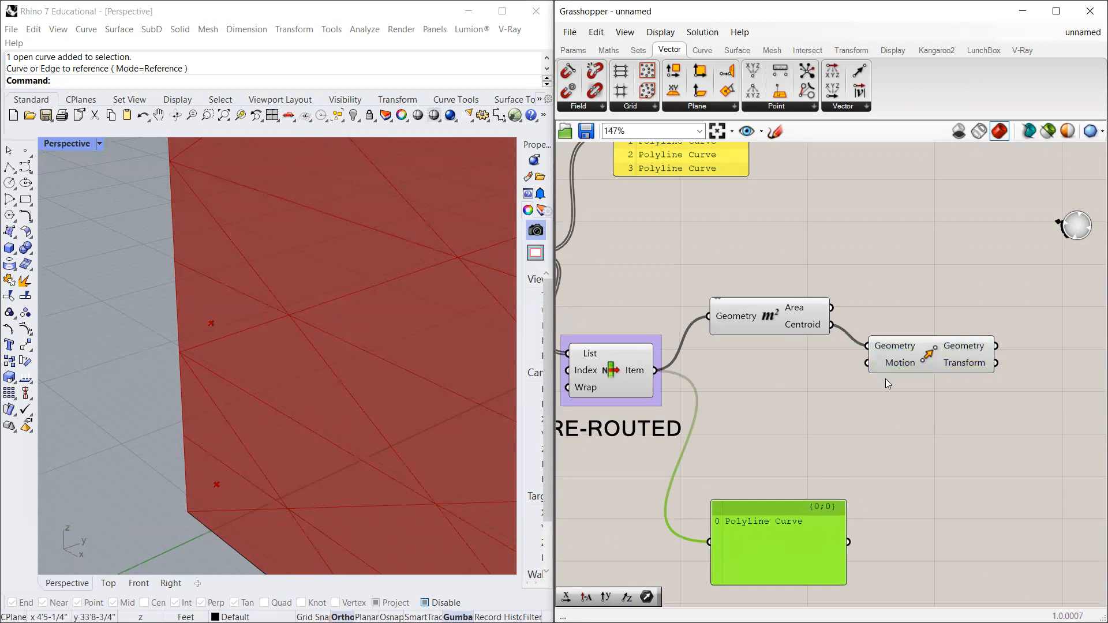
pyautogui.moveTo(905, 350); pyautogui.dragTo(911, 363)
pyautogui.moveTo(173, 399); pyautogui.dragTo(124, 399, button='right')
pyautogui.scroll(3, 112, 396)
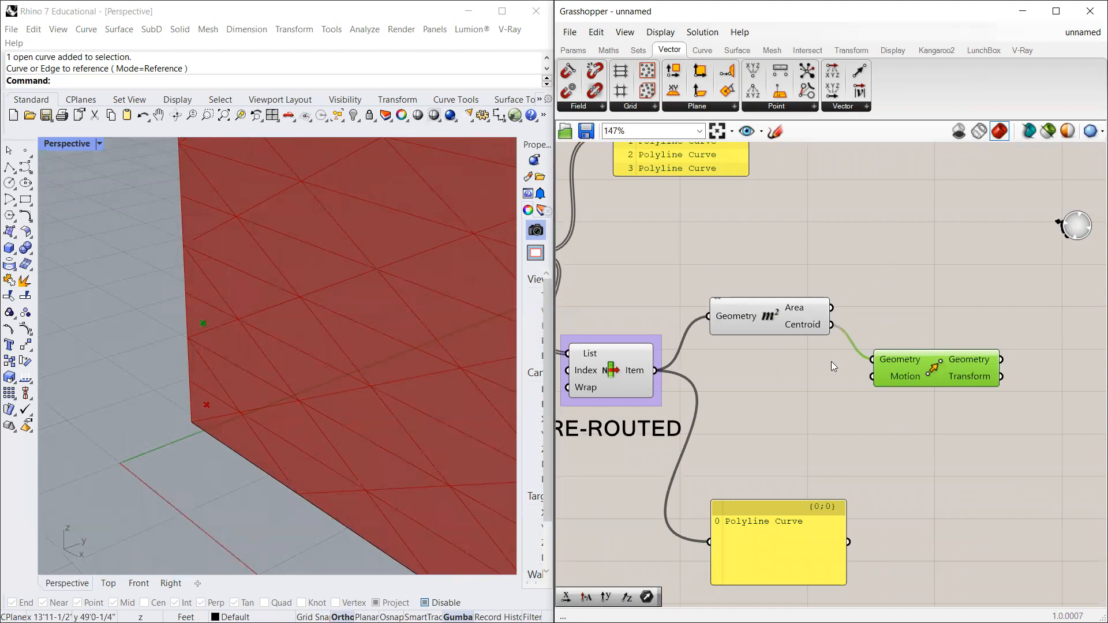
pyautogui.moveTo(934, 375); pyautogui.dragTo(952, 368)
# Step: Add a Unit Y vector component below Area and feed its Unit vector output into Move's Motion input
pyautogui.click(819, 378)
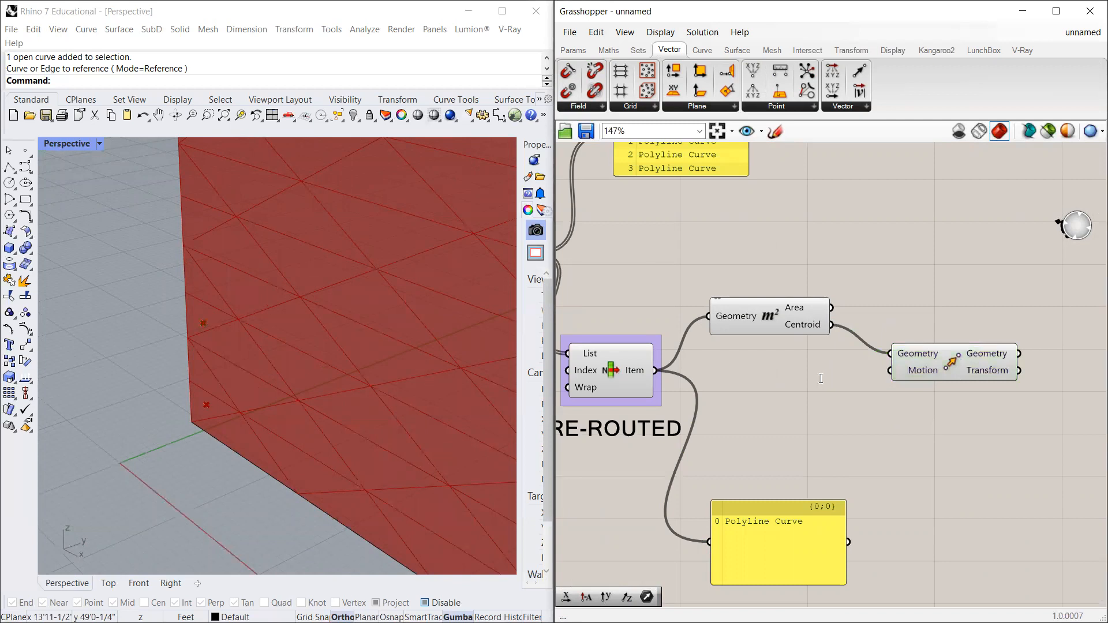
pyautogui.doubleClick(820, 378)
pyautogui.write('Y VE')
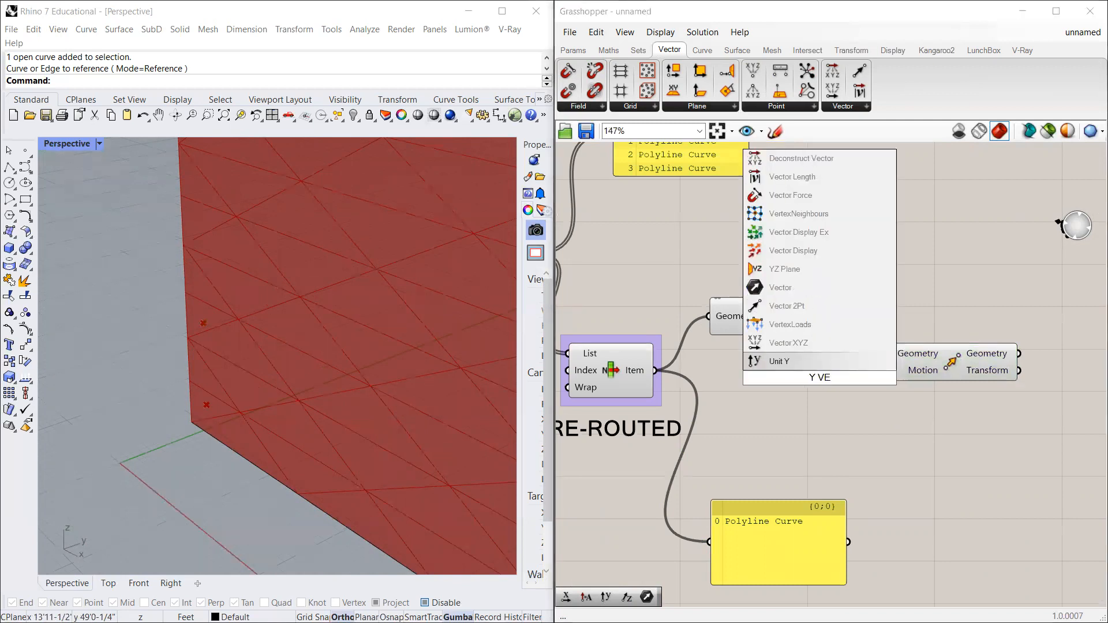
pyautogui.press('Return')
pyautogui.moveTo(820, 378); pyautogui.dragTo(889, 373)
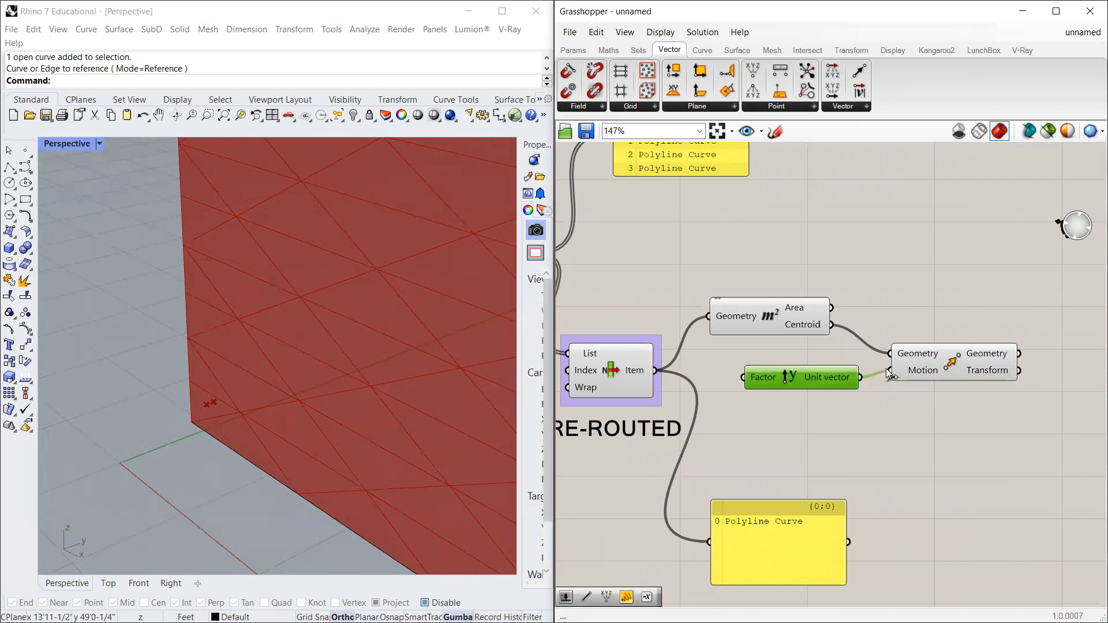
# Step: Add a Number Slider ranging from 0 to 5, connect it to Unit Y's Factor input, and set it to 1
pyautogui.scroll(2, 203, 410)
pyautogui.scroll(-3, 203, 409)
pyautogui.moveTo(984, 318); pyautogui.dragTo(922, 397)
pyautogui.doubleClick(781, 417)
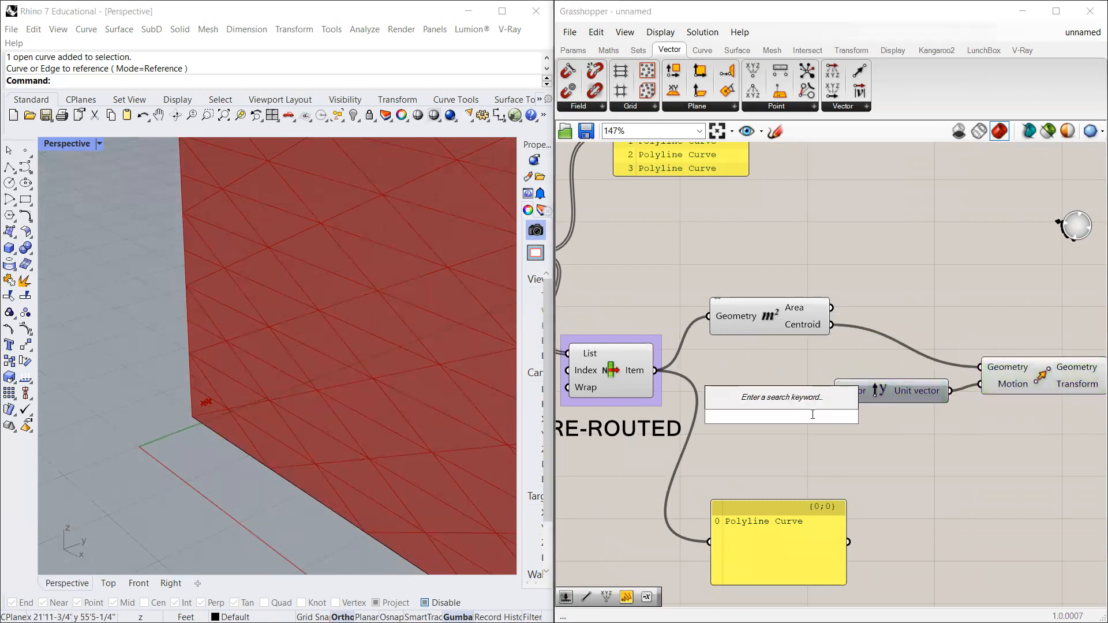
pyautogui.write('0..')
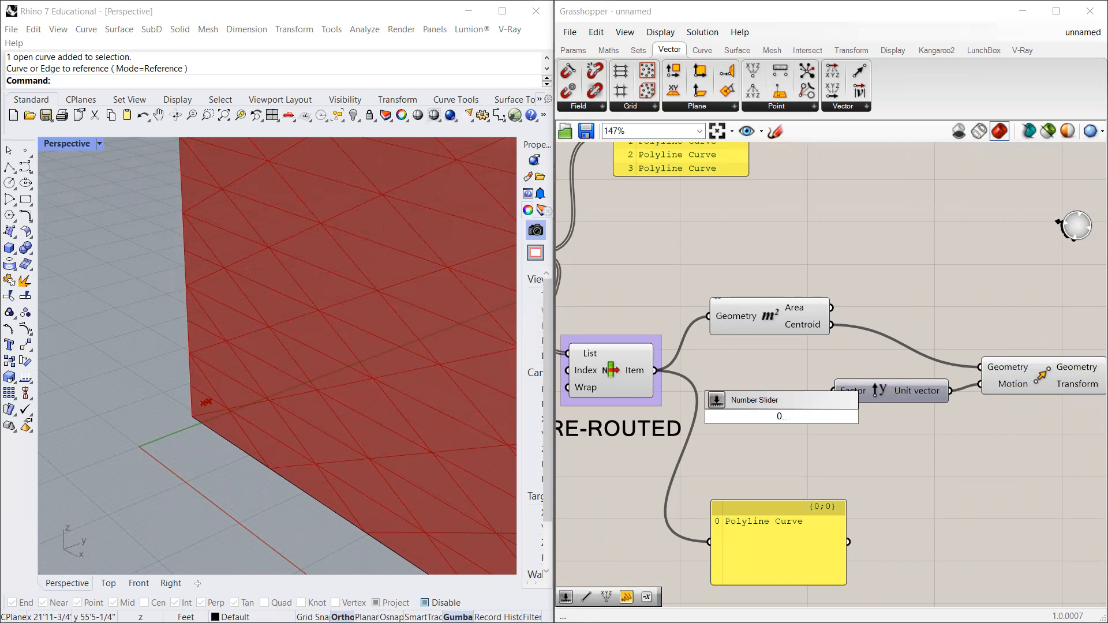
pyautogui.write('5')
pyautogui.press('Return')
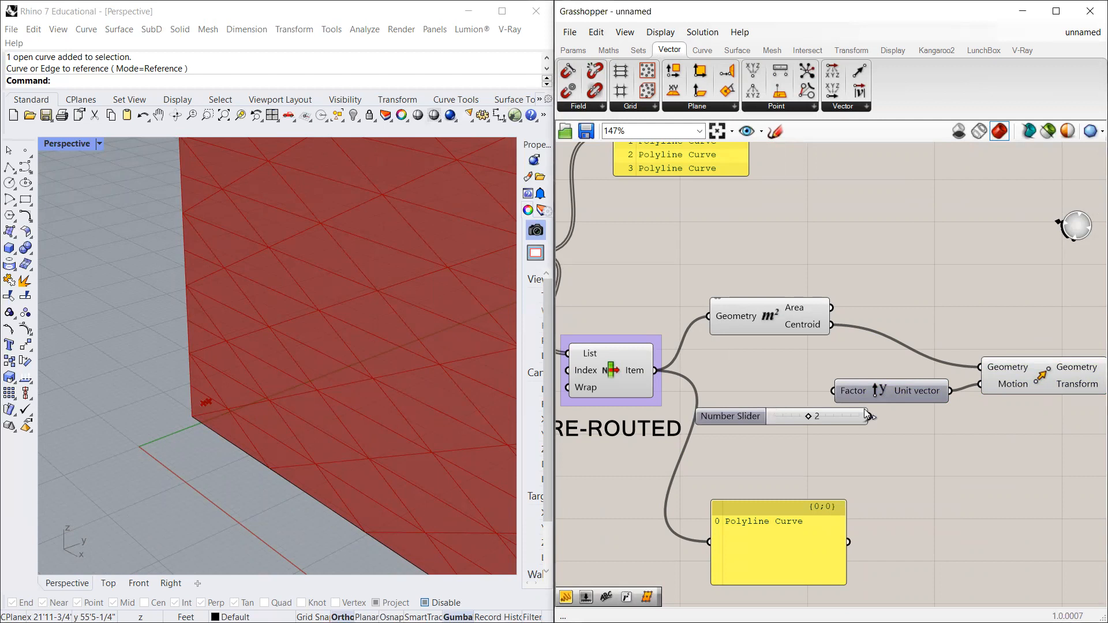
pyautogui.moveTo(871, 394); pyautogui.dragTo(780, 423)
pyautogui.moveTo(300, 448); pyautogui.dragTo(400, 334, button='right')
pyautogui.moveTo(780, 424); pyautogui.dragTo(745, 424)
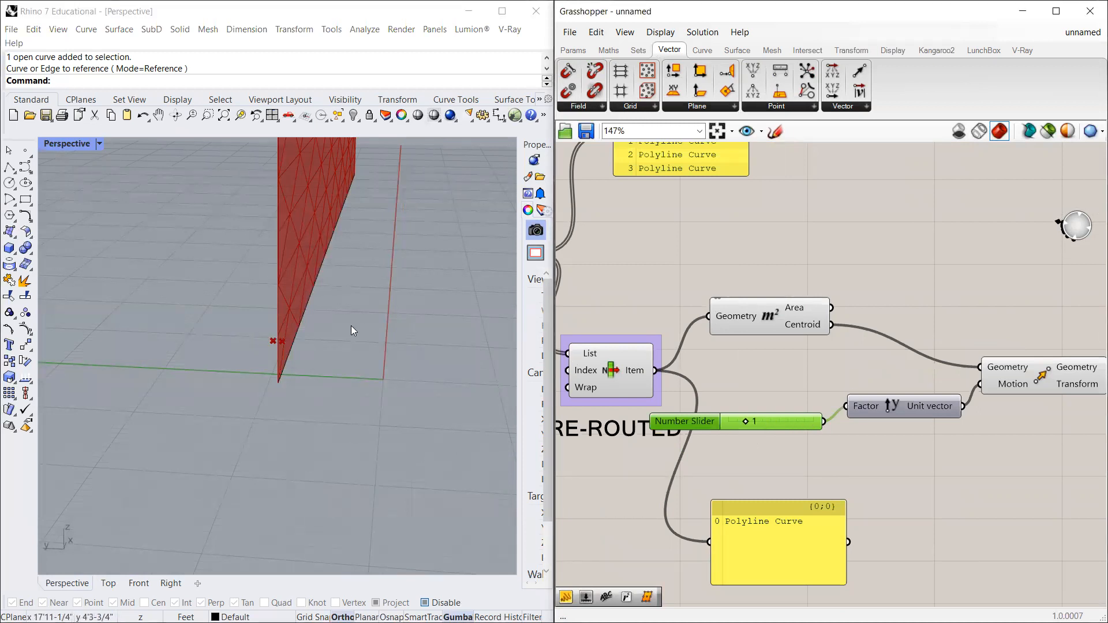
# Step: Move the single-curve Panel down and to the left, away from the Number Slider and Unit Y
pyautogui.moveTo(467, 327); pyautogui.dragTo(239, 388, button='right')
pyautogui.scroll(-6, 272, 374)
pyautogui.scroll(2, 631, 420)
pyautogui.scroll(-5, 459, 394)
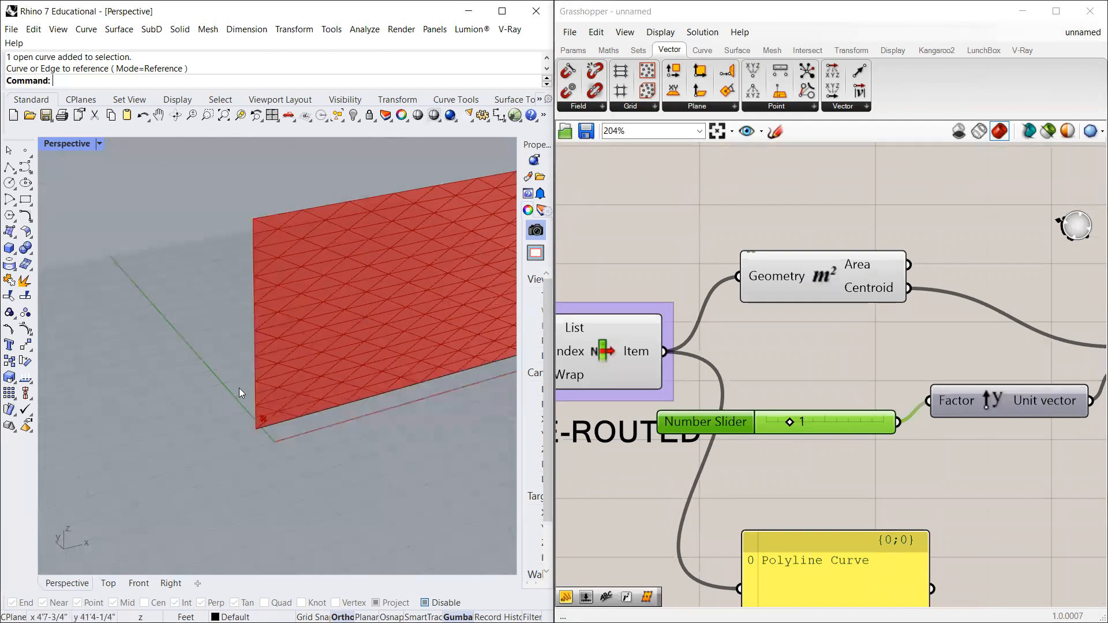
pyautogui.scroll(-2, 240, 372)
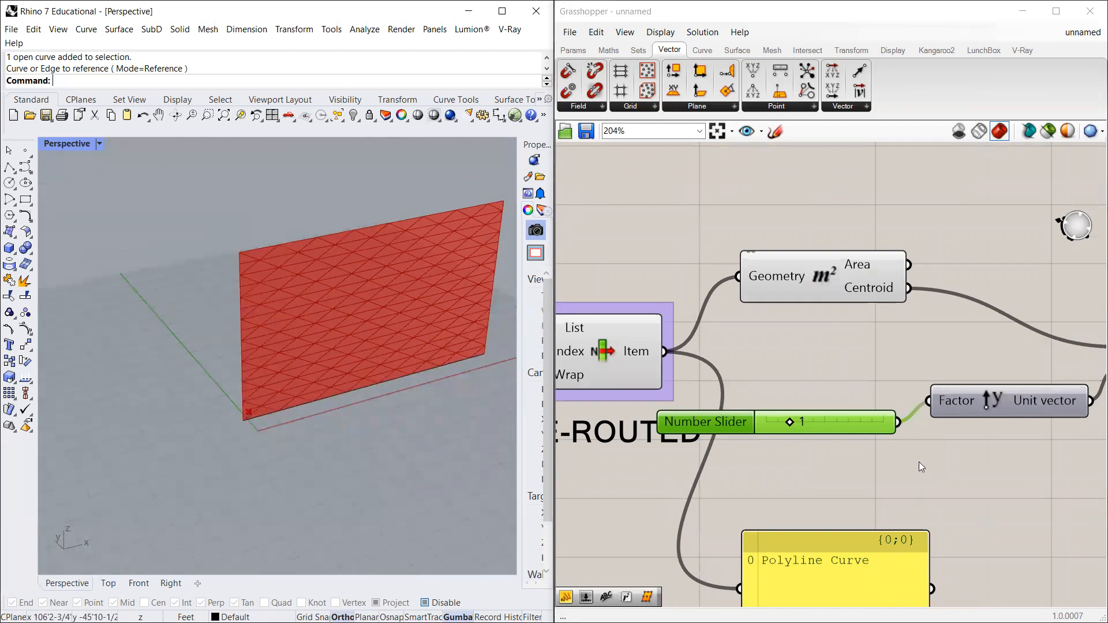
pyautogui.scroll(-2, 919, 462)
pyautogui.moveTo(746, 532); pyautogui.dragTo(691, 562)
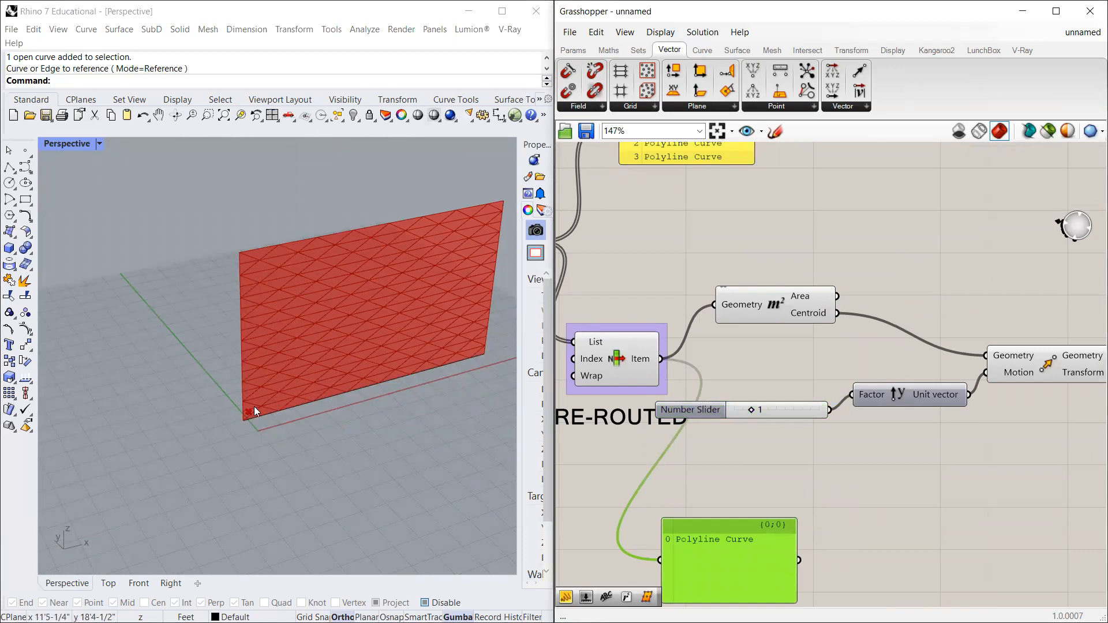
# Step: Select the Number Slider and Unit Y together and move them left and slightly lower, away from Move
pyautogui.scroll(3, 252, 406)
pyautogui.moveTo(278, 410); pyautogui.dragTo(317, 369, button='right')
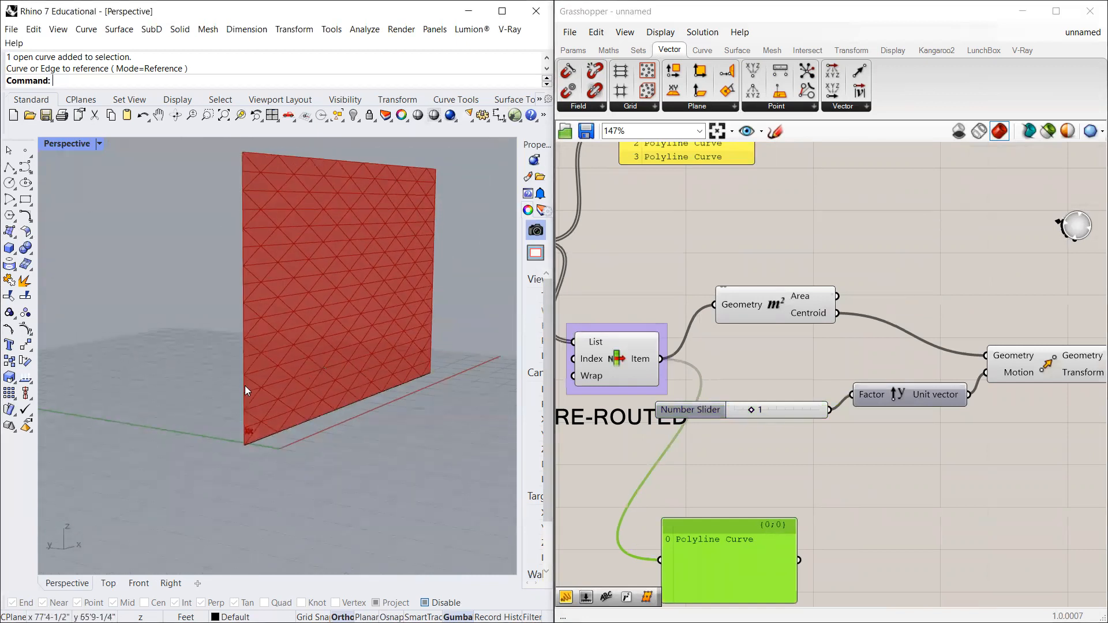
pyautogui.scroll(4, 240, 431)
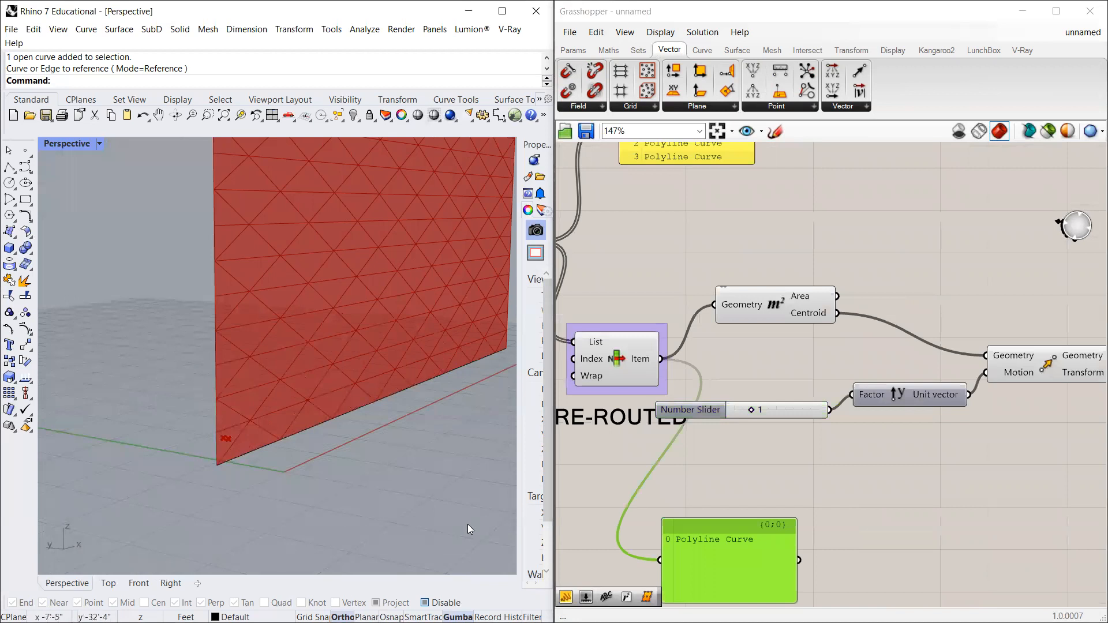
pyautogui.moveTo(865, 379); pyautogui.dragTo(809, 418)
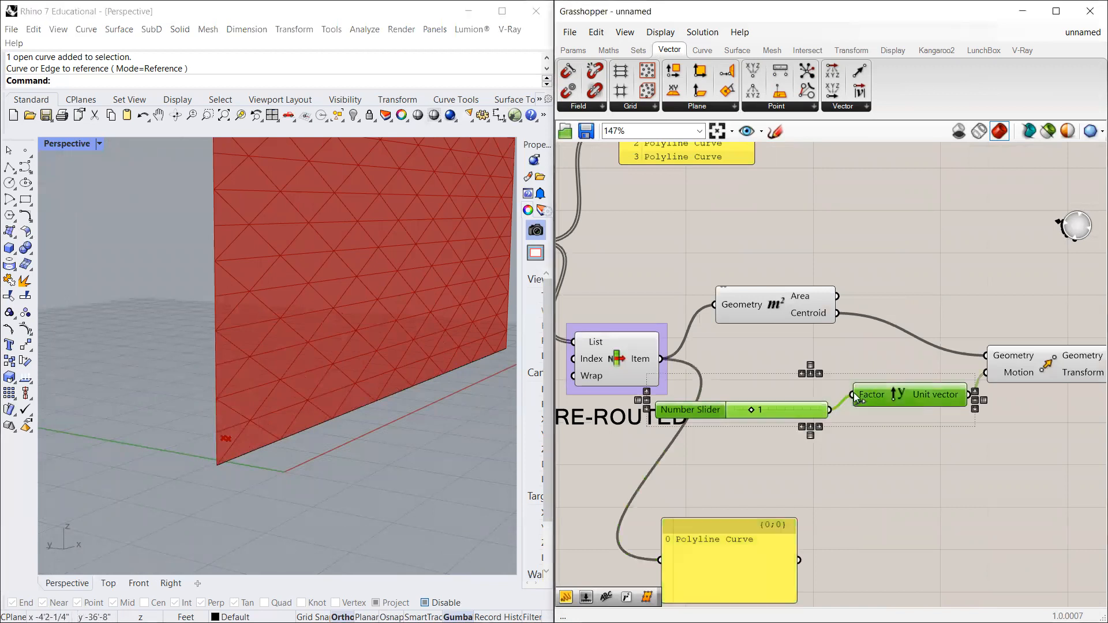
pyautogui.moveTo(896, 386); pyautogui.dragTo(867, 392)
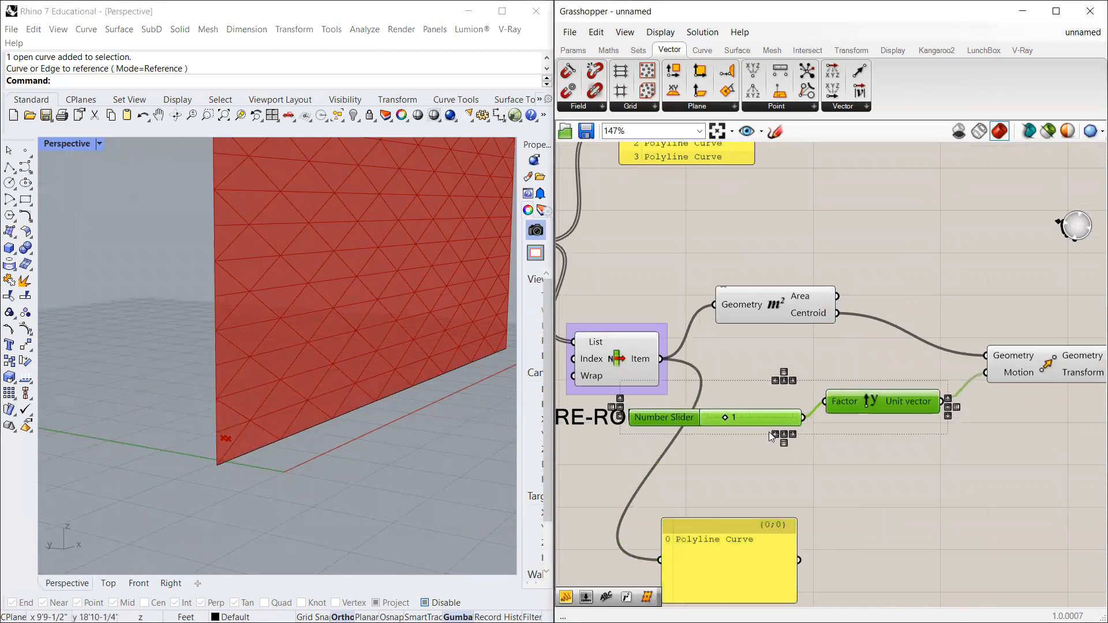
pyautogui.click(910, 445)
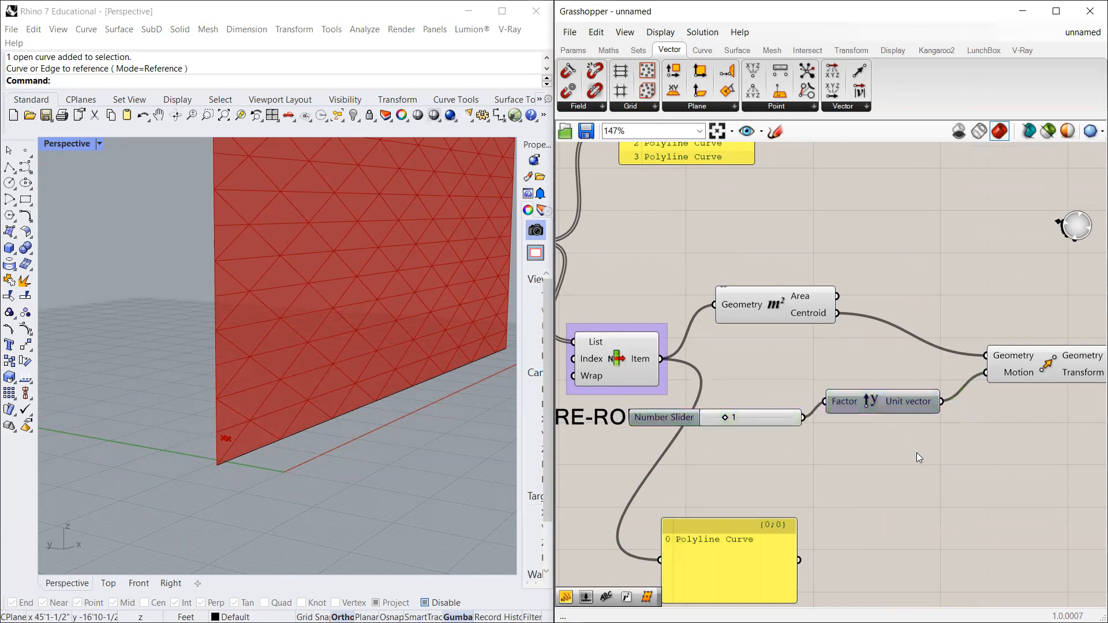
# Step: Move the Unit Y component slightly lower so it lines up with the Number Slider
pyautogui.scroll(-3, 627, 336)
pyautogui.scroll(3, 854, 362)
pyautogui.scroll(-2, 790, 378)
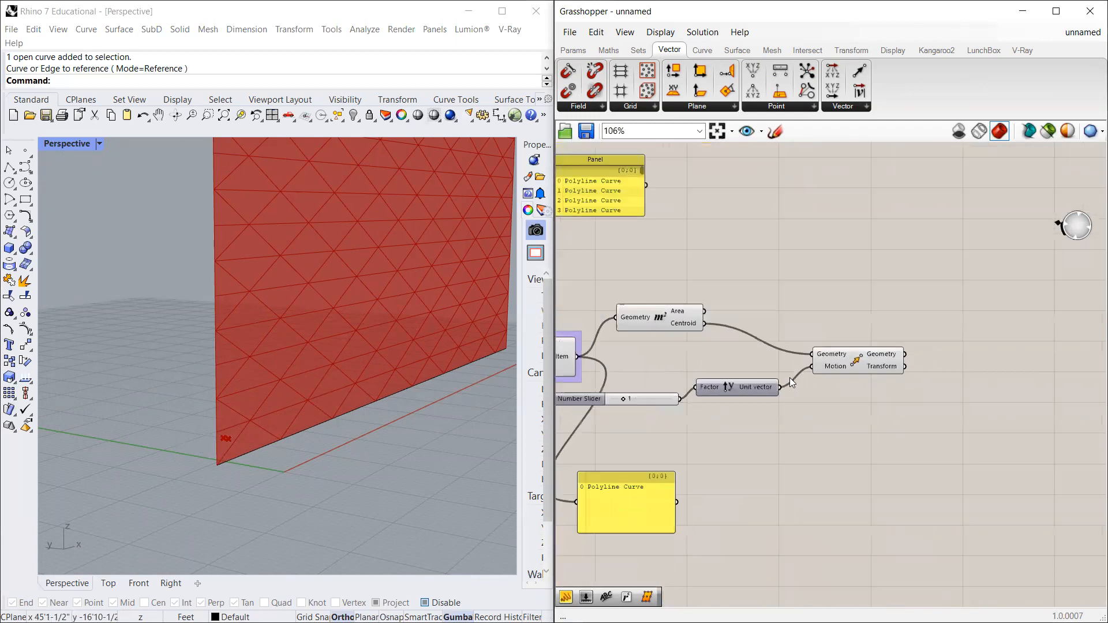
pyautogui.scroll(2, 666, 351)
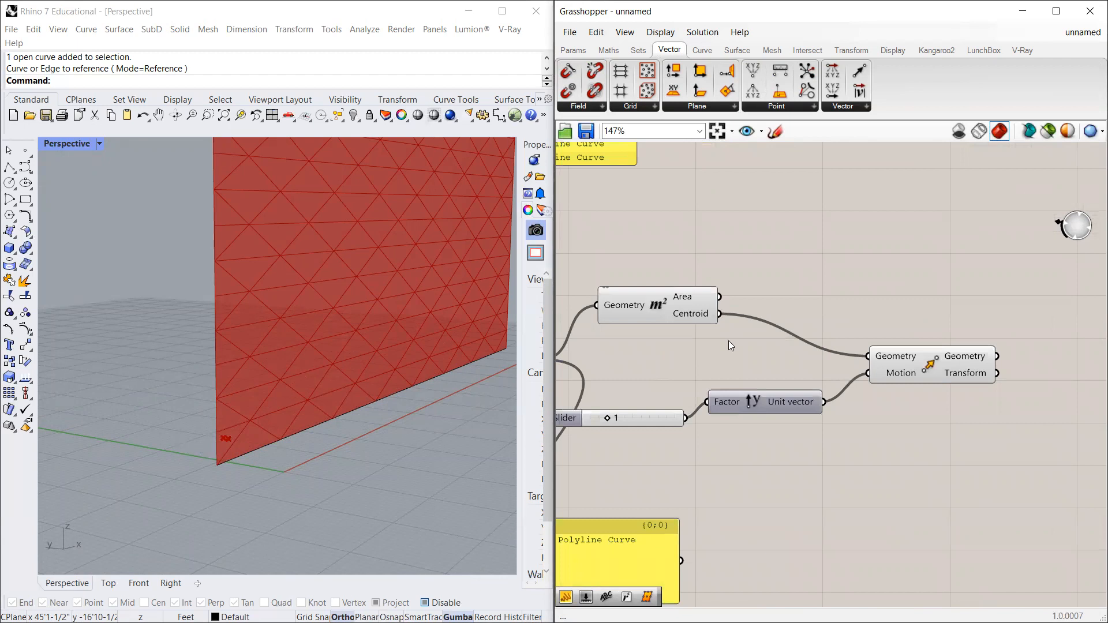
pyautogui.moveTo(760, 411); pyautogui.dragTo(760, 427)
# Step: Add a Reverse vector component and wire it between Unit Y's Unit vector output and Move's Motion input
pyautogui.doubleClick(793, 255)
pyautogui.write('REV')
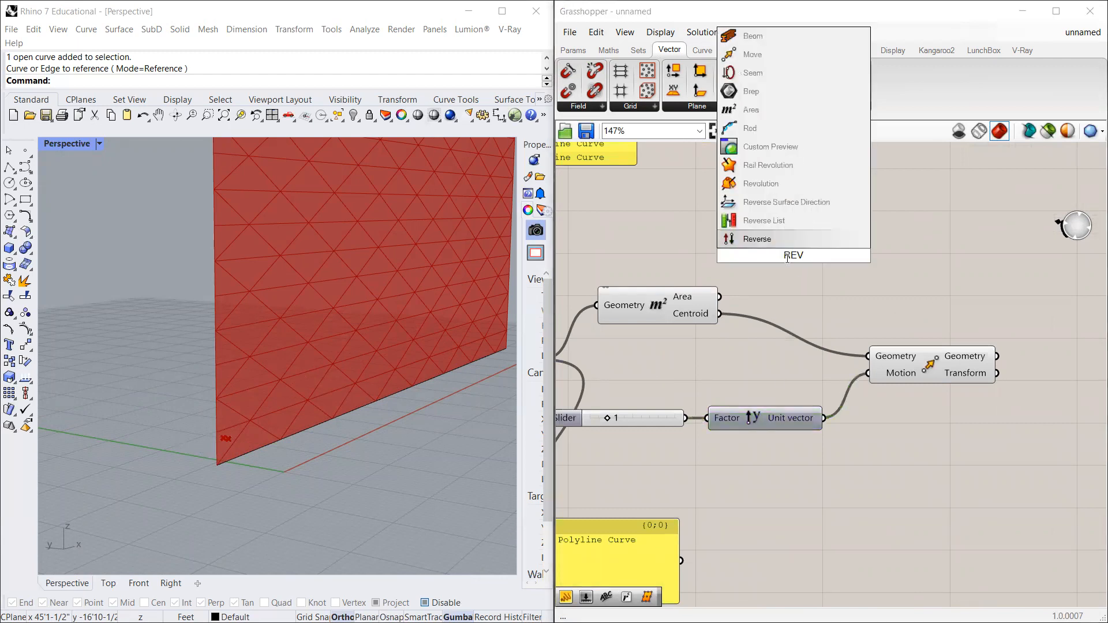
pyautogui.click(750, 239)
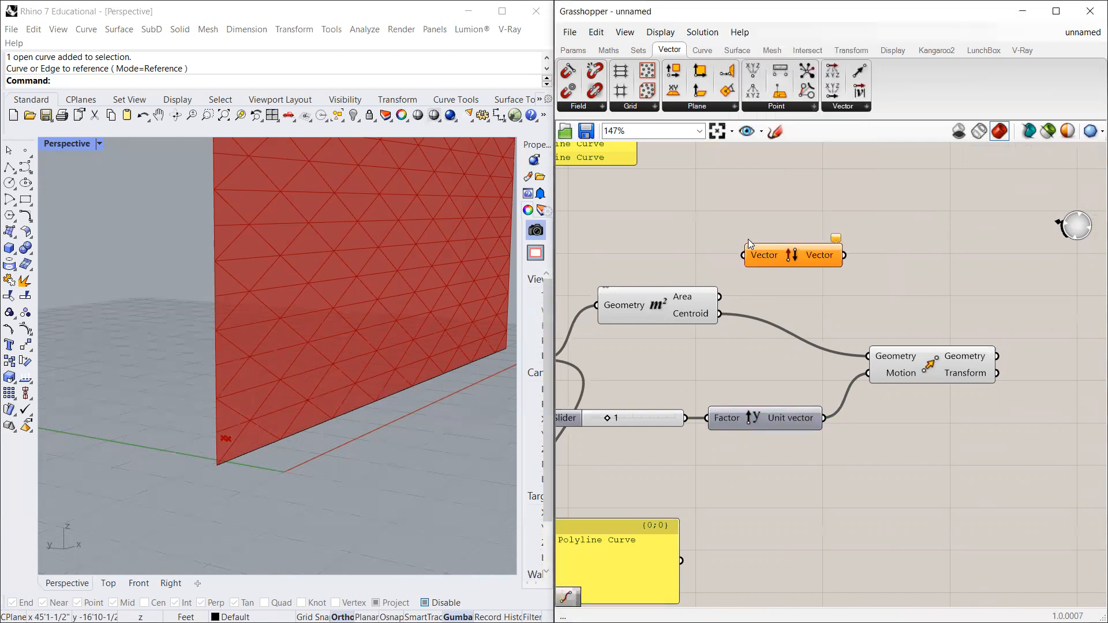
pyautogui.moveTo(797, 254); pyautogui.dragTo(825, 370)
pyautogui.moveTo(857, 441); pyautogui.dragTo(882, 459)
pyautogui.moveTo(824, 418); pyautogui.dragTo(838, 460)
pyautogui.moveTo(903, 375); pyautogui.dragTo(956, 378)
pyautogui.moveTo(940, 460); pyautogui.dragTo(921, 377)
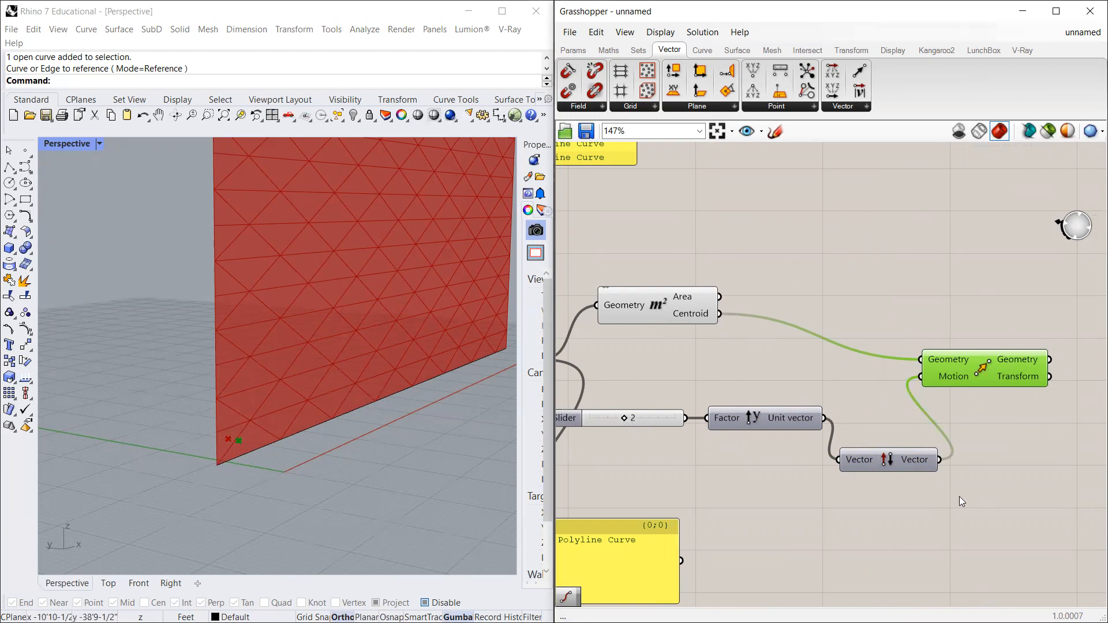
# Step: Delete the Reverse component between Unit Y and Move
pyautogui.click(895, 439)
pyautogui.moveTo(893, 465); pyautogui.dragTo(893, 456)
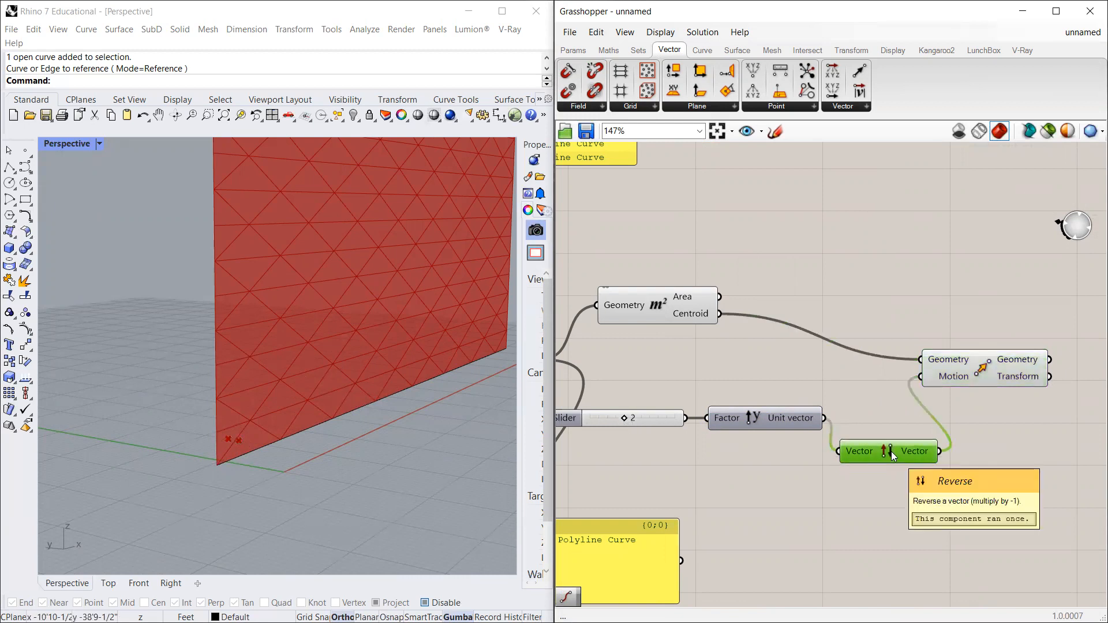
pyautogui.press('Delete')
# Step: Add a Multiplication component after Unit Y, with the unit vector as A and a B value of -1
pyautogui.click(609, 49)
pyautogui.moveTo(660, 81); pyautogui.dragTo(882, 445)
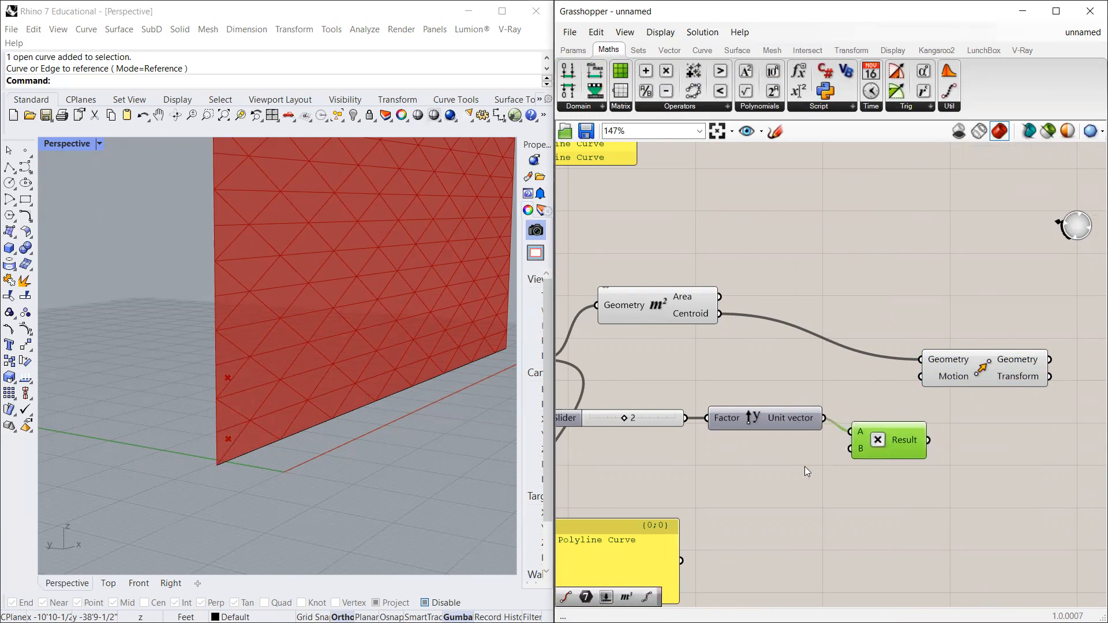
pyautogui.moveTo(861, 455); pyautogui.dragTo(855, 455)
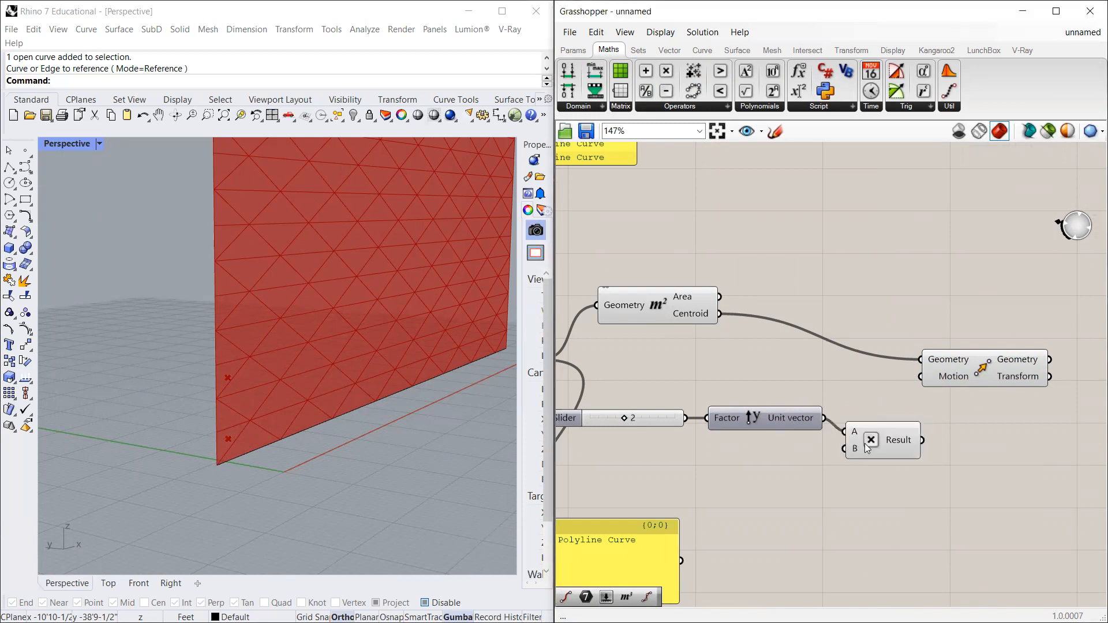
pyautogui.rightClick(855, 450)
pyautogui.moveTo(901, 517)
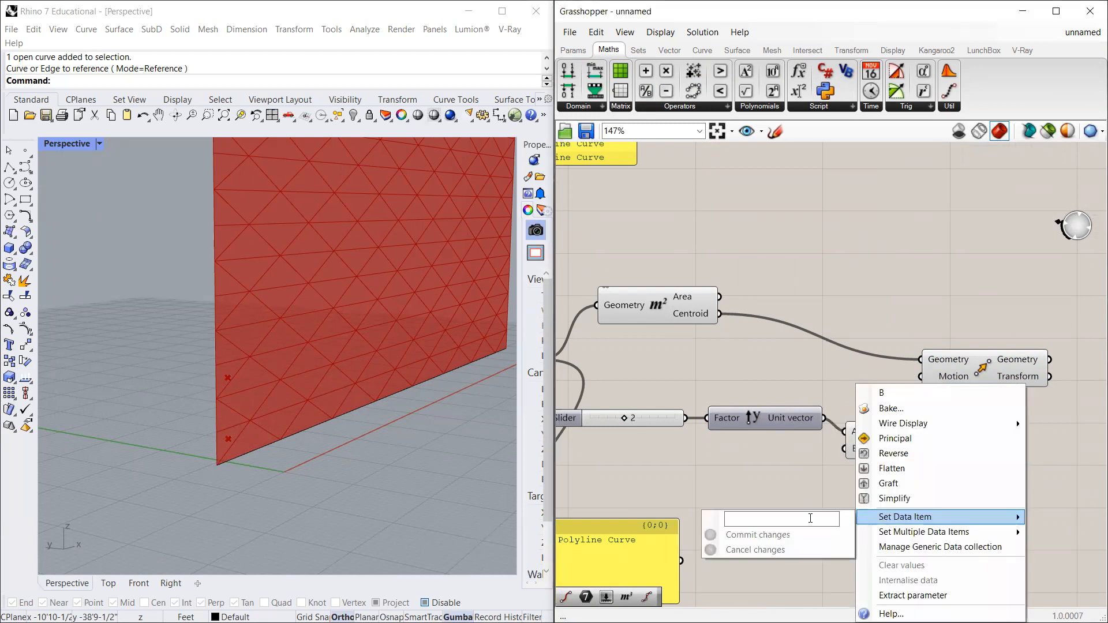
pyautogui.write('-1')
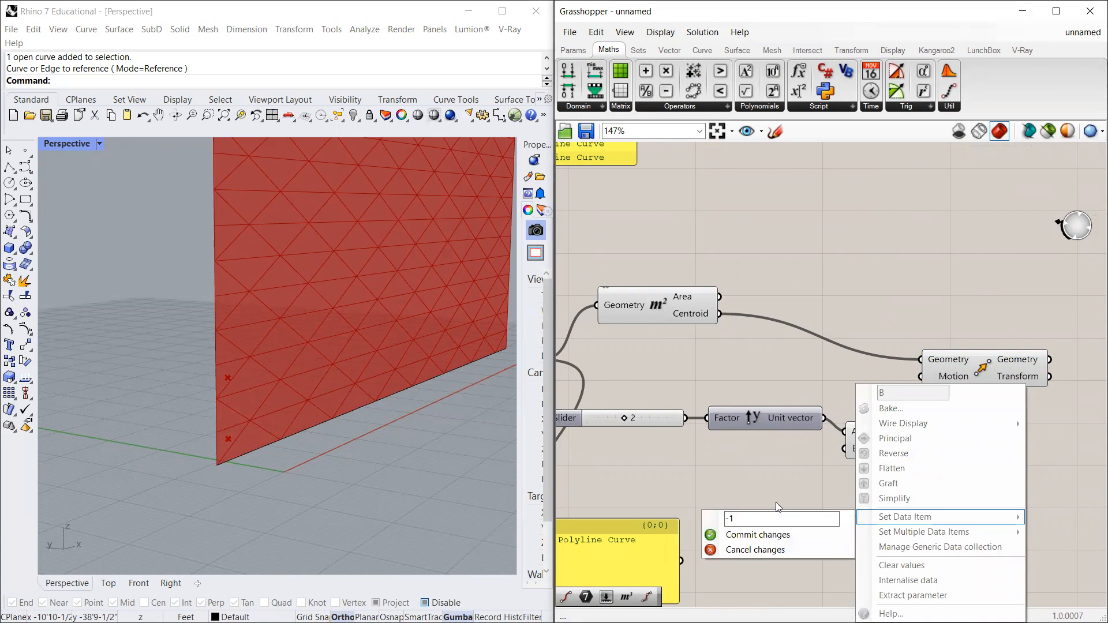
pyautogui.click(756, 535)
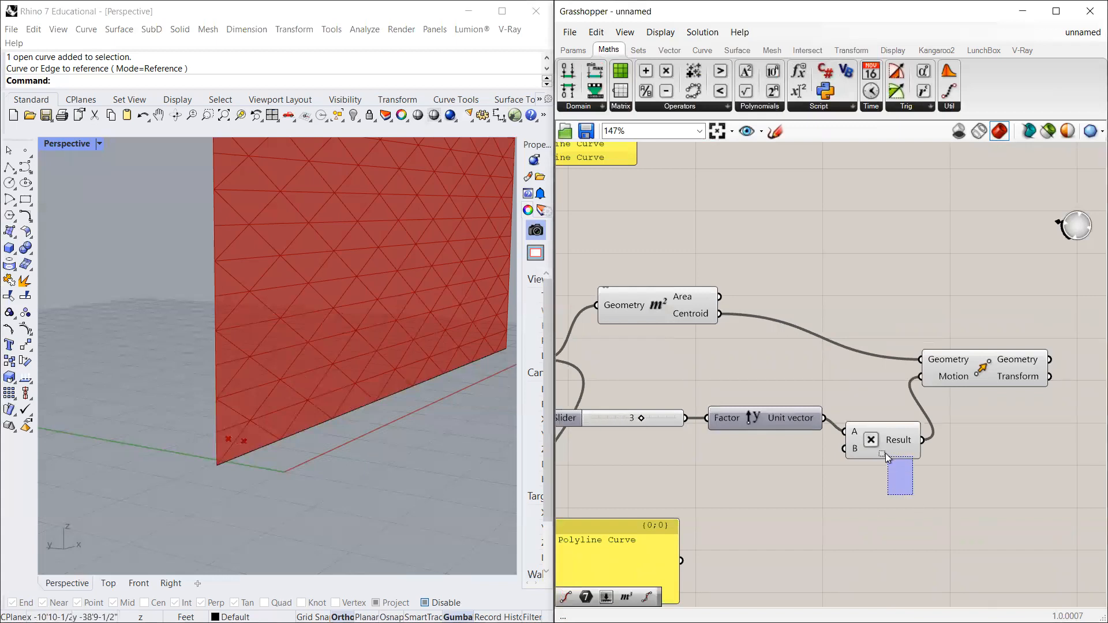
# Step: Delete the Multiplication component and connect Unit Y's Unit vector output directly to Move's Motion input
pyautogui.moveTo(886, 452); pyautogui.dragTo(884, 443)
pyautogui.press('Delete')
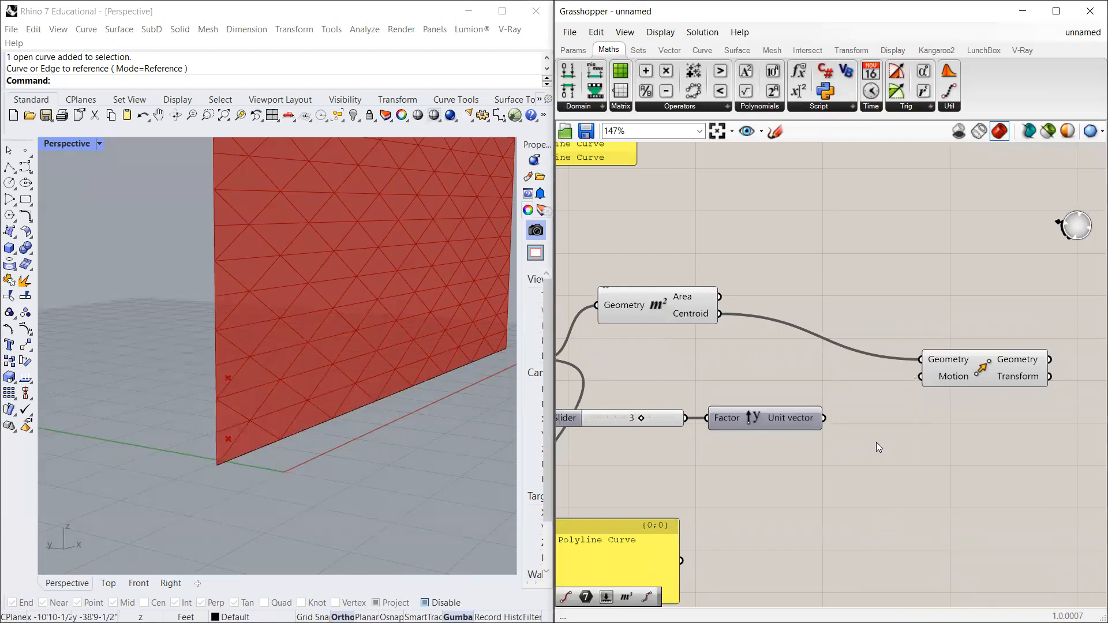
pyautogui.moveTo(826, 420); pyautogui.dragTo(883, 375)
pyautogui.scroll(2, 774, 404)
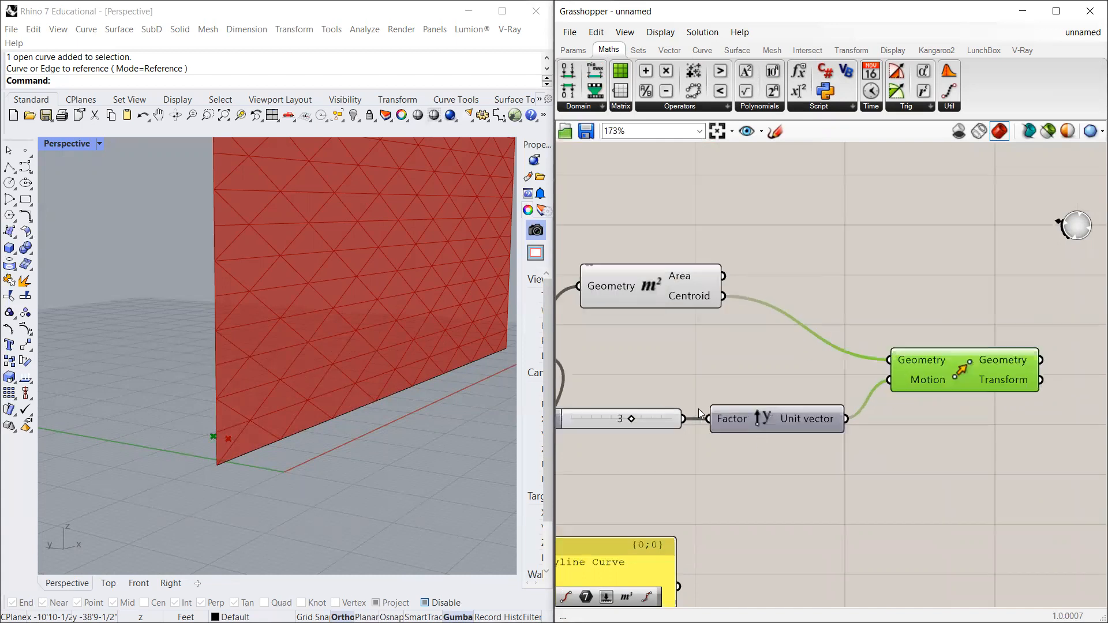
# Step: Set the expression on Move's Motion input to -X so that the Y vector is reversed
pyautogui.rightClick(923, 381)
pyautogui.click(918, 277)
pyautogui.click(926, 377)
pyautogui.rightClick(926, 378)
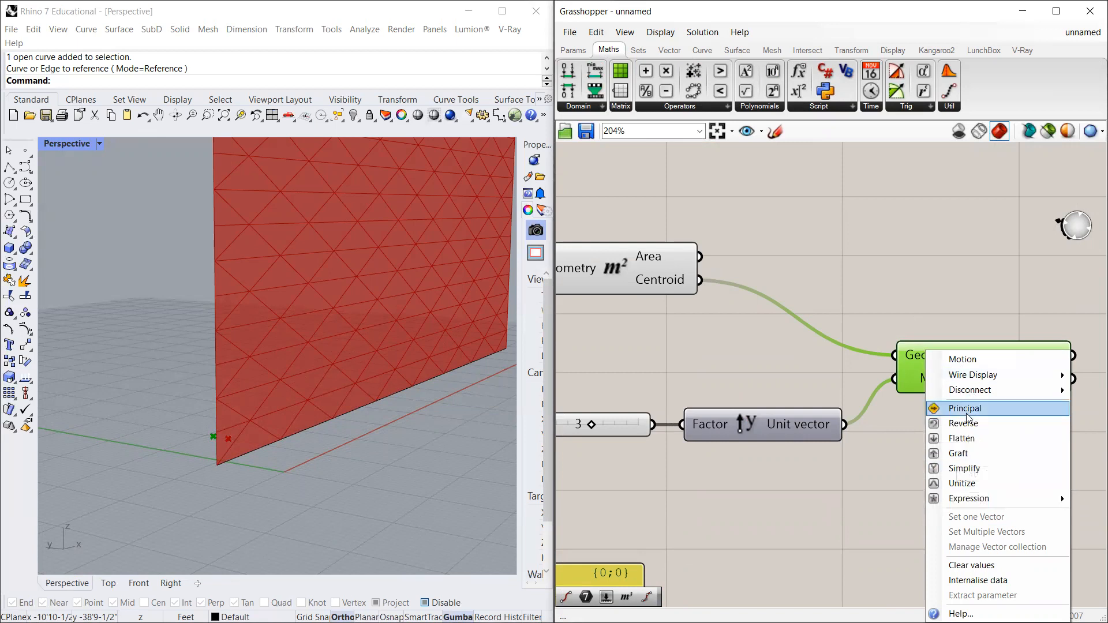
pyautogui.moveTo(1001, 498)
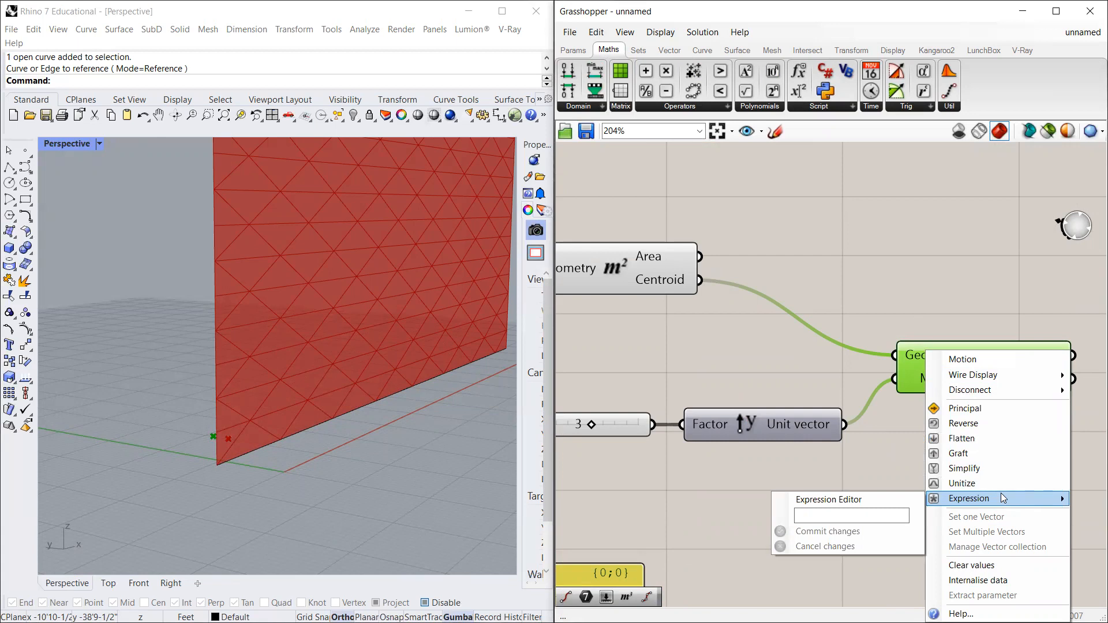
pyautogui.click(870, 515)
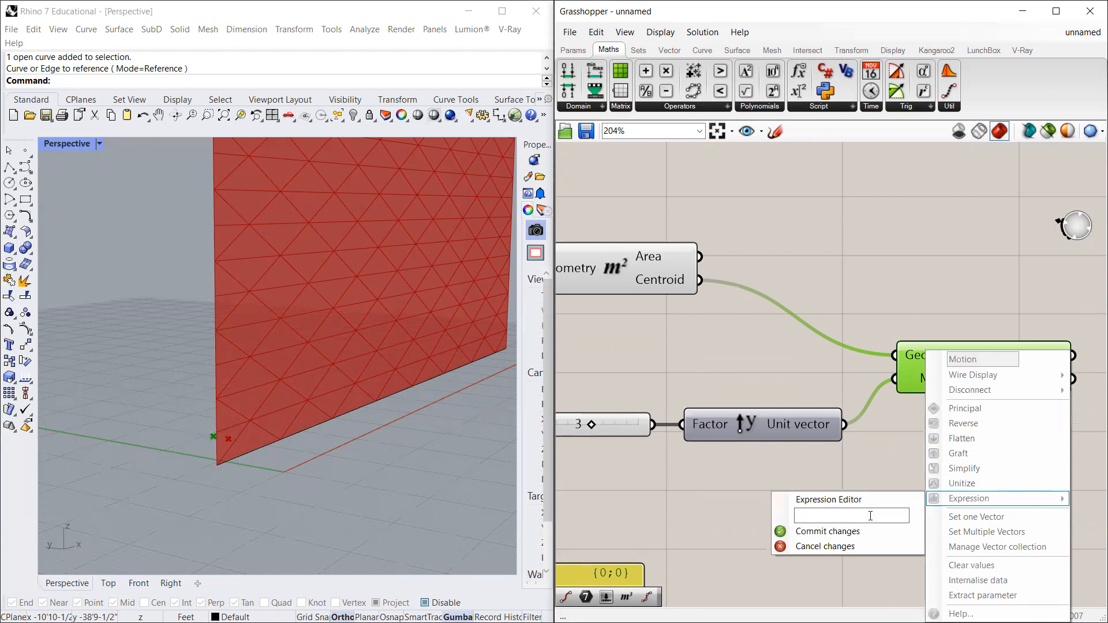
pyautogui.write('-X')
pyautogui.press('BackSpace')
pyautogui.click(820, 531)
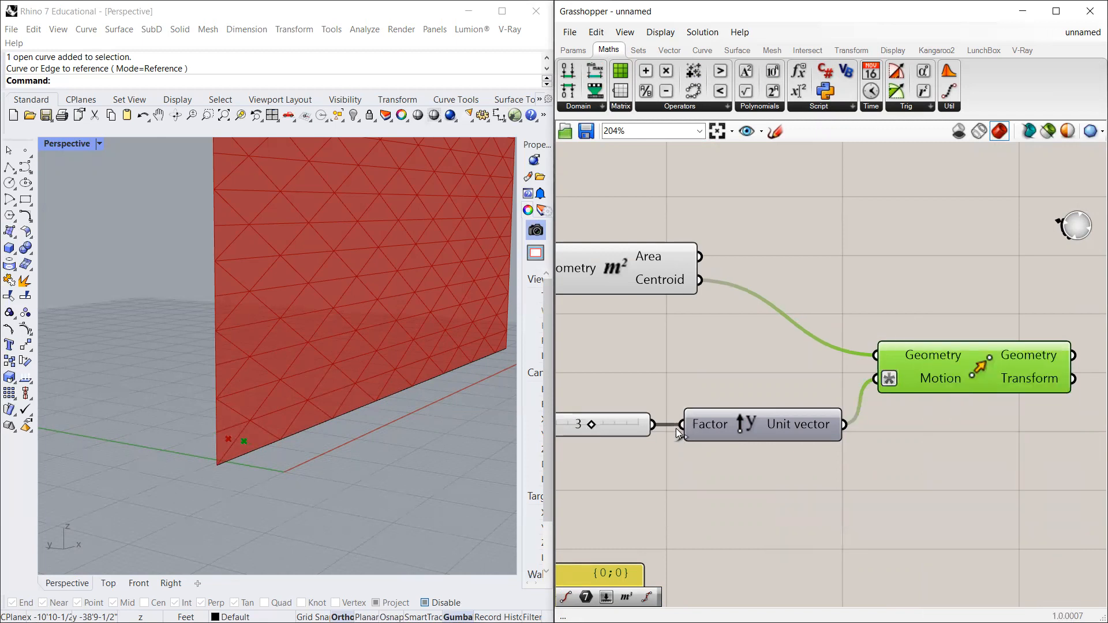
# Step: Change the number slider feeding Unit Y to floating-point rounding and set its value to 2.919
pyautogui.moveTo(730, 421); pyautogui.dragTo(728, 418)
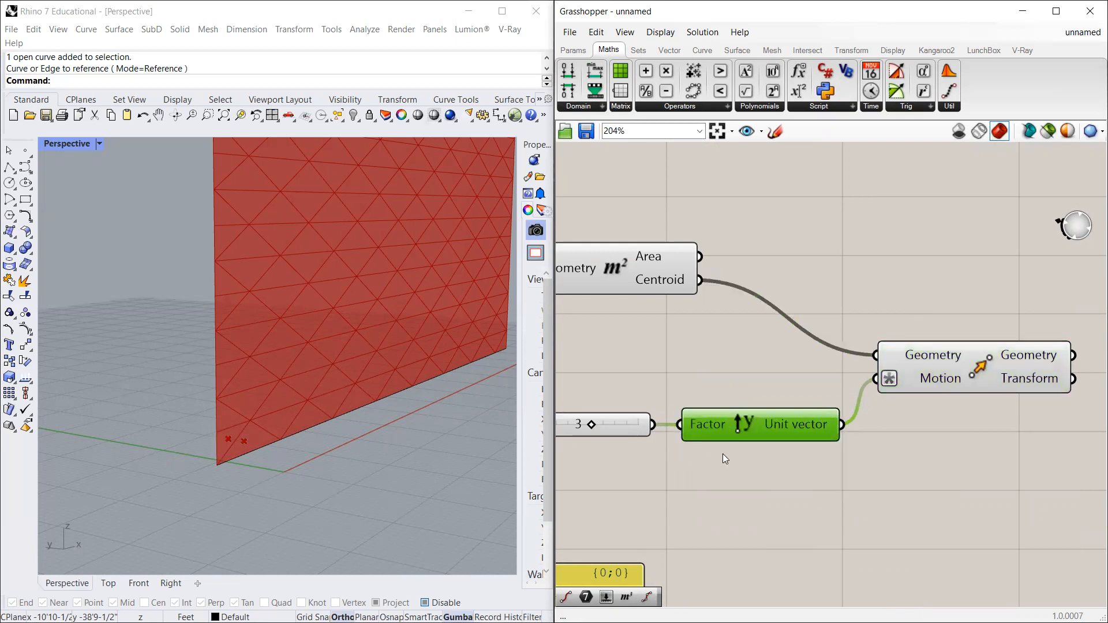
pyautogui.moveTo(590, 425)
pyautogui.mouseDown()
pyautogui.moveTo(629, 429)
pyautogui.moveTo(594, 425)
pyautogui.moveTo(610, 427)
pyautogui.mouseUp()
pyautogui.moveTo(565, 438); pyautogui.dragTo(630, 426, button='right')
pyautogui.scroll(-3, 758, 434)
pyautogui.scroll(3, 609, 423)
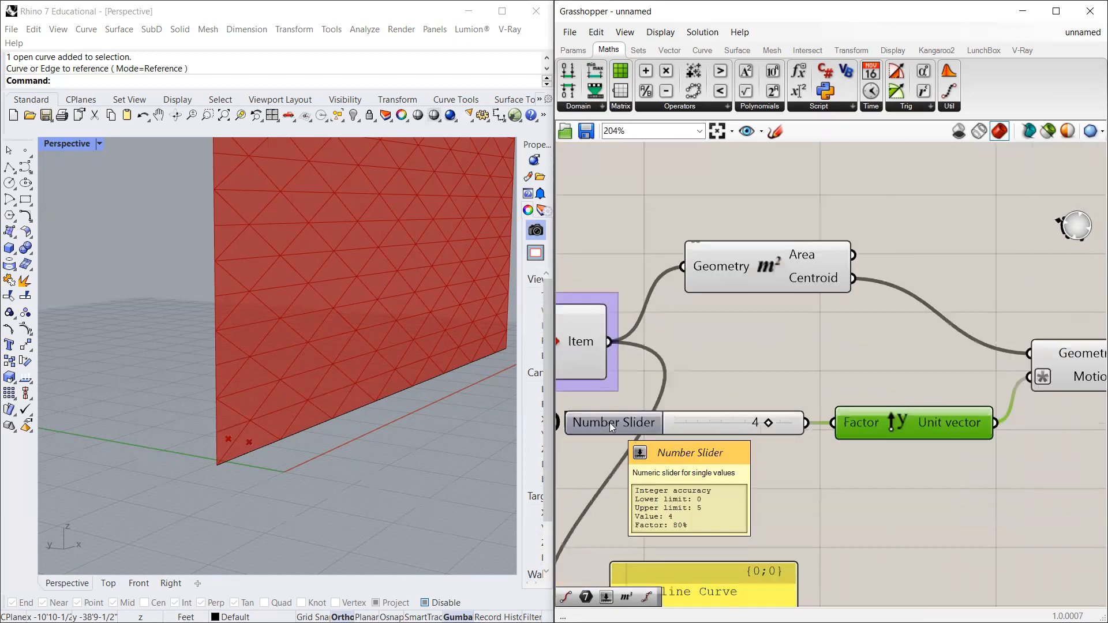
pyautogui.doubleClick(610, 423)
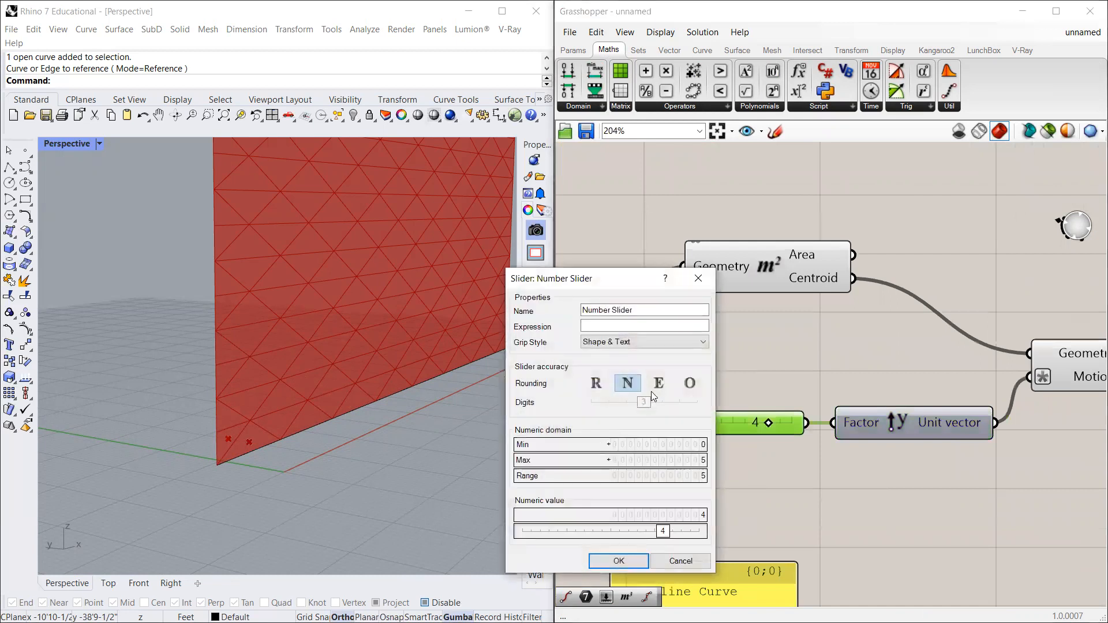
pyautogui.click(598, 384)
pyautogui.click(618, 561)
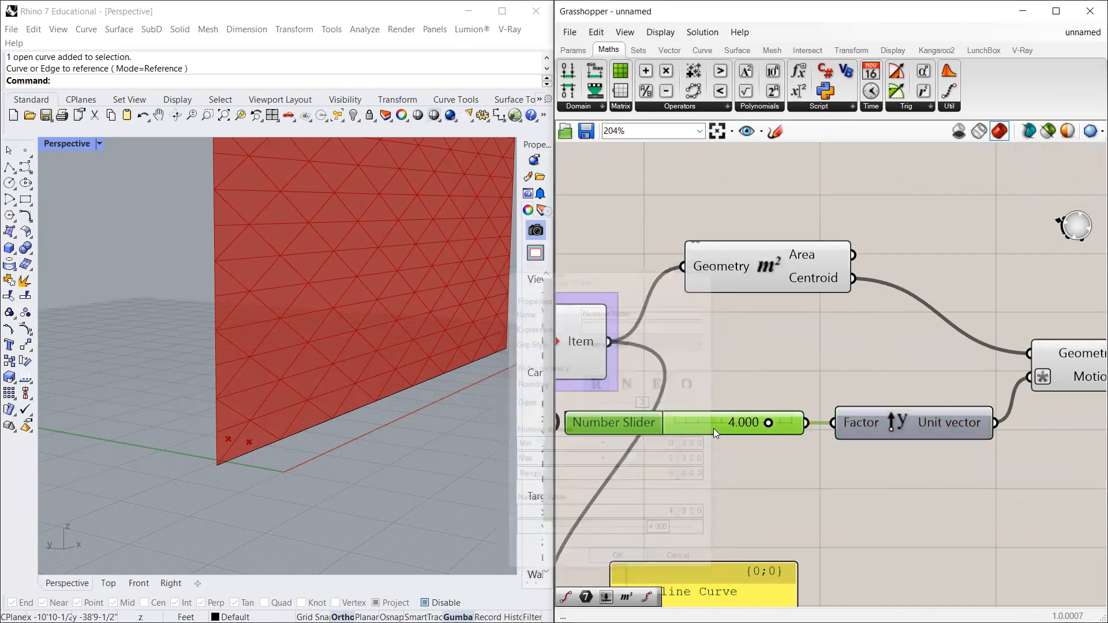
pyautogui.moveTo(768, 423); pyautogui.dragTo(743, 424)
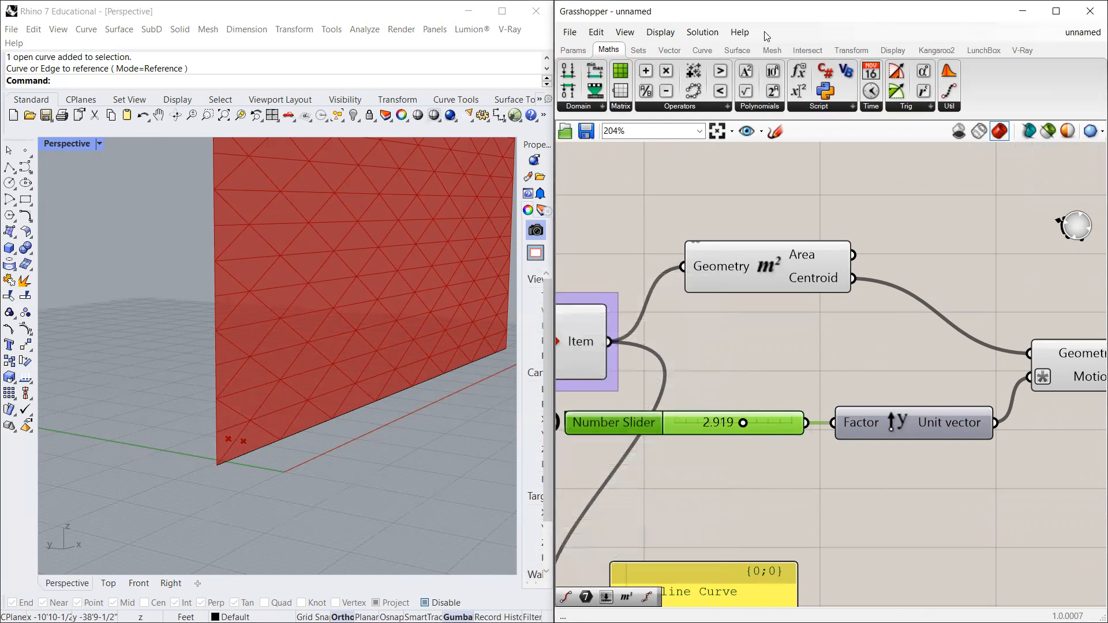
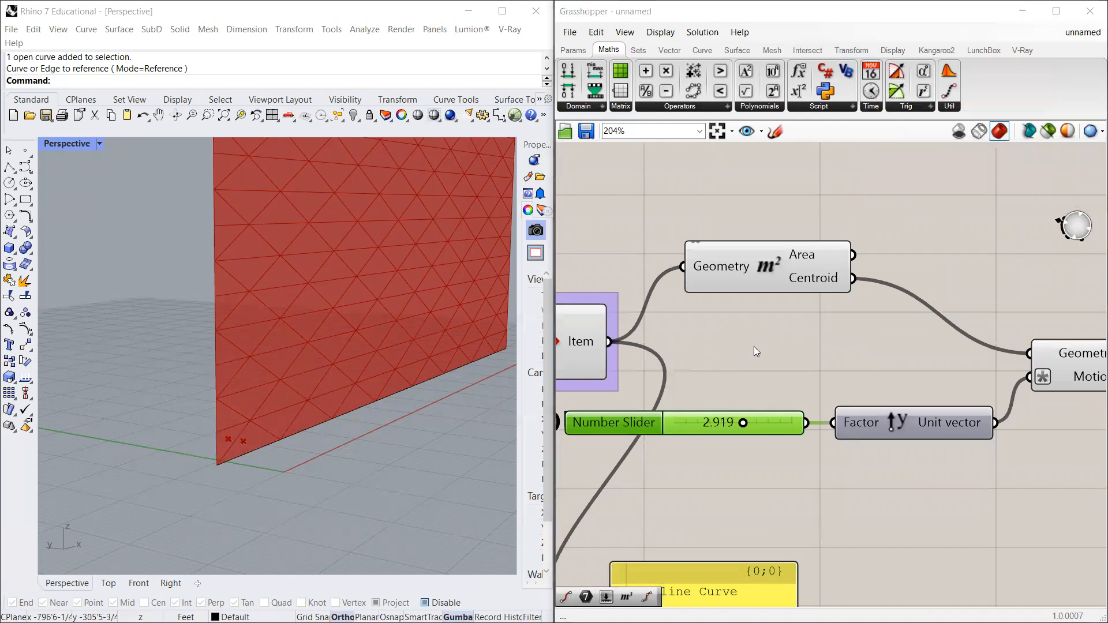
# Step: Set the number slider to 4.123 and line it up beside the Unit Y component
pyautogui.moveTo(658, 427); pyautogui.dragTo(657, 437)
pyautogui.moveTo(752, 434); pyautogui.dragTo(771, 448)
pyautogui.scroll(-3, 863, 424)
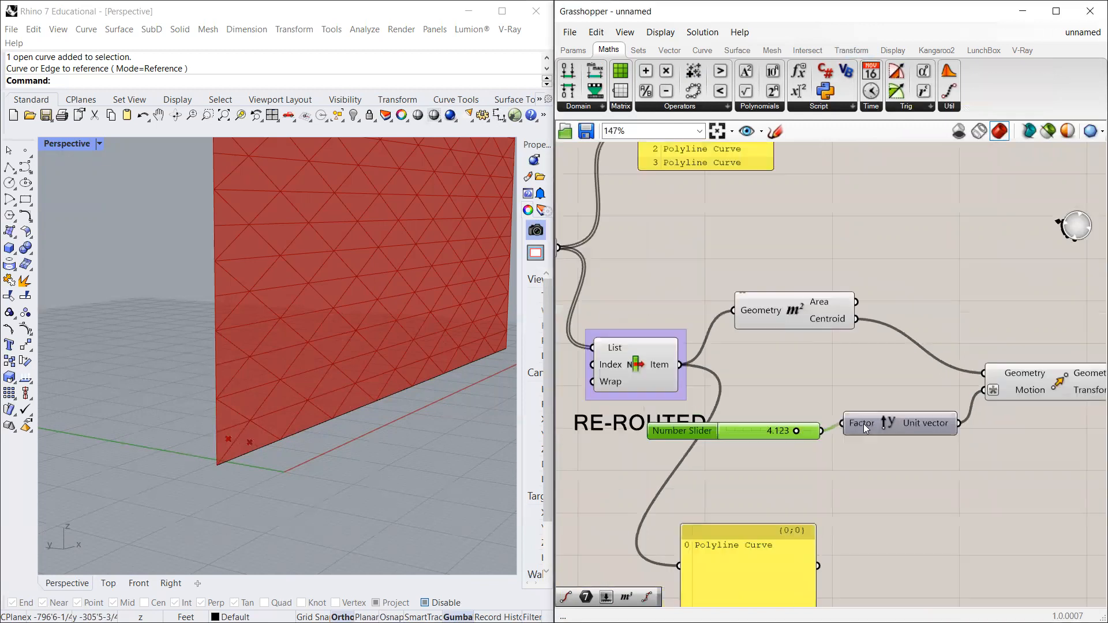
pyautogui.scroll(3, 935, 423)
pyautogui.click(908, 431)
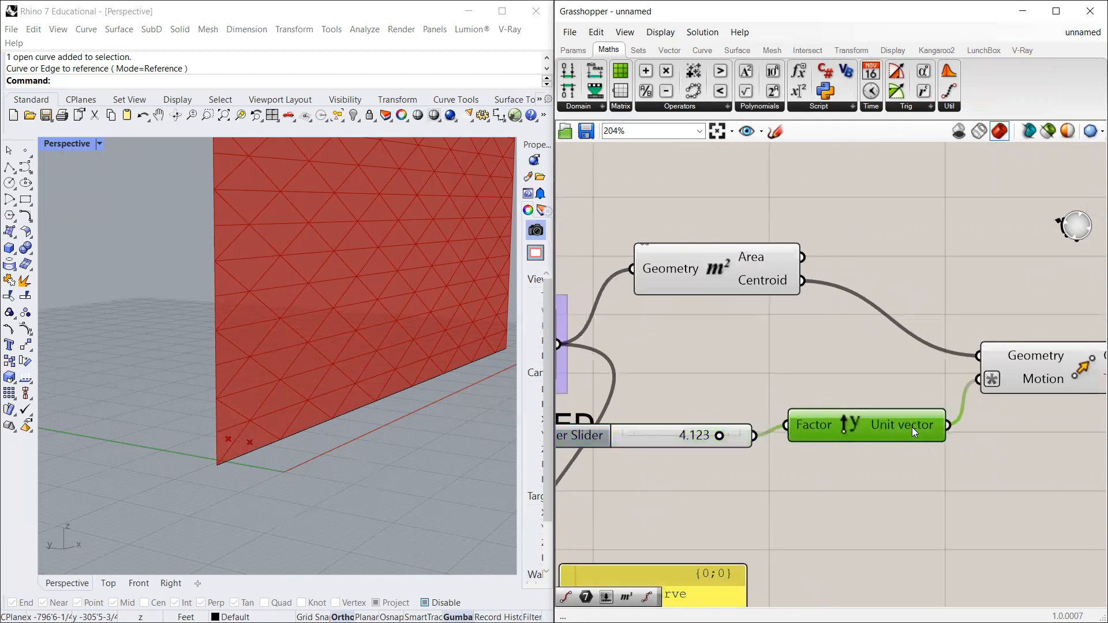
pyautogui.scroll(-2, 853, 435)
pyautogui.scroll(-1, 826, 425)
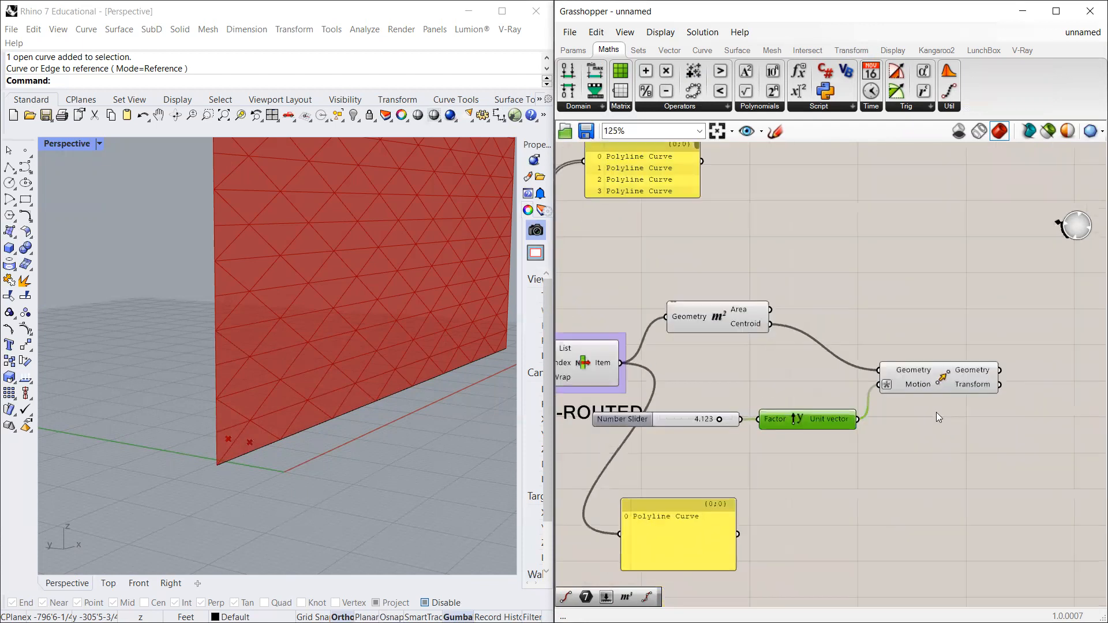
# Step: Reposition the panel listing the single polyline curve closer beneath the number slider
pyautogui.scroll(-2, 931, 373)
pyautogui.moveTo(745, 471)
pyautogui.mouseDown()
pyautogui.moveTo(798, 447)
pyautogui.moveTo(764, 466)
pyautogui.mouseUp()
pyautogui.scroll(2, 945, 413)
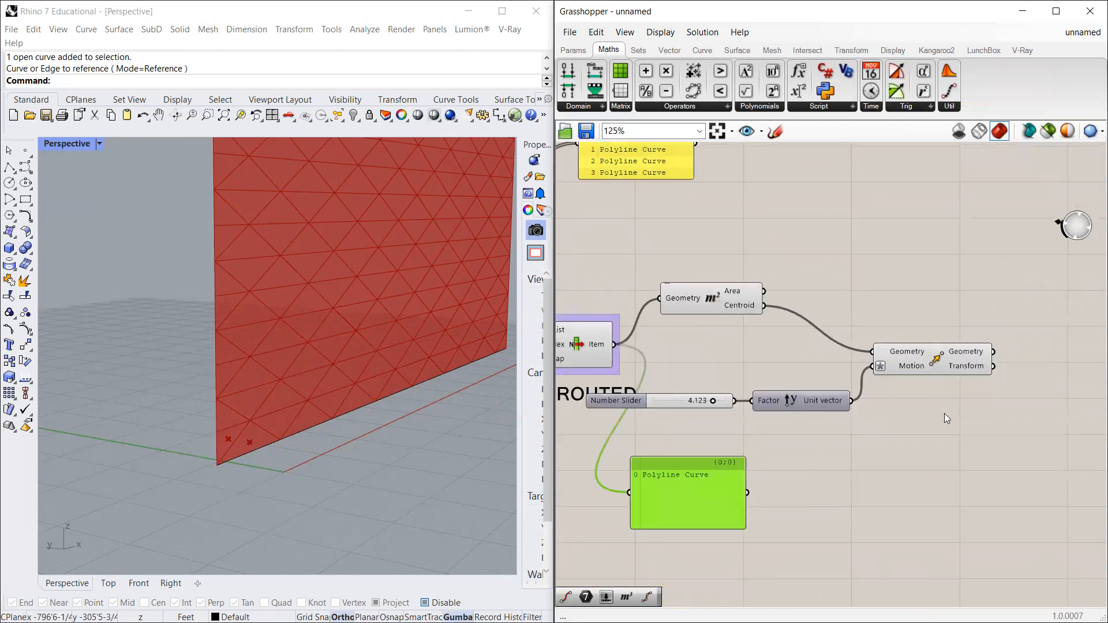
# Step: Set the number slider feeding Unit Y's Factor to 2.649
pyautogui.scroll(3, 857, 402)
pyautogui.scroll(-1, 702, 392)
pyautogui.moveTo(623, 410); pyautogui.dragTo(702, 399, button='right')
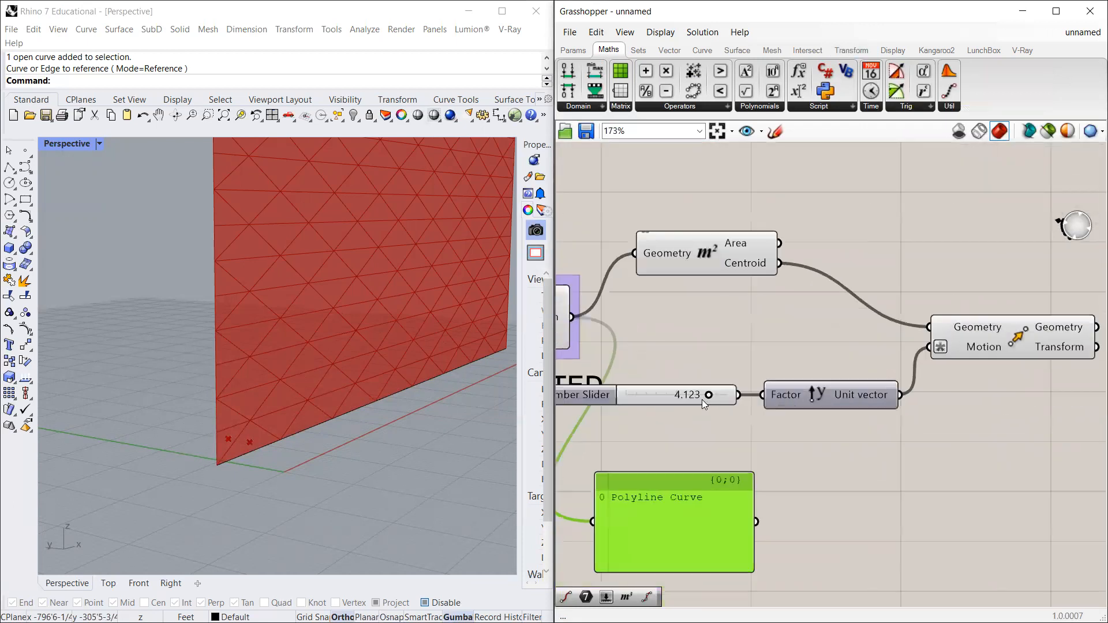
pyautogui.moveTo(711, 399); pyautogui.dragTo(681, 398)
pyautogui.scroll(-3, 733, 345)
pyautogui.scroll(3, 768, 337)
pyautogui.scroll(8, 267, 478)
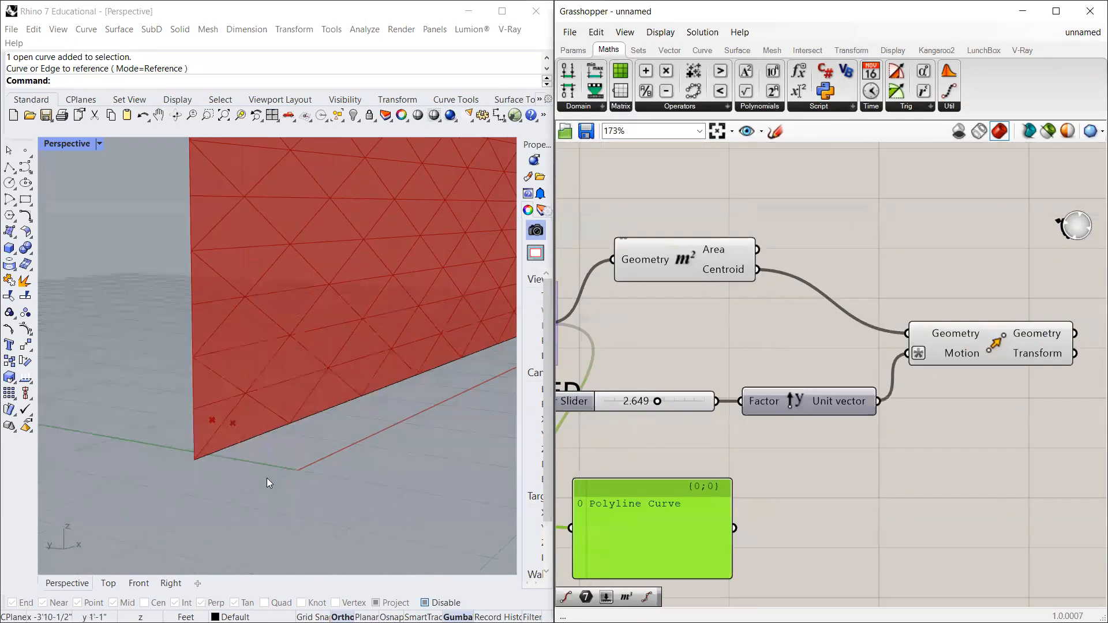
pyautogui.scroll(2, 227, 433)
pyautogui.moveTo(255, 400); pyautogui.dragTo(293, 399, button='right')
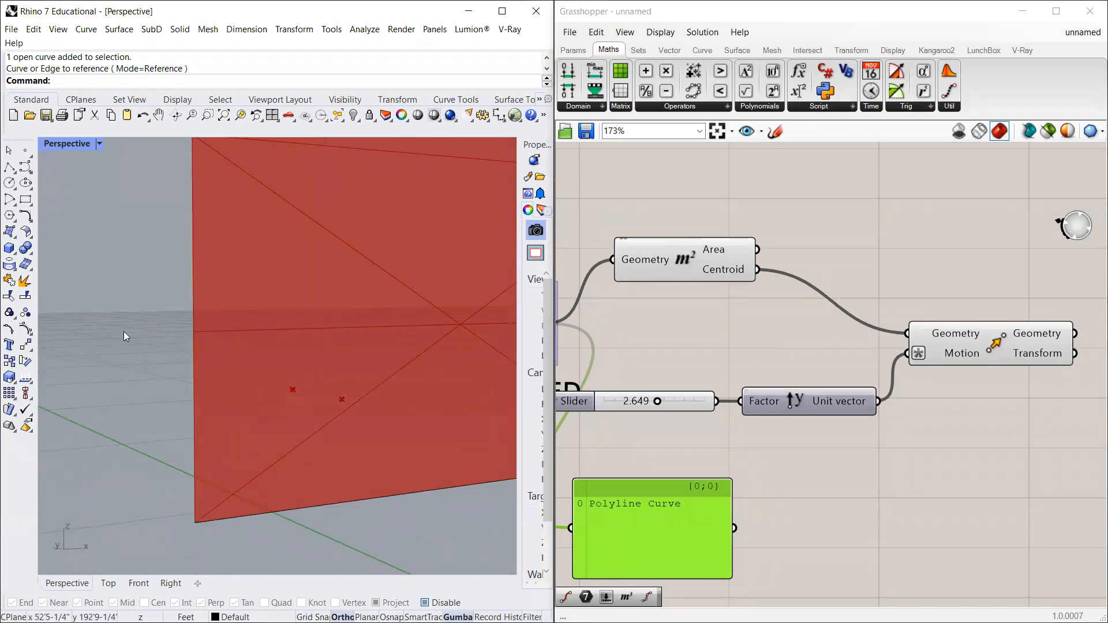
pyautogui.click(624, 37)
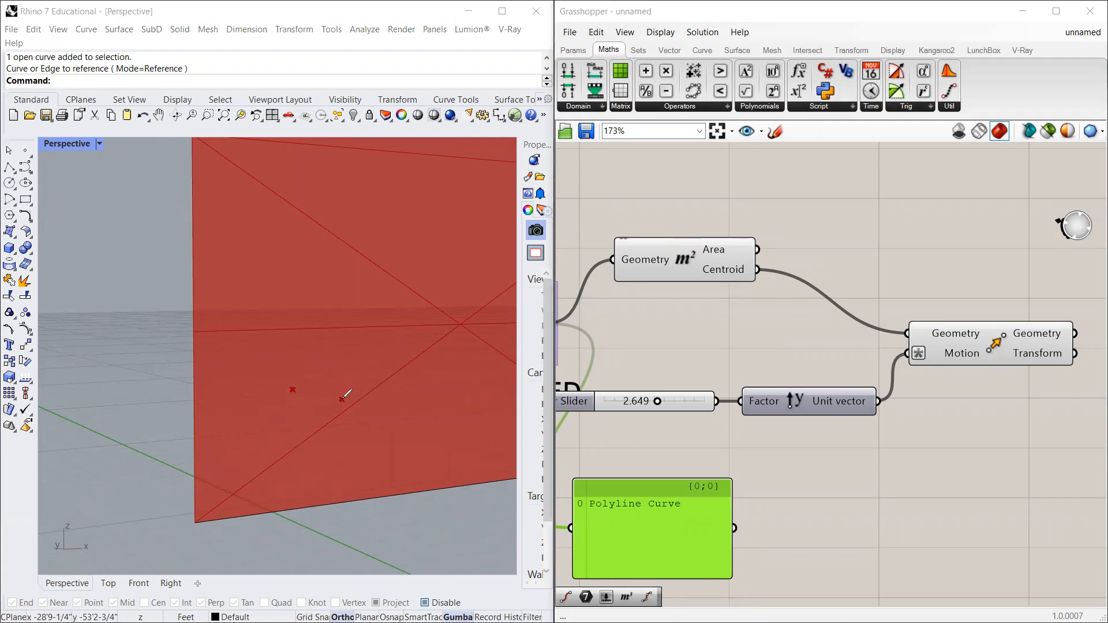
pyautogui.moveTo(457, 325); pyautogui.dragTo(345, 393)
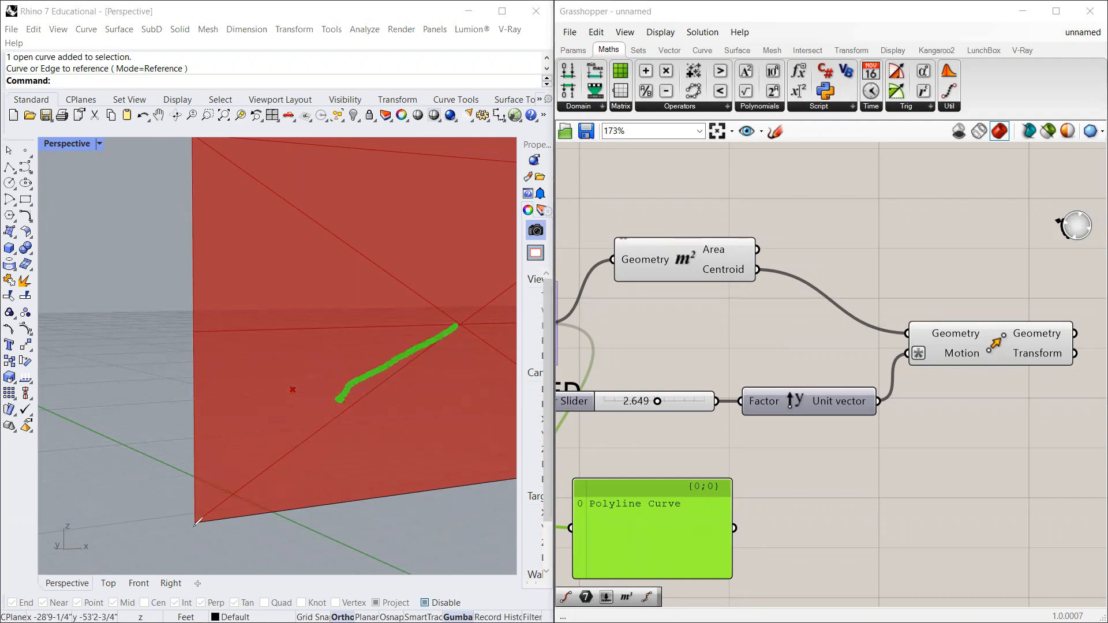
pyautogui.moveTo(196, 521); pyautogui.dragTo(344, 388)
pyautogui.moveTo(460, 326); pyautogui.dragTo(199, 520)
pyautogui.moveTo(199, 333)
pyautogui.mouseDown()
pyautogui.moveTo(322, 390)
pyautogui.moveTo(215, 495)
pyautogui.moveTo(196, 460)
pyautogui.mouseUp()
pyautogui.moveTo(188, 375)
pyautogui.mouseDown()
pyautogui.moveTo(187, 337)
pyautogui.moveTo(456, 327)
pyautogui.moveTo(338, 375)
pyautogui.moveTo(177, 318)
pyautogui.mouseUp()
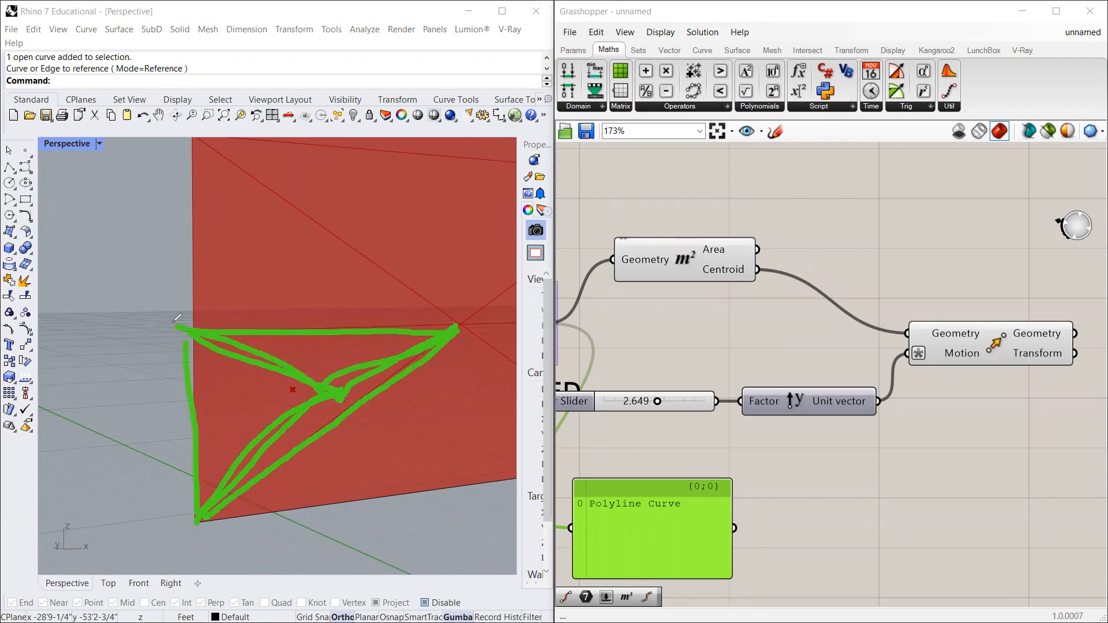
pyautogui.moveTo(329, 383); pyautogui.dragTo(349, 380)
pyautogui.click(732, 123)
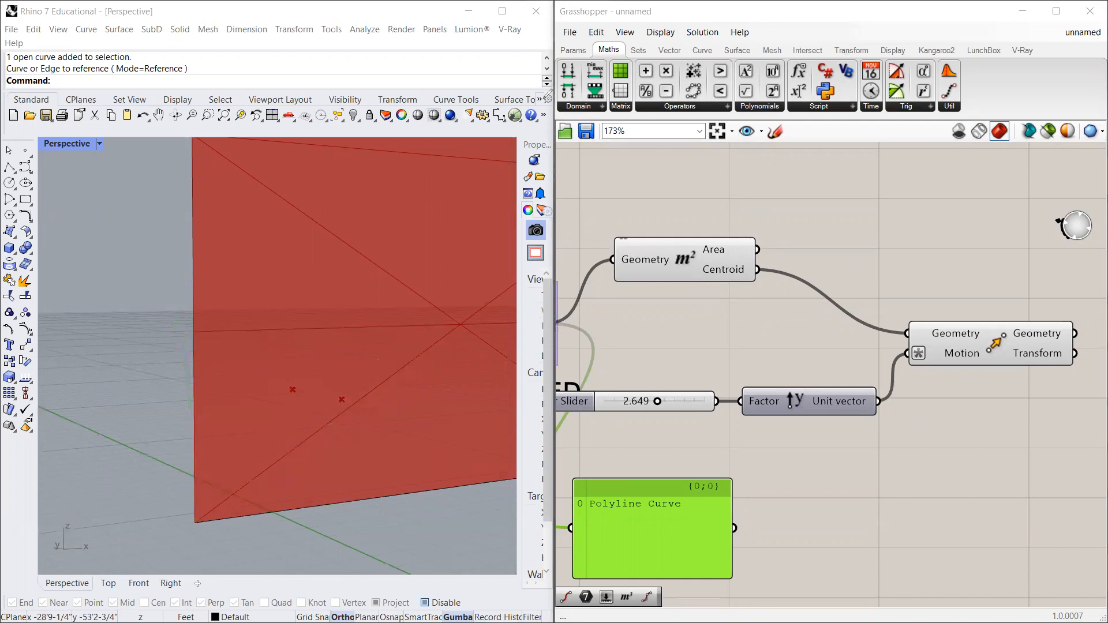
# Step: Select the List Item component and examine the outline of the isolated triangular panel in the viewport
pyautogui.moveTo(842, 280); pyautogui.dragTo(1097, 343, button='right')
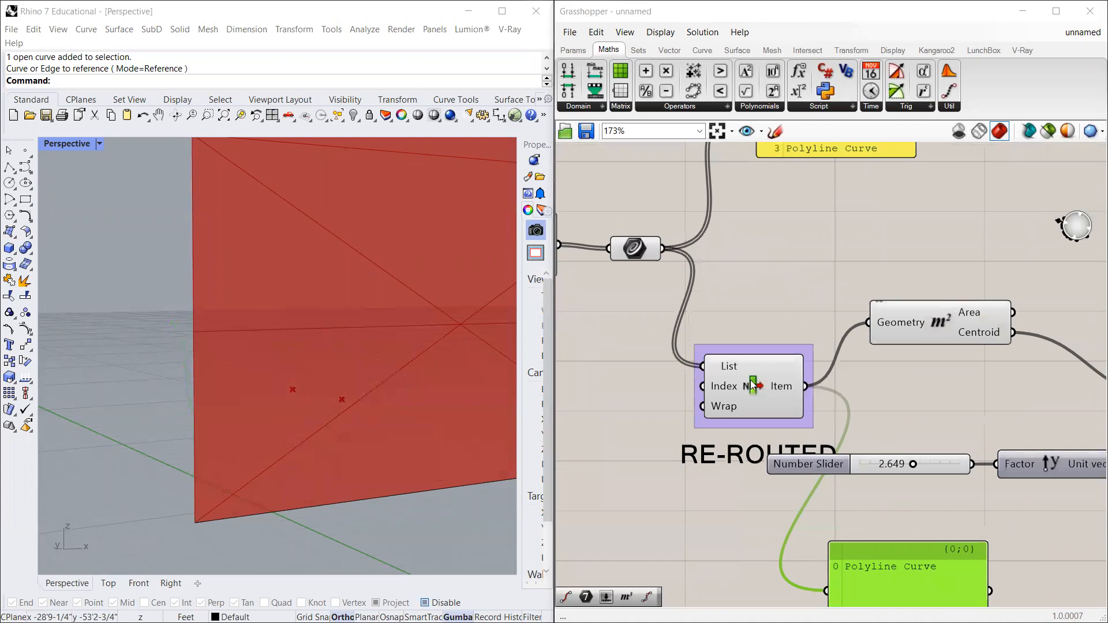
pyautogui.click(799, 309)
pyautogui.scroll(-1, 799, 309)
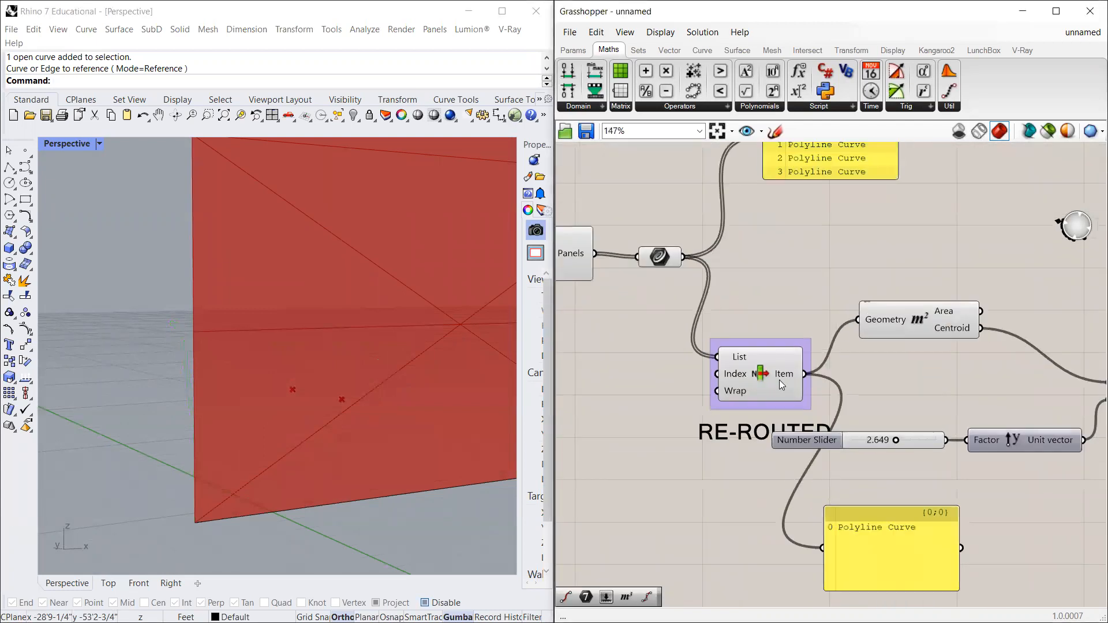
pyautogui.moveTo(771, 382); pyautogui.dragTo(762, 380)
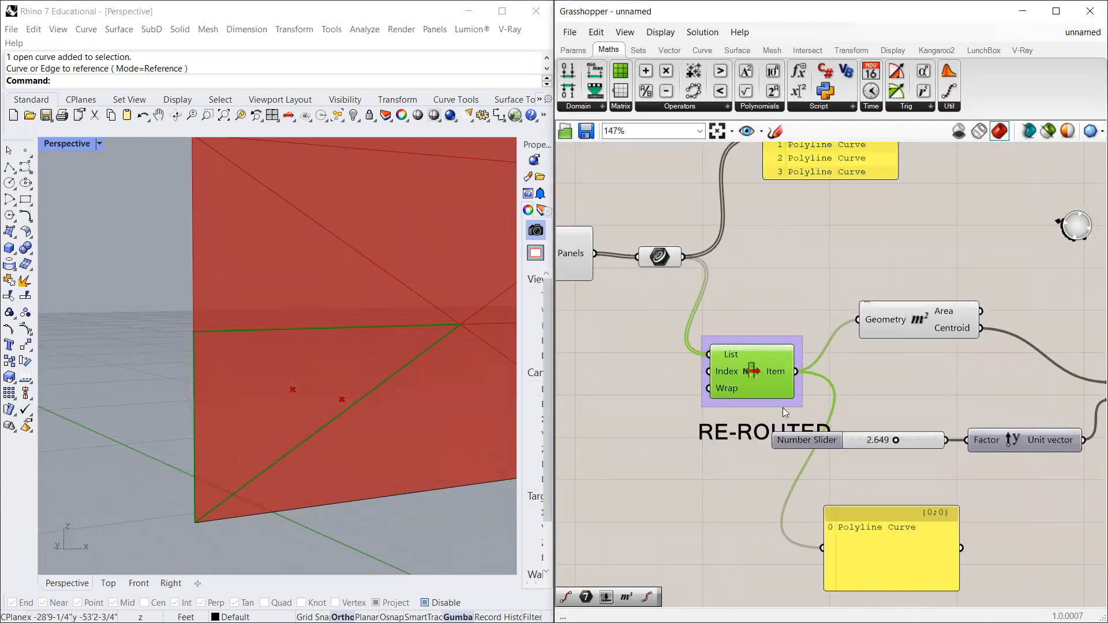
pyautogui.moveTo(858, 527); pyautogui.dragTo(858, 528)
pyautogui.moveTo(732, 356); pyautogui.dragTo(729, 363)
pyautogui.scroll(-3, 692, 317)
pyautogui.scroll(3, 799, 366)
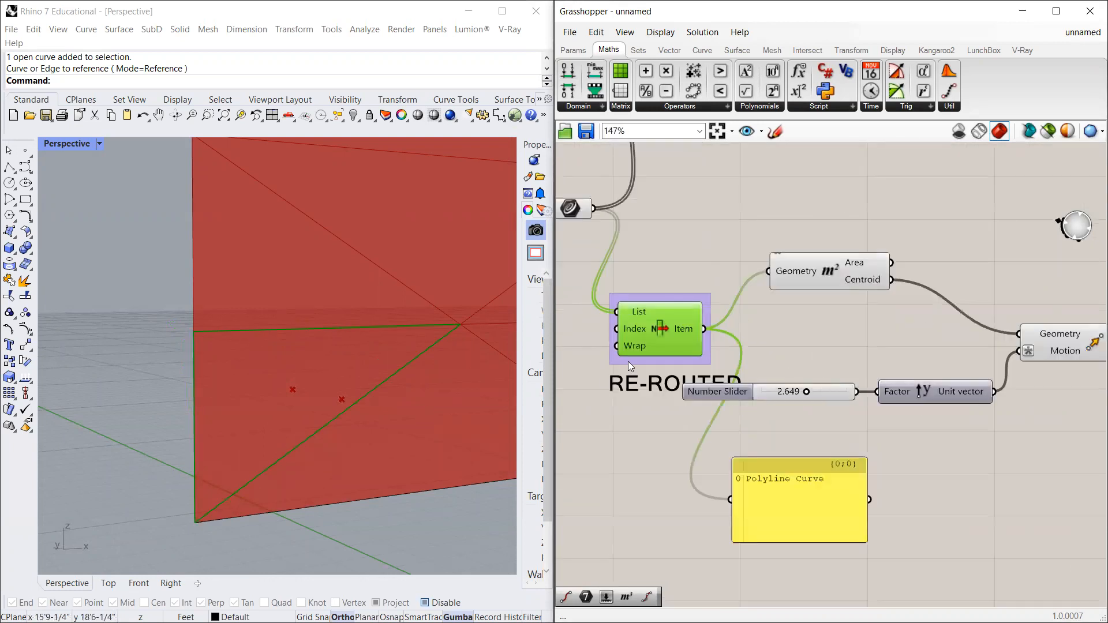
pyautogui.scroll(-1, 618, 369)
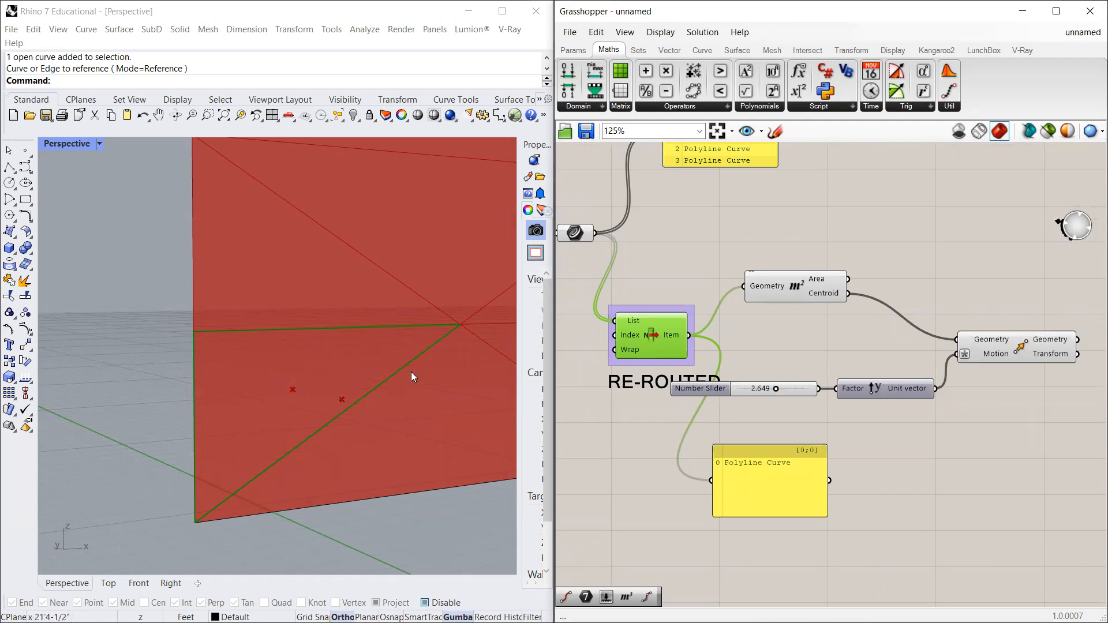
# Step: Nudge the List Item component up from the RE-ROUTED label while checking its triangle against the two centroid points
pyautogui.moveTo(383, 370); pyautogui.dragTo(340, 363, button='right')
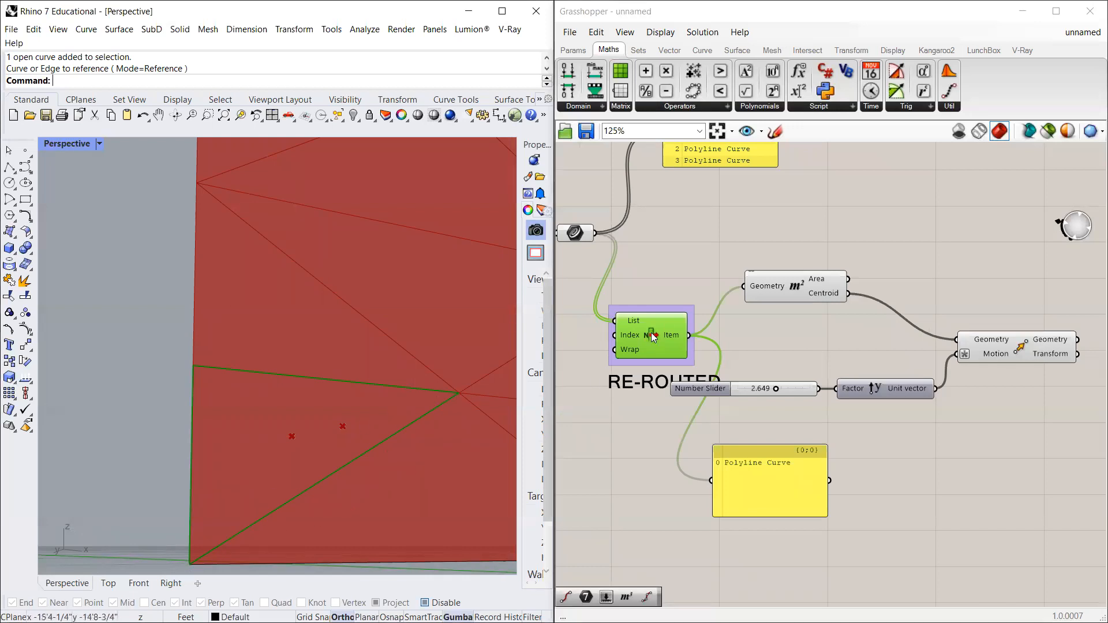
pyautogui.moveTo(654, 338); pyautogui.dragTo(658, 333)
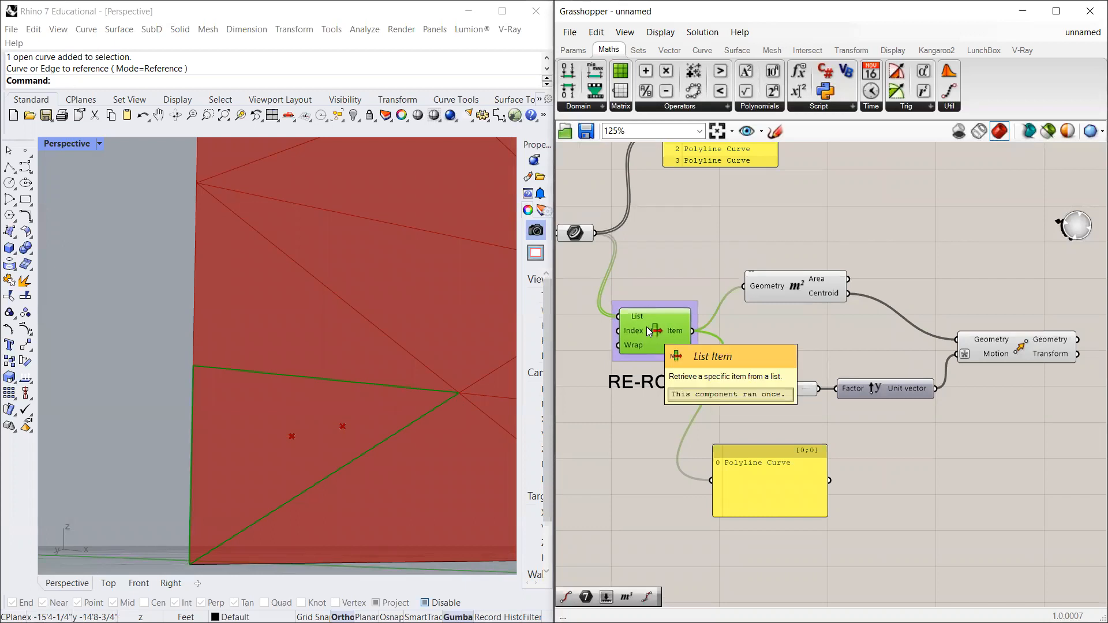
pyautogui.moveTo(646, 326); pyautogui.dragTo(647, 319)
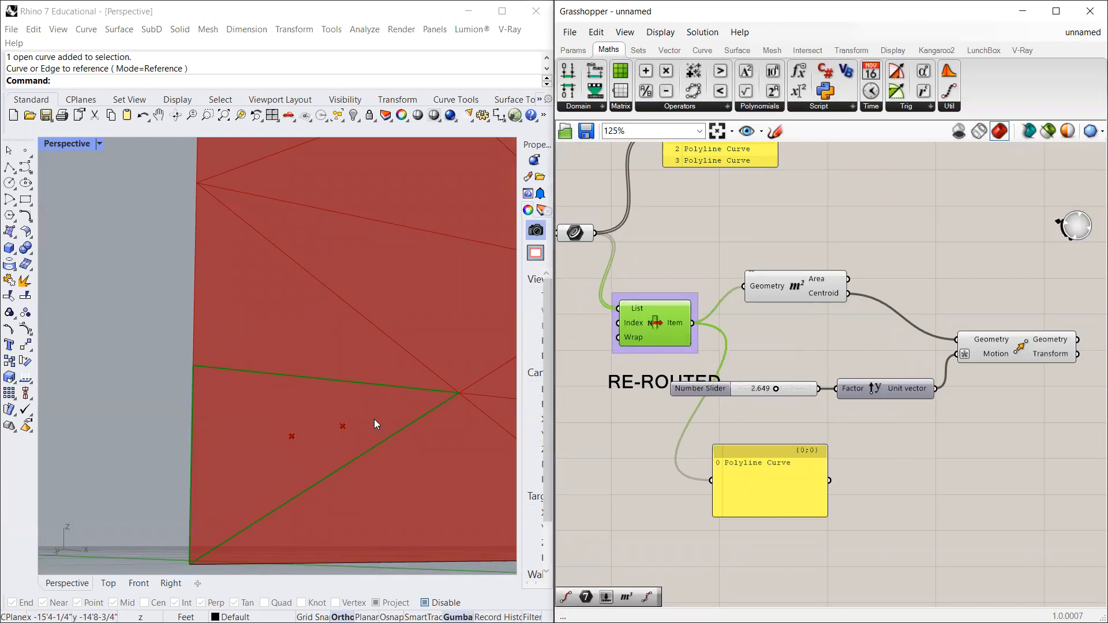
pyautogui.moveTo(248, 436); pyautogui.dragTo(285, 465, button='right')
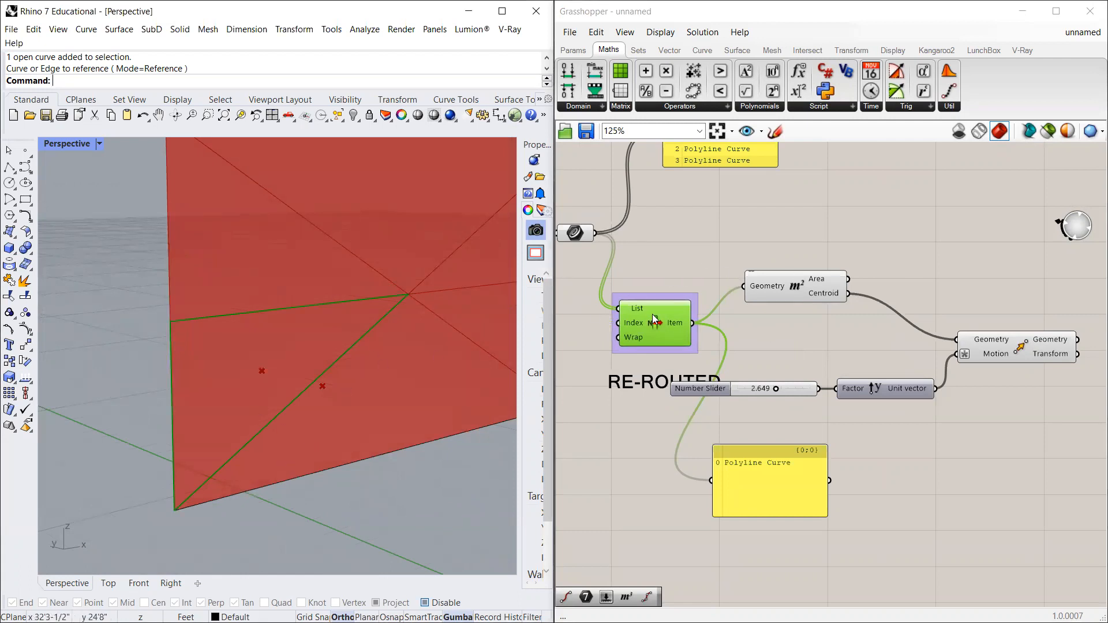
pyautogui.moveTo(649, 302); pyautogui.dragTo(649, 296)
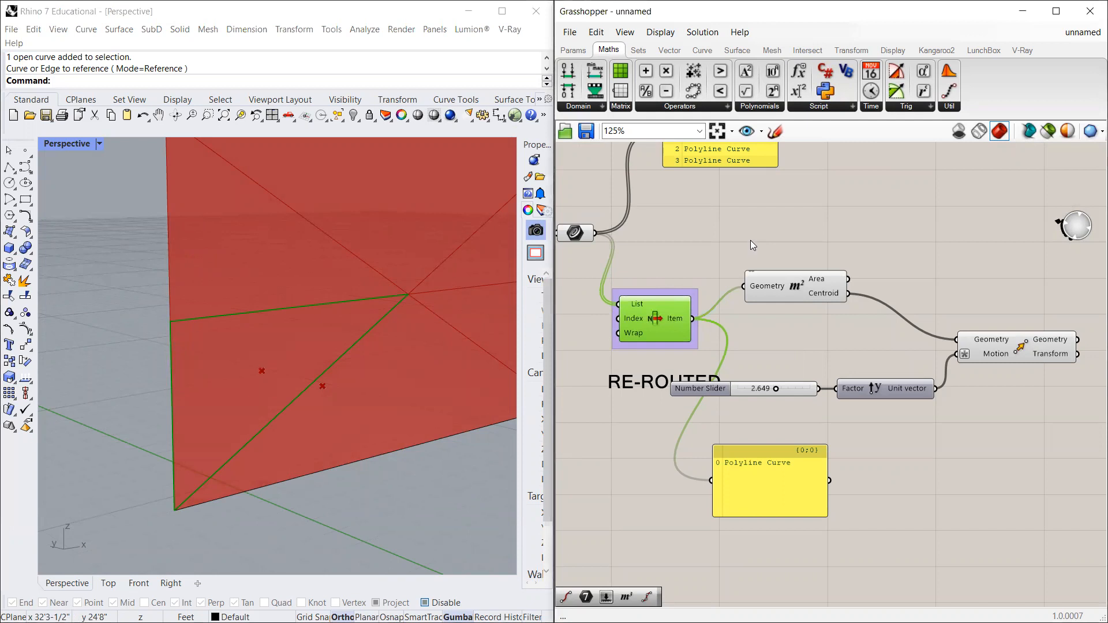
# Step: Add an Explode component above Area and connect List Item's Item output to its Curve input
pyautogui.doubleClick(761, 224)
pyautogui.write('ex')
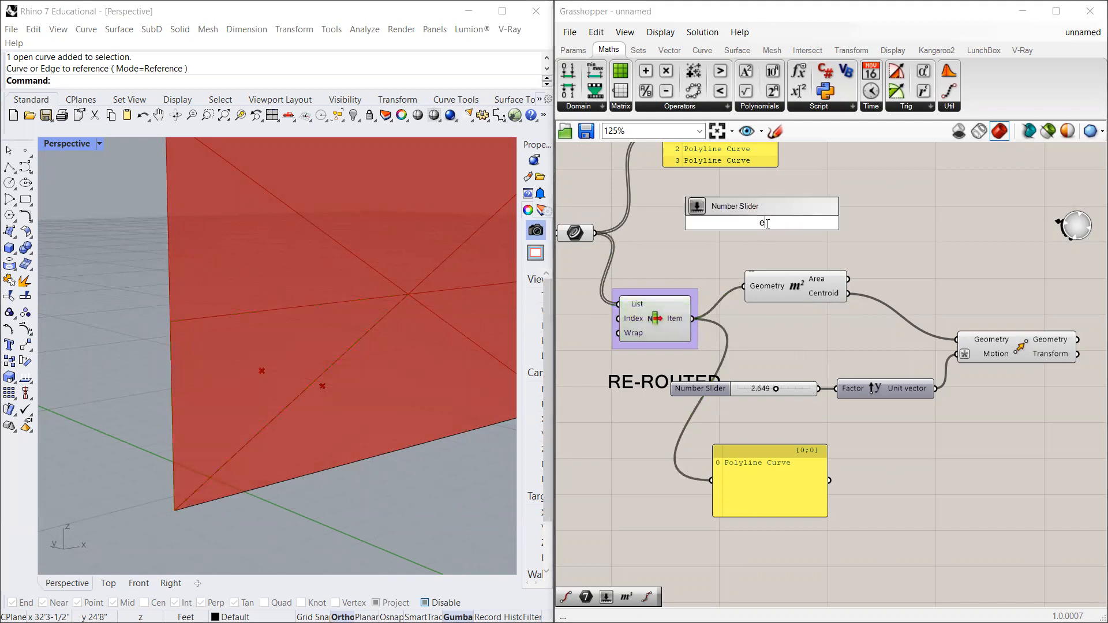
pyautogui.write('lplo')
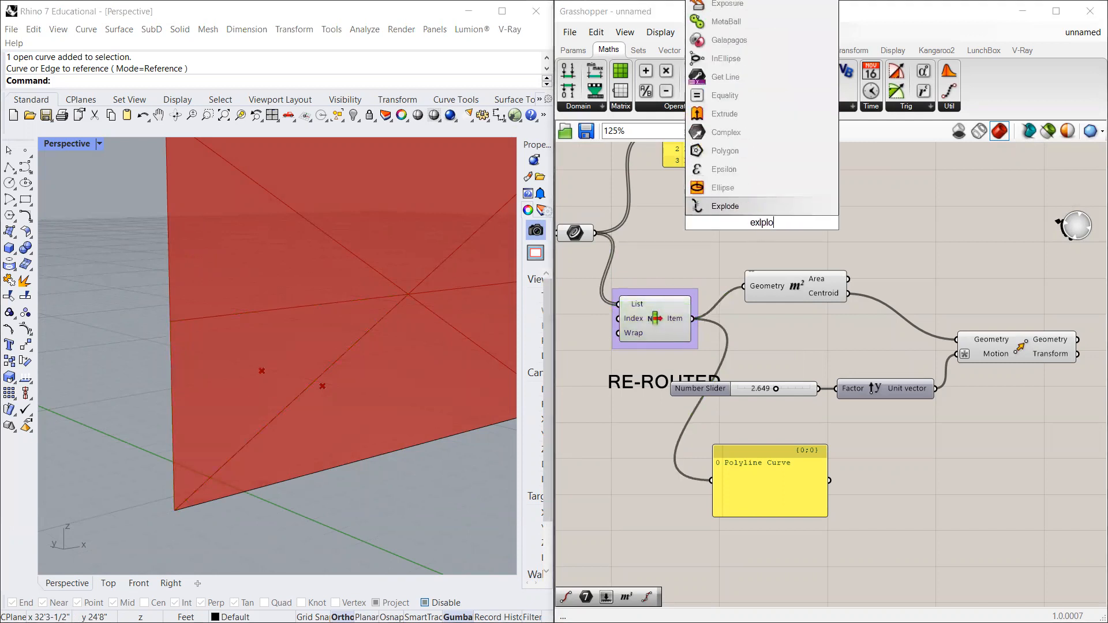
pyautogui.press('Return')
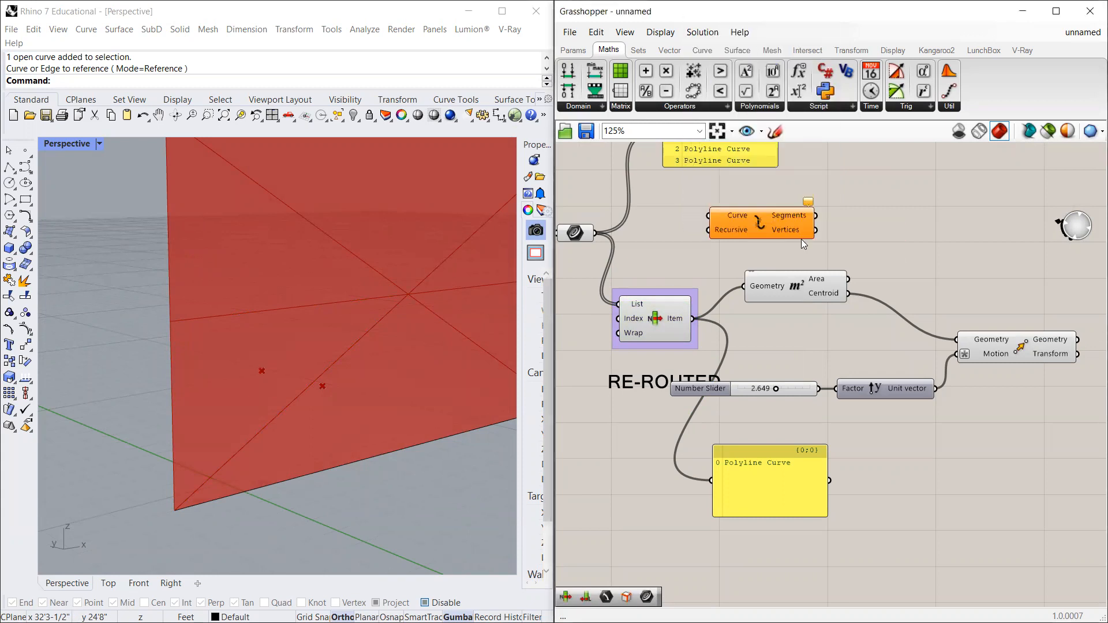
pyautogui.moveTo(692, 321); pyautogui.dragTo(747, 239)
pyautogui.moveTo(702, 303)
pyautogui.mouseDown()
pyautogui.moveTo(753, 223)
pyautogui.moveTo(692, 317)
pyautogui.mouseUp()
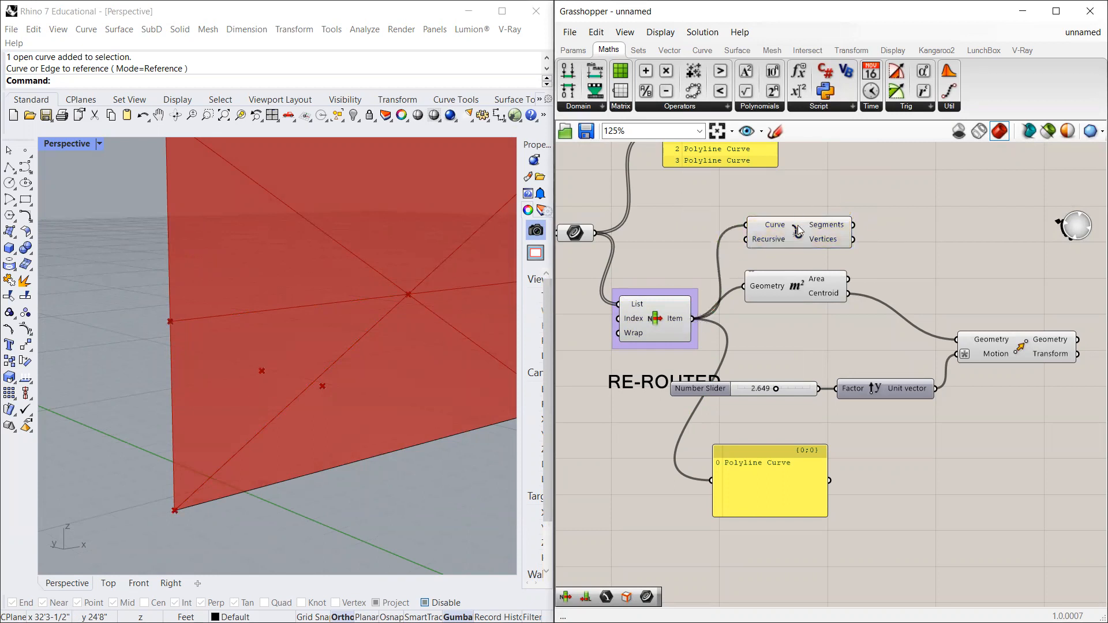
# Step: Duplicate the List Item component beside Explode and connect Explode's Segments output to its List input
pyautogui.click(799, 229)
pyautogui.click(665, 321)
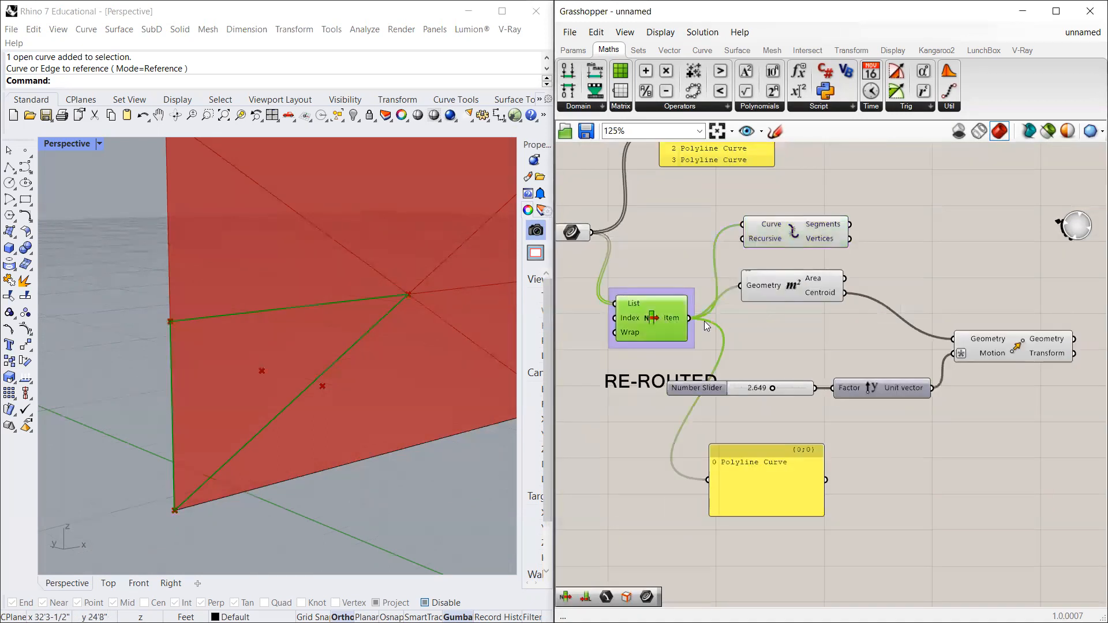
pyautogui.hotkey('ctrl', 'v')
pyautogui.moveTo(653, 326); pyautogui.dragTo(935, 220)
pyautogui.moveTo(853, 224); pyautogui.dragTo(892, 231)
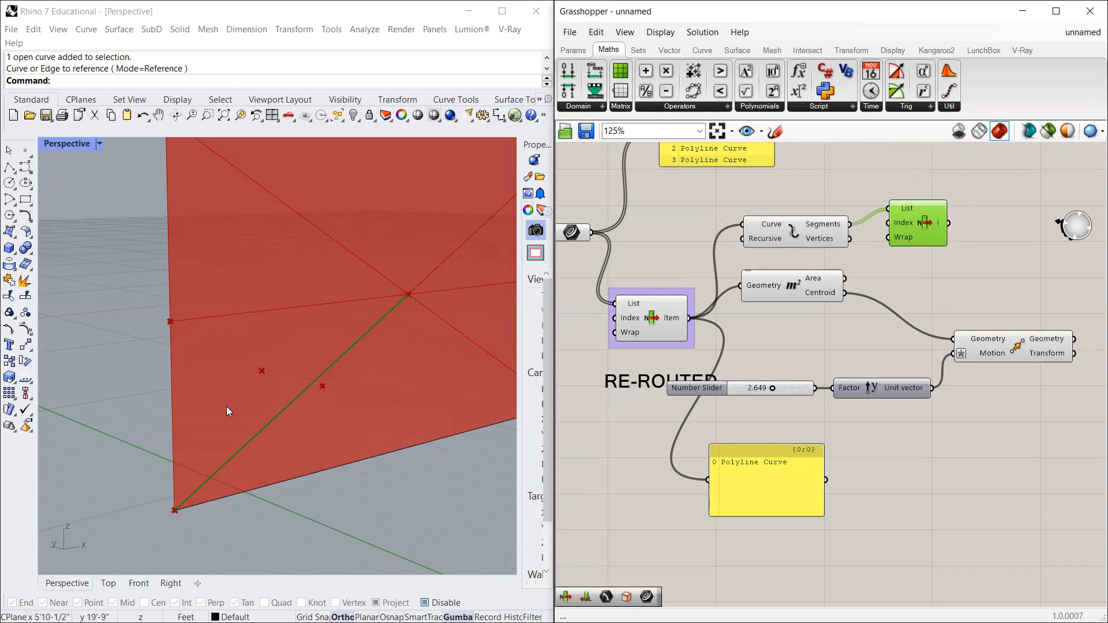
pyautogui.scroll(2, 227, 406)
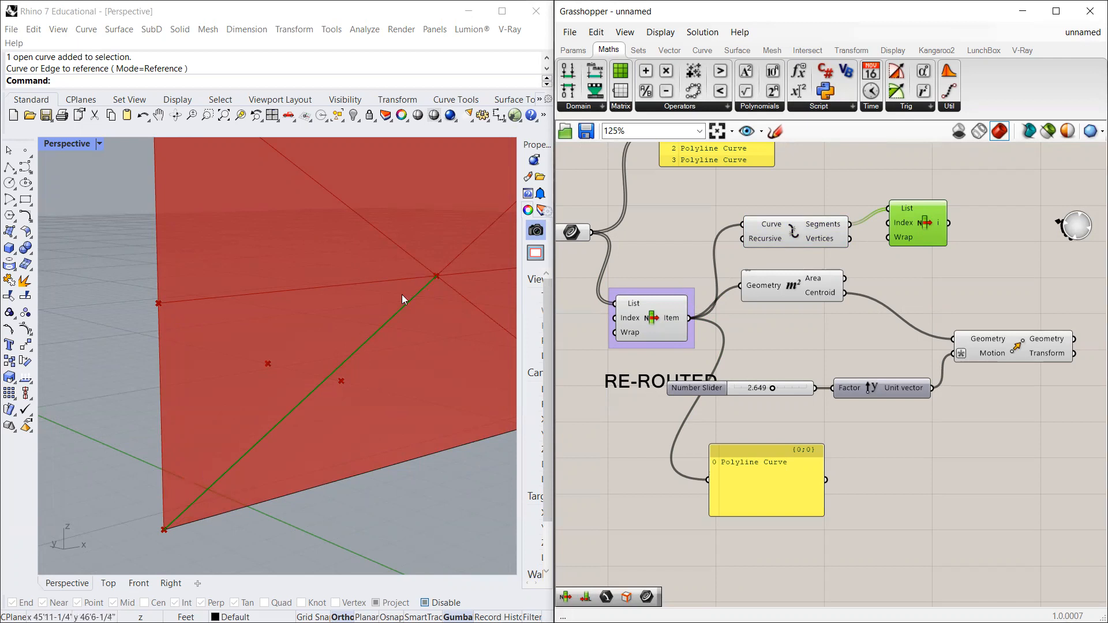
# Step: Place a copy of the Polyline Curve panel beside the new List Item and connect the i output to it
pyautogui.click(742, 473)
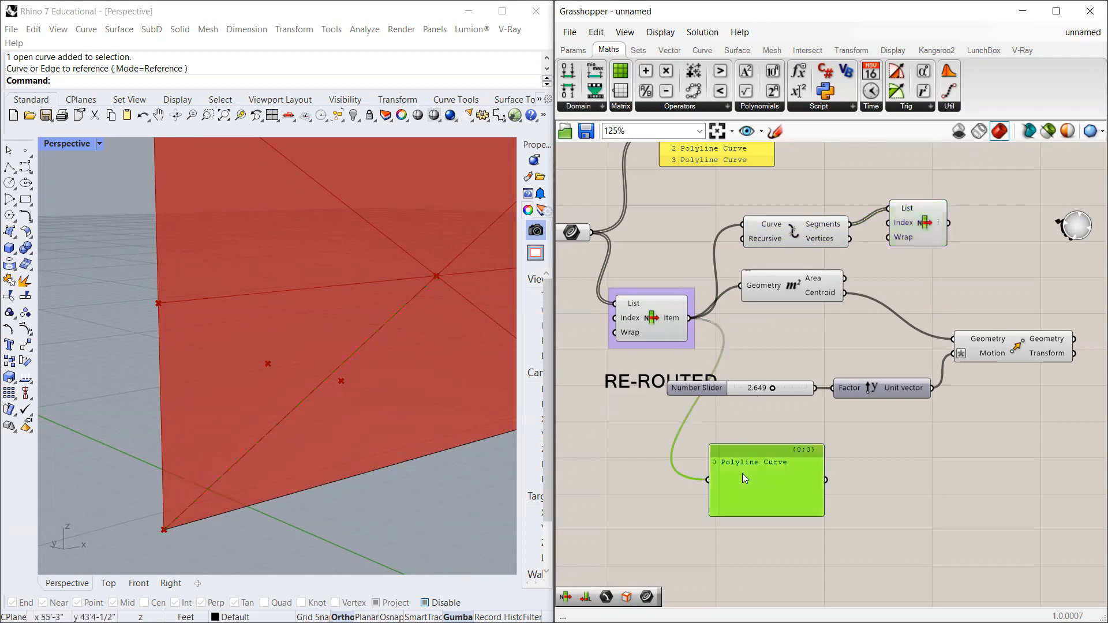
pyautogui.scroll(-2, 774, 472)
pyautogui.moveTo(795, 466); pyautogui.dragTo(1021, 283)
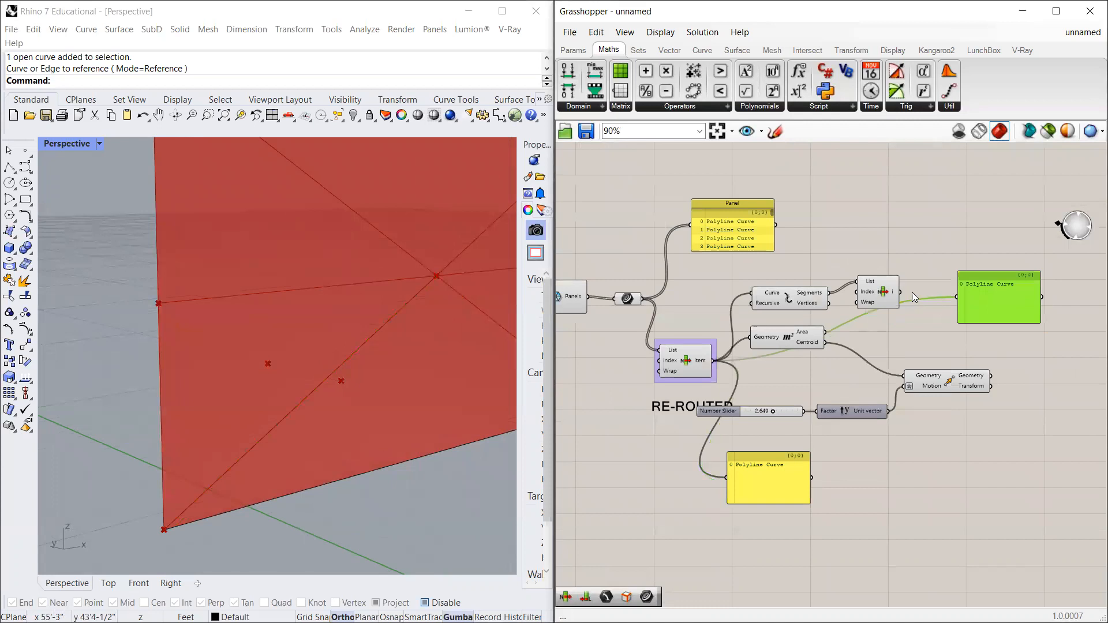
pyautogui.moveTo(956, 296); pyautogui.dragTo(958, 297)
pyautogui.scroll(3, 941, 258)
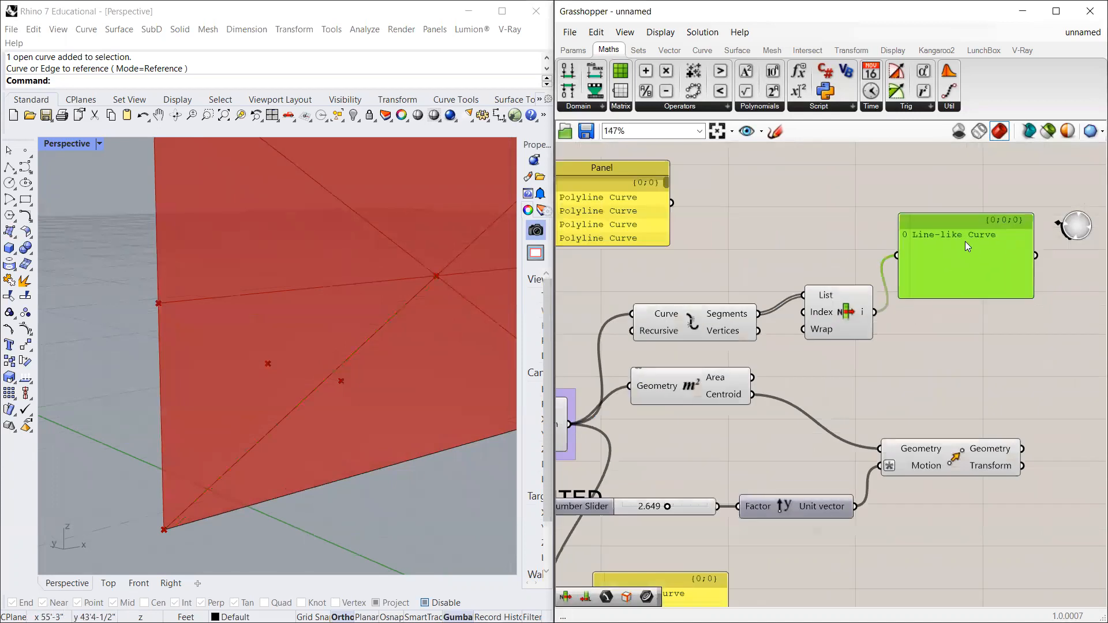
# Step: Add a +1 output to the List Item component that reads Explode's segments
pyautogui.click(831, 315)
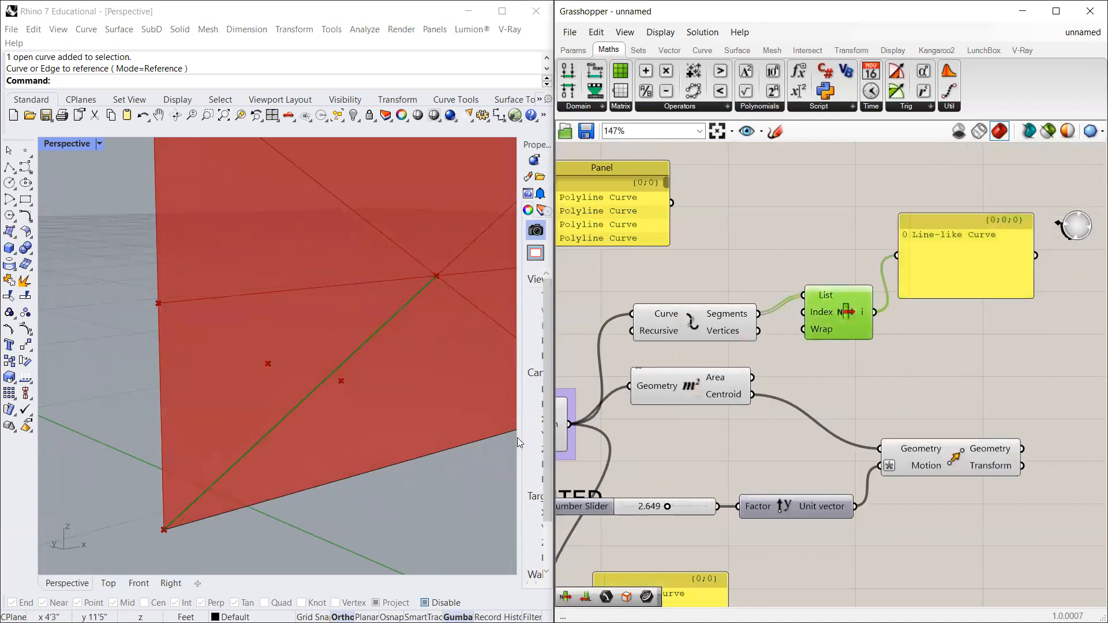
pyautogui.scroll(3, 793, 348)
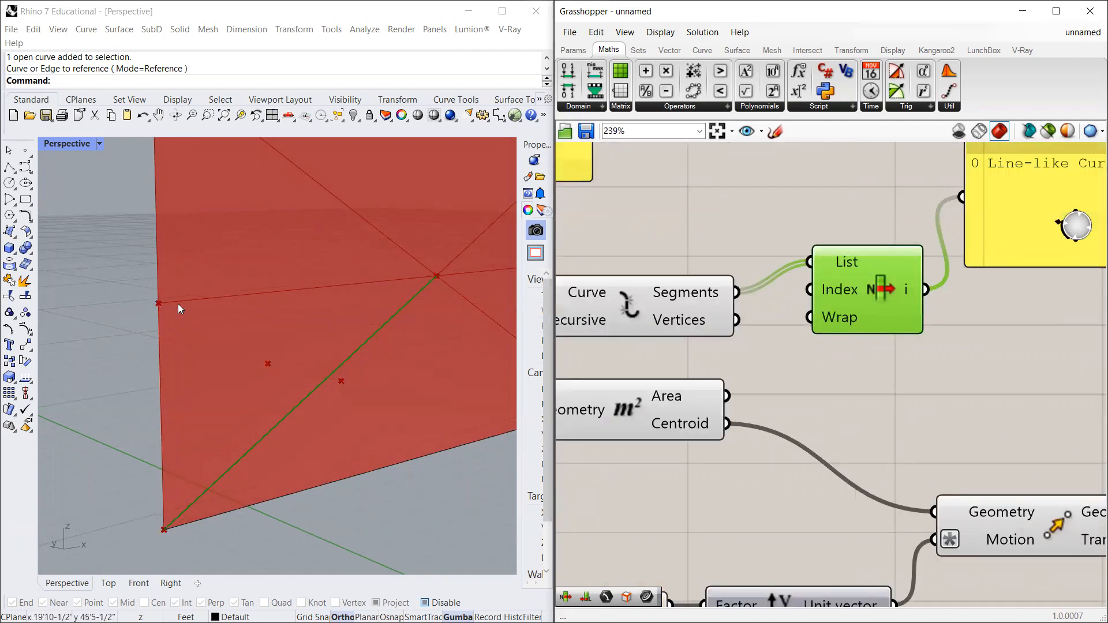
pyautogui.moveTo(852, 287); pyautogui.dragTo(842, 281)
pyautogui.scroll(4, 938, 289)
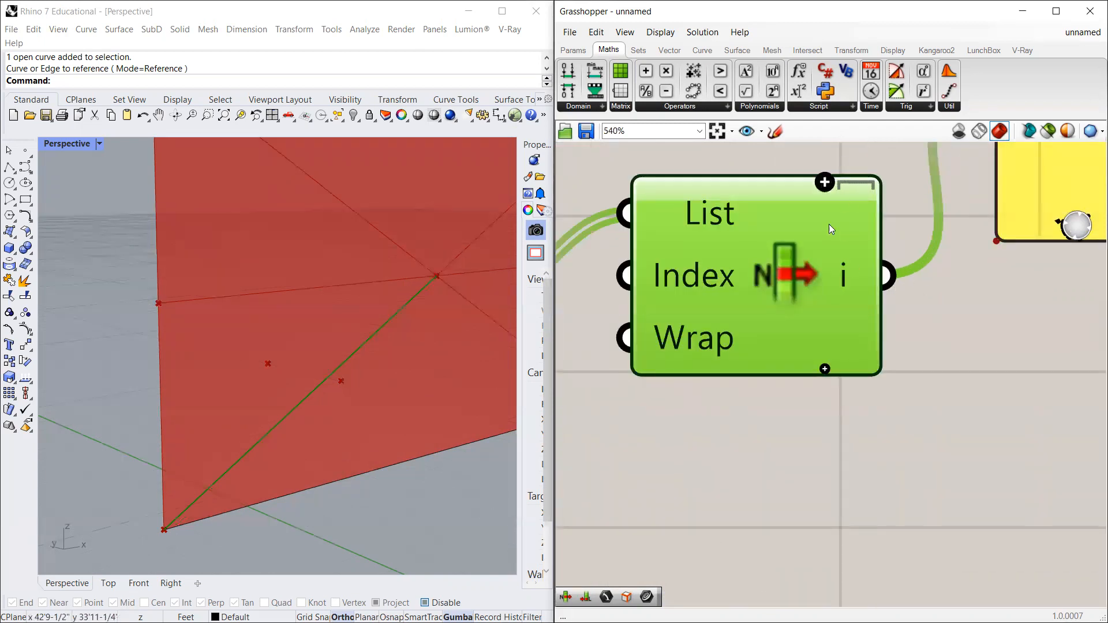
pyautogui.click(826, 369)
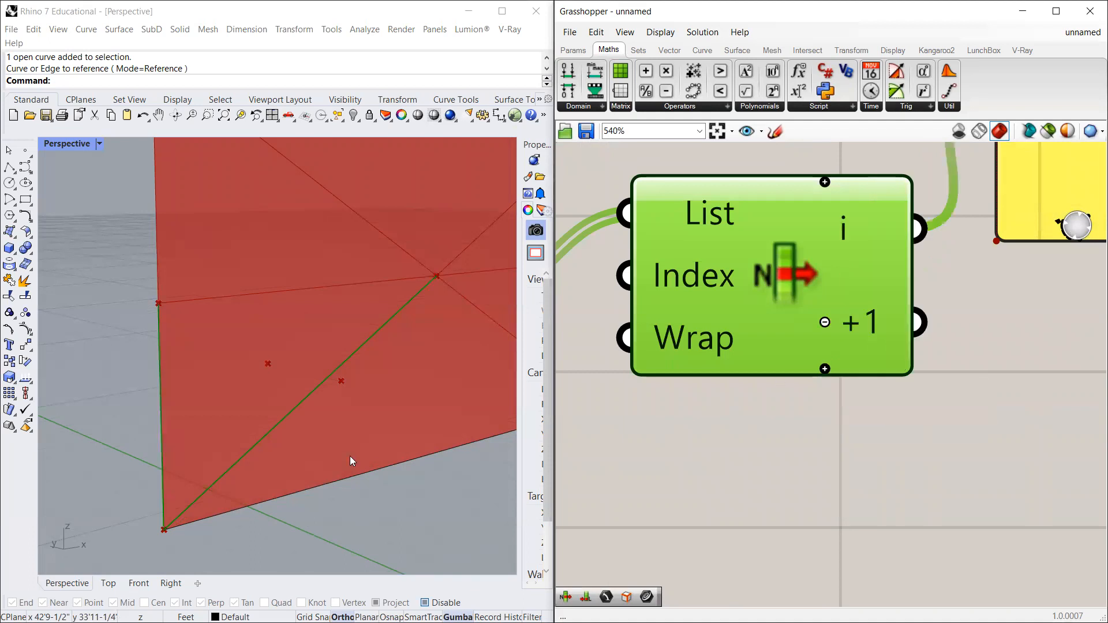
# Step: Connect the segment List Item's +1 output to the panel alongside the existing i connection
pyautogui.scroll(-3, 574, 442)
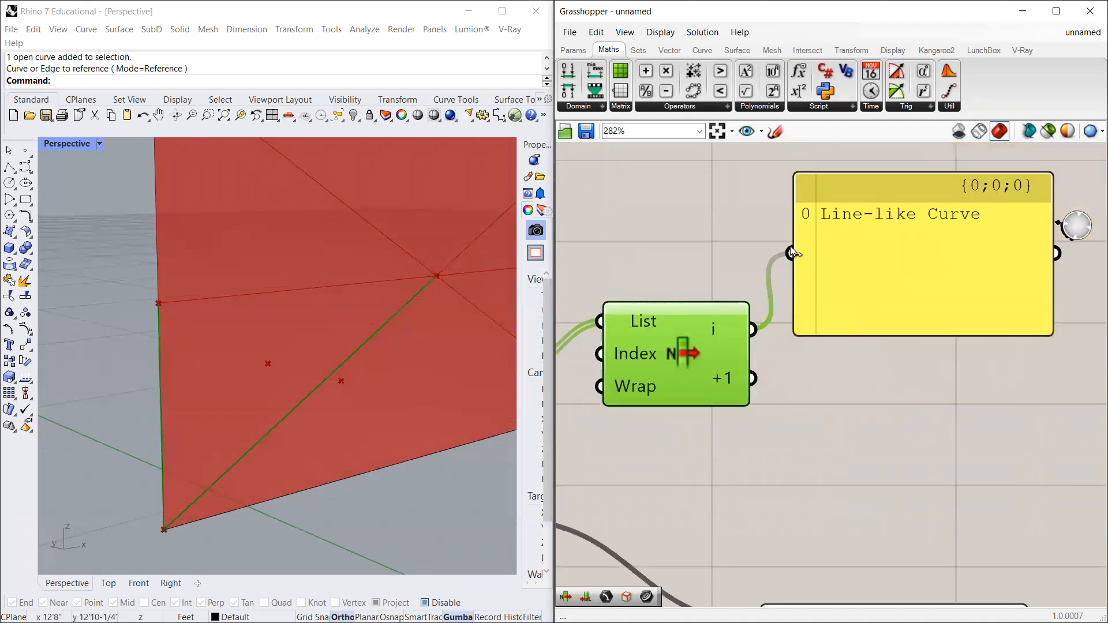
pyautogui.scroll(1, 692, 402)
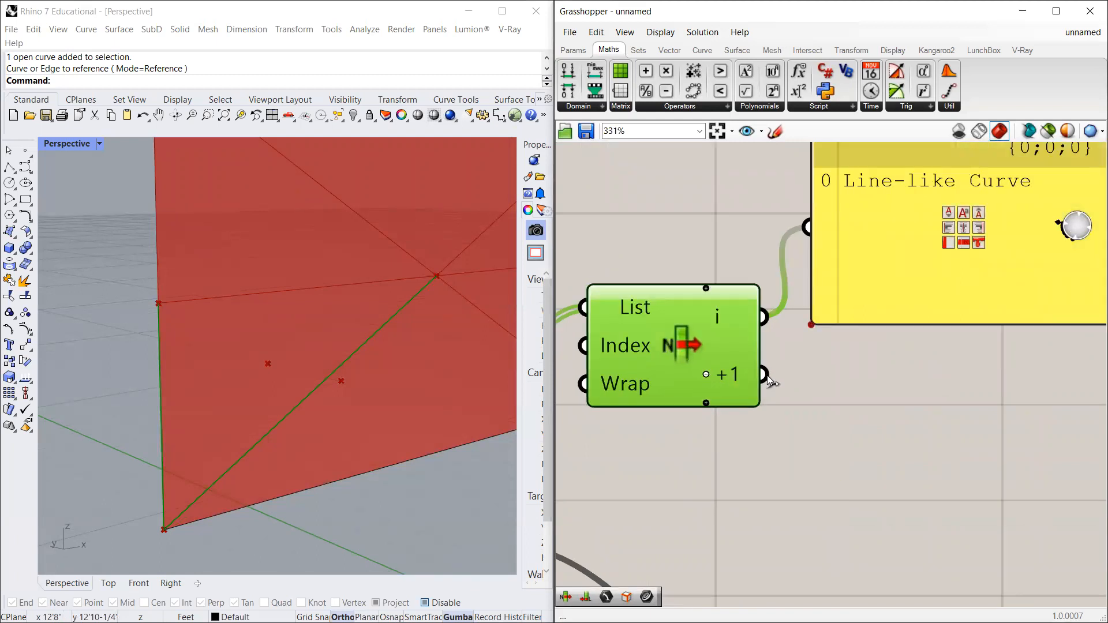
pyautogui.keyDown('shift'); pyautogui.moveTo(771, 382); pyautogui.dragTo(808, 229); pyautogui.keyUp('shift')
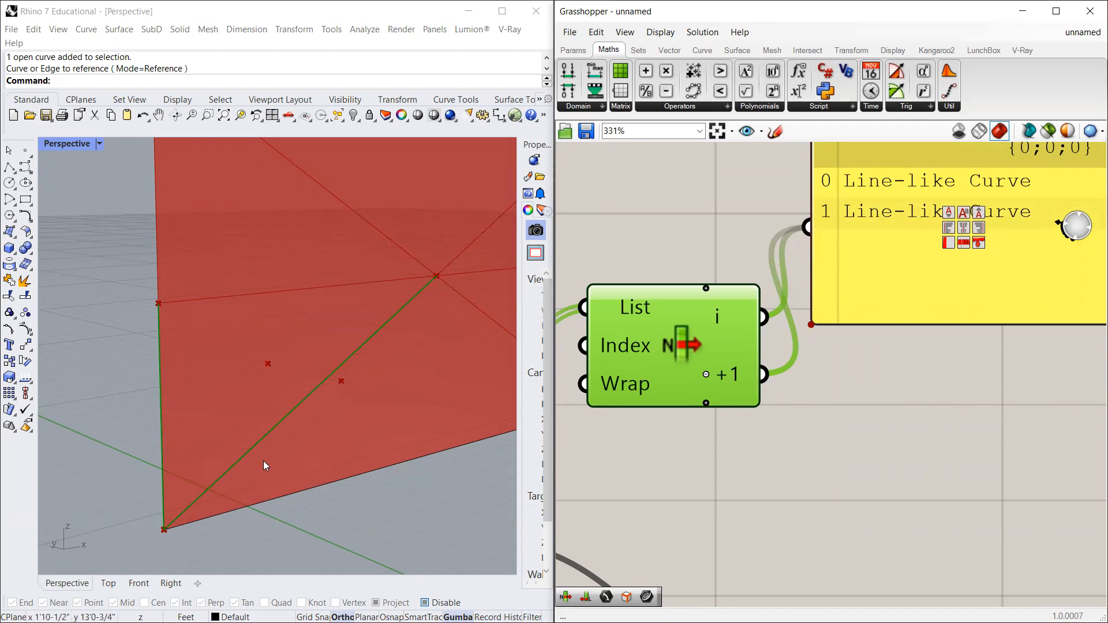
# Step: Add a +2 output to the segment List Item and connect it to the same panel
pyautogui.scroll(6, 776, 414)
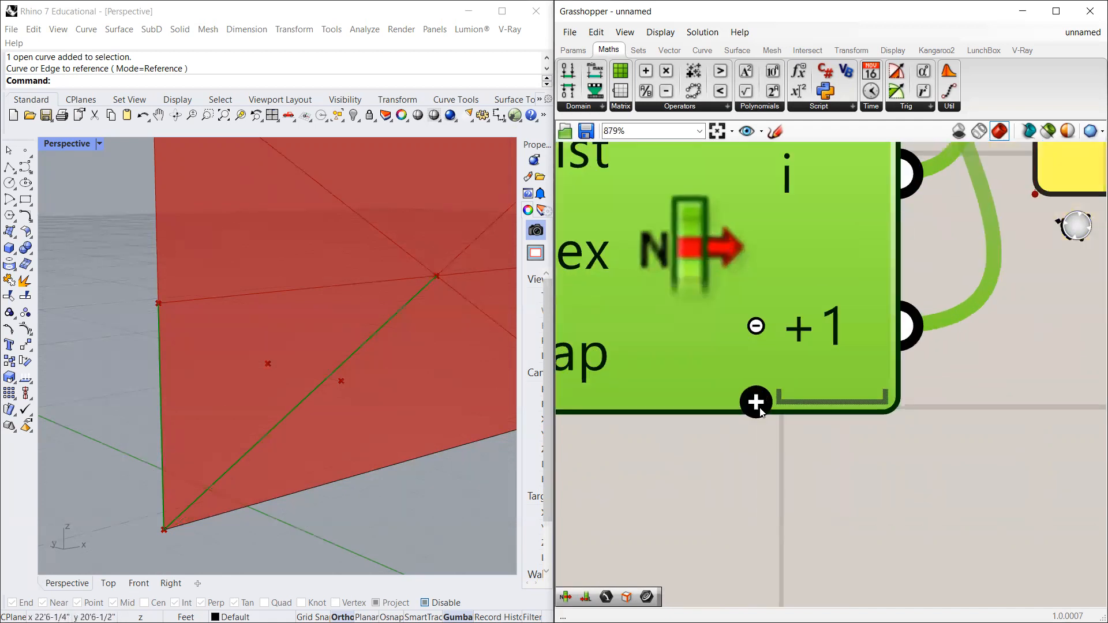
pyautogui.click(756, 401)
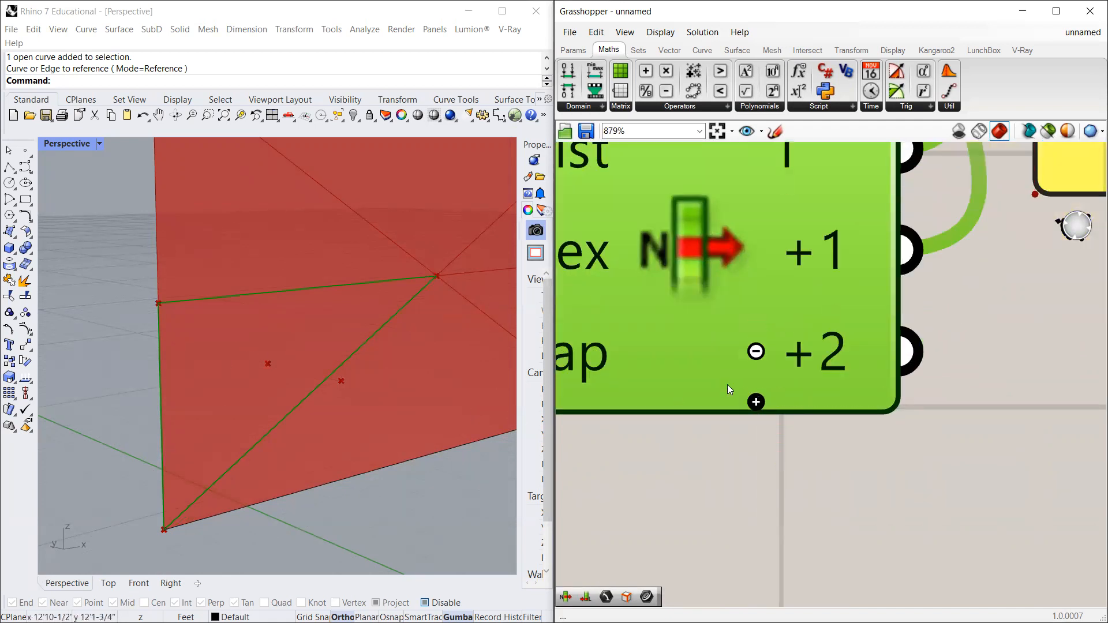
pyautogui.scroll(-6, 762, 413)
pyautogui.moveTo(824, 383); pyautogui.dragTo(875, 198)
pyautogui.scroll(-4, 686, 374)
pyautogui.moveTo(836, 305); pyautogui.dragTo(858, 385)
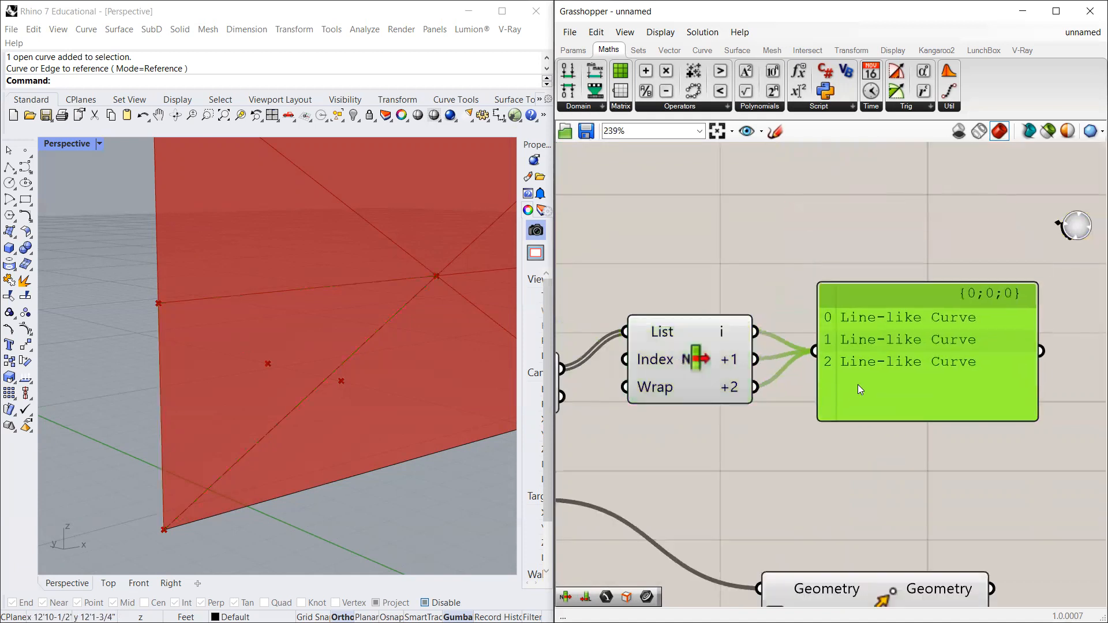
# Step: Select the segment List Item and examine the three triangle edges it highlights in the viewport
pyautogui.click(671, 383)
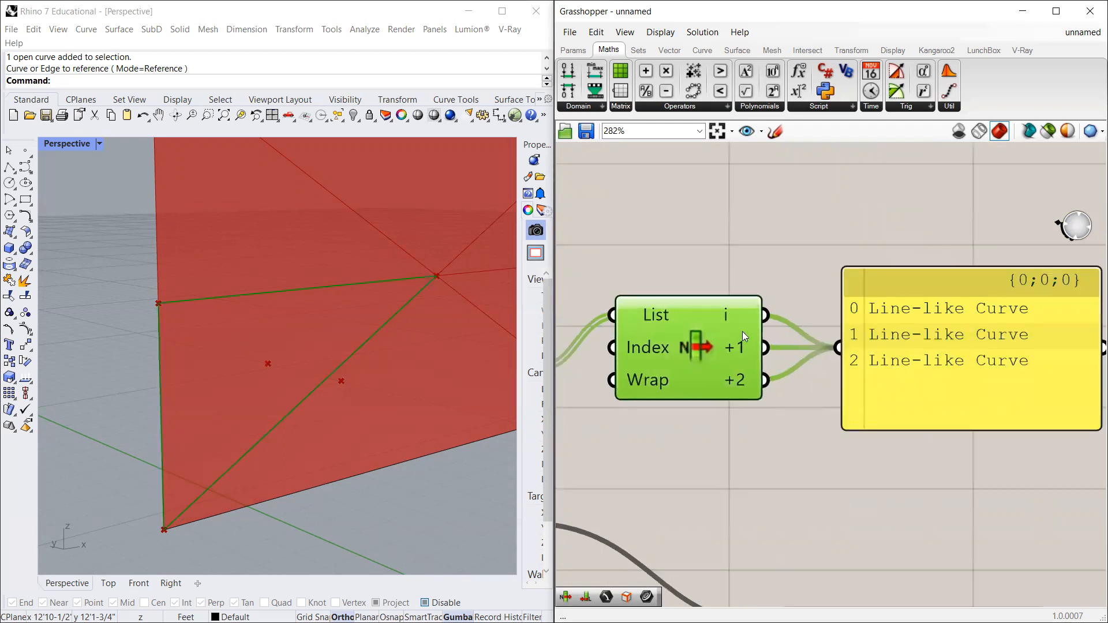
pyautogui.scroll(5, 728, 363)
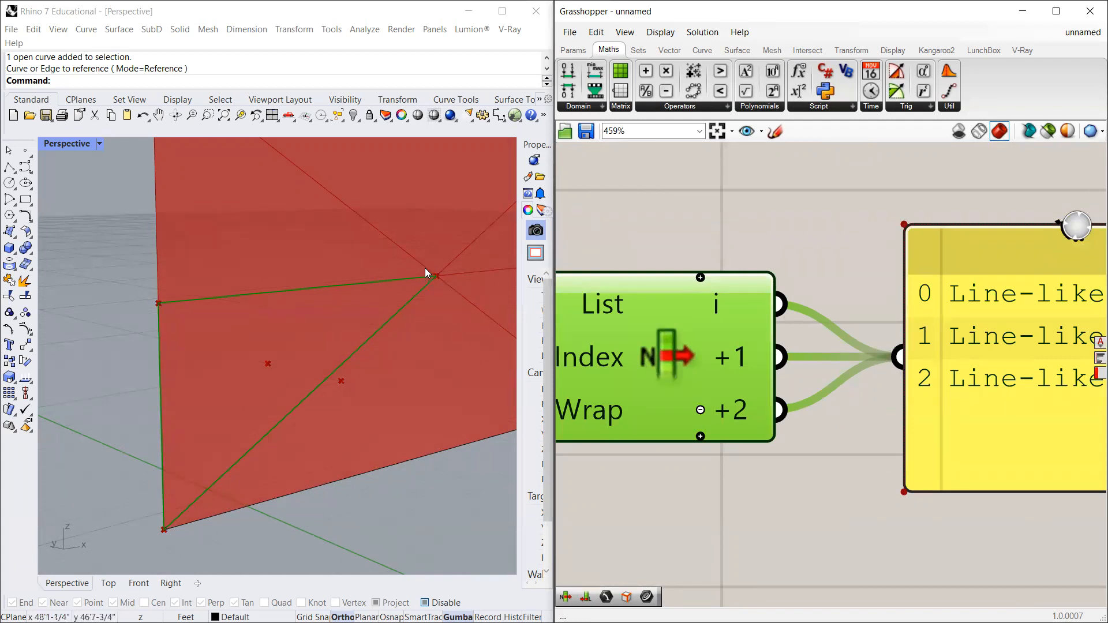
pyautogui.scroll(-5, 425, 268)
pyautogui.scroll(-5, 722, 381)
pyautogui.scroll(5, 355, 325)
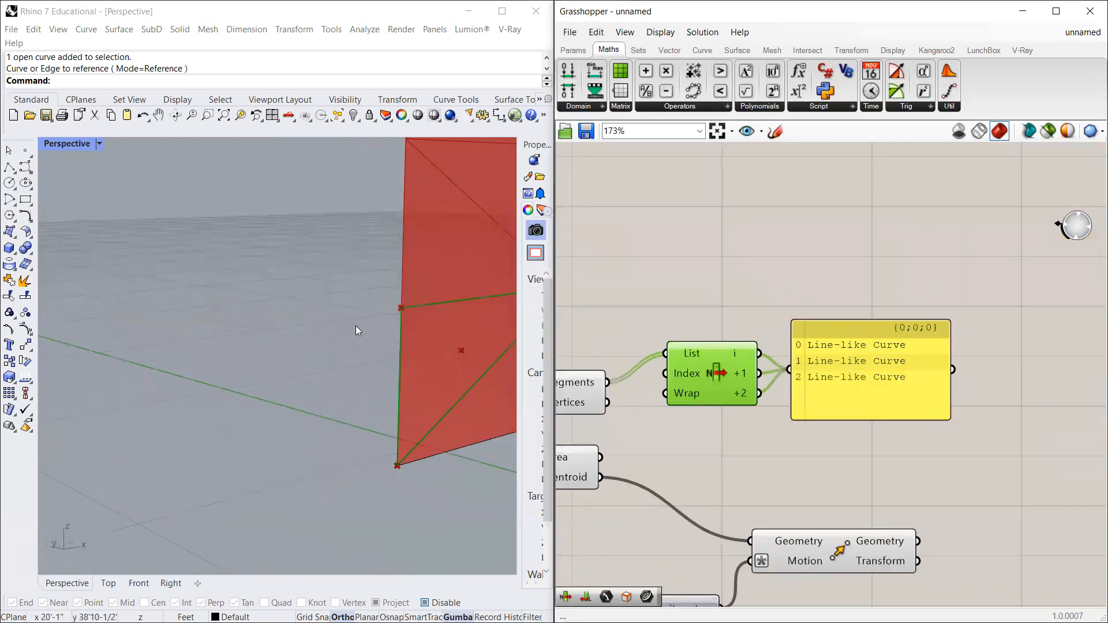
pyautogui.scroll(-5, 228, 341)
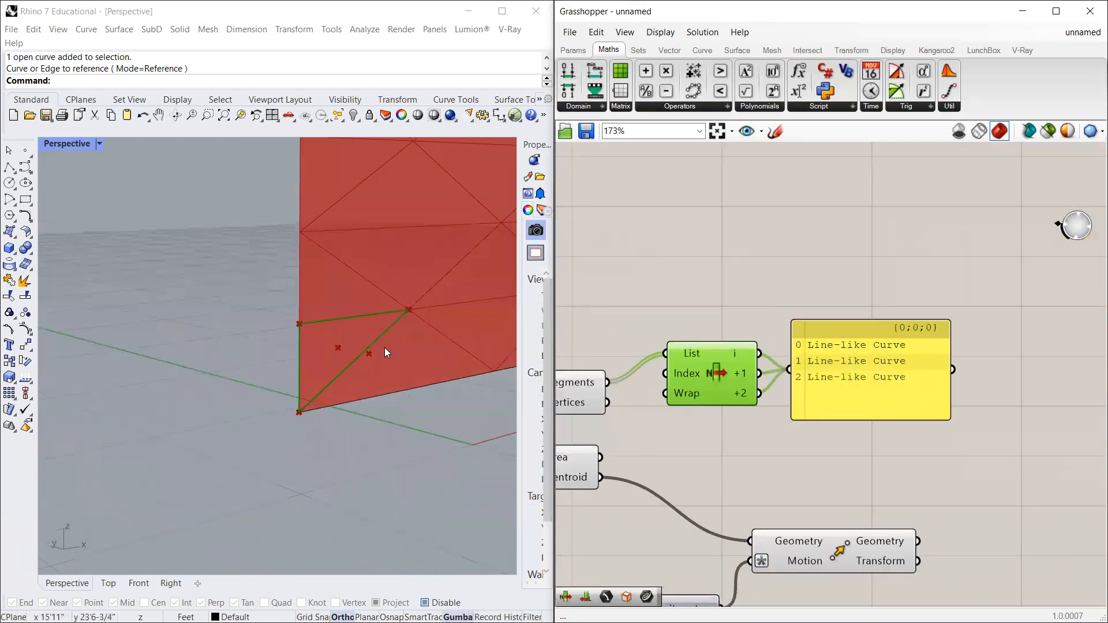
pyautogui.scroll(2, 387, 344)
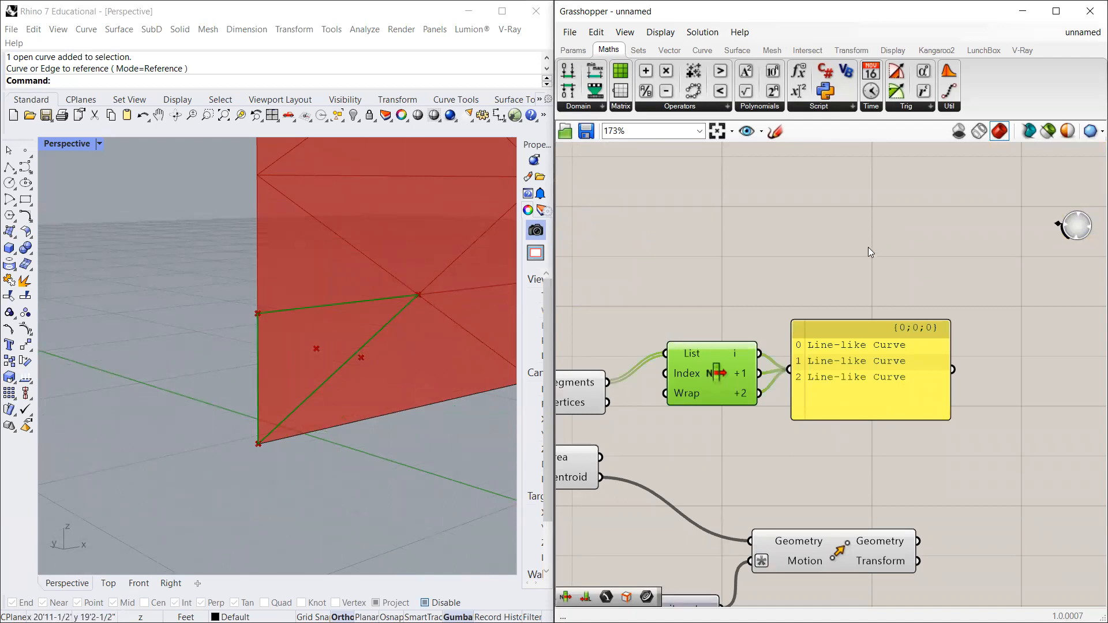
# Step: Duplicate the three-output List Item below the original and connect Explode's Vertices output to the copy's List input
pyautogui.moveTo(865, 283); pyautogui.dragTo(741, 306)
pyautogui.moveTo(703, 396); pyautogui.dragTo(736, 344, button='right')
pyautogui.click(736, 344)
pyautogui.click(743, 244)
pyautogui.hotkey('ctrl', 'c')
pyautogui.hotkey('ctrl', 'v')
pyautogui.moveTo(641, 351); pyautogui.dragTo(772, 335)
pyautogui.scroll(2, 775, 341)
# Step: Move the segments panel up, place a copy of it beside the vertices List Item, and disconnect all the copy's inputs
pyautogui.moveTo(924, 244); pyautogui.dragTo(927, 214)
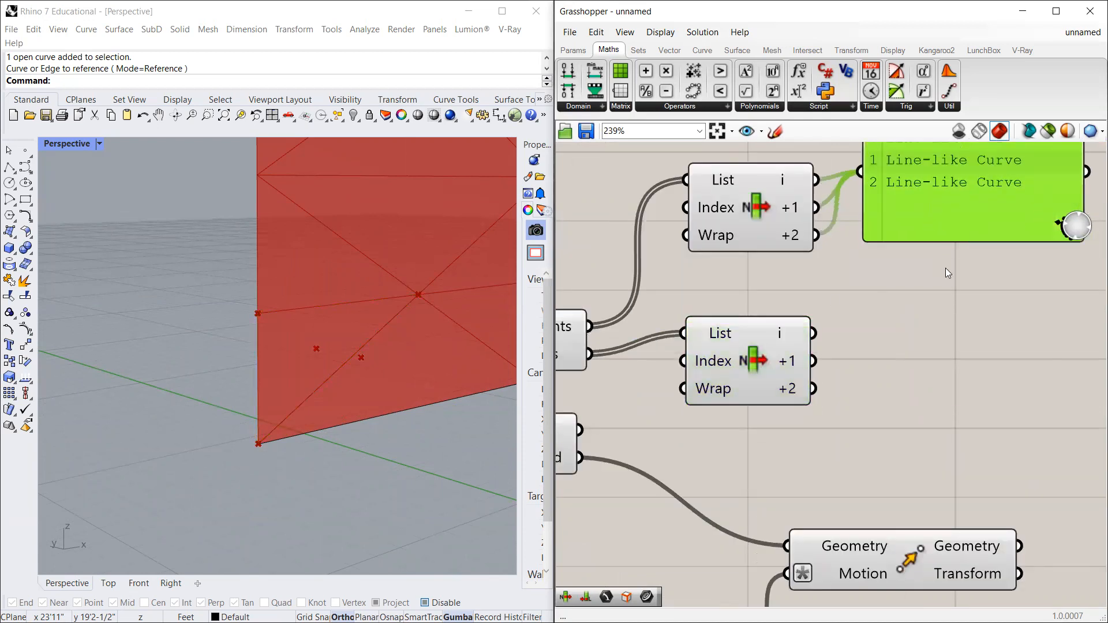
pyautogui.hotkey('ctrl', 'c')
pyautogui.hotkey('ctrl', 'v')
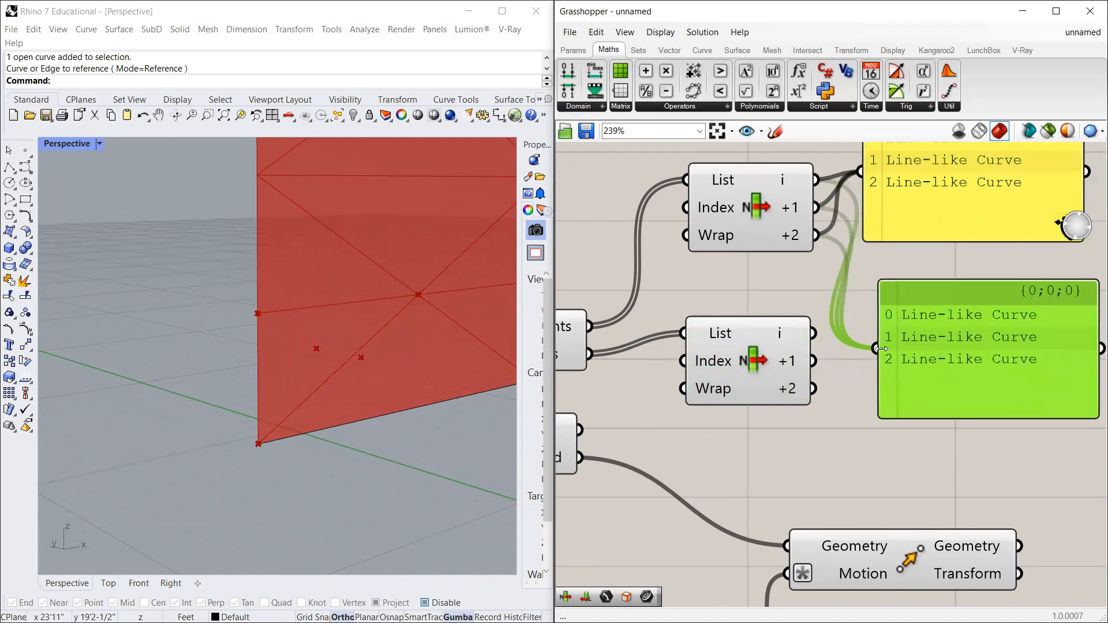
pyautogui.rightClick(878, 348)
pyautogui.click(875, 348)
pyautogui.rightClick(875, 348)
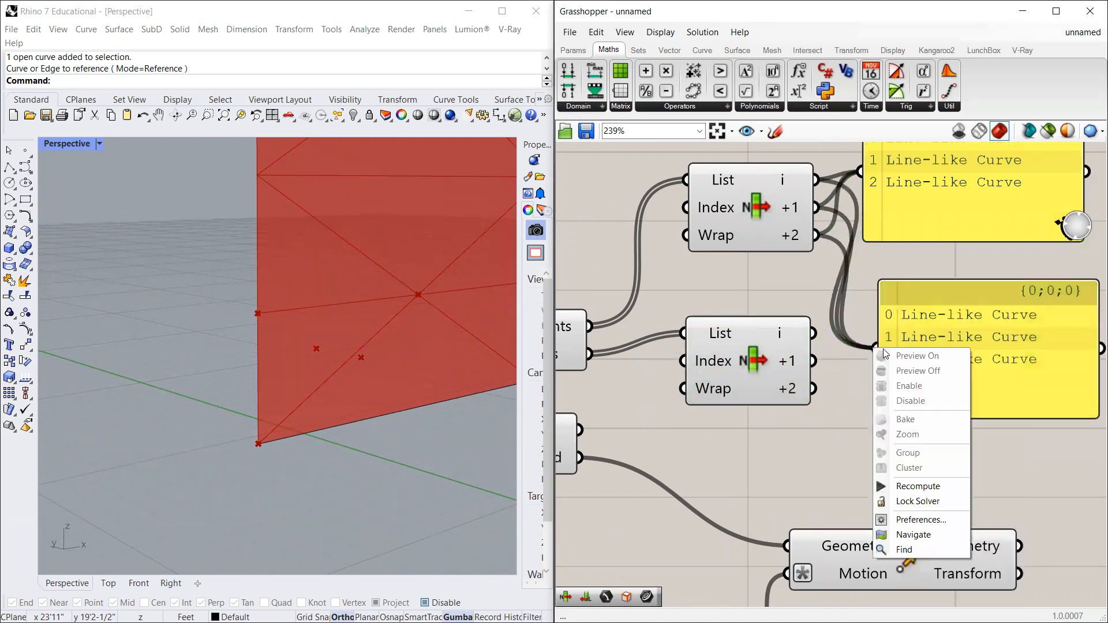
pyautogui.click(858, 417)
pyautogui.rightClick(882, 345)
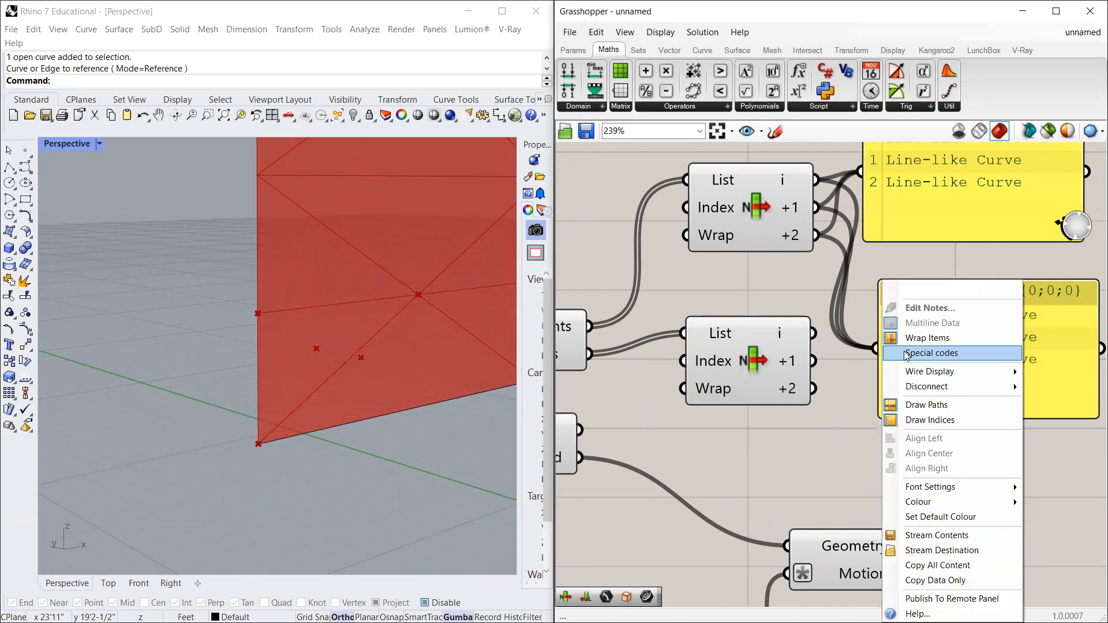
pyautogui.click(1035, 332)
pyautogui.rightClick(920, 341)
pyautogui.moveTo(976, 395)
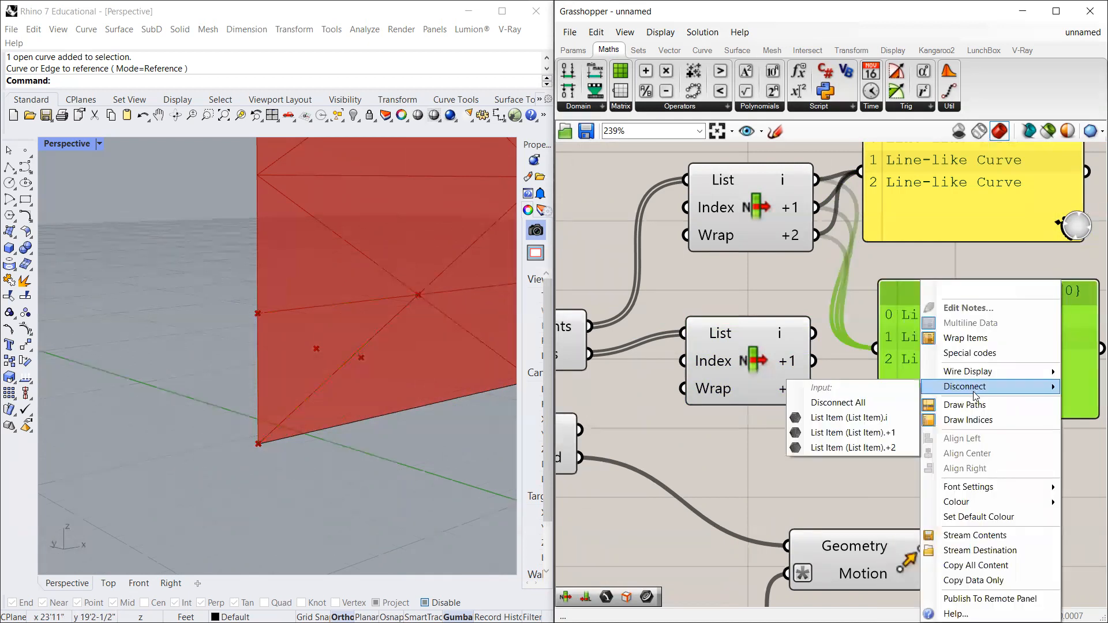
pyautogui.click(848, 403)
# Step: Connect the vertices List Item's i output to the emptied panel
pyautogui.scroll(2, 828, 373)
pyautogui.moveTo(808, 318); pyautogui.dragTo(892, 341)
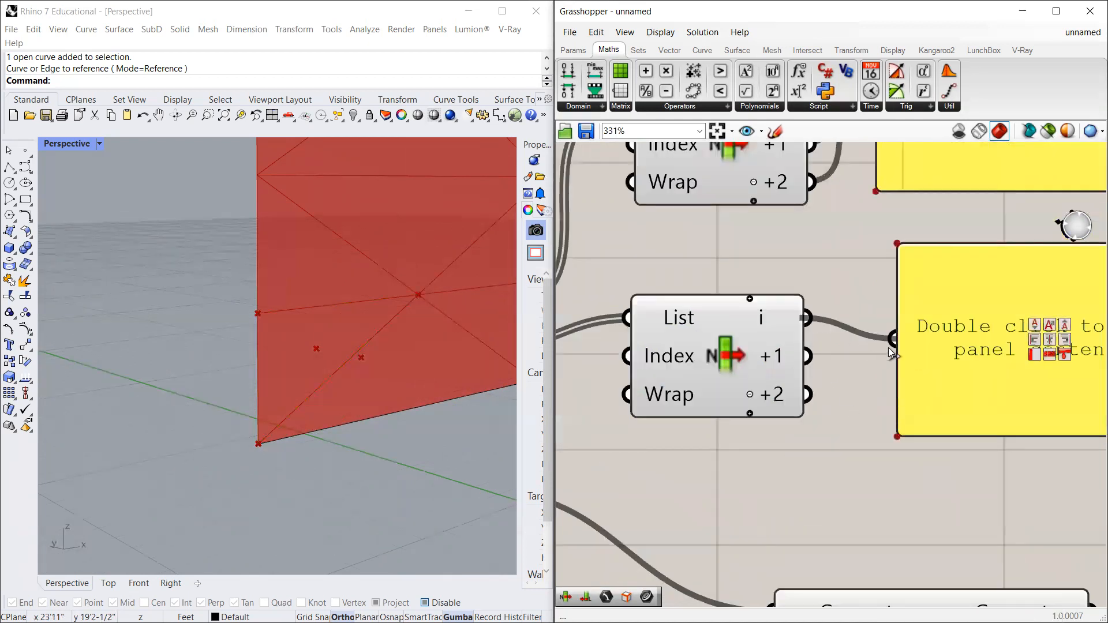
pyautogui.click(936, 332)
pyautogui.click(763, 265)
pyautogui.scroll(-3, 745, 324)
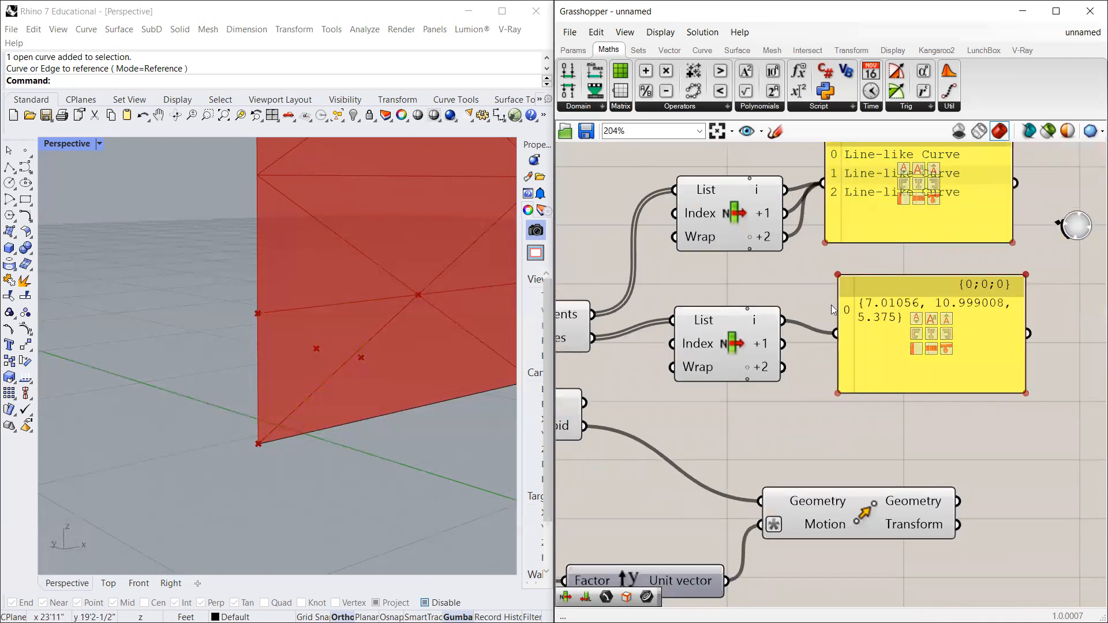
# Step: Remove the +1 and +2 outputs from the vertices List Item, and restore them one at a time to compare the highlighted corners
pyautogui.scroll(2, 864, 342)
pyautogui.click(677, 317)
pyautogui.scroll(2, 693, 341)
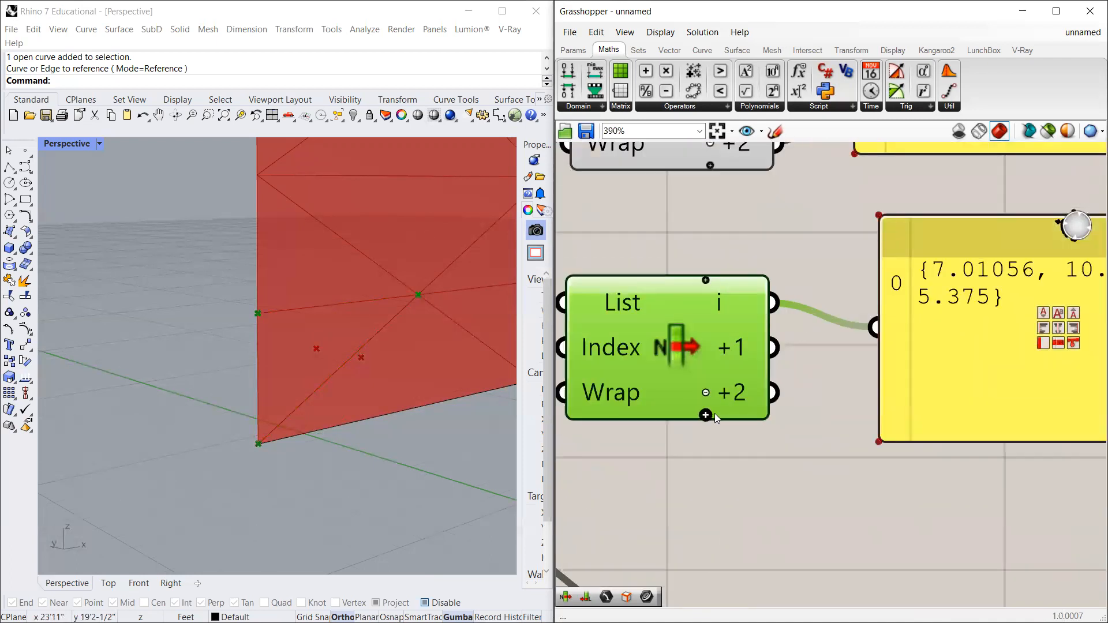
pyautogui.click(707, 394)
pyautogui.click(706, 382)
pyautogui.scroll(1, 689, 346)
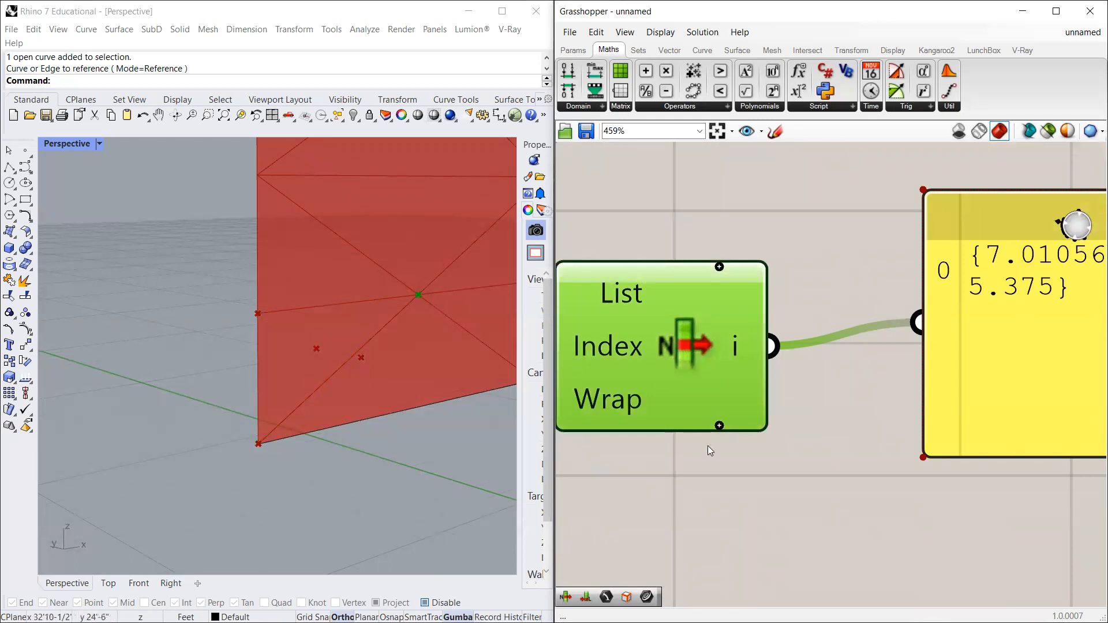
pyautogui.scroll(2, 687, 437)
pyautogui.click(729, 422)
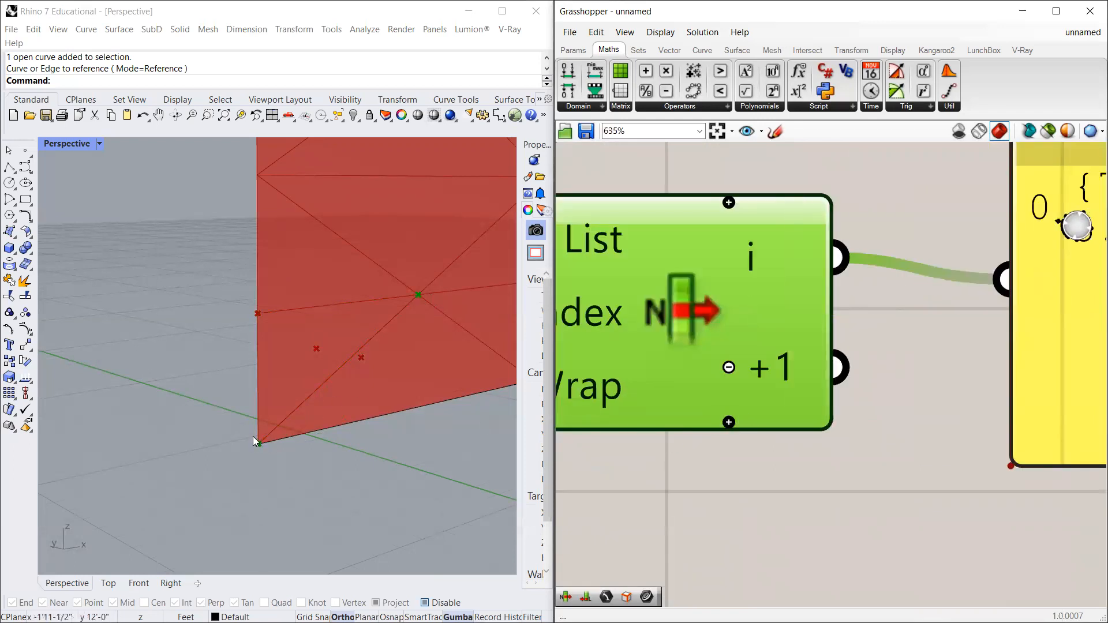
pyautogui.scroll(-1, 434, 450)
pyautogui.click(729, 422)
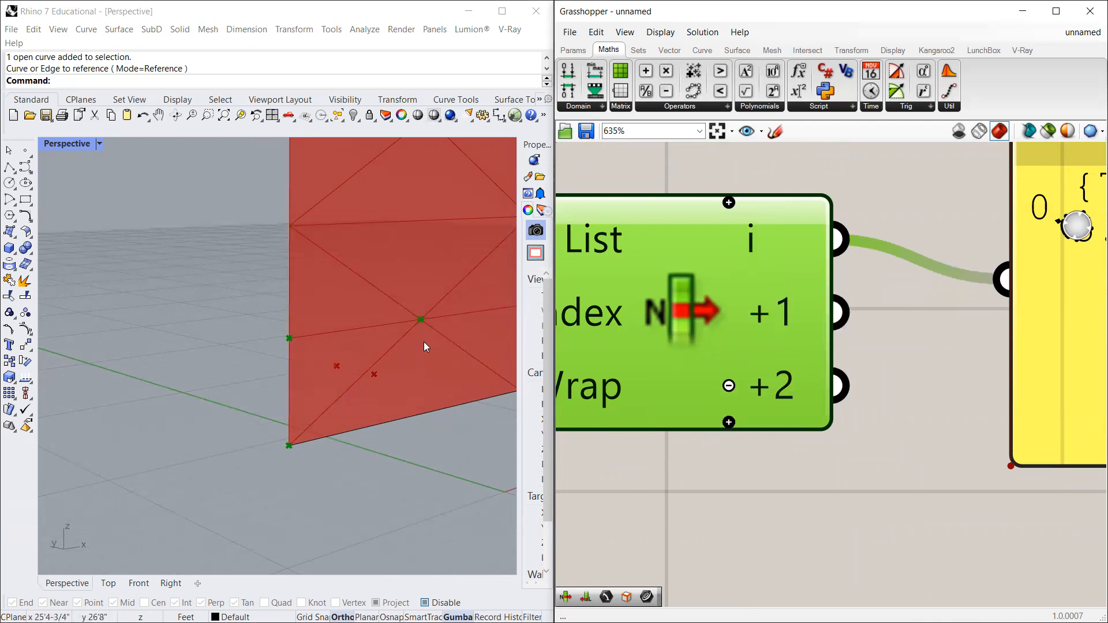
# Step: Examine the triangle's three highlighted corner points and the two centroid points from a lower angle in the viewport
pyautogui.scroll(-2, 592, 371)
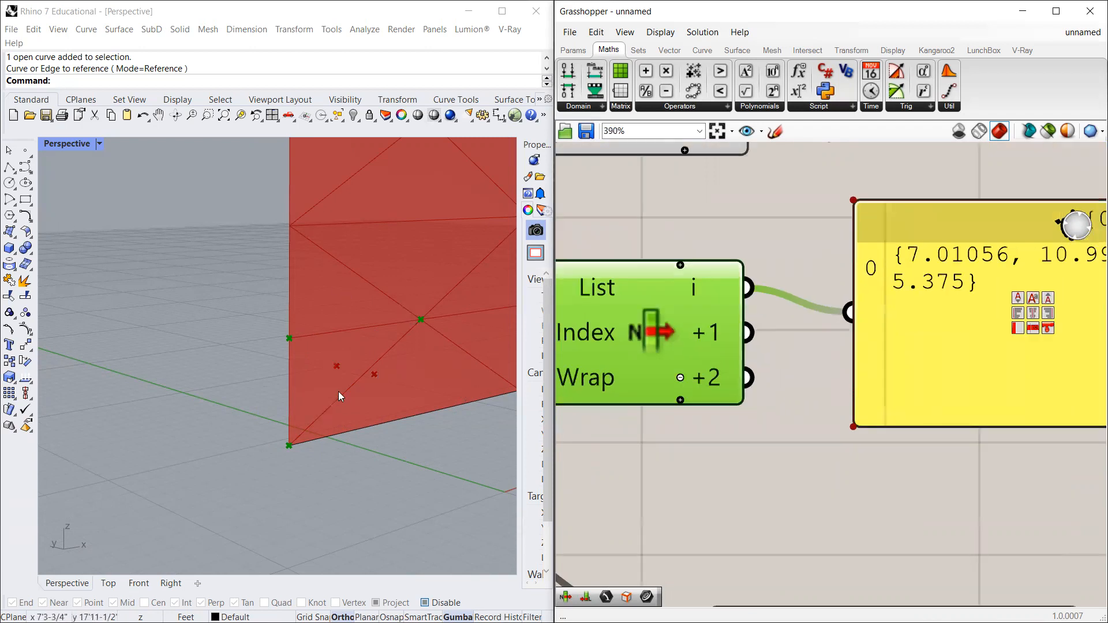
pyautogui.scroll(1, 330, 372)
pyautogui.moveTo(330, 373); pyautogui.dragTo(387, 383, button='right')
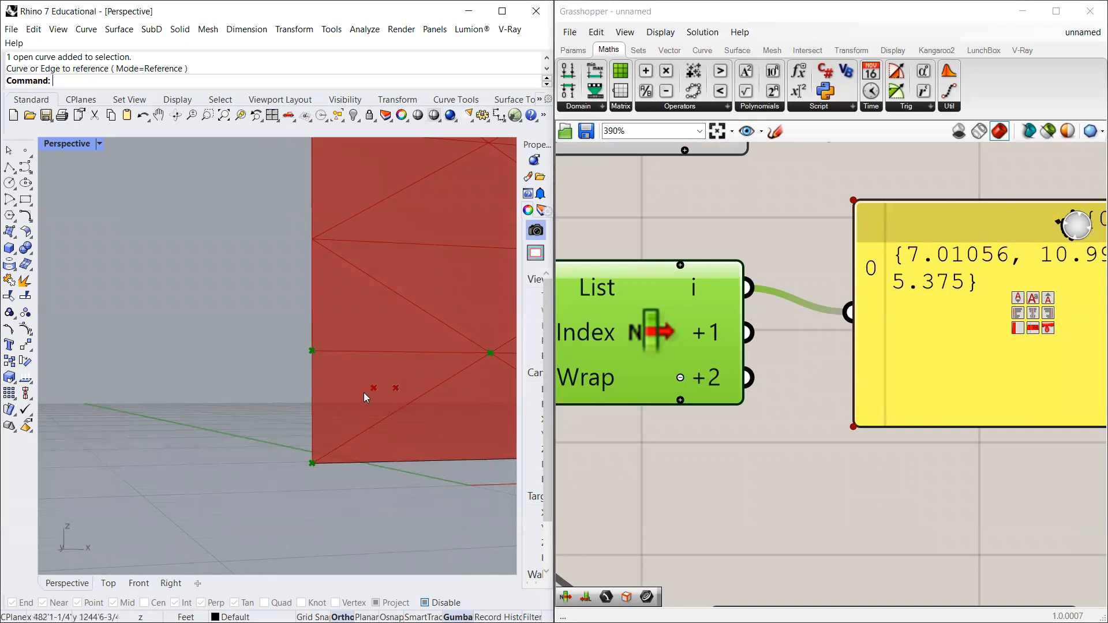
pyautogui.scroll(-1, 433, 394)
pyautogui.scroll(3, 750, 388)
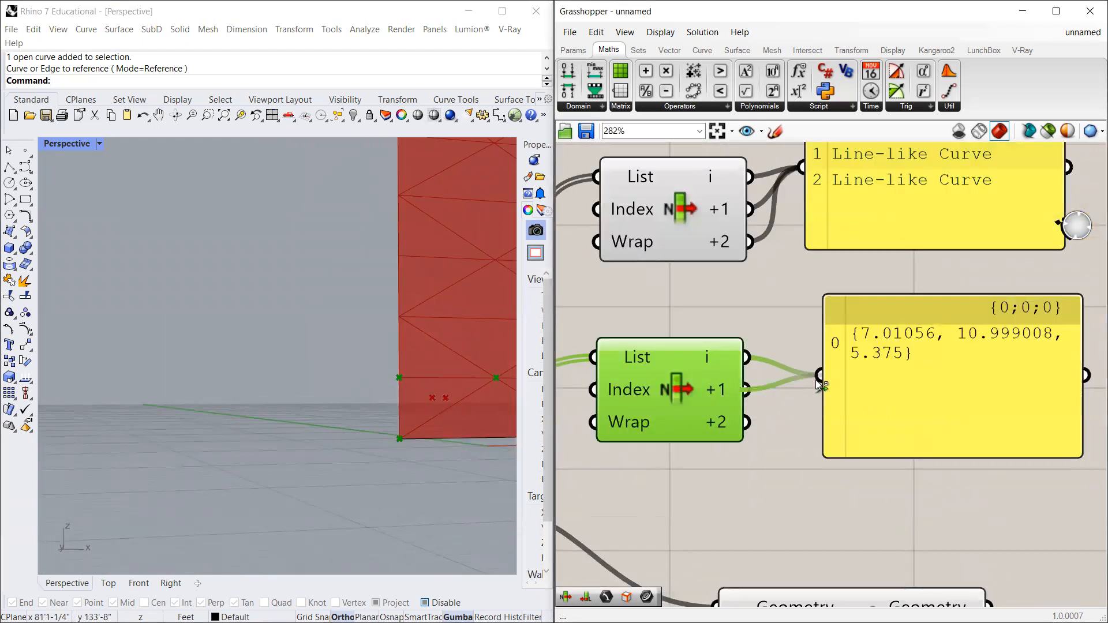
# Step: Add the vertices List Item's +1 and +2 outputs to its panel and shift the panel slightly away
pyautogui.keyDown('shift'); pyautogui.moveTo(816, 380); pyautogui.dragTo(819, 376); pyautogui.keyUp('shift')
pyautogui.keyDown('shift'); pyautogui.moveTo(746, 422); pyautogui.dragTo(820, 376); pyautogui.keyUp('shift')
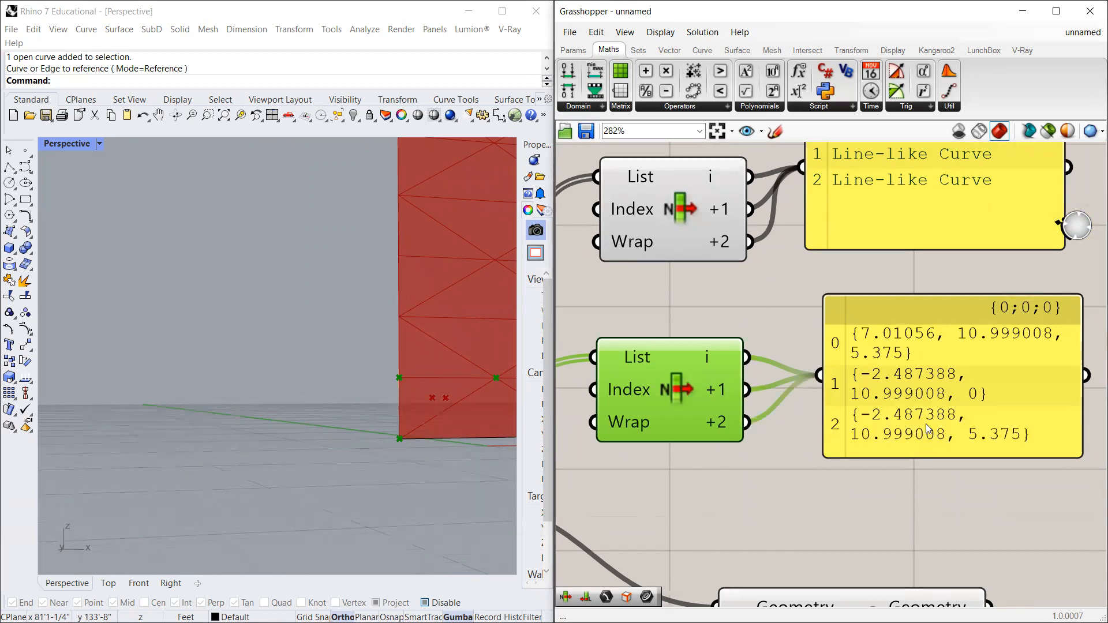
pyautogui.moveTo(926, 426); pyautogui.dragTo(936, 415)
# Step: Examine the triangle's corners and edges in the viewport, highlighting the Explode component and tracing its wiring from the panel's List Item
pyautogui.scroll(4, 456, 396)
pyautogui.moveTo(304, 400); pyautogui.dragTo(364, 416, button='right')
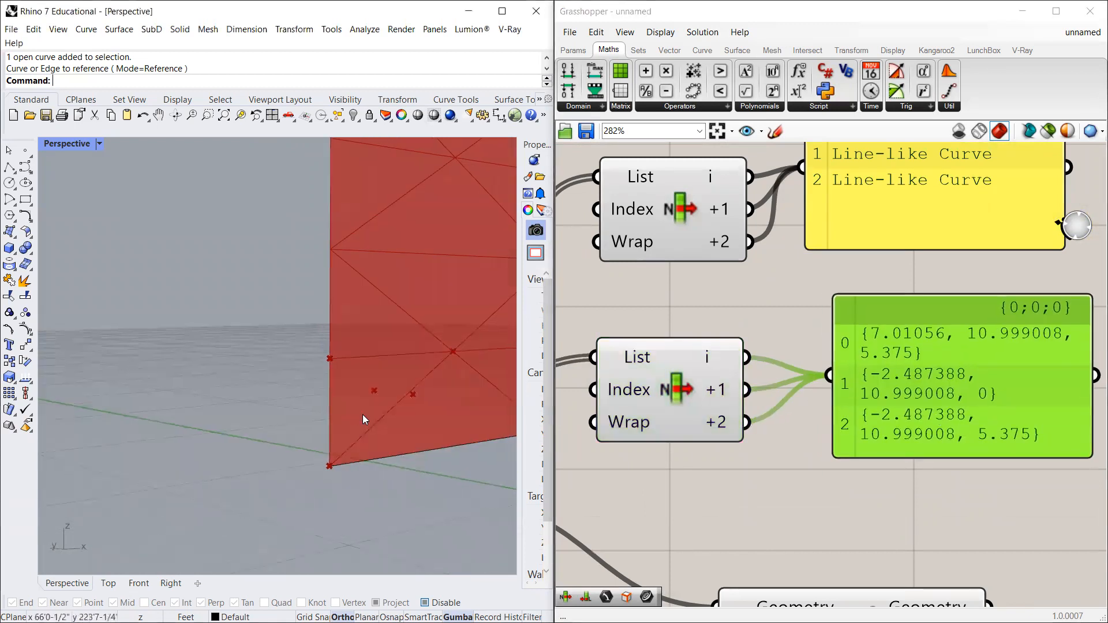
pyautogui.scroll(-6, 919, 376)
pyautogui.scroll(5, 696, 354)
pyautogui.click(765, 373)
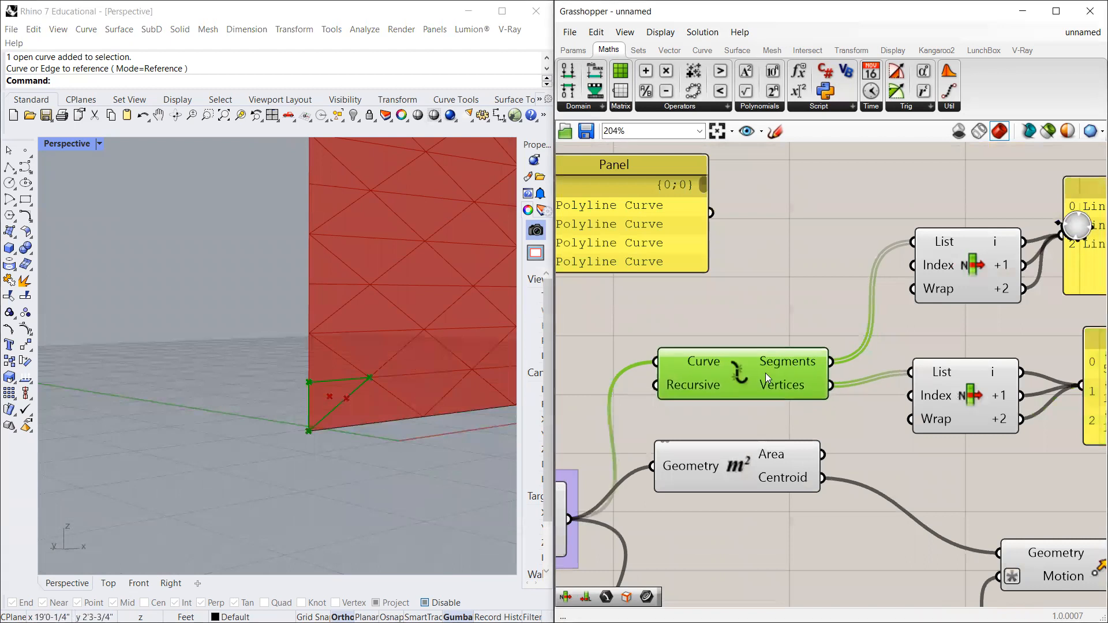
pyautogui.scroll(-6, 756, 359)
pyautogui.scroll(5, 664, 442)
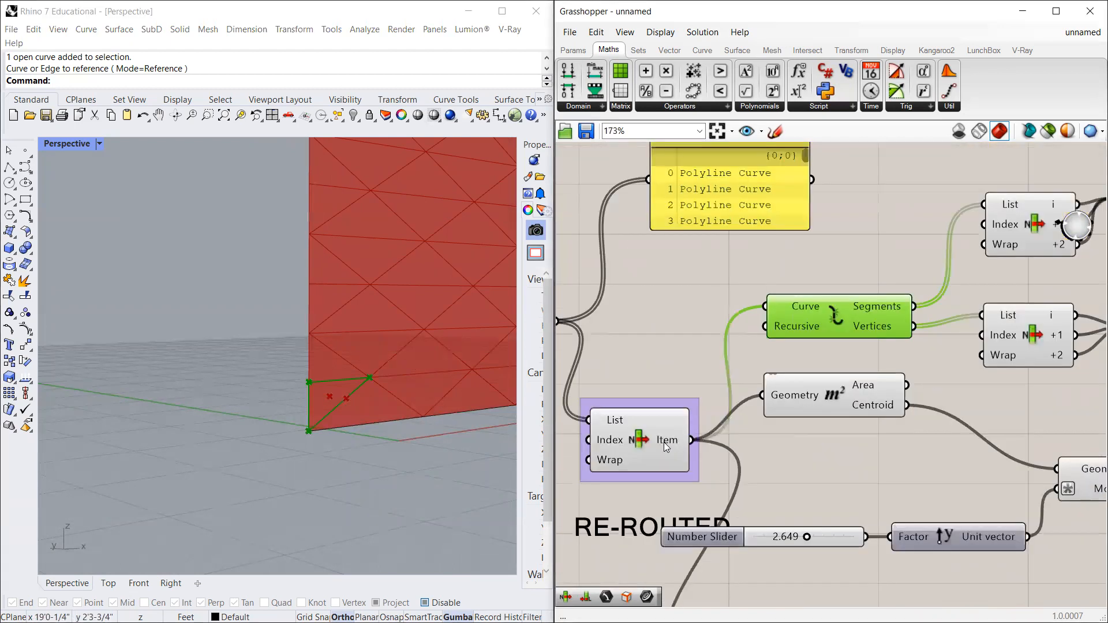
pyautogui.scroll(-3, 818, 320)
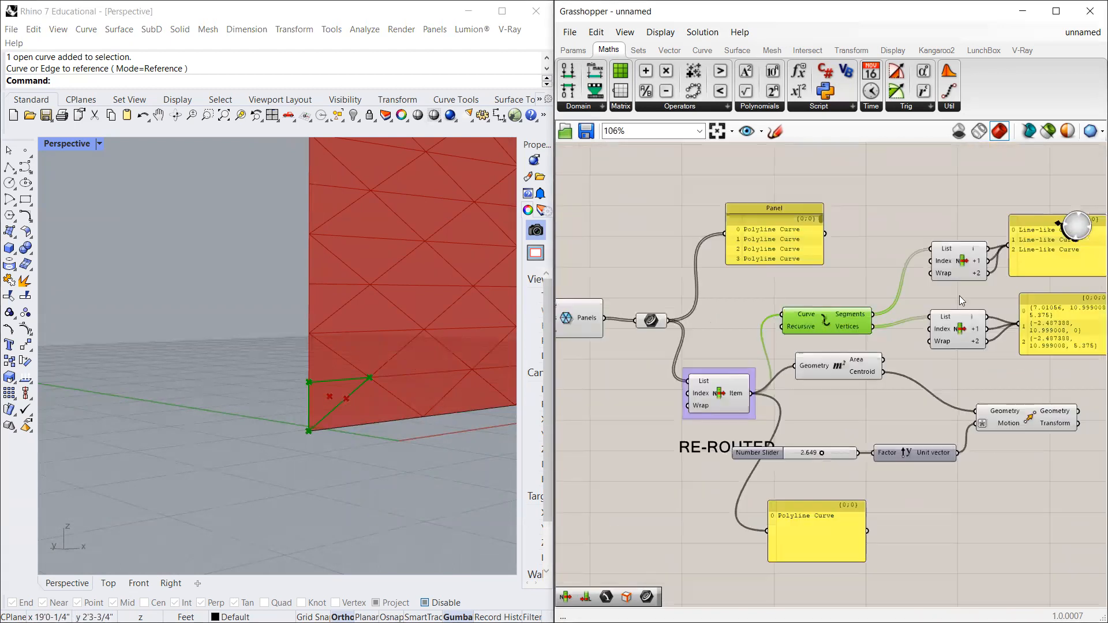
# Step: Place a copy of the segments panel above the segments List Item and connect the Explode component's Segments output directly to it
pyautogui.click(1027, 244)
pyautogui.hotkey('ctrl', 'c')
pyautogui.hotkey('ctrl', 'v')
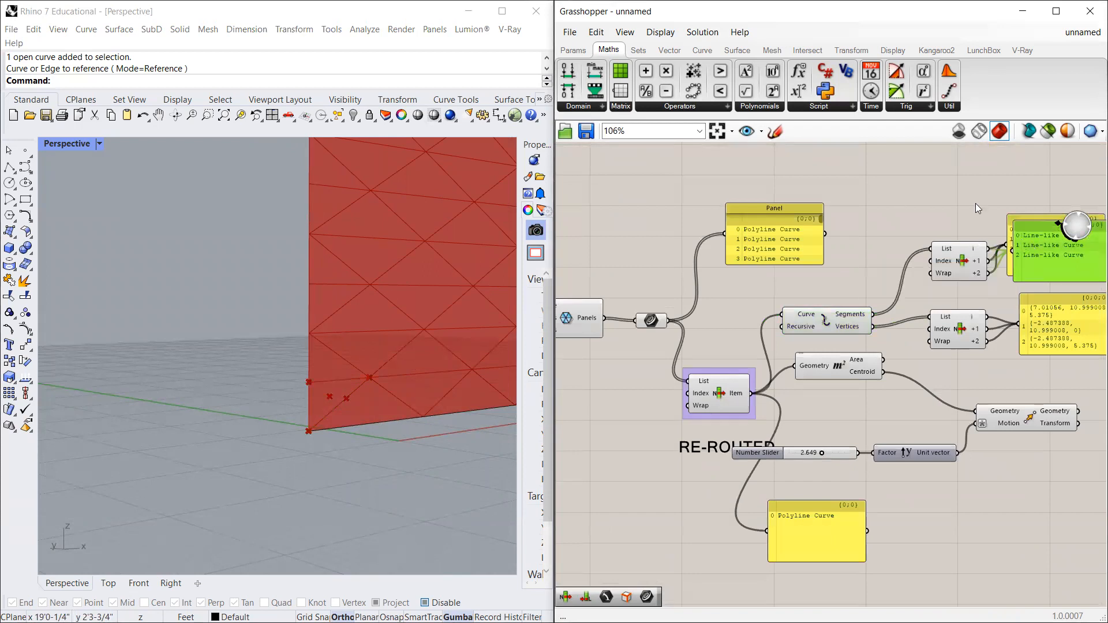
pyautogui.moveTo(1045, 256); pyautogui.dragTo(976, 203)
pyautogui.moveTo(874, 315); pyautogui.dragTo(902, 193)
pyautogui.scroll(-1, 762, 297)
pyautogui.scroll(4, 947, 202)
pyautogui.moveTo(835, 222)
pyautogui.mouseDown()
pyautogui.moveTo(850, 222)
pyautogui.moveTo(840, 218)
pyautogui.mouseUp()
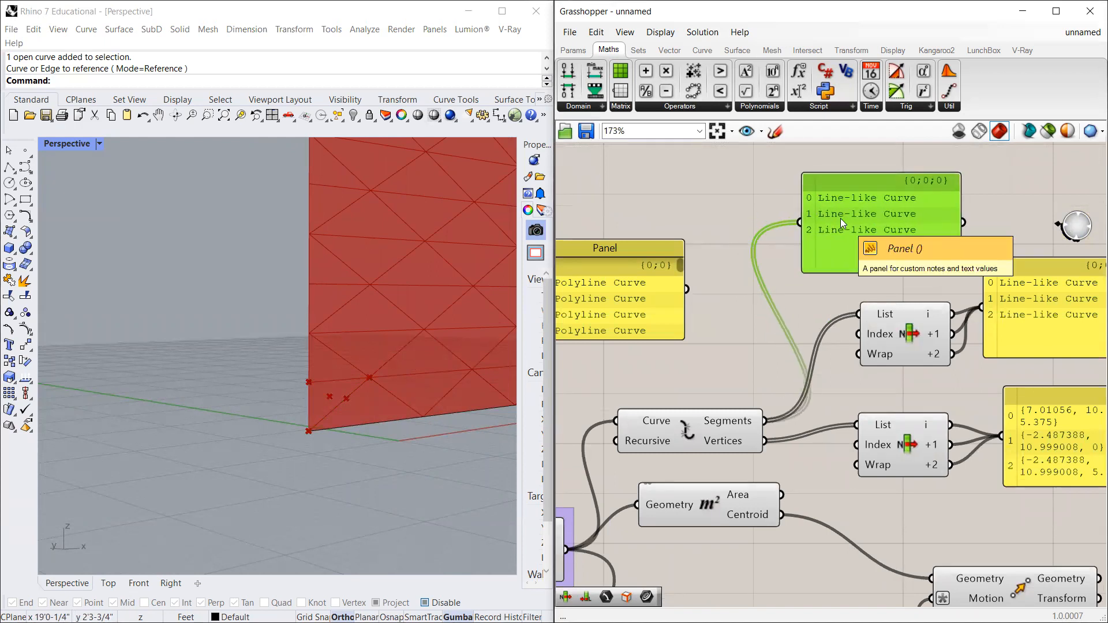
# Step: Highlight the segments List Item to compare its edges with the copied panel, and delete the copied panel
pyautogui.moveTo(908, 339); pyautogui.dragTo(895, 349)
pyautogui.scroll(4, 777, 225)
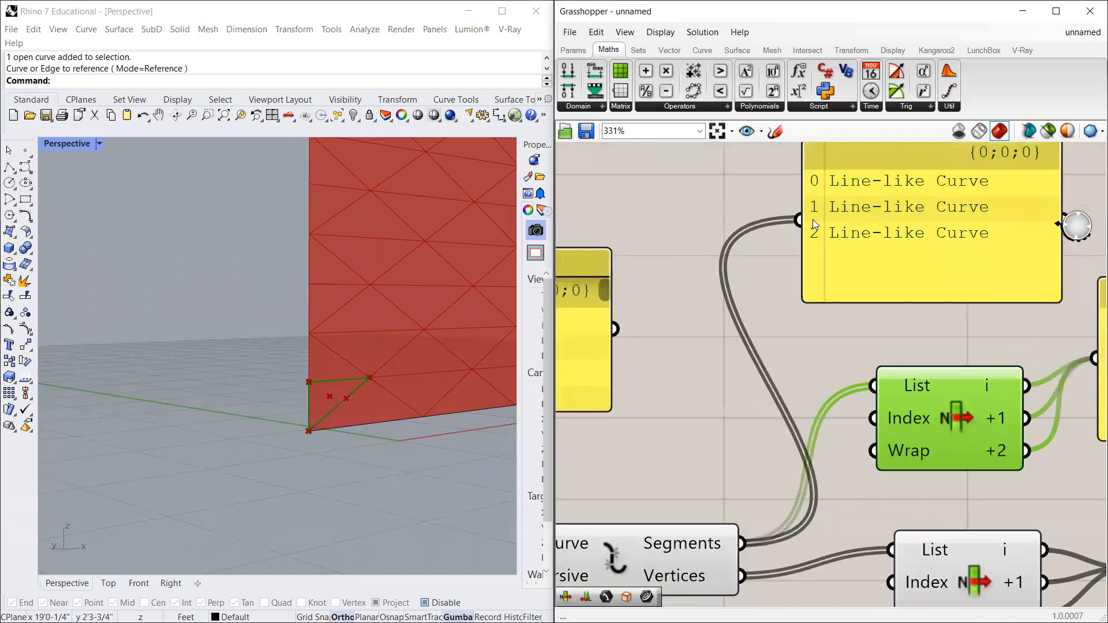
pyautogui.click(821, 231)
pyautogui.scroll(-4, 817, 280)
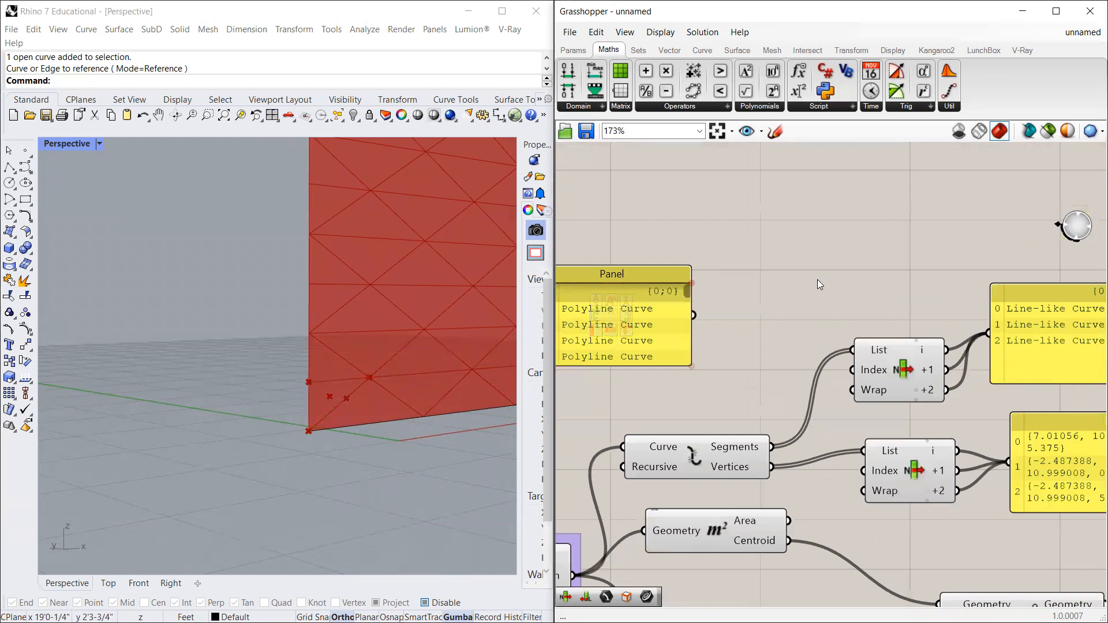
# Step: Highlight the Move component's offset centroid and examine its position relative to the triangle's three corners in the viewport
pyautogui.scroll(-2, 822, 303)
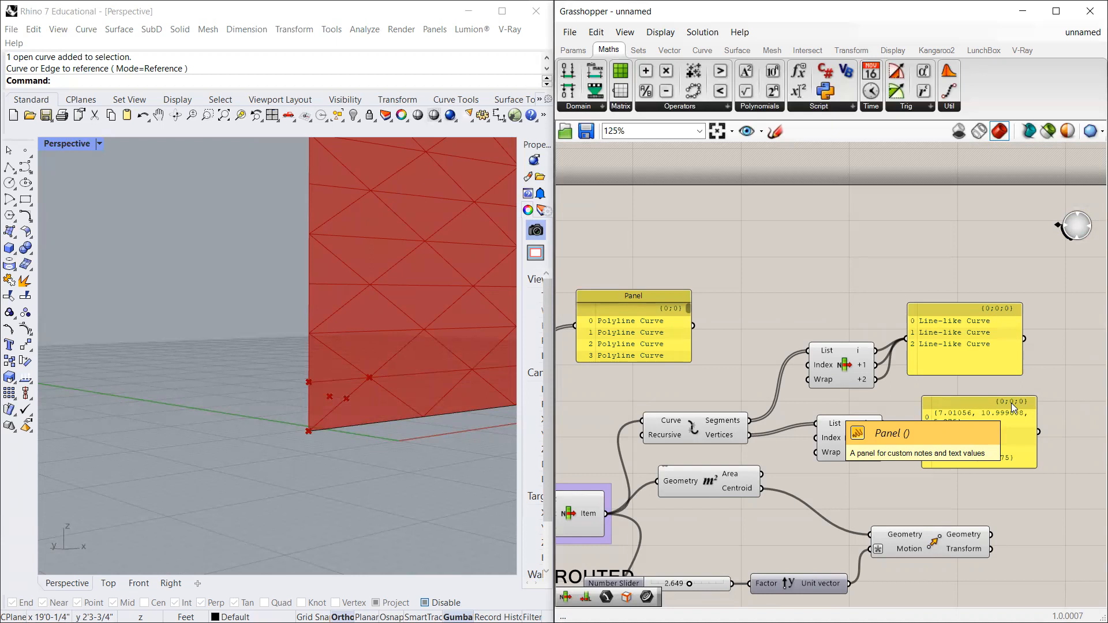
pyautogui.scroll(-2, 994, 324)
pyautogui.scroll(2, 982, 445)
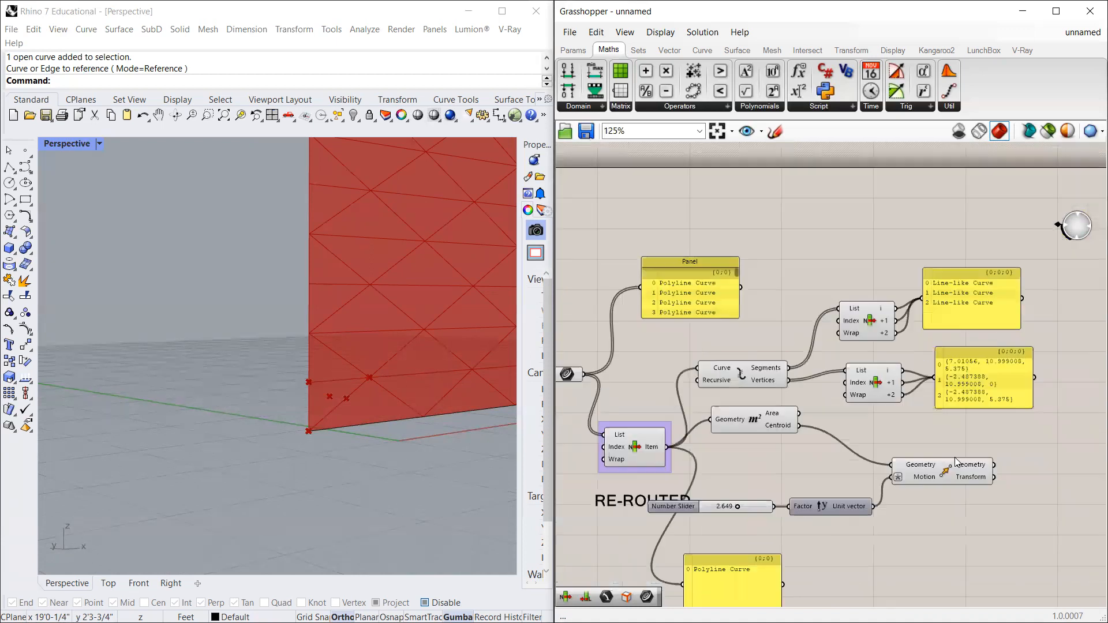
pyautogui.moveTo(762, 422); pyautogui.dragTo(695, 408, button='right')
pyautogui.scroll(3, 913, 423)
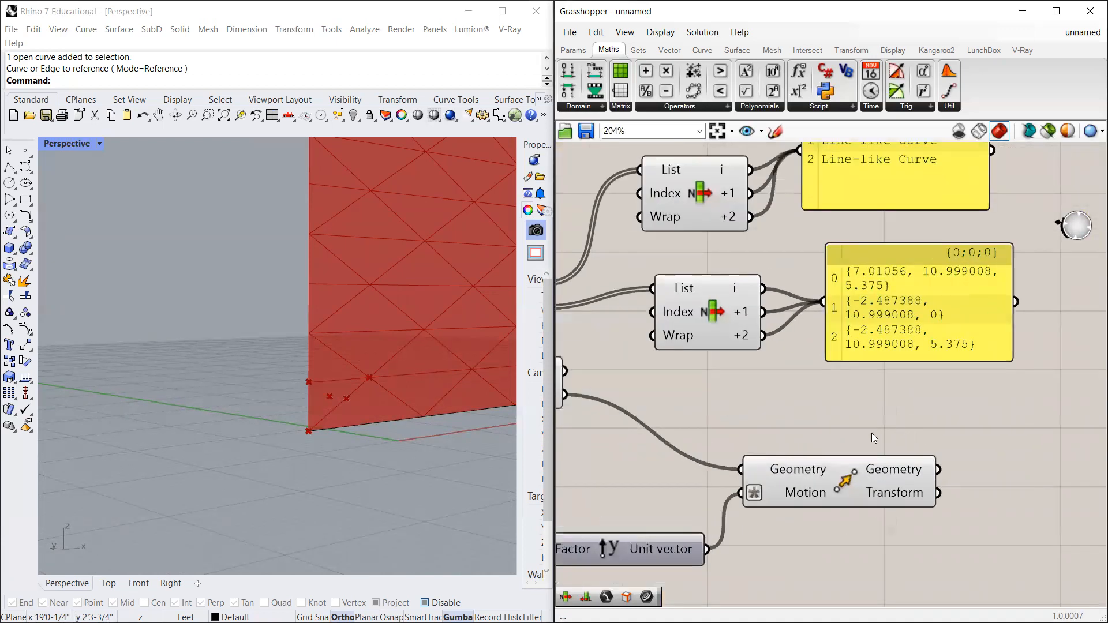
pyautogui.click(820, 469)
pyautogui.scroll(-2, 673, 424)
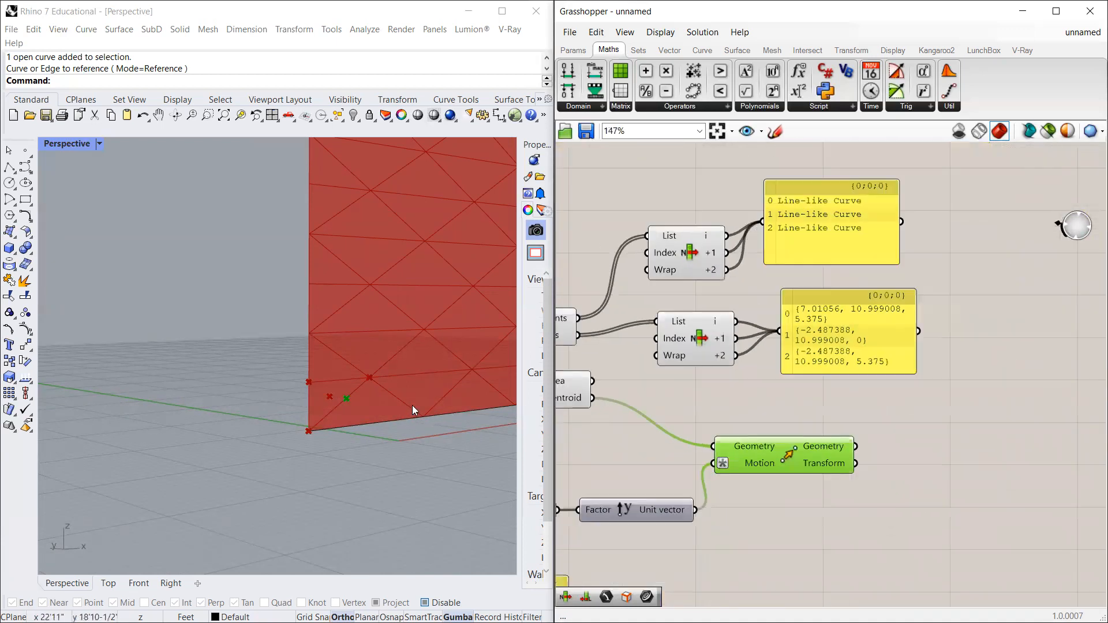
pyautogui.scroll(4, 380, 396)
pyautogui.moveTo(396, 434); pyautogui.dragTo(396, 366, button='right')
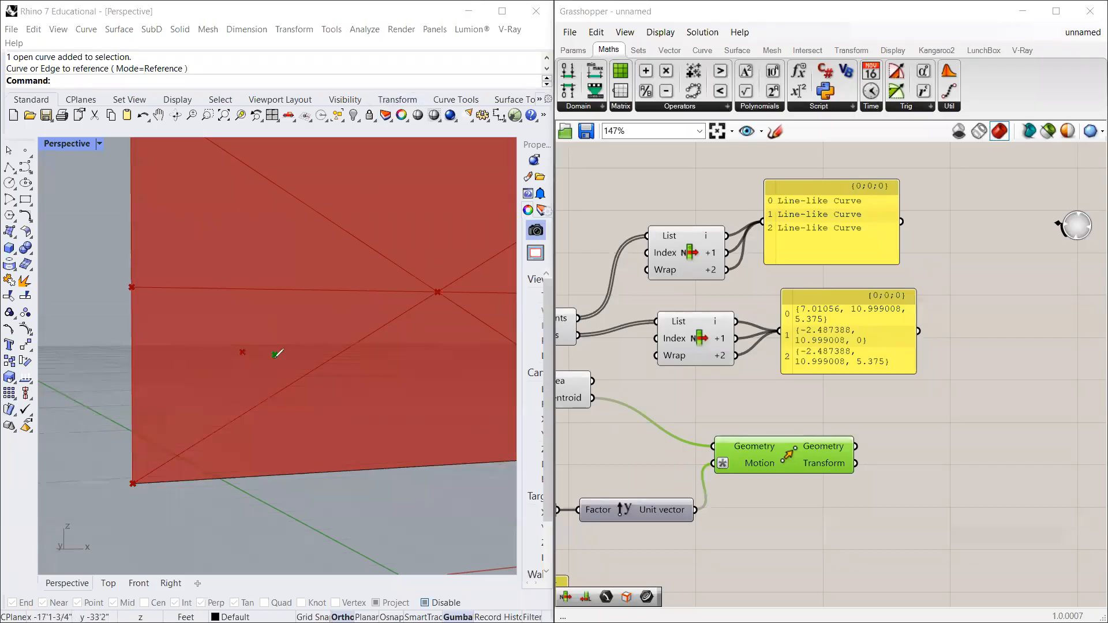
pyautogui.moveTo(274, 355)
pyautogui.mouseDown()
pyautogui.moveTo(121, 492)
pyautogui.moveTo(448, 288)
pyautogui.moveTo(323, 341)
pyautogui.moveTo(261, 354)
pyautogui.mouseUp()
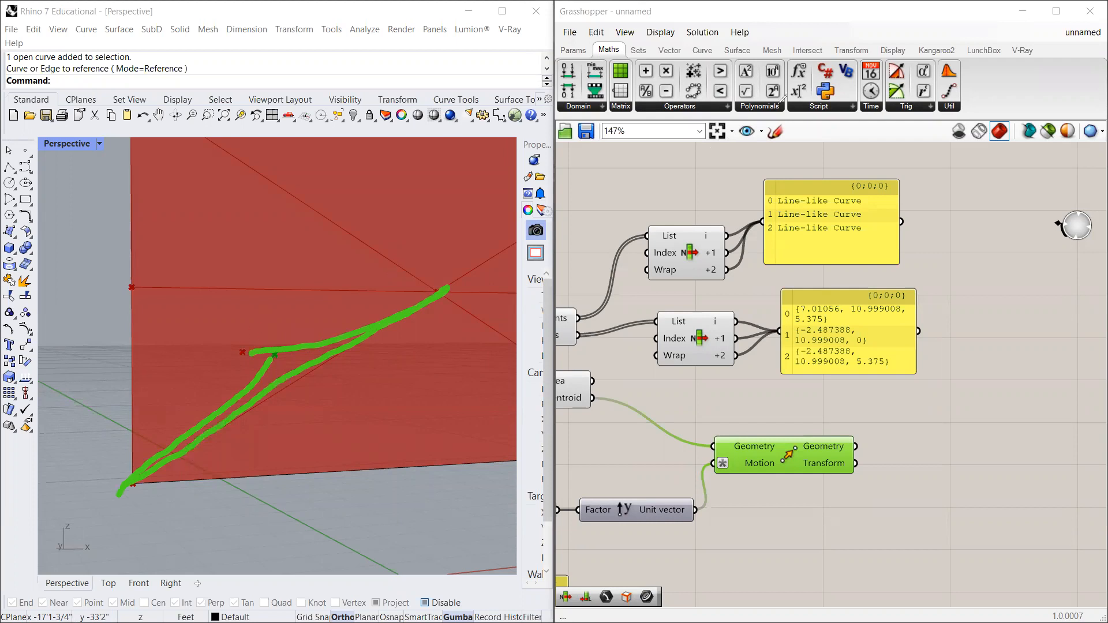
pyautogui.hotkey('ctrl', 'shift', '6')
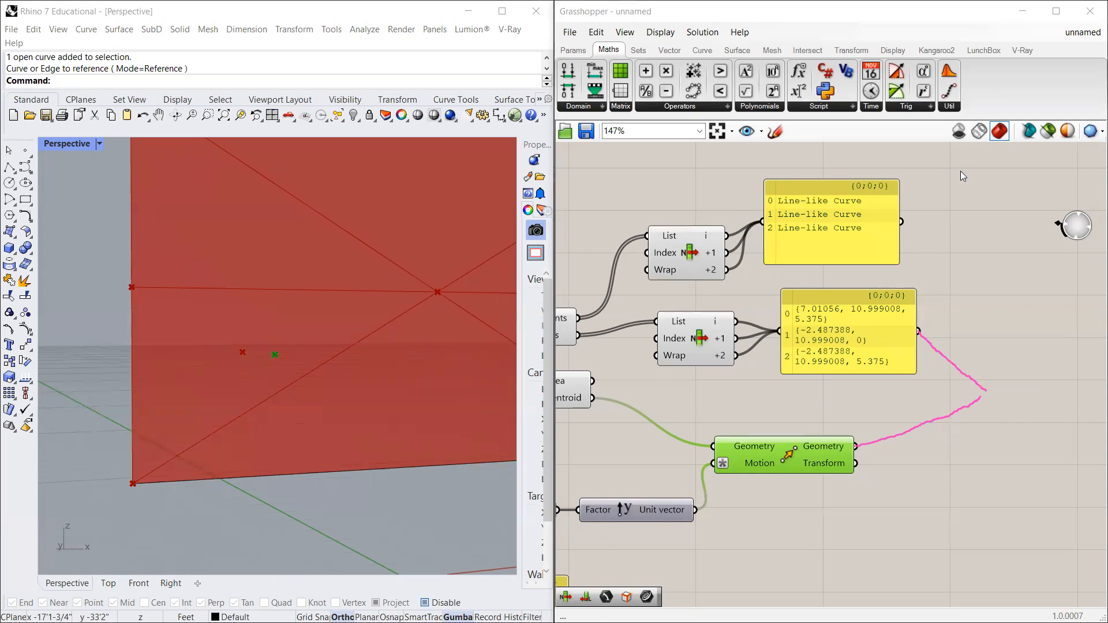
# Step: Add a Line component with start and end point inputs beside the corner coordinates panel
pyautogui.click(700, 51)
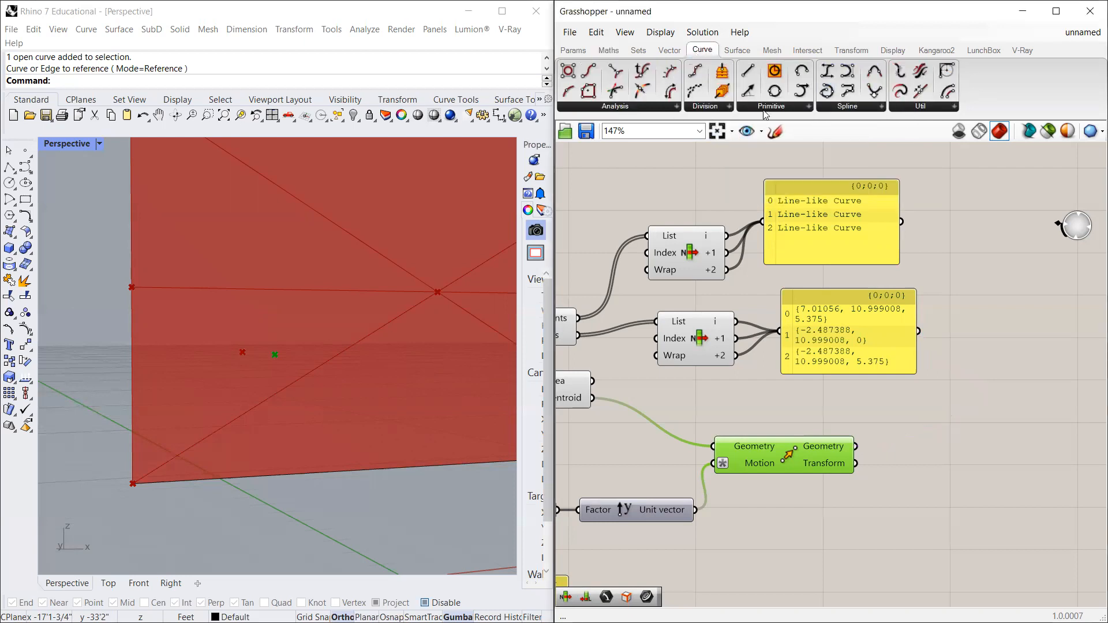
pyautogui.click(793, 111)
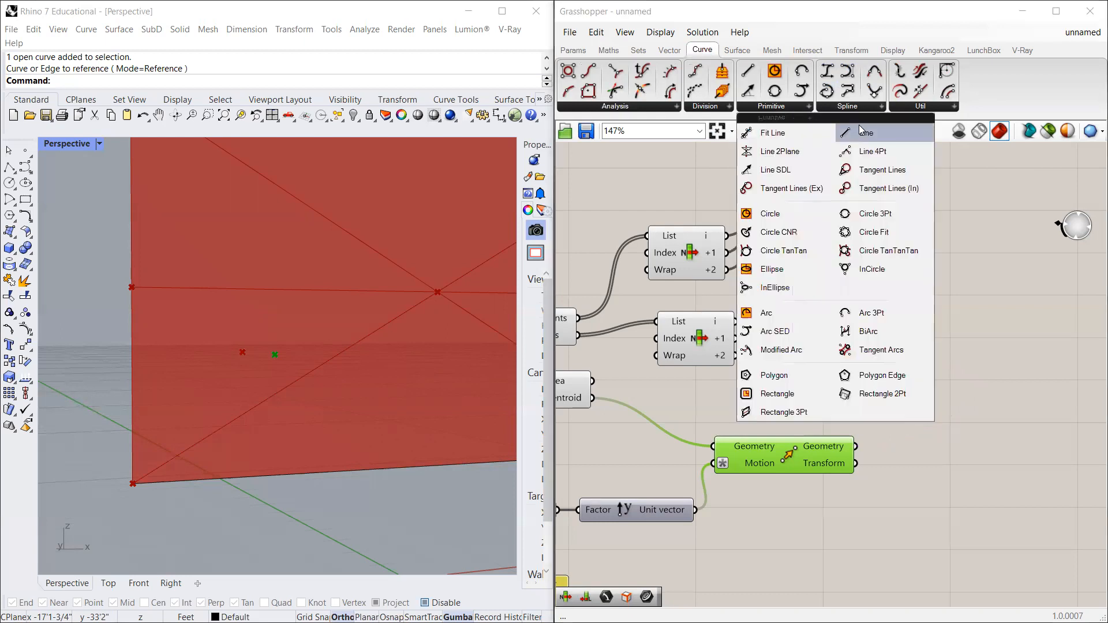
pyautogui.moveTo(863, 136); pyautogui.dragTo(988, 341)
# Step: Delete the segments panel and the corner coordinates panel attached to the two List Items
pyautogui.click(847, 209)
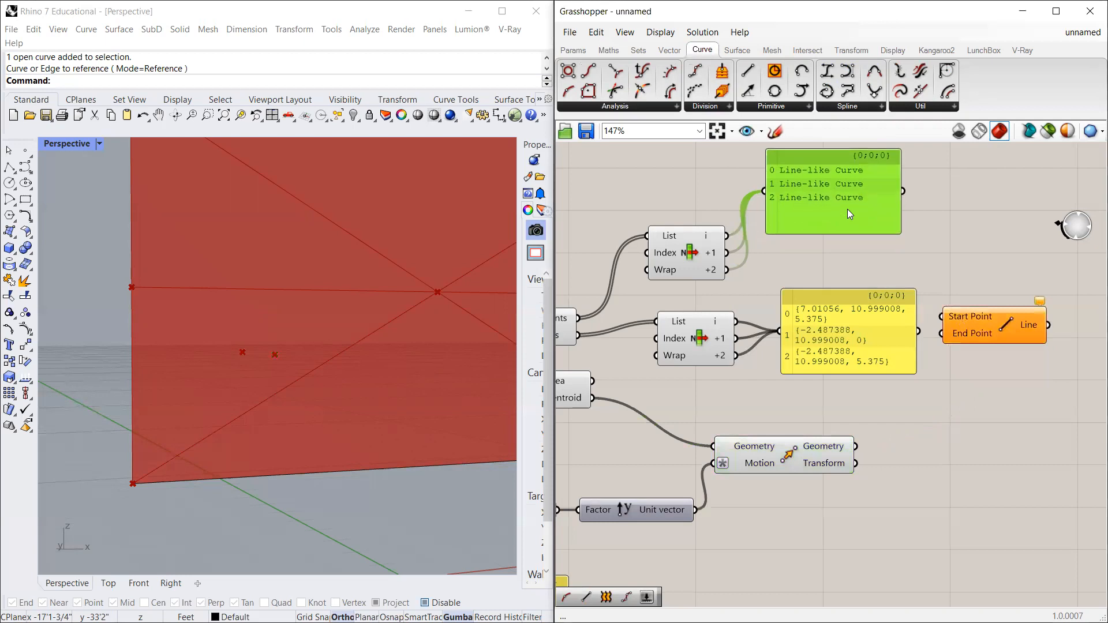
pyautogui.press('Delete')
pyautogui.click(844, 306)
pyautogui.press('Delete')
# Step: Move the Line component closer to the List Items and align the vertices List Item beneath the segments one
pyautogui.moveTo(1006, 344); pyautogui.dragTo(888, 269)
pyautogui.moveTo(690, 249); pyautogui.dragTo(693, 247)
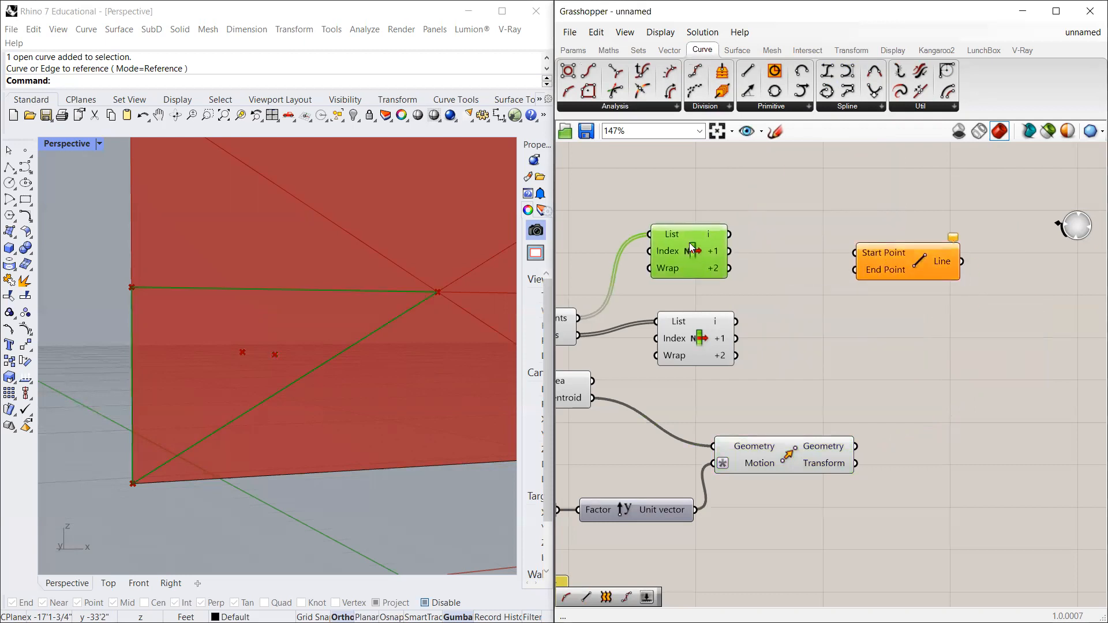
pyautogui.moveTo(698, 344); pyautogui.dragTo(709, 339)
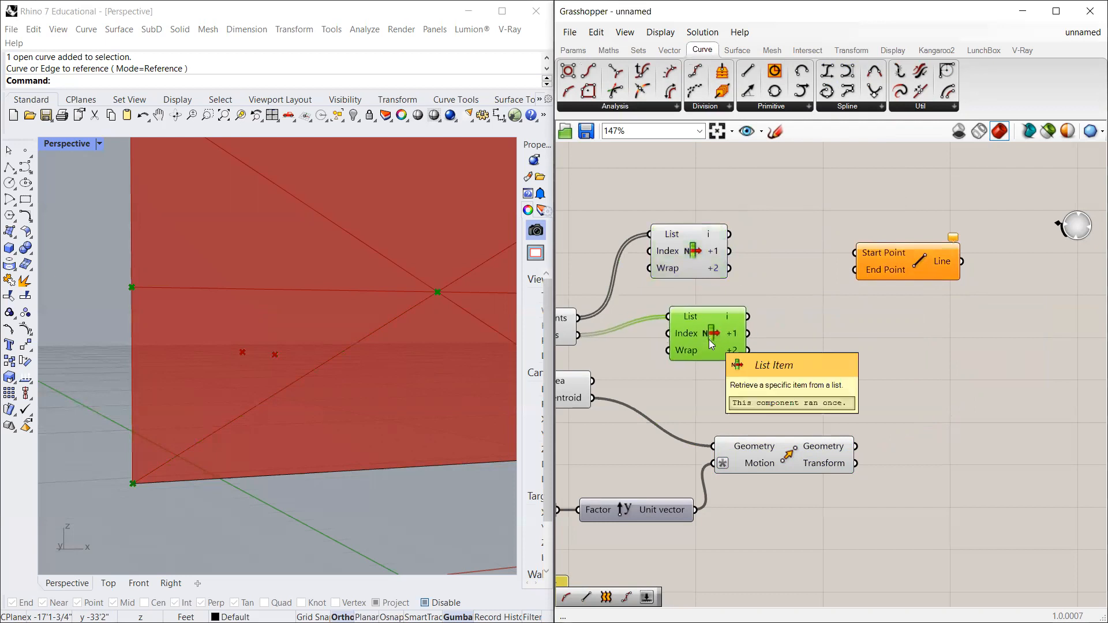
pyautogui.click(776, 449)
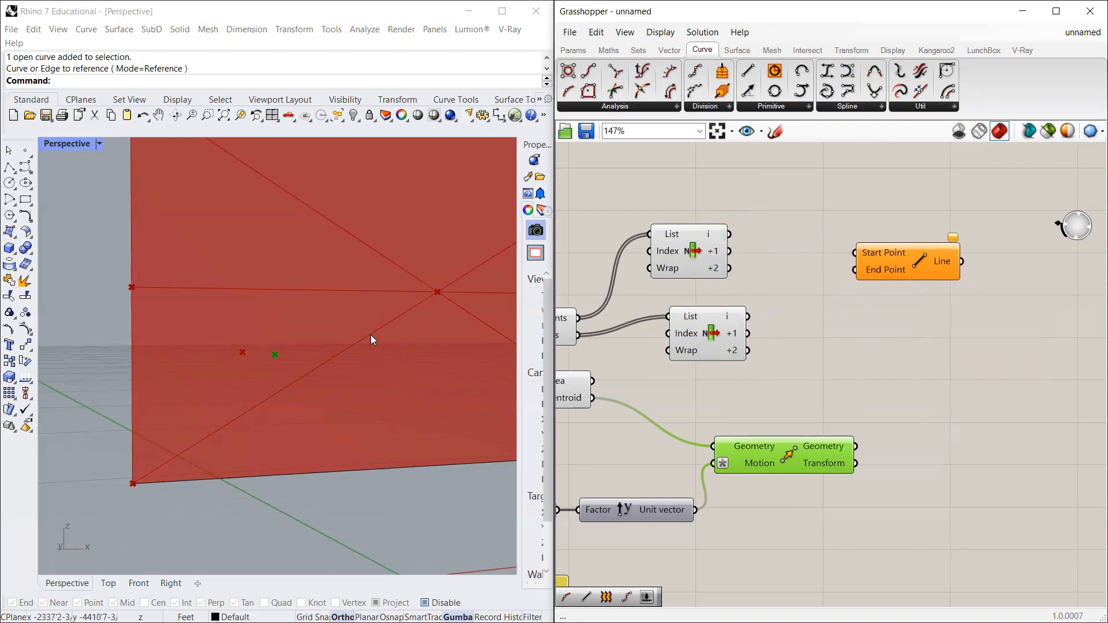
pyautogui.moveTo(731, 335); pyautogui.dragTo(713, 339)
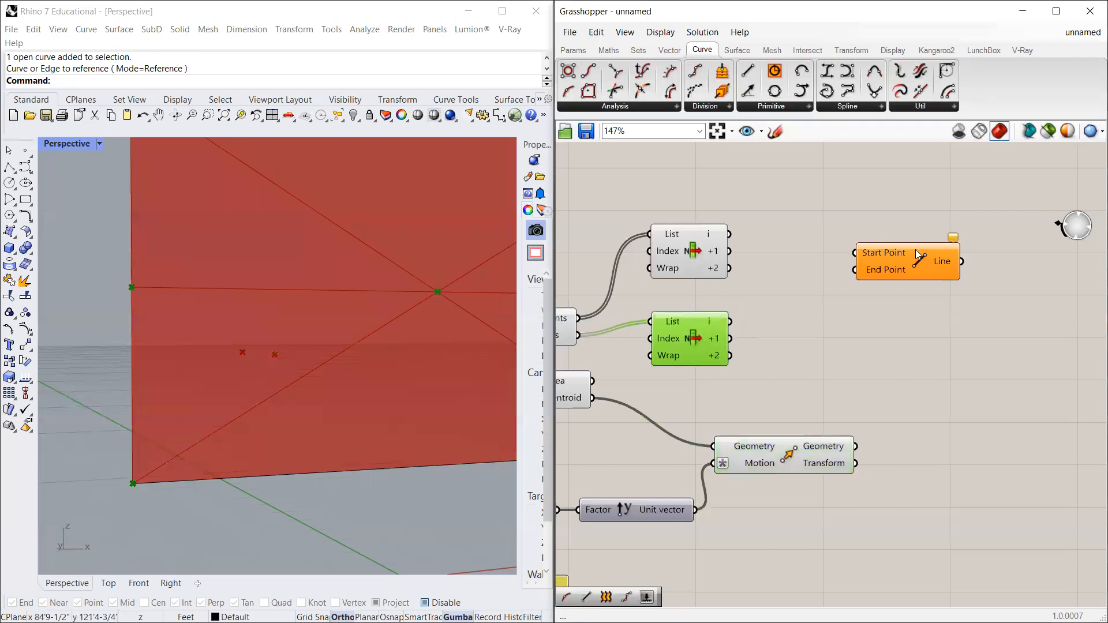
pyautogui.moveTo(910, 255); pyautogui.dragTo(891, 266)
pyautogui.scroll(-2, 887, 265)
pyautogui.scroll(2, 665, 351)
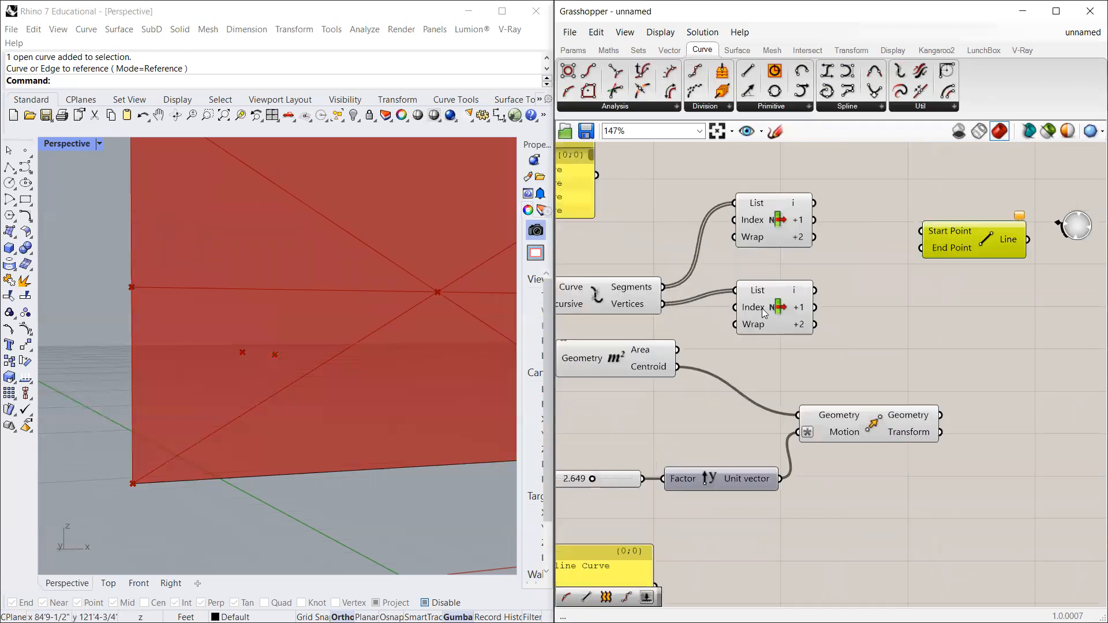
# Step: Connect the vertices List Item's i output to the Line's Start Point and the moved centroid geometry to its End Point
pyautogui.click(755, 310)
pyautogui.scroll(2, 779, 315)
pyautogui.scroll(-2, 787, 314)
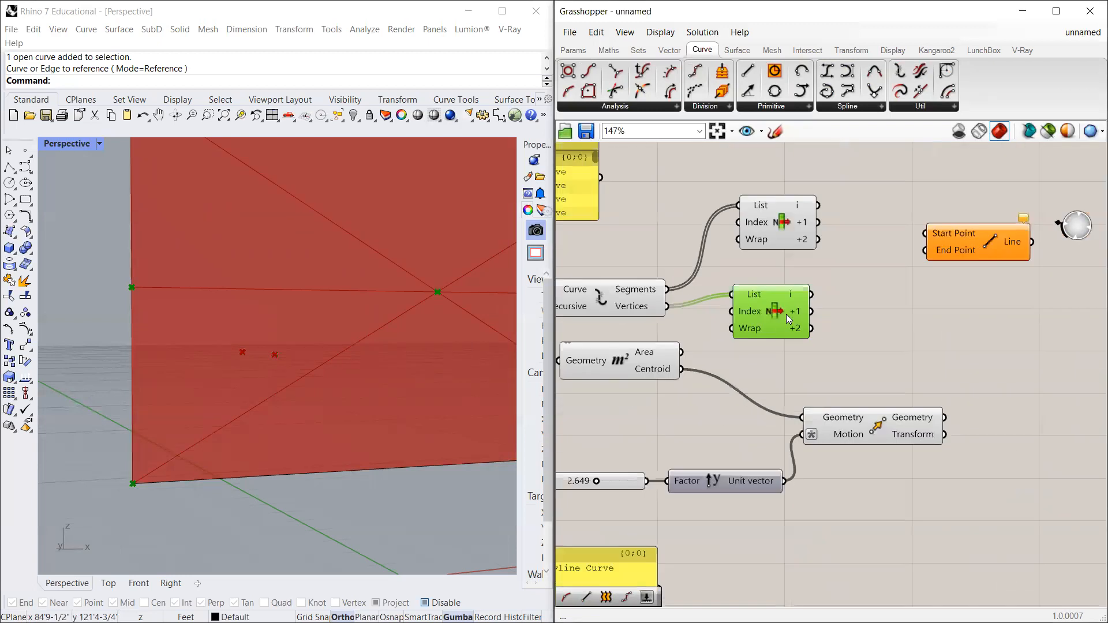
pyautogui.scroll(3, 833, 297)
pyautogui.scroll(-3, 763, 352)
pyautogui.scroll(3, 859, 313)
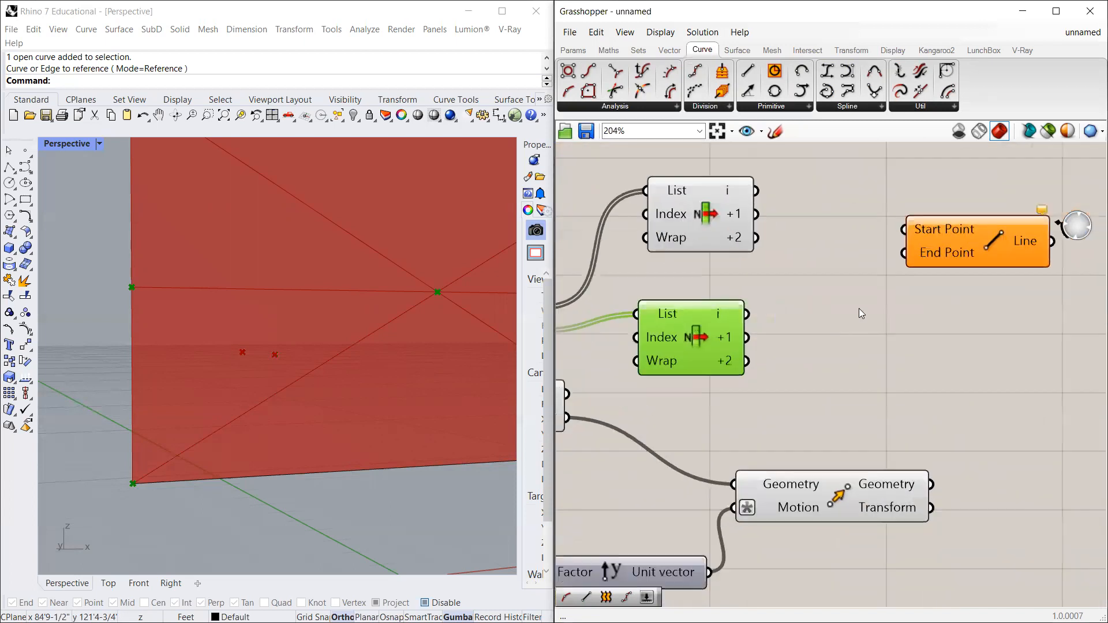
pyautogui.moveTo(953, 251); pyautogui.dragTo(926, 287)
pyautogui.moveTo(747, 314)
pyautogui.mouseDown()
pyautogui.moveTo(891, 257)
pyautogui.moveTo(991, 338)
pyautogui.mouseUp()
pyautogui.moveTo(931, 484); pyautogui.dragTo(954, 355)
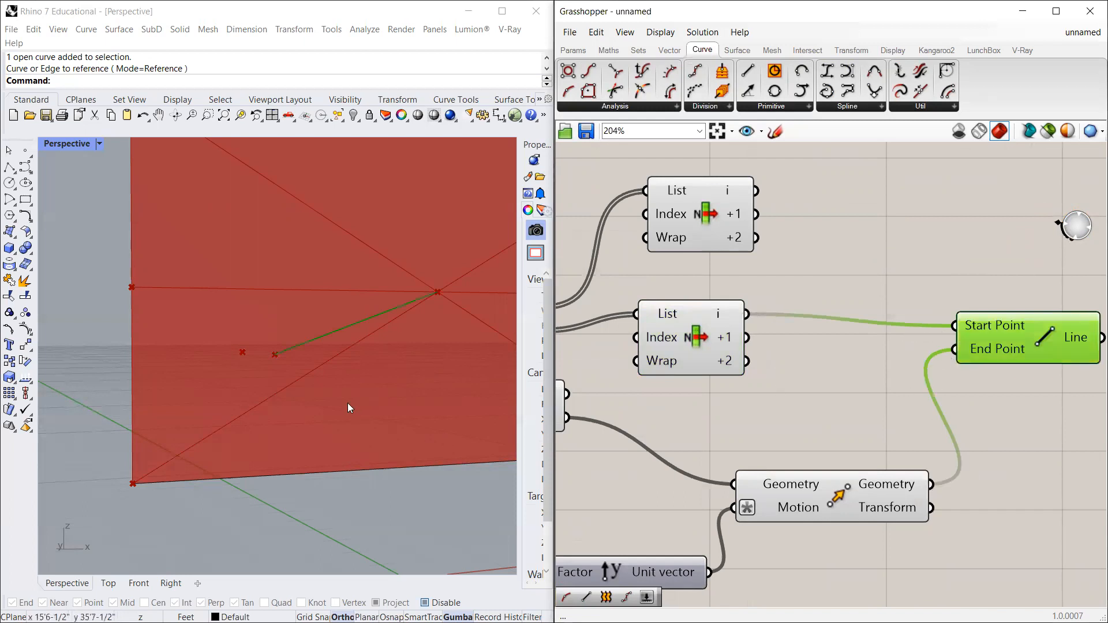
pyautogui.moveTo(966, 355); pyautogui.dragTo(969, 366)
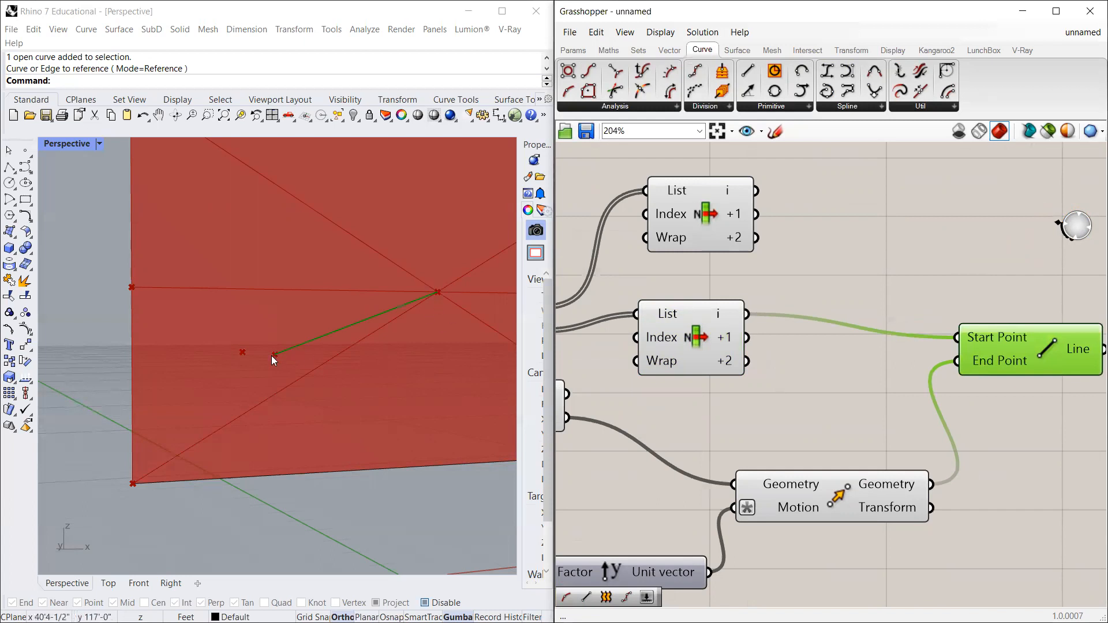
pyautogui.moveTo(281, 362); pyautogui.dragTo(456, 383, button='right')
pyautogui.scroll(-1, 582, 304)
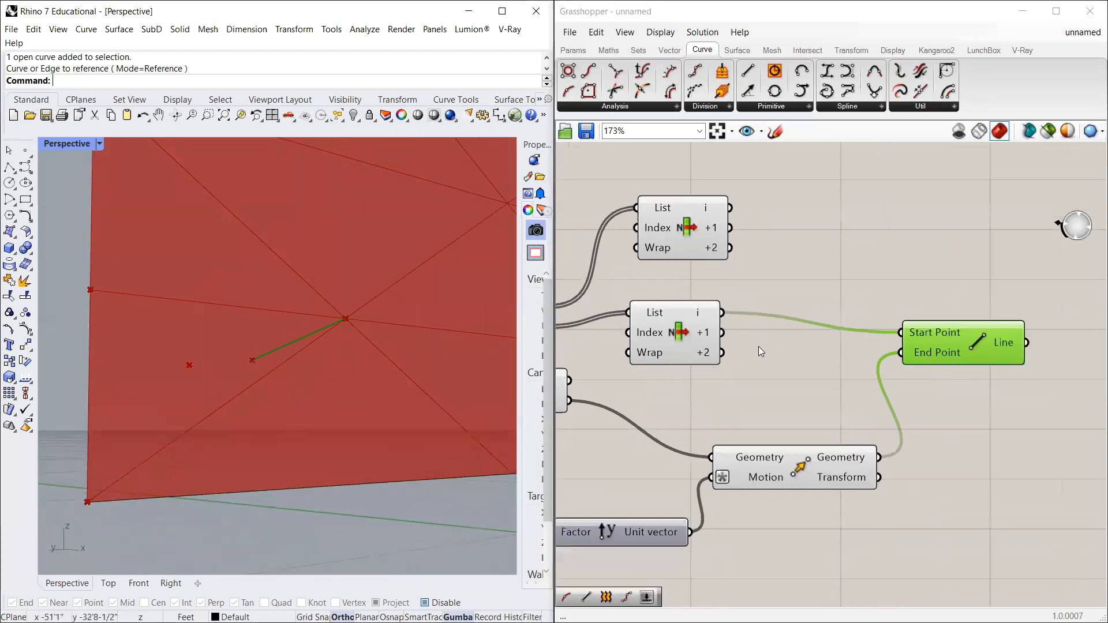
# Step: Duplicate the Line component and connect the vertices List Item's +1 output to the copy's Start Point
pyautogui.moveTo(935, 340); pyautogui.dragTo(959, 381)
pyautogui.hotkey('ctrl', 'c')
pyautogui.hotkey('ctrl', 'v')
pyautogui.moveTo(825, 466); pyautogui.dragTo(785, 448)
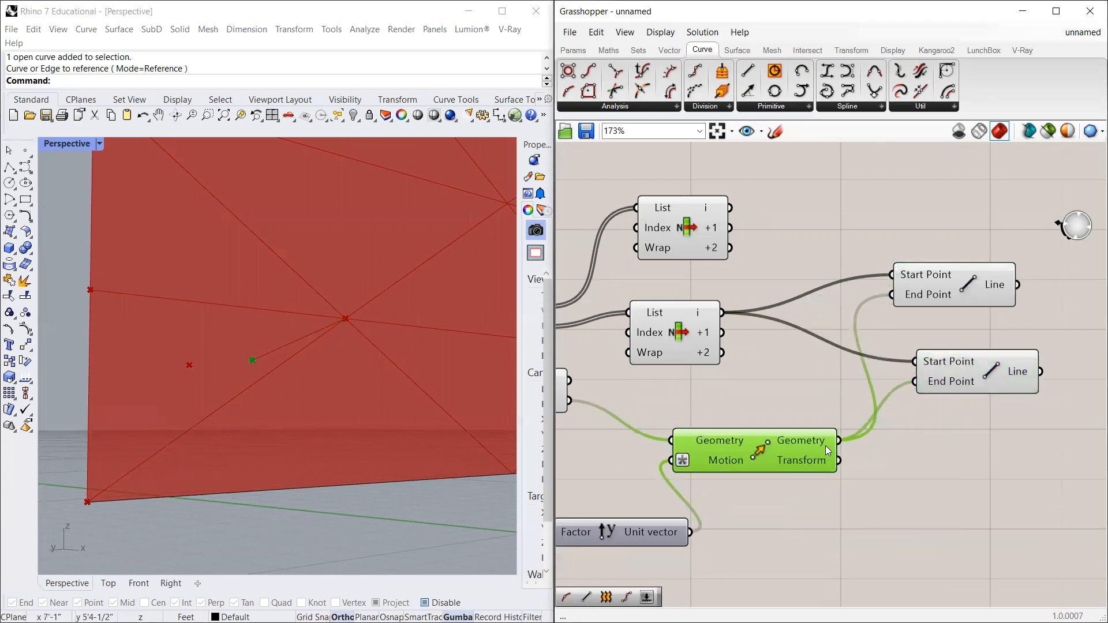
pyautogui.moveTo(943, 379); pyautogui.dragTo(939, 384)
pyautogui.moveTo(721, 333); pyautogui.dragTo(909, 363)
pyautogui.moveTo(346, 391); pyautogui.dragTo(339, 376, button='right')
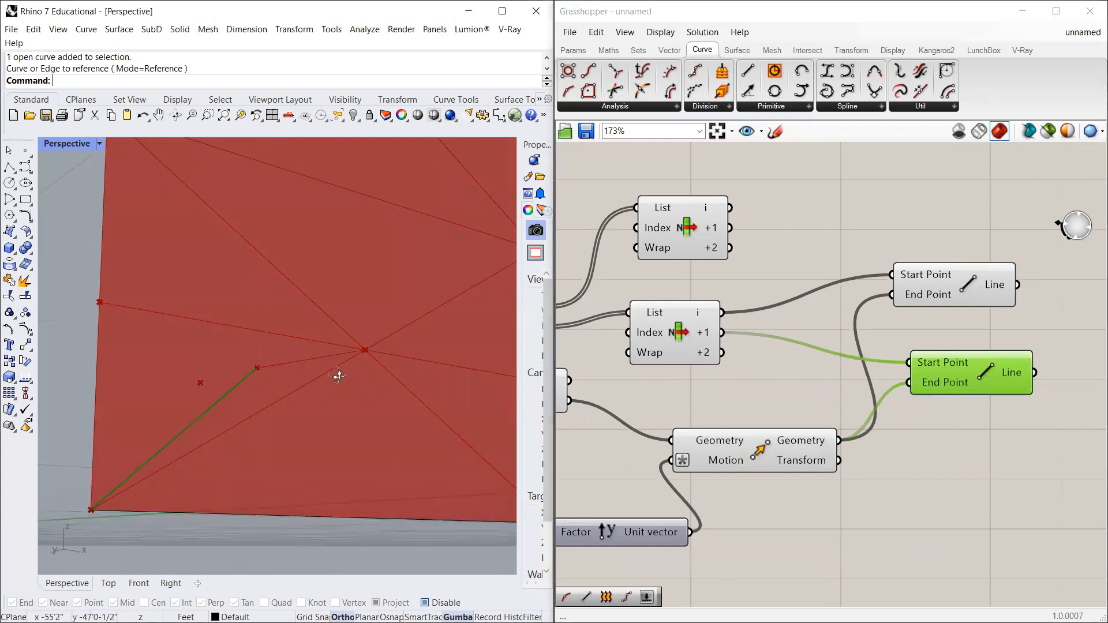
pyautogui.click(936, 295)
pyautogui.click(948, 366)
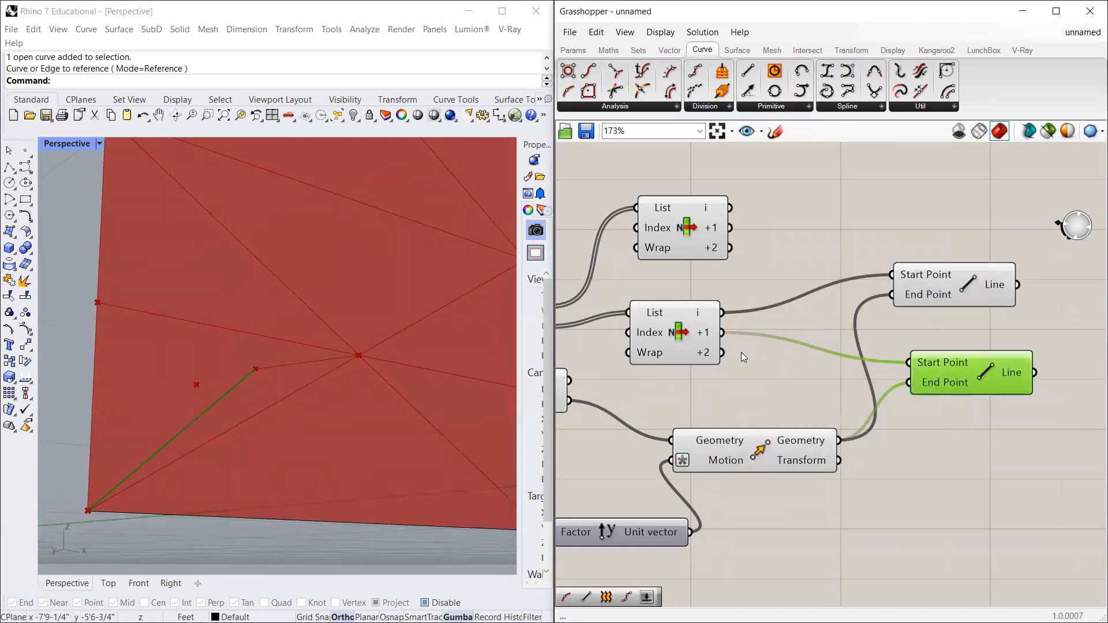
pyautogui.scroll(-2, 728, 296)
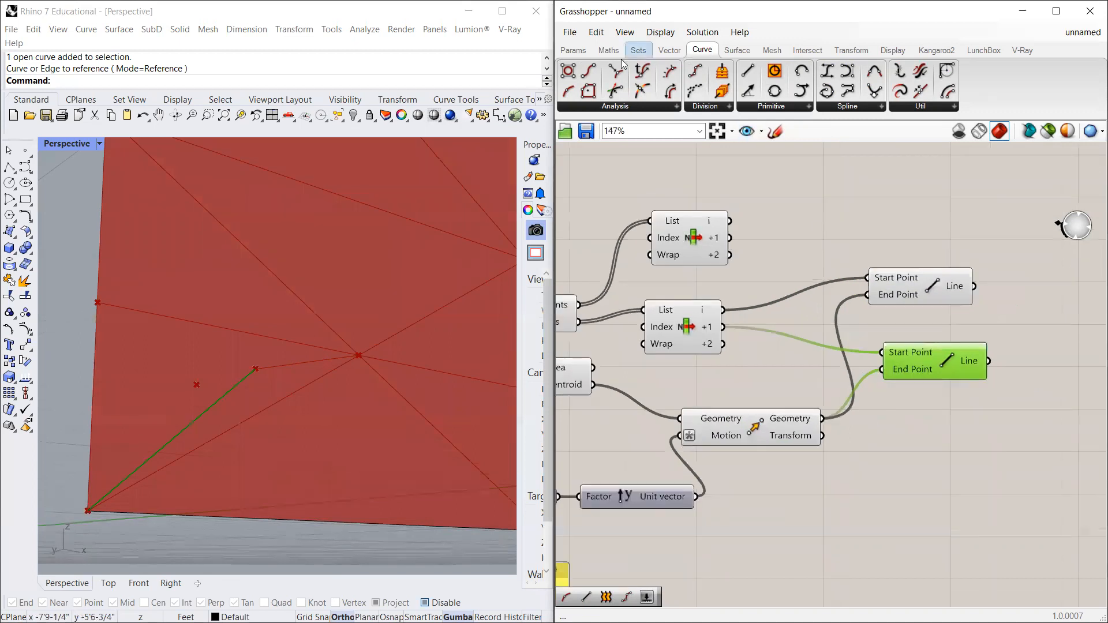
# Step: Preview the segments List Item's +1 output through a temporary Curve parameter and delete that parameter
pyautogui.click(573, 50)
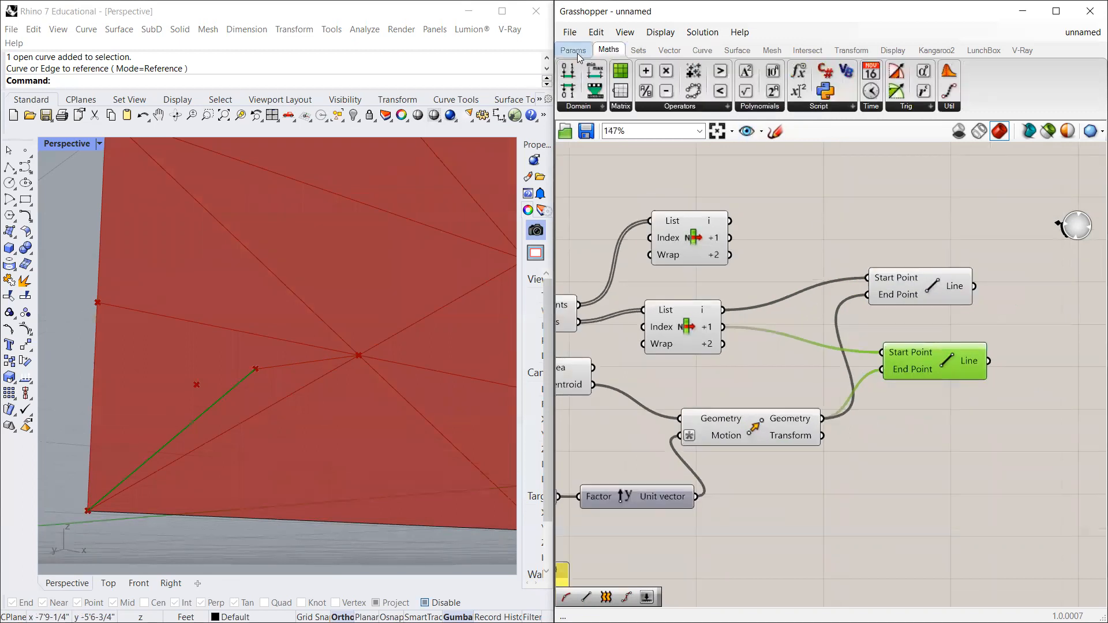
pyautogui.moveTo(639, 92); pyautogui.dragTo(879, 222)
pyautogui.moveTo(730, 237); pyautogui.dragTo(875, 213)
pyautogui.click(880, 222)
pyautogui.click(837, 249)
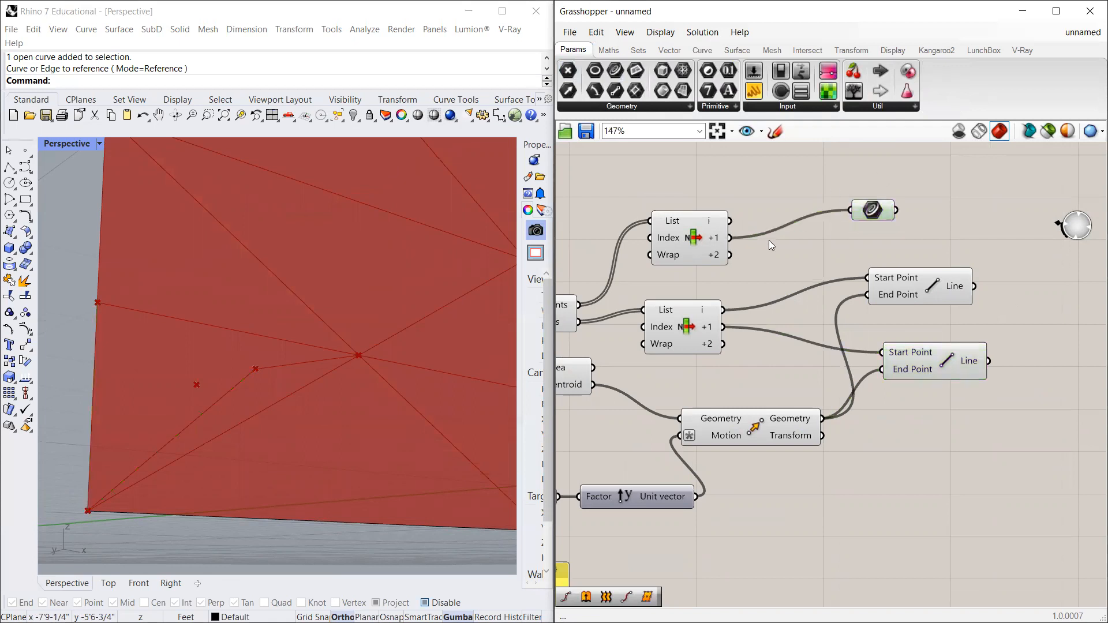
pyautogui.scroll(-1, 769, 241)
pyautogui.moveTo(691, 234); pyautogui.dragTo(710, 238, button='right')
pyautogui.click(710, 238)
pyautogui.scroll(-1, 730, 211)
pyautogui.click(844, 226)
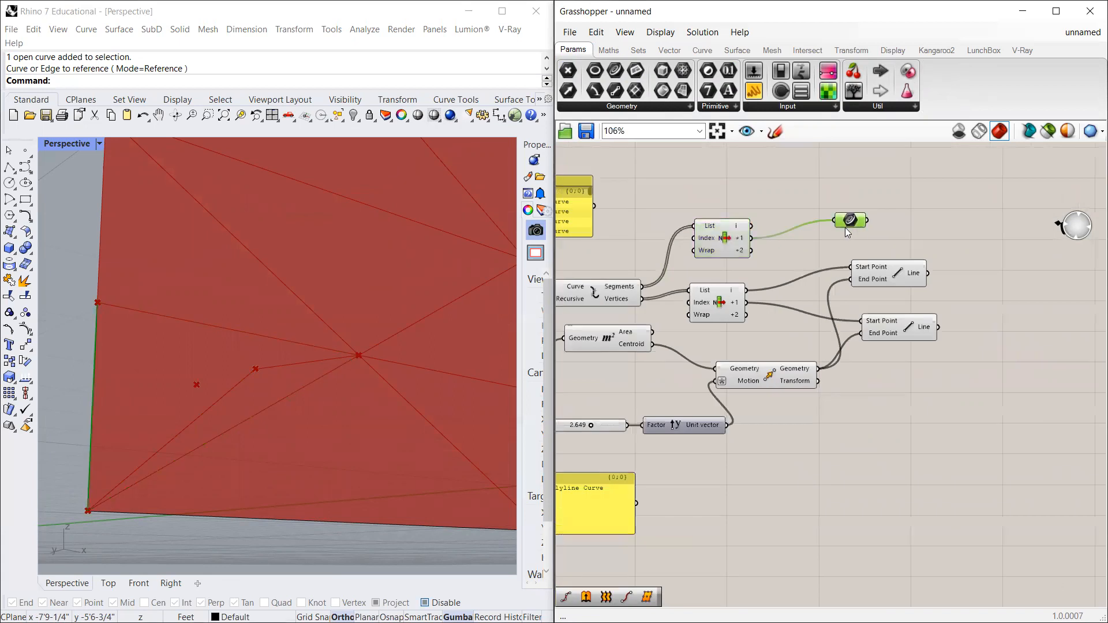
pyautogui.press('Delete')
pyautogui.scroll(2, 844, 227)
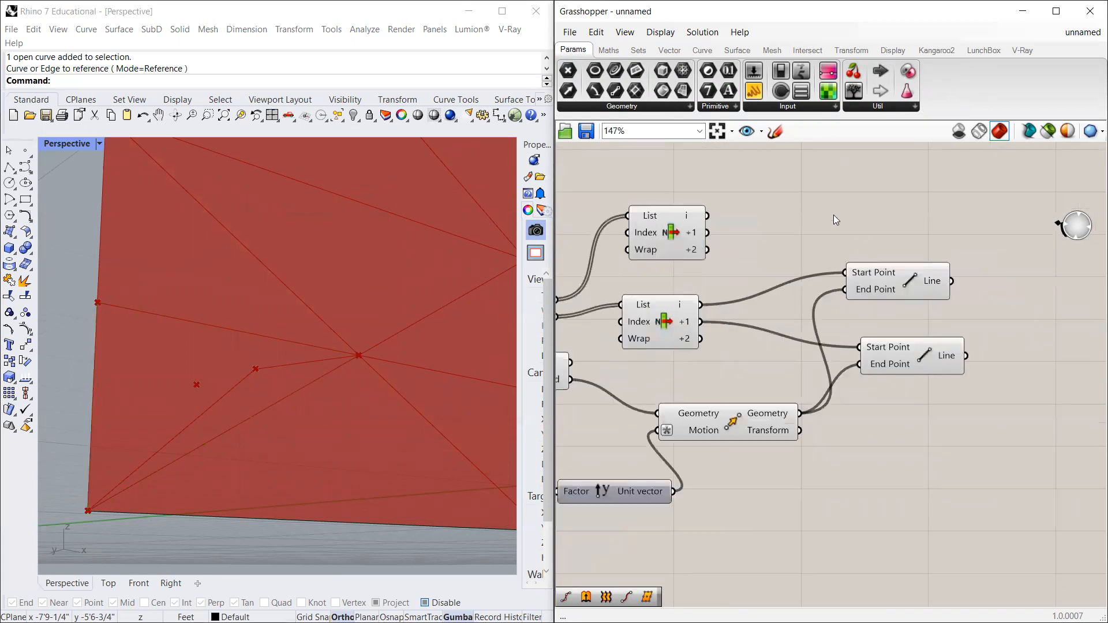
pyautogui.click(594, 105)
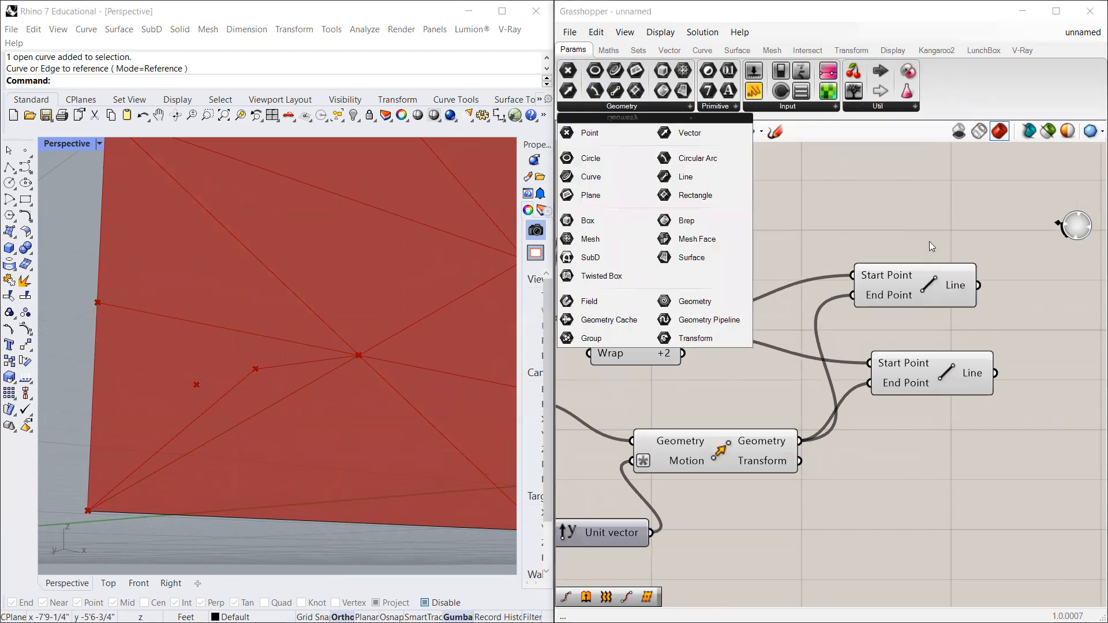
pyautogui.click(930, 242)
pyautogui.scroll(2, 796, 243)
pyautogui.scroll(-3, 793, 243)
pyautogui.click(685, 227)
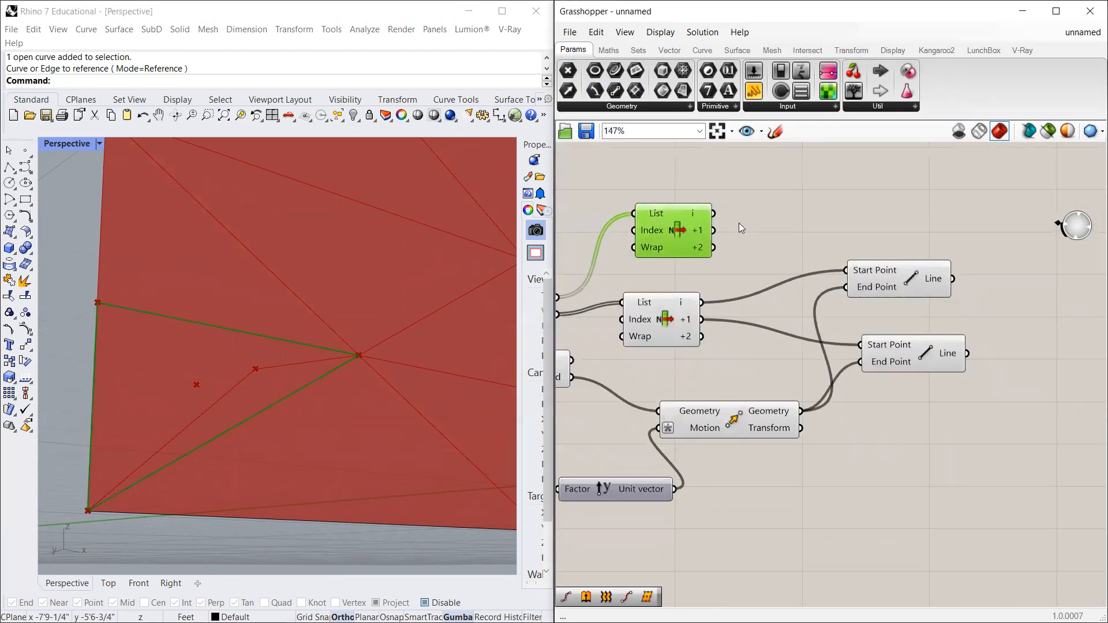
pyautogui.click(790, 216)
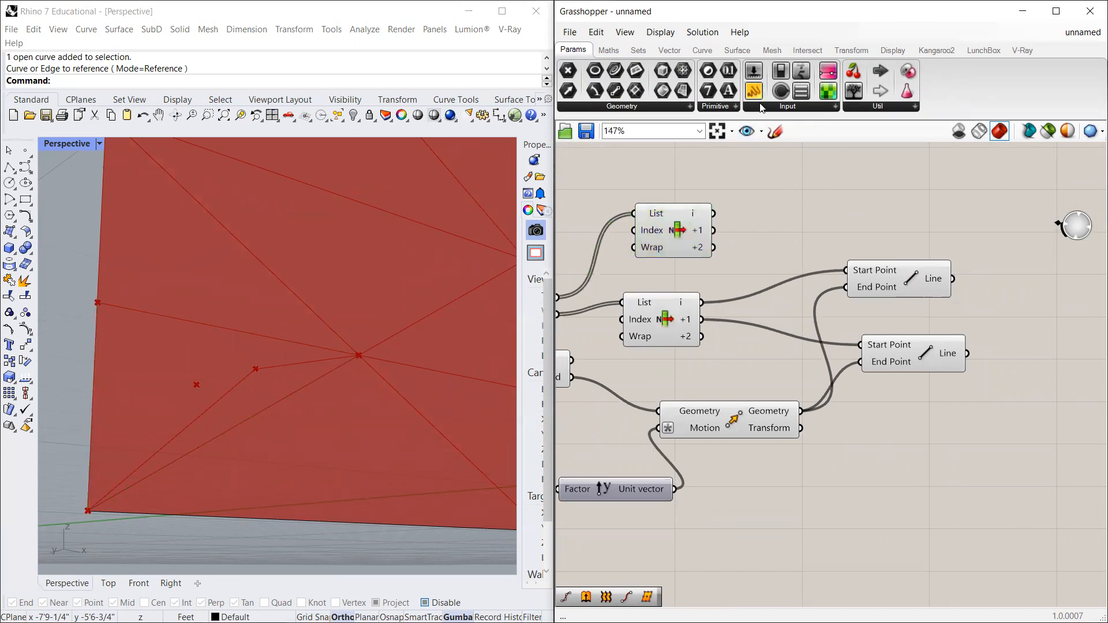
# Step: Add a Panel above the Line components and connect it to the segments List Item's i output
pyautogui.click(785, 204)
pyautogui.moveTo(807, 192); pyautogui.dragTo(874, 167)
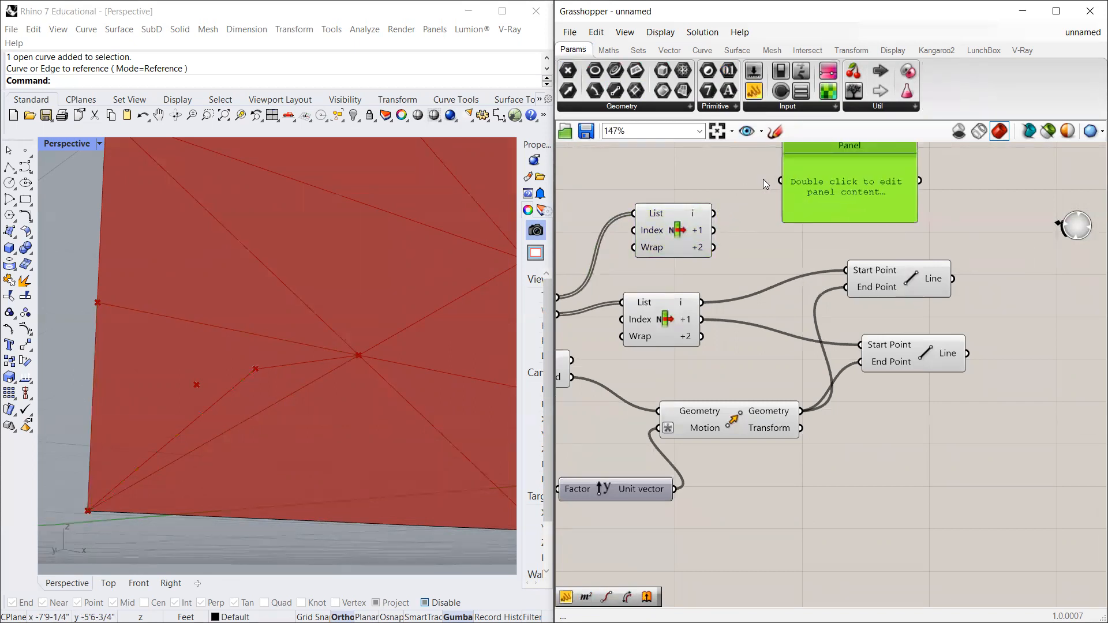
pyautogui.moveTo(780, 183); pyautogui.dragTo(780, 183)
pyautogui.click(837, 189)
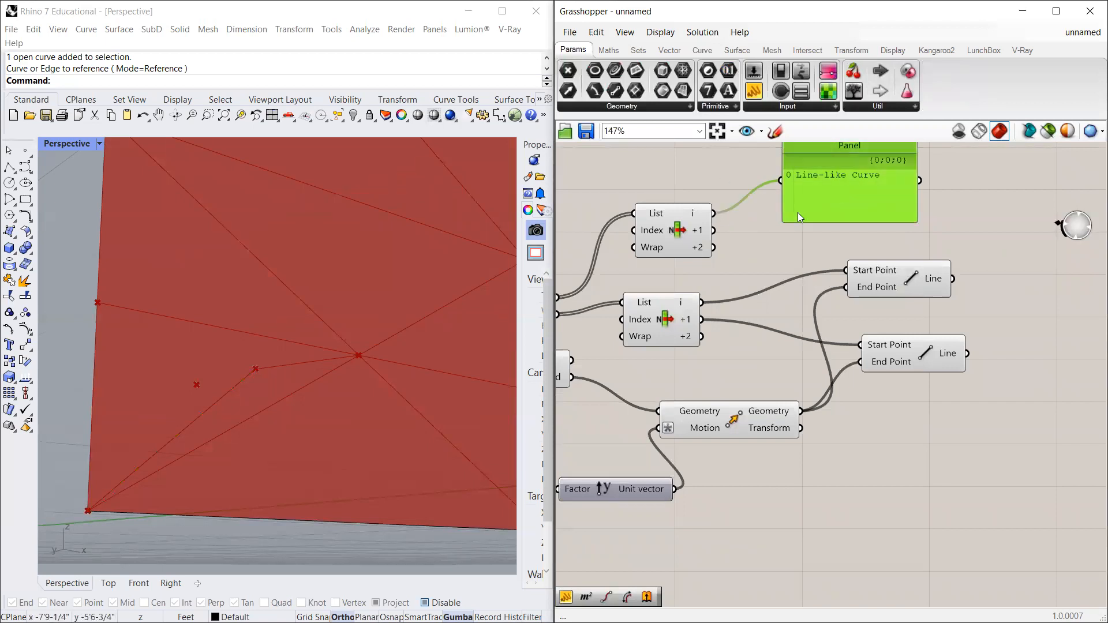
pyautogui.click(699, 245)
pyautogui.scroll(-2, 687, 237)
pyautogui.scroll(2, 716, 252)
pyautogui.click(850, 210)
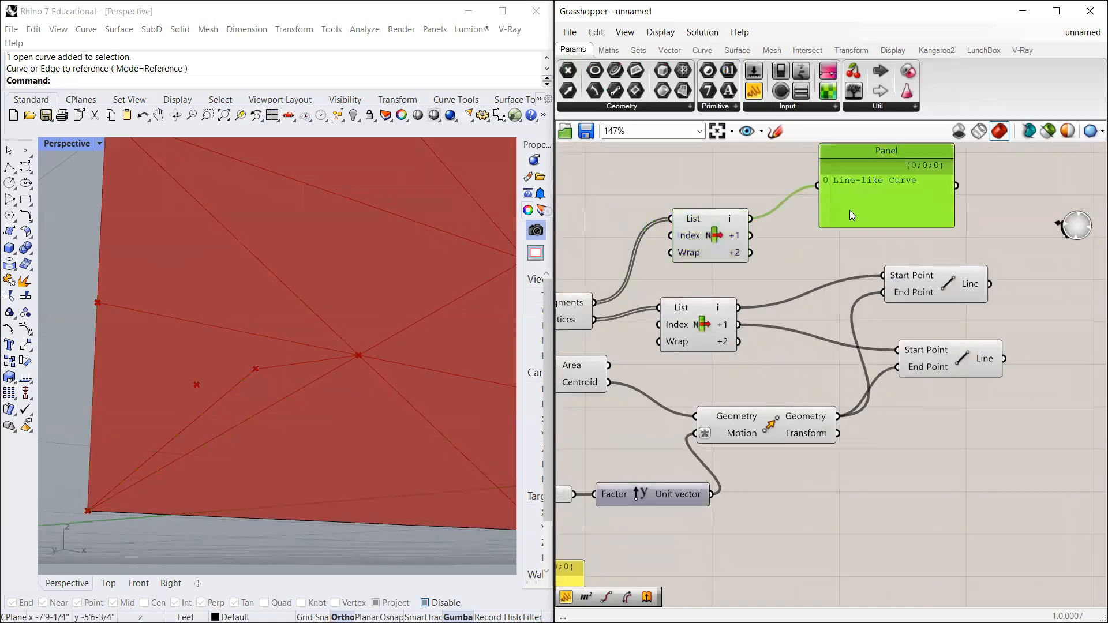
pyautogui.click(743, 242)
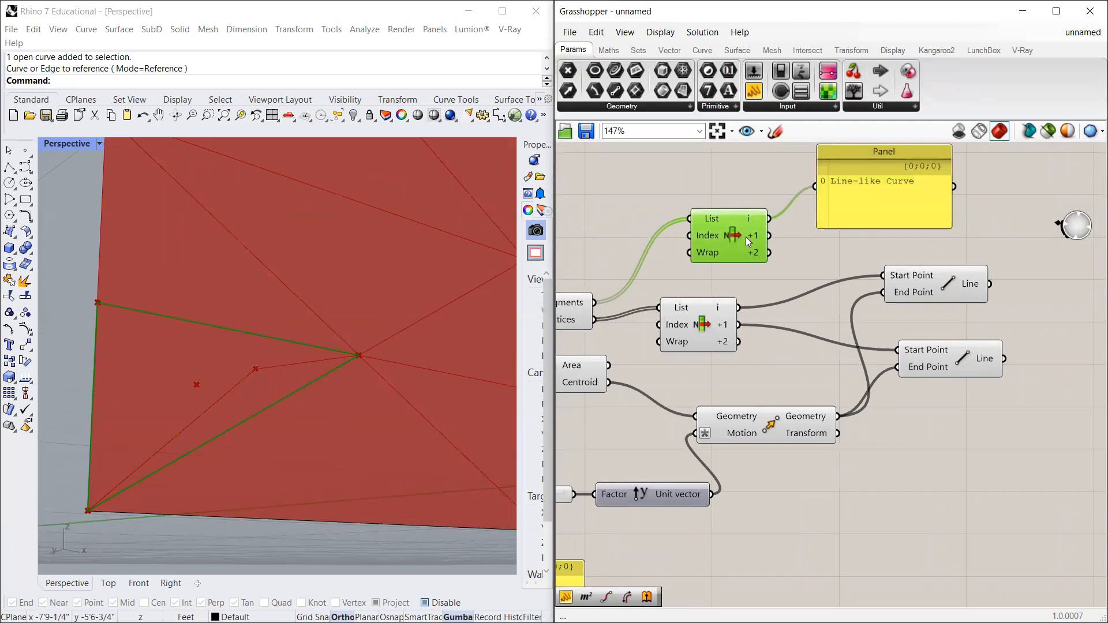
# Step: Remove the segments List Item's +1 and +2 outputs and add both back to compare the triangle edges
pyautogui.scroll(-2, 744, 238)
pyautogui.scroll(3, 729, 238)
pyautogui.scroll(7, 728, 238)
pyautogui.click(705, 253)
pyautogui.click(706, 240)
pyautogui.scroll(-2, 706, 242)
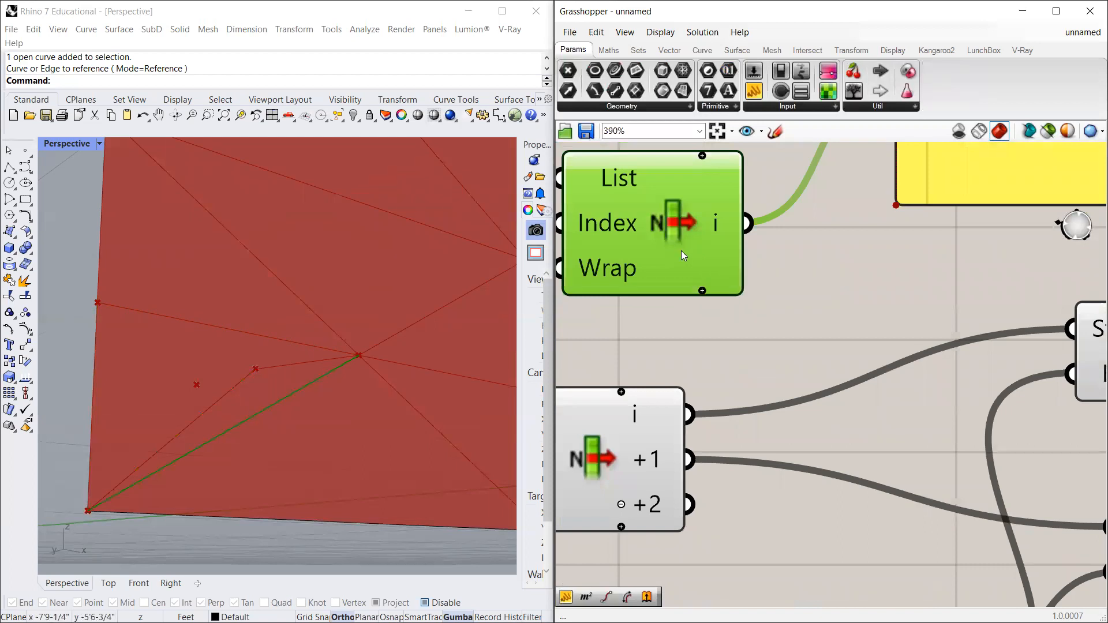
pyautogui.click(703, 291)
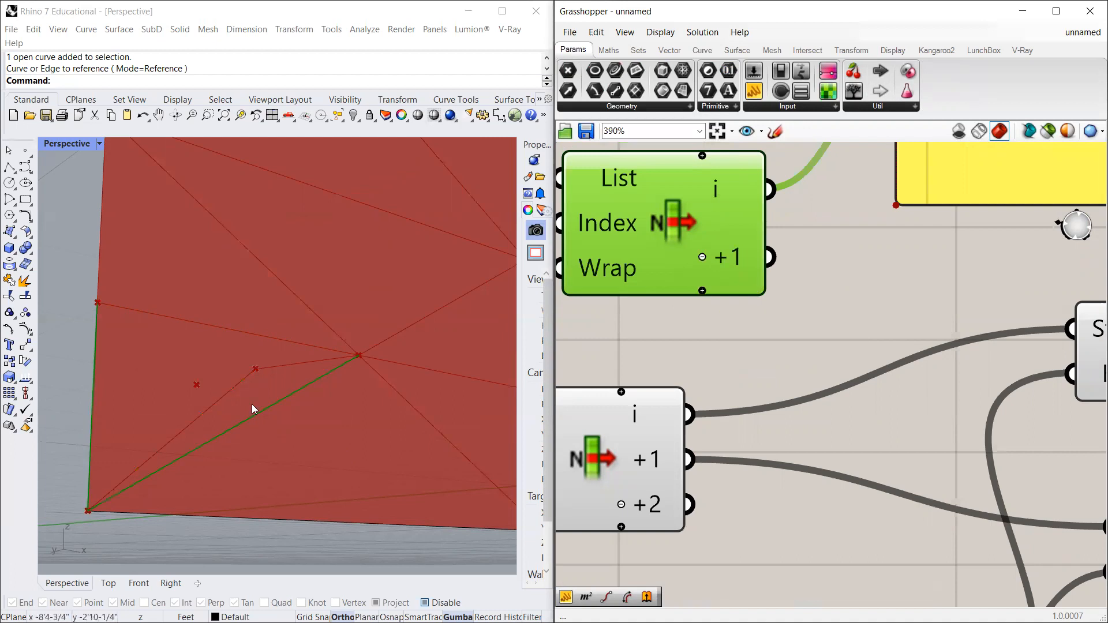
pyautogui.click(702, 291)
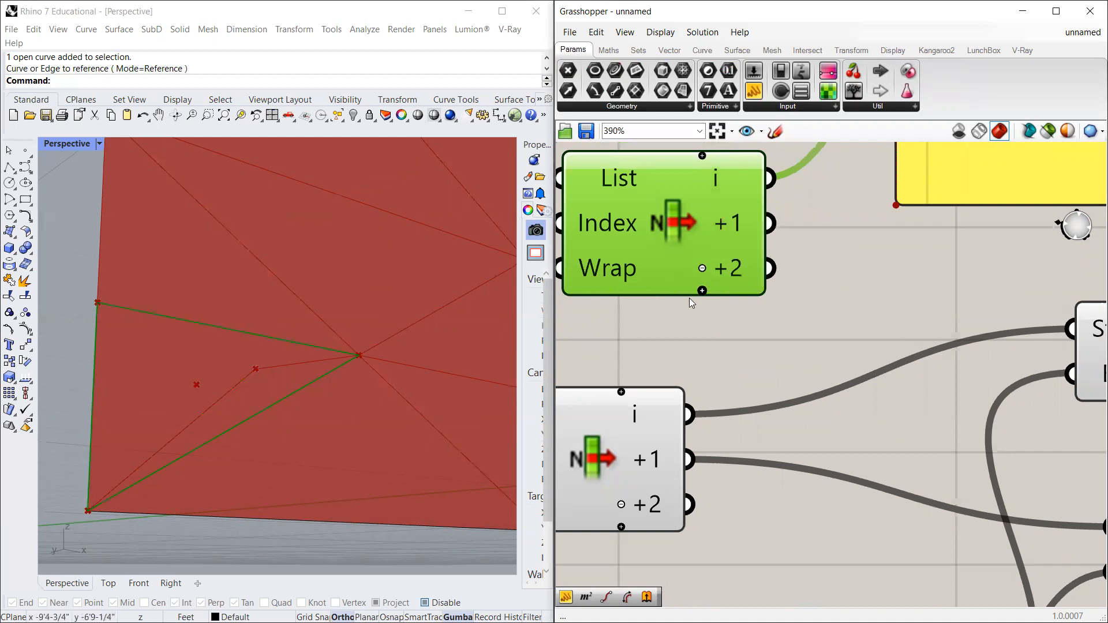
# Step: Delete the Panel attached to the segments List Item
pyautogui.scroll(-3, 664, 271)
pyautogui.click(839, 209)
pyautogui.press('Delete')
pyautogui.moveTo(689, 229); pyautogui.dragTo(699, 221)
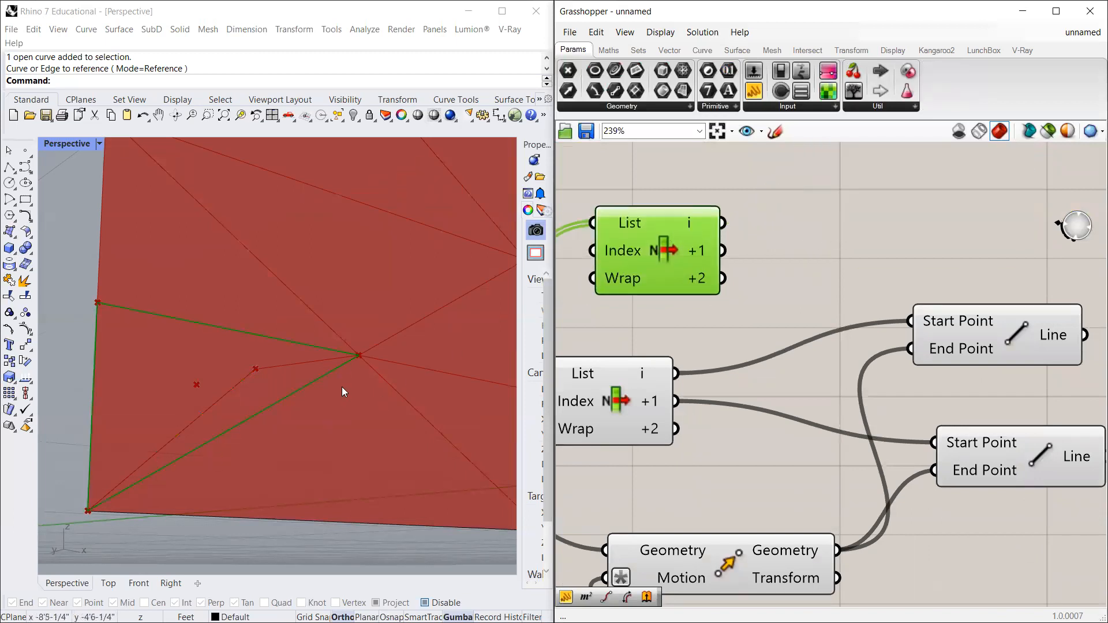
# Step: Add a Join Curves component beyond the two Line components
pyautogui.scroll(-3, 560, 321)
pyautogui.scroll(1, 750, 260)
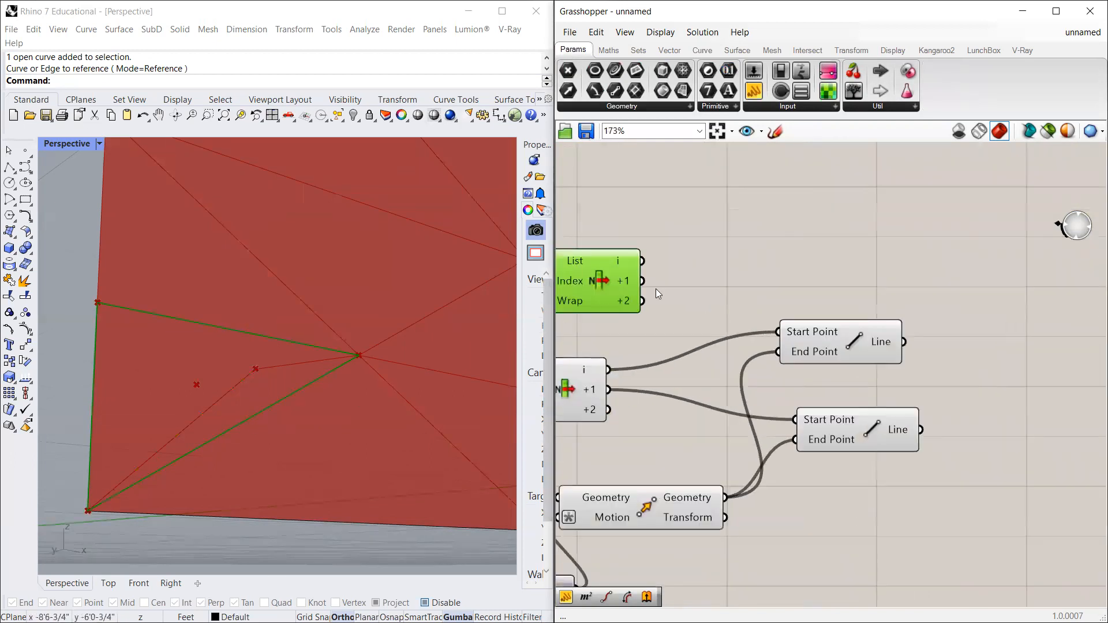
pyautogui.doubleClick(778, 228)
pyautogui.write('join')
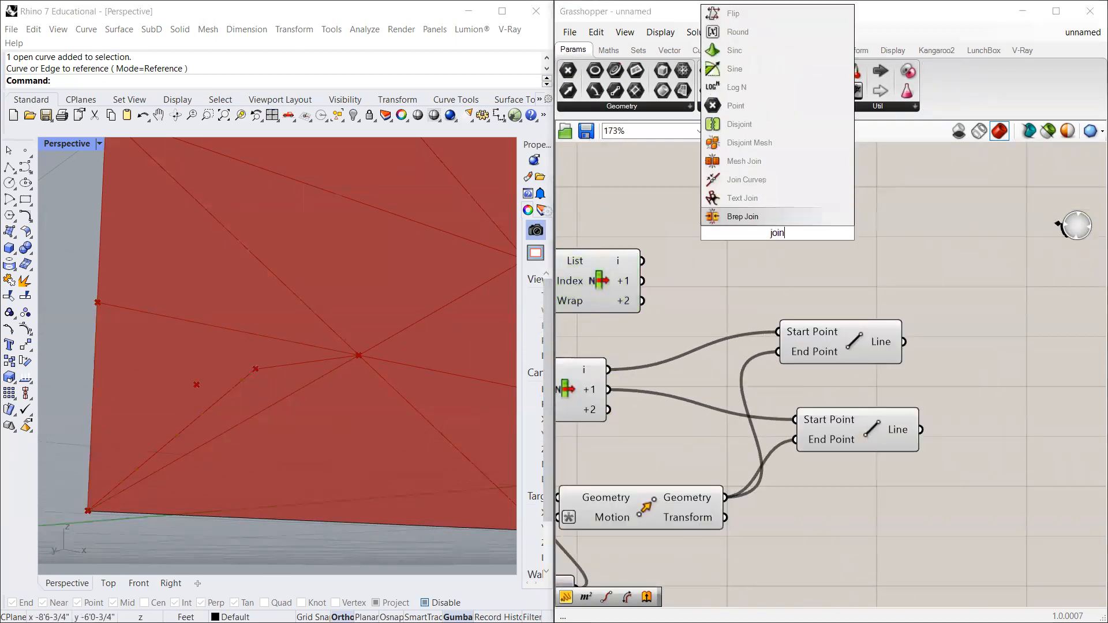
pyautogui.click(767, 184)
pyautogui.moveTo(784, 225); pyautogui.dragTo(1084, 298)
# Step: Connect both Line outputs and the segments List Item's i output to the Curves input of Join Curves
pyautogui.moveTo(920, 429); pyautogui.dragTo(1010, 293)
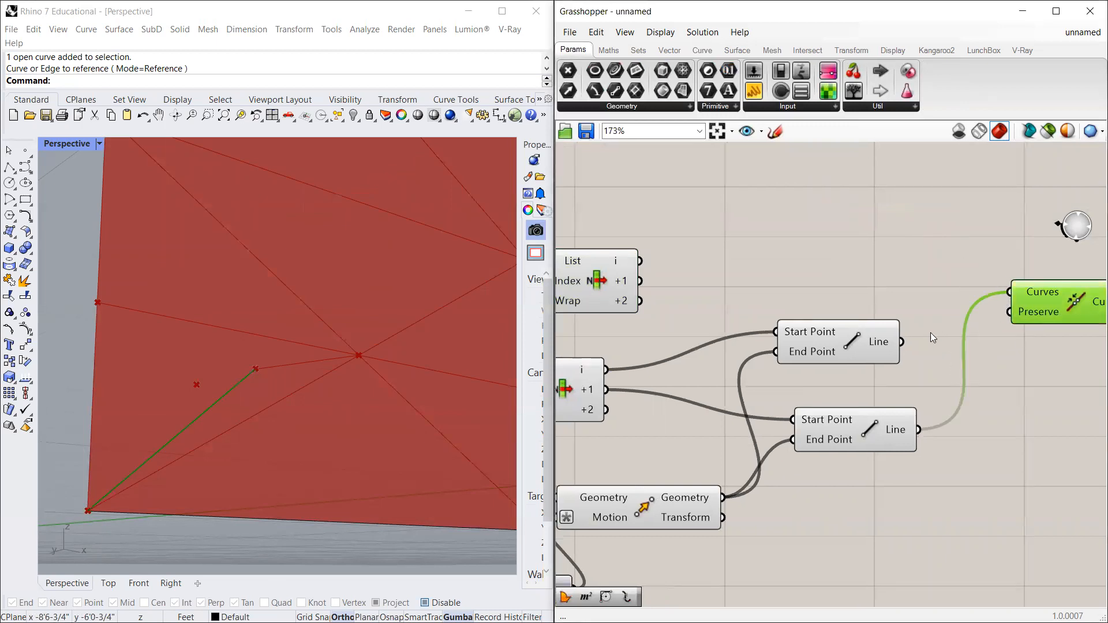
pyautogui.moveTo(950, 309); pyautogui.dragTo(1011, 293)
pyautogui.moveTo(641, 261); pyautogui.dragTo(930, 245)
pyautogui.moveTo(260, 427); pyautogui.dragTo(324, 487, button='right')
pyautogui.moveTo(204, 388); pyautogui.dragTo(175, 368, button='right')
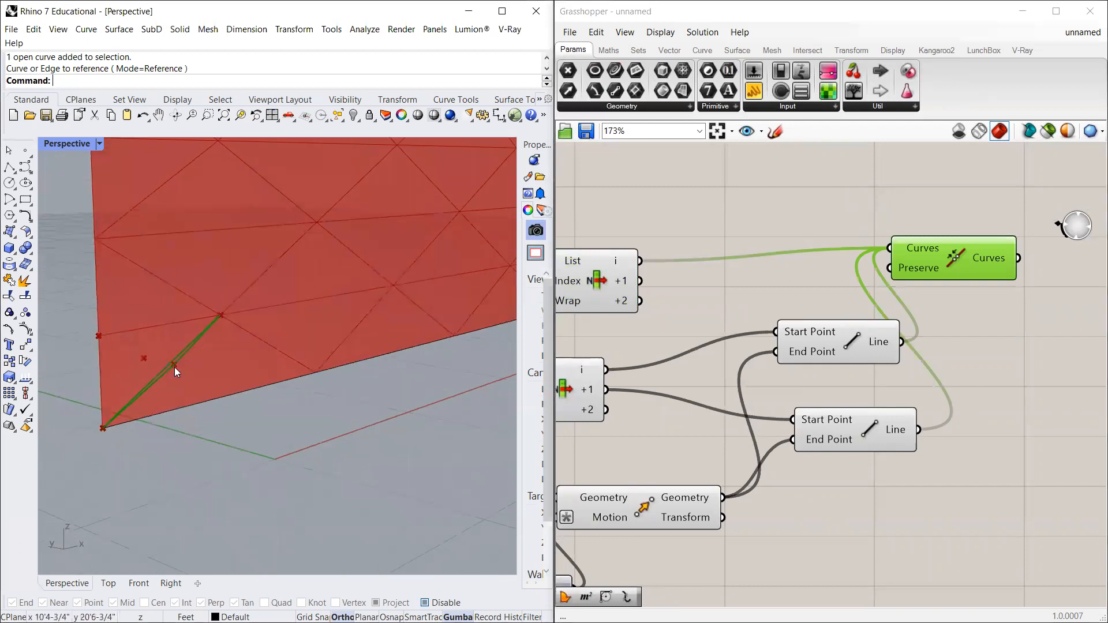
# Step: Create a boundary surface from the joined curves to fill the triangle between the edge and the moved centroid
pyautogui.scroll(-5, 874, 363)
pyautogui.scroll(4, 874, 364)
pyautogui.doubleClick(875, 358)
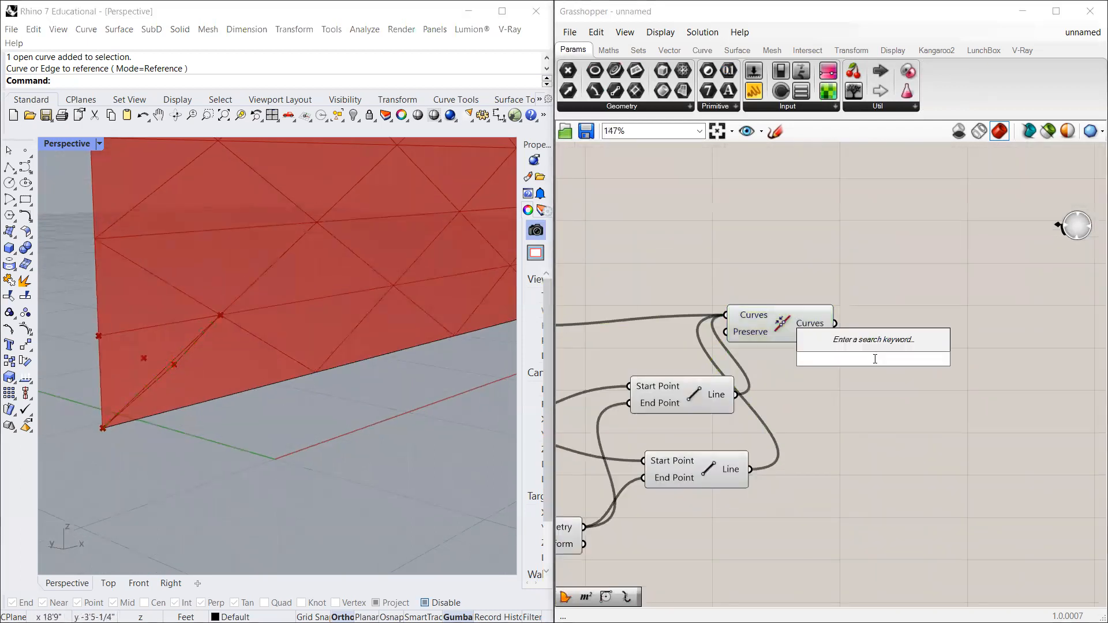
pyautogui.click(737, 50)
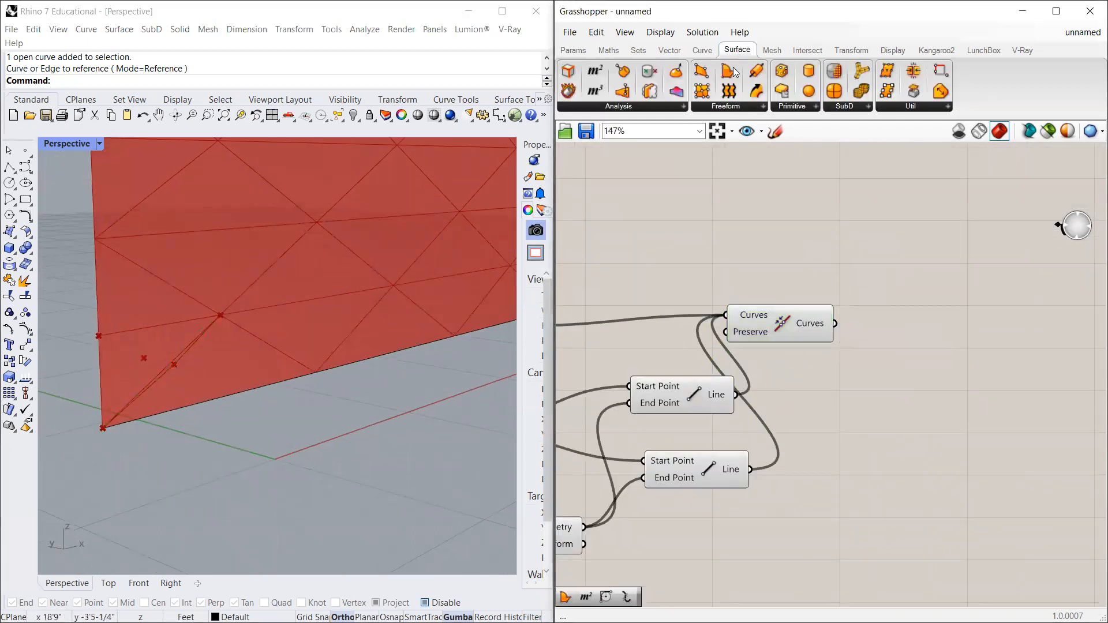
pyautogui.click(730, 107)
pyautogui.moveTo(747, 158); pyautogui.dragTo(940, 339)
pyautogui.scroll(1, 911, 332)
pyautogui.moveTo(831, 321); pyautogui.dragTo(871, 337)
pyautogui.scroll(5, 244, 409)
pyautogui.moveTo(293, 438); pyautogui.dragTo(236, 368, button='right')
# Step: Turn off the preview of the Extrude component that forms the base wall
pyautogui.scroll(-11, 958, 363)
pyautogui.scroll(8, 647, 413)
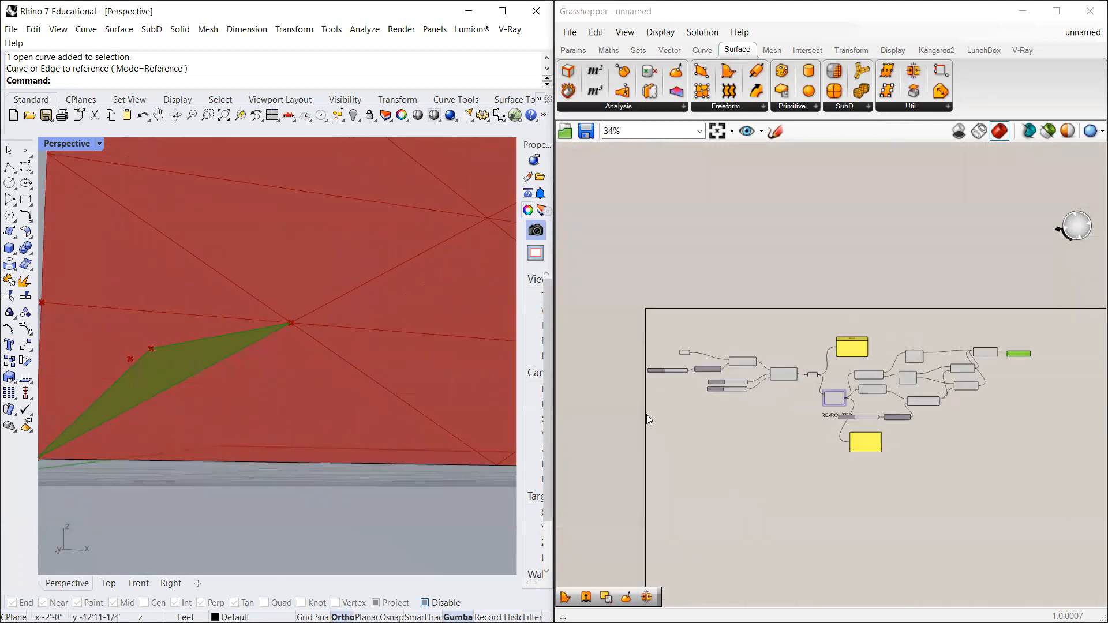
pyautogui.click(930, 271)
pyautogui.press('space')
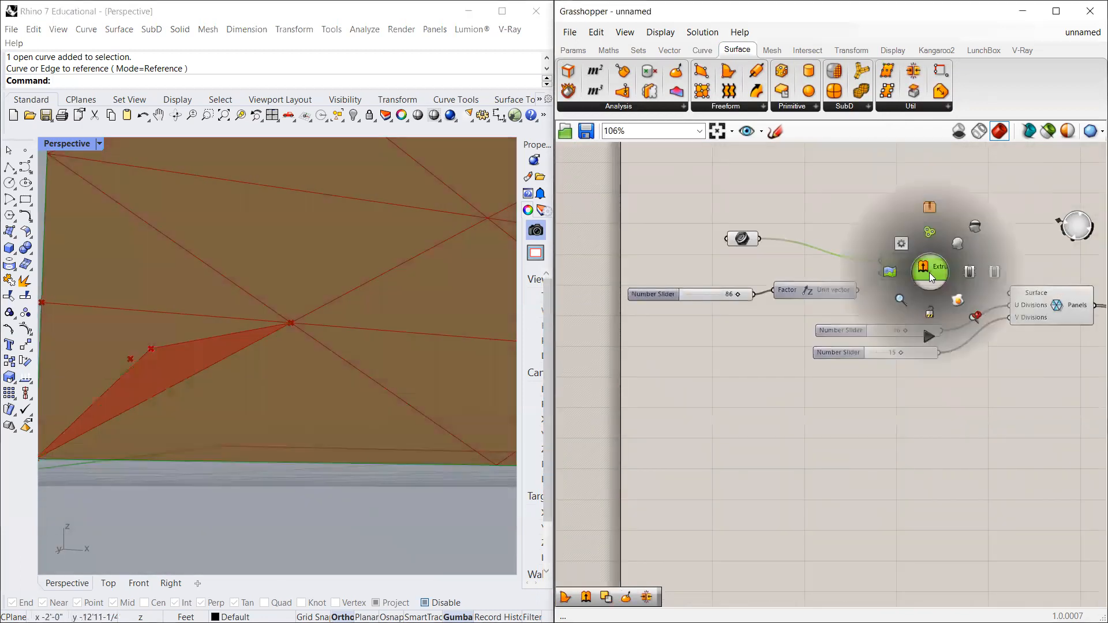
pyautogui.click(970, 233)
pyautogui.click(880, 195)
# Step: Turn off the preview of the paneling component with U and V divisions and inspect the remaining triangle from the side
pyautogui.scroll(-3, 777, 305)
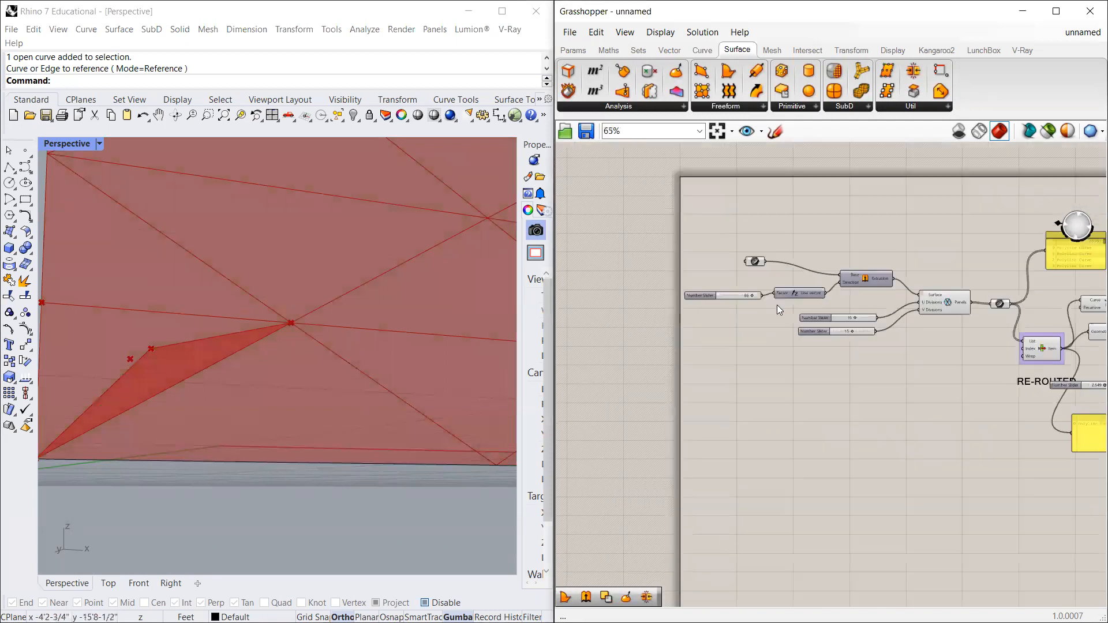
pyautogui.scroll(4, 1003, 313)
pyautogui.click(917, 297)
pyautogui.press('space')
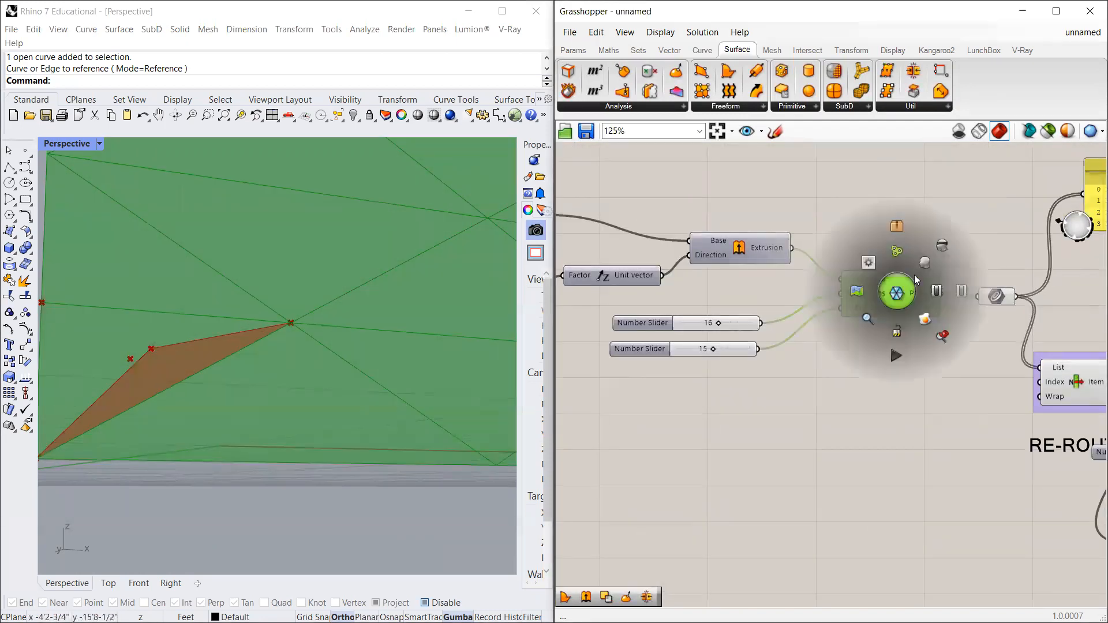
pyautogui.click(941, 243)
pyautogui.moveTo(236, 343); pyautogui.dragTo(265, 298, button='right')
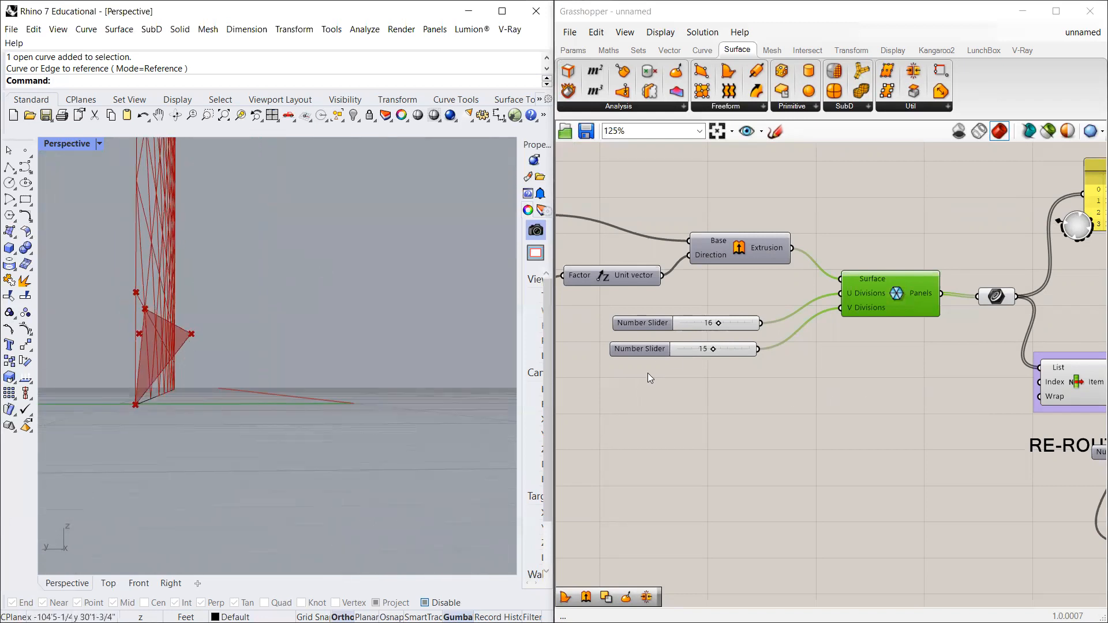
# Step: Set the number slider driving the centroid's Unit Y offset factor to 1.683
pyautogui.scroll(-3, 721, 382)
pyautogui.scroll(6, 863, 423)
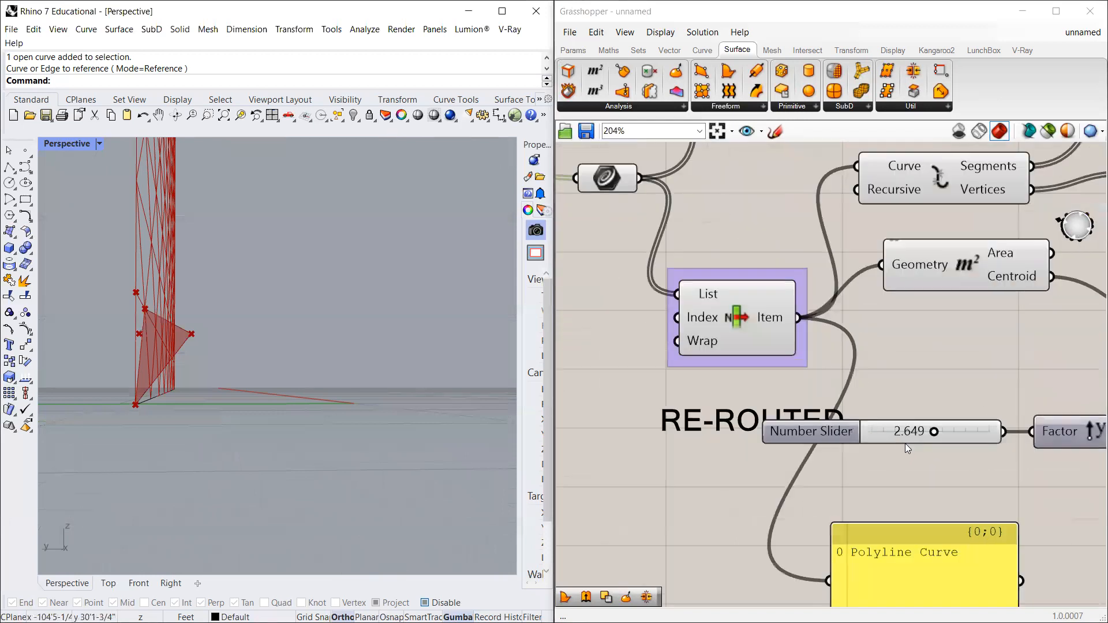
pyautogui.scroll(2, 906, 445)
pyautogui.moveTo(976, 438); pyautogui.dragTo(920, 434)
pyautogui.scroll(-5, 249, 385)
pyautogui.moveTo(243, 381); pyautogui.dragTo(143, 322, button='right')
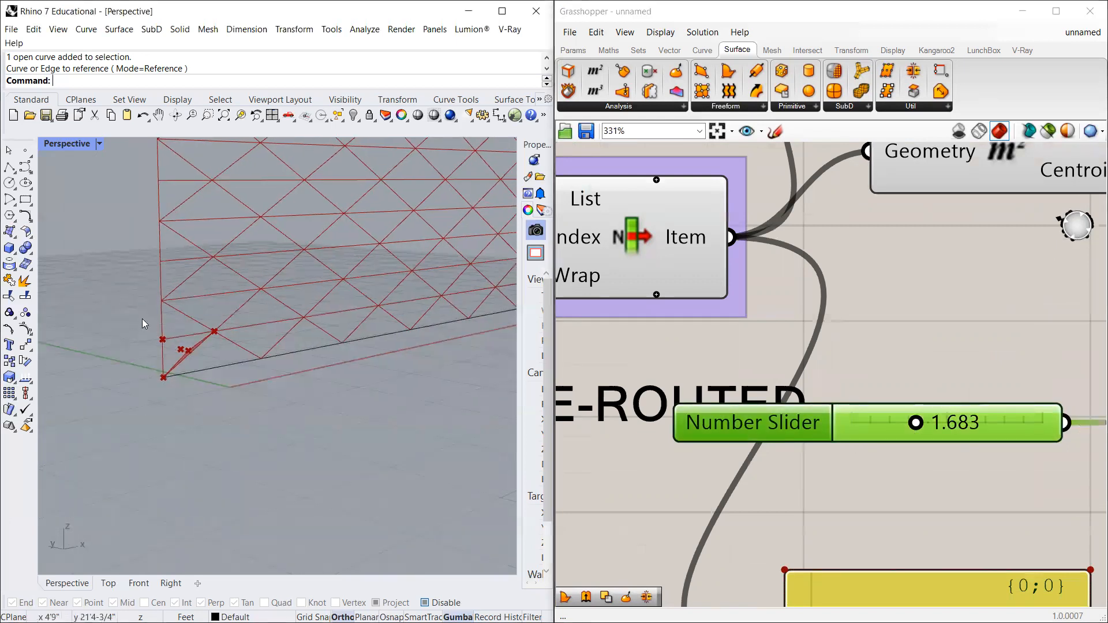
pyautogui.scroll(6, 150, 354)
pyautogui.scroll(-6, 777, 311)
pyautogui.scroll(4, 730, 340)
pyautogui.scroll(-4, 751, 346)
# Step: Line up the two Line components beneath the Join Curves component
pyautogui.scroll(3, 811, 318)
pyautogui.moveTo(788, 332); pyautogui.dragTo(853, 333)
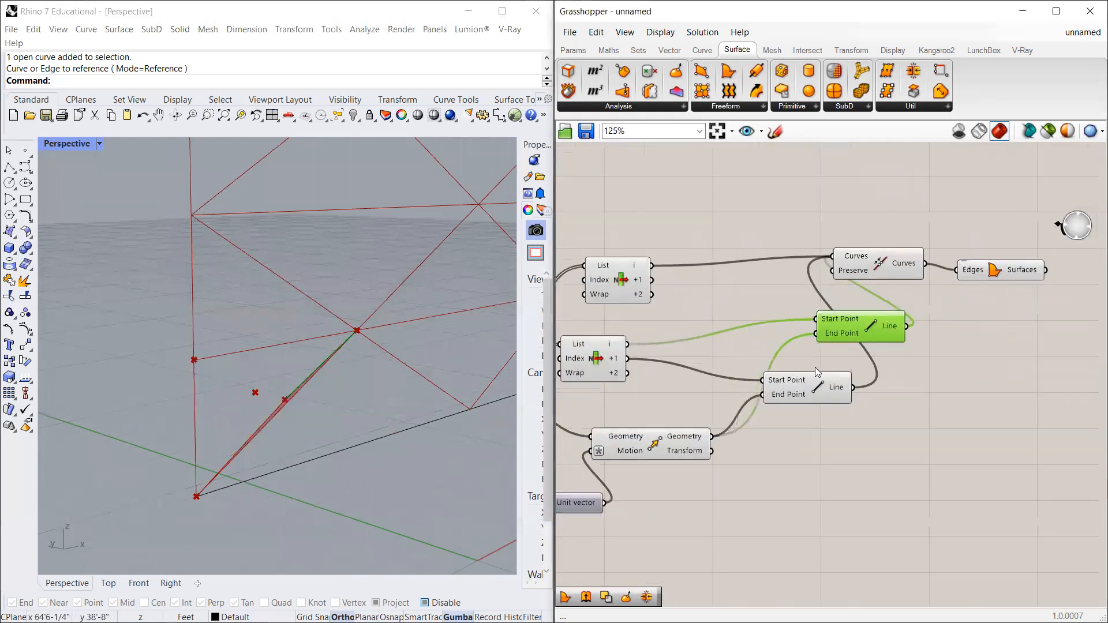
pyautogui.moveTo(815, 384); pyautogui.dragTo(875, 382)
pyautogui.moveTo(886, 267); pyautogui.dragTo(878, 270)
pyautogui.click(872, 384)
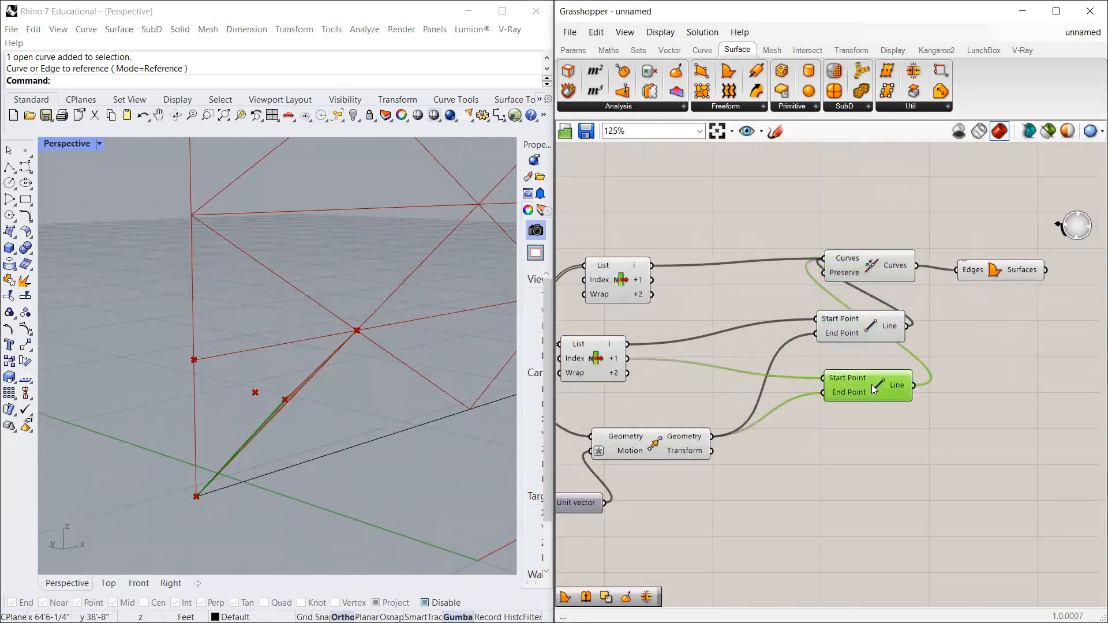
pyautogui.hotkey('ctrl', 'c')
pyautogui.hotkey('ctrl', 'v')
pyautogui.moveTo(871, 409); pyautogui.dragTo(868, 457)
pyautogui.hotkey('ctrl', 'v')
pyautogui.moveTo(871, 407); pyautogui.dragTo(860, 510)
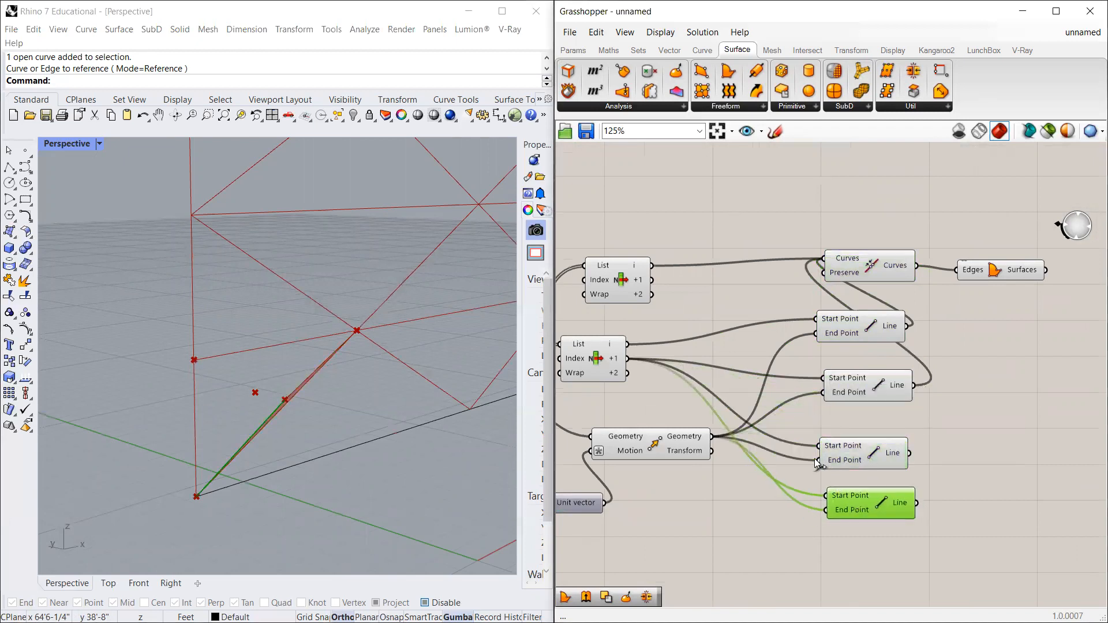
pyautogui.scroll(1, 718, 412)
pyautogui.moveTo(584, 348); pyautogui.dragTo(647, 365)
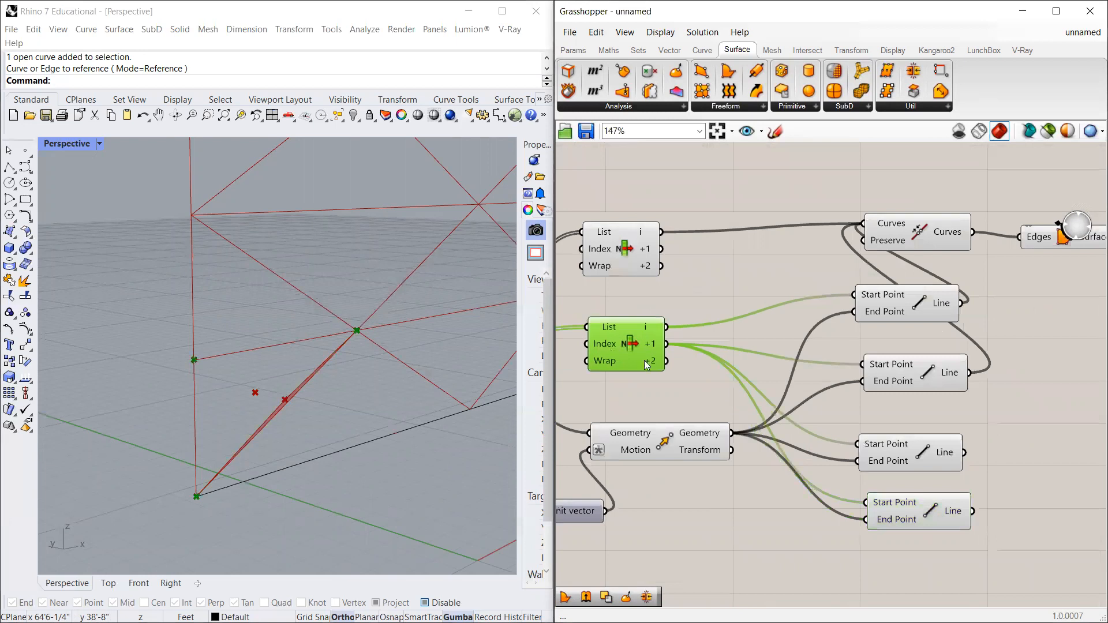
pyautogui.click(889, 449)
pyautogui.press('Delete')
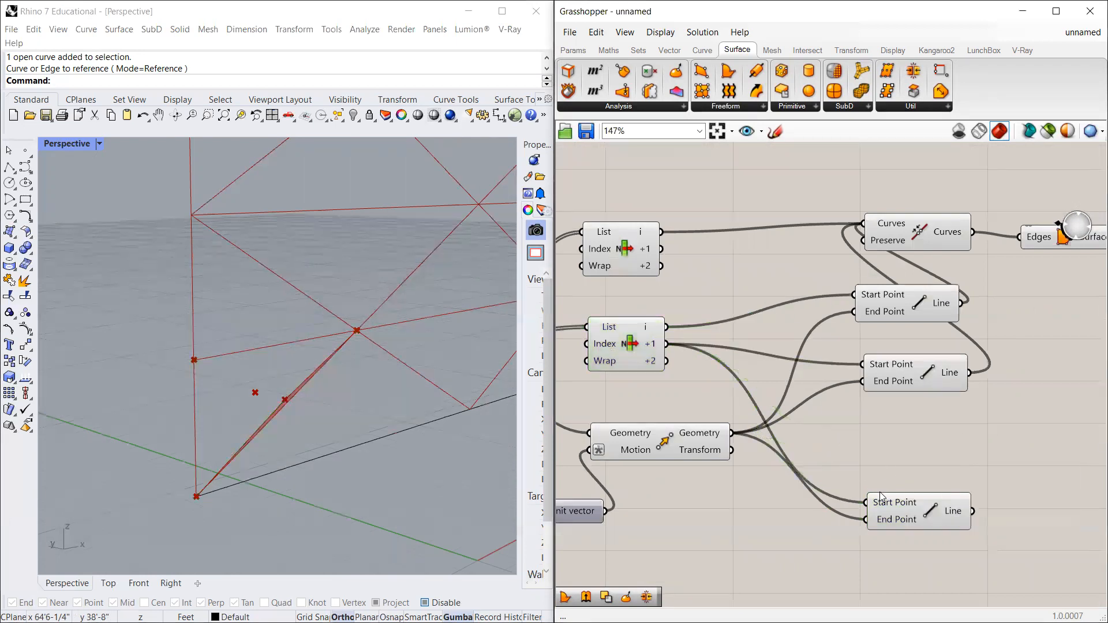
pyautogui.click(881, 494)
pyautogui.press('Delete')
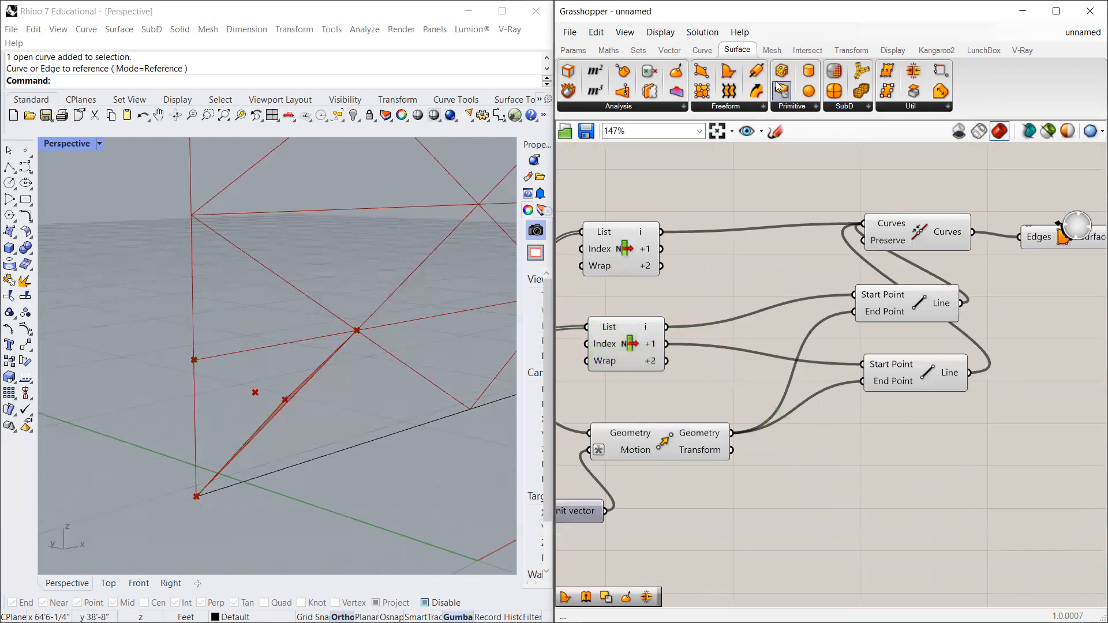
# Step: Add two new Line components below the existing pair
pyautogui.click(703, 50)
pyautogui.click(791, 107)
pyautogui.moveTo(872, 139); pyautogui.dragTo(911, 502)
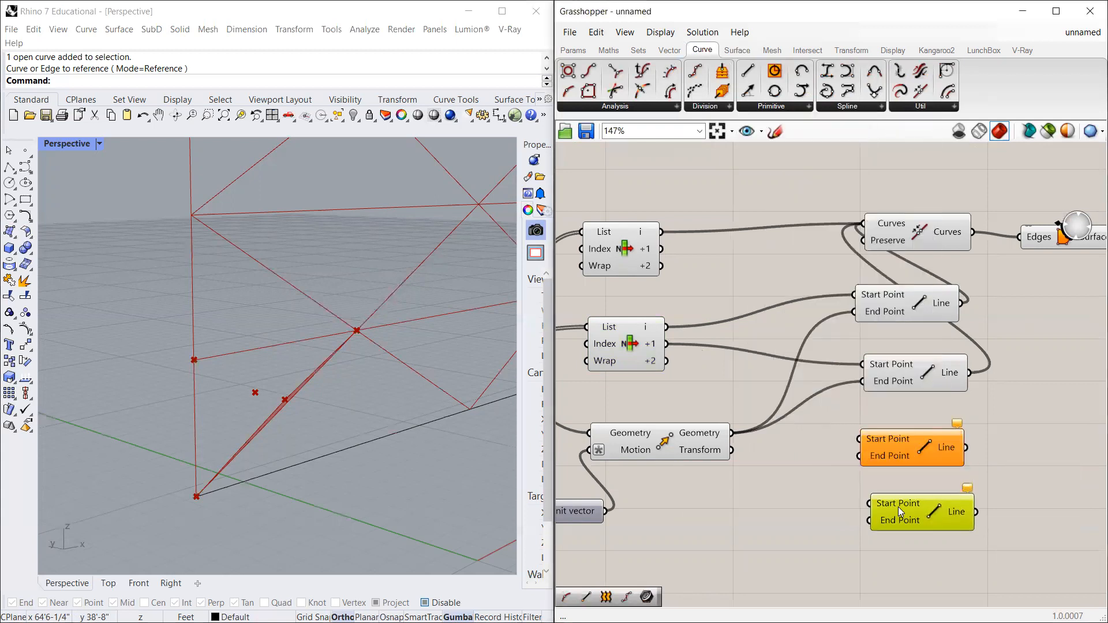
pyautogui.scroll(2, 702, 382)
pyautogui.click(727, 371)
pyautogui.scroll(-3, 728, 371)
pyautogui.click(649, 350)
pyautogui.scroll(3, 640, 386)
pyautogui.scroll(-1, 659, 349)
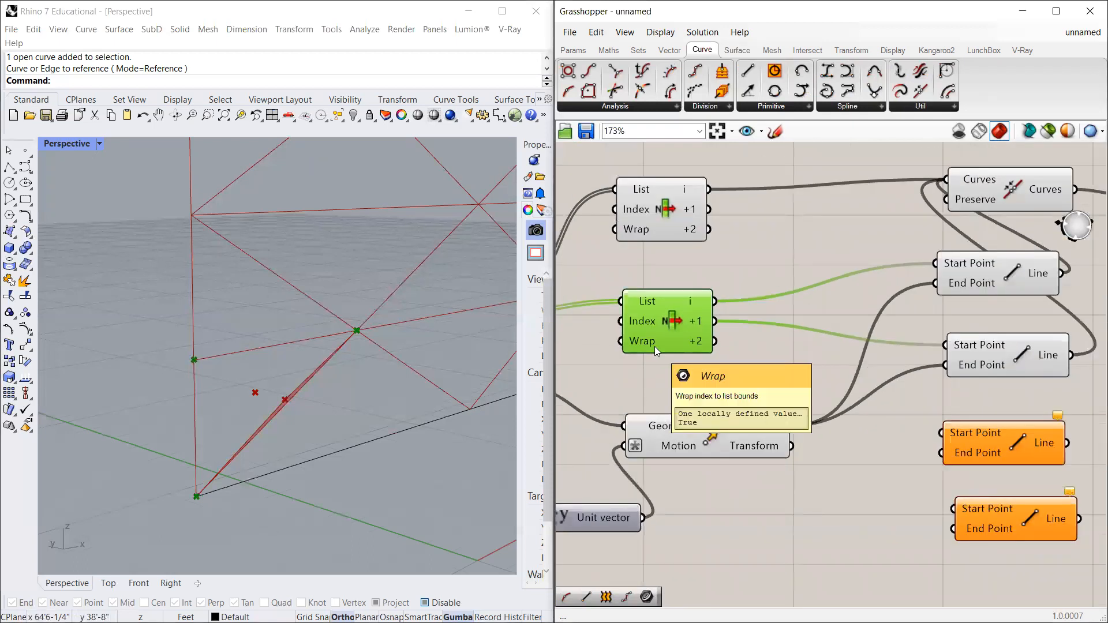
pyautogui.moveTo(716, 321); pyautogui.dragTo(926, 434)
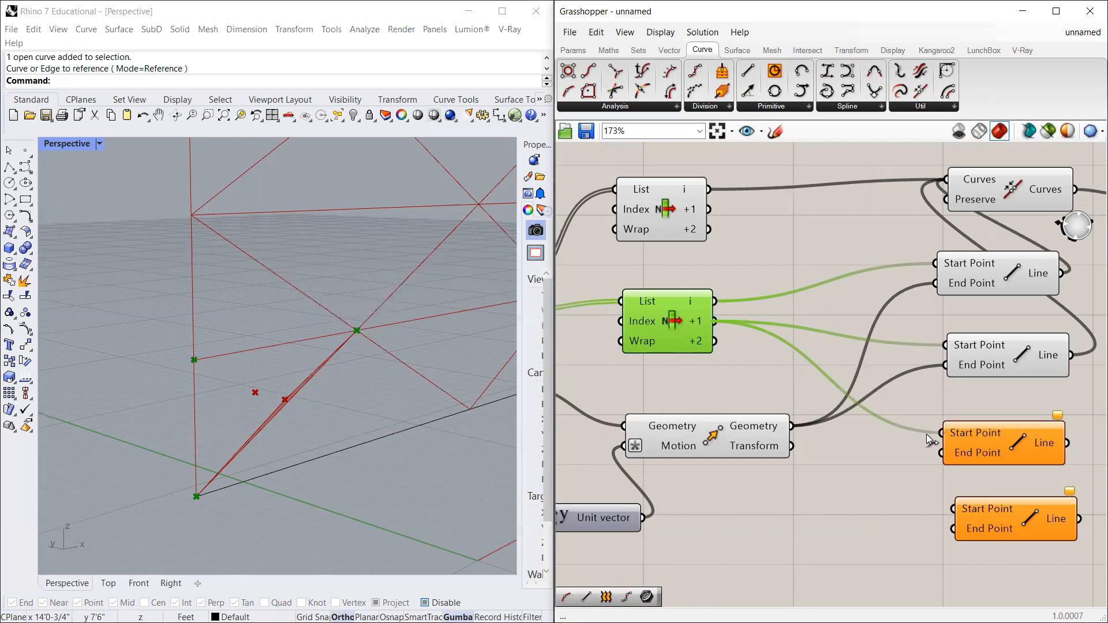
pyautogui.click(769, 442)
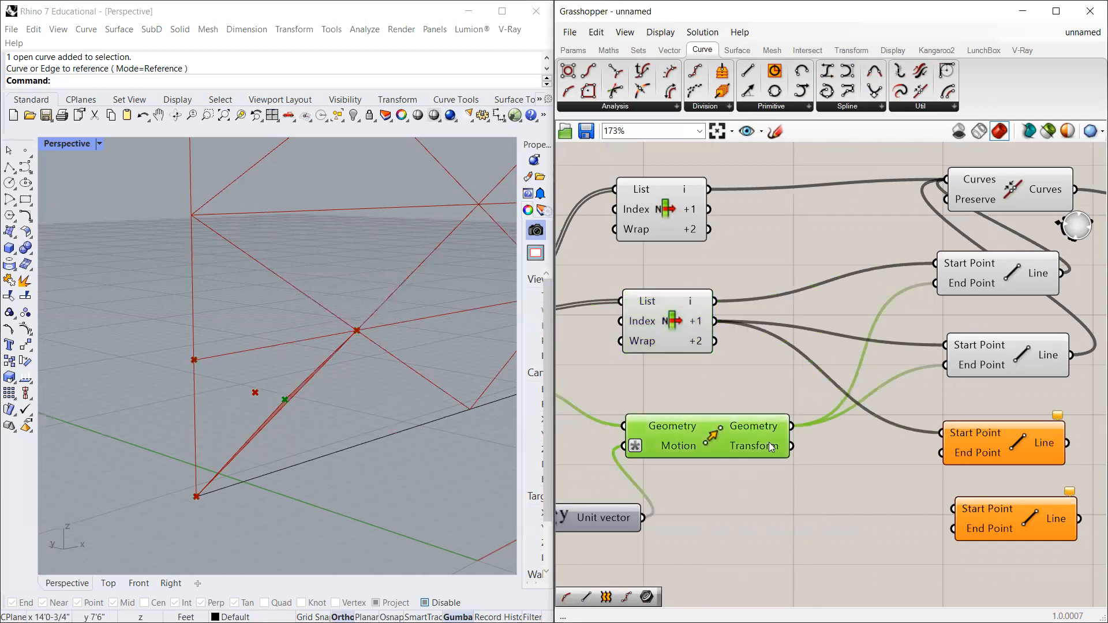
pyautogui.middleClick(285, 433)
pyautogui.moveTo(374, 398); pyautogui.dragTo(368, 390, button='right')
pyautogui.scroll(-3, 802, 389)
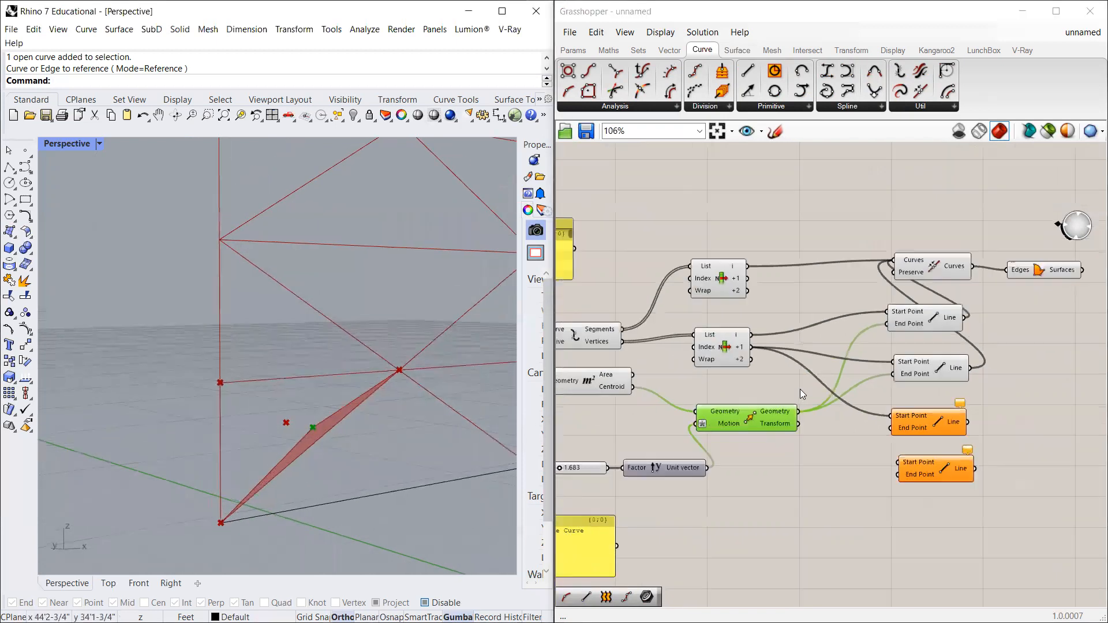
pyautogui.scroll(2, 800, 389)
pyautogui.click(947, 361)
pyautogui.click(940, 428)
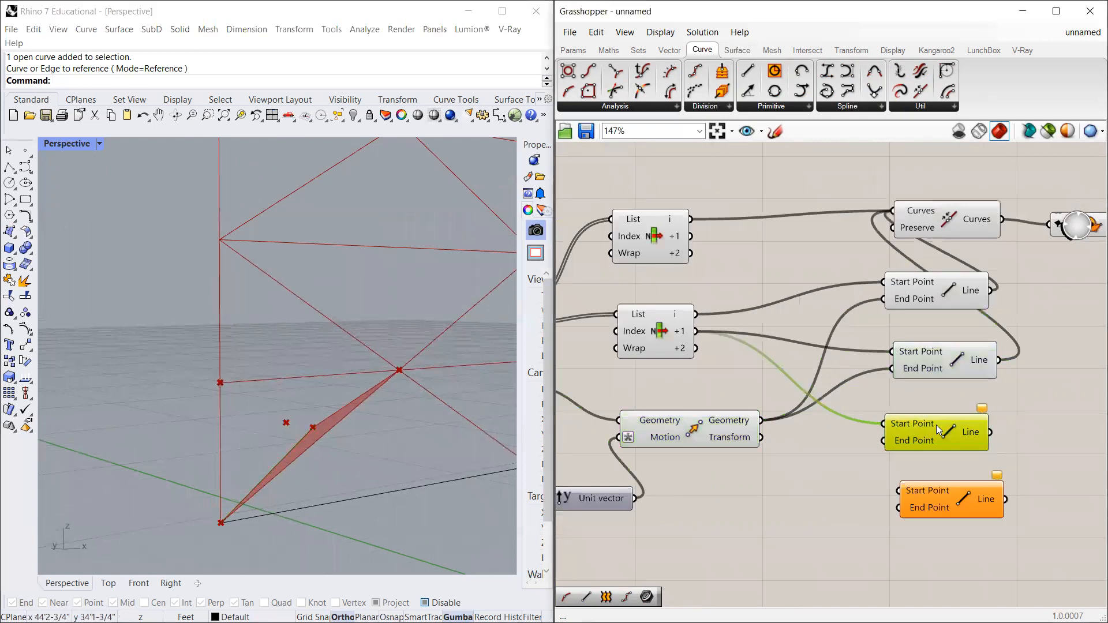
pyautogui.press('Delete')
# Step: Connect the vertices List Item's +2 output to the new Line's Start Point and the moved centroid's Geometry output to its End Point
pyautogui.moveTo(940, 494); pyautogui.dragTo(931, 468)
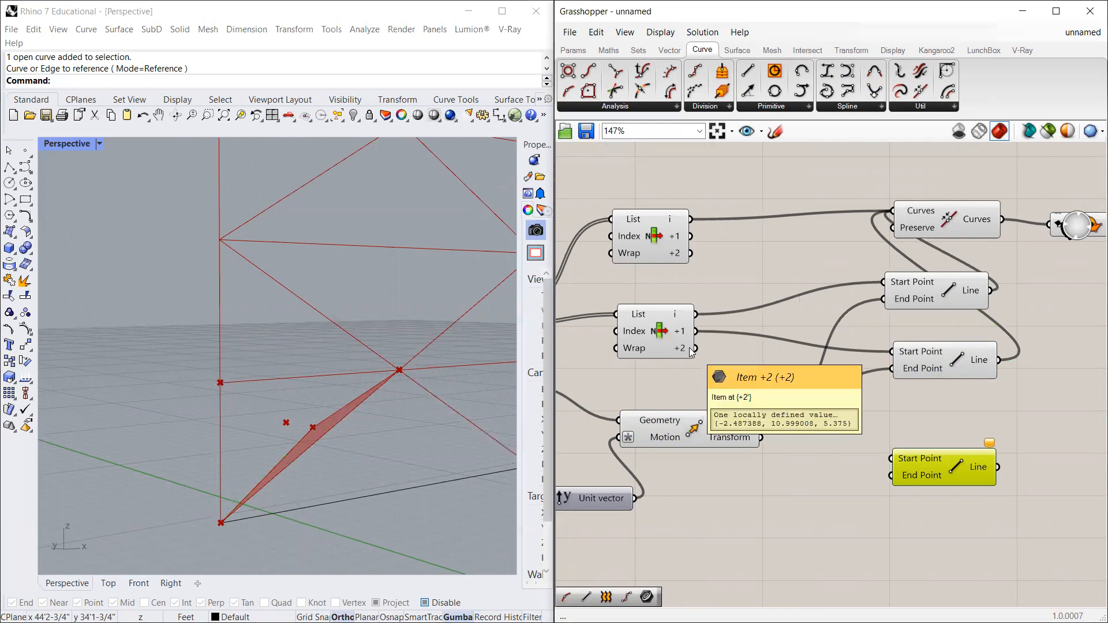
pyautogui.moveTo(696, 348); pyautogui.dragTo(889, 459)
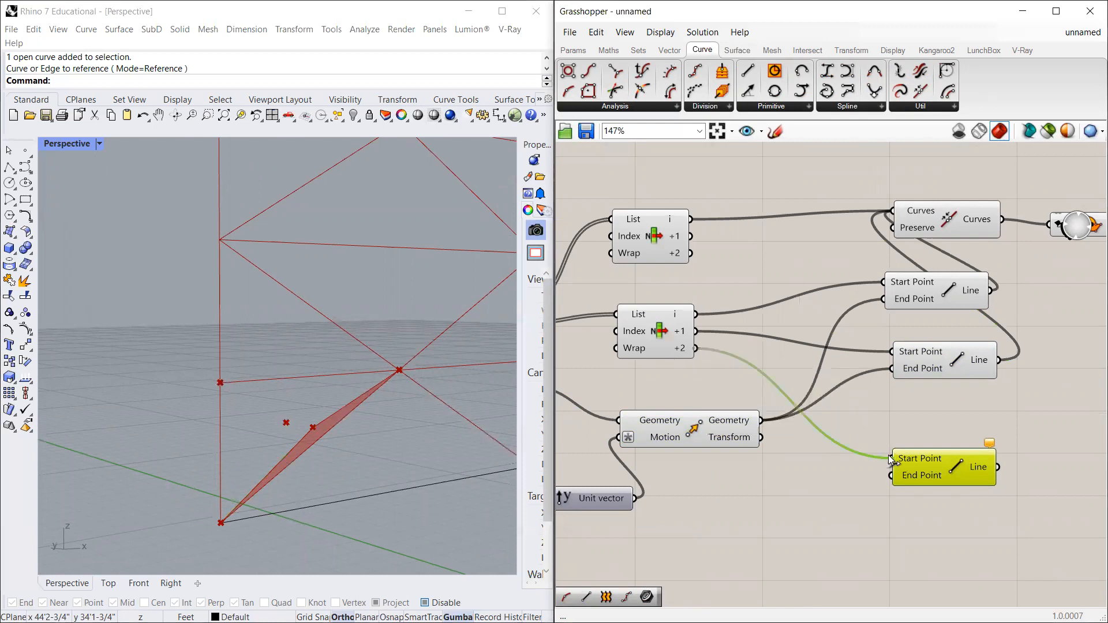
pyautogui.moveTo(763, 421); pyautogui.dragTo(890, 488)
pyautogui.moveTo(272, 447)
pyautogui.mouseDown(button='right')
pyautogui.moveTo(242, 414)
pyautogui.moveTo(268, 426)
pyautogui.mouseUp(button='right')
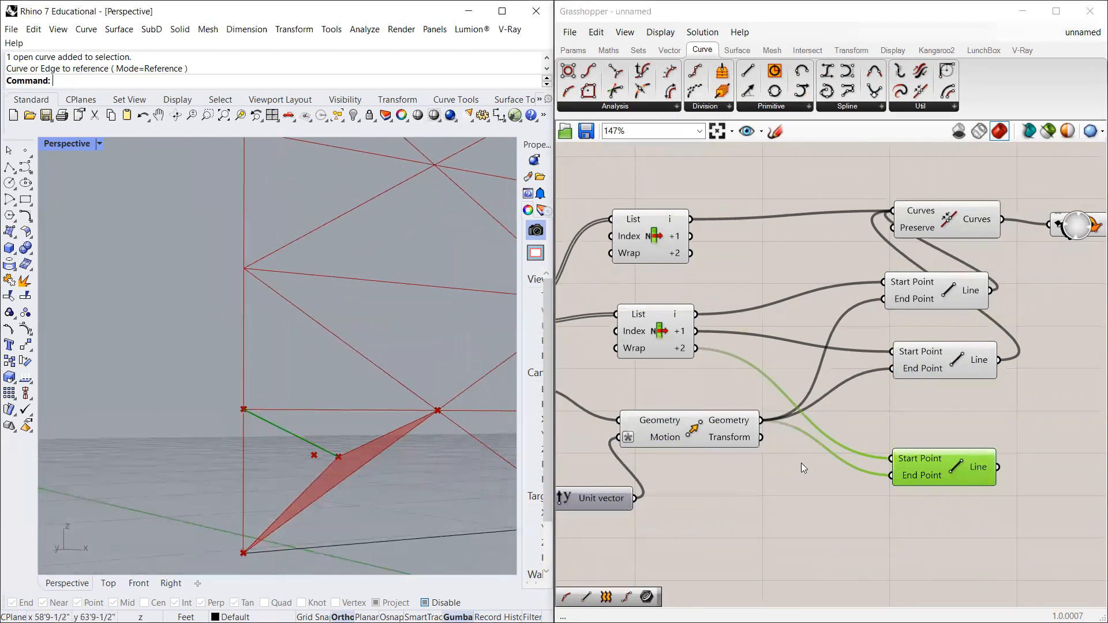
# Step: Arrange Join Curves and Boundary Surfaces to the right of the three Line components
pyautogui.moveTo(912, 465); pyautogui.dragTo(906, 445)
pyautogui.scroll(-5, 647, 434)
pyautogui.scroll(4, 786, 433)
pyautogui.click(883, 263)
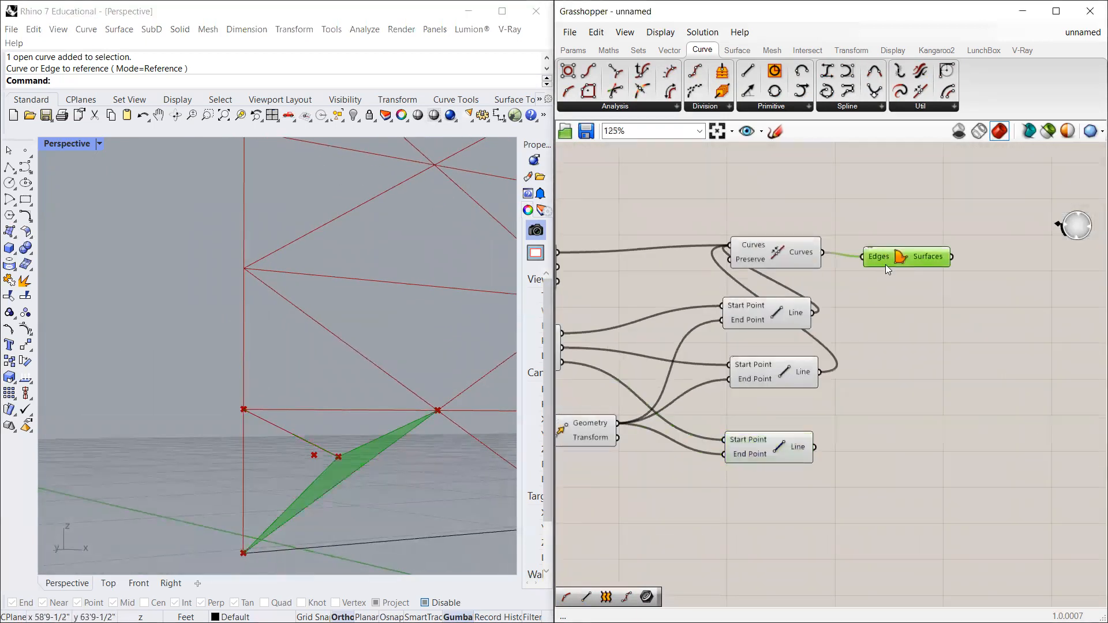
pyautogui.moveTo(776, 252); pyautogui.dragTo(919, 320)
pyautogui.moveTo(933, 260); pyautogui.dragTo(1081, 330)
pyautogui.click(898, 298)
pyautogui.moveTo(917, 323); pyautogui.dragTo(916, 342)
# Step: Duplicate Join Curves below the original and disconnect the segments List Item's i output and the first Line from the copy
pyautogui.hotkey('ctrl', 'c')
pyautogui.hotkey('ctrl', 'v')
pyautogui.moveTo(921, 419); pyautogui.dragTo(920, 435)
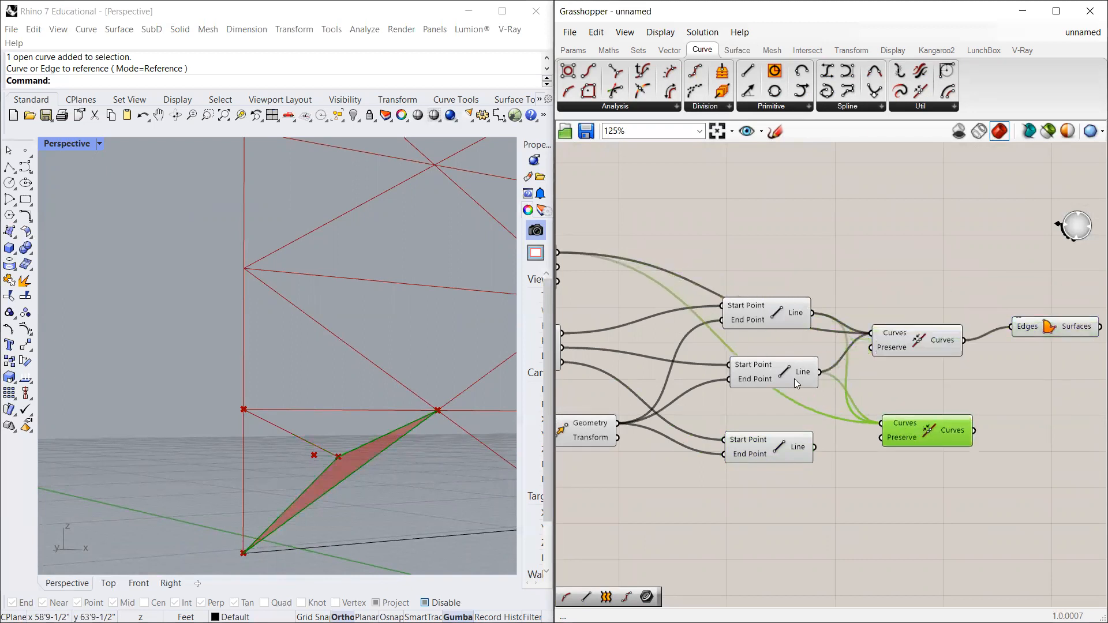
pyautogui.moveTo(794, 379); pyautogui.dragTo(785, 388)
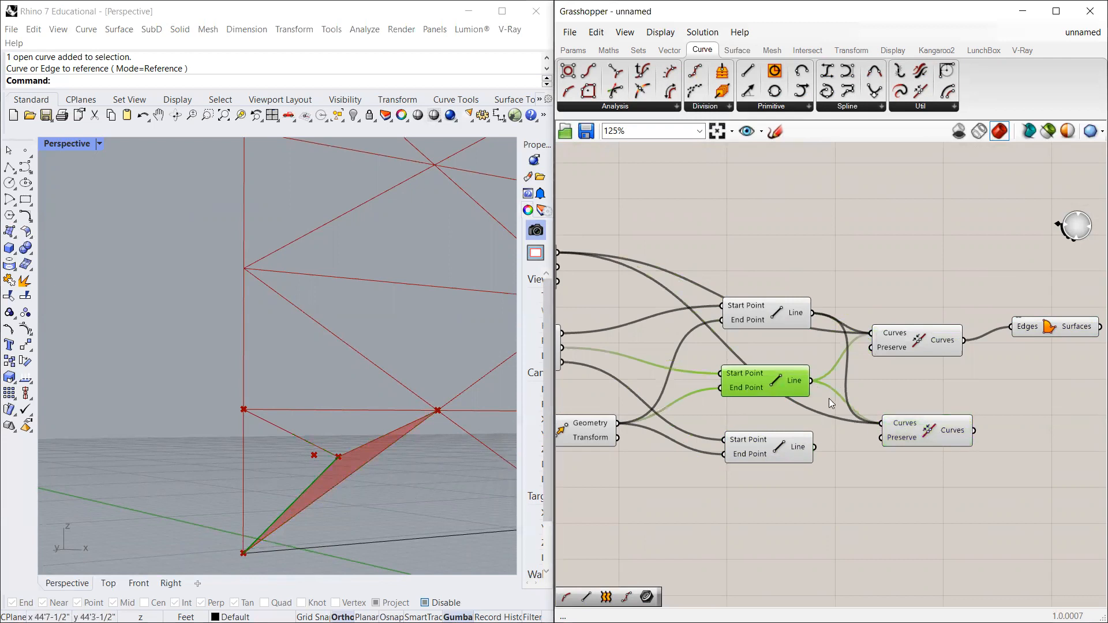
pyautogui.moveTo(882, 424); pyautogui.dragTo(559, 253)
pyautogui.scroll(-3, 917, 415)
pyautogui.moveTo(916, 429); pyautogui.dragTo(919, 437)
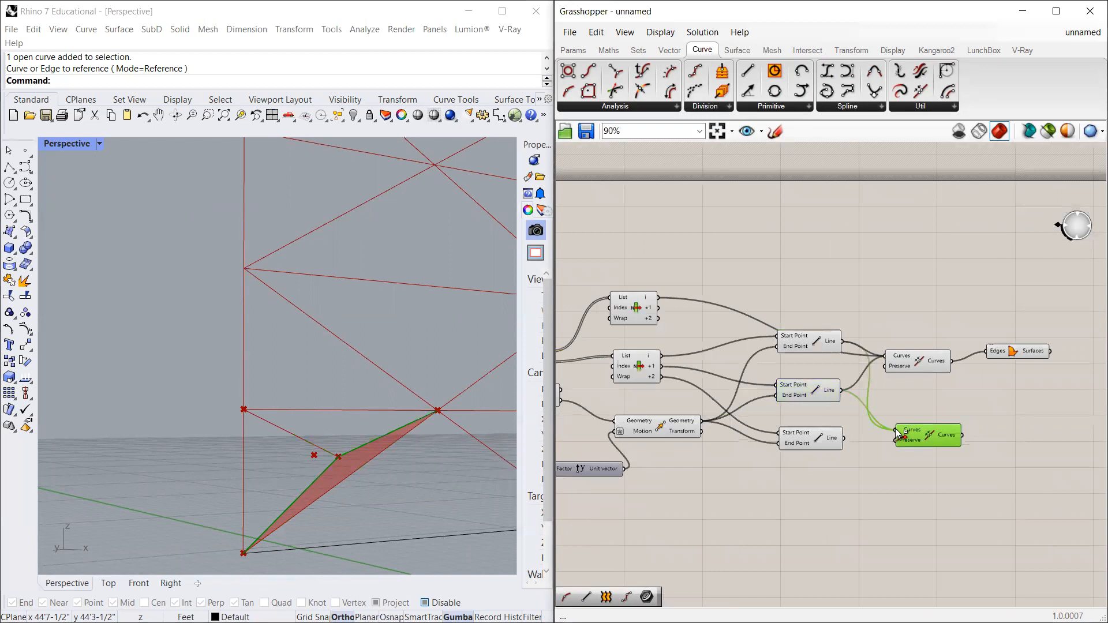
pyautogui.click(820, 397)
pyautogui.moveTo(347, 451); pyautogui.dragTo(317, 482, button='right')
# Step: Connect the third Line and the segments List Item's +1 output to the Curves input of the second Join Curves
pyautogui.click(811, 436)
pyautogui.moveTo(839, 440); pyautogui.dragTo(829, 427, button='right')
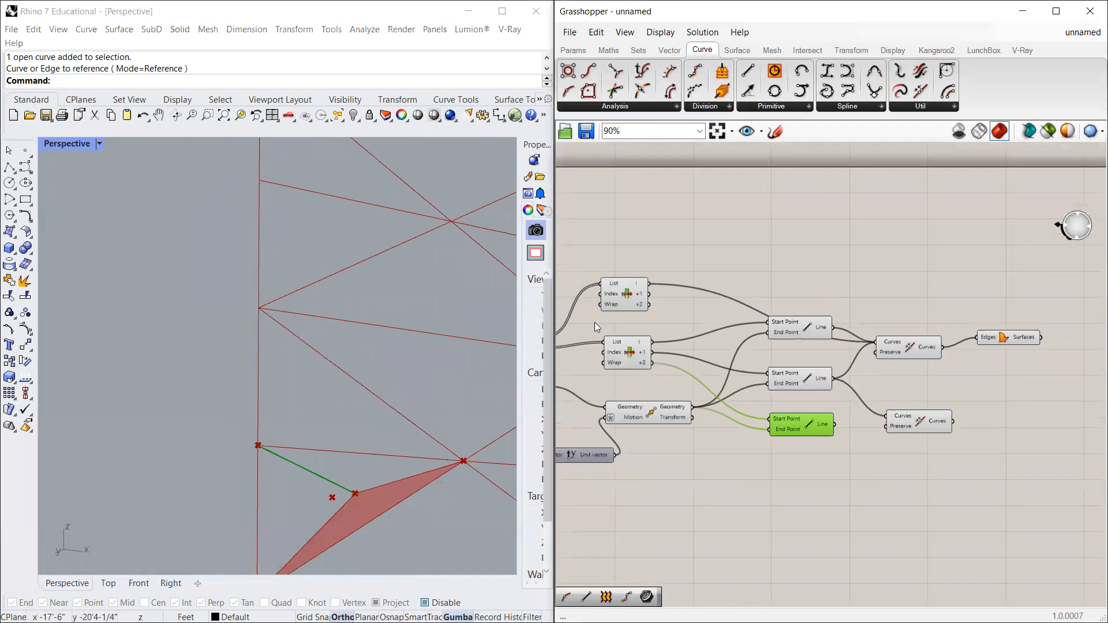
pyautogui.click(619, 295)
pyautogui.moveTo(650, 294); pyautogui.dragTo(884, 427)
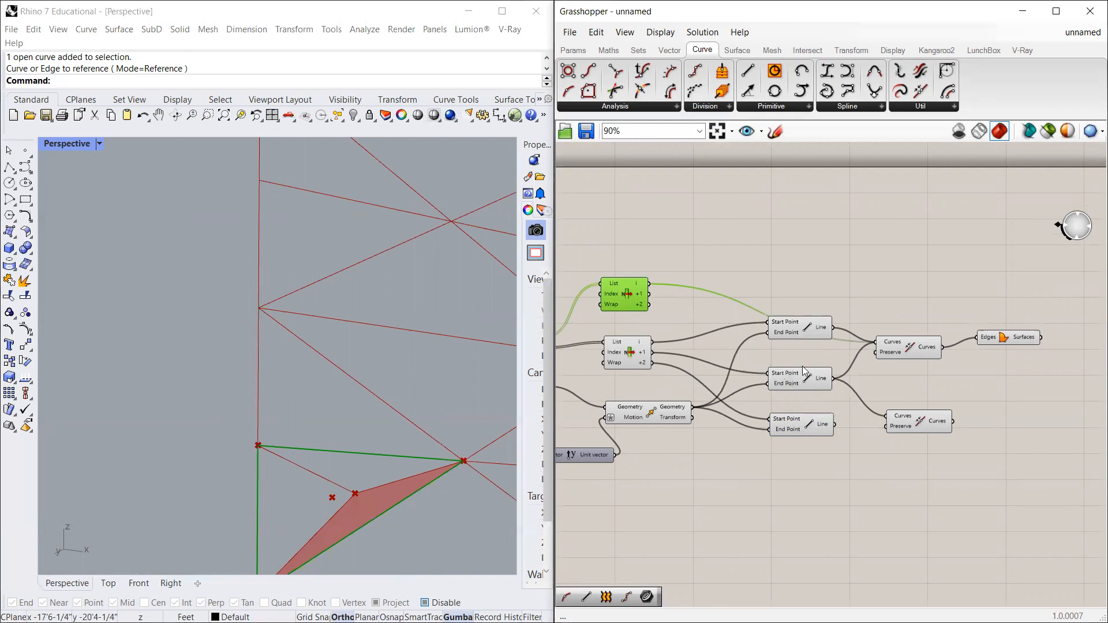
pyautogui.keyDown('ctrl'); pyautogui.moveTo(650, 283); pyautogui.dragTo(870, 422); pyautogui.keyUp('ctrl')
pyautogui.keyDown('ctrl'); pyautogui.moveTo(654, 296); pyautogui.dragTo(880, 421); pyautogui.keyUp('ctrl')
pyautogui.moveTo(651, 296); pyautogui.dragTo(888, 418)
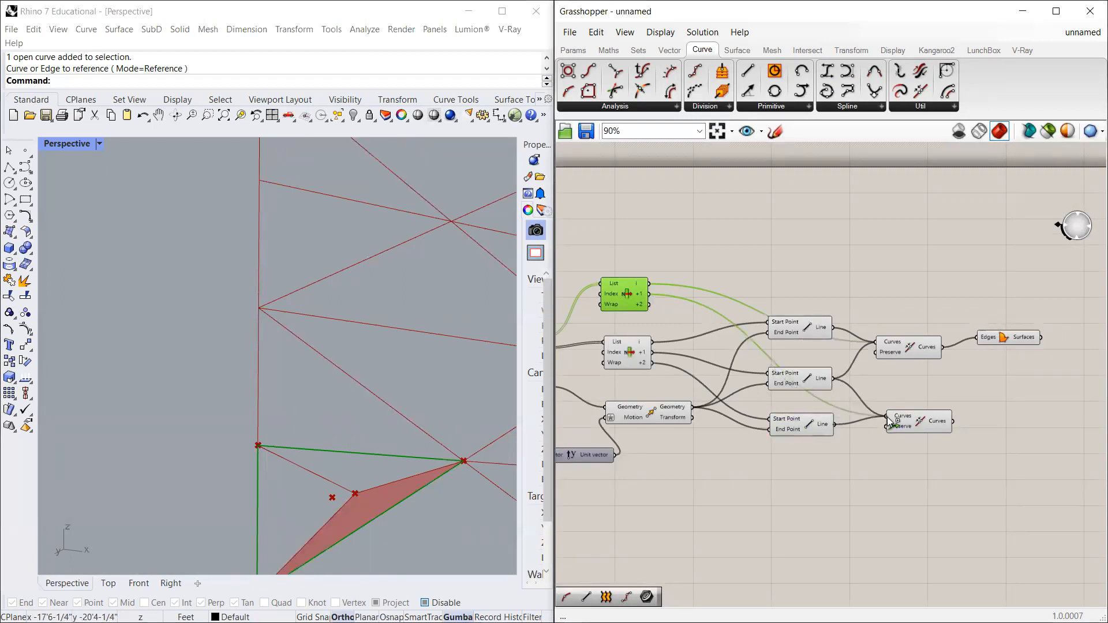
# Step: Duplicate the Boundary Surfaces component and feed it the second Join Curves output to fill the second triangle
pyautogui.click(894, 422)
pyautogui.moveTo(439, 439); pyautogui.dragTo(165, 355, button='right')
pyautogui.scroll(-7, 165, 356)
pyautogui.scroll(2, 916, 369)
pyautogui.moveTo(1043, 323); pyautogui.dragTo(1029, 442)
pyautogui.hotkey('ctrl', 'c')
pyautogui.hotkey('ctrl', 'v')
pyautogui.moveTo(1033, 361); pyautogui.dragTo(1029, 427)
pyautogui.scroll(2, 373, 425)
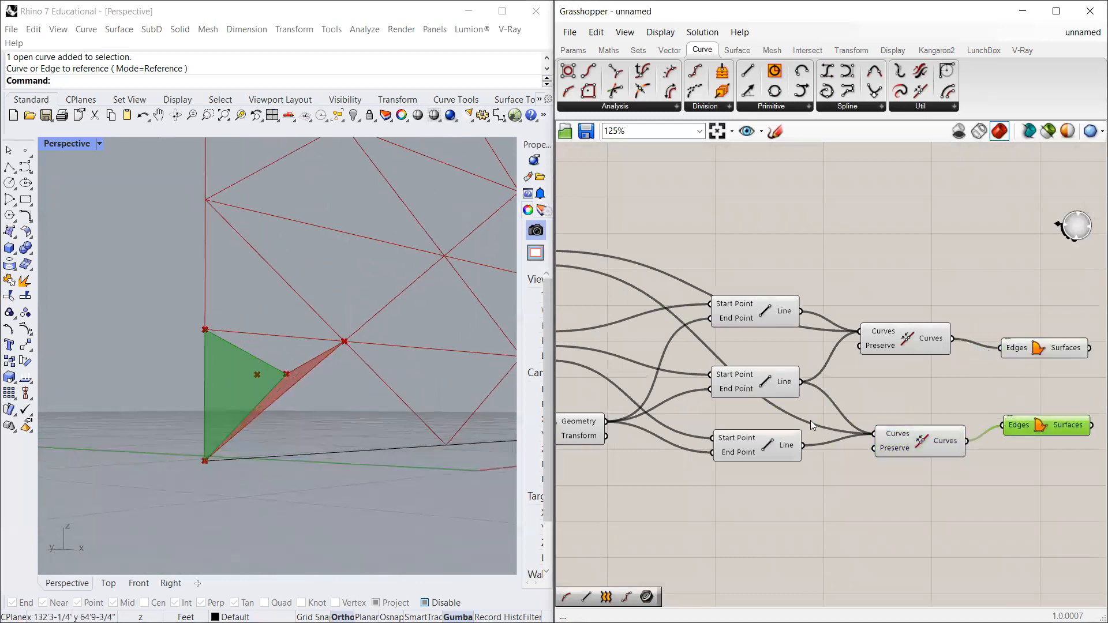
pyautogui.moveTo(906, 441); pyautogui.dragTo(933, 533)
pyautogui.hotkey('ctrl', 'v')
pyautogui.click(771, 450)
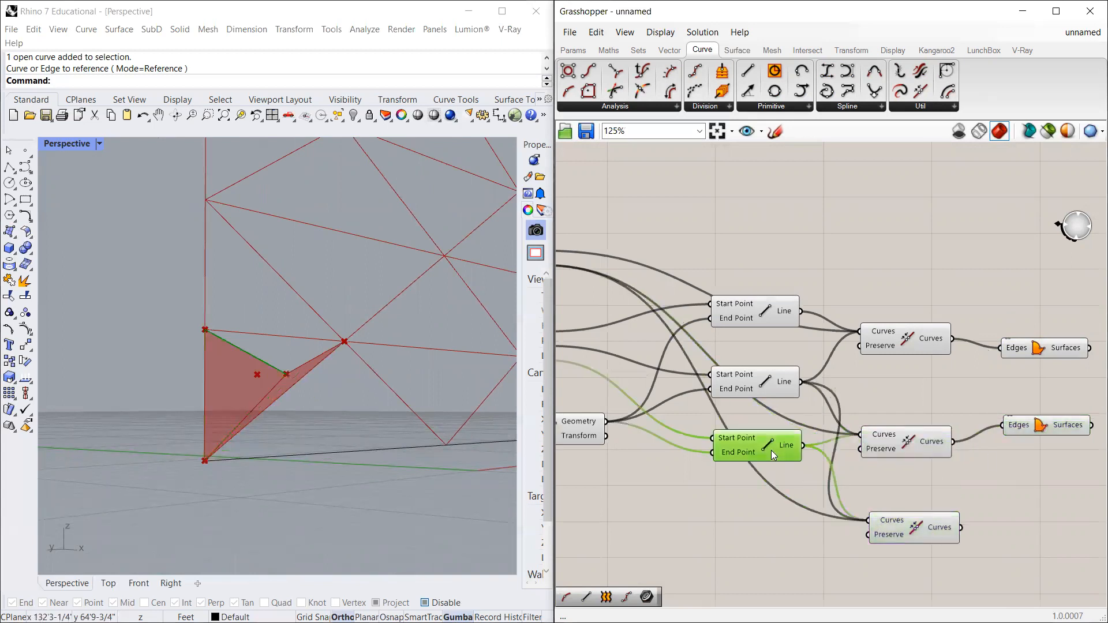
pyautogui.click(907, 520)
pyautogui.press('Delete')
pyautogui.click(739, 459)
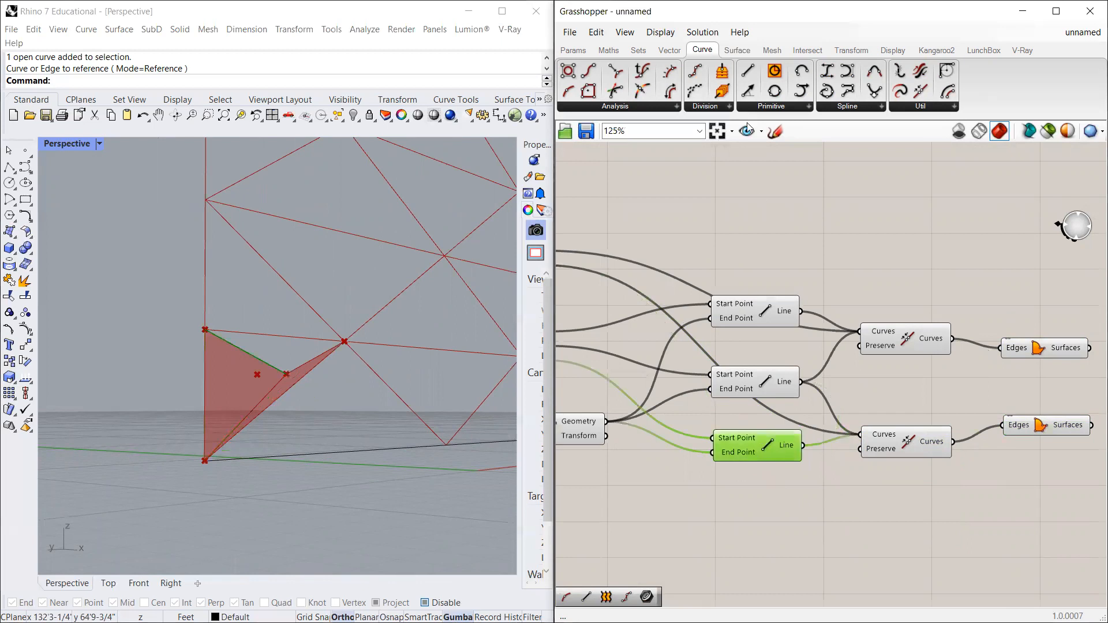
pyautogui.click(771, 106)
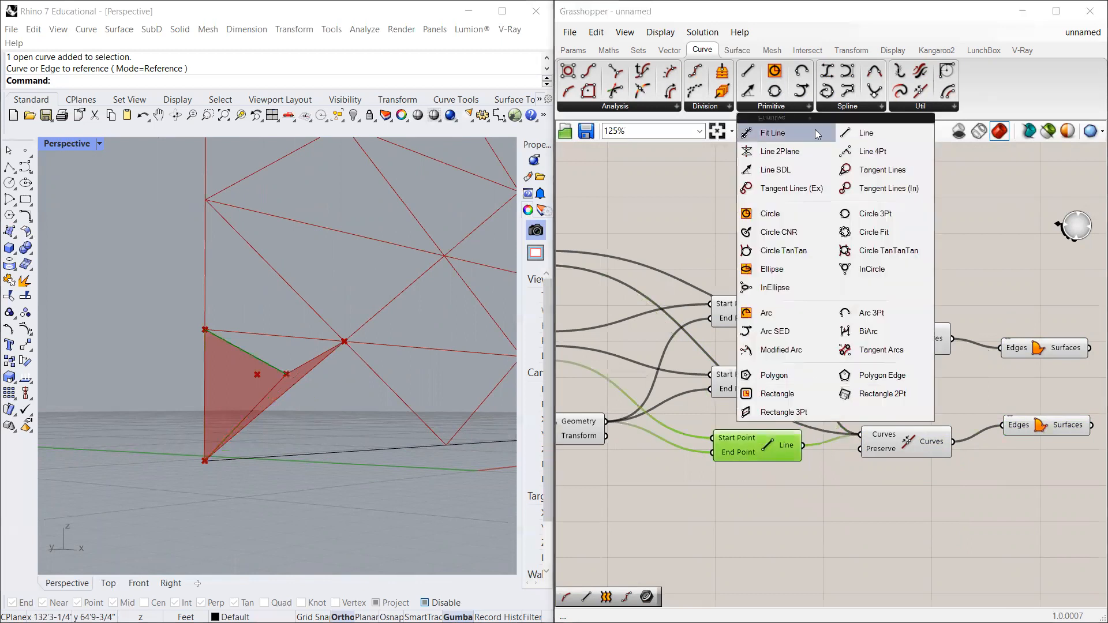
pyautogui.click(765, 504)
# Step: Duplicate the second Join Curves below it and disconnect the second Line and the segments List Item's +1 output from the copy
pyautogui.scroll(2, 803, 465)
pyautogui.click(739, 439)
pyautogui.click(736, 260)
pyautogui.scroll(-3, 870, 401)
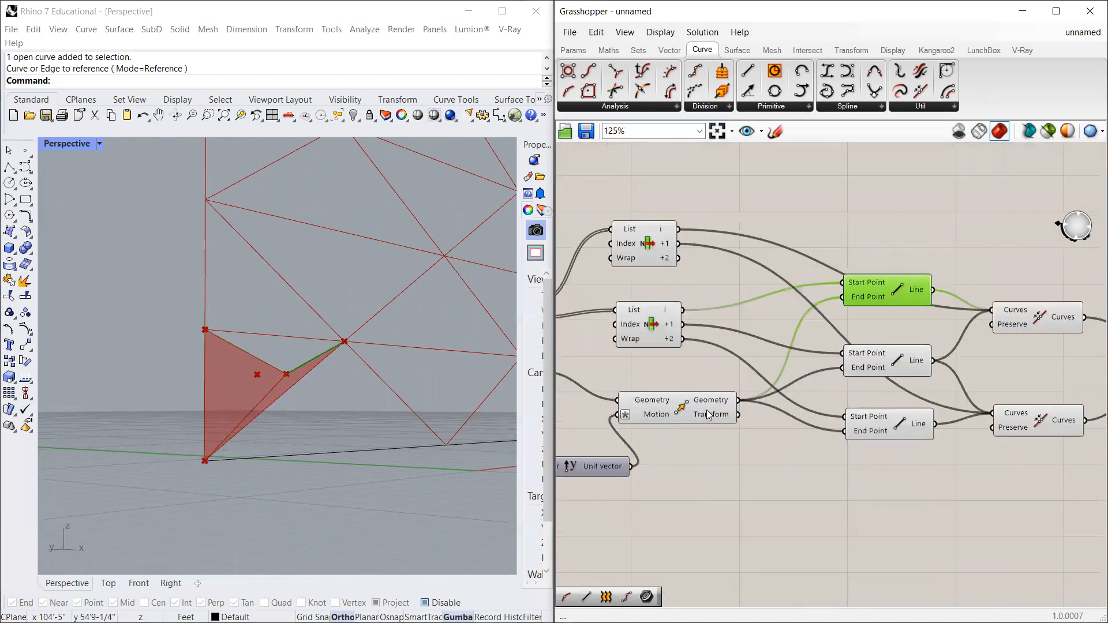
pyautogui.scroll(1, 970, 427)
pyautogui.hotkey('ctrl', 'v')
pyautogui.moveTo(899, 430); pyautogui.dragTo(898, 497)
pyautogui.moveTo(836, 481); pyautogui.dragTo(778, 435)
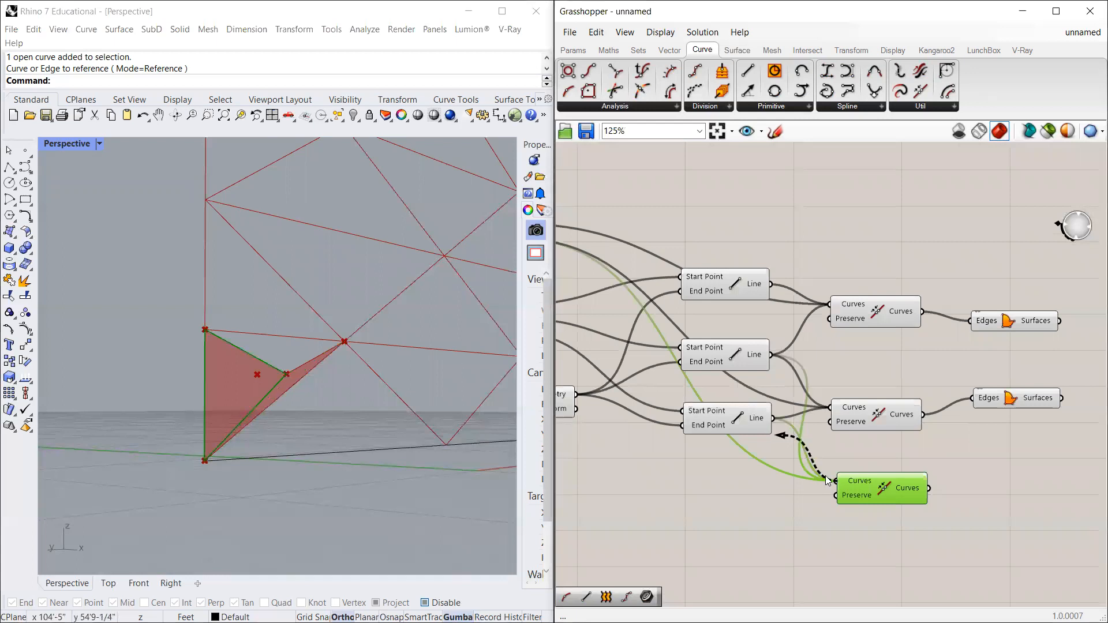
pyautogui.keyDown('ctrl'); pyautogui.moveTo(836, 482); pyautogui.dragTo(772, 357); pyautogui.keyUp('ctrl')
pyautogui.keyDown('ctrl'); pyautogui.moveTo(836, 482); pyautogui.dragTo(604, 299); pyautogui.keyUp('ctrl')
pyautogui.scroll(-2, 835, 455)
# Step: Connect the segments List Item's +2 output and the first Line to the Curves input of the third Join Curves
pyautogui.click(766, 430)
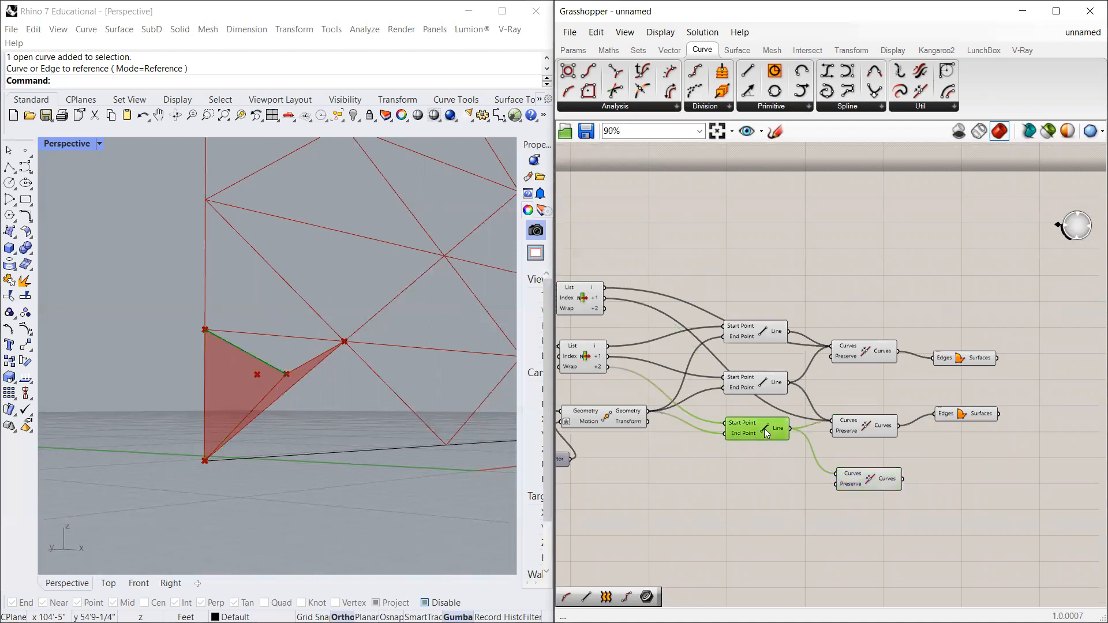
pyautogui.keyDown('shift'); pyautogui.moveTo(605, 308); pyautogui.dragTo(835, 474); pyautogui.keyUp('shift')
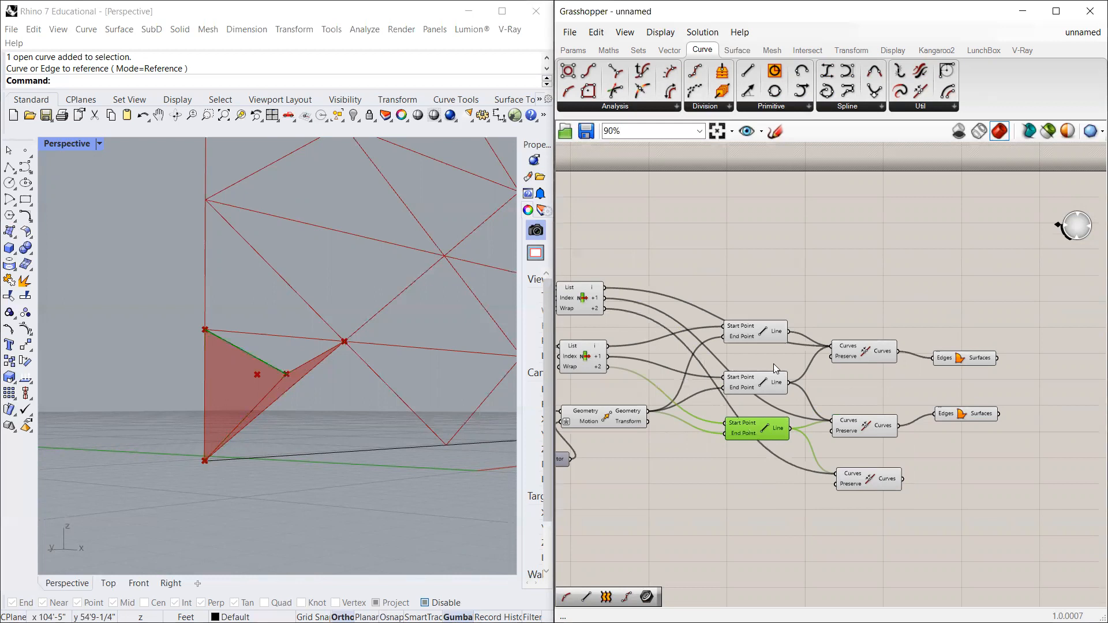
pyautogui.click(767, 333)
pyautogui.keyDown('shift'); pyautogui.moveTo(801, 378); pyautogui.dragTo(835, 474); pyautogui.keyUp('shift')
pyautogui.click(851, 478)
pyautogui.scroll(3, 332, 382)
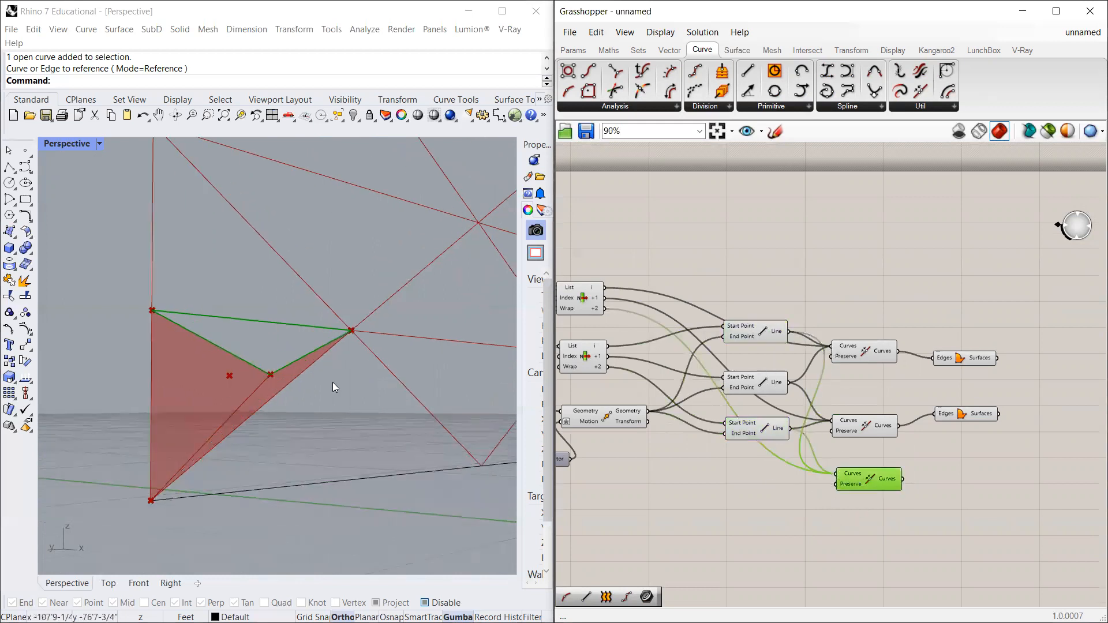
pyautogui.scroll(3, 332, 382)
# Step: Duplicate the second Boundary Surfaces component and connect the third Join Curves output to the copy's Edges input
pyautogui.click(956, 419)
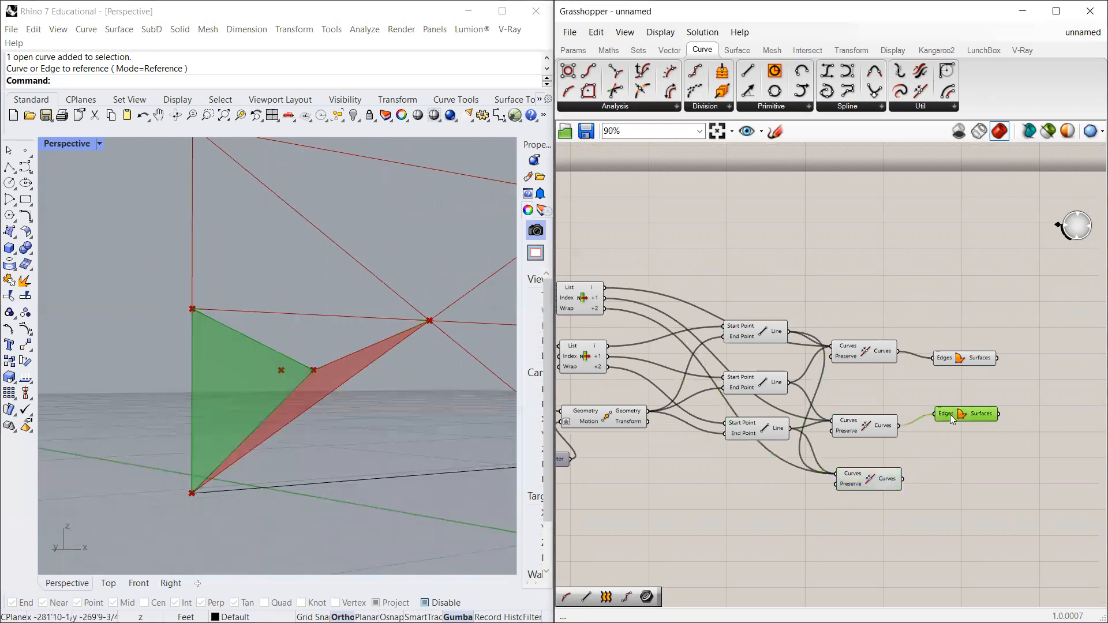
pyautogui.hotkey('ctrl', 'c')
pyautogui.hotkey('ctrl', 'v')
pyautogui.moveTo(970, 422); pyautogui.dragTo(969, 489)
pyautogui.moveTo(903, 479); pyautogui.dragTo(963, 480)
# Step: Inspect the three triangular surfaces around the moved centroid from several angles
pyautogui.scroll(-3, 181, 432)
pyautogui.scroll(5, 179, 426)
pyautogui.moveTo(179, 410); pyautogui.dragTo(311, 386, button='right')
pyautogui.scroll(-5, 309, 380)
pyautogui.scroll(5, 174, 349)
pyautogui.moveTo(176, 351); pyautogui.dragTo(329, 350, button='right')
pyautogui.moveTo(442, 410); pyautogui.dragTo(394, 411, button='right')
pyautogui.scroll(-3, 923, 389)
pyautogui.scroll(-3, 1008, 393)
pyautogui.scroll(9, 780, 341)
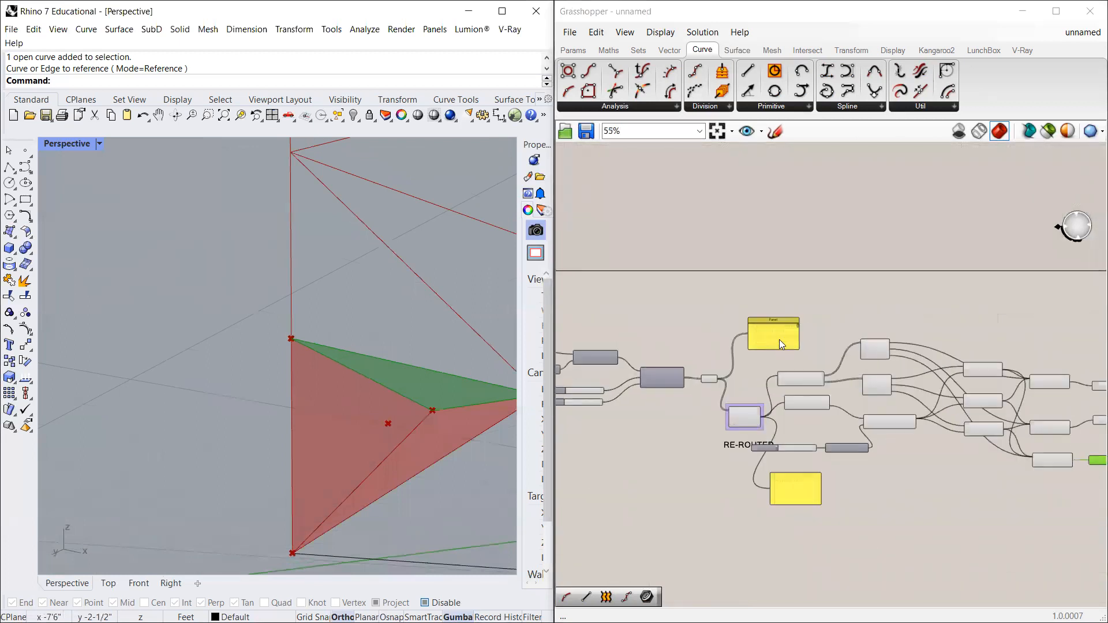
# Step: Set the number slider feeding the Unit Y vector to 2.243
pyautogui.scroll(-6, 838, 391)
pyautogui.scroll(3, 972, 389)
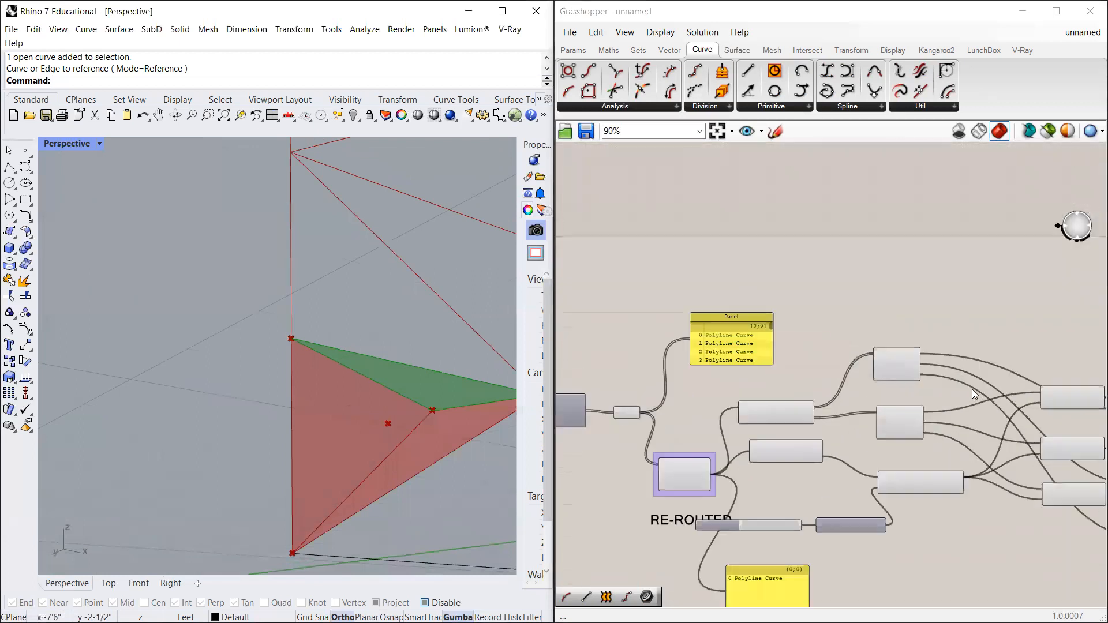
pyautogui.scroll(-5, 792, 408)
pyautogui.scroll(4, 795, 397)
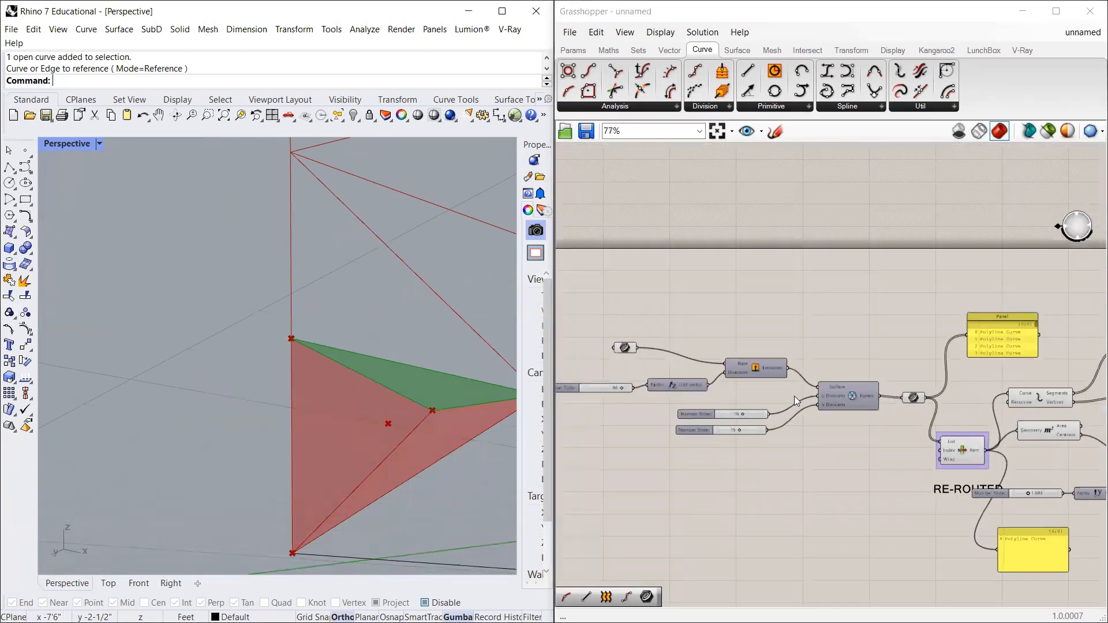
pyautogui.scroll(-4, 794, 396)
pyautogui.scroll(2, 1048, 395)
pyautogui.scroll(3, 818, 394)
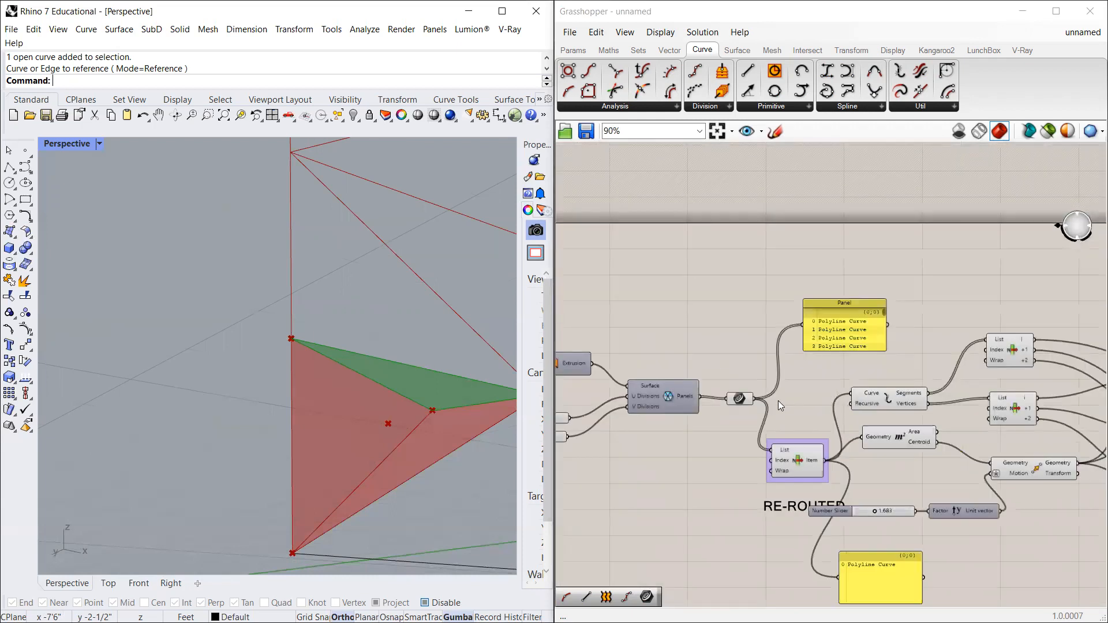
pyautogui.scroll(2, 885, 526)
pyautogui.moveTo(870, 507)
pyautogui.mouseDown()
pyautogui.moveTo(902, 508)
pyautogui.moveTo(885, 508)
pyautogui.mouseUp()
pyautogui.scroll(-5, 378, 457)
pyautogui.moveTo(379, 458); pyautogui.dragTo(488, 424, button='right')
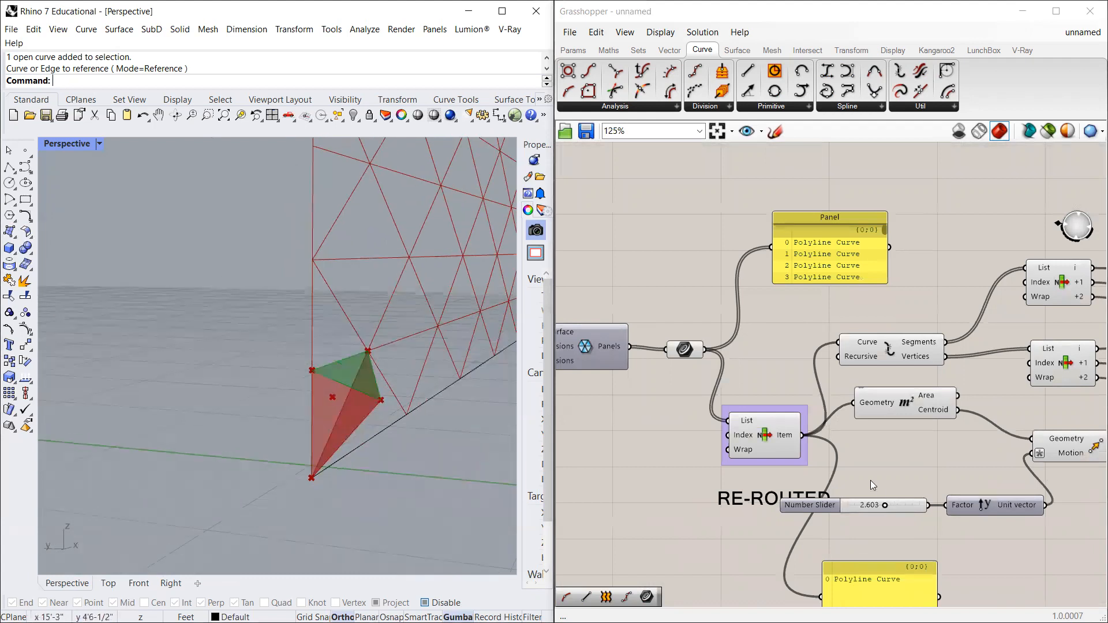
pyautogui.moveTo(887, 505)
pyautogui.mouseDown()
pyautogui.moveTo(868, 504)
pyautogui.moveTo(883, 505)
pyautogui.mouseUp()
# Step: Move the offset distance slider below the single-curve panel and put it in its own group
pyautogui.click(823, 507)
pyautogui.scroll(-3, 769, 476)
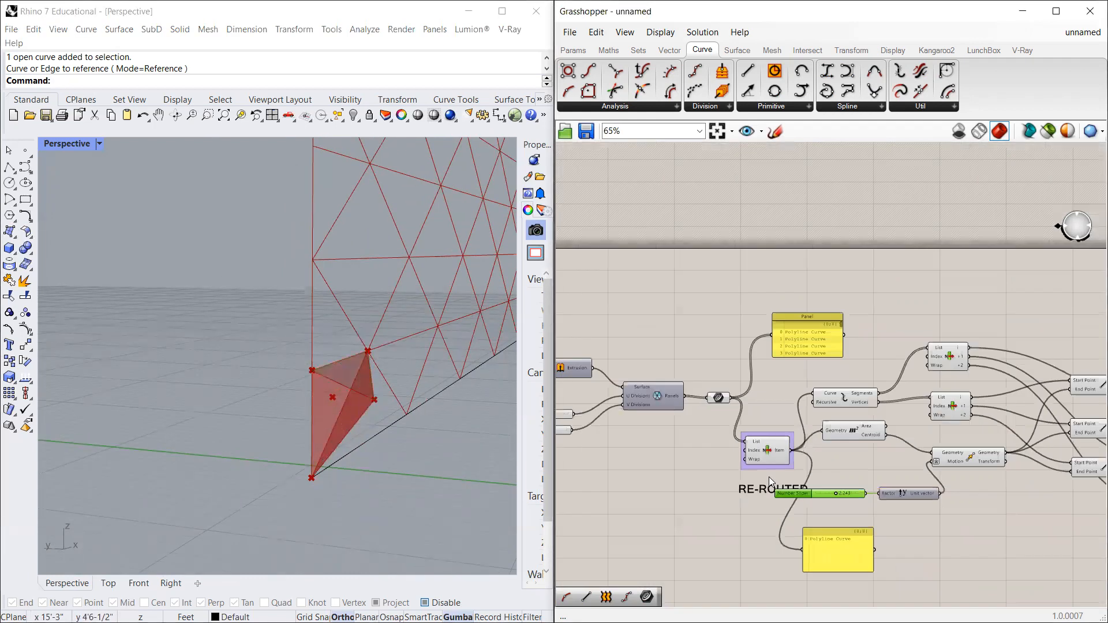
pyautogui.moveTo(806, 502); pyautogui.dragTo(765, 491, button='right')
pyautogui.scroll(2, 764, 491)
pyautogui.moveTo(751, 479); pyautogui.dragTo(779, 601)
pyautogui.hotkey('ctrl', 'g')
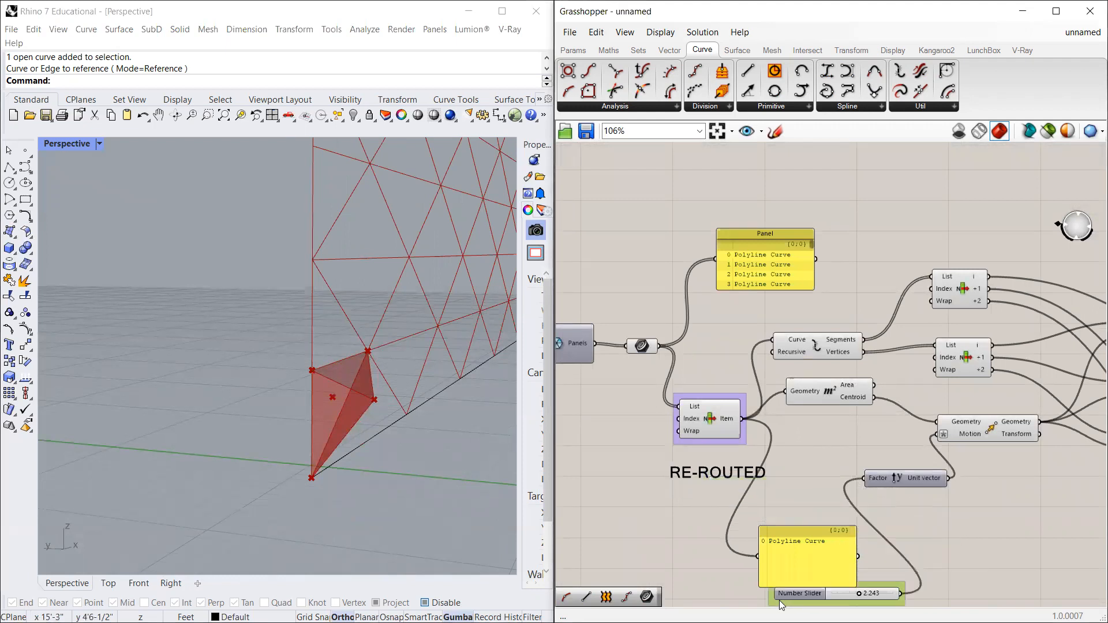
pyautogui.scroll(-2, 787, 523)
pyautogui.moveTo(768, 540); pyautogui.dragTo(743, 580)
pyautogui.scroll(2, 743, 580)
# Step: Add a Scribble note above the grouped slider and set its text to "depth"
pyautogui.click(744, 553)
pyautogui.doubleClick(744, 553)
pyautogui.write('sc')
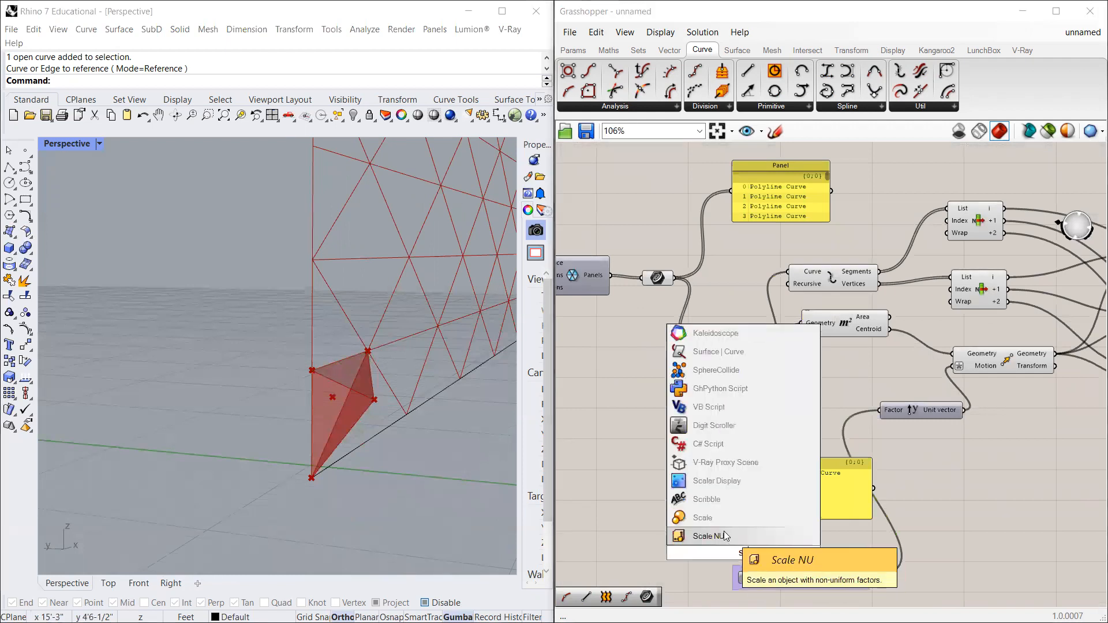
pyautogui.click(714, 500)
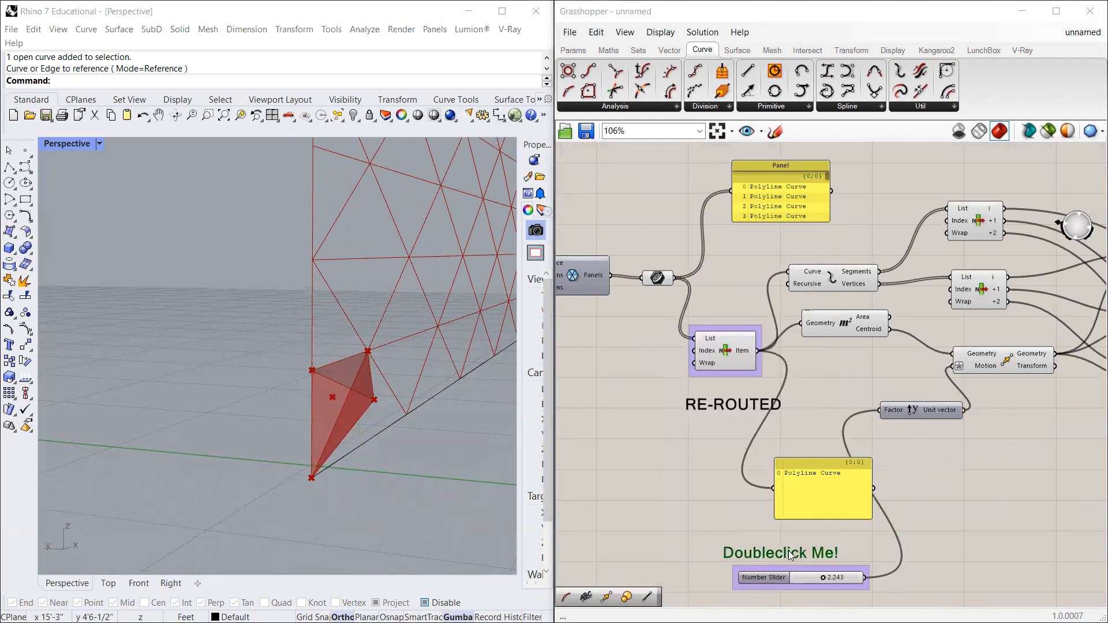
pyautogui.doubleClick(789, 550)
pyautogui.write('depth')
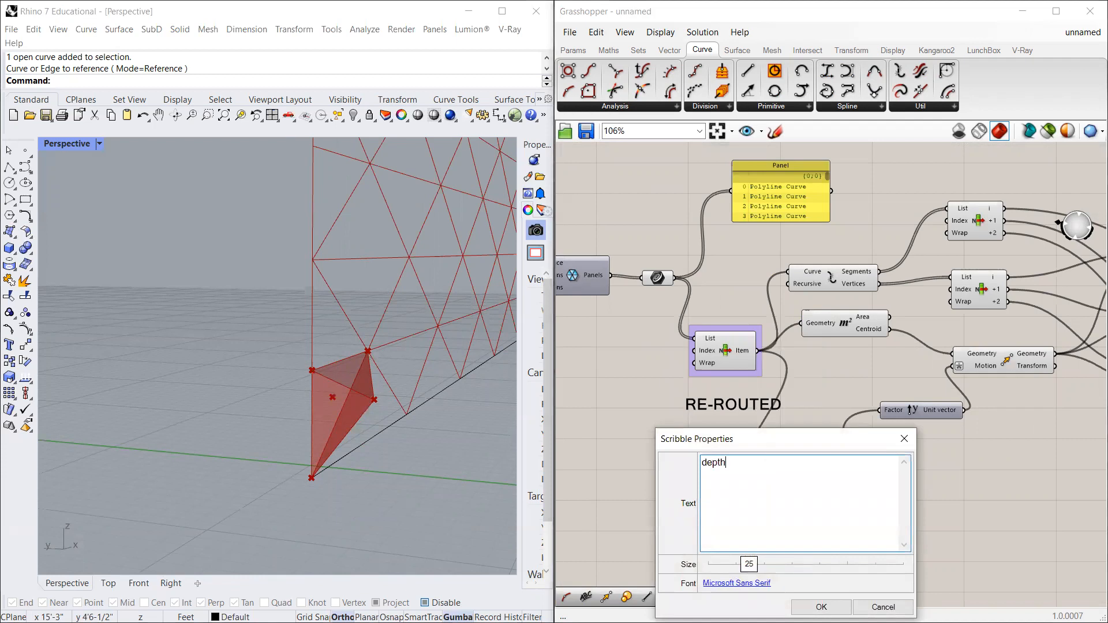
pyautogui.click(822, 608)
# Step: Tidy the three Join Curves components into an evenly spaced column between the Lines and the Boundary Surfaces
pyautogui.moveTo(511, 381)
pyautogui.mouseDown(button='right')
pyautogui.moveTo(410, 401)
pyautogui.moveTo(289, 388)
pyautogui.moveTo(257, 352)
pyautogui.moveTo(348, 392)
pyautogui.mouseUp(button='right')
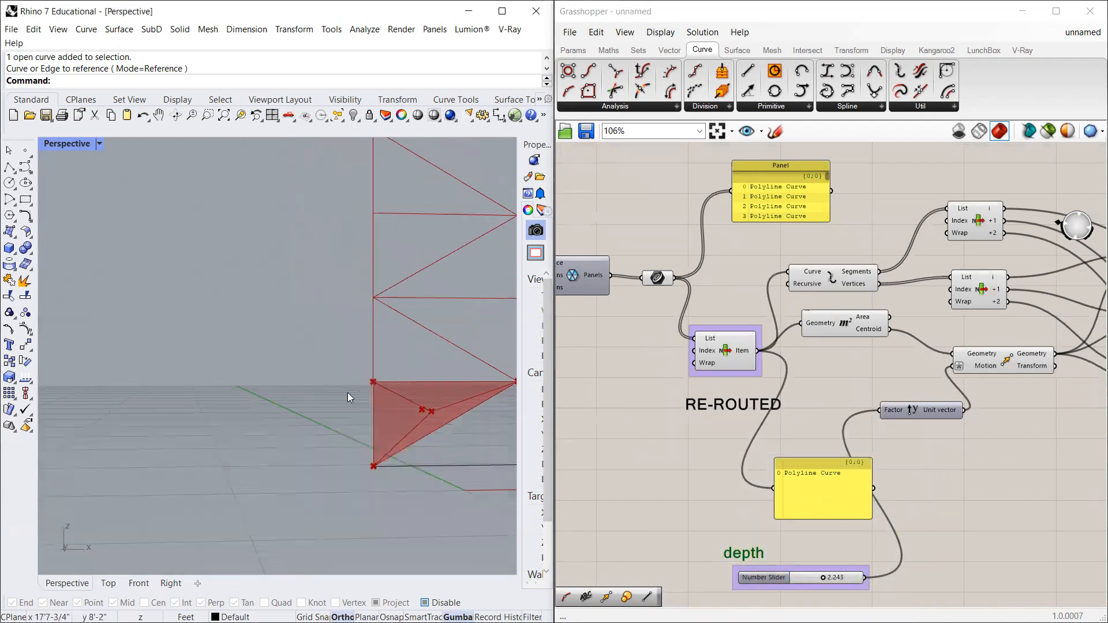
pyautogui.scroll(-3, 799, 384)
pyautogui.scroll(3, 998, 350)
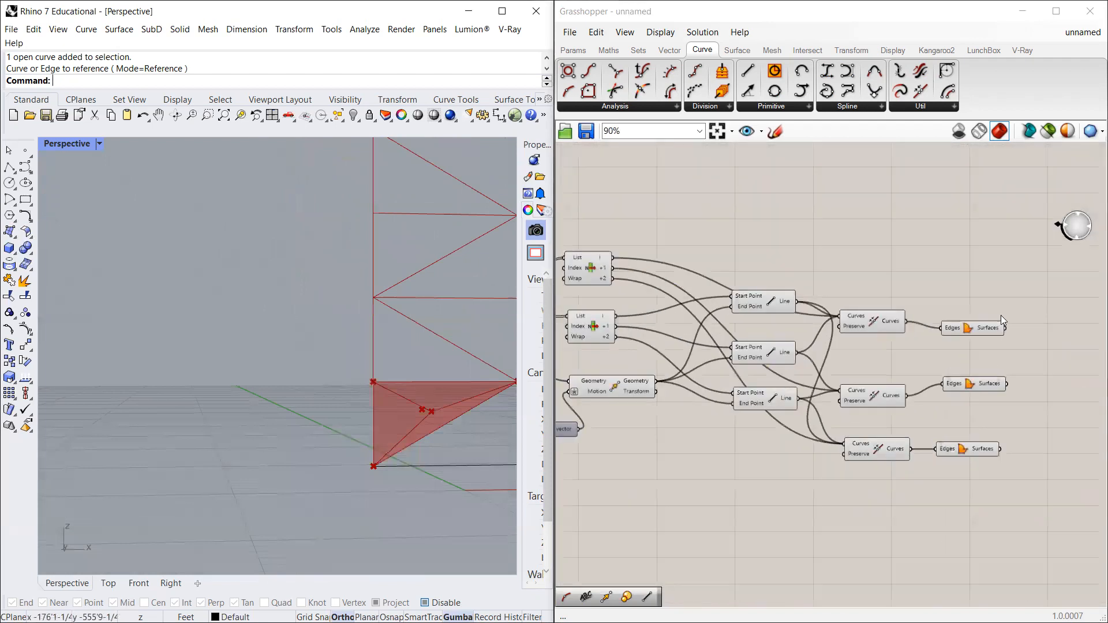
pyautogui.moveTo(807, 260); pyautogui.dragTo(738, 421)
pyautogui.moveTo(878, 323); pyautogui.dragTo(878, 297)
pyautogui.moveTo(869, 394); pyautogui.dragTo(863, 383)
pyautogui.moveTo(873, 449); pyautogui.dragTo(862, 449)
pyautogui.scroll(2, 277, 369)
pyautogui.click(840, 228)
# Step: Reposition the grouped List Item and the Curve parameter that holds all triangular panels closer together
pyautogui.scroll(-4, 1007, 434)
pyautogui.scroll(4, 766, 441)
pyautogui.scroll(3, 697, 302)
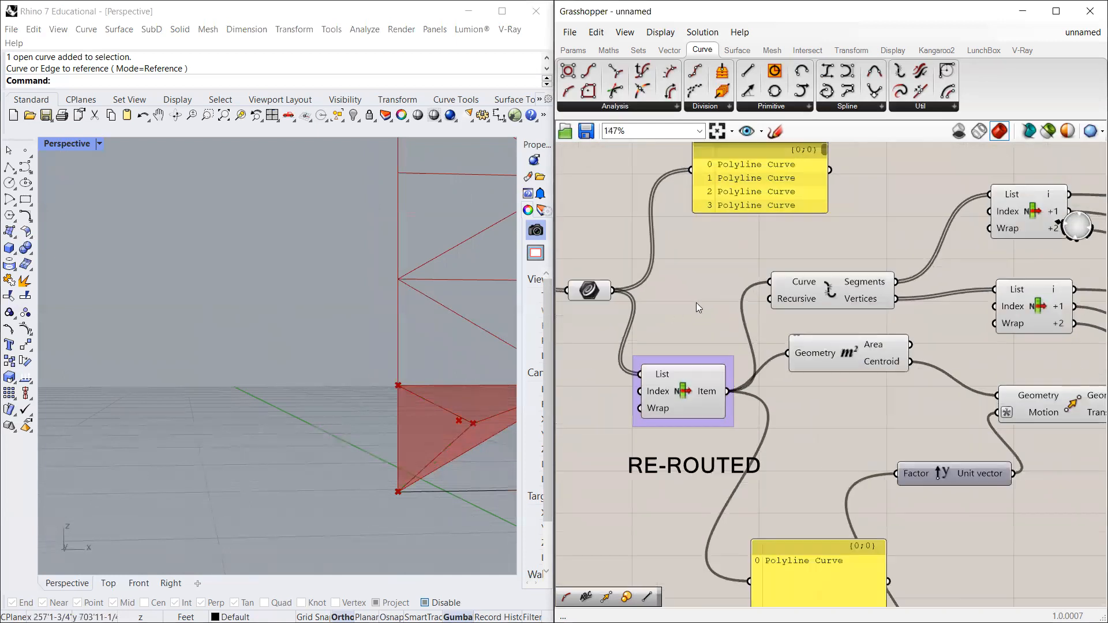
pyautogui.moveTo(676, 372); pyautogui.dragTo(682, 381)
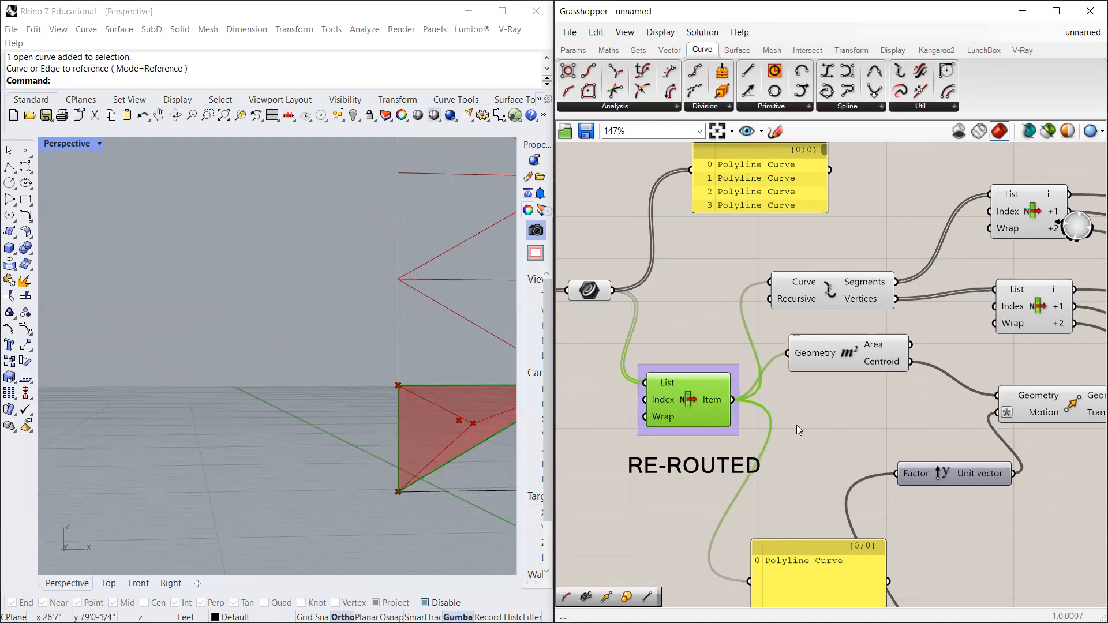
pyautogui.scroll(-2, 822, 358)
pyautogui.scroll(2, 608, 315)
pyautogui.scroll(2, 608, 316)
pyautogui.moveTo(698, 306)
pyautogui.mouseDown()
pyautogui.moveTo(707, 300)
pyautogui.moveTo(699, 307)
pyautogui.mouseUp()
pyautogui.moveTo(843, 399); pyautogui.dragTo(821, 366)
pyautogui.scroll(-4, 803, 349)
pyautogui.scroll(2, 804, 351)
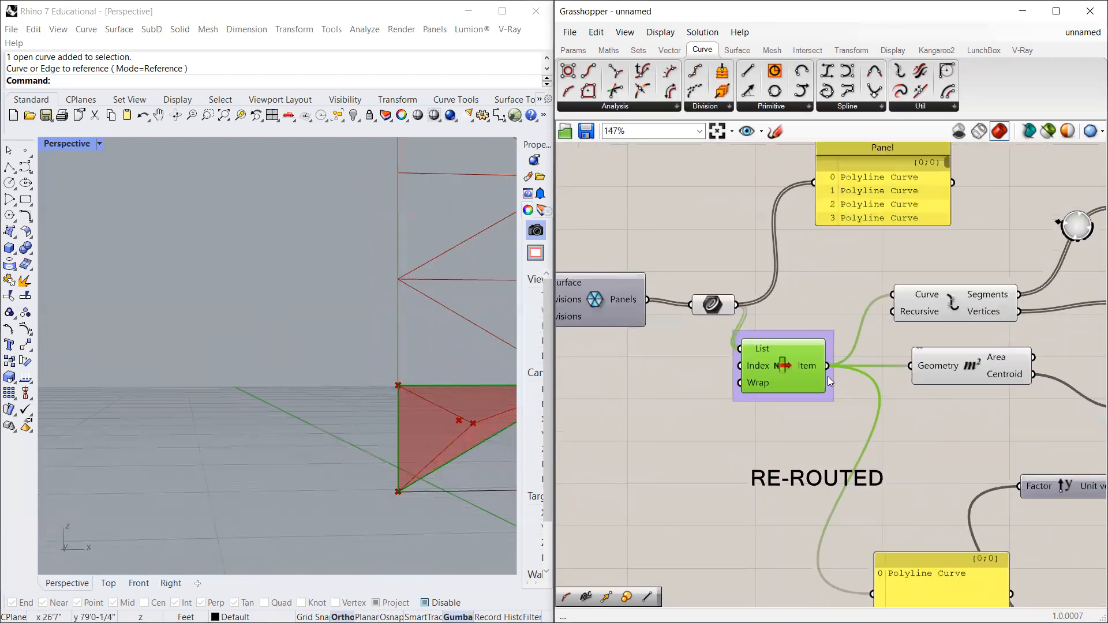
pyautogui.moveTo(712, 304); pyautogui.dragTo(712, 294)
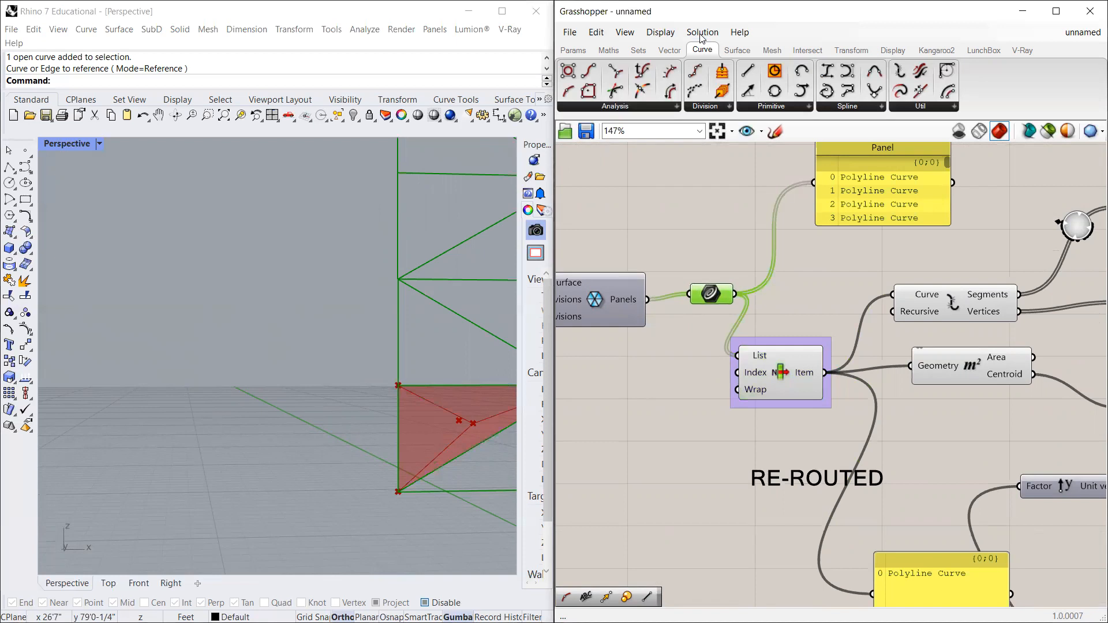
pyautogui.moveTo(738, 293); pyautogui.dragTo(896, 294)
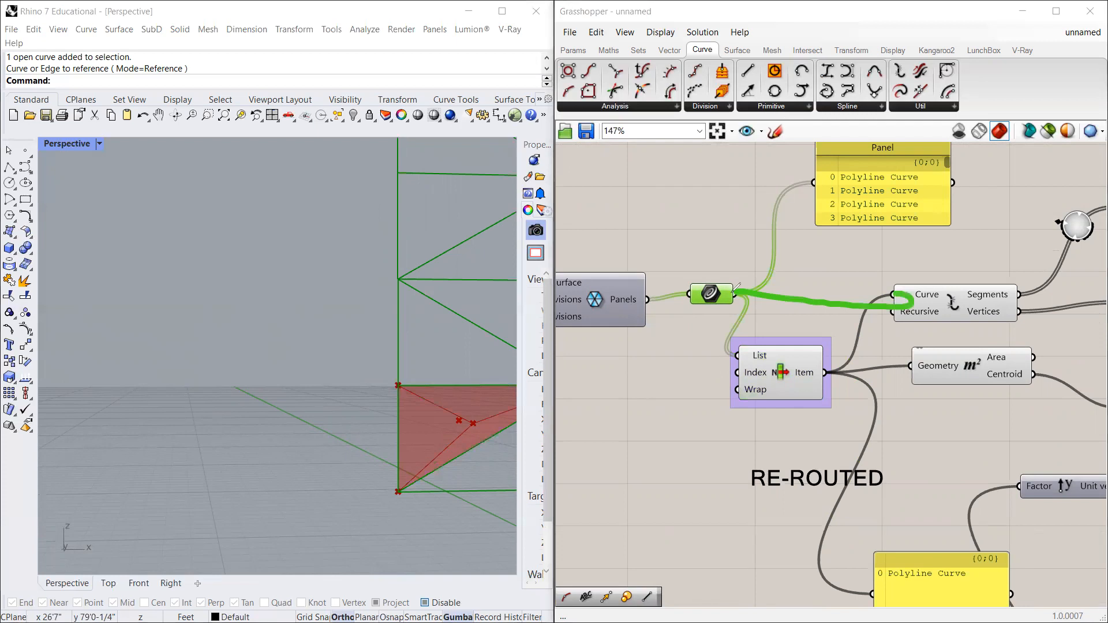
pyautogui.moveTo(741, 294); pyautogui.dragTo(911, 365)
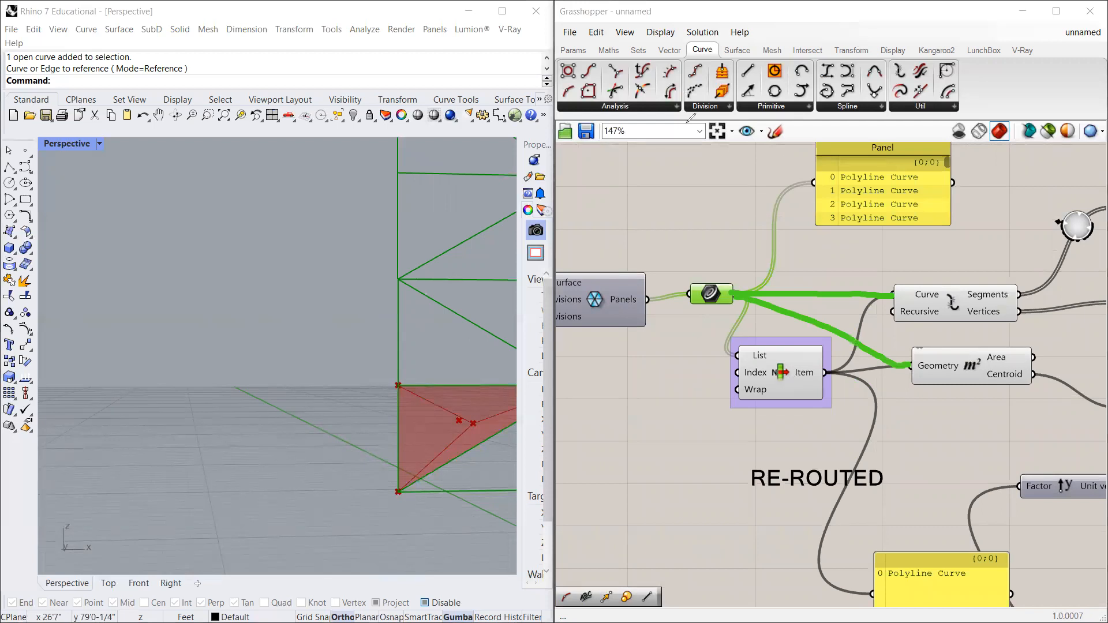
pyautogui.press('e')
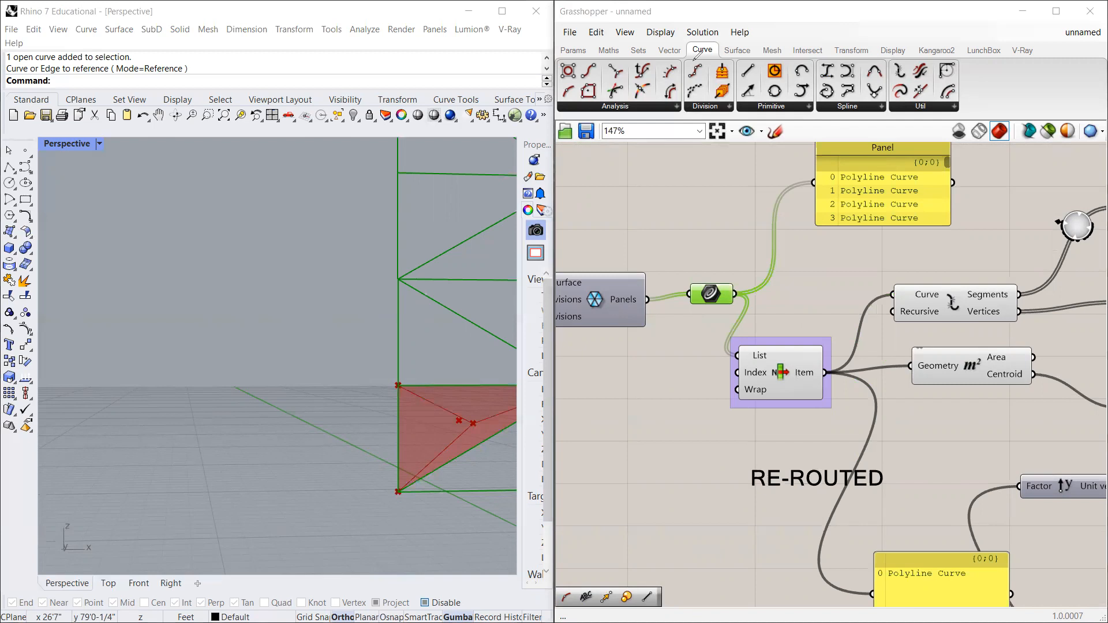
# Step: Save the Grasshopper definition as "triangulated surface v2" in the S21 - Vis 4 folder
pyautogui.click(571, 33)
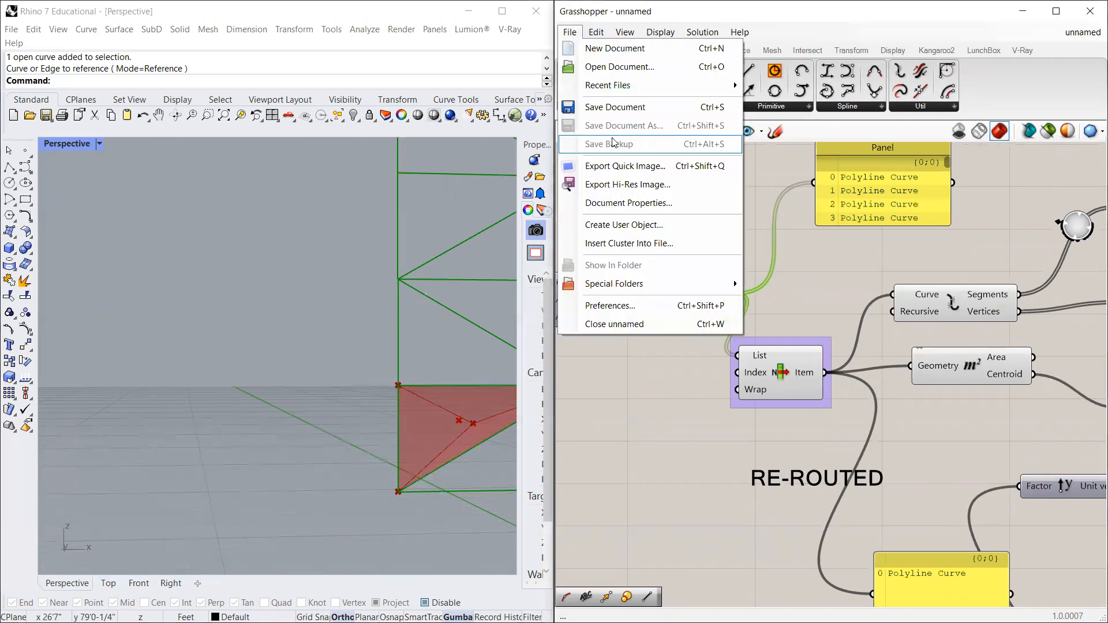
pyautogui.click(615, 108)
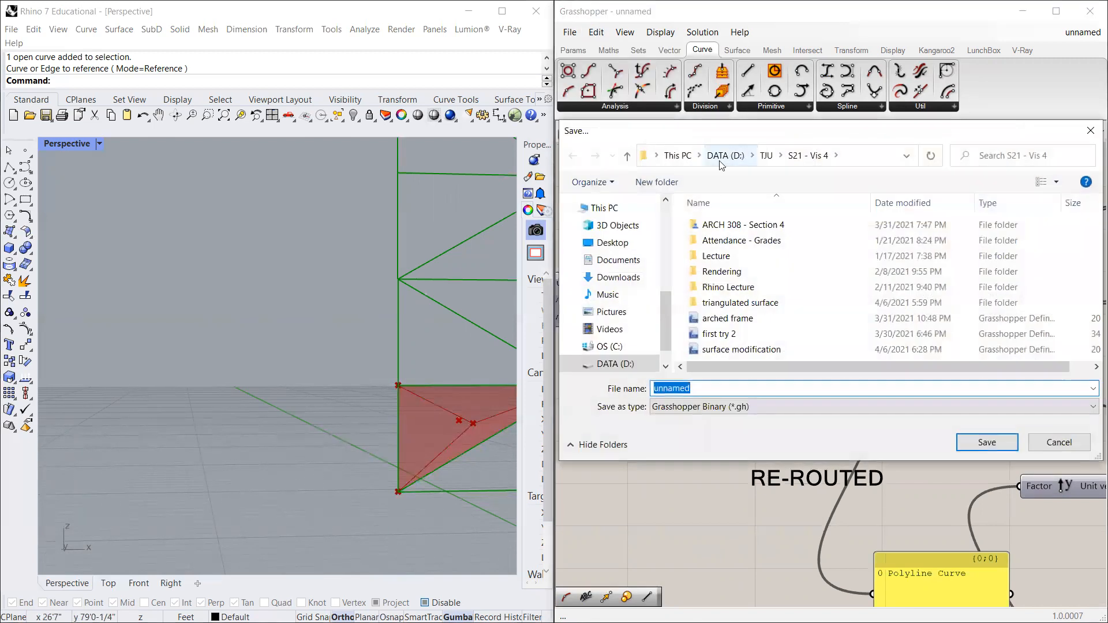
pyautogui.scroll(-1, 663, 317)
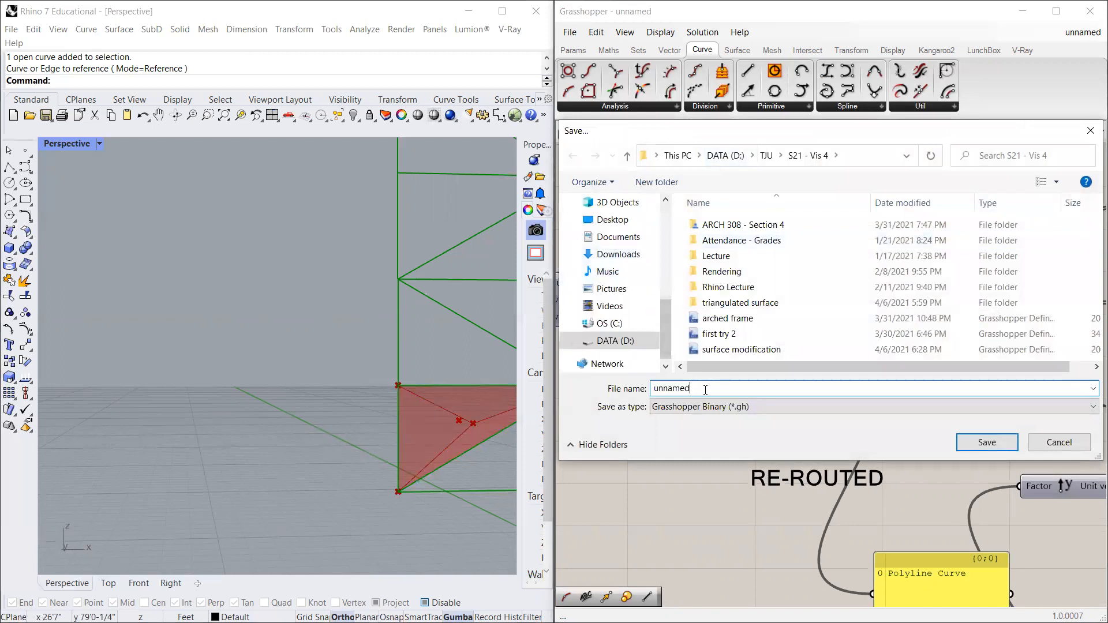
pyautogui.write('surf')
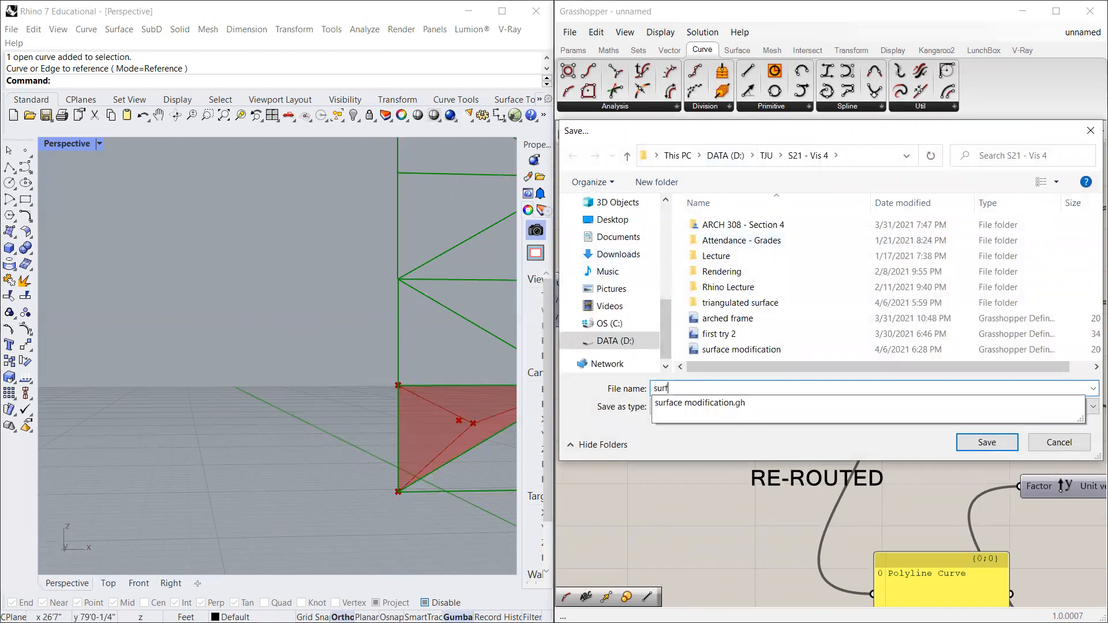
pyautogui.press('BackSpace')
pyautogui.press('BackSpace')
pyautogui.write('triangulated surface v2')
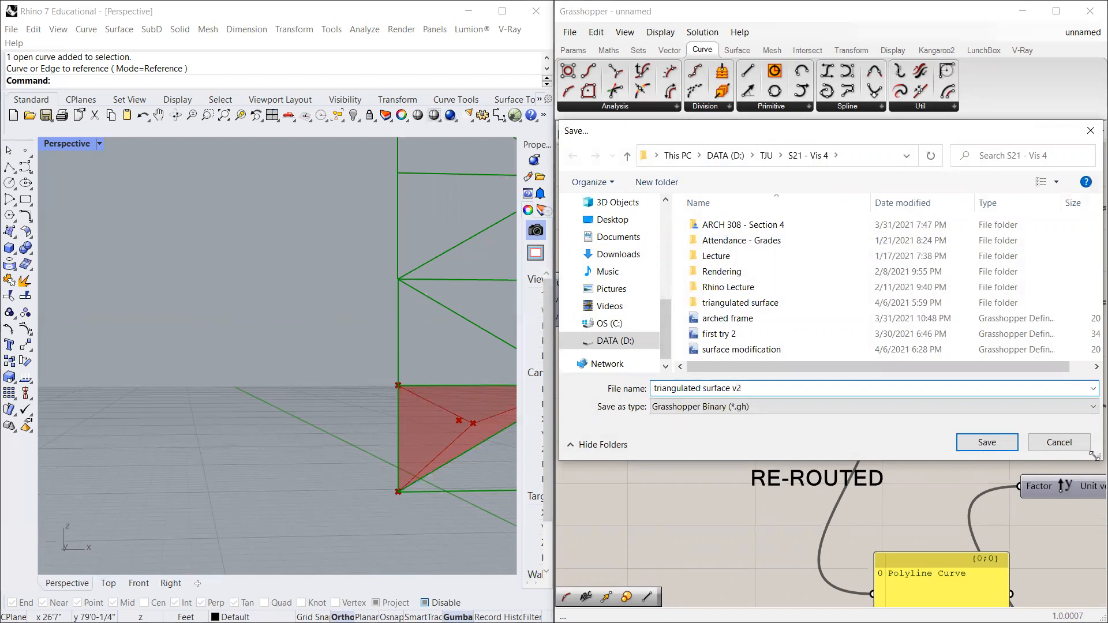
pyautogui.click(987, 443)
# Step: Shift the Curve parameter and the grouped List Item to clear space for wires to the Explode and Area components
pyautogui.scroll(-4, 713, 328)
pyautogui.scroll(2, 766, 360)
pyautogui.scroll(-2, 768, 358)
pyautogui.scroll(5, 761, 312)
pyautogui.click(756, 269)
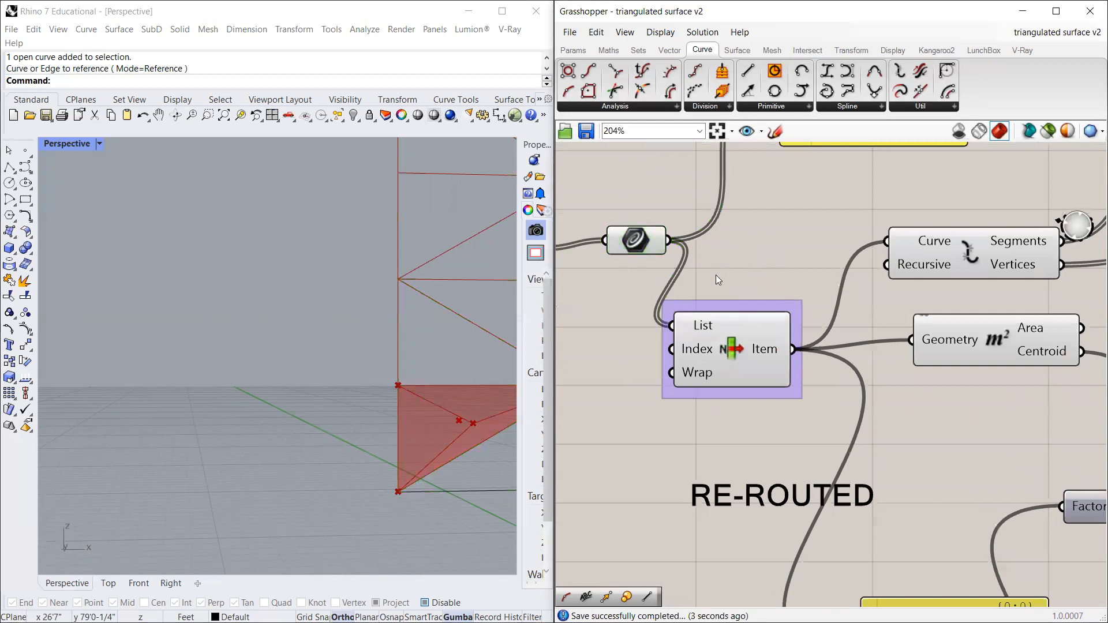
pyautogui.moveTo(720, 333); pyautogui.dragTo(694, 340)
pyautogui.moveTo(647, 235); pyautogui.dragTo(631, 243)
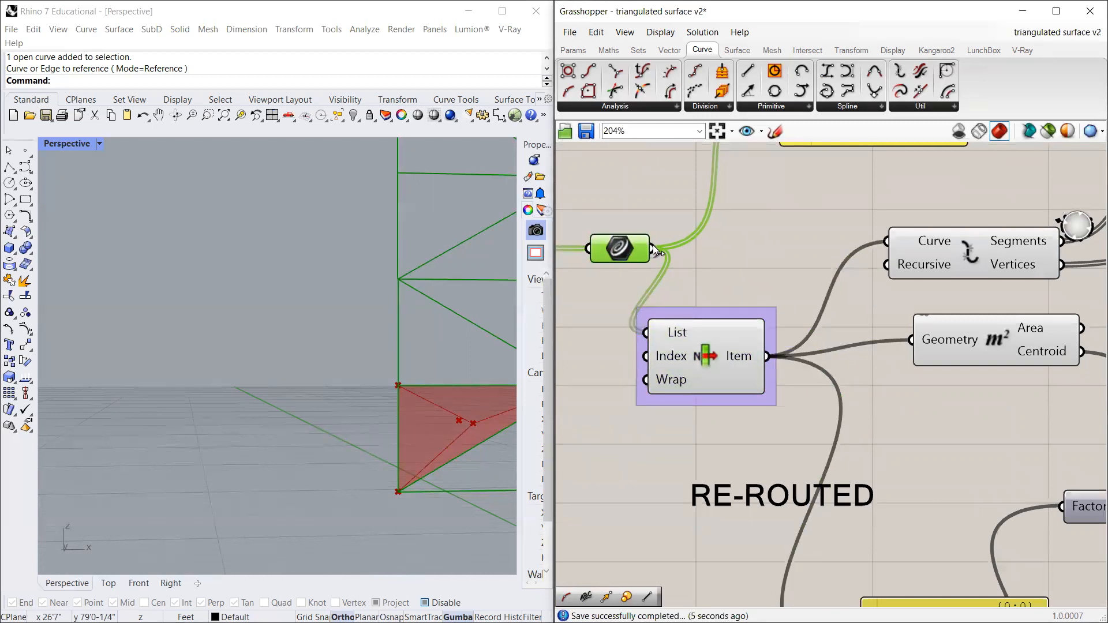
pyautogui.scroll(-5, 320, 321)
pyautogui.moveTo(676, 324); pyautogui.dragTo(708, 338)
# Step: Connect the Curve parameter's output directly to Area's Geometry and Explode's Curve inputs, replacing the List Item connections
pyautogui.moveTo(655, 254); pyautogui.dragTo(910, 340)
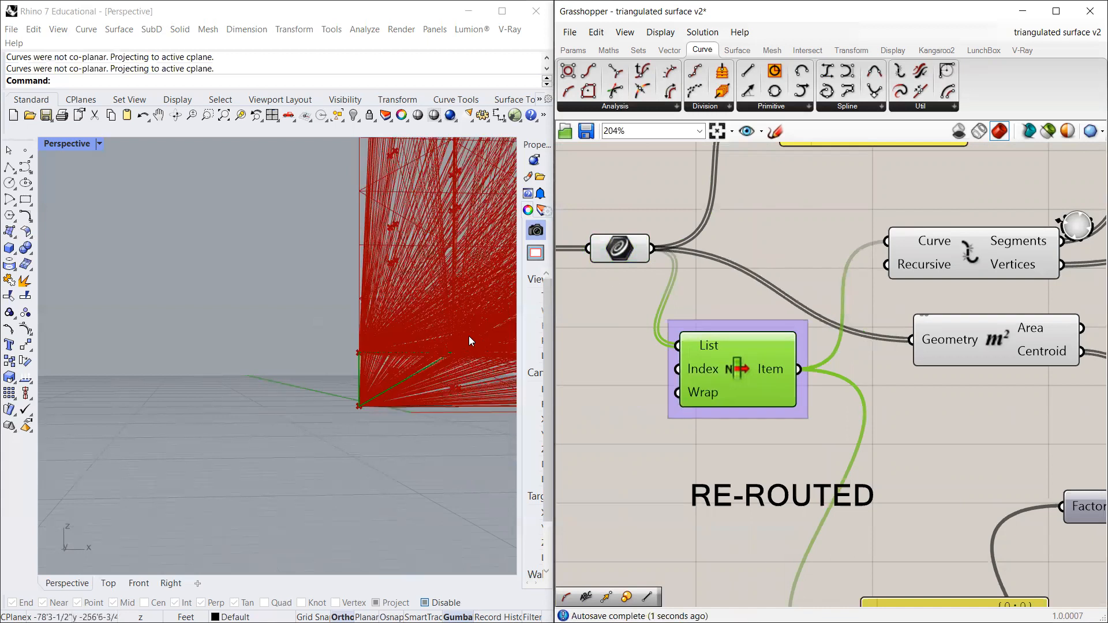
pyautogui.moveTo(652, 247); pyautogui.dragTo(882, 247)
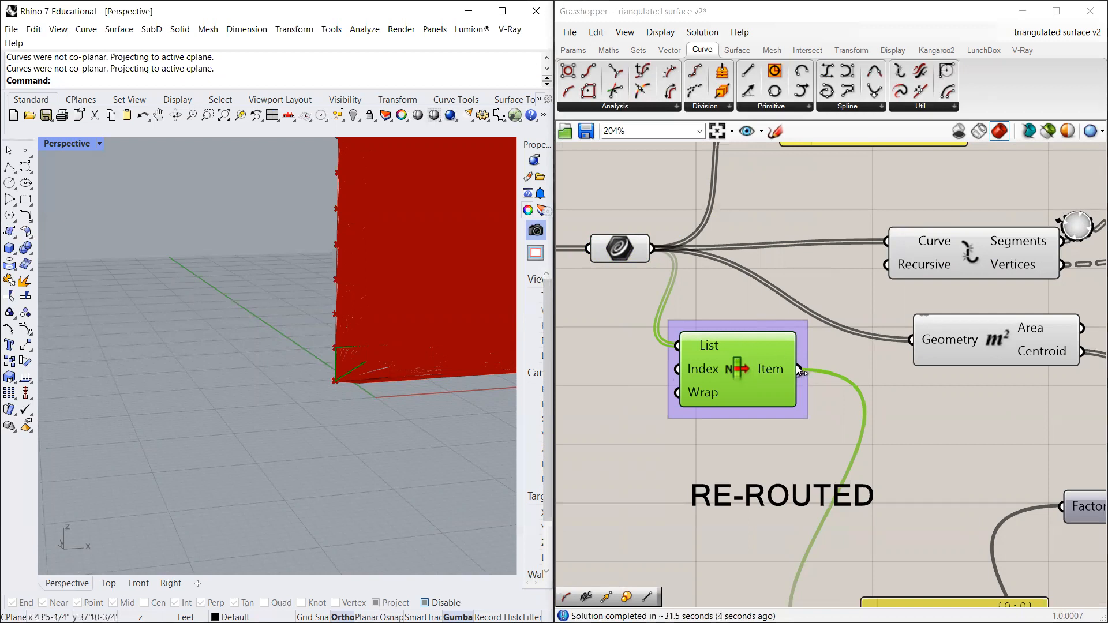
pyautogui.moveTo(802, 368); pyautogui.dragTo(866, 384)
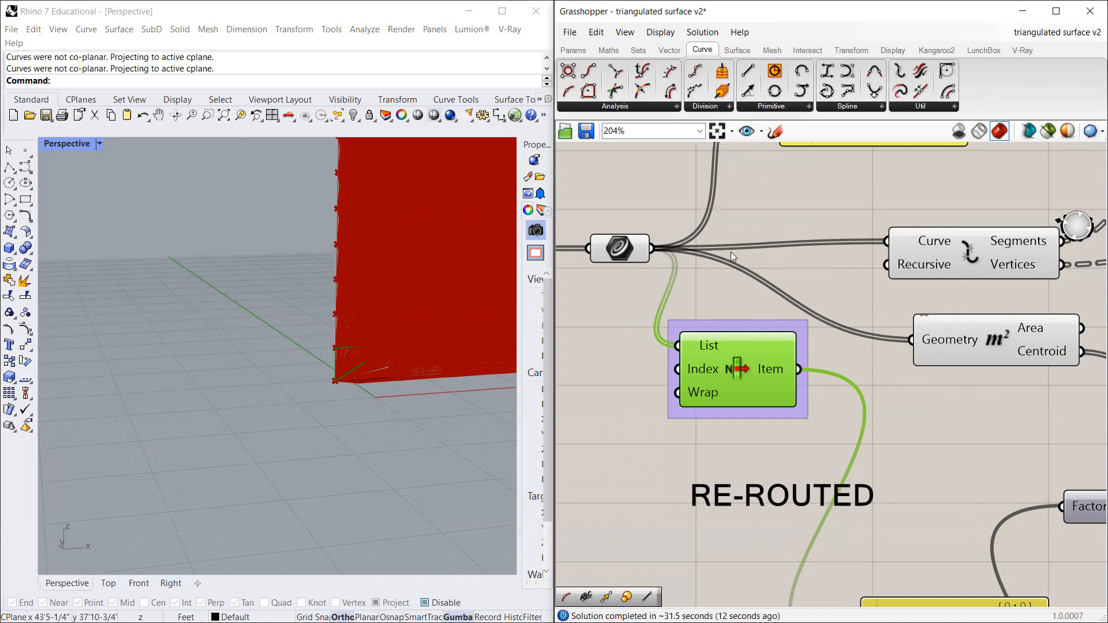
# Step: Add a Panel above the triangular panelling component and connect its Panels output to it
pyautogui.scroll(-2, 731, 304)
pyautogui.moveTo(635, 332); pyautogui.dragTo(747, 402, button='right')
pyautogui.moveTo(907, 243); pyautogui.dragTo(897, 234)
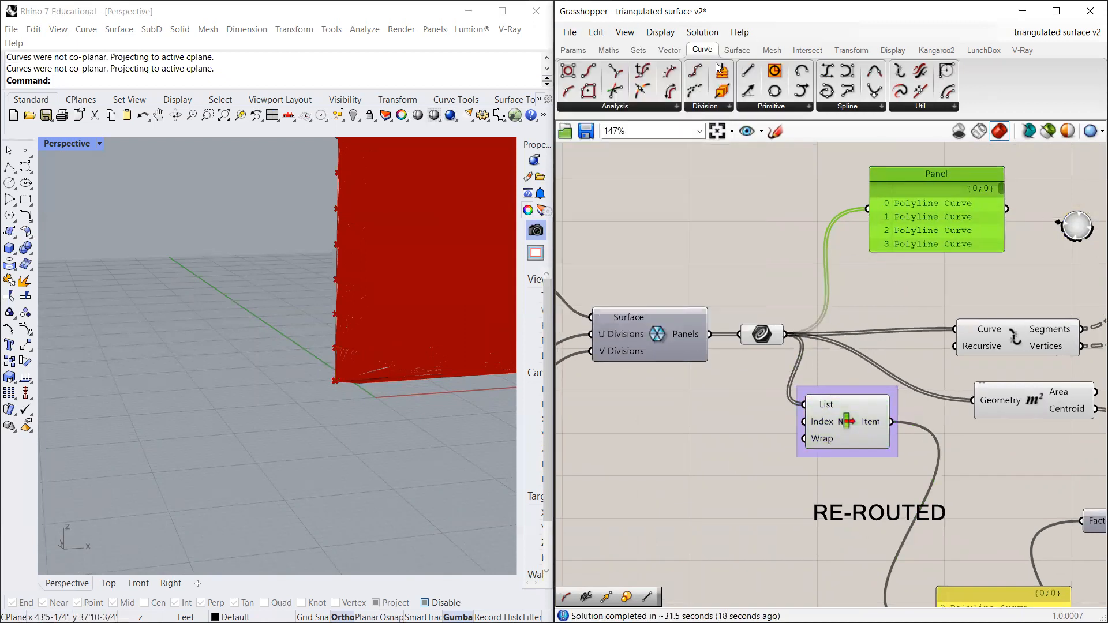
pyautogui.moveTo(642, 36)
pyautogui.click(615, 198)
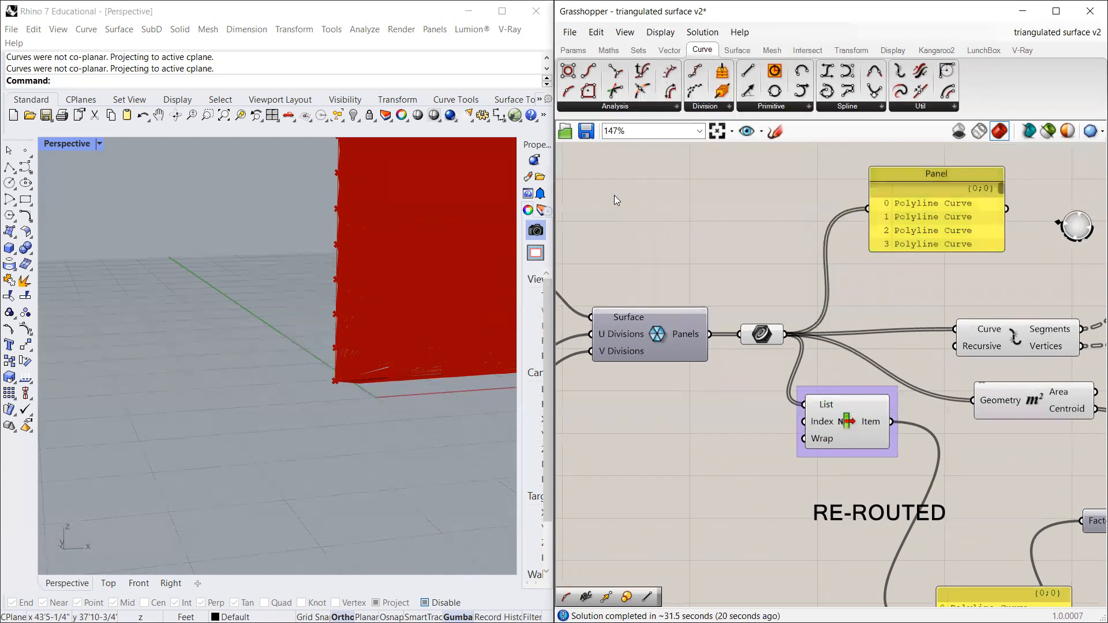
pyautogui.doubleClick(658, 190)
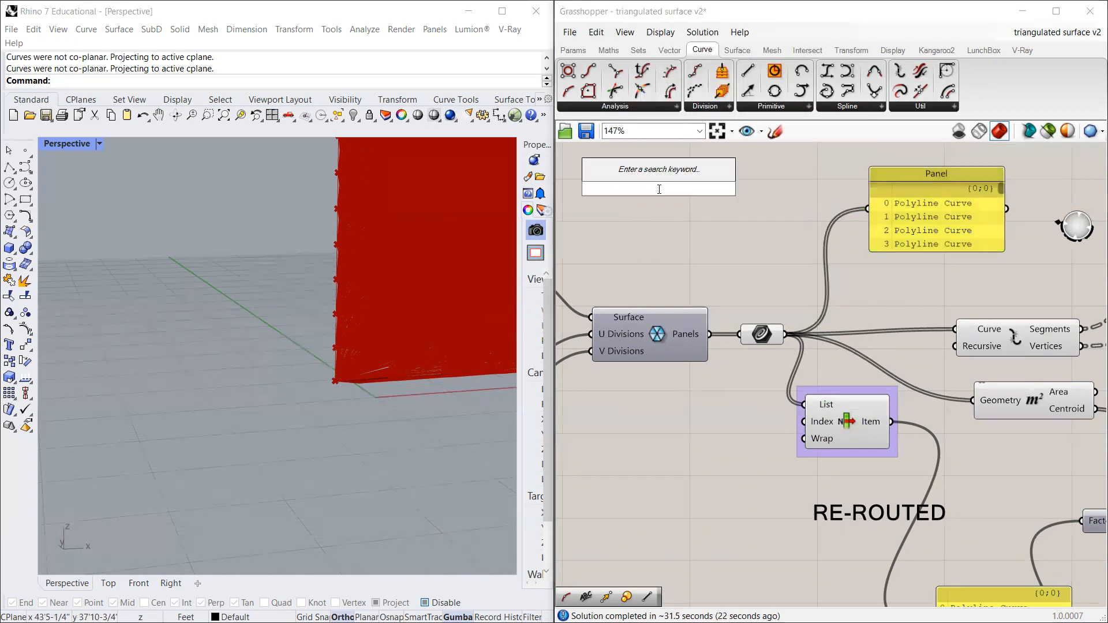
pyautogui.write('panel')
pyautogui.press('Return')
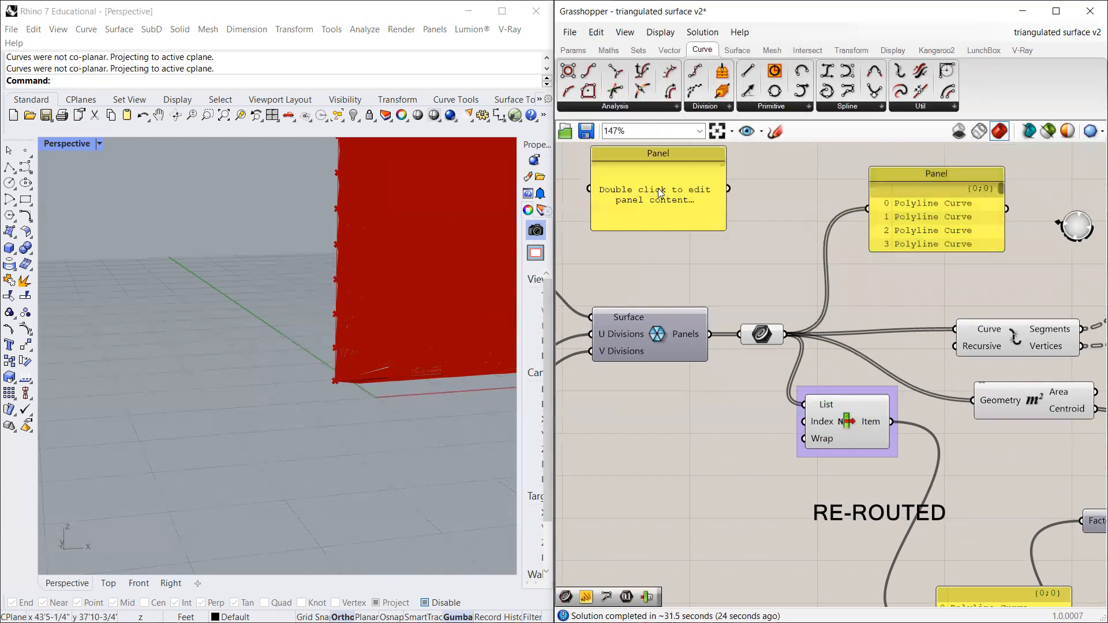
pyautogui.moveTo(659, 213); pyautogui.dragTo(646, 197)
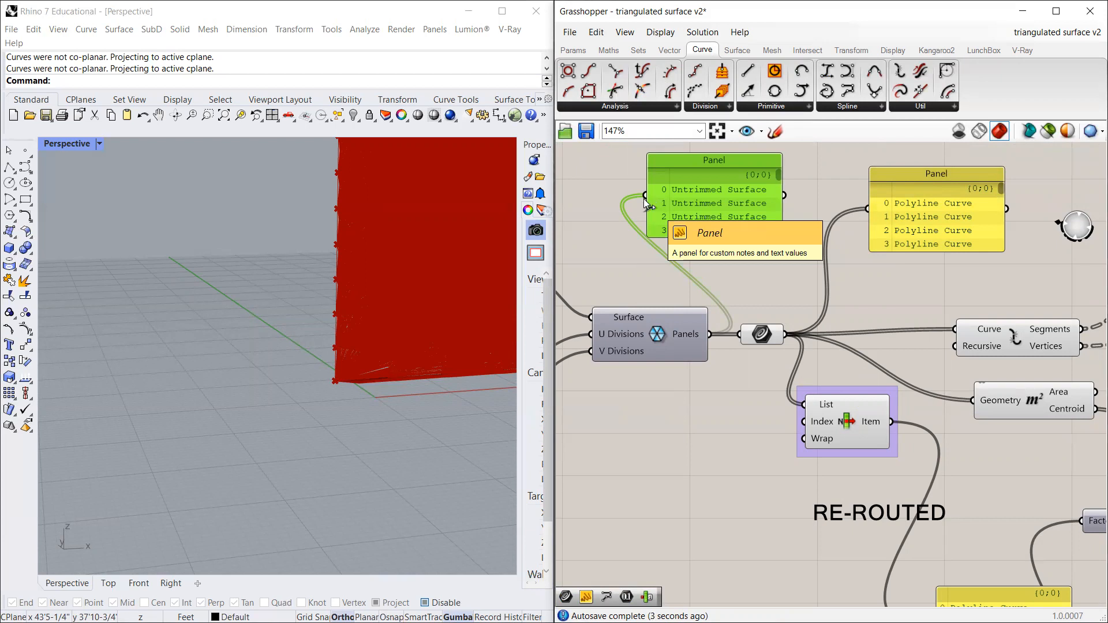
# Step: Space the new Panel and the panelling component apart, and scroll the Panel's surface list to its end
pyautogui.moveTo(701, 198); pyautogui.dragTo(721, 198)
pyautogui.moveTo(649, 343); pyautogui.dragTo(600, 341)
pyautogui.moveTo(746, 211); pyautogui.dragTo(765, 209)
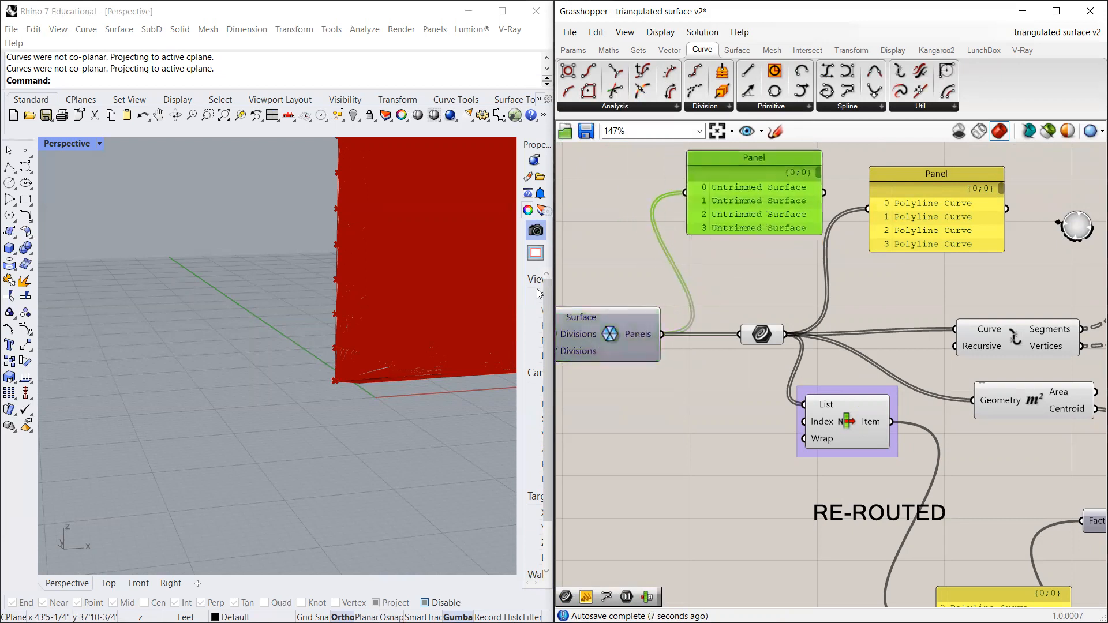
pyautogui.moveTo(820, 170); pyautogui.dragTo(817, 228)
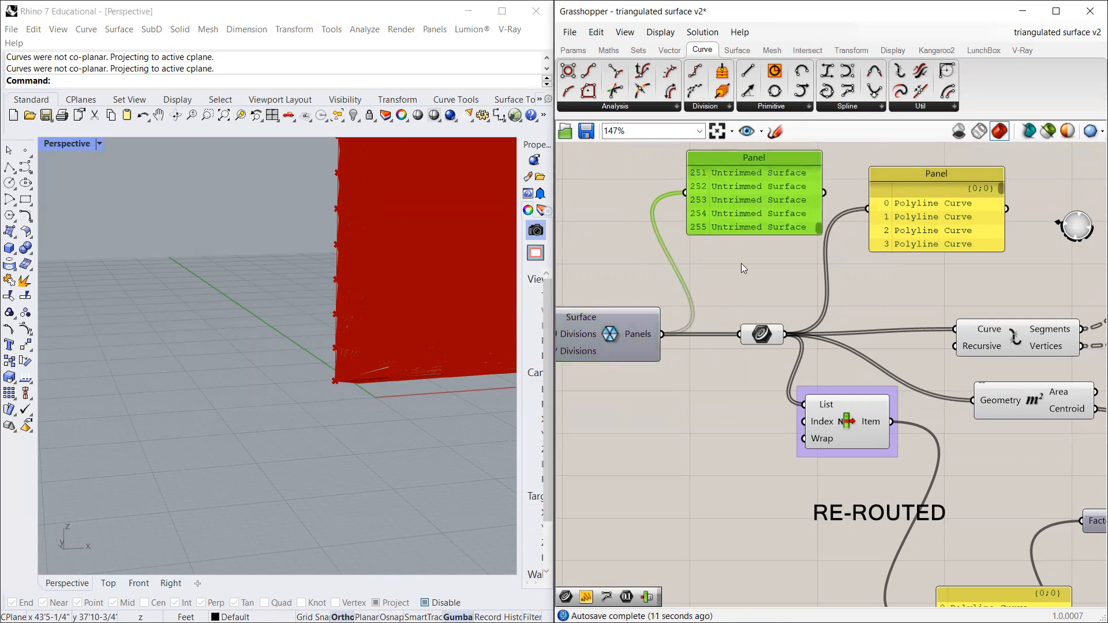
# Step: Duplicate the surface list Panel above the segments List Item and connect that List Item's i output to the copy
pyautogui.moveTo(728, 189); pyautogui.dragTo(727, 202)
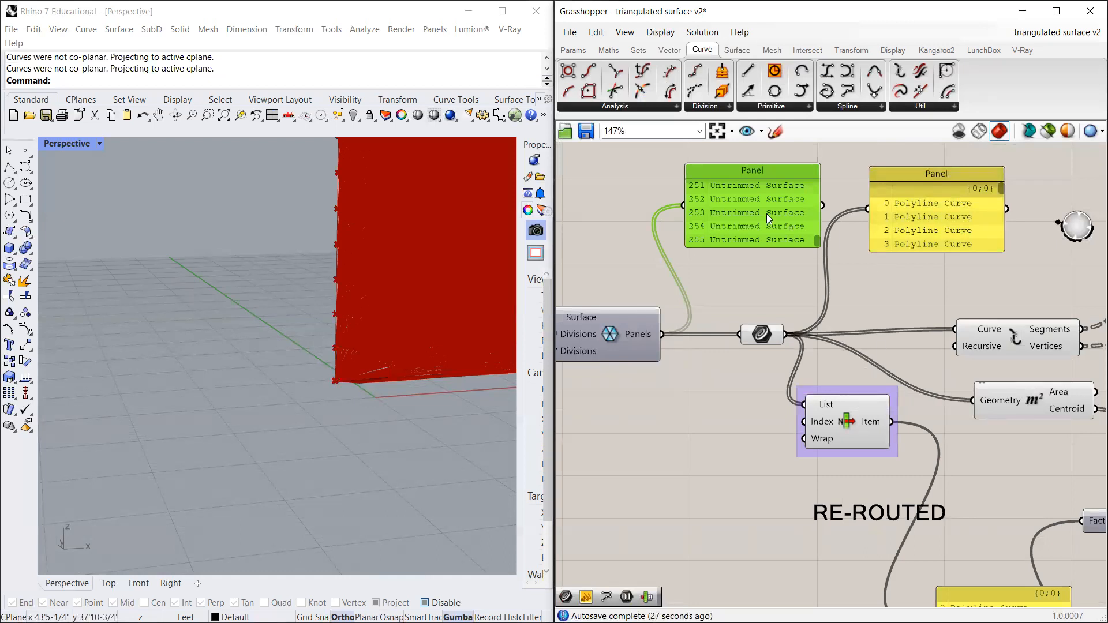
pyautogui.moveTo(766, 213); pyautogui.dragTo(764, 214)
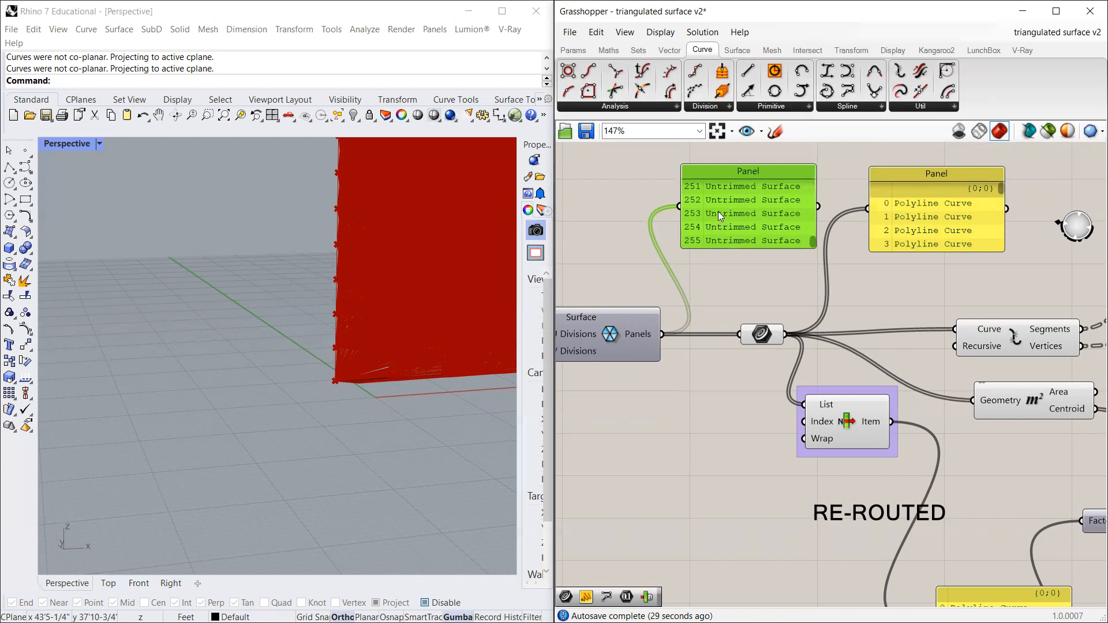
pyautogui.scroll(-3, 689, 239)
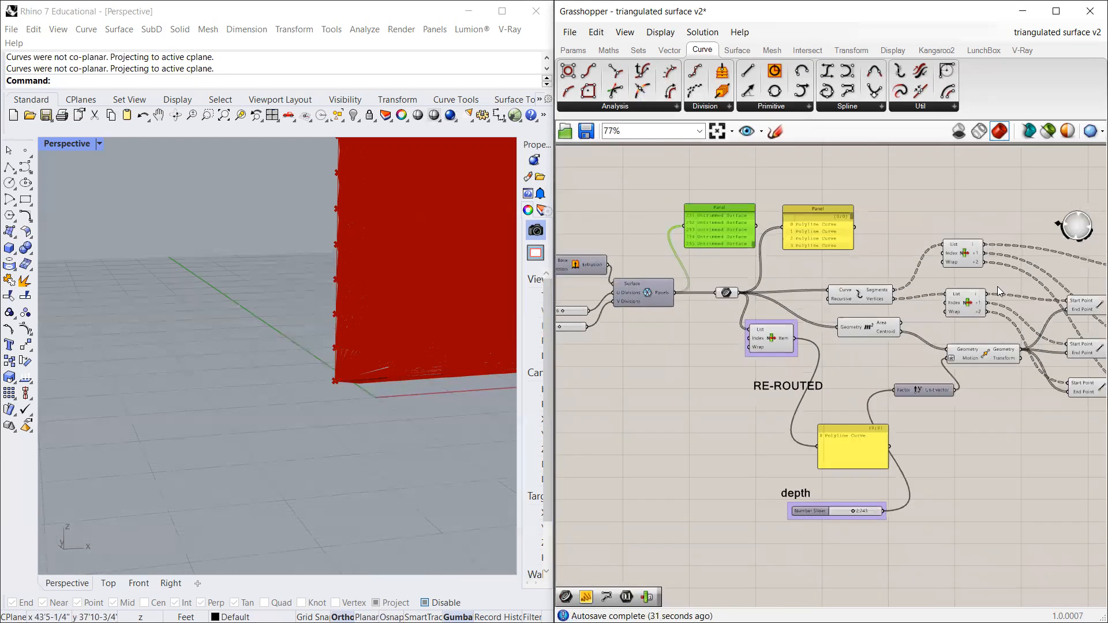
pyautogui.scroll(2, 991, 266)
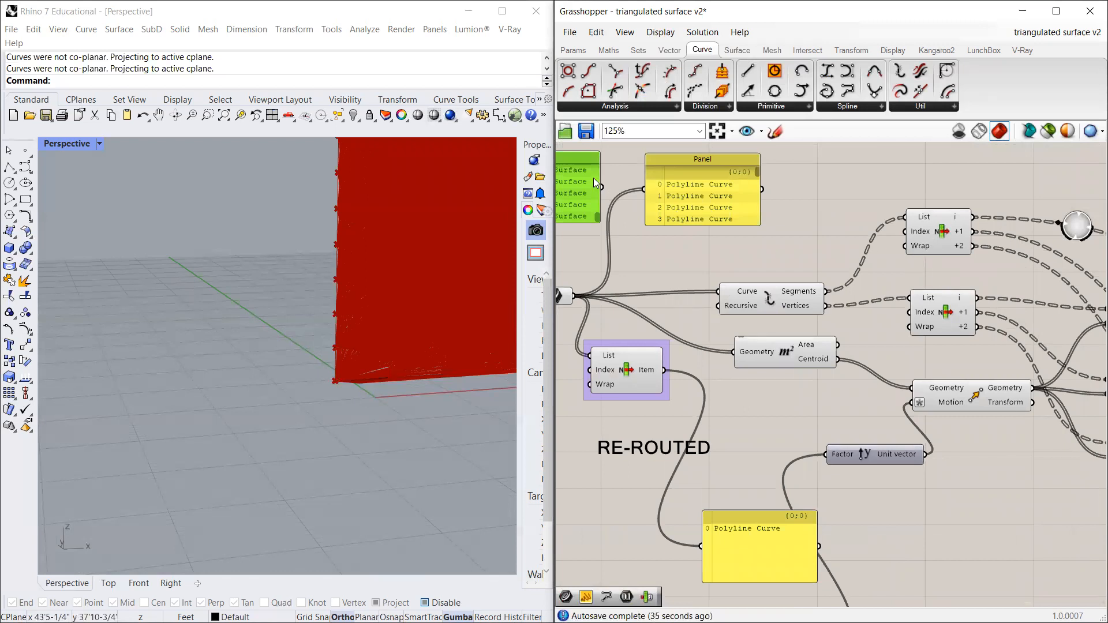
pyautogui.keyDown('alt'); pyautogui.moveTo(595, 184); pyautogui.dragTo(1089, 158); pyautogui.keyUp('alt')
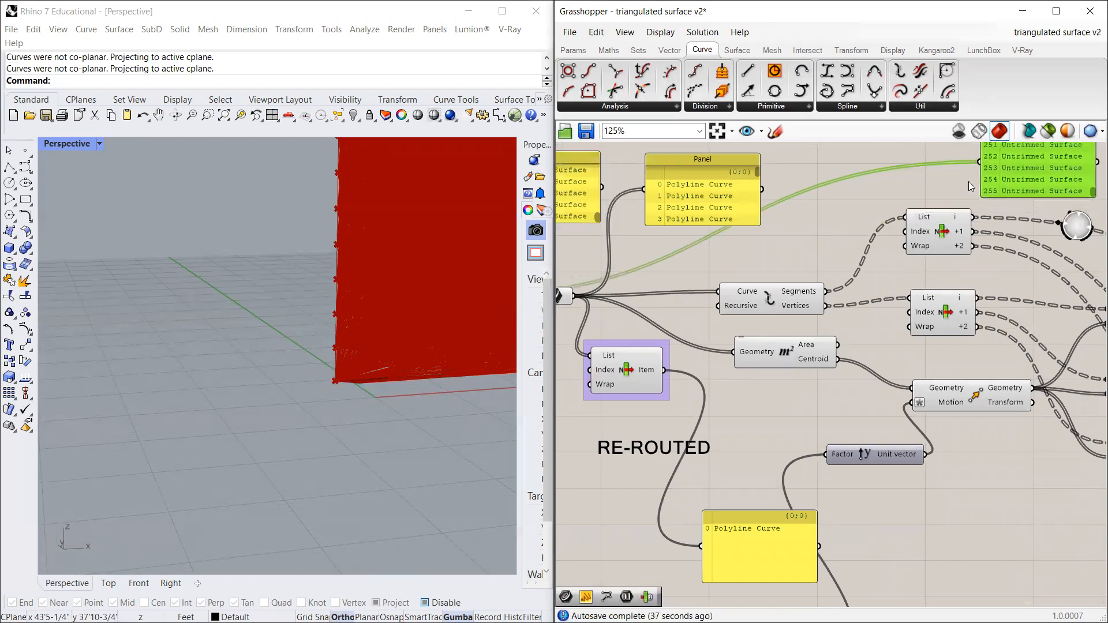
pyautogui.moveTo(973, 217); pyautogui.dragTo(980, 162)
pyautogui.scroll(-1, 873, 217)
pyautogui.scroll(-1, 947, 244)
pyautogui.scroll(3, 1028, 173)
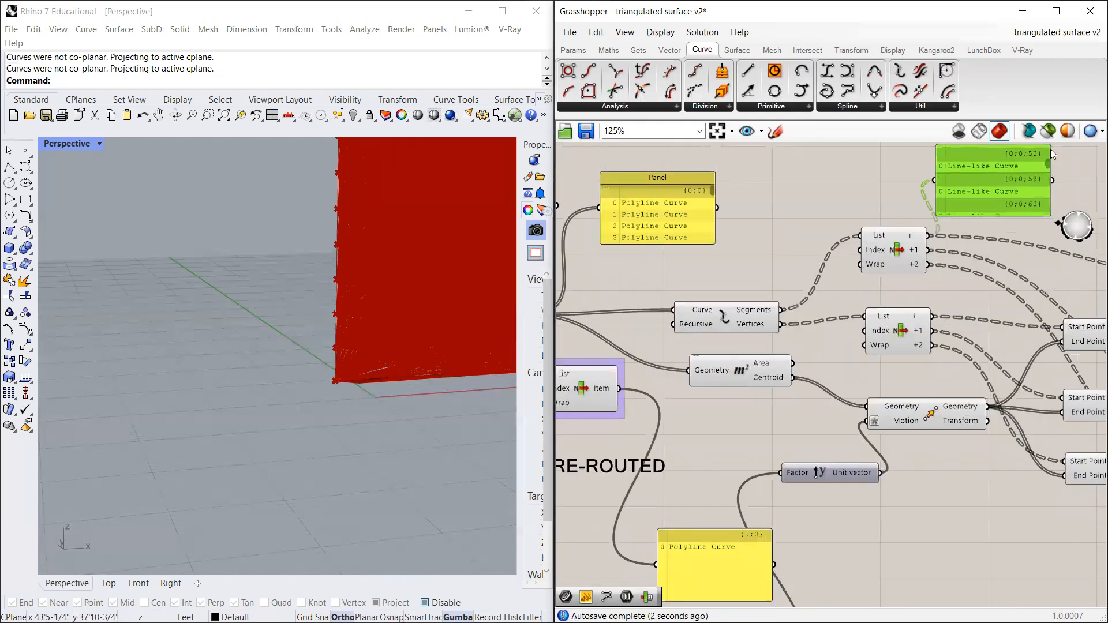
pyautogui.scroll(-1, 758, 196)
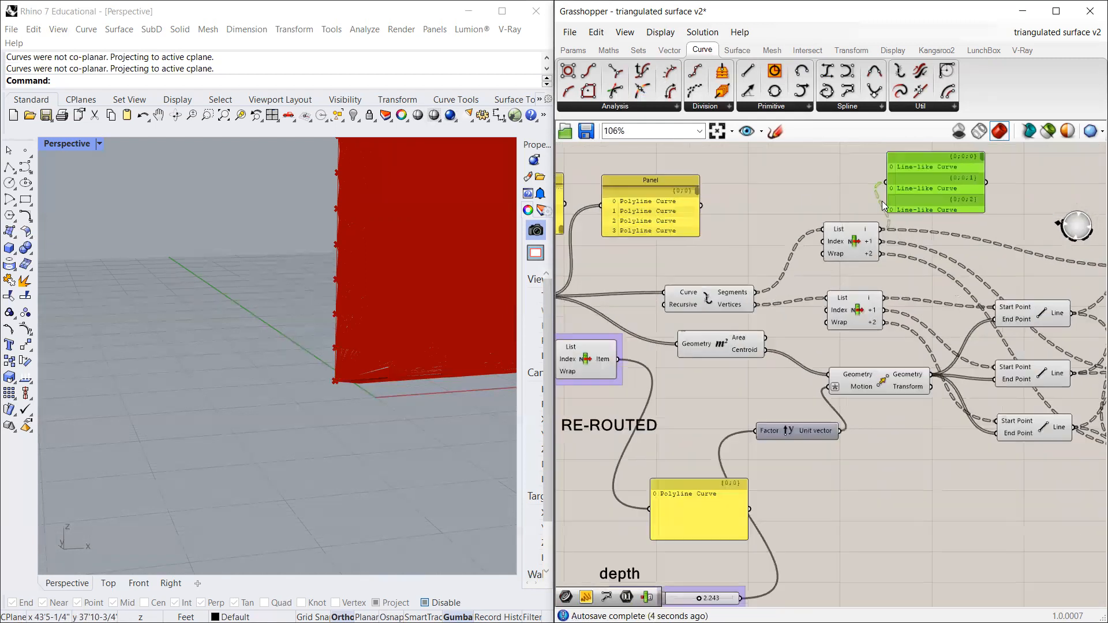
pyautogui.scroll(1, 883, 206)
# Step: Highlight the segment and vertex List Items in the viewport, and move both slightly closer to the Explode component
pyautogui.click(848, 249)
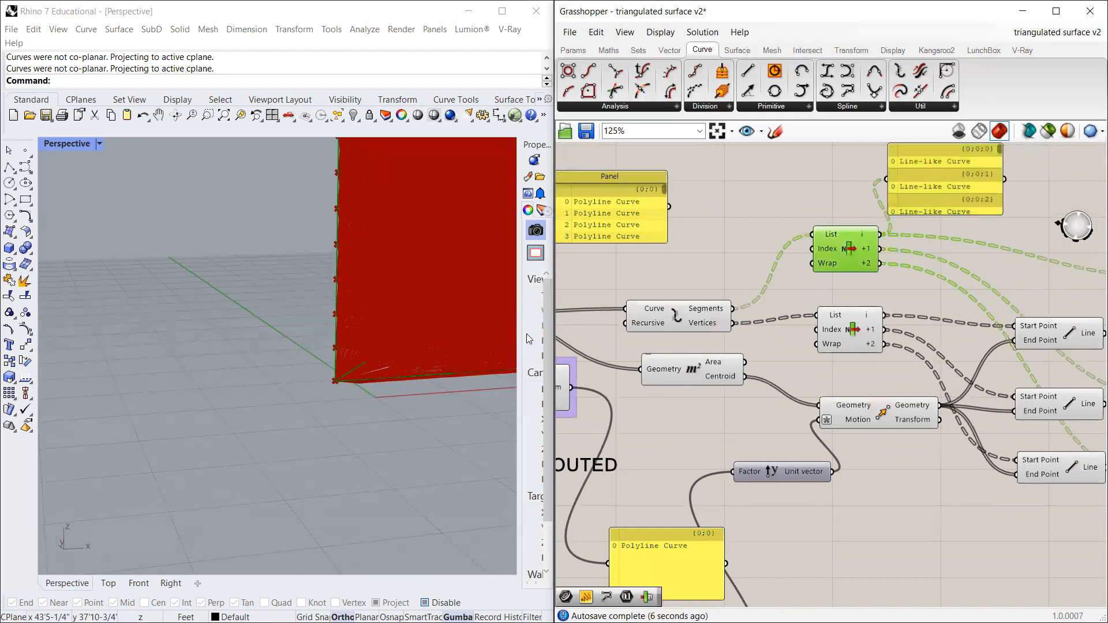
pyautogui.scroll(4, 370, 375)
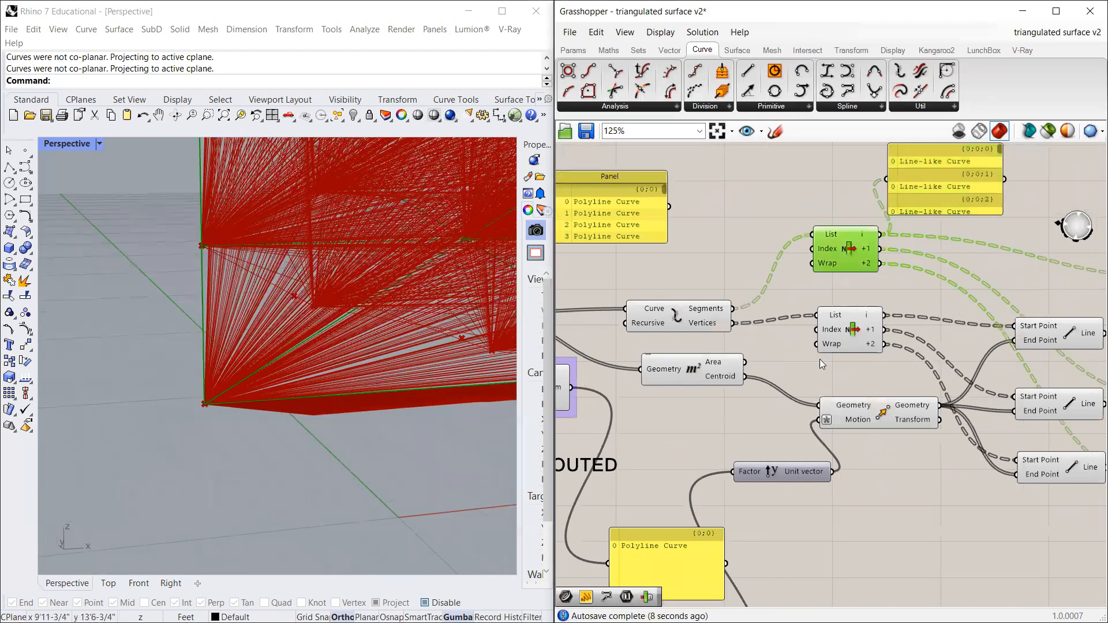
pyautogui.click(853, 333)
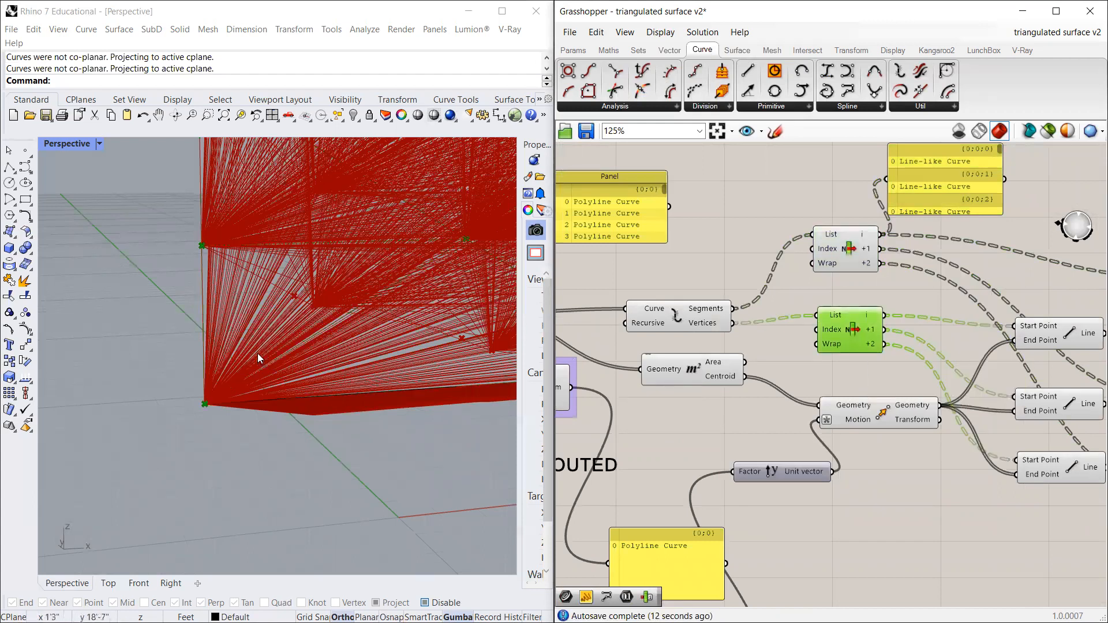
pyautogui.moveTo(844, 238); pyautogui.dragTo(833, 242)
pyautogui.moveTo(850, 324); pyautogui.dragTo(839, 322)
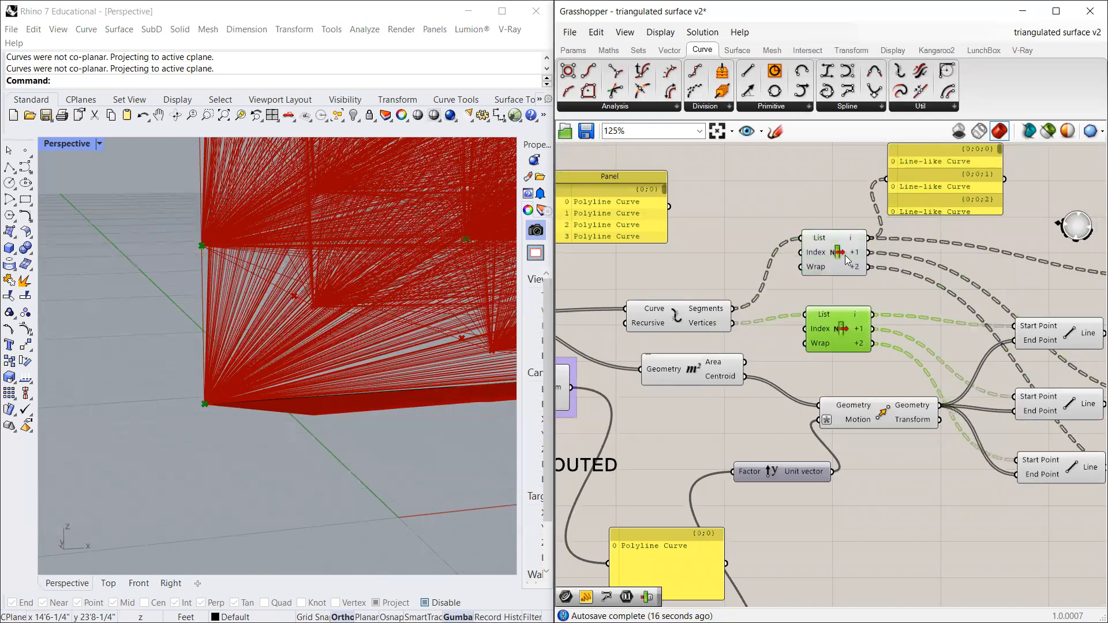
pyautogui.moveTo(848, 254); pyautogui.dragTo(852, 265)
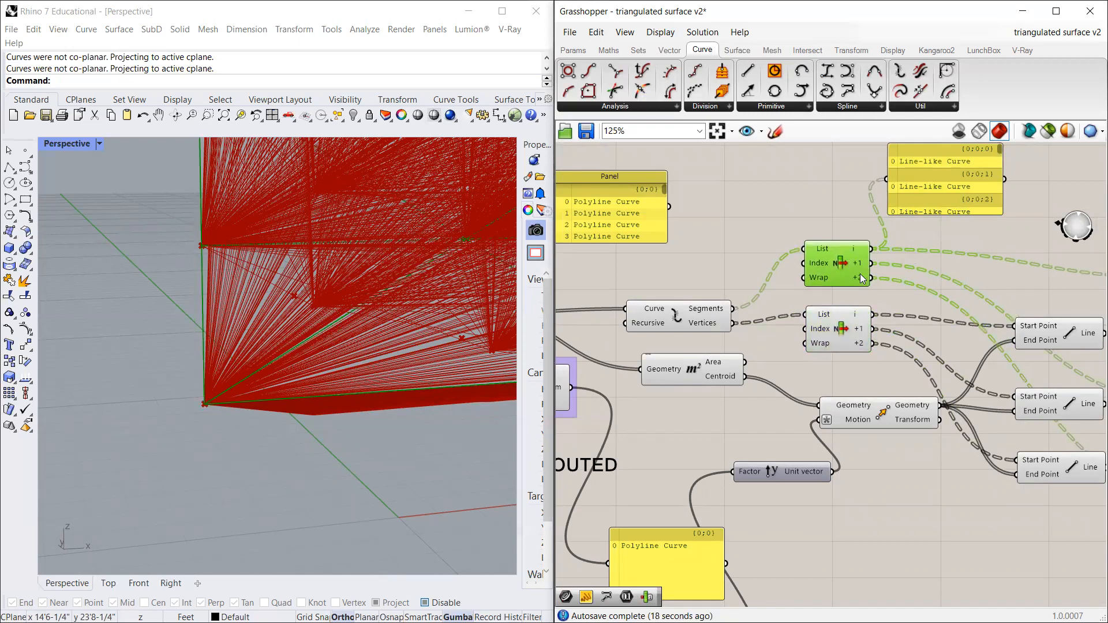
# Step: Move the Polyline Curve Panel close beside the Untrimmed Surface Panel
pyautogui.scroll(-3, 952, 254)
pyautogui.scroll(3, 658, 231)
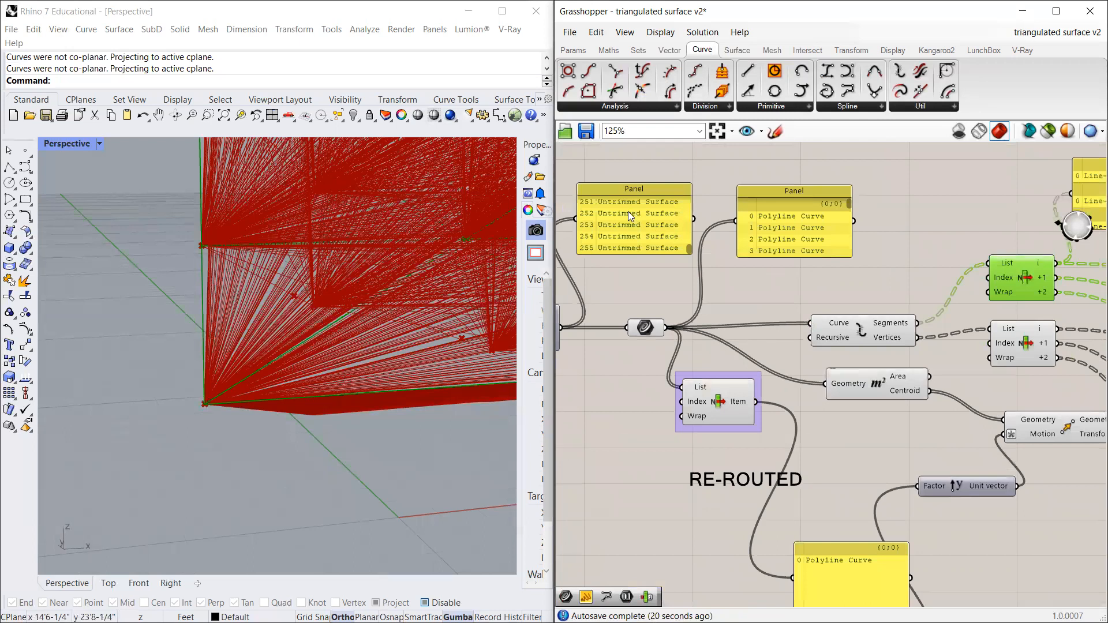
pyautogui.moveTo(690, 245)
pyautogui.mouseDown()
pyautogui.moveTo(695, 217)
pyautogui.moveTo(695, 248)
pyautogui.mouseUp()
pyautogui.moveTo(736, 254); pyautogui.dragTo(740, 230)
pyautogui.scroll(-3, 869, 274)
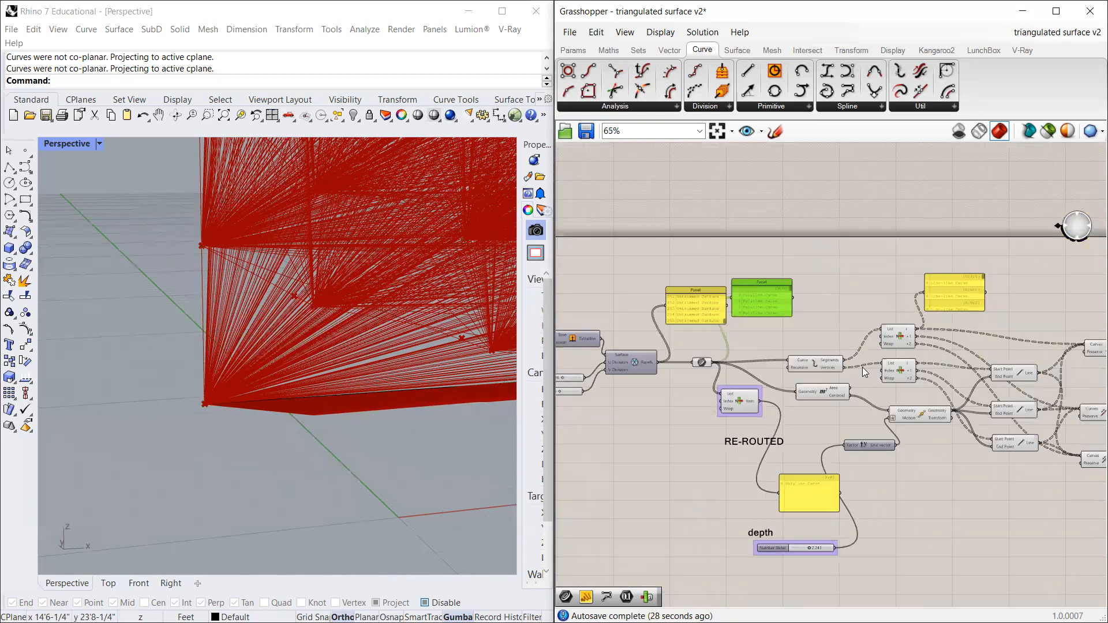
# Step: Place the Line-like Curve Panel above the Explode component and connect Explode's Segments output to it instead
pyautogui.moveTo(934, 276); pyautogui.dragTo(808, 273)
pyautogui.scroll(3, 822, 280)
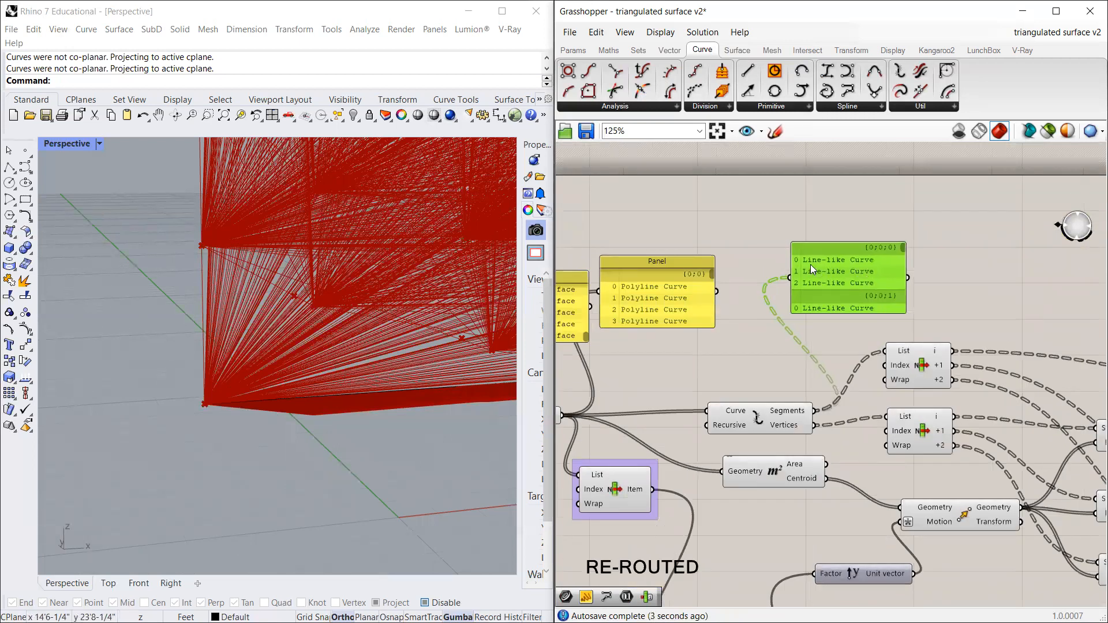
pyautogui.moveTo(855, 264); pyautogui.dragTo(907, 264)
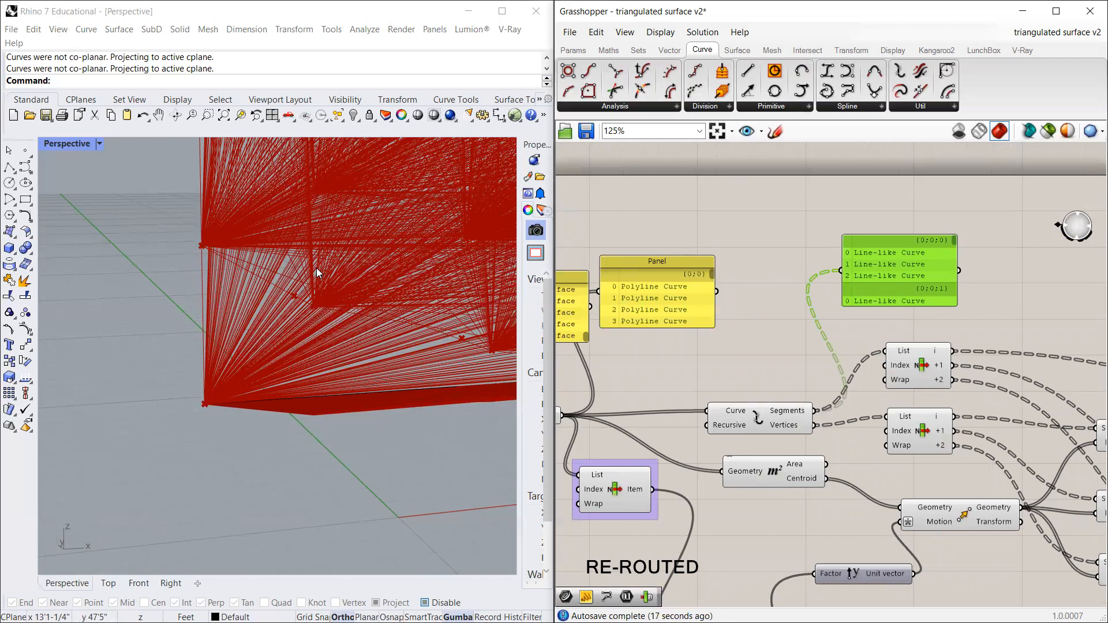
# Step: Reposition the surface and polyline Panels above the Curve parameter, leaving a clear gap between them
pyautogui.scroll(-3, 856, 289)
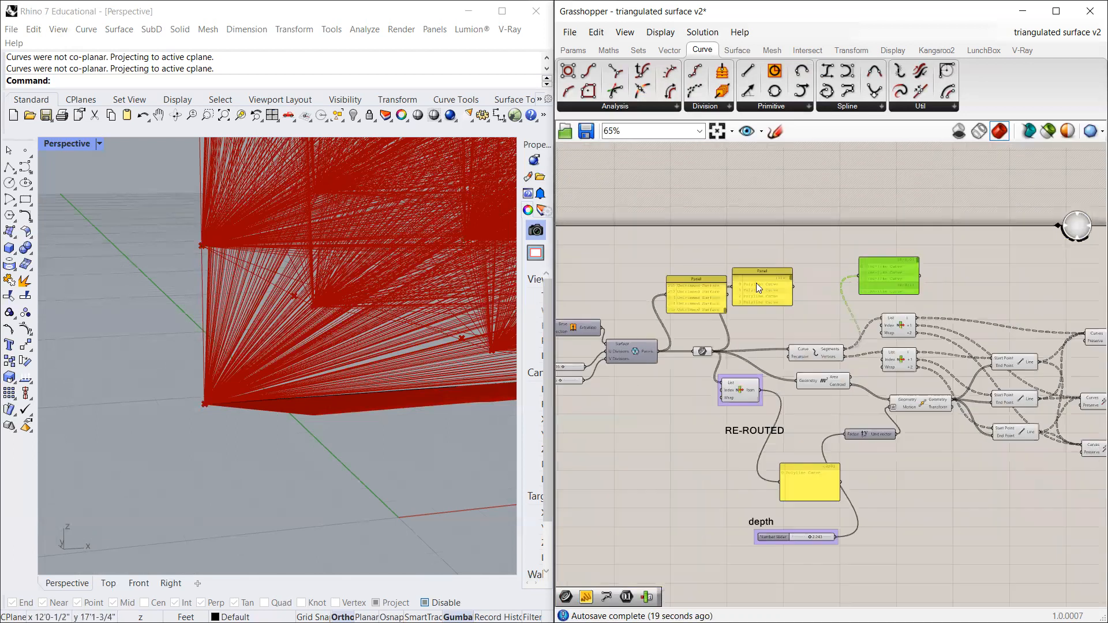
pyautogui.scroll(3, 756, 283)
pyautogui.moveTo(775, 287); pyautogui.dragTo(800, 260)
pyautogui.moveTo(702, 313); pyautogui.dragTo(719, 281)
pyautogui.scroll(-3, 788, 324)
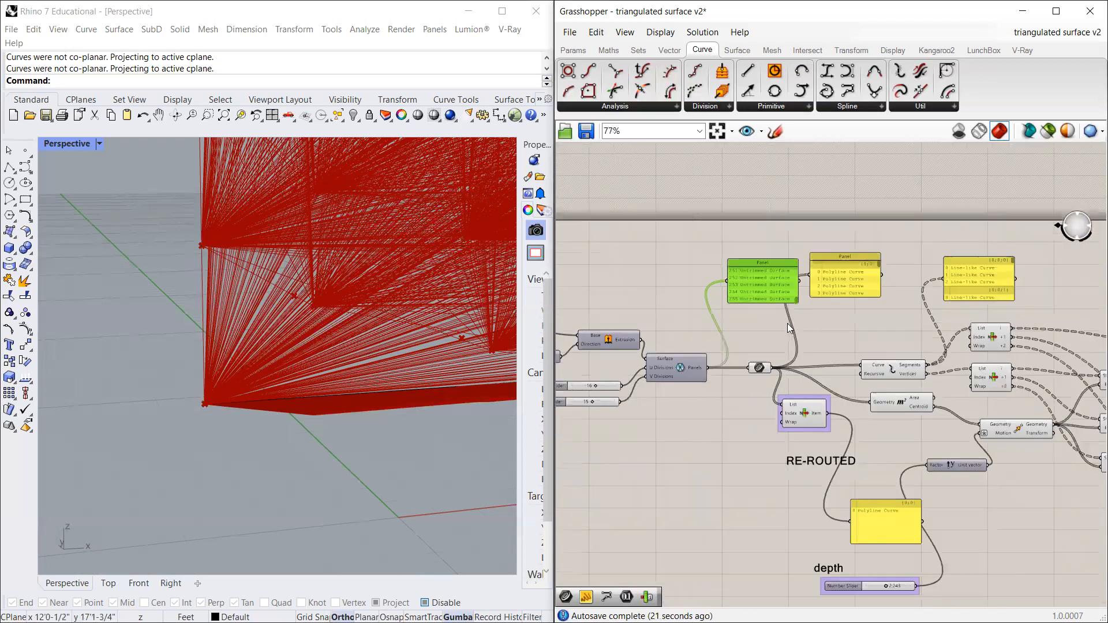
pyautogui.scroll(3, 742, 300)
pyautogui.scroll(2, 663, 413)
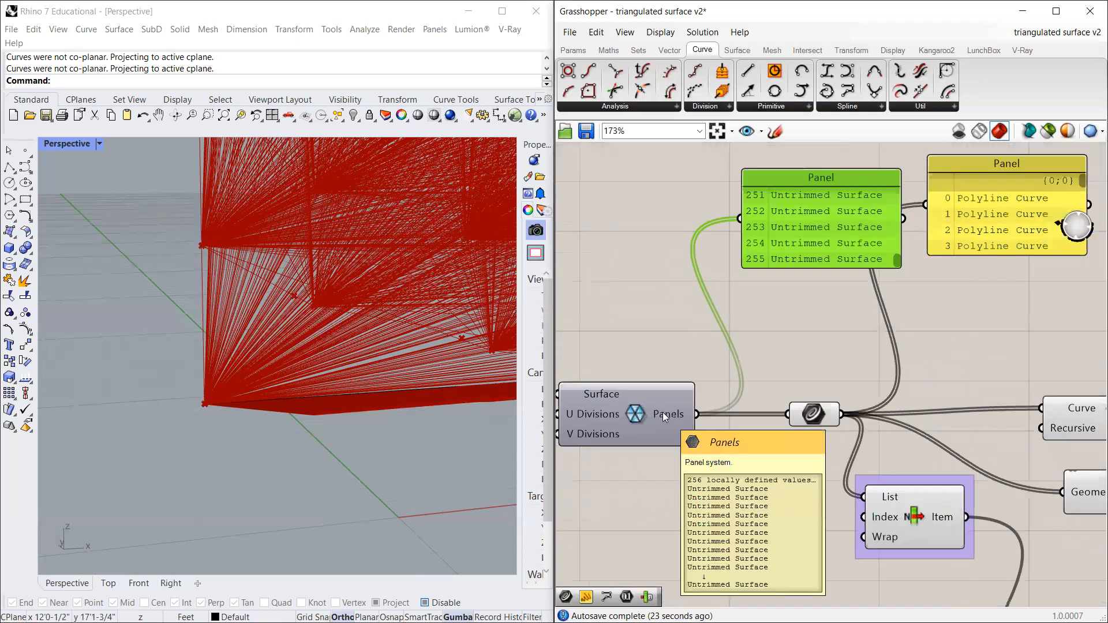
pyautogui.rightClick(663, 413)
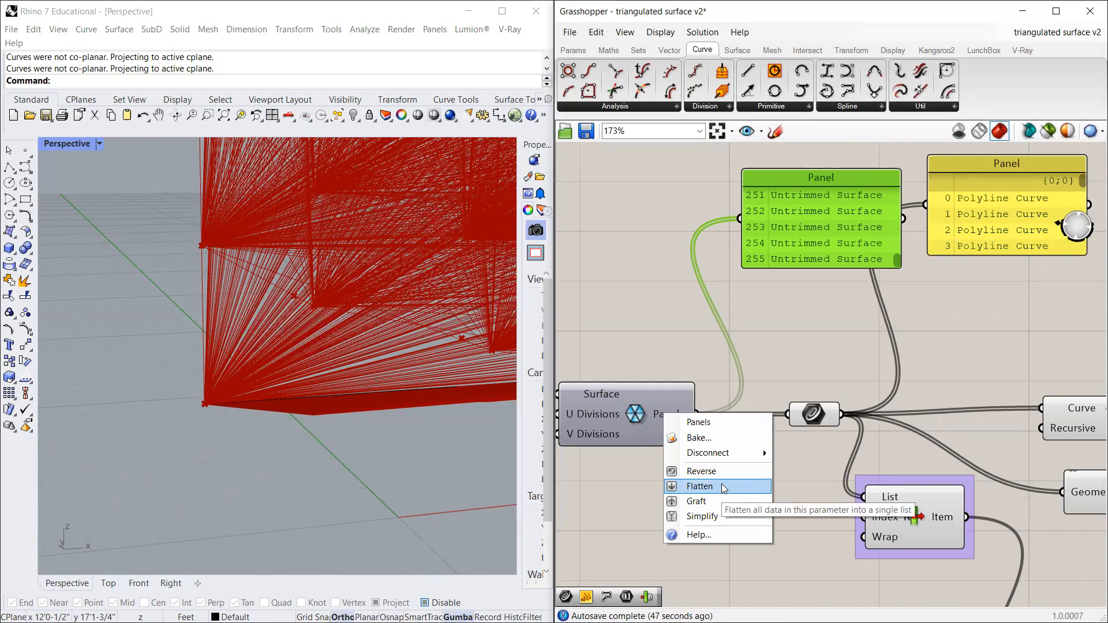
pyautogui.moveTo(898, 261)
pyautogui.mouseDown()
pyautogui.moveTo(894, 195)
pyautogui.moveTo(890, 264)
pyautogui.moveTo(906, 200)
pyautogui.moveTo(897, 270)
pyautogui.mouseUp()
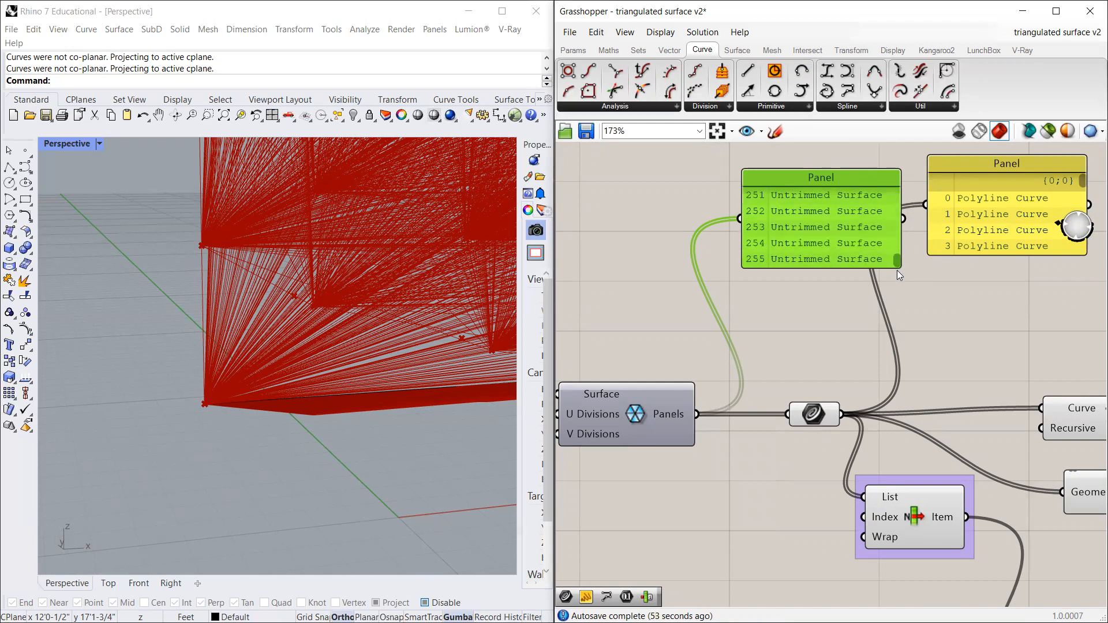
pyautogui.moveTo(807, 244); pyautogui.dragTo(745, 229)
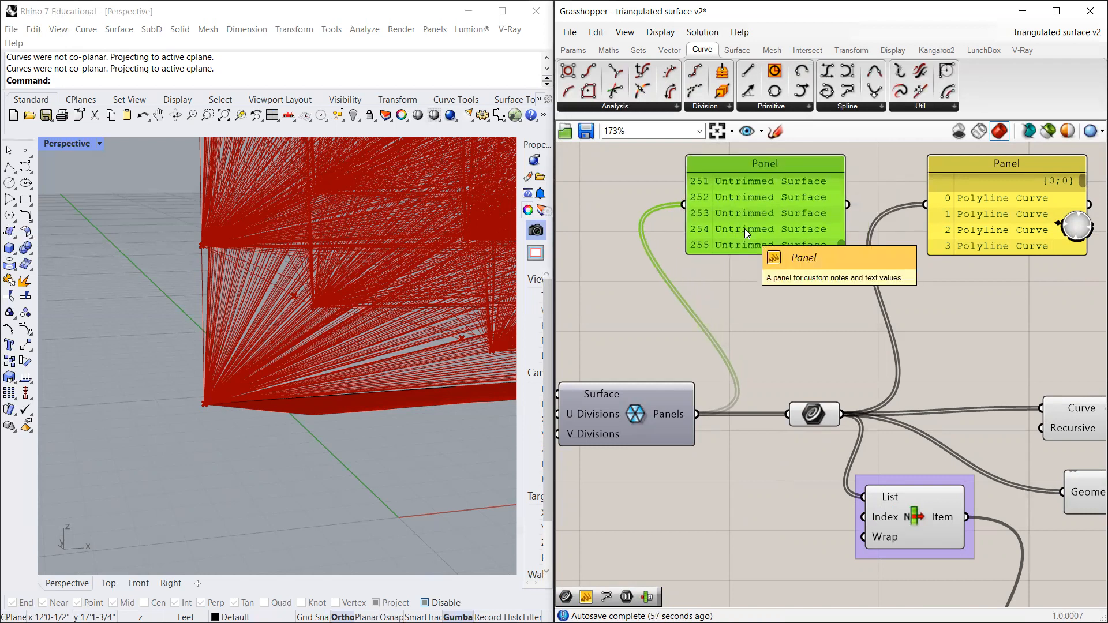
# Step: Return the surface Panel's list to its start and graft the Panels output of the triangular panelling component
pyautogui.rightClick(666, 416)
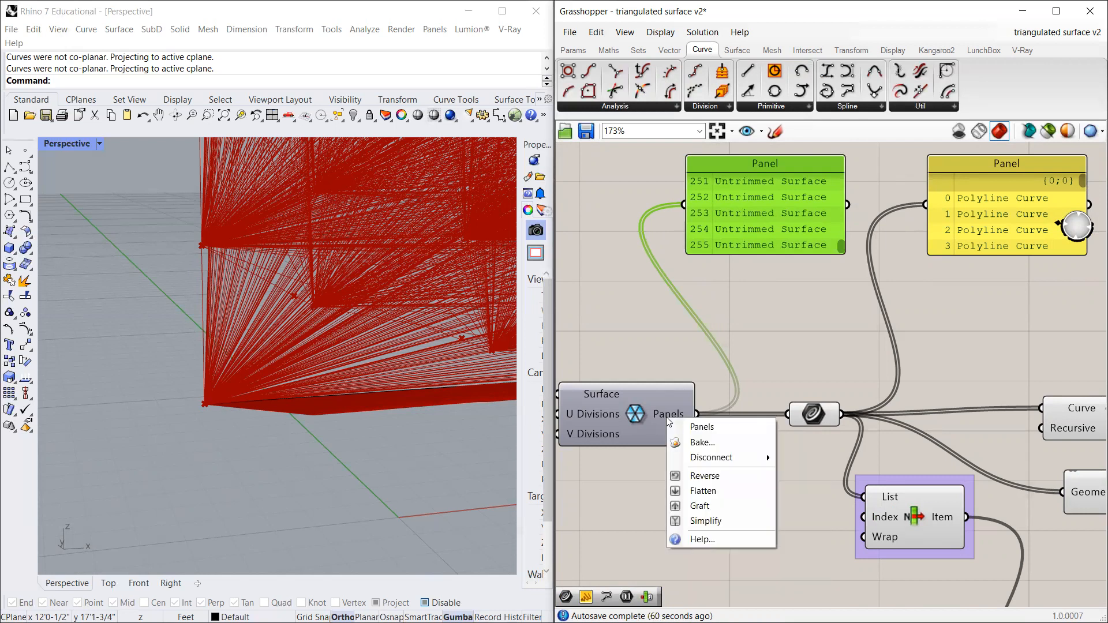
pyautogui.moveTo(843, 247); pyautogui.dragTo(839, 173)
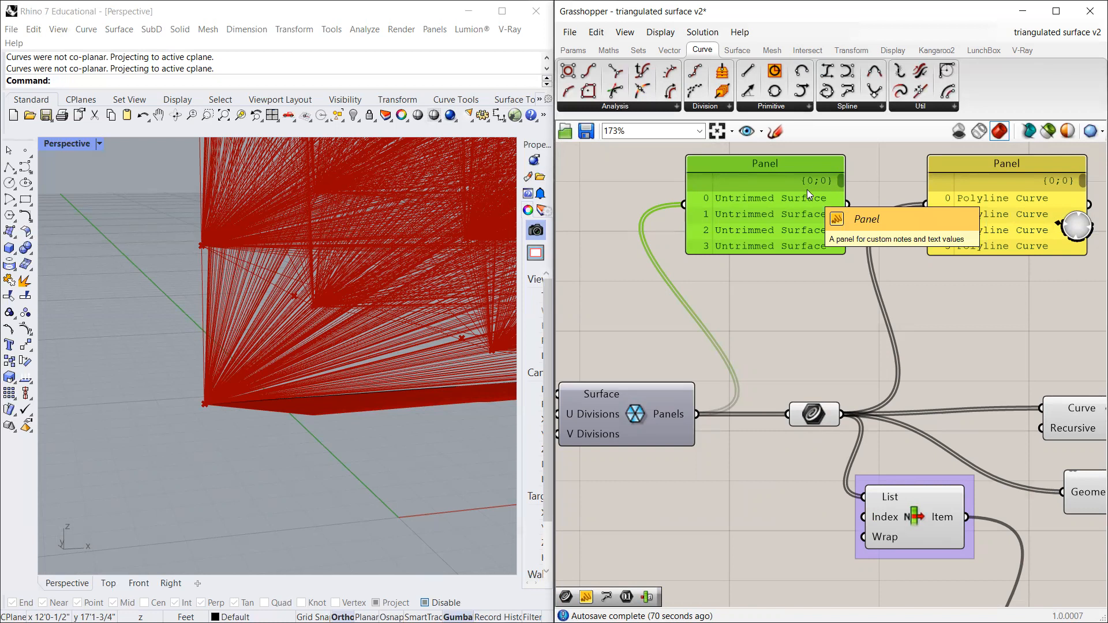
pyautogui.rightClick(672, 413)
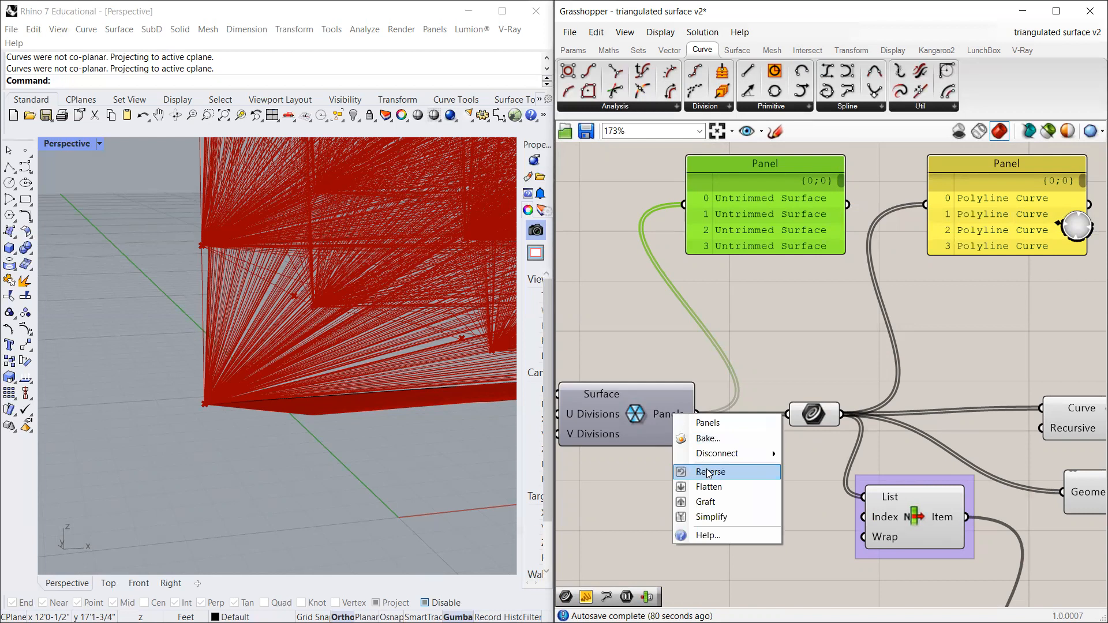
pyautogui.click(709, 501)
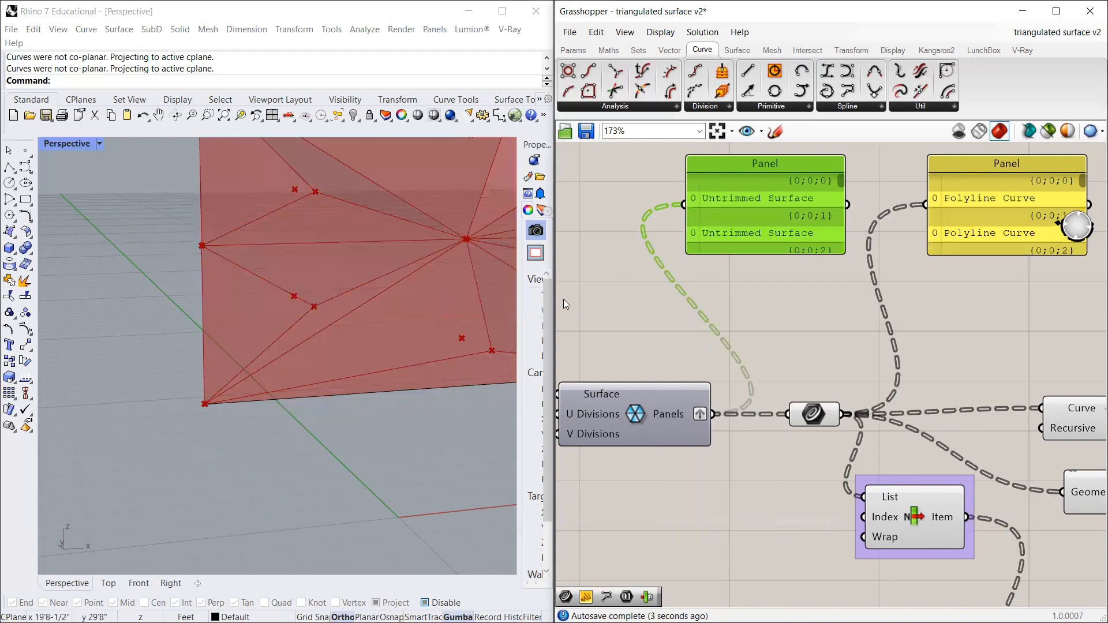
# Step: Examine the grafted facade's corner triangles in the viewport and scroll the surface Panel to its last branch
pyautogui.scroll(-6, 313, 291)
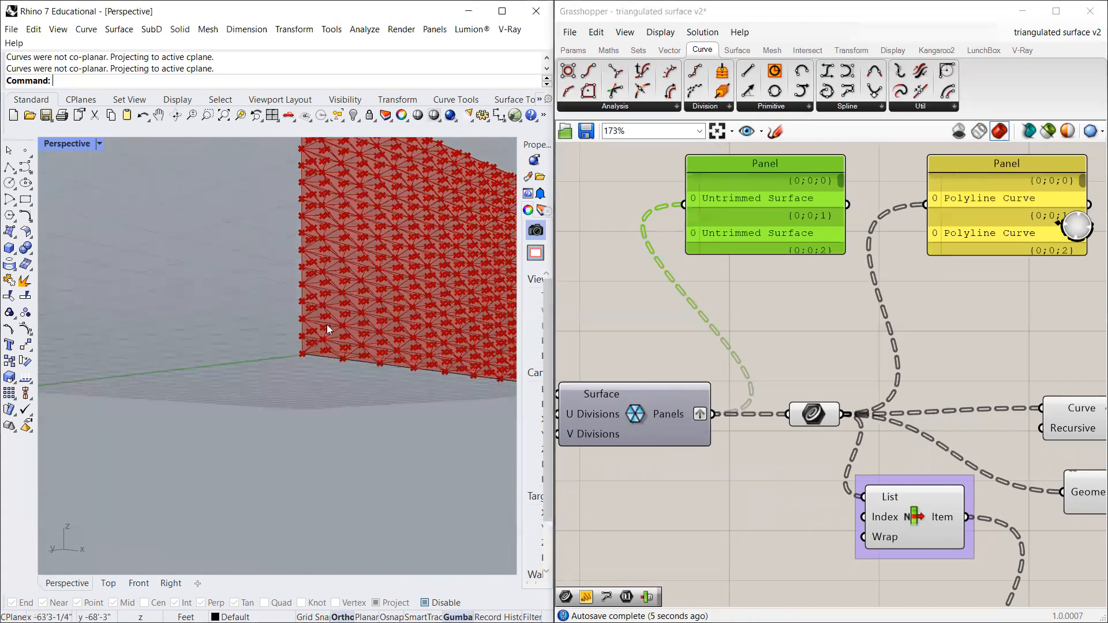
pyautogui.scroll(10, 312, 327)
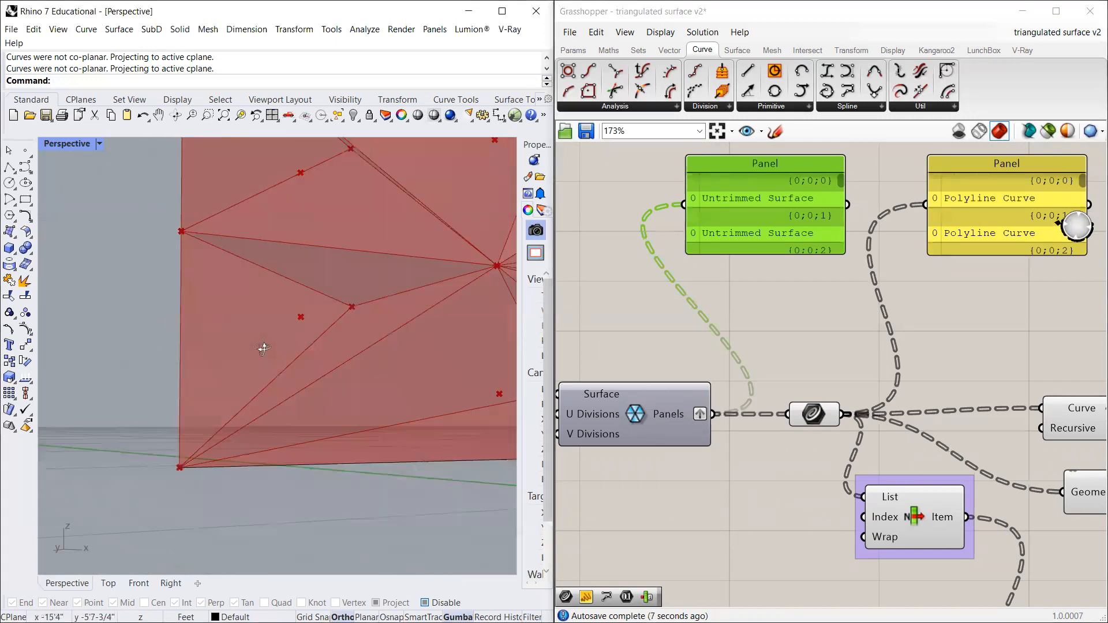
pyautogui.moveTo(263, 349); pyautogui.dragTo(269, 393, button='right')
pyautogui.moveTo(785, 210); pyautogui.dragTo(786, 226)
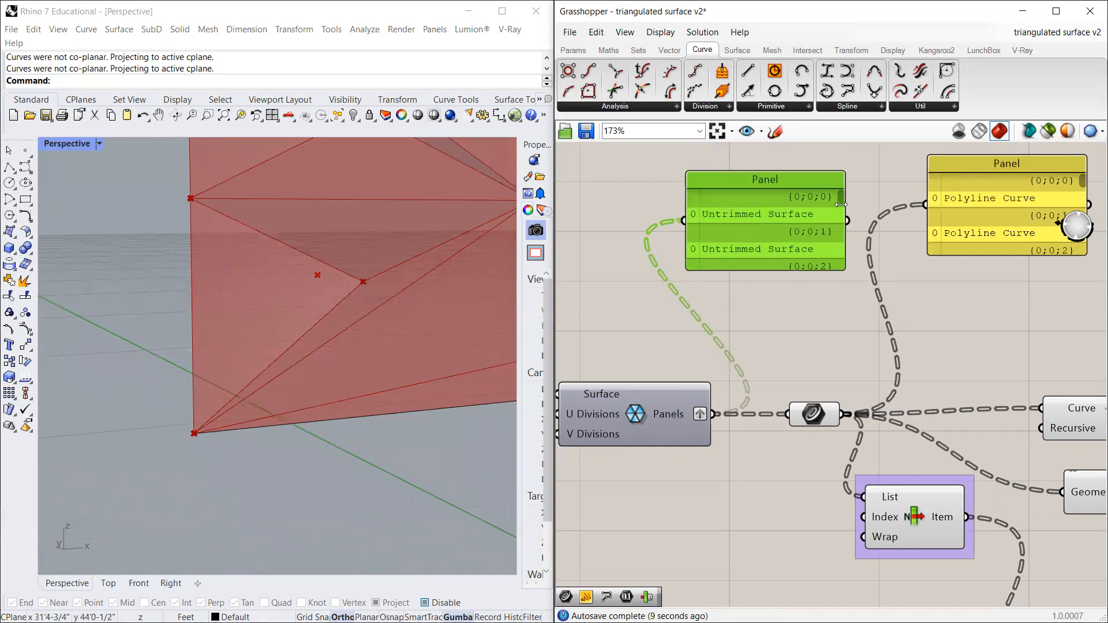
pyautogui.moveTo(838, 197); pyautogui.dragTo(837, 248)
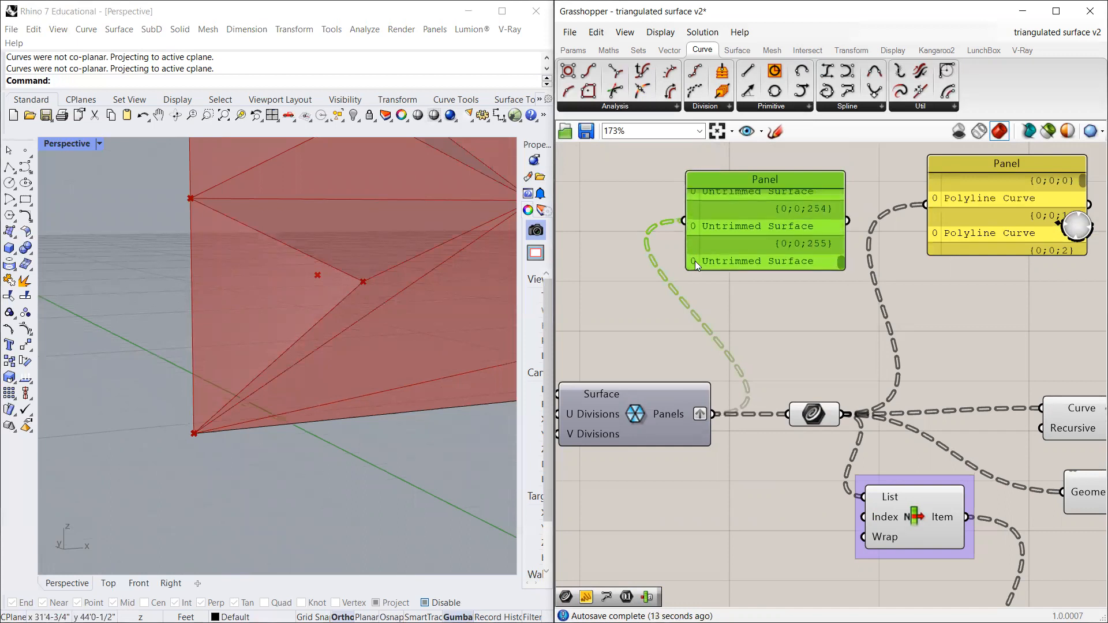
# Step: Move the Explode component away from the List Items to widen the gap between them
pyautogui.scroll(-6, 671, 292)
pyautogui.scroll(5, 905, 269)
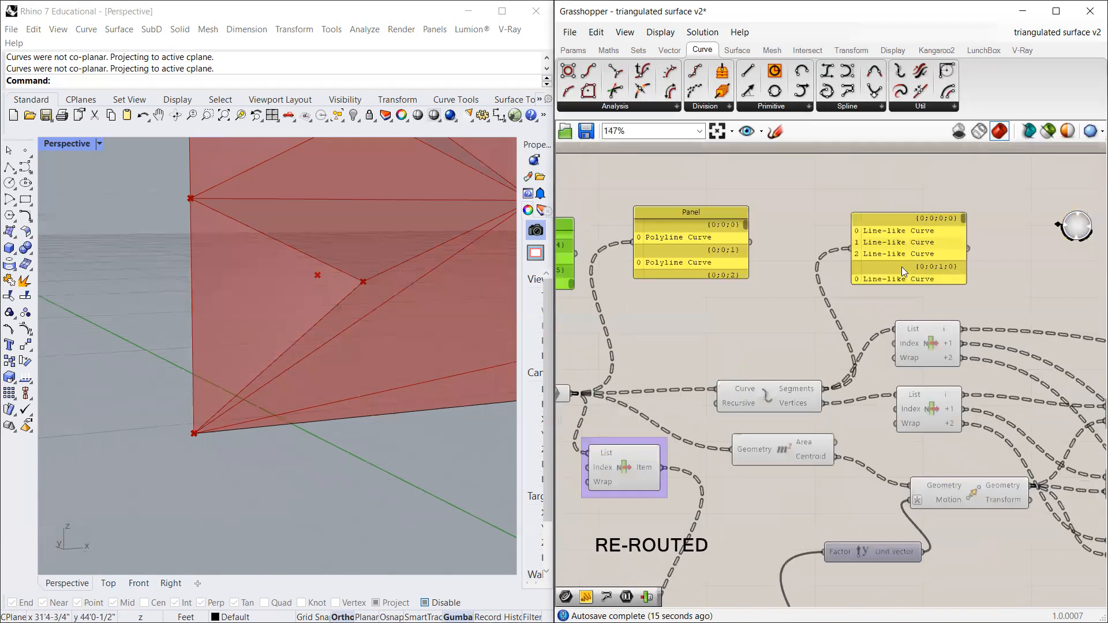
pyautogui.click(914, 256)
pyautogui.moveTo(765, 405); pyautogui.dragTo(722, 394)
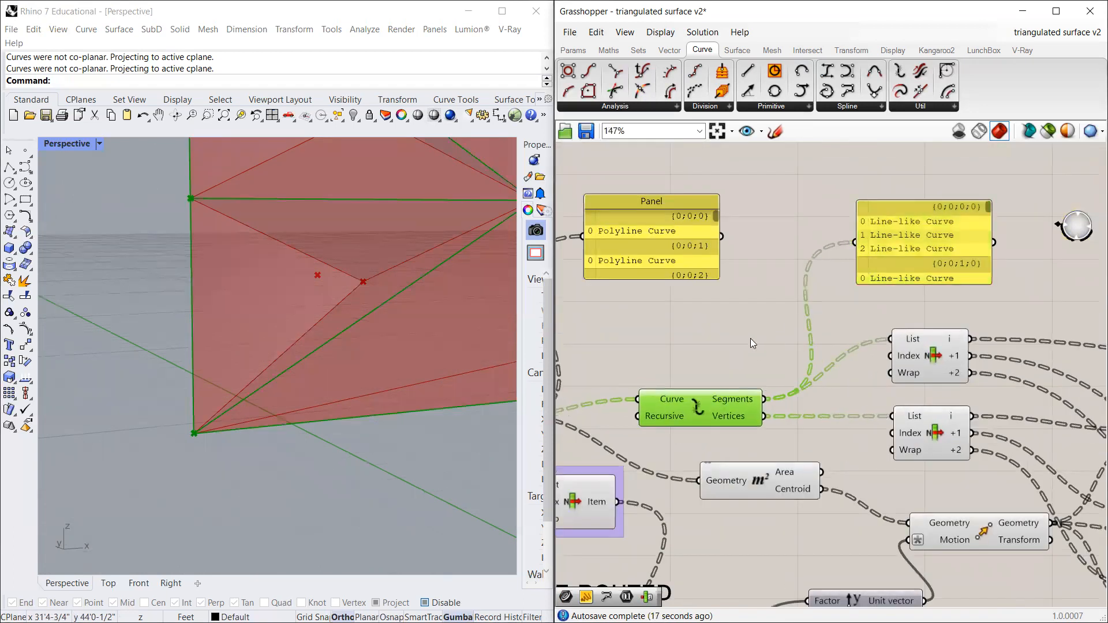
pyautogui.moveTo(752, 337); pyautogui.dragTo(713, 354, button='right')
# Step: Adjust the segments Panel's position above the List Items and review the line curves in its first branches
pyautogui.moveTo(858, 259); pyautogui.dragTo(839, 258)
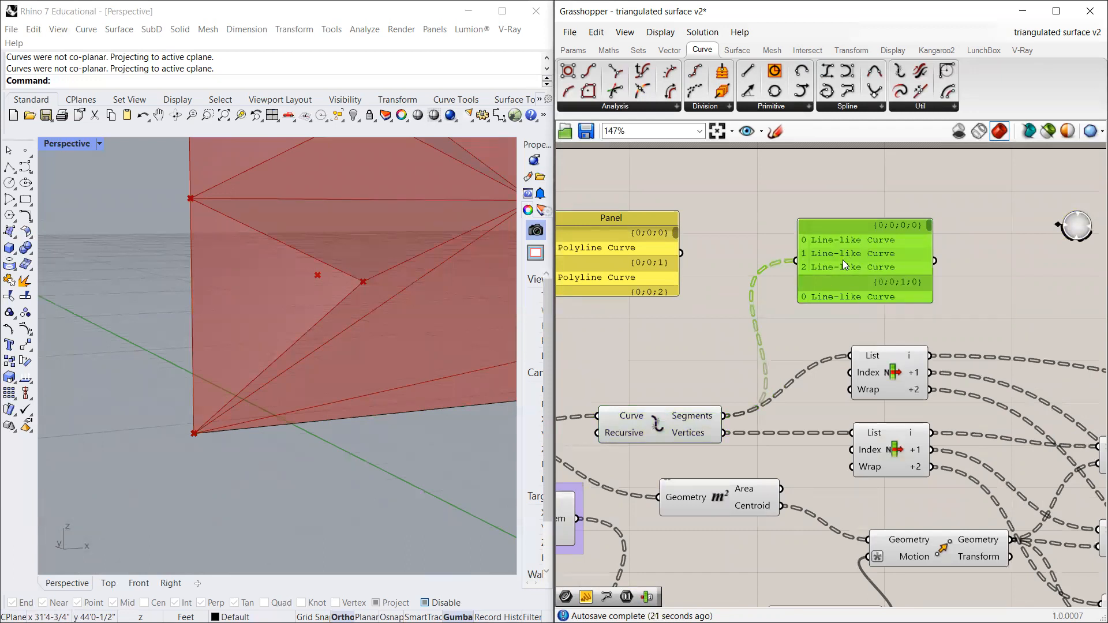
pyautogui.moveTo(841, 259); pyautogui.dragTo(850, 257)
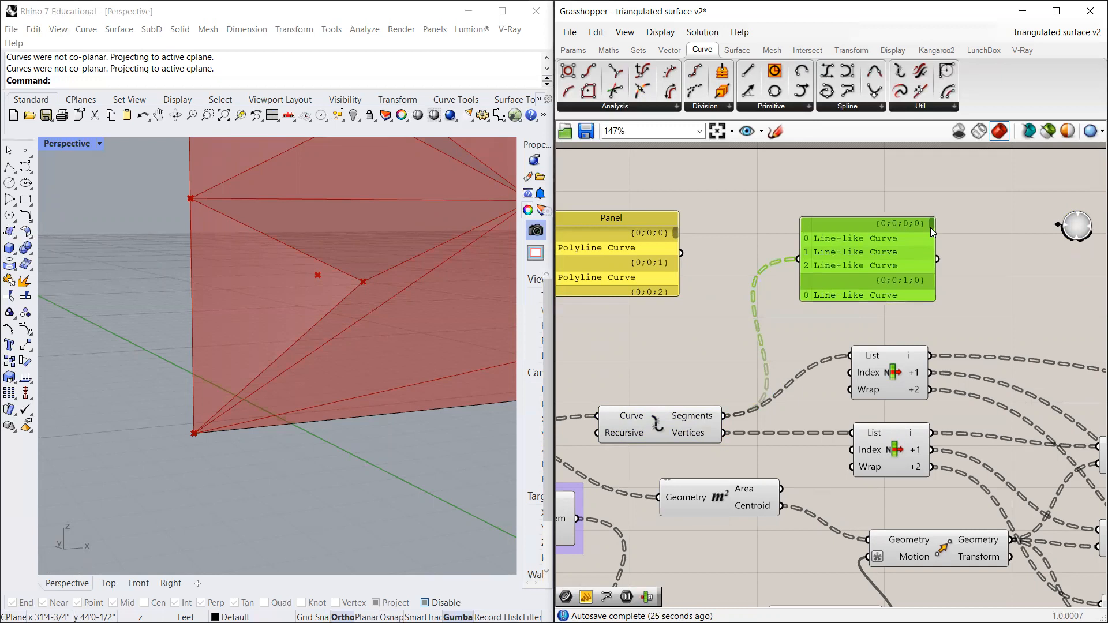
pyautogui.moveTo(930, 227)
pyautogui.mouseDown()
pyautogui.moveTo(930, 250)
pyautogui.moveTo(930, 221)
pyautogui.mouseUp()
pyautogui.scroll(-3, 676, 285)
pyautogui.scroll(3, 686, 291)
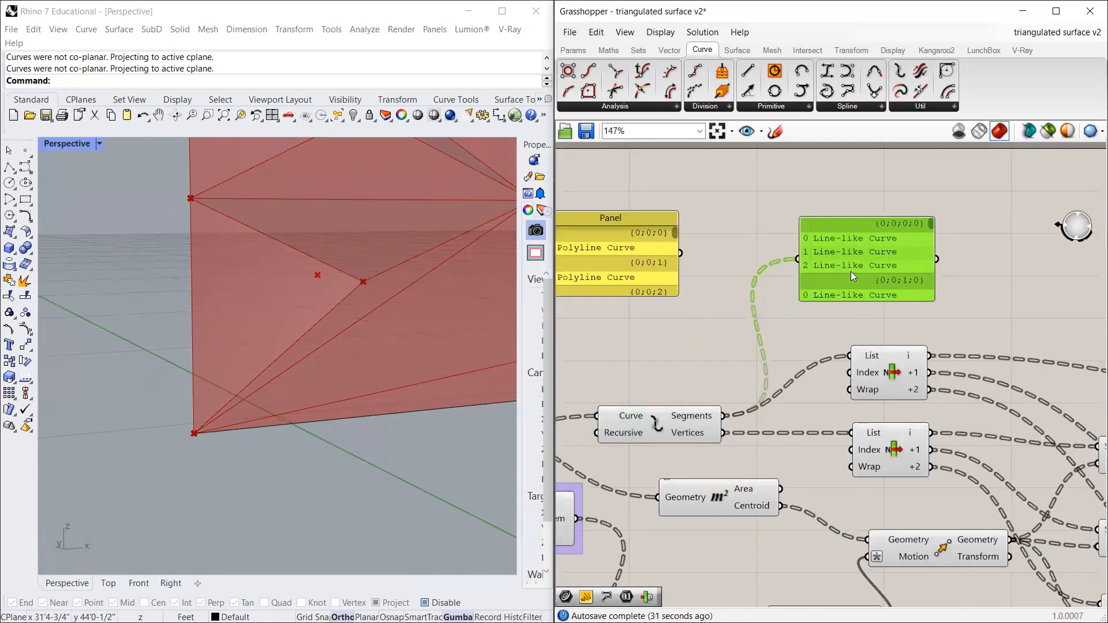
# Step: Duplicate the segments List Item above the originals and remove the copy's +1 and +2 outputs
pyautogui.scroll(-2, 860, 257)
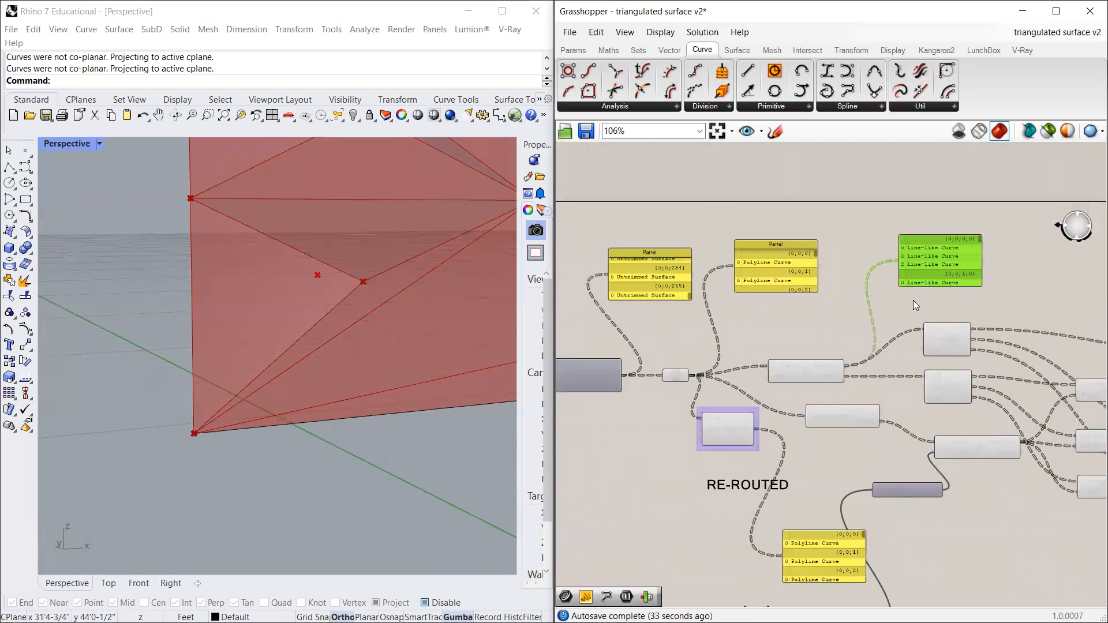
pyautogui.scroll(-3, 955, 305)
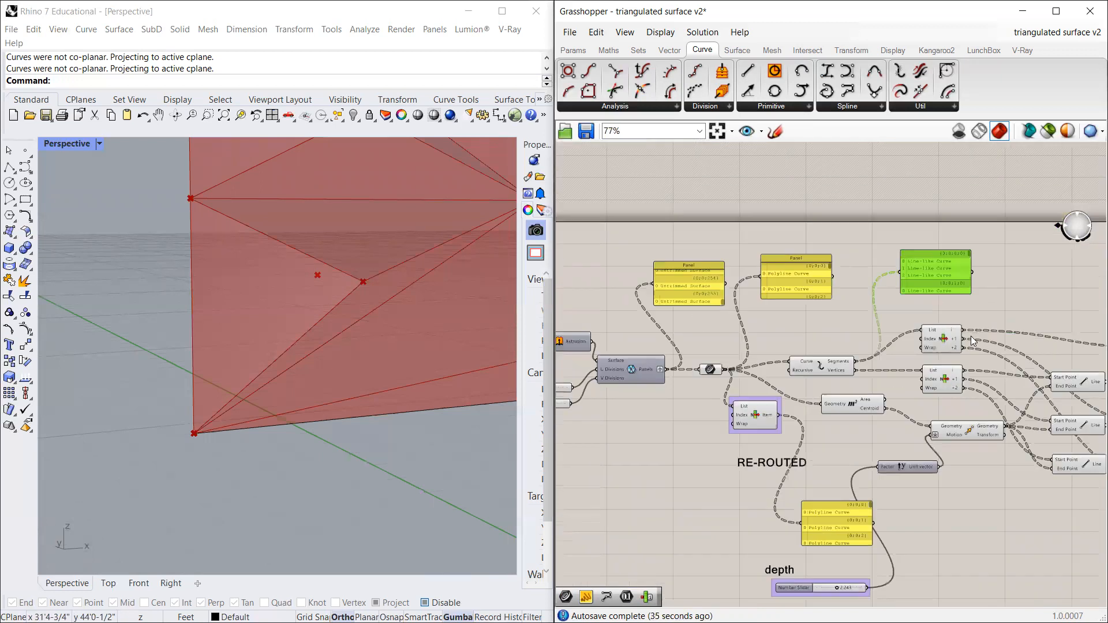
pyautogui.click(949, 345)
pyautogui.moveTo(950, 341); pyautogui.dragTo(936, 283)
pyautogui.scroll(2, 928, 262)
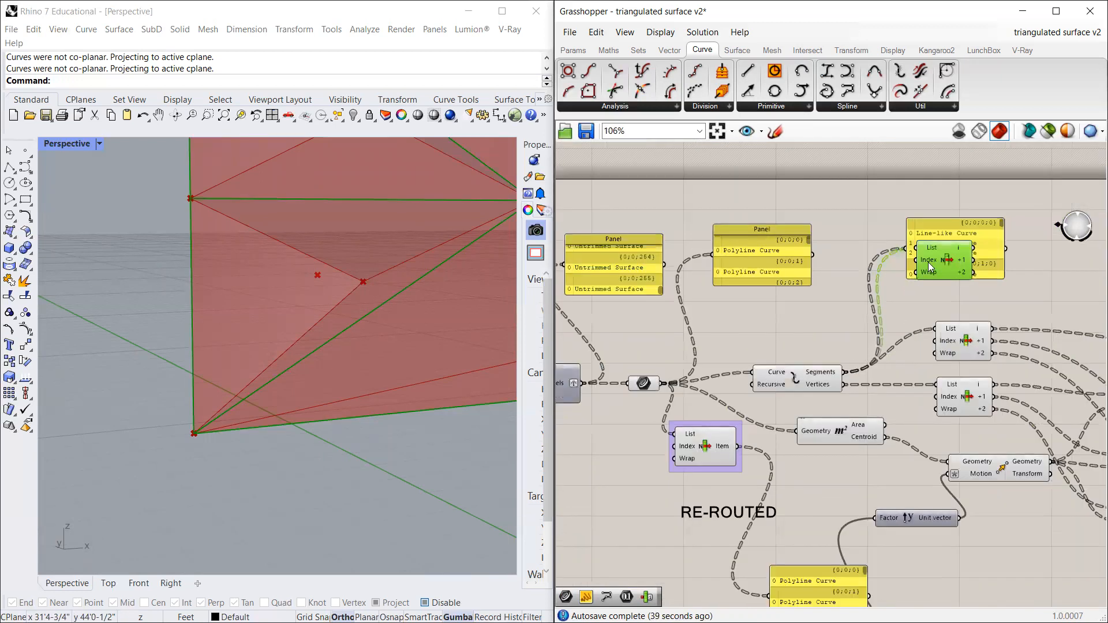
pyautogui.scroll(5, 924, 235)
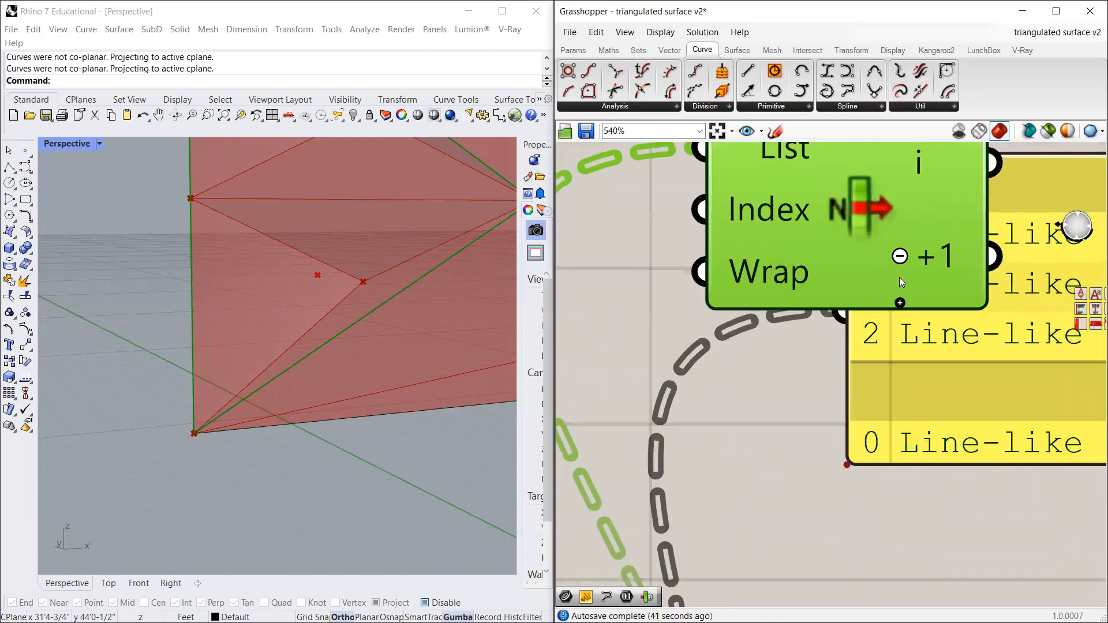
pyautogui.scroll(-4, 849, 278)
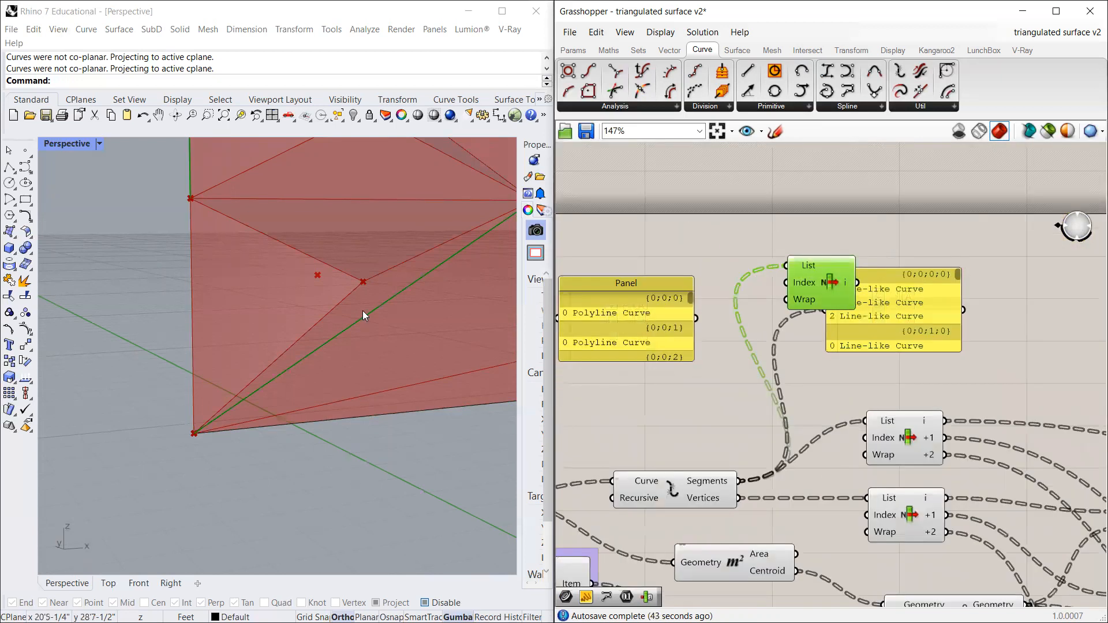
# Step: Move the segments Panel clear of the duplicated List Item
pyautogui.scroll(-2, 364, 316)
pyautogui.scroll(1, 639, 324)
pyautogui.moveTo(961, 327); pyautogui.dragTo(1051, 358)
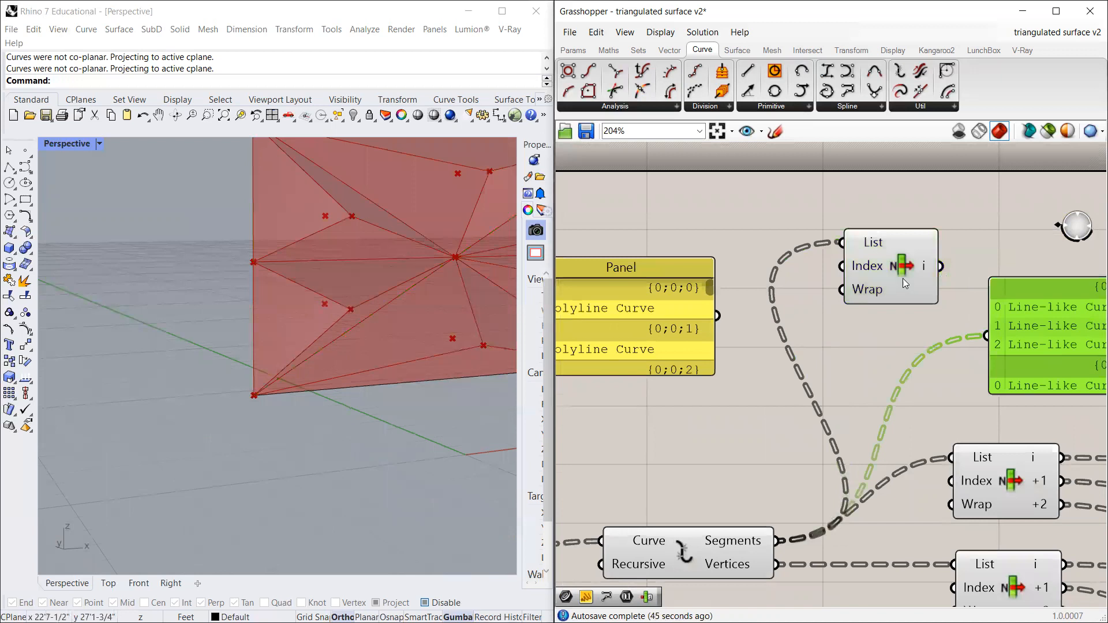
# Step: Select the single-output List Item and examine its highlighted edges from another angle near the facade's lower corner
pyautogui.click(903, 278)
pyautogui.scroll(-3, 903, 279)
pyautogui.scroll(3, 910, 347)
pyautogui.click(881, 221)
pyautogui.click(801, 258)
pyautogui.scroll(-5, 280, 341)
pyautogui.moveTo(345, 355); pyautogui.dragTo(414, 324, button='right')
pyautogui.scroll(3, 280, 297)
pyautogui.moveTo(279, 297); pyautogui.dragTo(379, 406, button='right')
pyautogui.moveTo(774, 246); pyautogui.dragTo(776, 248)
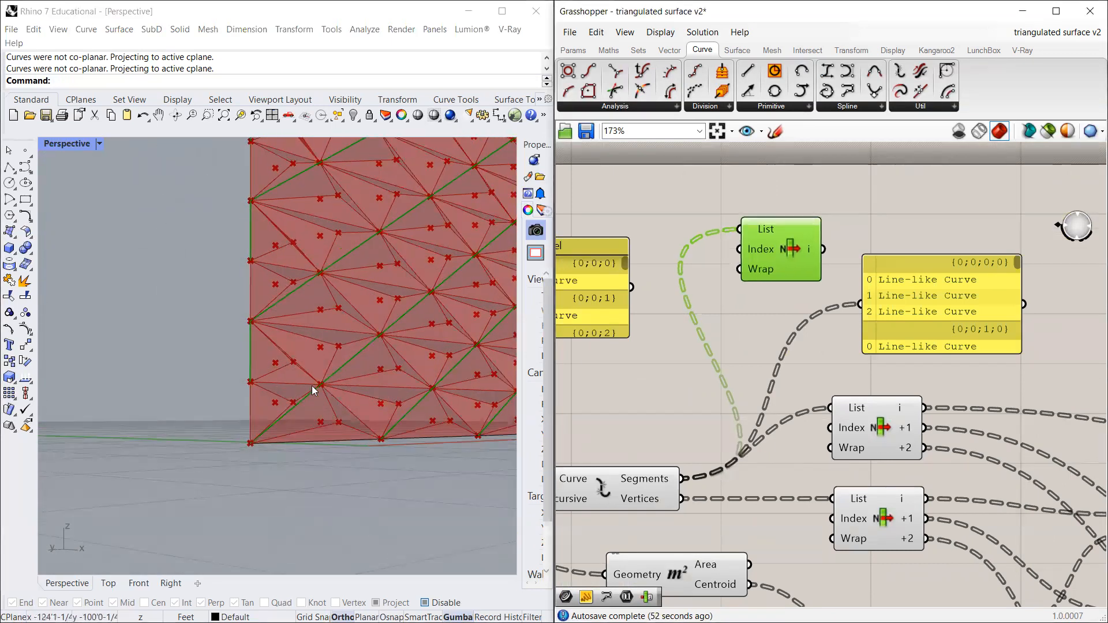
# Step: Reselect the single-output List Item and examine its highlighted edges across the whole facade
pyautogui.scroll(-5, 313, 391)
pyautogui.click(693, 466)
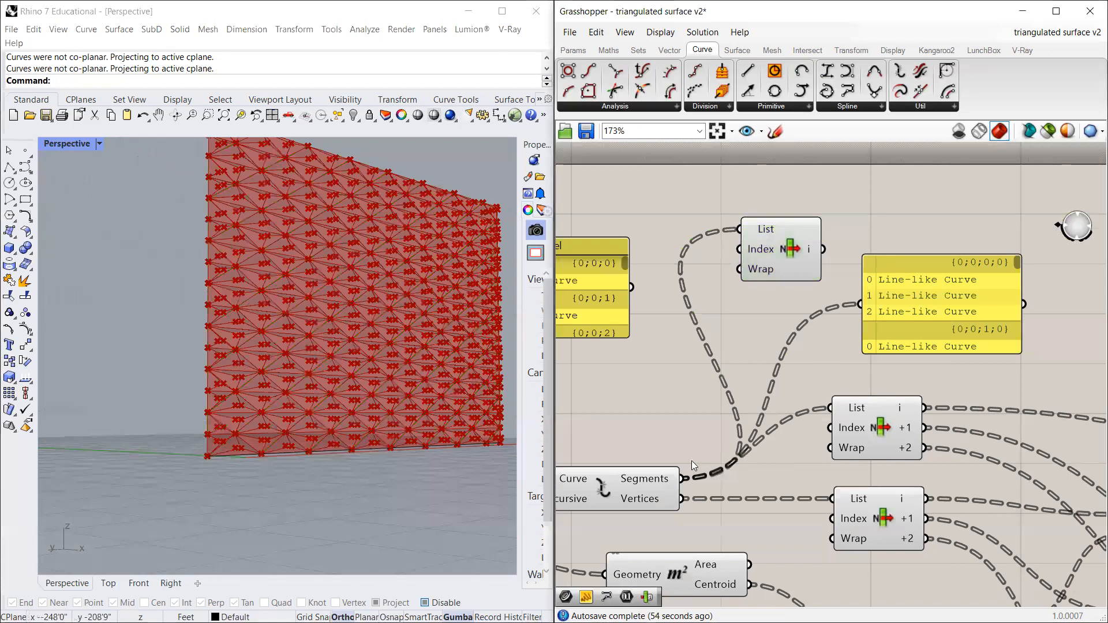
pyautogui.click(648, 502)
pyautogui.scroll(2, 776, 277)
pyautogui.click(784, 261)
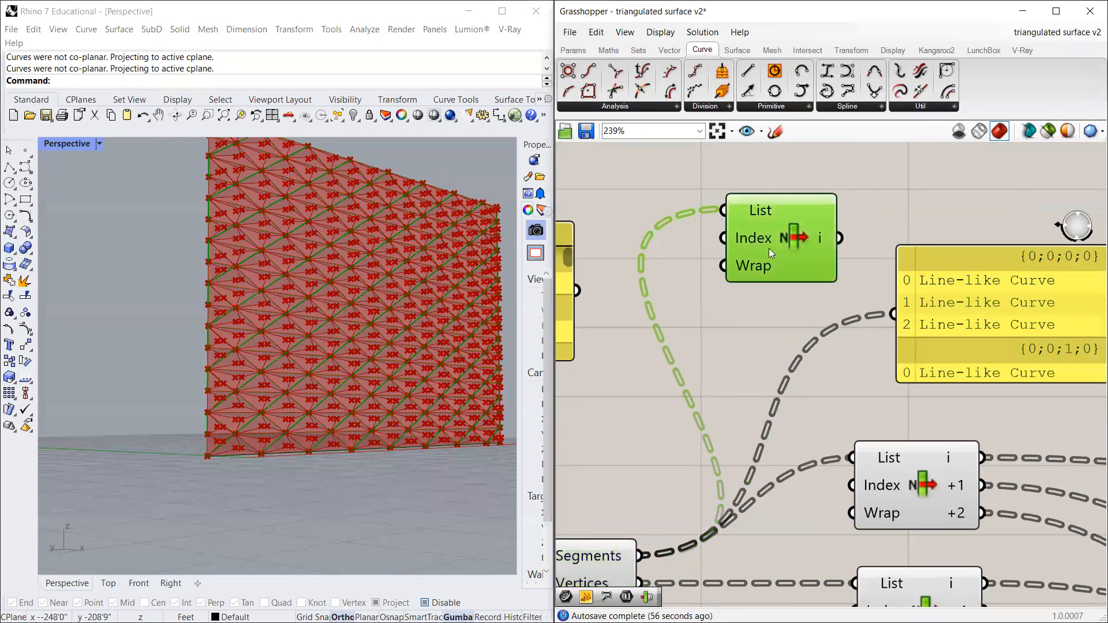
pyautogui.scroll(-3, 769, 250)
pyautogui.scroll(2, 871, 294)
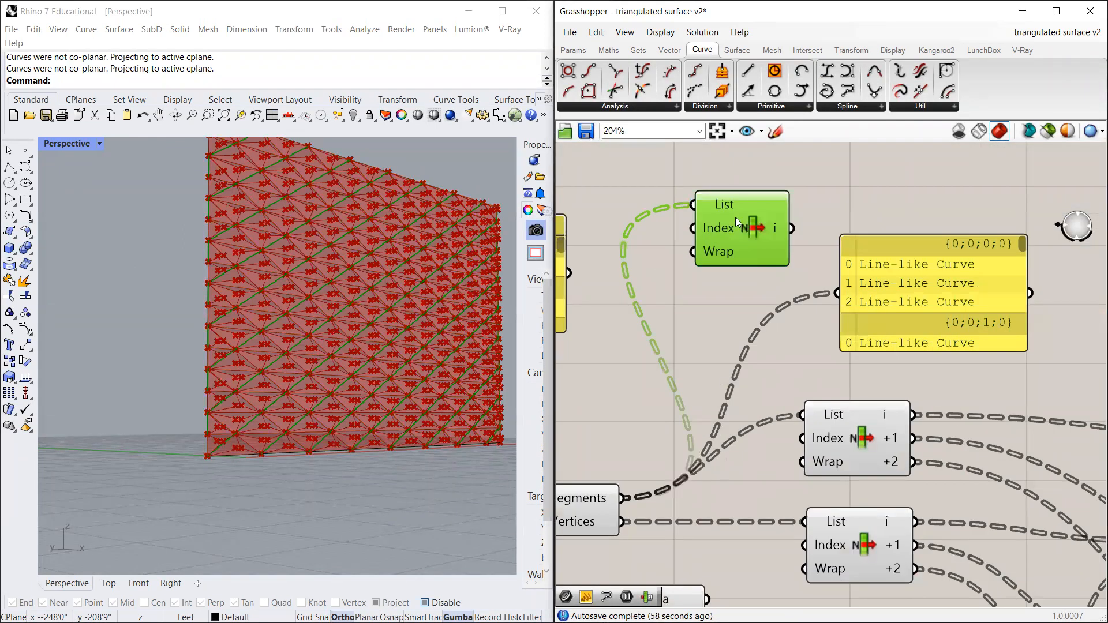
pyautogui.moveTo(727, 207)
# Step: Duplicate the segments Panel and connect the copy to the single-output List Item's i output
pyautogui.click(927, 281)
pyautogui.hotkey('ctrl', 'c')
pyautogui.hotkey('ctrl', 'v')
pyautogui.moveTo(922, 290); pyautogui.dragTo(914, 188)
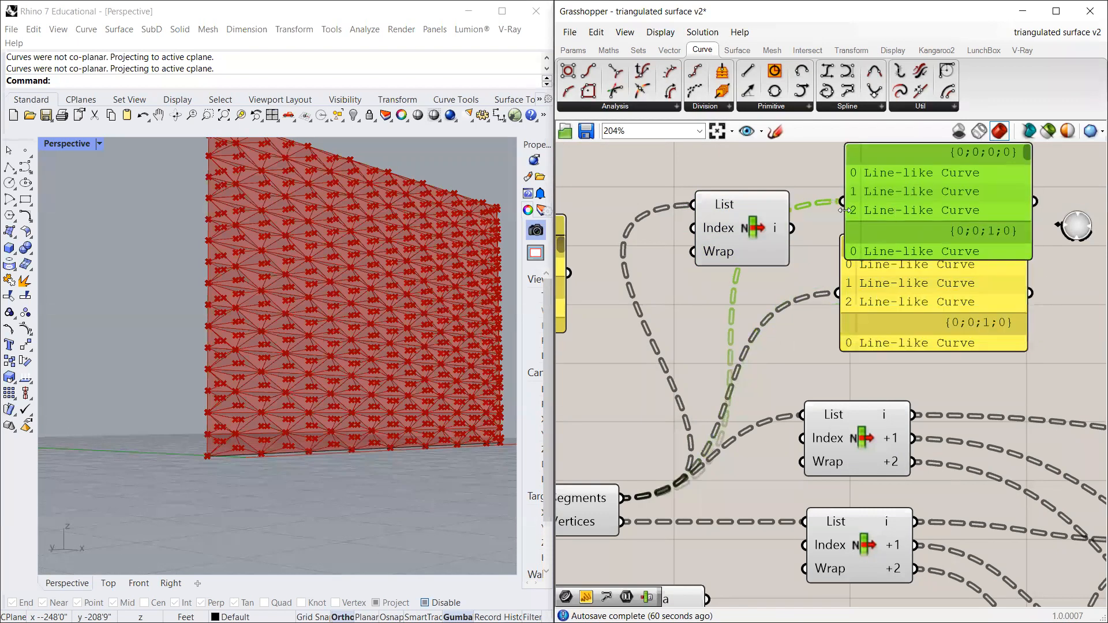
pyautogui.moveTo(794, 236); pyautogui.dragTo(793, 229)
# Step: Space the List Item's Panel and the segments Panel apart so they no longer overlap
pyautogui.scroll(-2, 810, 233)
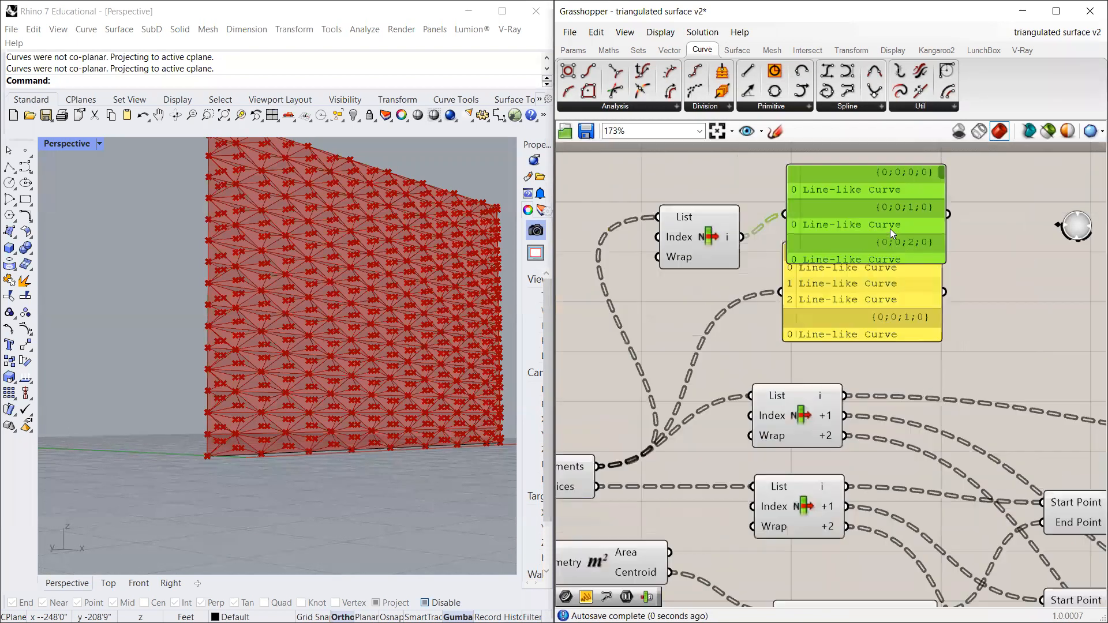
pyautogui.moveTo(895, 197); pyautogui.dragTo(888, 186)
pyautogui.moveTo(808, 254); pyautogui.dragTo(819, 270)
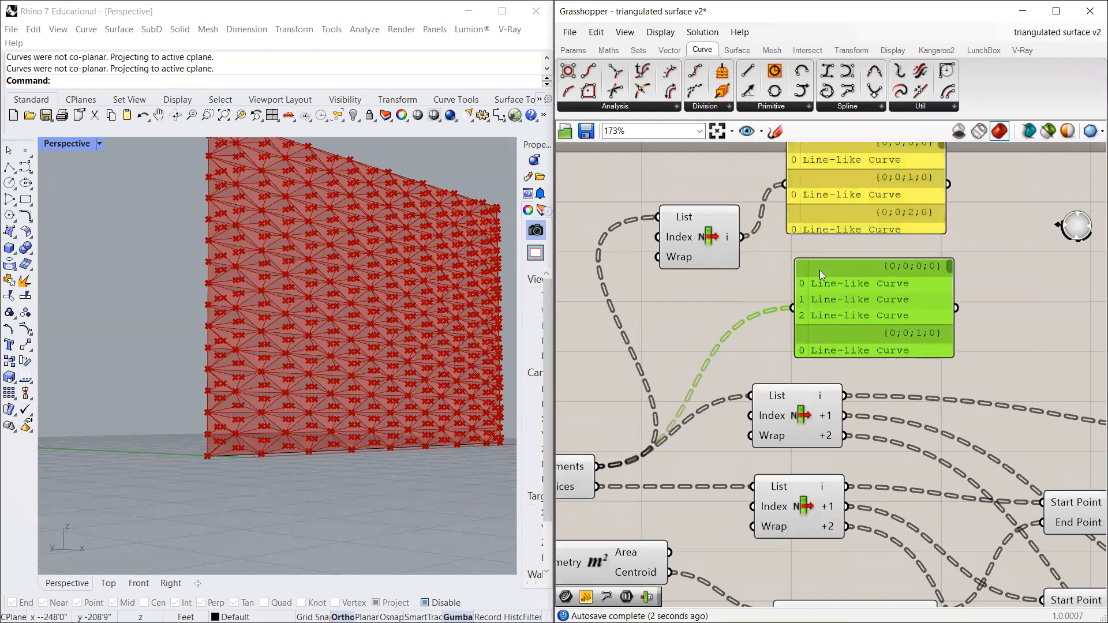
# Step: Compare the segments Panel with the single-output List Item's Panel by scrolling both to their last branch
pyautogui.click(686, 239)
pyautogui.scroll(4, 686, 239)
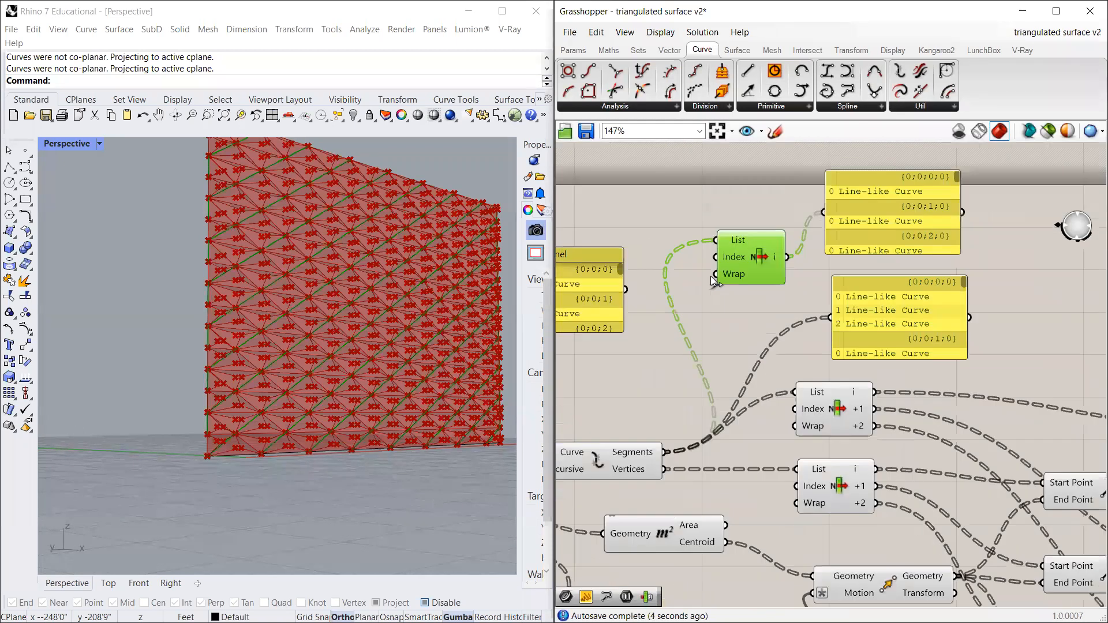
pyautogui.moveTo(821, 241)
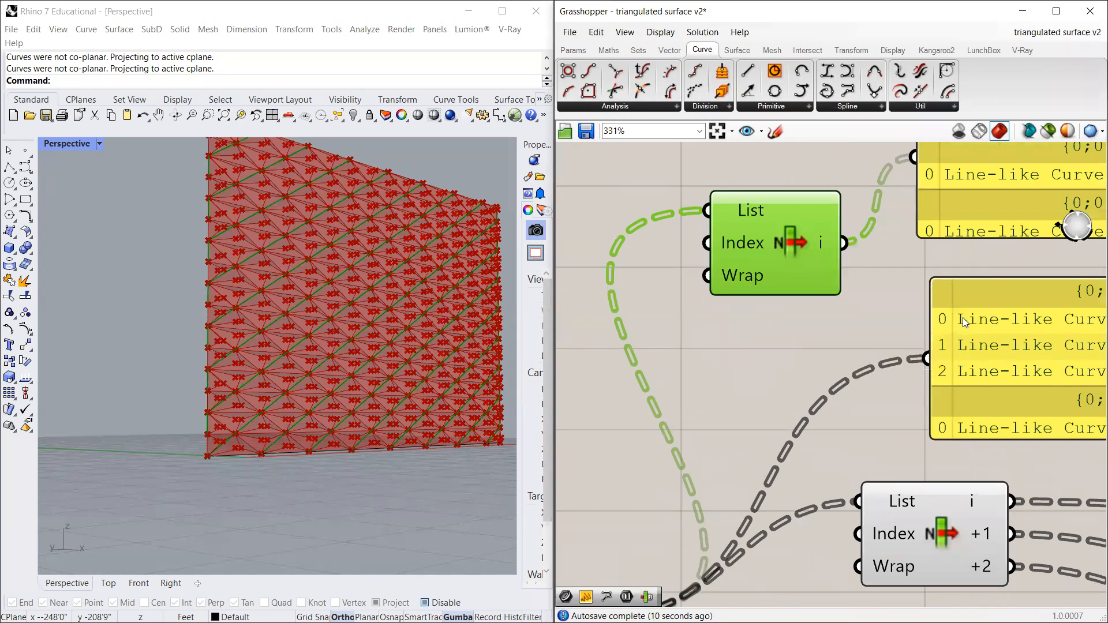
pyautogui.scroll(3, 960, 317)
pyautogui.scroll(-3, 960, 318)
pyautogui.moveTo(1013, 286); pyautogui.dragTo(1017, 431)
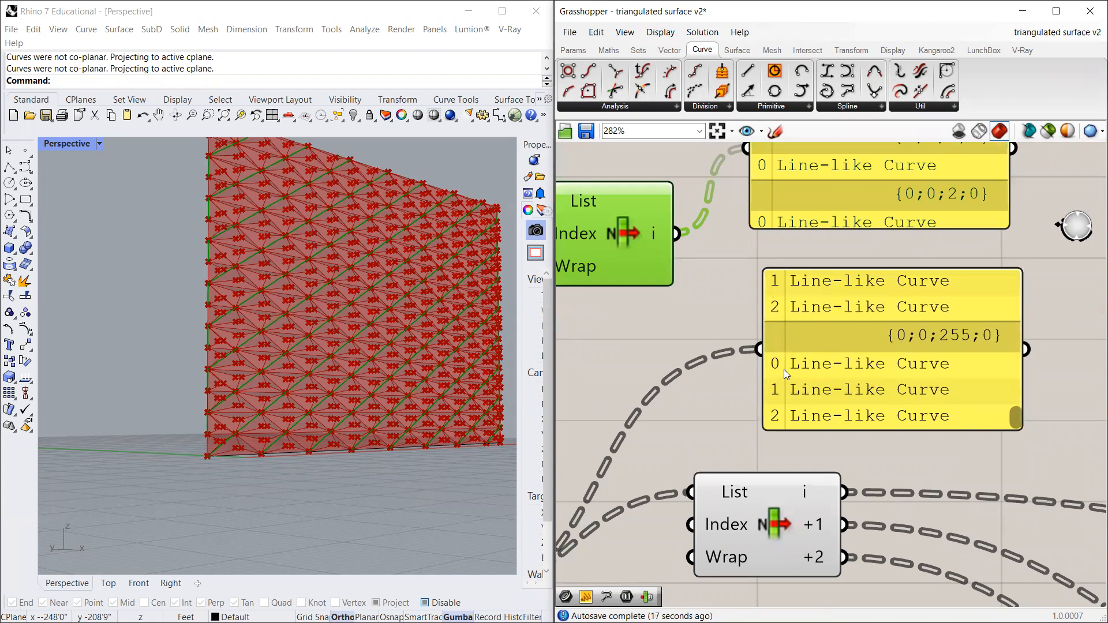
pyautogui.scroll(-4, 865, 371)
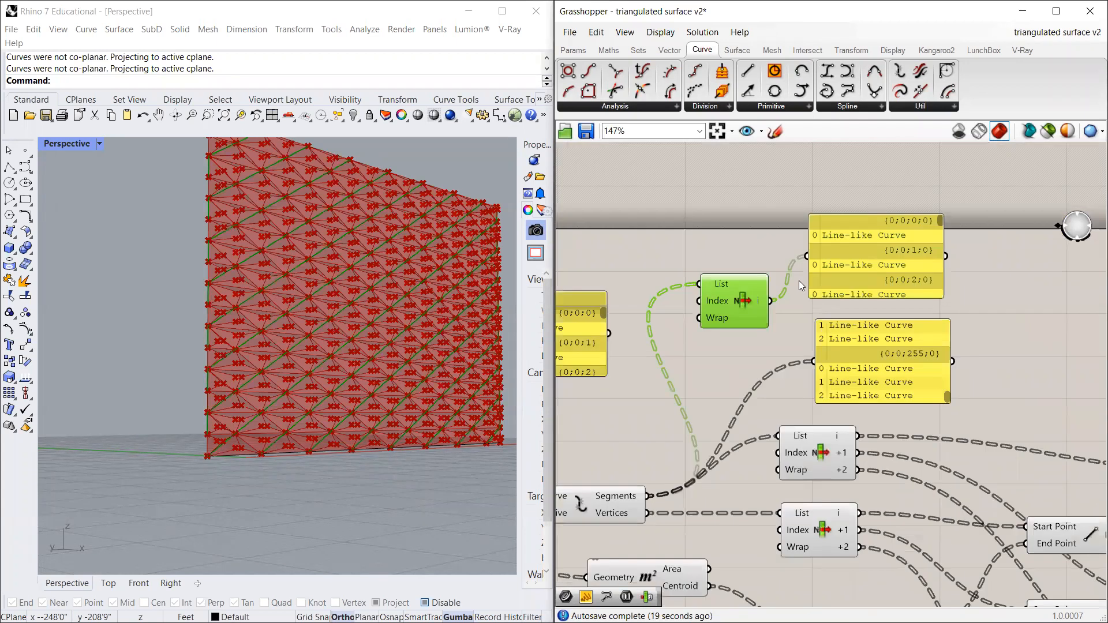
pyautogui.scroll(4, 799, 281)
pyautogui.moveTo(1071, 173); pyautogui.dragTo(1072, 323)
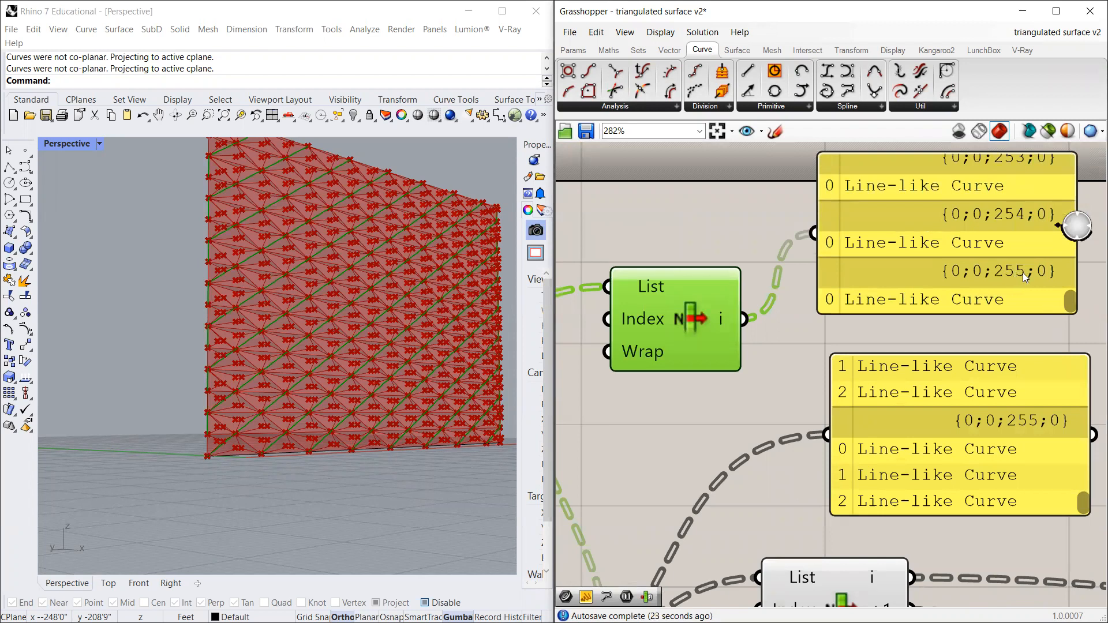
# Step: Inspect the List Item's highlighted edges on individual triangles at the facade's lower corner
pyautogui.scroll(5, 231, 438)
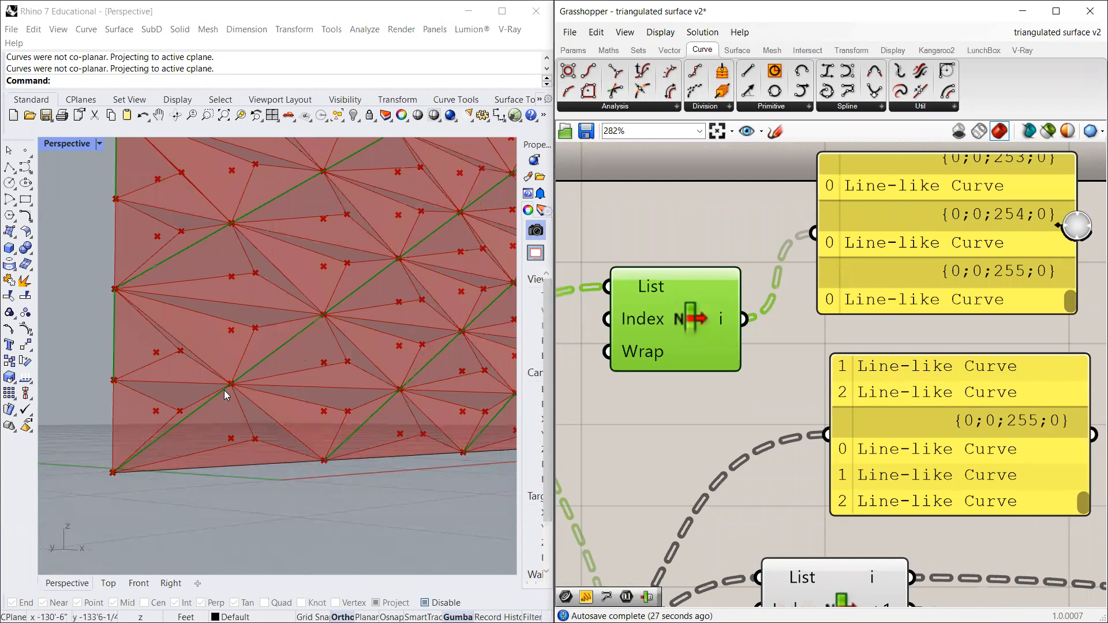
pyautogui.click(250, 357)
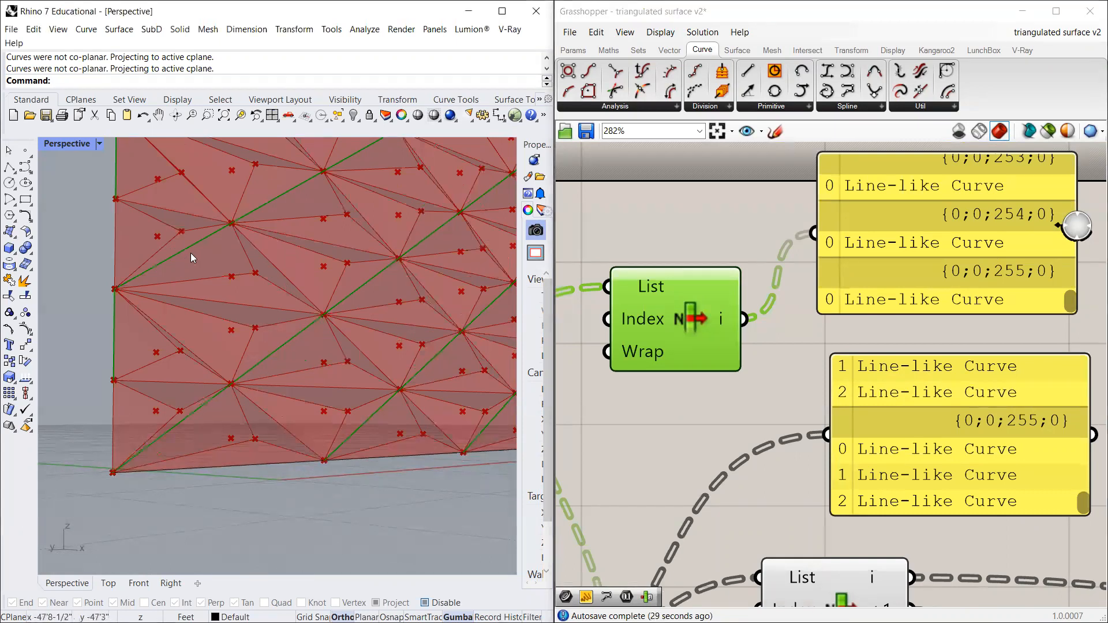
pyautogui.scroll(-5, 860, 305)
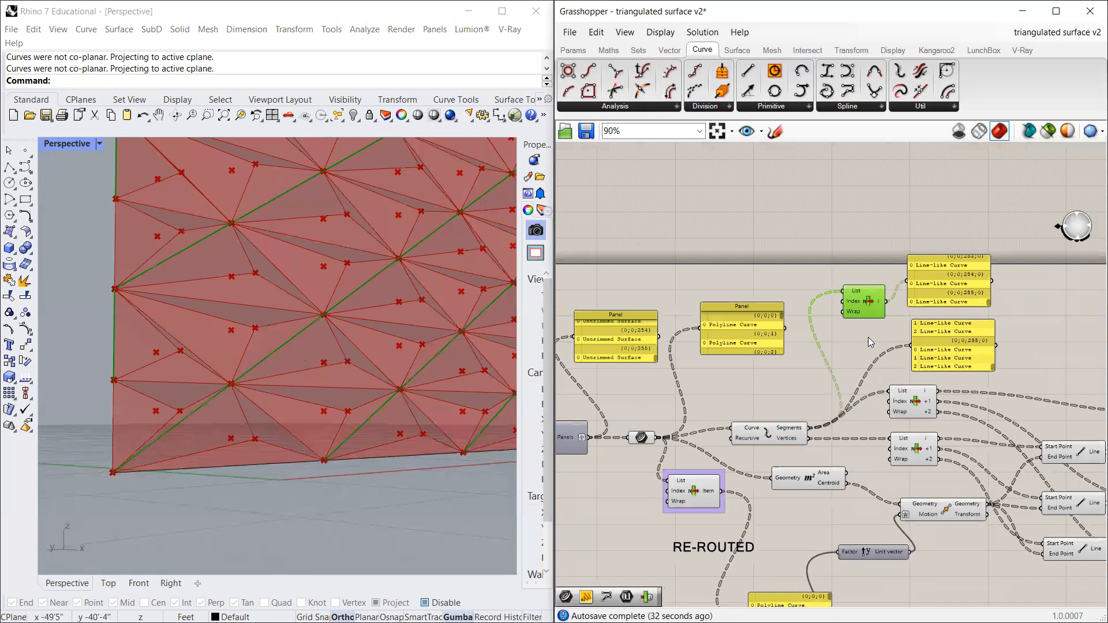
# Step: Deselect the List Item and save the definition
pyautogui.scroll(-3, 868, 339)
pyautogui.scroll(3, 808, 334)
pyautogui.click(683, 271)
pyautogui.hotkey('ctrl', 's')
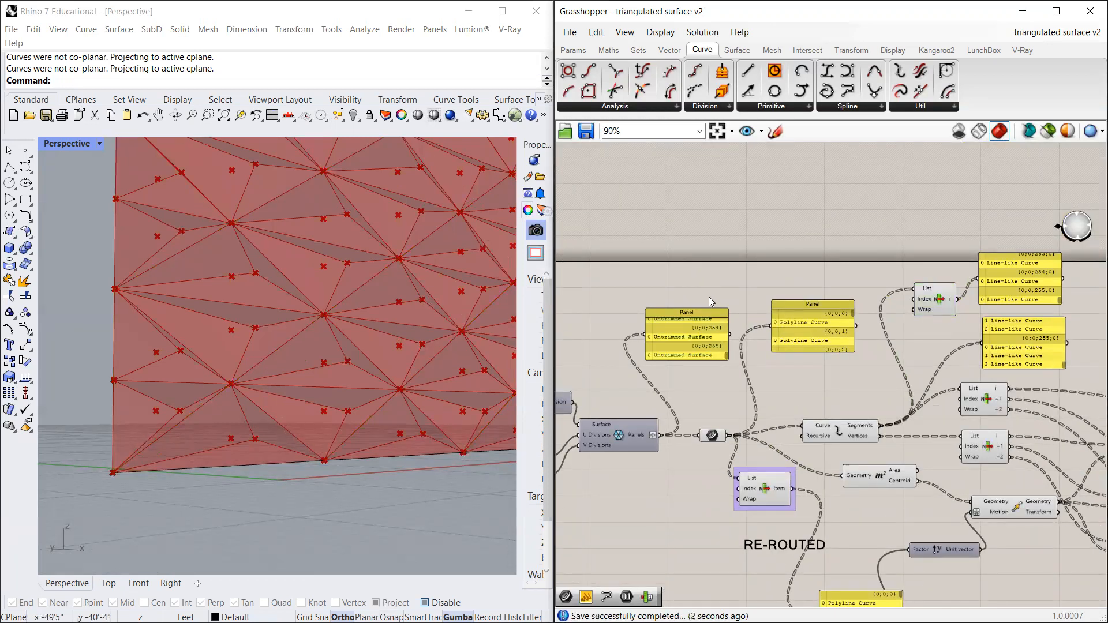
# Step: Turn off Graft on the Panels output of the triangular panelling component
pyautogui.scroll(5, 751, 401)
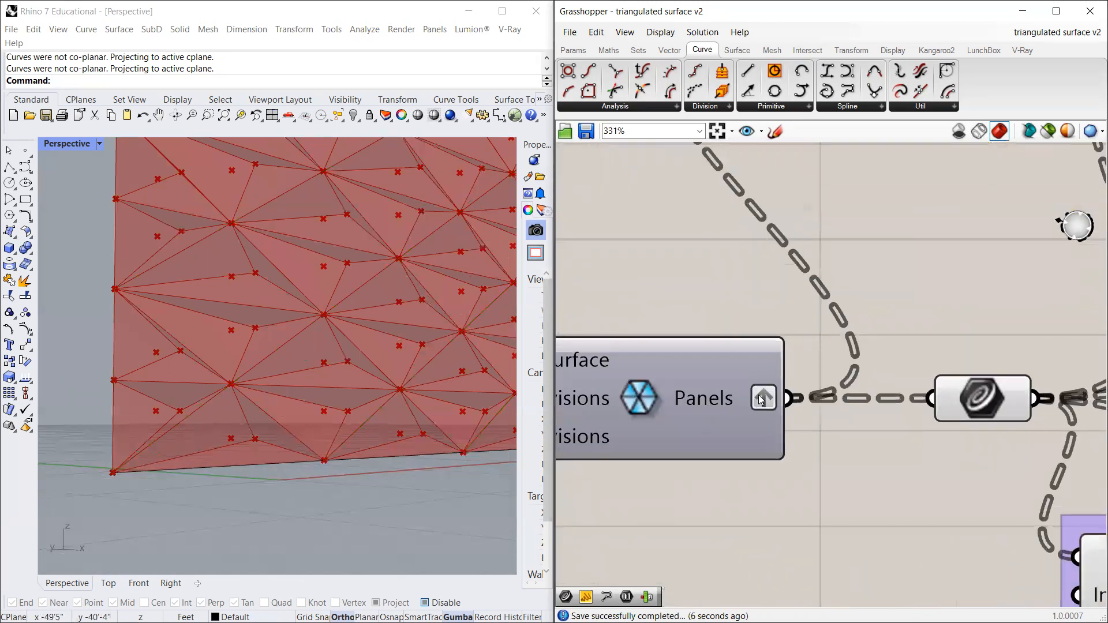
pyautogui.rightClick(760, 399)
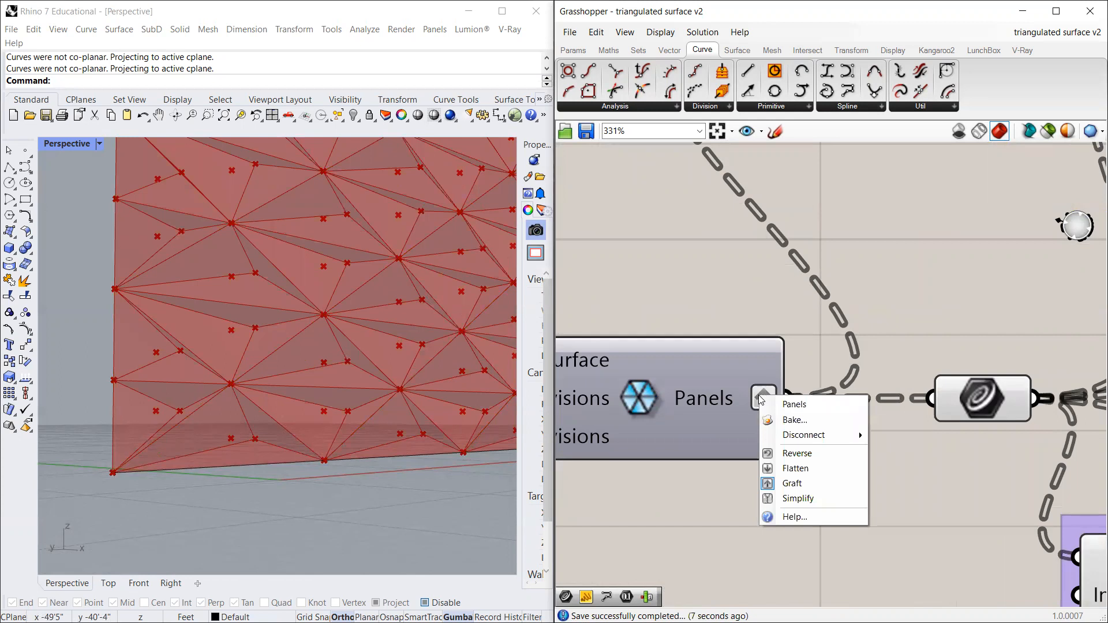
pyautogui.click(806, 485)
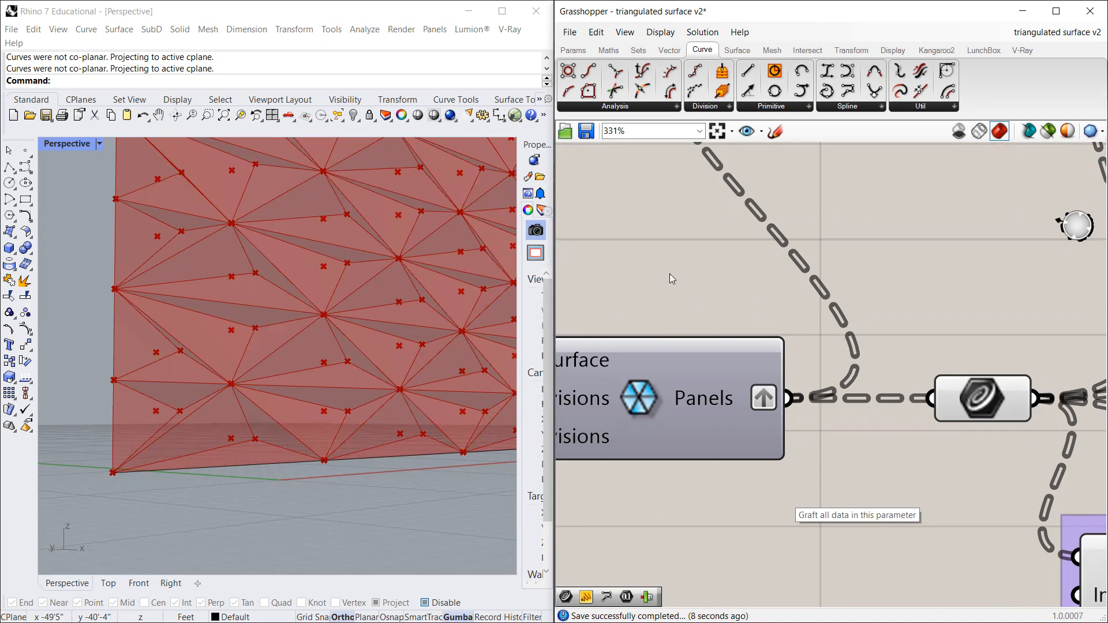
# Step: Review the Panels and data wires across the ungrafted definition
pyautogui.scroll(-5, 669, 274)
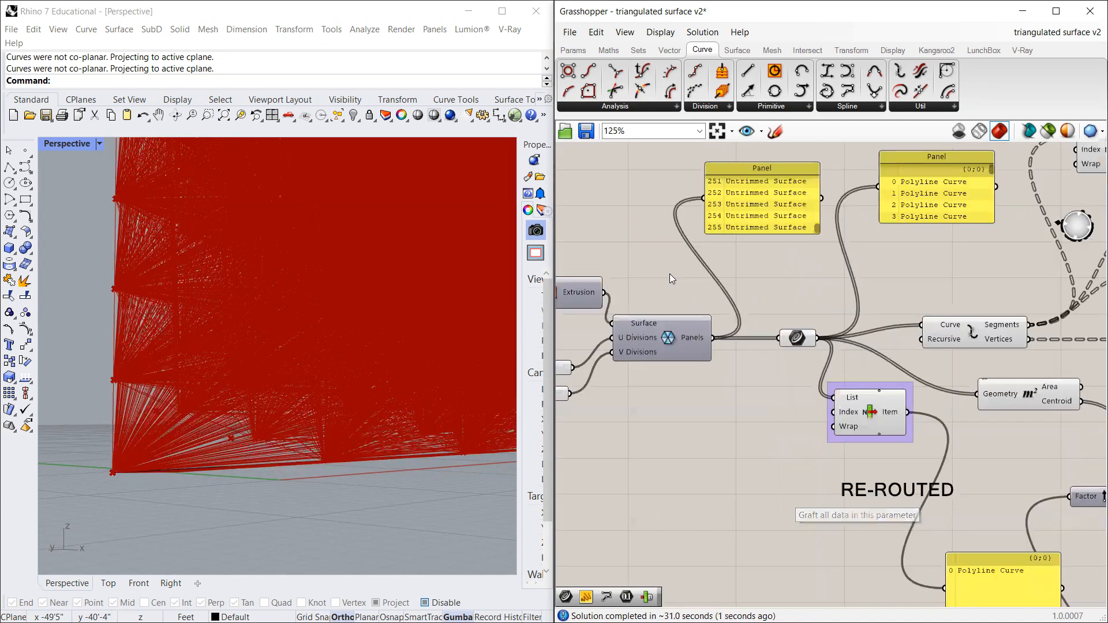
pyautogui.scroll(-4, 724, 297)
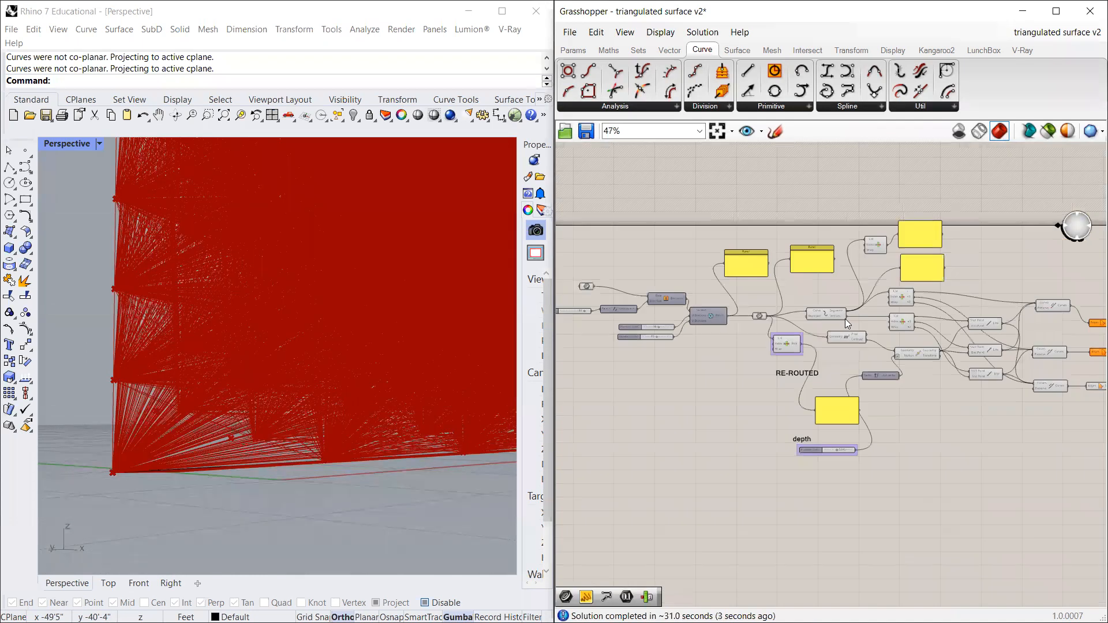
pyautogui.scroll(5, 929, 257)
pyautogui.scroll(-2, 932, 276)
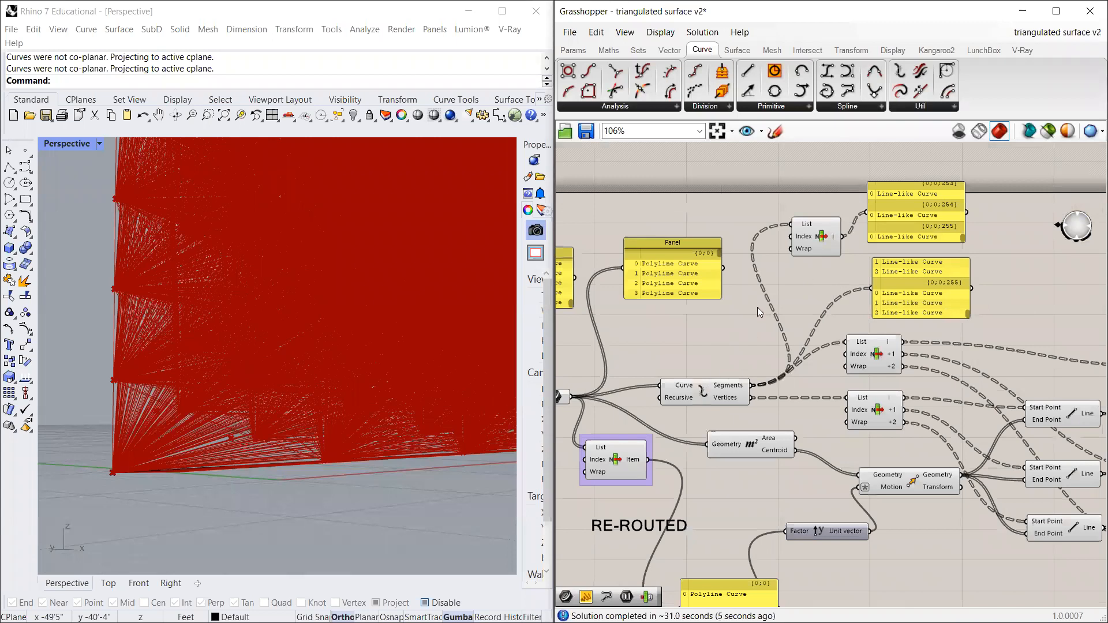
pyautogui.scroll(-1, 255, 436)
pyautogui.scroll(2, 615, 385)
# Step: Select the Explode component and the single-output List Item to inspect their edges among the facade's lines and branches
pyautogui.click(739, 395)
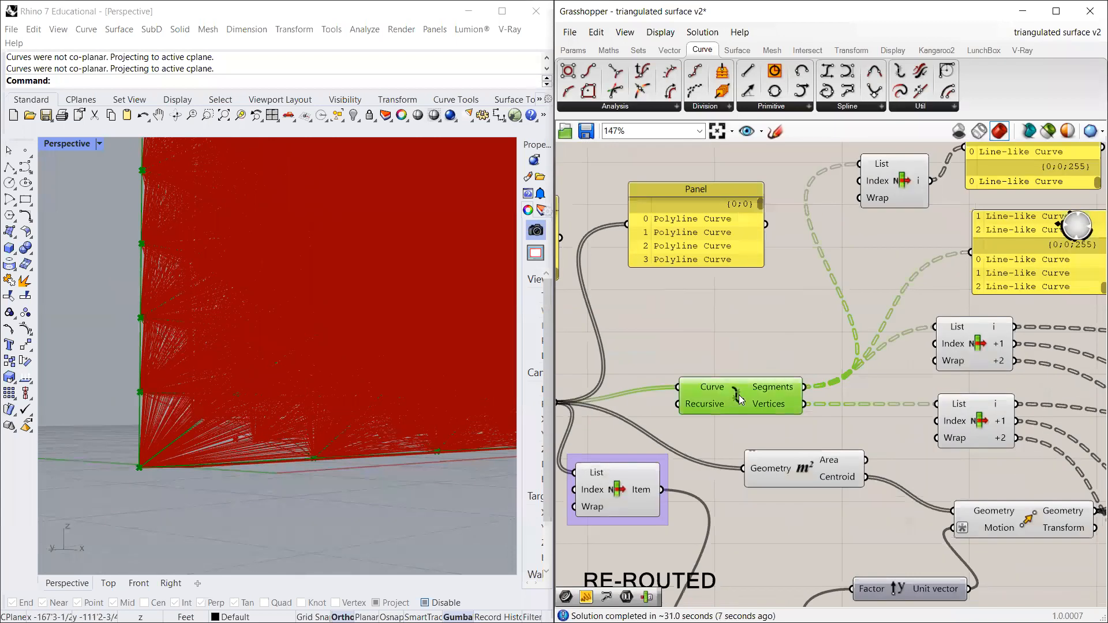
pyautogui.click(884, 191)
pyautogui.moveTo(202, 461); pyautogui.dragTo(174, 289, button='right')
pyautogui.scroll(1, 65, 321)
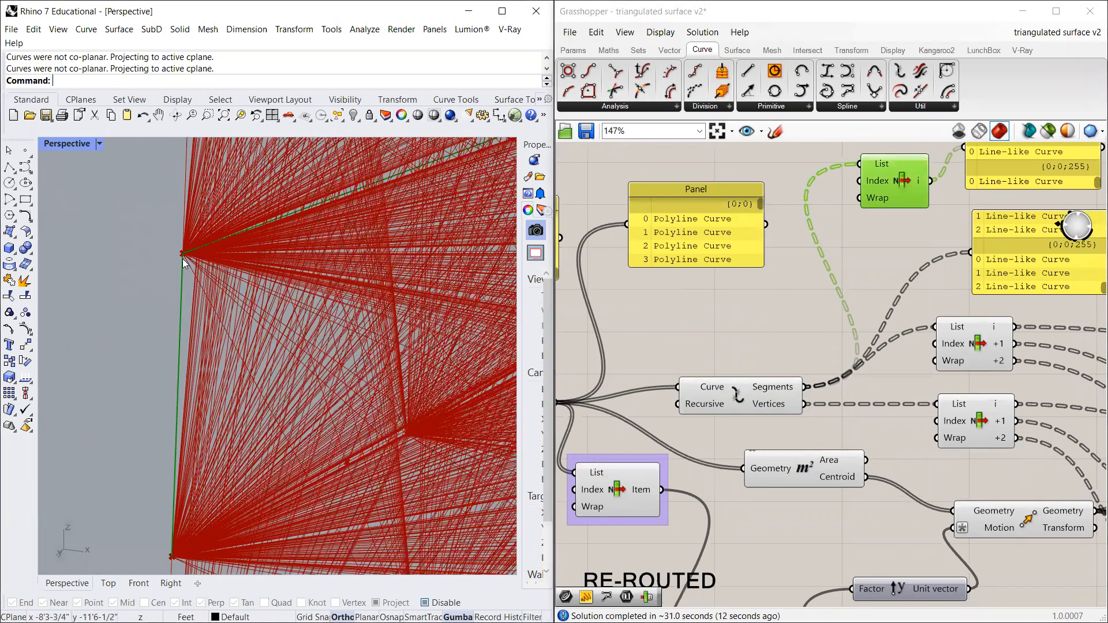
pyautogui.scroll(-1, 149, 409)
pyautogui.scroll(-1, 150, 409)
pyautogui.scroll(-3, 733, 360)
pyautogui.scroll(4, 924, 276)
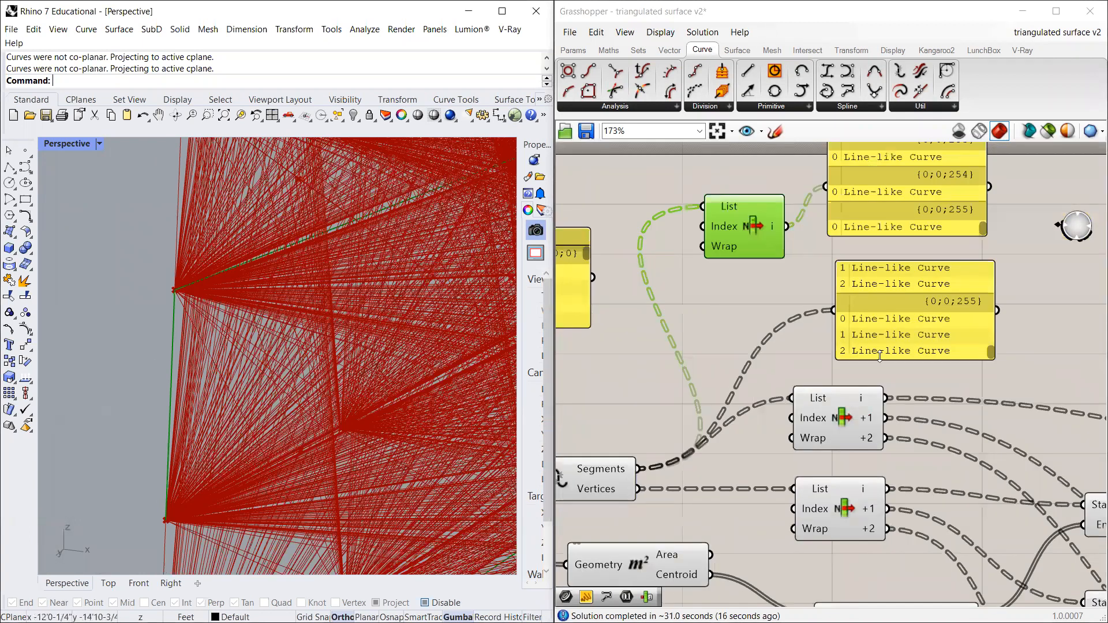
# Step: Select all components of the definition and turn off their preview
pyautogui.scroll(-5, 843, 332)
pyautogui.scroll(-4, 857, 318)
pyautogui.moveTo(1018, 333); pyautogui.dragTo(658, 438)
pyautogui.moveTo(1018, 241); pyautogui.dragTo(627, 458)
pyautogui.middleClick(685, 345)
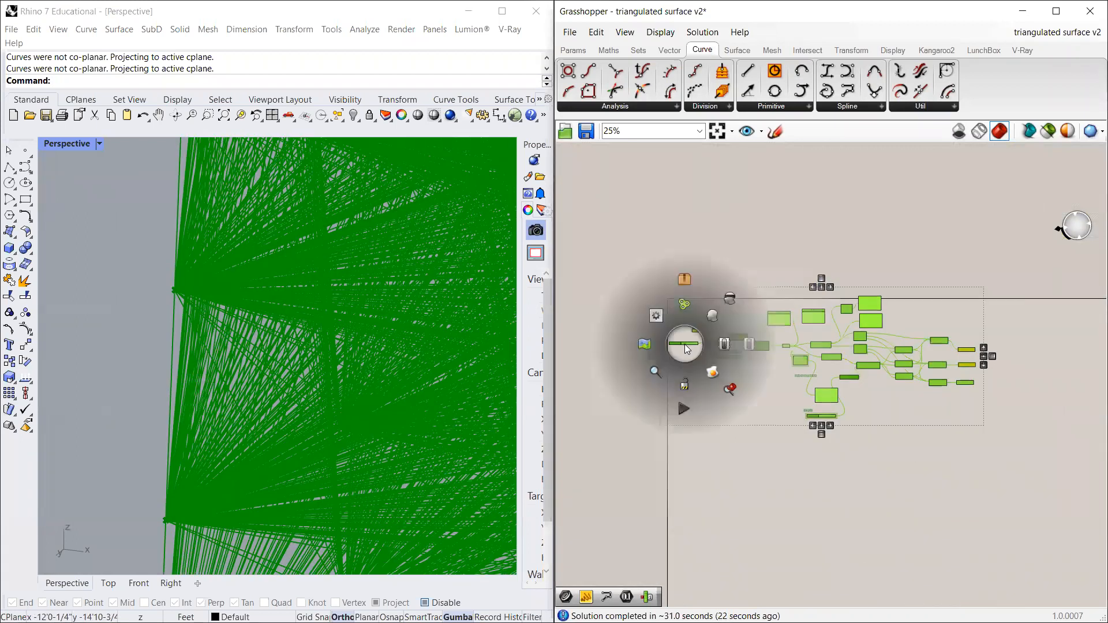
pyautogui.click(732, 299)
# Step: Turn the preview back on for only the single-output List Item and inspect its edges at the facade's corner
pyautogui.scroll(2, 874, 290)
pyautogui.click(872, 292)
pyautogui.scroll(2, 846, 317)
pyautogui.scroll(3, 847, 316)
pyautogui.click(821, 315)
pyautogui.rightClick(821, 316)
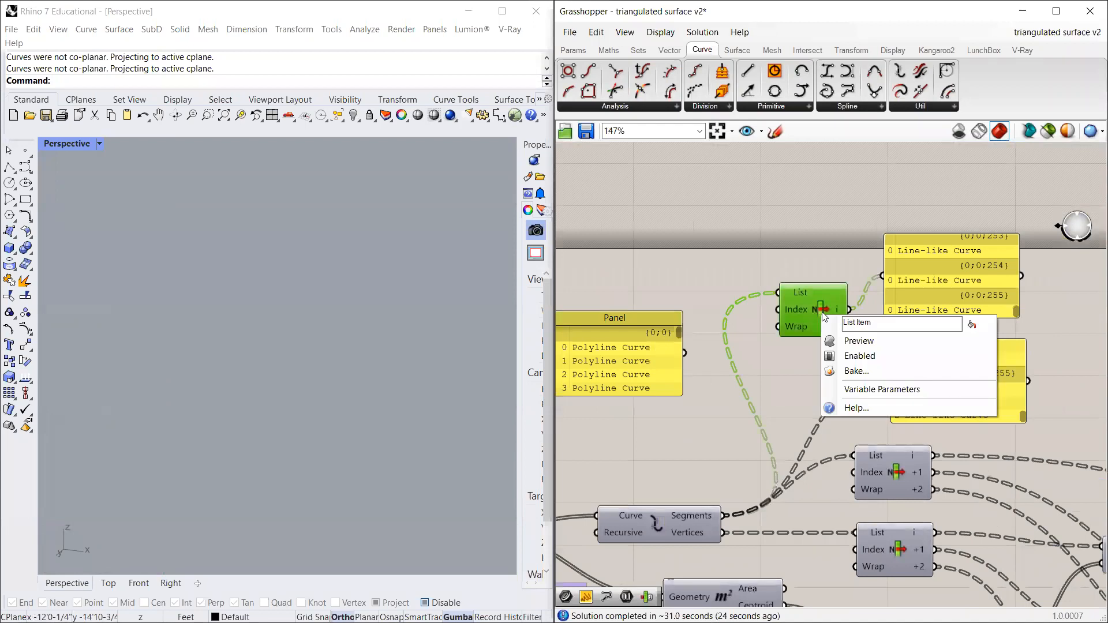
pyautogui.click(849, 341)
pyautogui.scroll(-6, 160, 349)
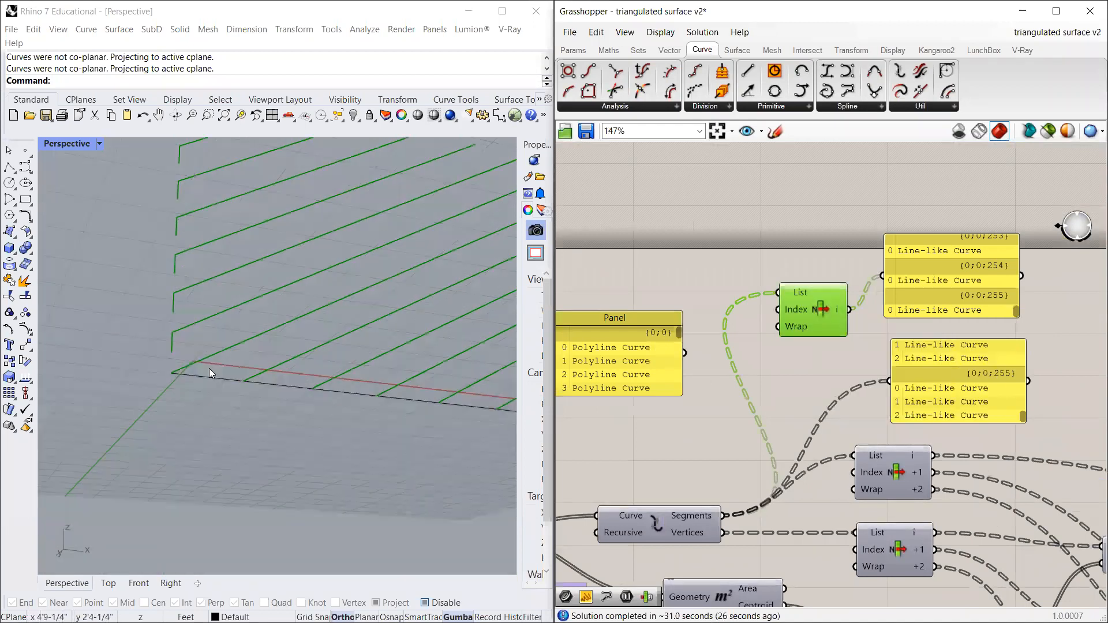
pyautogui.scroll(4, 203, 361)
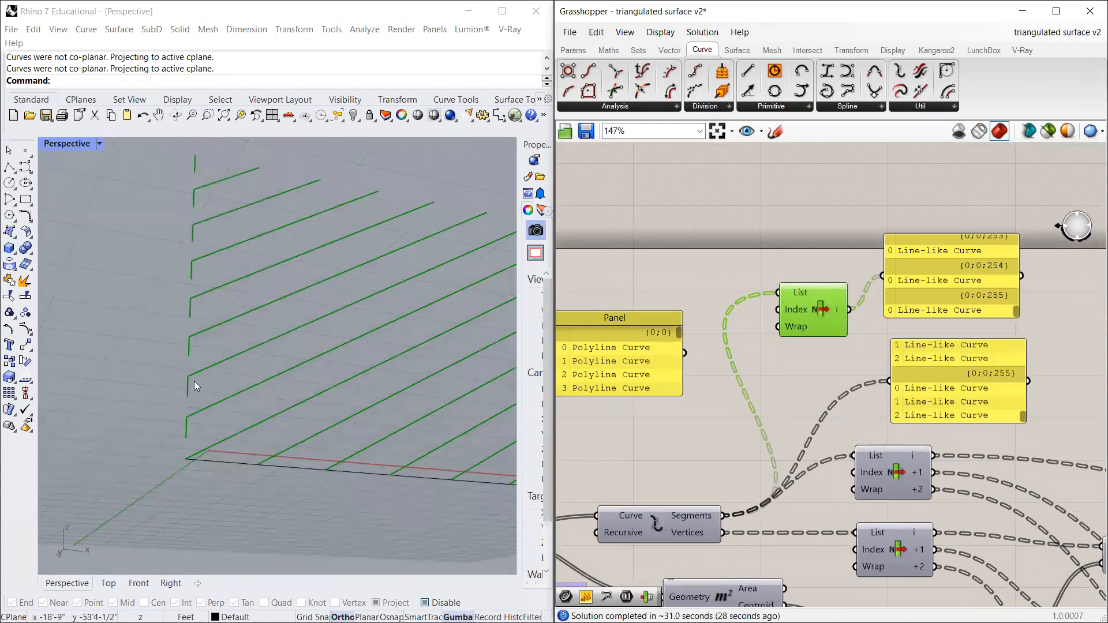
# Step: Shift the output panel of the single-output List Item and scroll the segments panel back to its first branches
pyautogui.scroll(3, 187, 471)
pyautogui.scroll(-2, 237, 406)
pyautogui.scroll(2, 212, 407)
pyautogui.moveTo(972, 277); pyautogui.dragTo(985, 285)
pyautogui.moveTo(1028, 318)
pyautogui.mouseDown()
pyautogui.moveTo(1033, 238)
pyautogui.moveTo(1028, 330)
pyautogui.mouseUp()
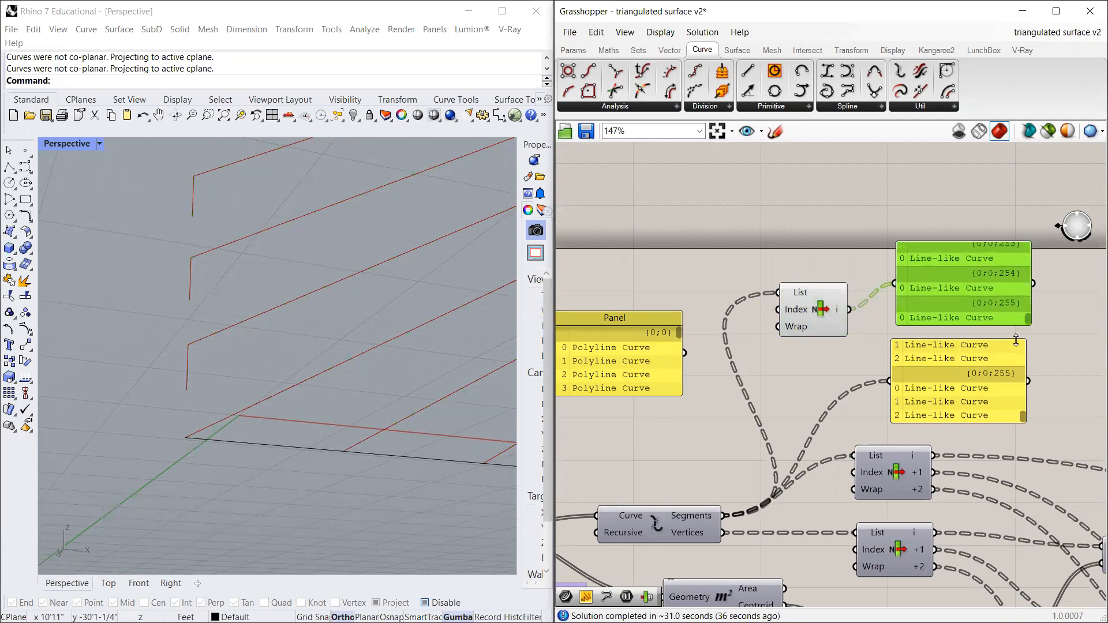
pyautogui.scroll(-2, 786, 392)
pyautogui.scroll(2, 850, 407)
pyautogui.click(927, 377)
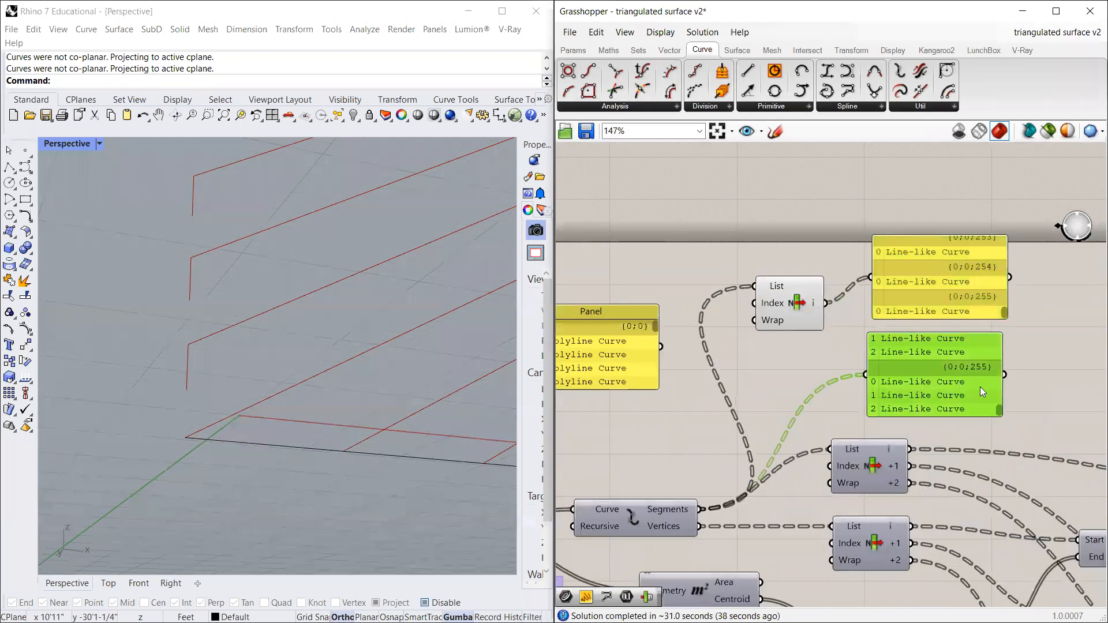
pyautogui.moveTo(1000, 409); pyautogui.dragTo(999, 333)
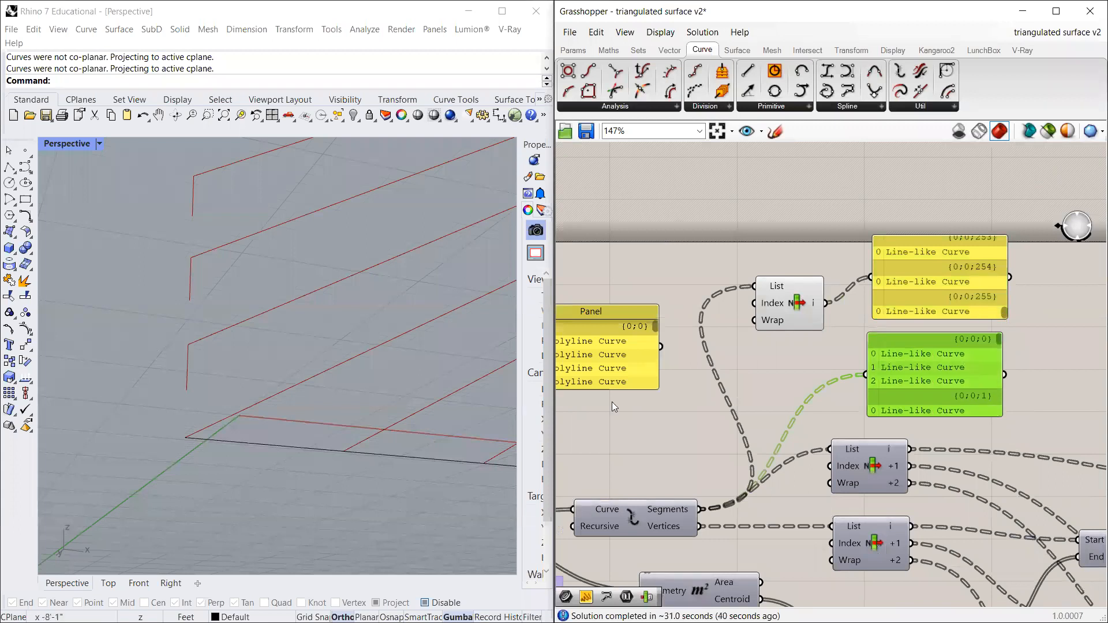
# Step: Select the polyline curve panel to trace its data source and inspect the List Item's edges at the facade's corner
pyautogui.scroll(-2, 792, 360)
pyautogui.scroll(2, 698, 346)
pyautogui.click(699, 346)
pyautogui.scroll(-2, 698, 353)
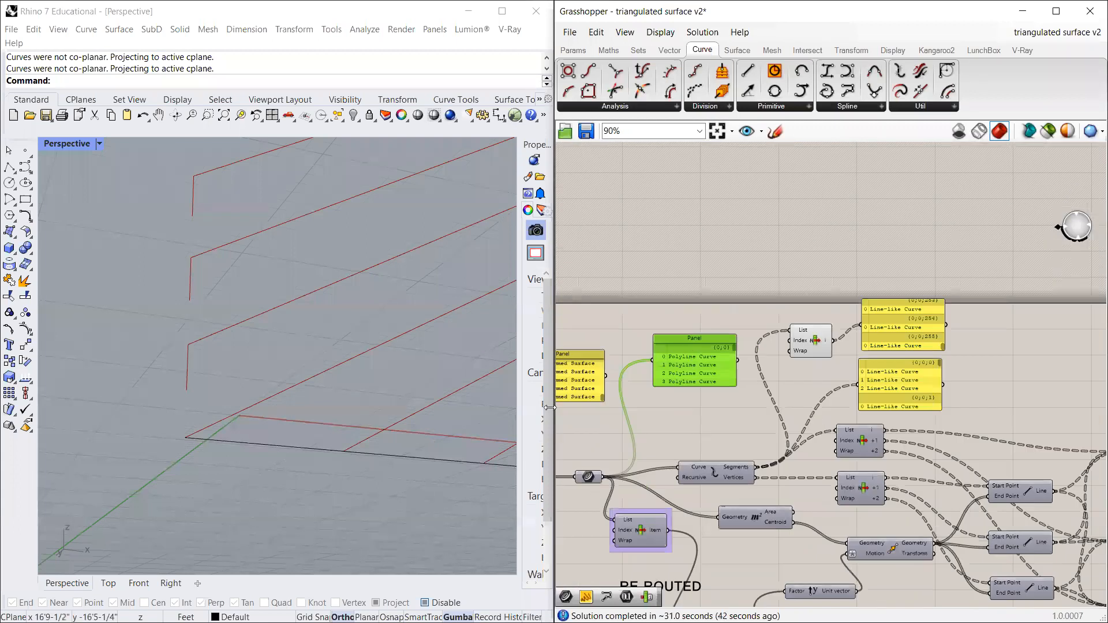
pyautogui.scroll(3, 186, 373)
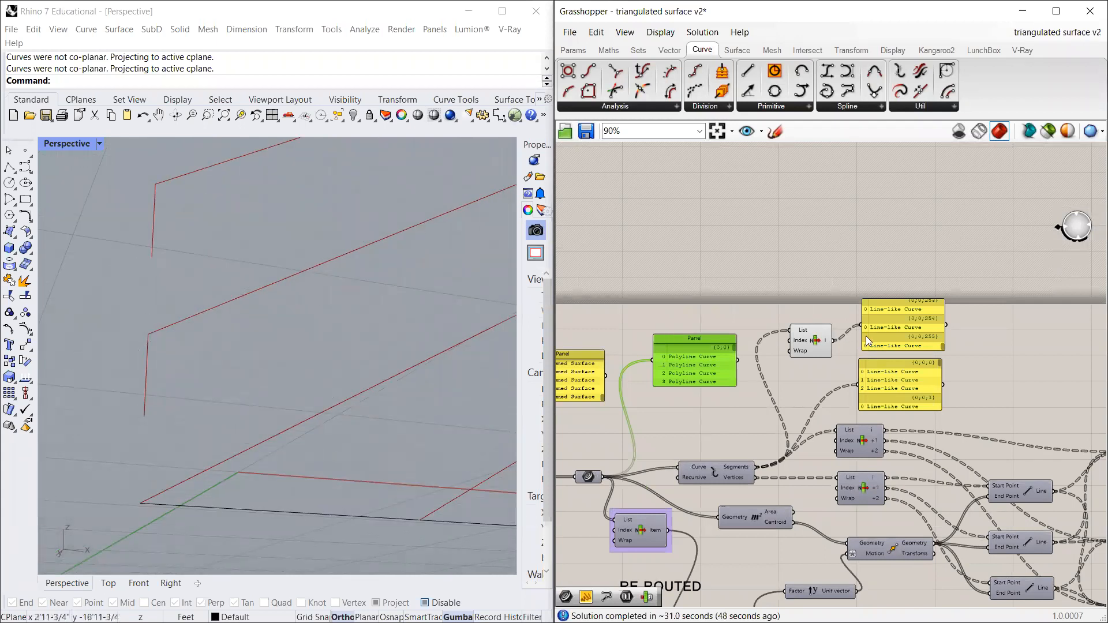
# Step: Graft the Panels output of the triangular panel component
pyautogui.scroll(-3, 1026, 480)
pyautogui.scroll(5, 853, 442)
pyautogui.scroll(-2, 806, 440)
pyautogui.scroll(2, 751, 447)
pyautogui.scroll(3, 750, 447)
pyautogui.rightClick(785, 432)
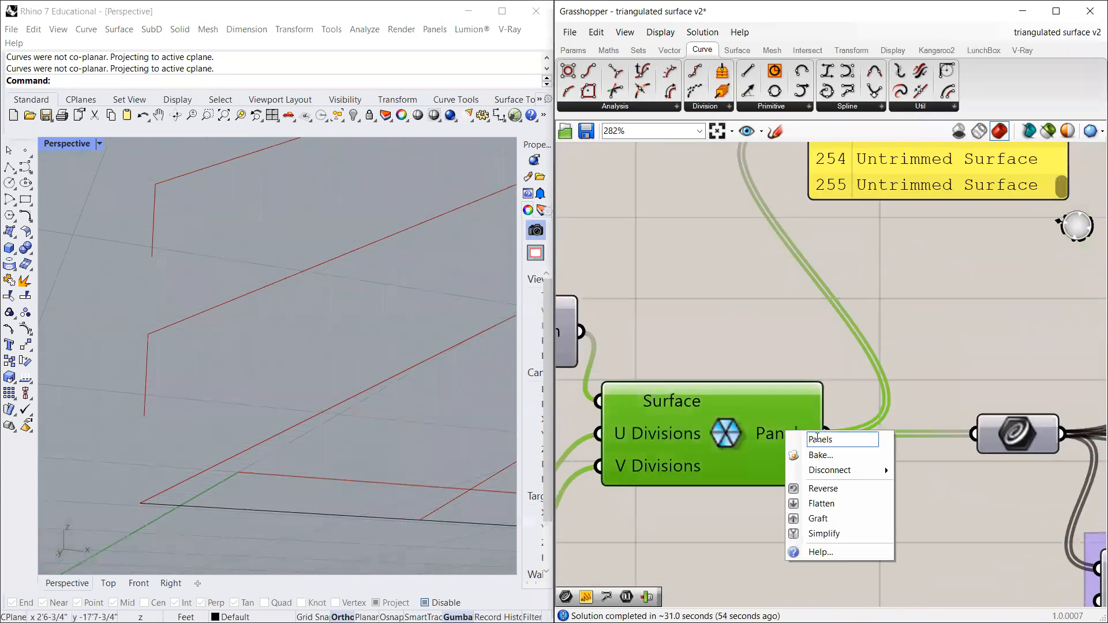
pyautogui.click(822, 519)
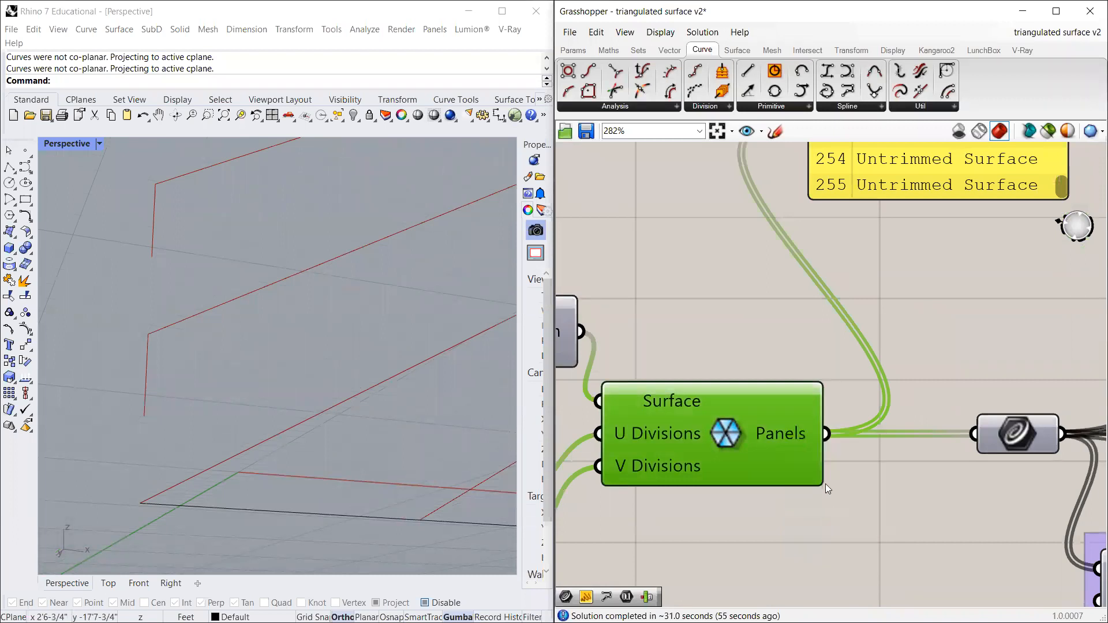
# Step: Select the single-output List Item to inspect its edges across the whole facade with the grafted data
pyautogui.scroll(-6, 688, 366)
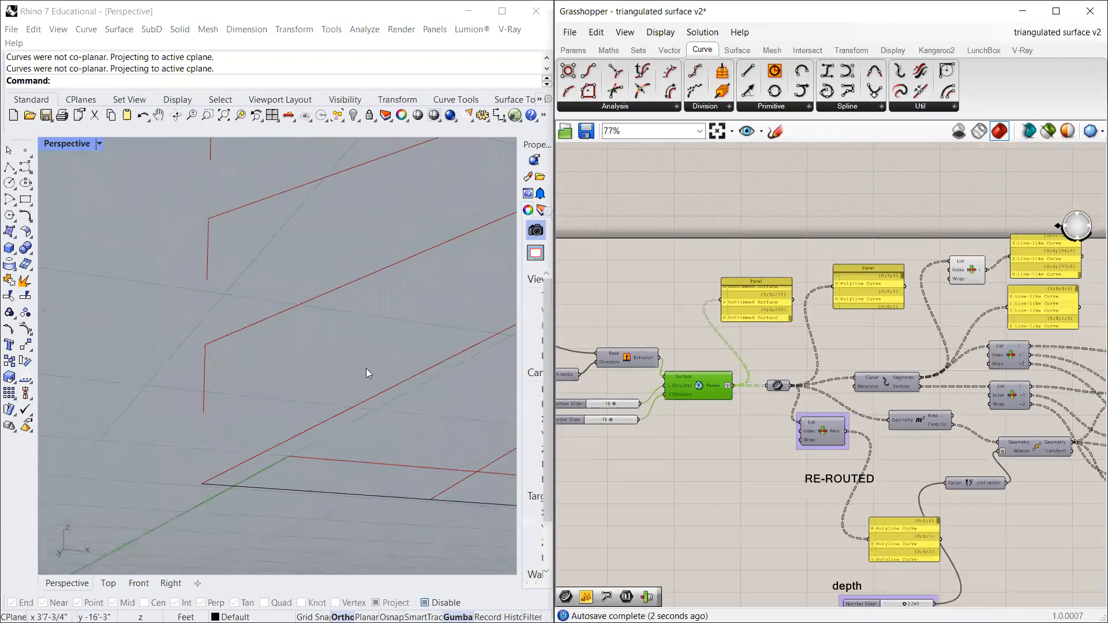
pyautogui.scroll(-4, 246, 396)
pyautogui.scroll(-6, 242, 409)
pyautogui.scroll(3, 936, 322)
pyautogui.click(732, 377)
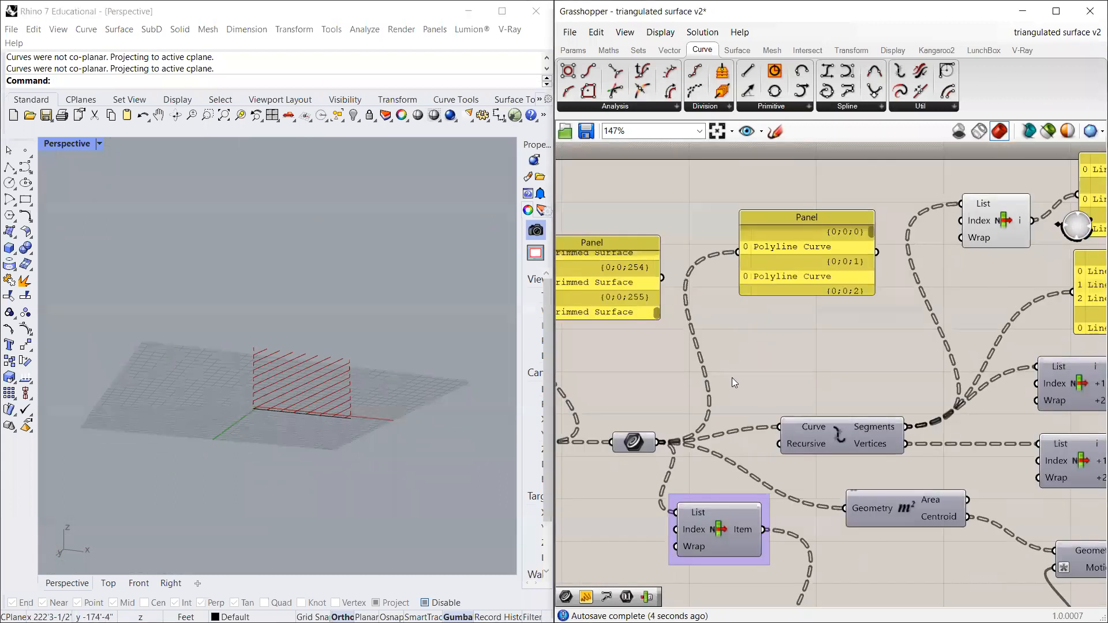
pyautogui.scroll(-3, 722, 386)
pyautogui.click(803, 411)
pyautogui.click(866, 303)
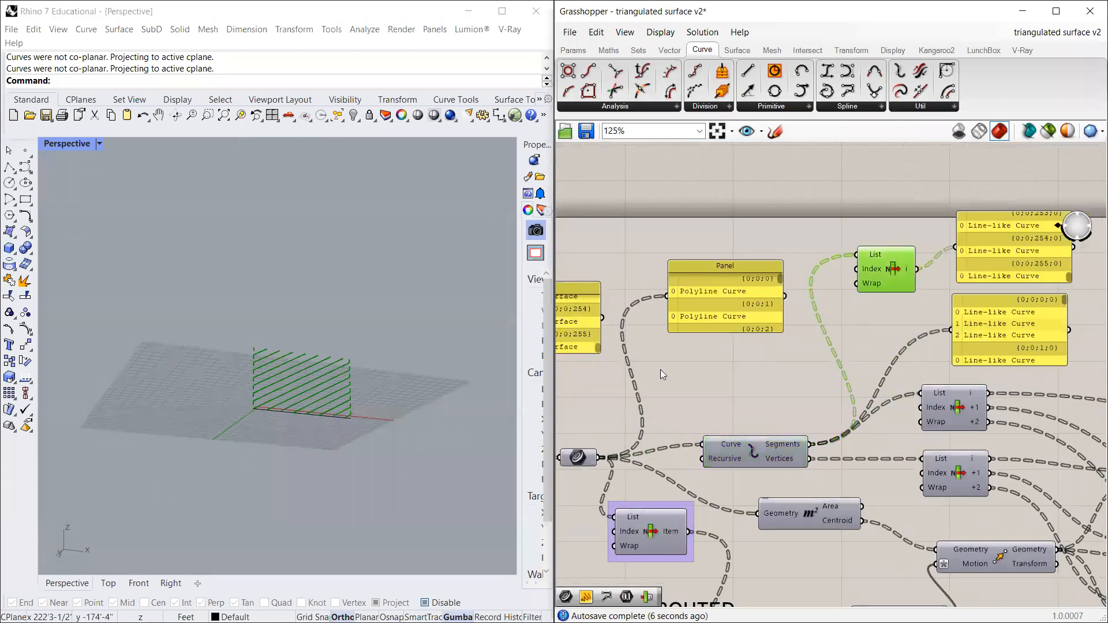
# Step: Compare the grafted data panels, scrolling the single-output List Item's panel to its first branches
pyautogui.scroll(5, 649, 424)
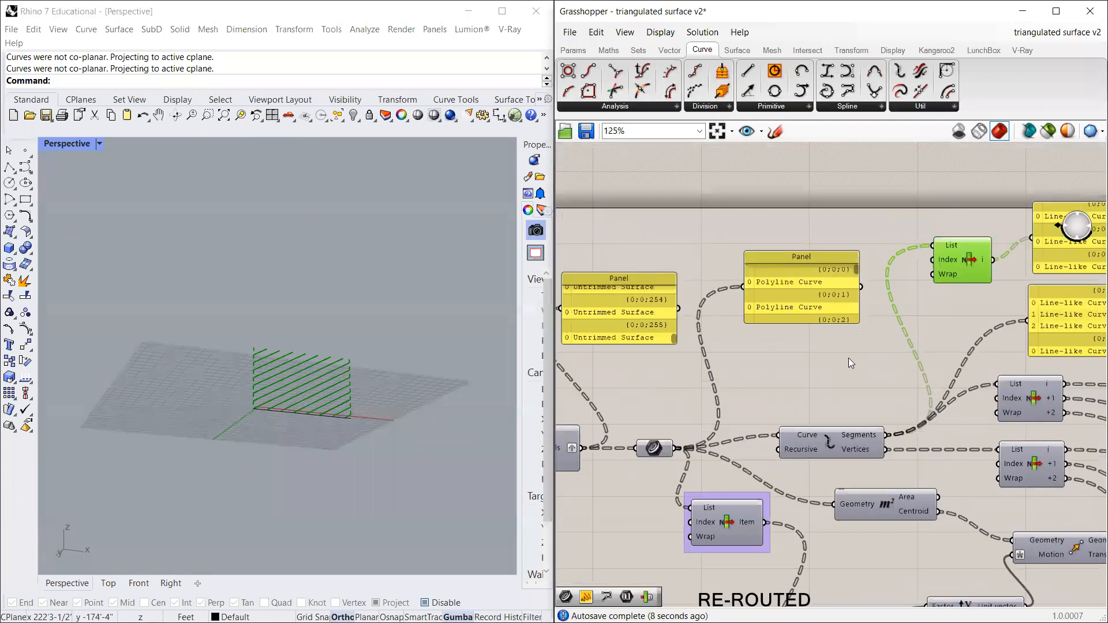
pyautogui.scroll(4, 978, 322)
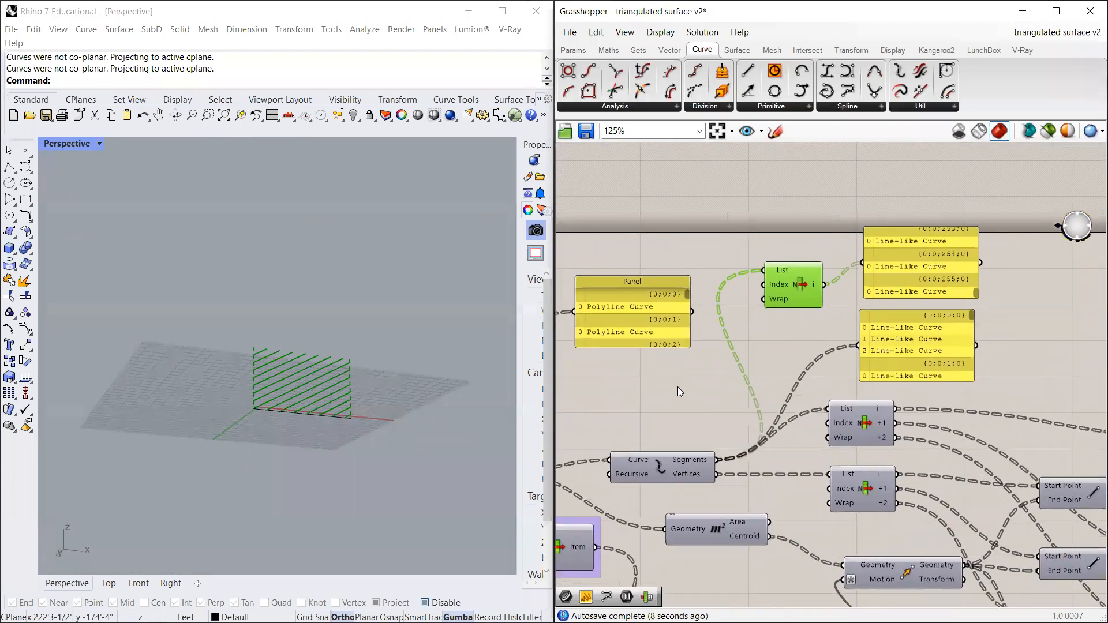
pyautogui.moveTo(977, 322); pyautogui.dragTo(976, 202)
pyautogui.scroll(10, 254, 367)
pyautogui.scroll(-8, 786, 302)
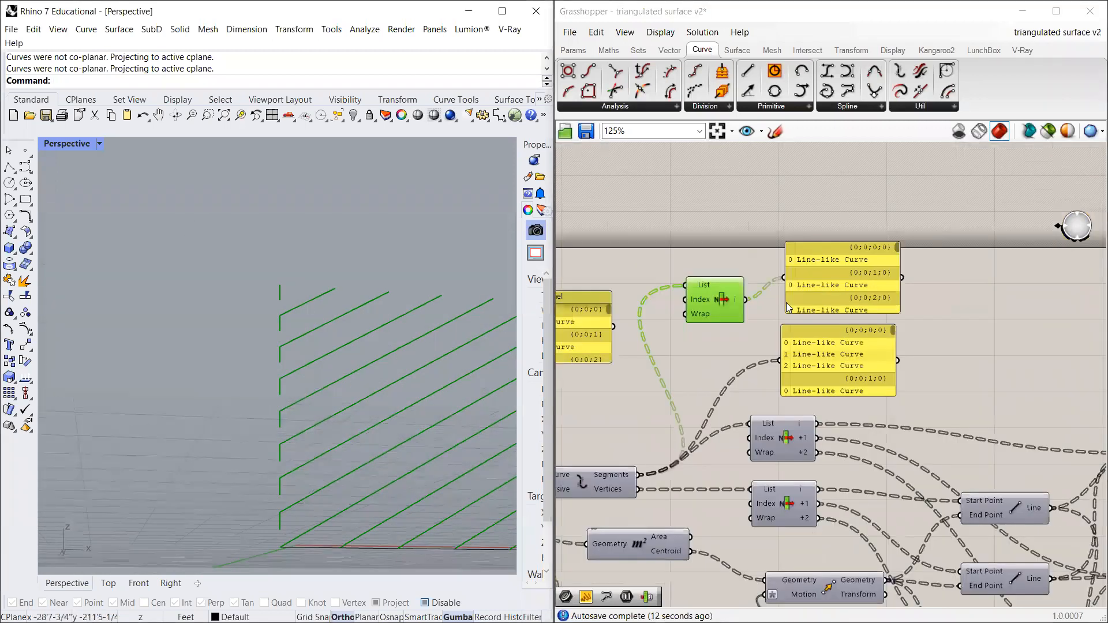
pyautogui.scroll(2, 594, 400)
pyautogui.scroll(-6, 594, 399)
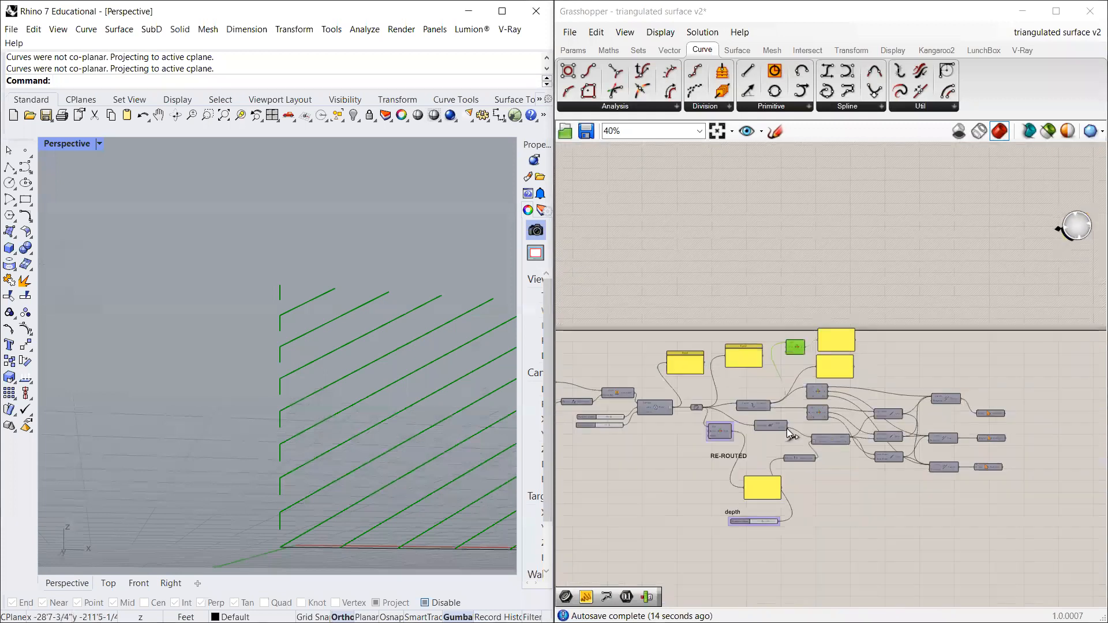
pyautogui.moveTo(934, 334); pyautogui.dragTo(606, 531)
pyautogui.scroll(5, 750, 397)
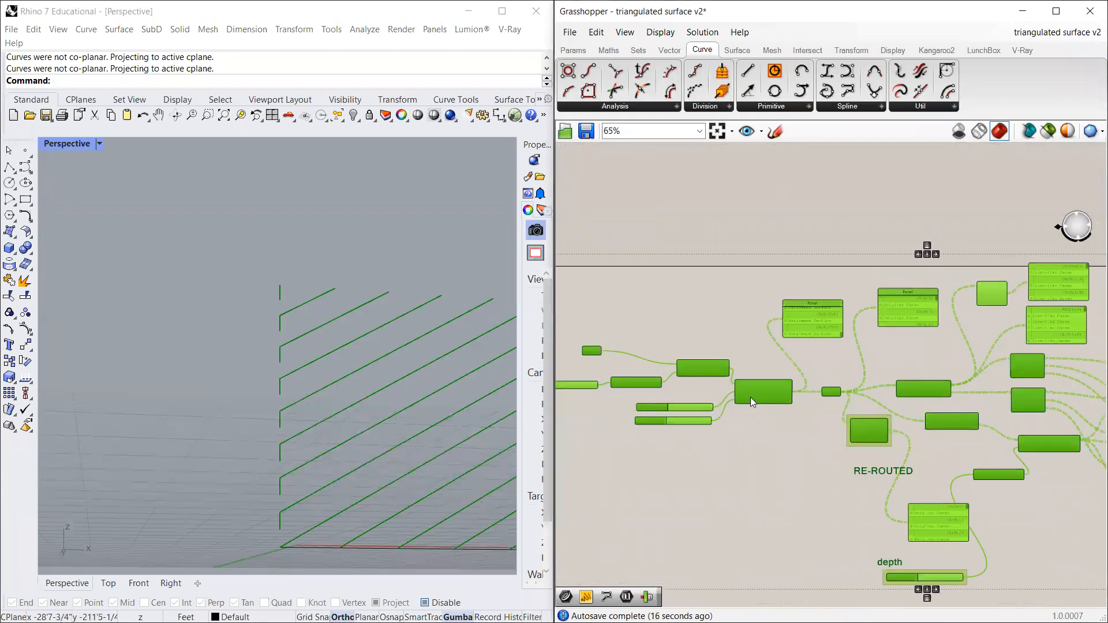
pyautogui.rightClick(752, 393)
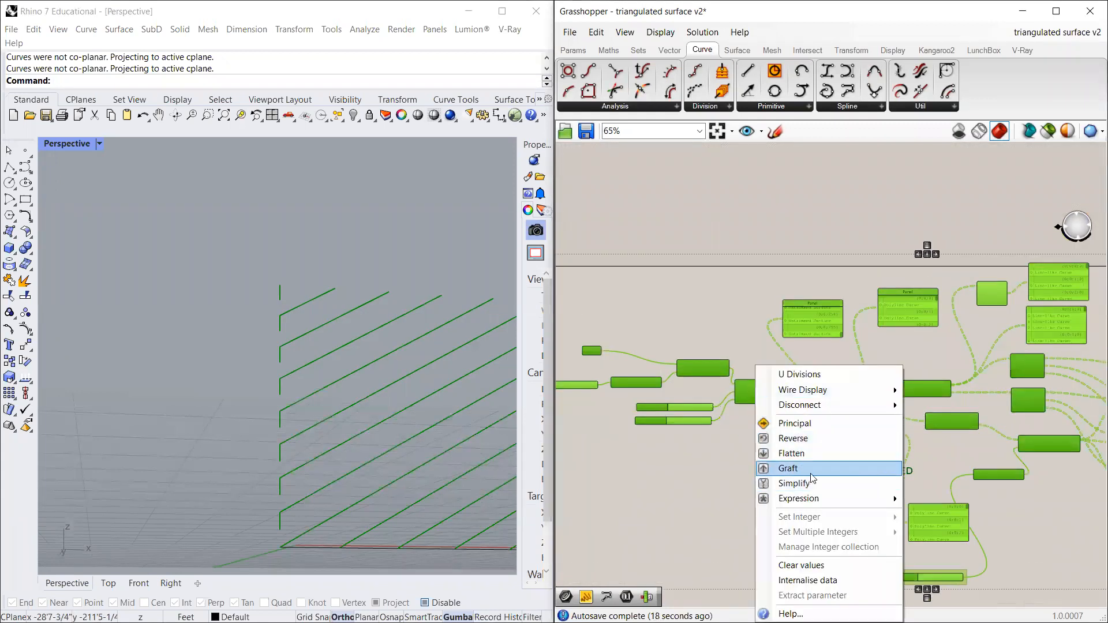
pyautogui.click(663, 297)
# Step: Turn on the preview of the three Boundary Surfaces components at the definition's end and inspect the triangulated facade
pyautogui.scroll(-3, 664, 296)
pyautogui.moveTo(1084, 405); pyautogui.dragTo(905, 382, button='right')
pyautogui.scroll(3, 818, 369)
pyautogui.moveTo(872, 241); pyautogui.dragTo(809, 388)
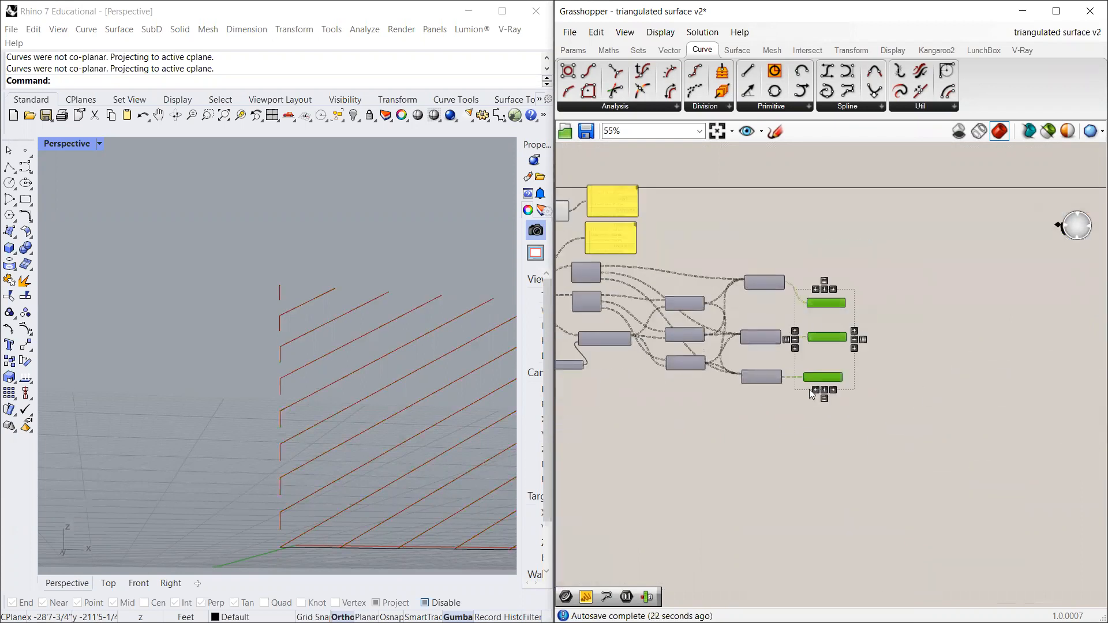
pyautogui.scroll(2, 819, 296)
pyautogui.middleClick(818, 306)
pyautogui.click(846, 278)
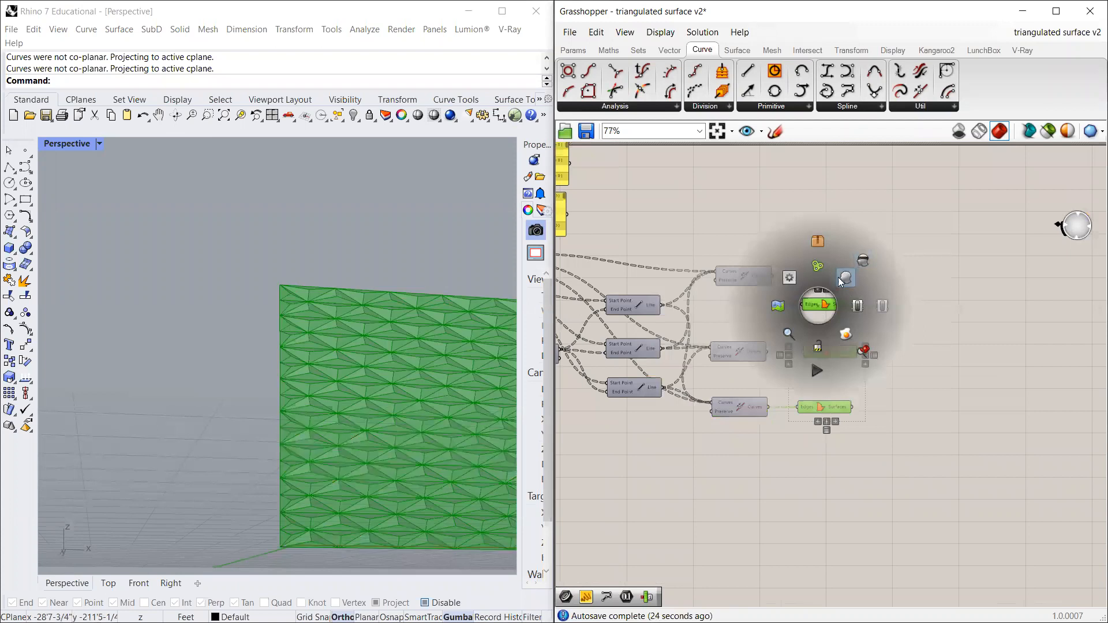
pyautogui.scroll(5, 332, 430)
pyautogui.moveTo(332, 432); pyautogui.dragTo(383, 493, button='right')
pyautogui.scroll(6, 196, 508)
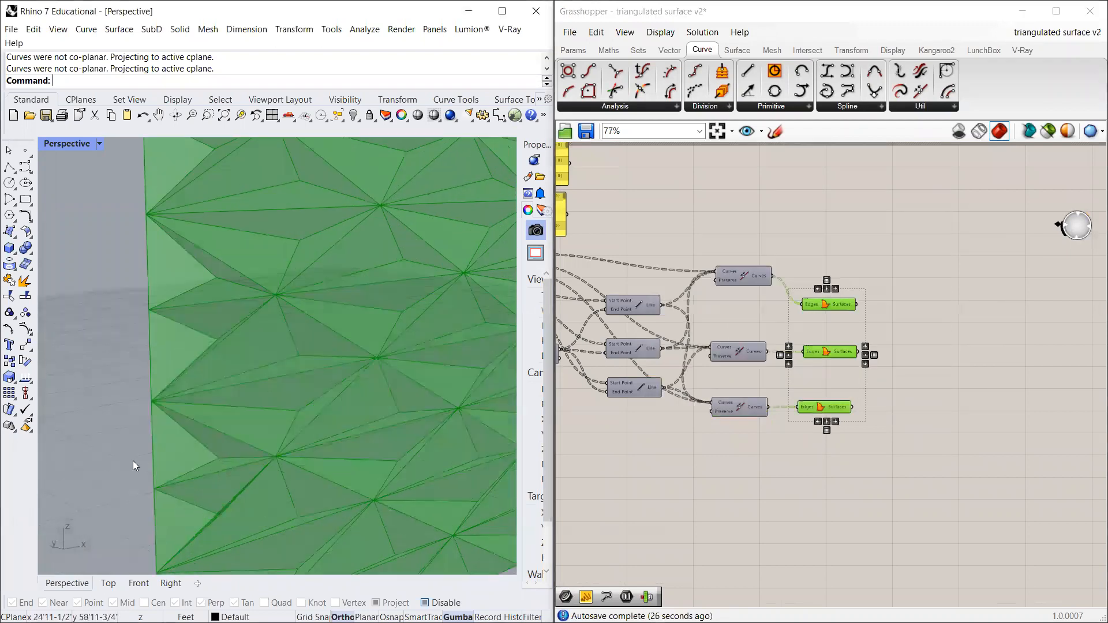
pyautogui.scroll(-5, 896, 320)
pyautogui.scroll(7, 713, 235)
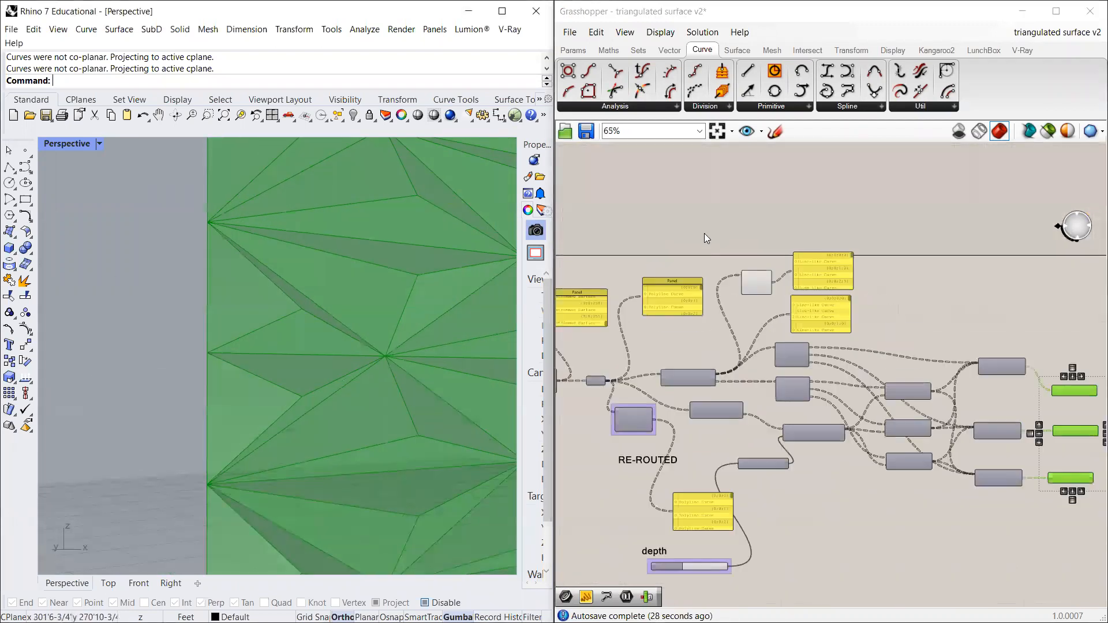
# Step: Select the single-output List Item to highlight its edges on the triangulated surfaces
pyautogui.click(878, 293)
pyautogui.scroll(-3, 284, 408)
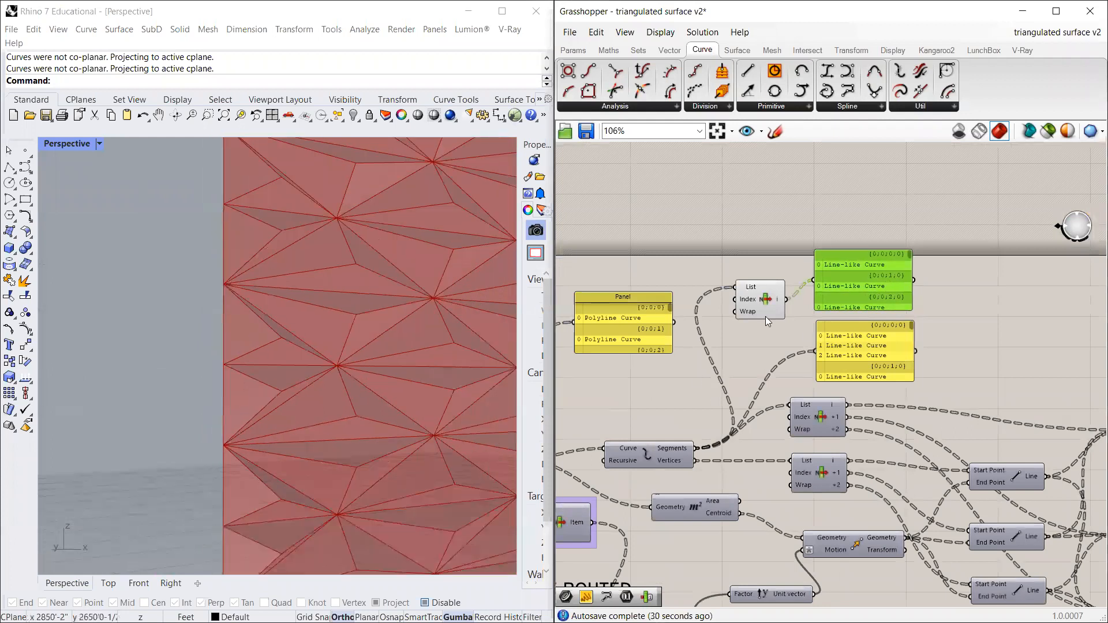
pyautogui.scroll(3, 762, 352)
pyautogui.click(770, 283)
pyautogui.scroll(3, 237, 501)
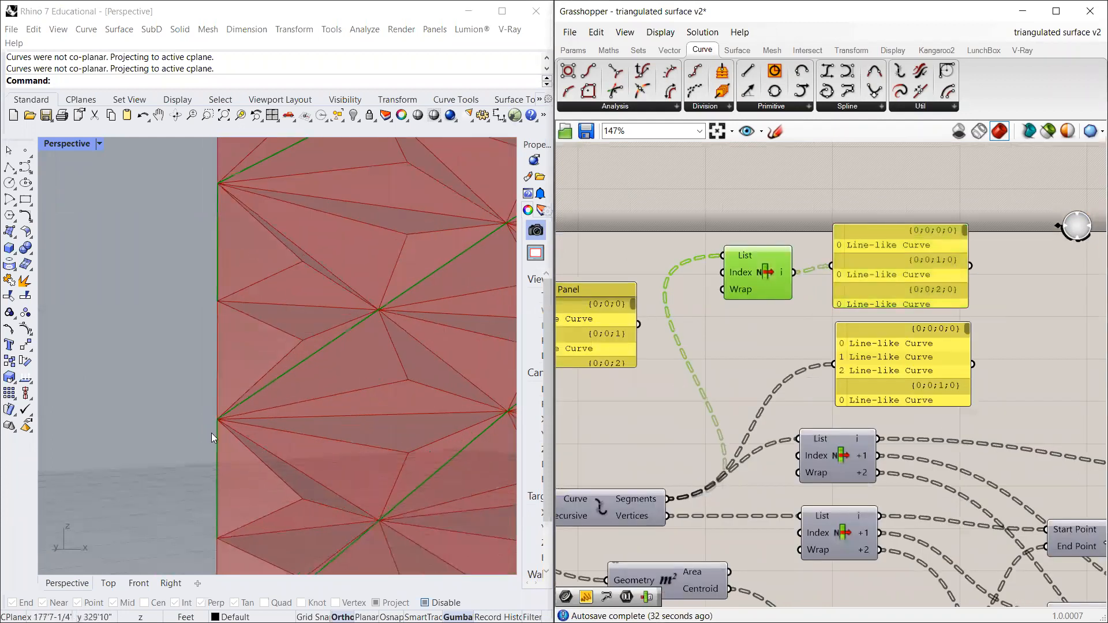
# Step: Examine the highlighted edges along the facade's vertical side and down to its lower corner
pyautogui.scroll(3, 219, 505)
pyautogui.scroll(-5, 220, 369)
pyautogui.scroll(5, 227, 468)
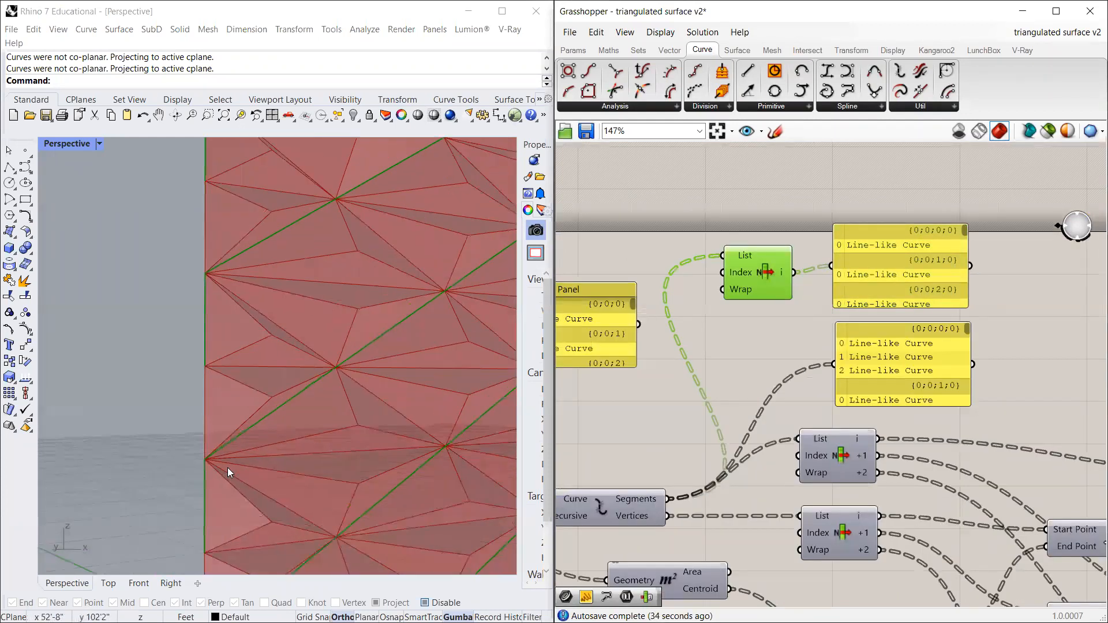
pyautogui.scroll(-5, 246, 343)
pyautogui.scroll(5, 261, 477)
pyautogui.scroll(2, 261, 477)
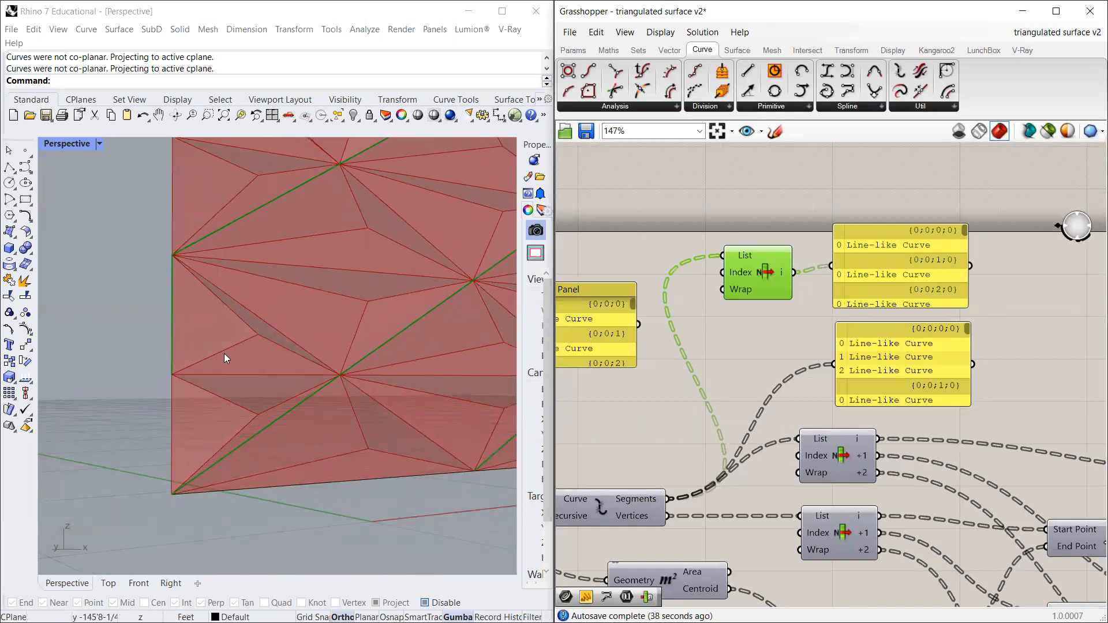
pyautogui.scroll(-5, 249, 363)
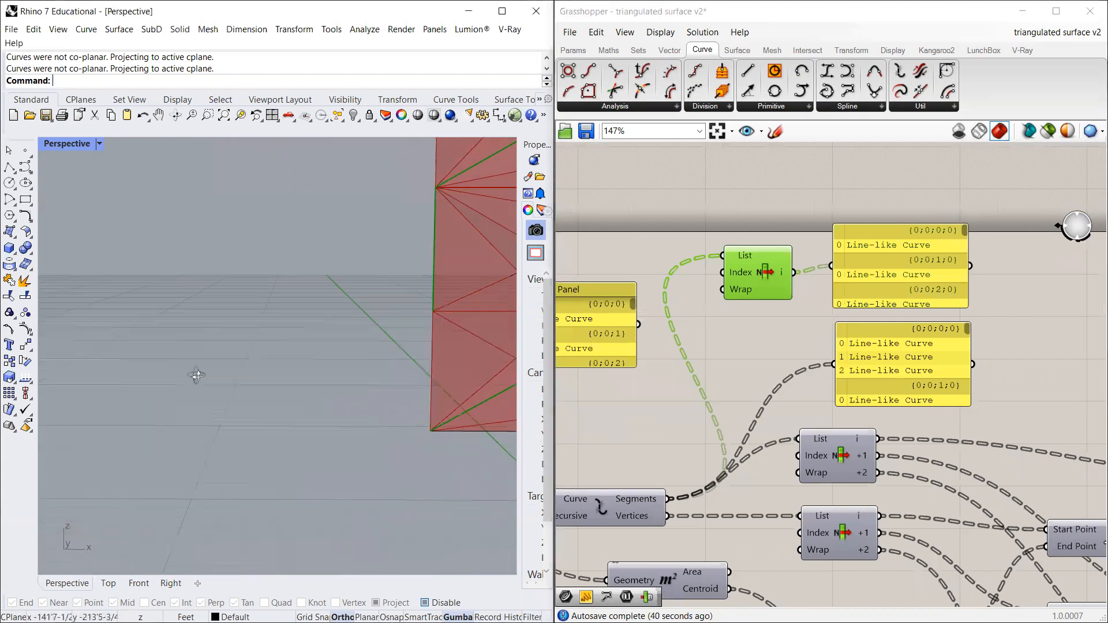
pyautogui.scroll(6, 285, 348)
pyautogui.scroll(-3, 282, 450)
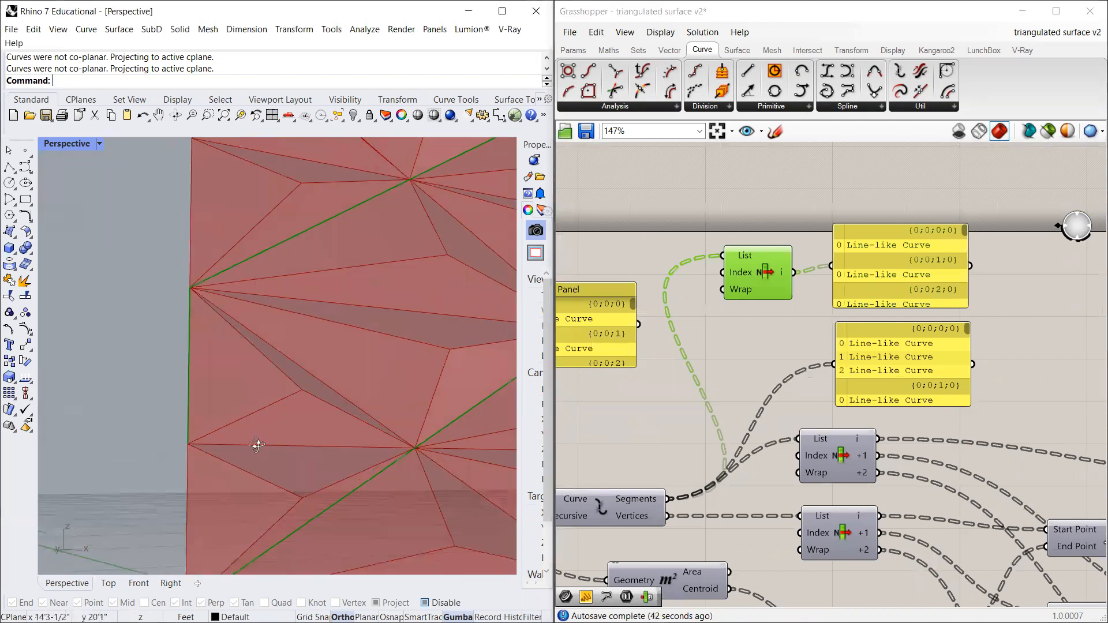
pyautogui.scroll(-1, 278, 477)
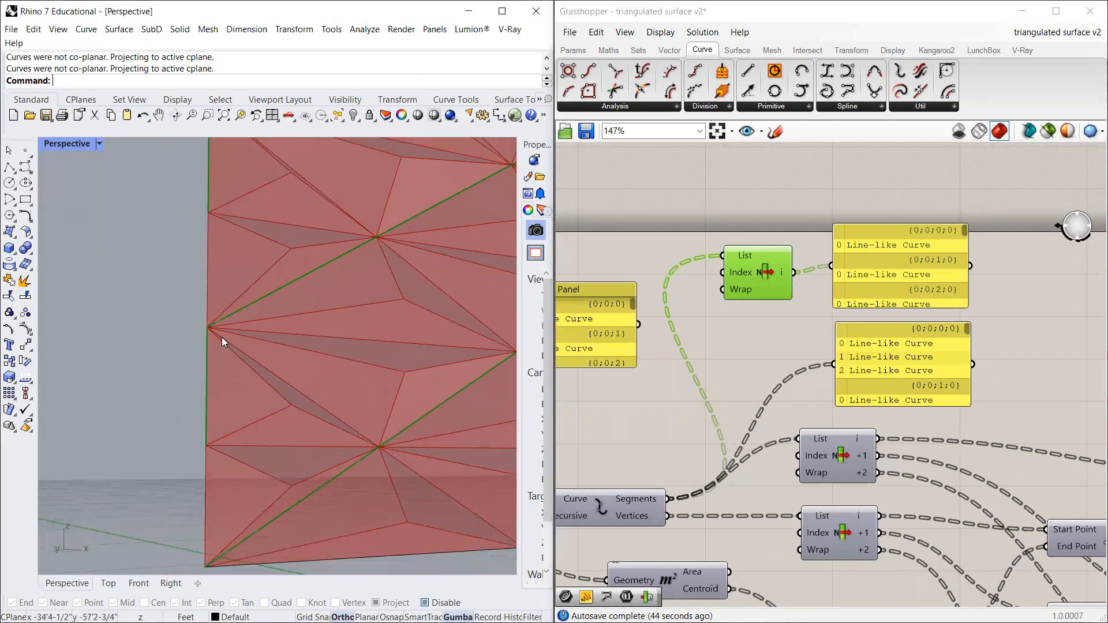
# Step: Reposition the single-output List Item and its output panel above the segments panel
pyautogui.moveTo(768, 289); pyautogui.dragTo(773, 313)
pyautogui.moveTo(867, 272); pyautogui.dragTo(880, 299)
pyautogui.scroll(-2, 244, 353)
pyautogui.moveTo(738, 308); pyautogui.dragTo(741, 287)
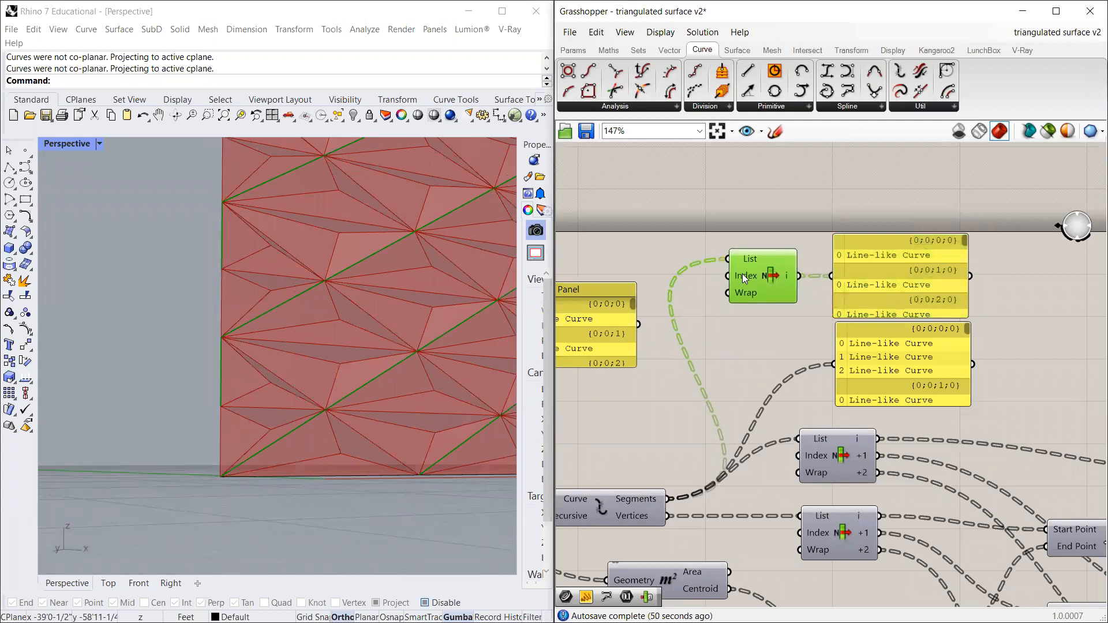
# Step: Select the single-output List Item together with its panel and inspect the edges near the facade's lower corner
pyautogui.moveTo(857, 196); pyautogui.dragTo(757, 285)
pyautogui.moveTo(757, 285)
pyautogui.mouseDown()
pyautogui.moveTo(760, 264)
pyautogui.moveTo(757, 280)
pyautogui.mouseUp()
pyautogui.scroll(-5, 240, 375)
pyautogui.scroll(5, 312, 373)
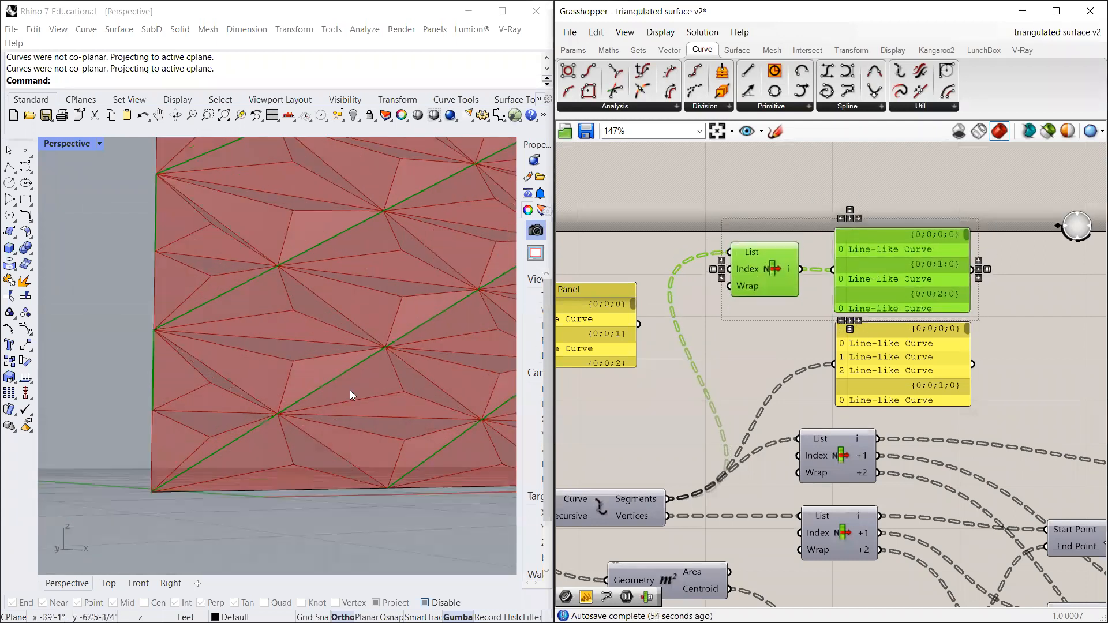
pyautogui.moveTo(350, 390); pyautogui.dragTo(415, 394, button='right')
pyautogui.scroll(-6, 893, 440)
pyautogui.scroll(6, 851, 465)
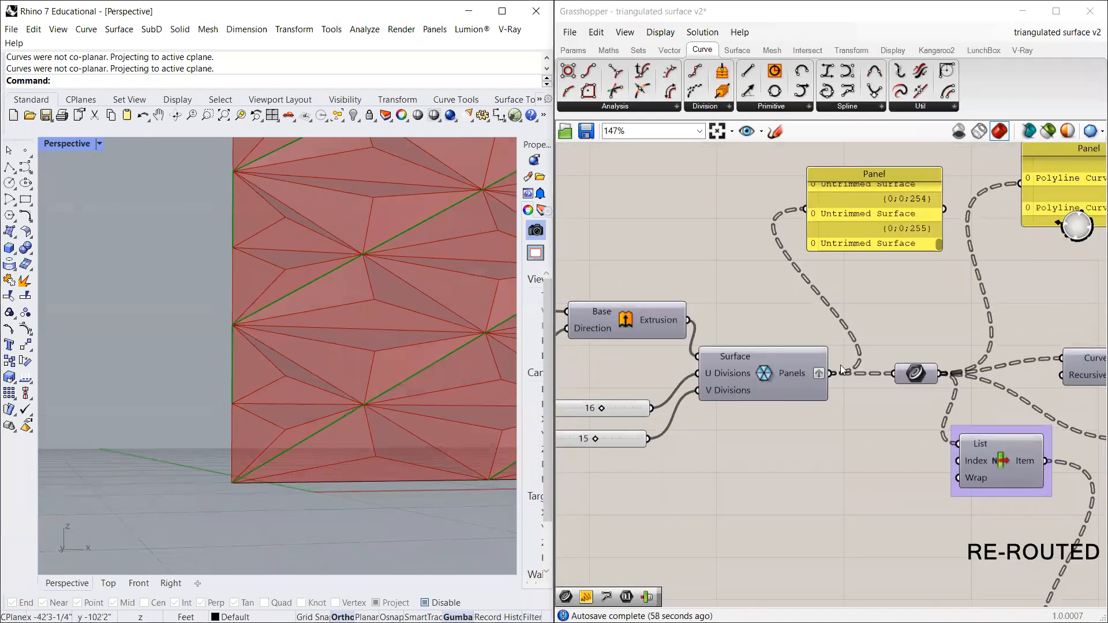
# Step: Shift the untrimmed surface panel slightly and set the slider for the facade's extrusion height to 50
pyautogui.moveTo(898, 218); pyautogui.dragTo(923, 234)
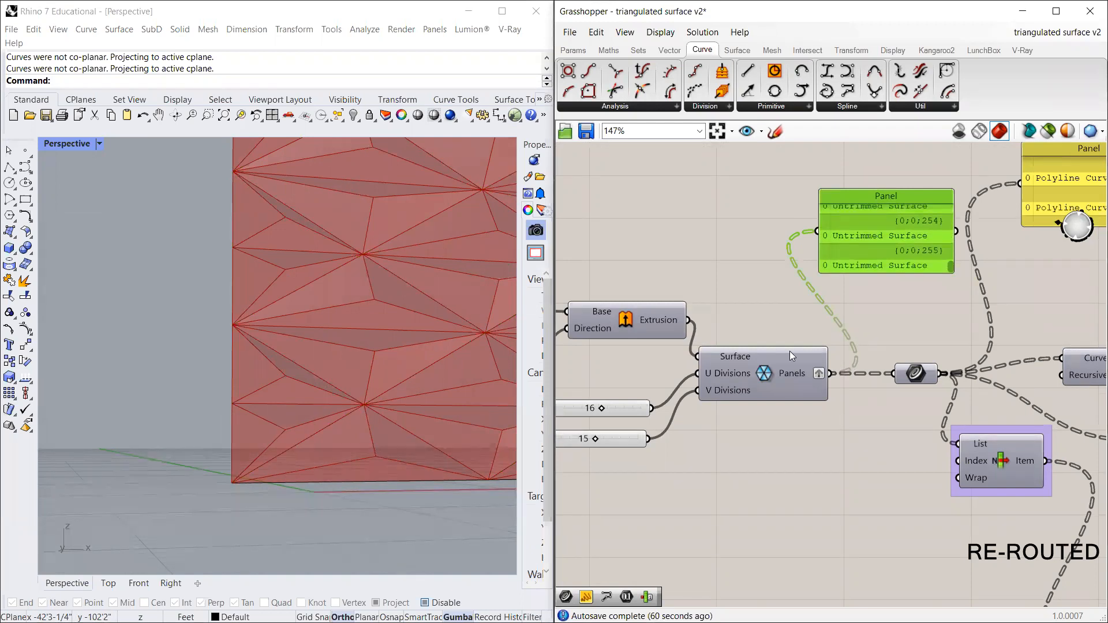
pyautogui.scroll(-5, 236, 342)
pyautogui.moveTo(350, 287); pyautogui.dragTo(341, 327, button='right')
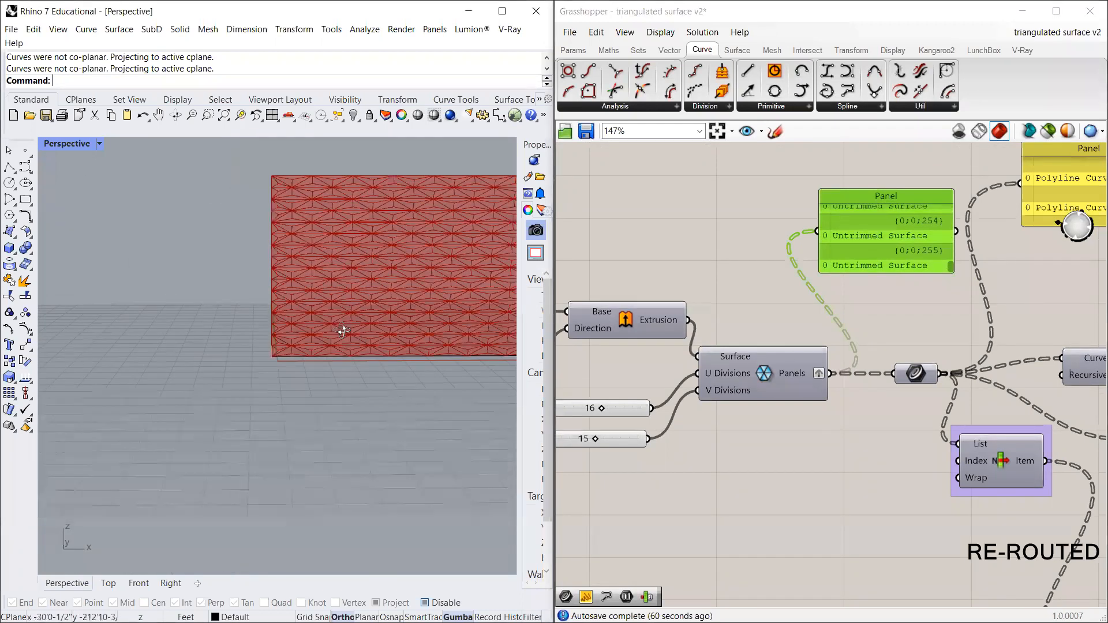
pyautogui.scroll(-4, 985, 433)
pyautogui.scroll(3, 789, 445)
pyautogui.scroll(5, 789, 444)
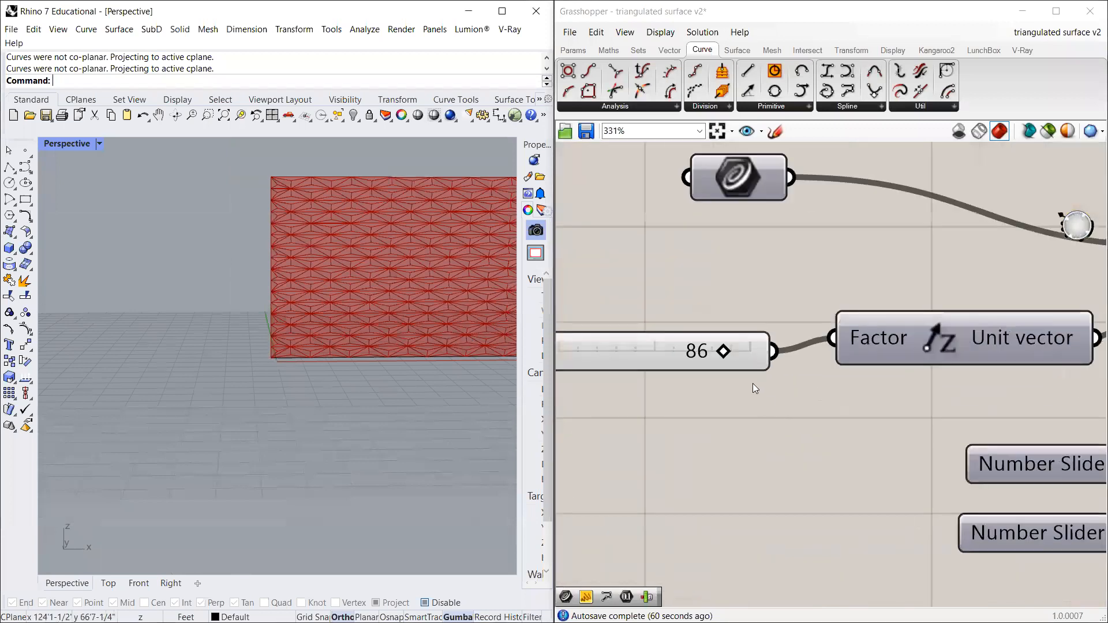
pyautogui.moveTo(711, 352); pyautogui.dragTo(646, 350)
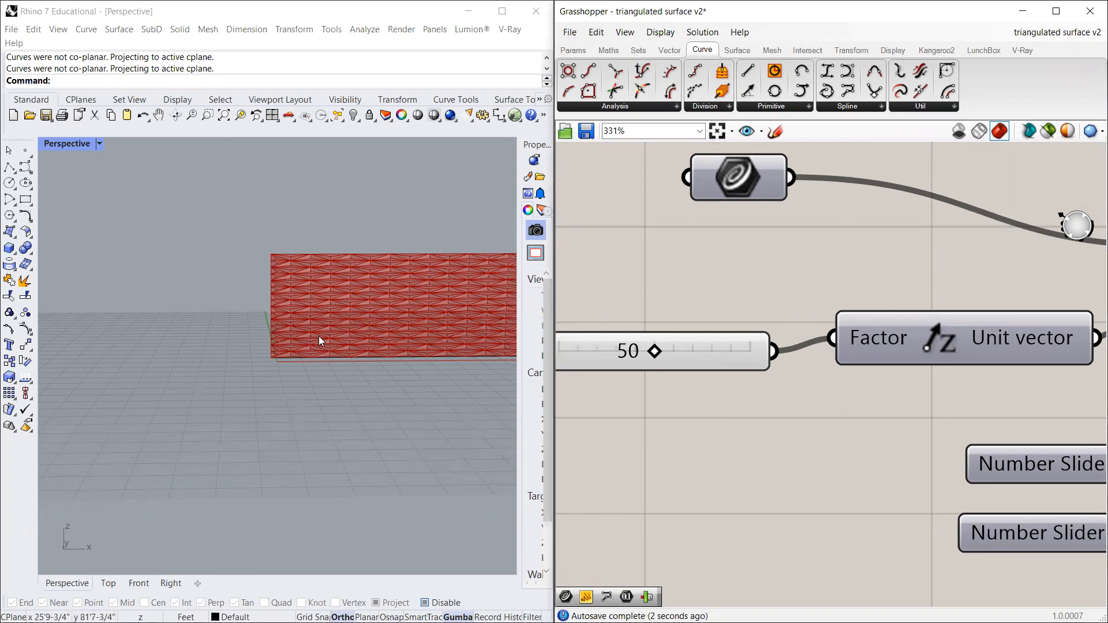
# Step: Set the facade panels' U divisions to 10 and V divisions to 23
pyautogui.scroll(-3, 923, 440)
pyautogui.scroll(2, 784, 408)
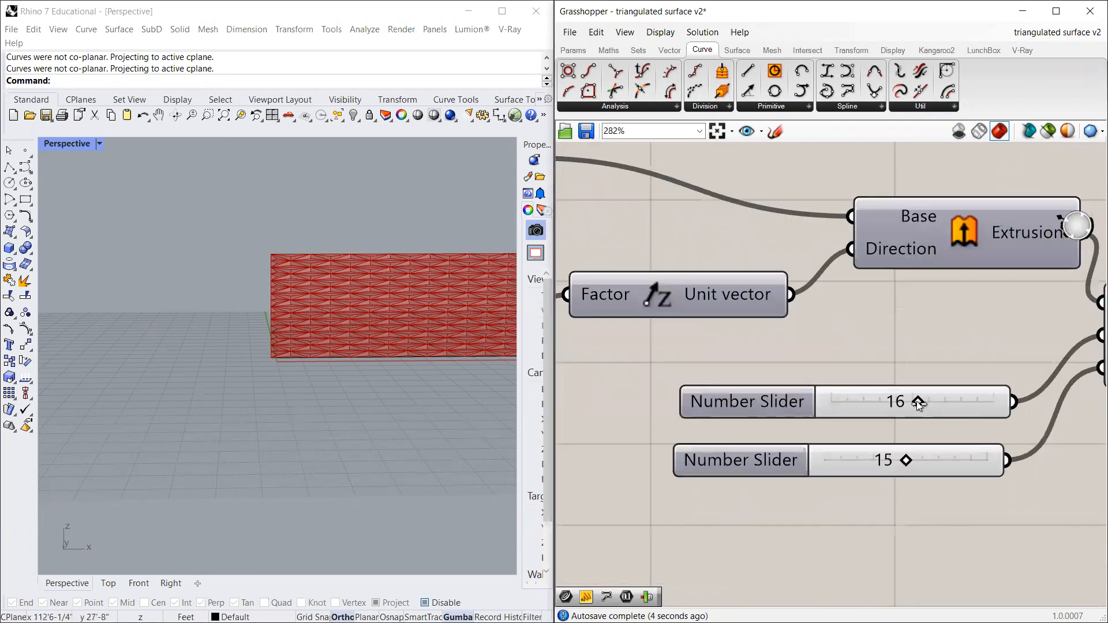
pyautogui.moveTo(890, 416); pyautogui.dragTo(868, 459)
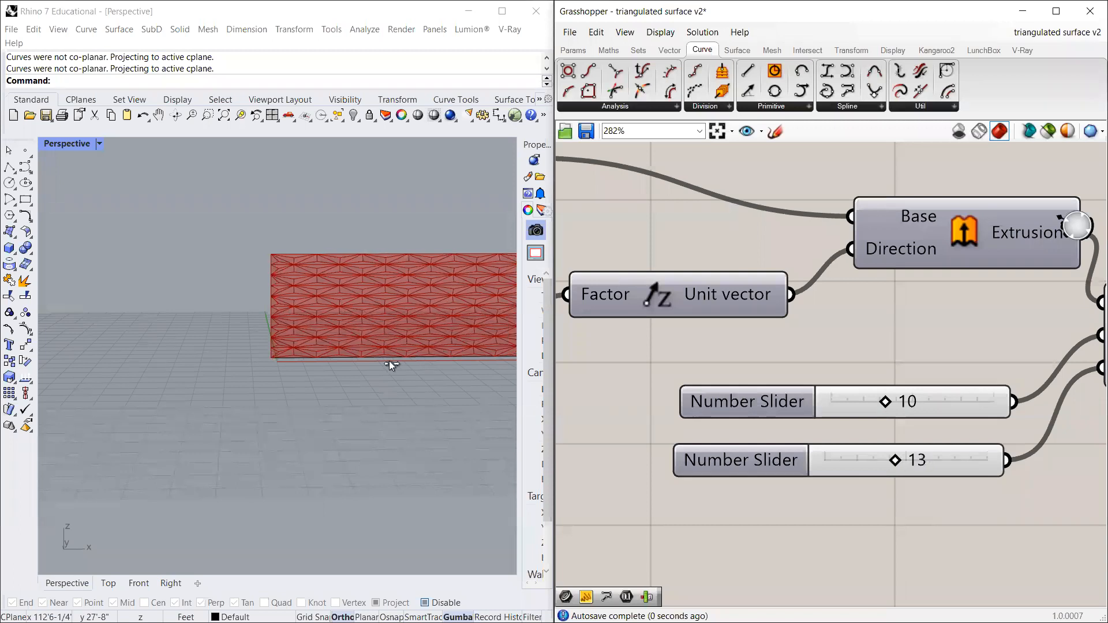
pyautogui.scroll(-2, 330, 322)
pyautogui.scroll(3, 866, 459)
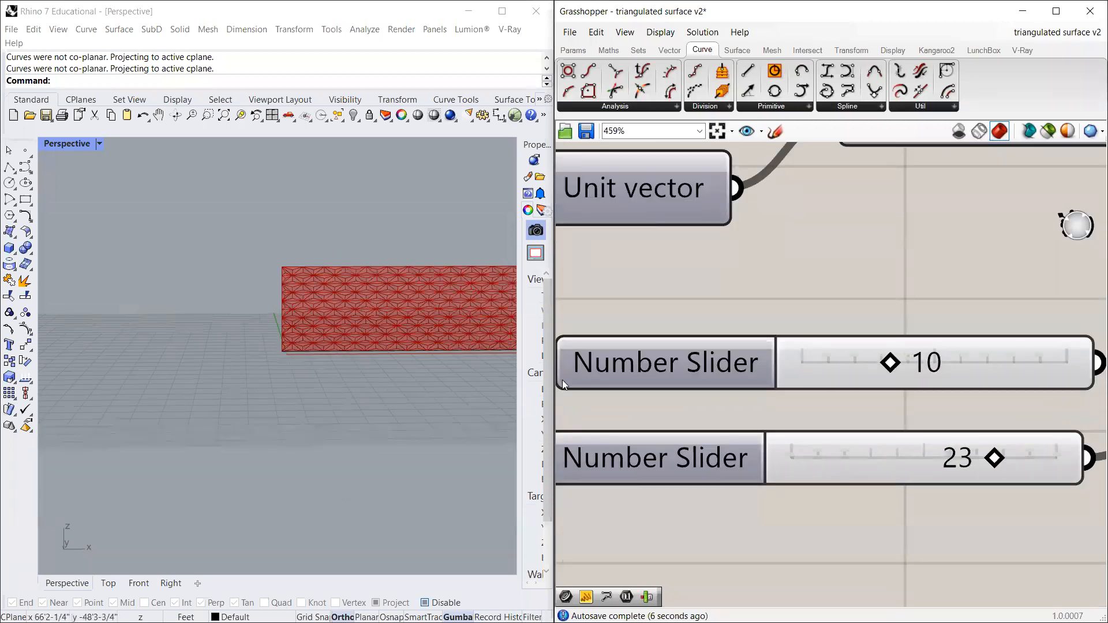
pyautogui.scroll(9, 320, 310)
pyautogui.scroll(-4, 318, 311)
pyautogui.scroll(-6, 713, 316)
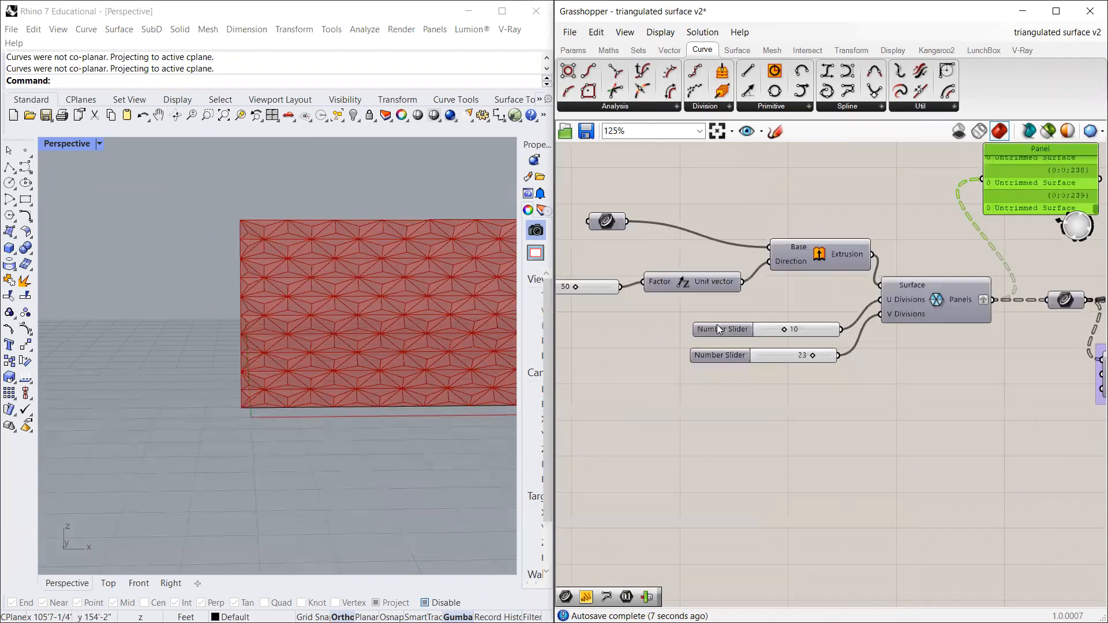
# Step: Vary the depth slider while checking the pyramids' protrusion on the facade, and leave the depth at 1.911
pyautogui.scroll(5, 948, 425)
pyautogui.moveTo(921, 416); pyautogui.dragTo(942, 416)
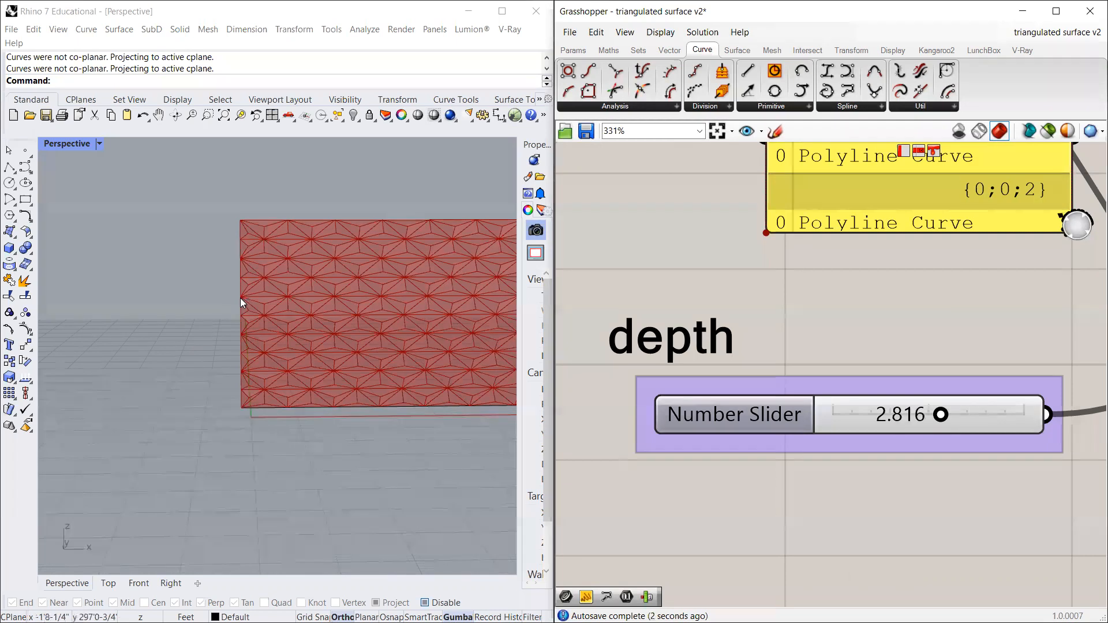
pyautogui.scroll(4, 240, 306)
pyautogui.moveTo(247, 298); pyautogui.dragTo(518, 381, button='right')
pyautogui.moveTo(941, 415); pyautogui.dragTo(985, 415)
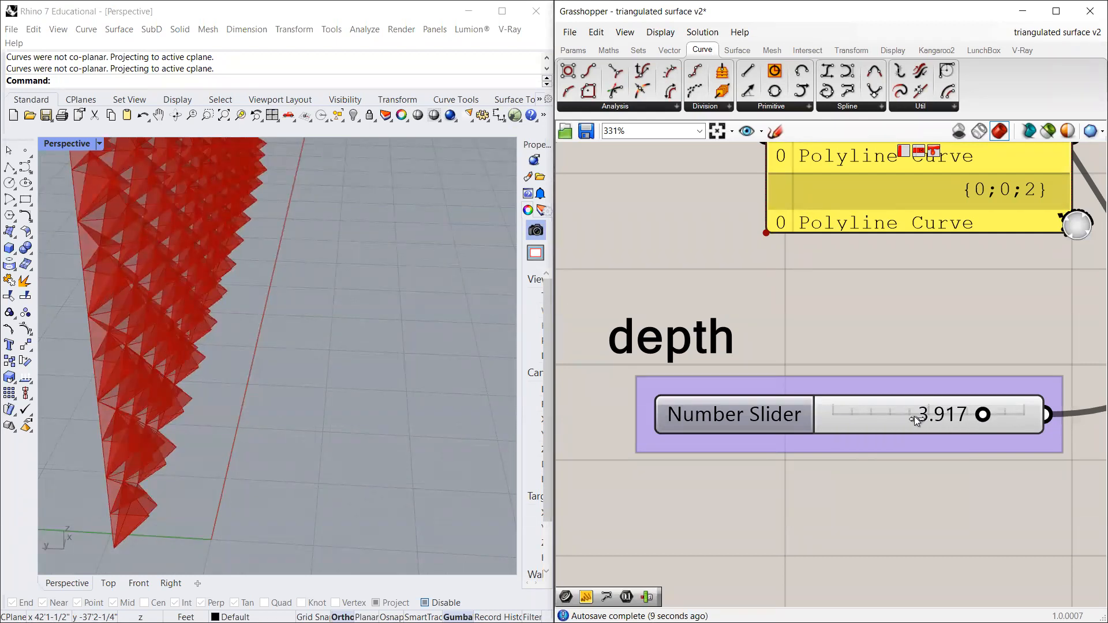
pyautogui.moveTo(225, 426); pyautogui.dragTo(71, 339, button='right')
pyautogui.scroll(-6, 71, 339)
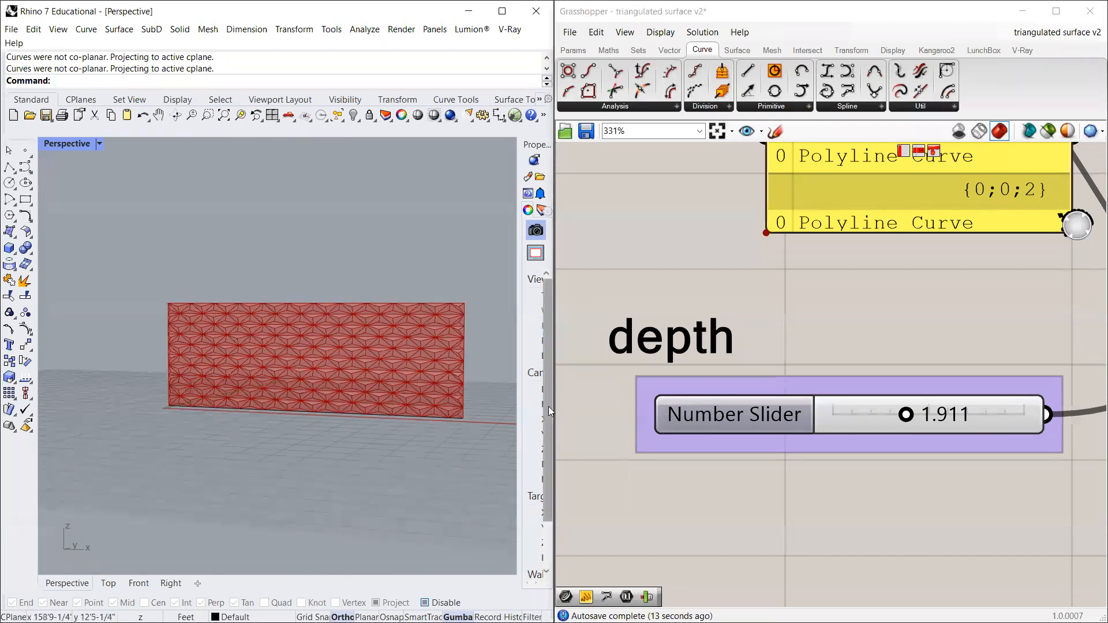
# Step: Bake the output of the three Edge Surfaces components to Layer 01
pyautogui.scroll(-9, 251, 337)
pyautogui.scroll(10, 260, 341)
pyautogui.scroll(-8, 733, 370)
pyautogui.scroll(6, 864, 322)
pyautogui.moveTo(929, 216); pyautogui.dragTo(869, 467)
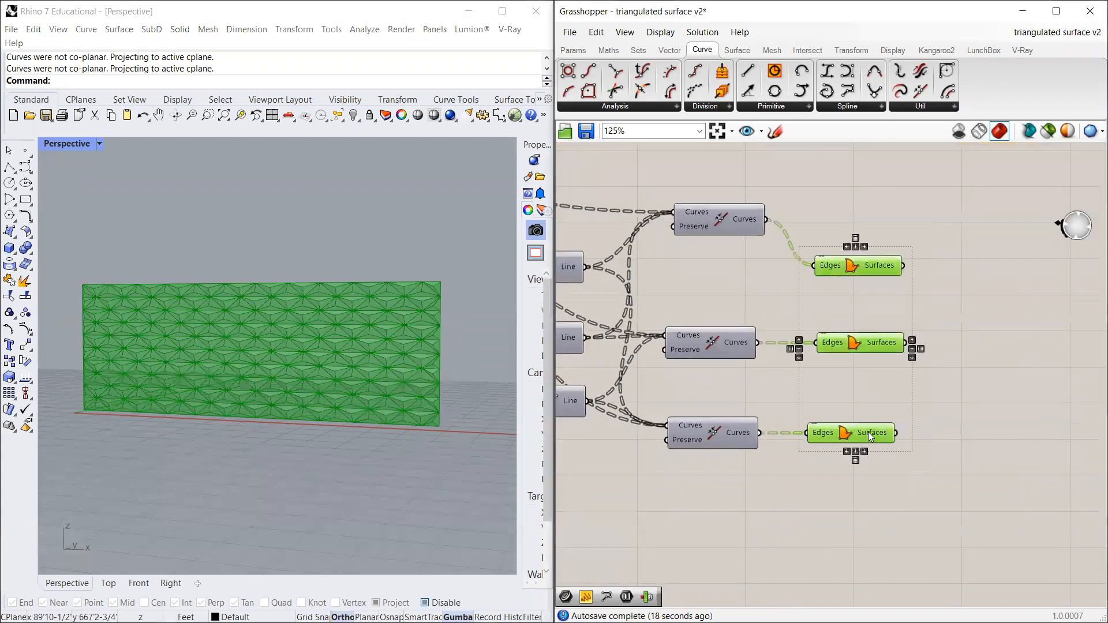
pyautogui.rightClick(869, 434)
pyautogui.click(905, 457)
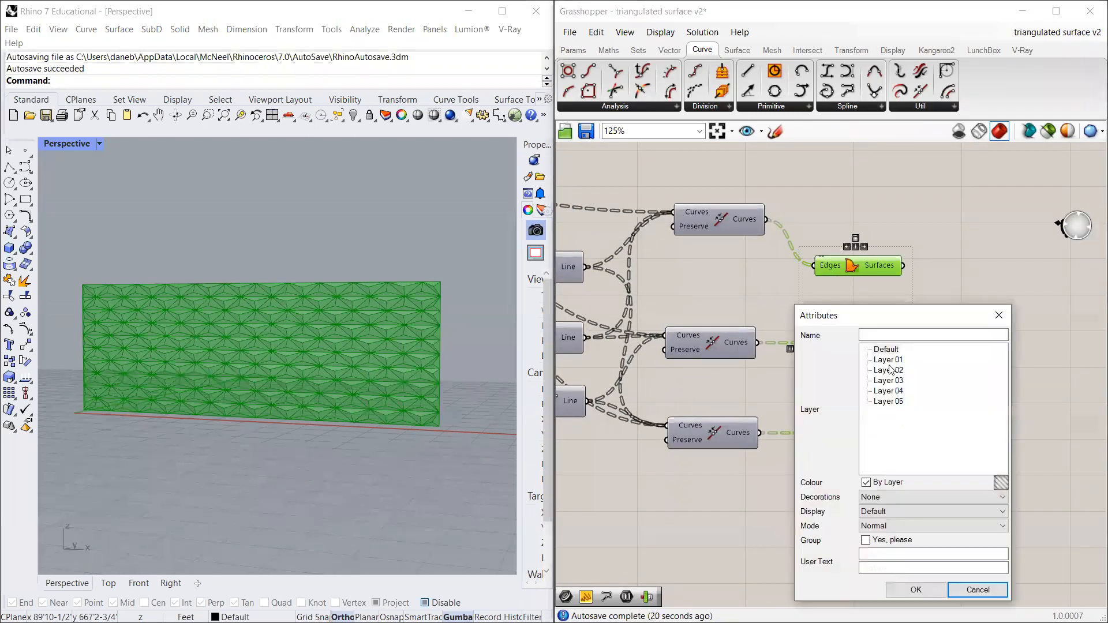
pyautogui.click(914, 588)
# Step: Select the baked surfaces across the facade and examine their separate triangles close up
pyautogui.scroll(-3, 311, 232)
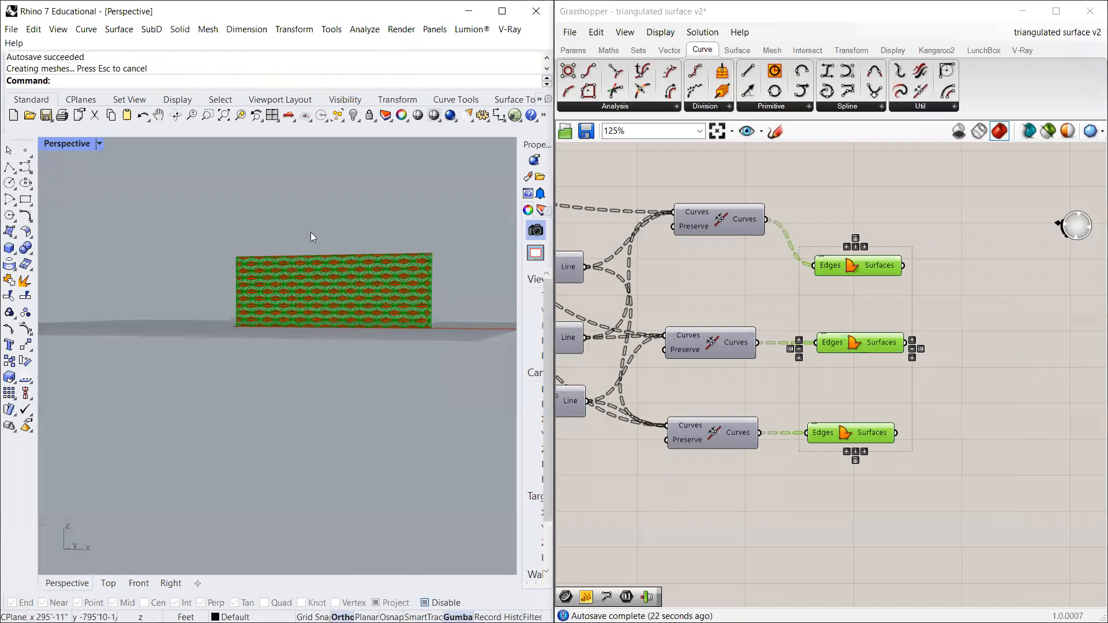
pyautogui.moveTo(195, 209); pyautogui.dragTo(454, 298)
pyautogui.scroll(7, 459, 254)
pyautogui.click(458, 257)
pyautogui.moveTo(459, 259); pyautogui.dragTo(62, 245, button='right')
pyautogui.moveTo(75, 206); pyautogui.dragTo(405, 414)
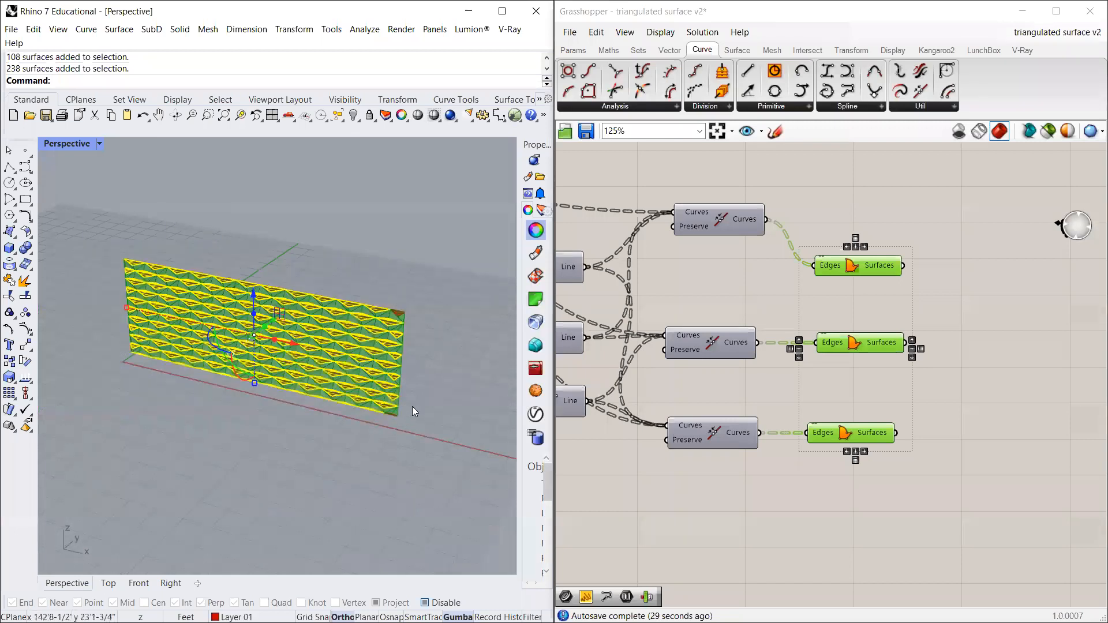
pyautogui.click(434, 306)
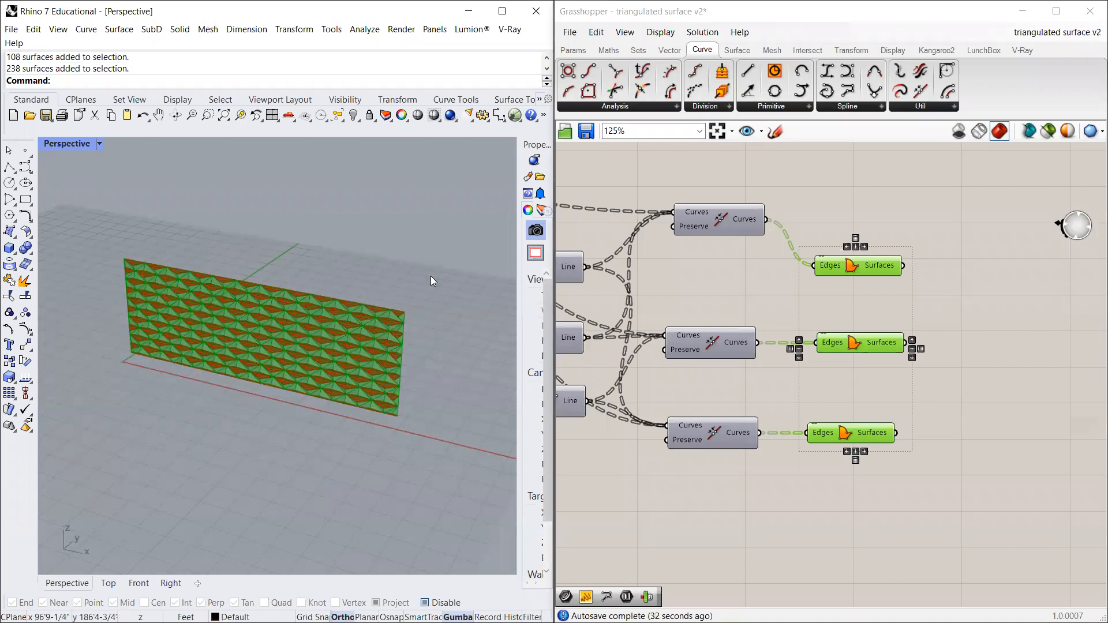
pyautogui.moveTo(94, 216); pyautogui.dragTo(433, 430)
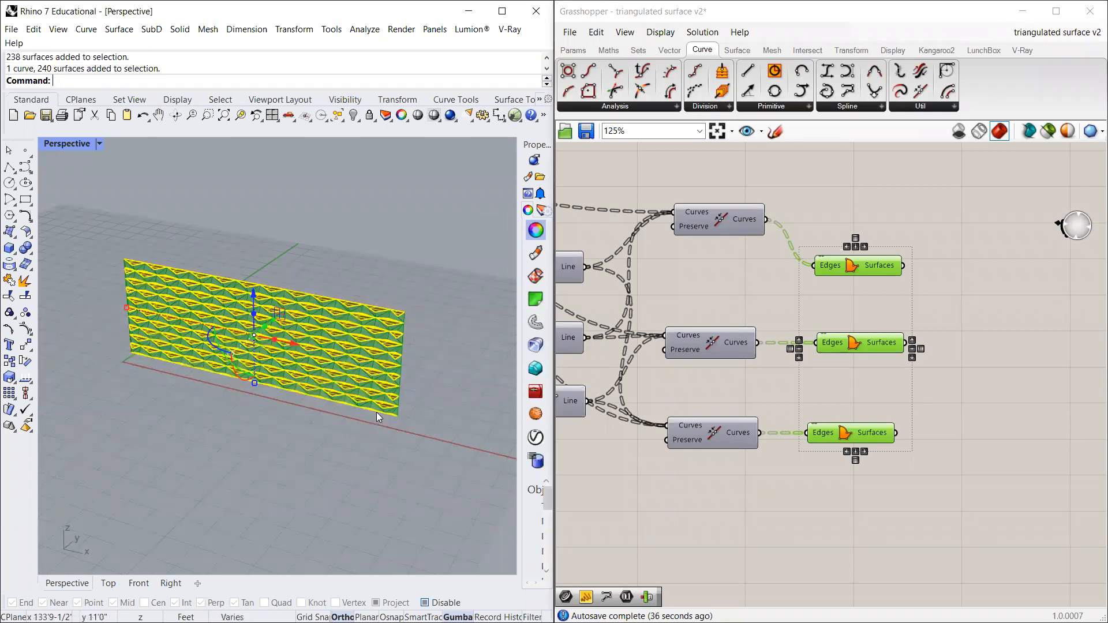
pyautogui.scroll(8, 377, 413)
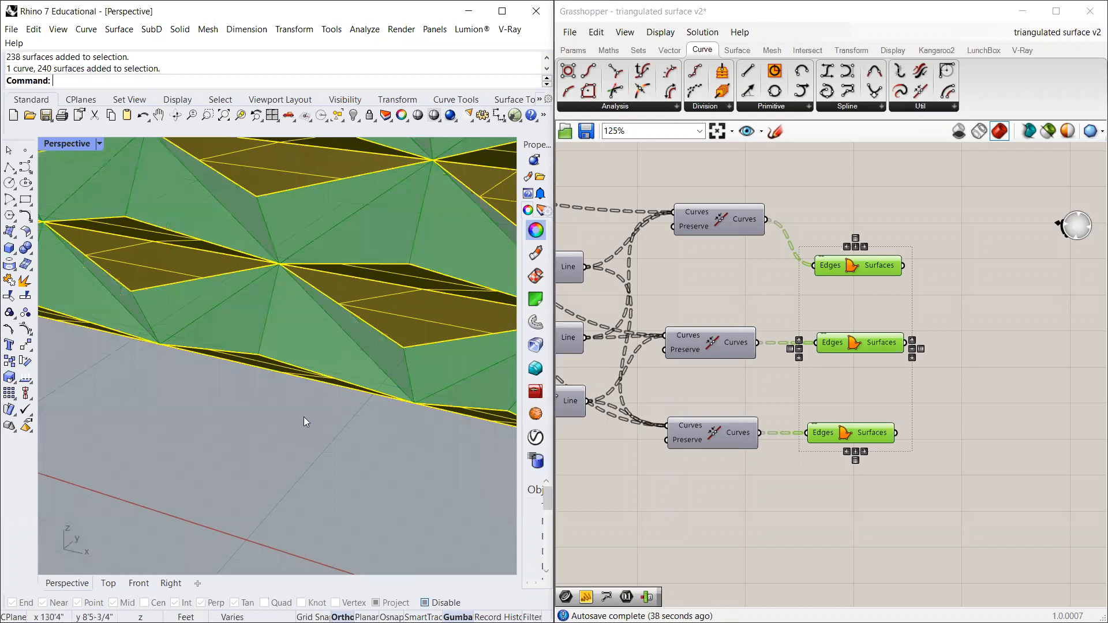
pyautogui.scroll(-10, 303, 417)
# Step: Try moving the selected baked surfaces off the facade along the X axis, and undo the moves
pyautogui.moveTo(285, 344); pyautogui.dragTo(160, 329)
pyautogui.hotkey('ctrl', 'z')
pyautogui.click(133, 263)
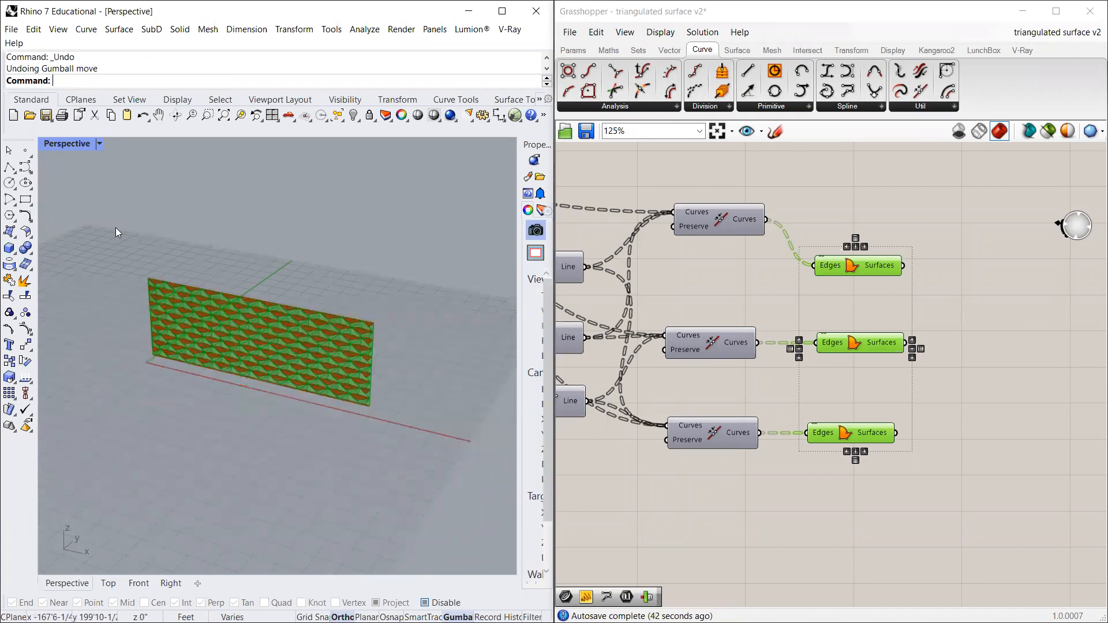
pyautogui.moveTo(92, 217); pyautogui.dragTo(346, 433)
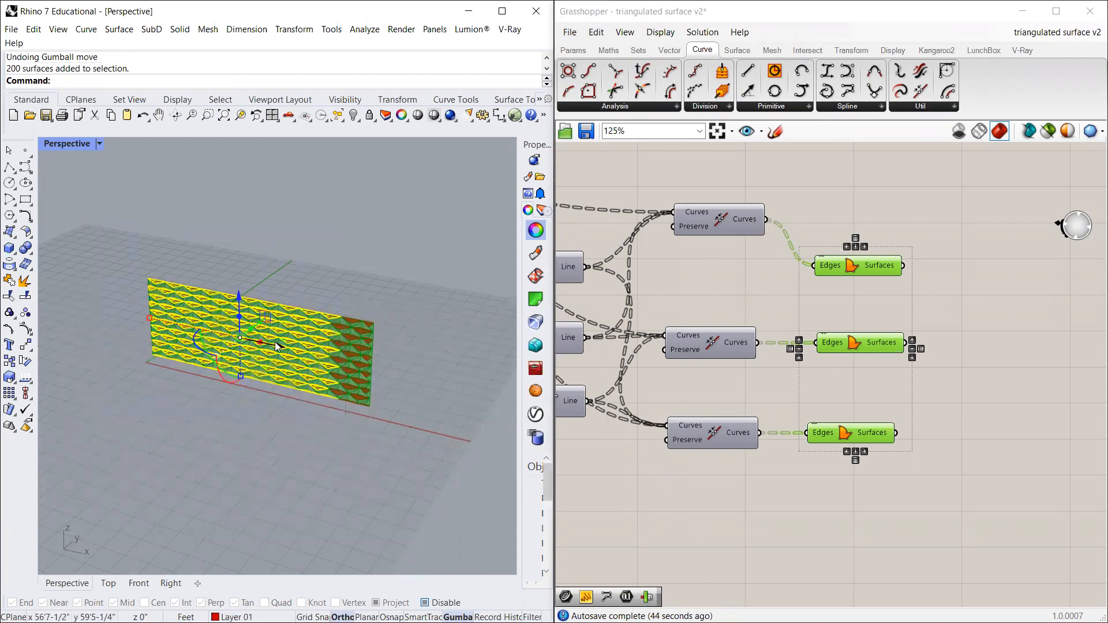
pyautogui.scroll(-3, 282, 347)
pyautogui.press('alt')
pyautogui.moveTo(290, 351); pyautogui.dragTo(201, 267)
pyautogui.click(201, 267)
pyautogui.scroll(8, 86, 278)
pyautogui.scroll(-3, 103, 304)
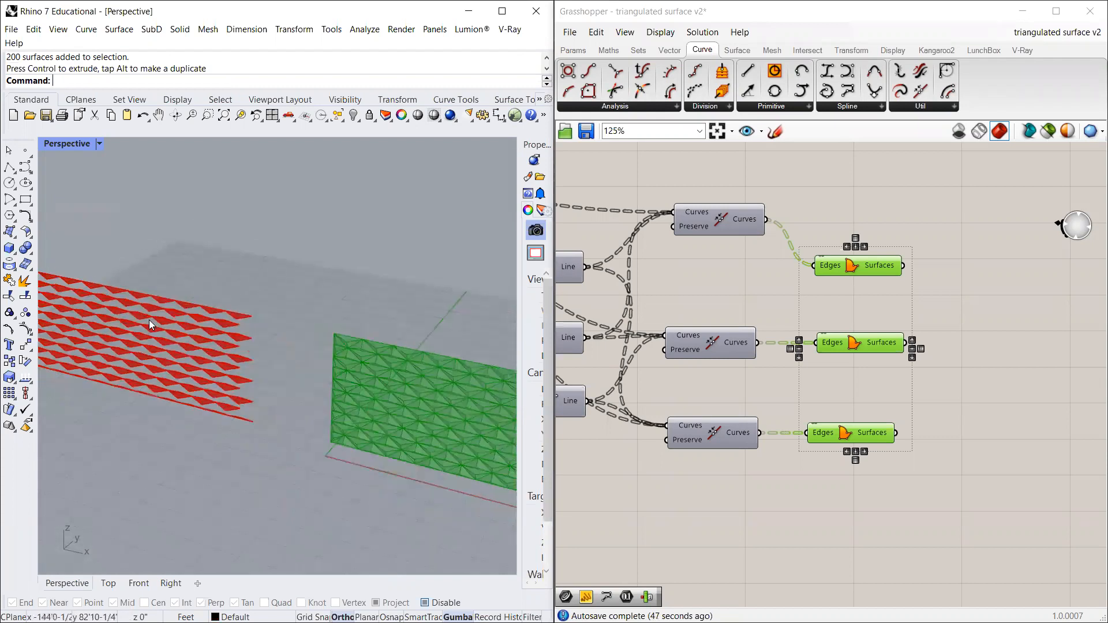
pyautogui.hotkey('ctrl', 'z')
# Step: Deselect the Edge Surfaces components and undo the bake of their surfaces
pyautogui.click(943, 334)
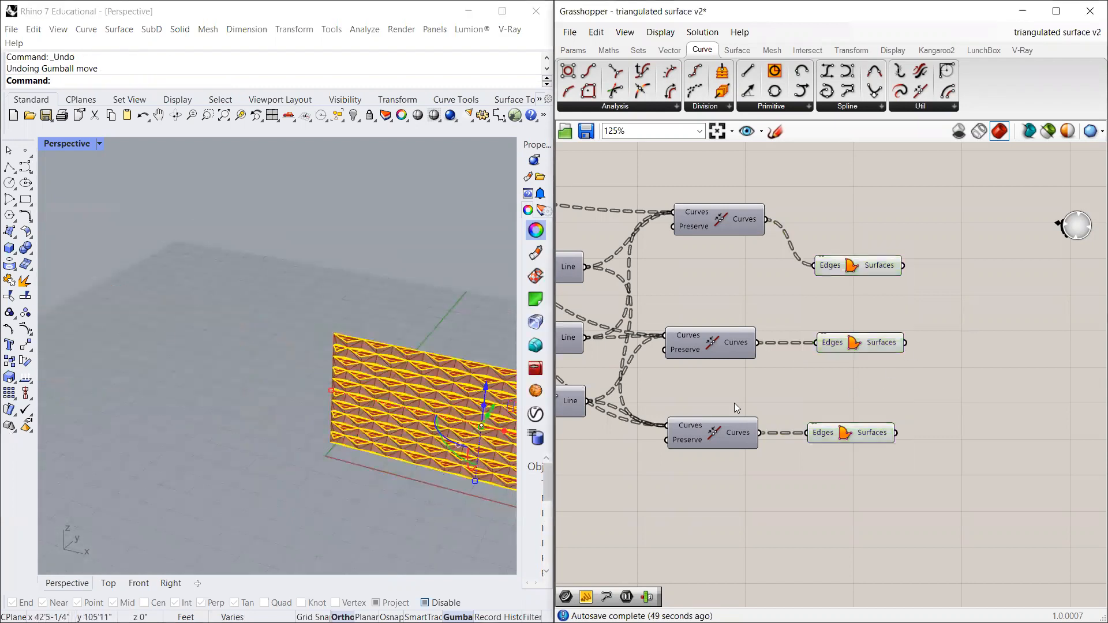
pyautogui.scroll(3, 655, 414)
pyautogui.click(283, 323)
pyautogui.hotkey('ctrl', 'z')
pyautogui.scroll(5, 378, 399)
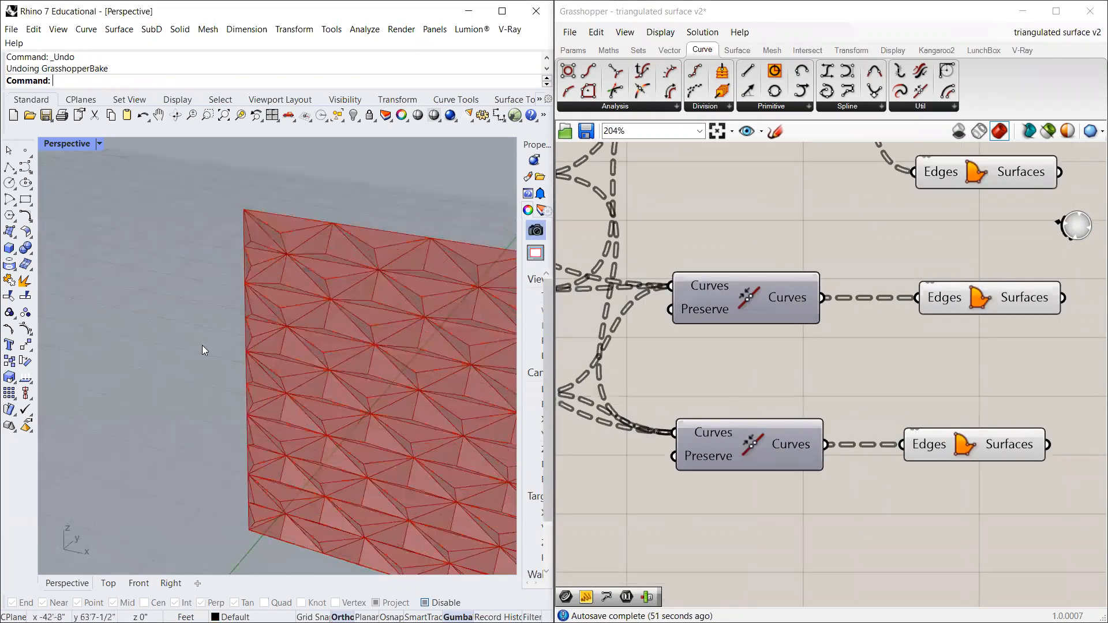
pyautogui.scroll(-2, 79, 327)
pyautogui.scroll(-4, 883, 383)
pyautogui.scroll(3, 958, 371)
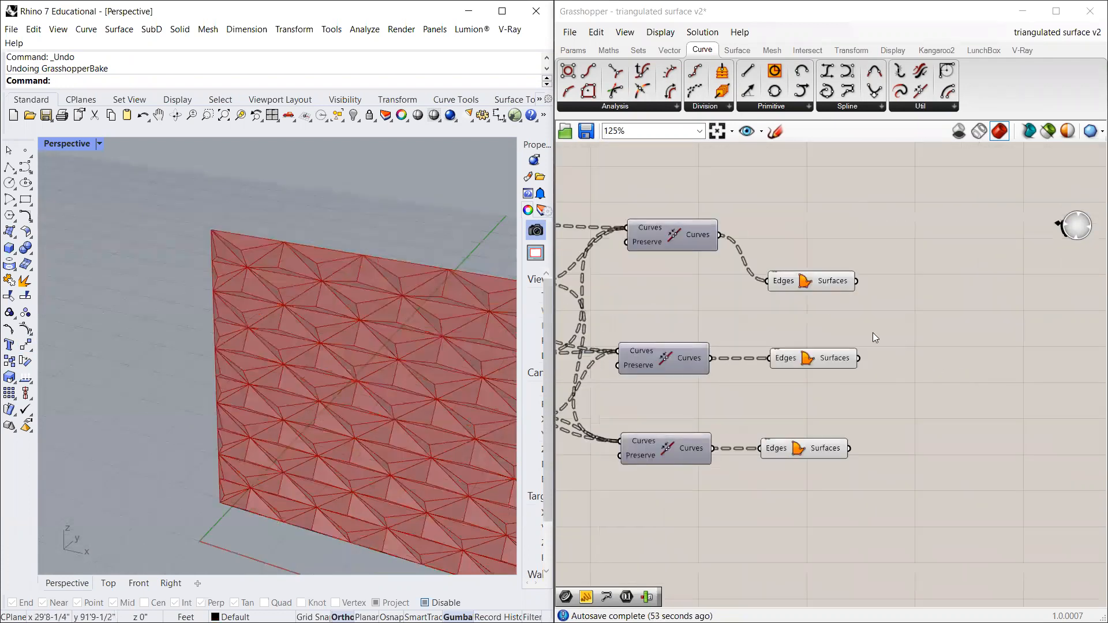
# Step: Shift the uppermost Edge Surfaces component slightly and add a Brep Join component beside it
pyautogui.click(828, 286)
pyautogui.moveTo(828, 287); pyautogui.dragTo(824, 290)
pyautogui.doubleClick(910, 315)
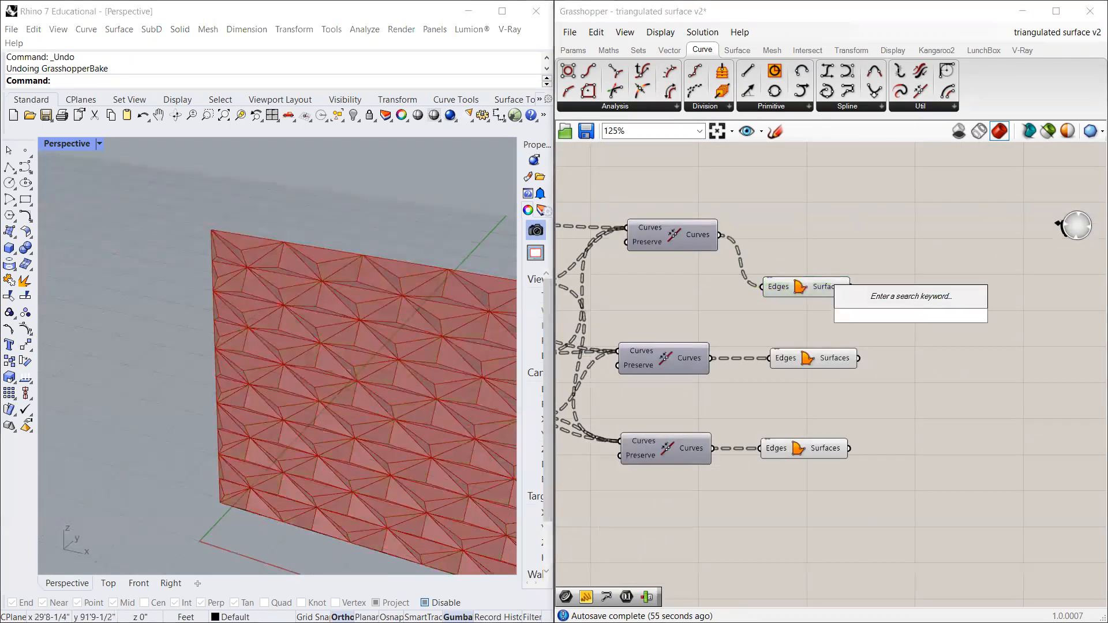
pyautogui.write('join')
pyautogui.press('Return')
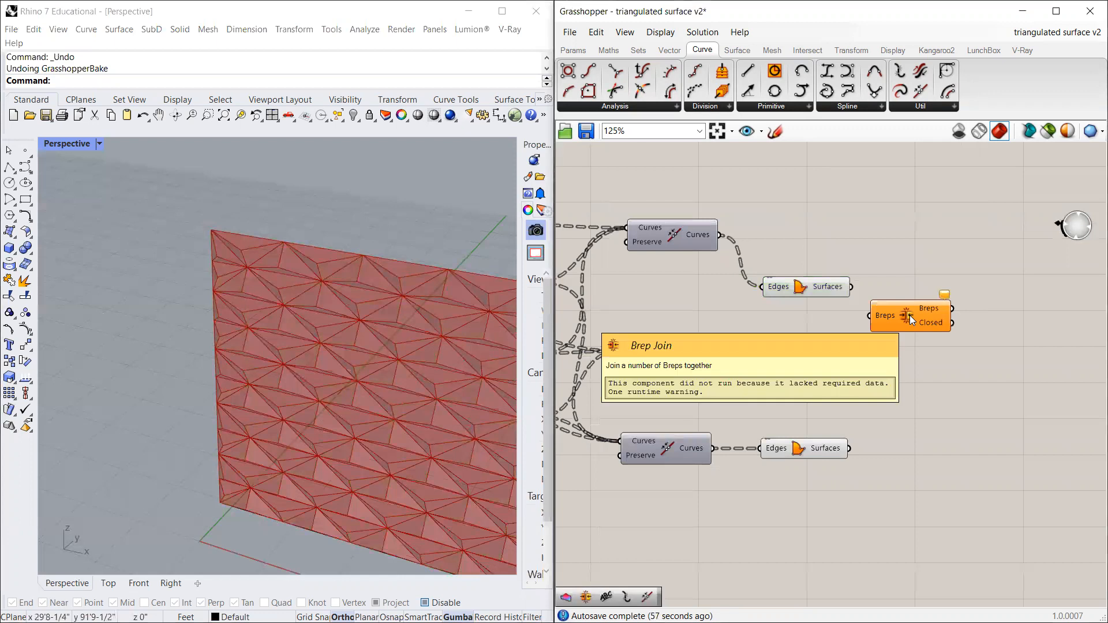
# Step: Connect the Surfaces outputs of all three Edge Surfaces components to the Brep Join's Breps input
pyautogui.moveTo(889, 317); pyautogui.dragTo(900, 325)
pyautogui.moveTo(859, 359); pyautogui.dragTo(906, 327)
pyautogui.keyDown('shift'); pyautogui.moveTo(869, 417); pyautogui.dragTo(900, 353); pyautogui.keyUp('shift')
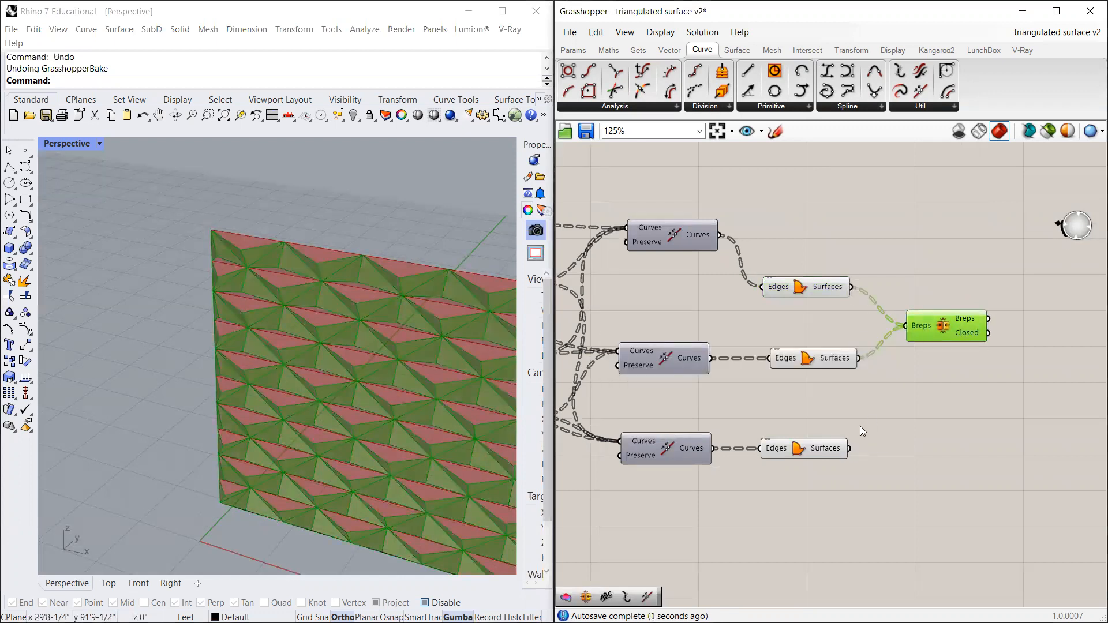
pyautogui.keyDown('shift'); pyautogui.moveTo(851, 449); pyautogui.dragTo(940, 367); pyautogui.keyUp('shift')
pyautogui.click(910, 351)
# Step: Bake the joined breps from the Brep Join component to Layer 01
pyautogui.rightClick(942, 366)
pyautogui.click(967, 422)
pyautogui.click(962, 327)
pyautogui.click(992, 556)
pyautogui.moveTo(178, 302); pyautogui.dragTo(217, 300, button='right')
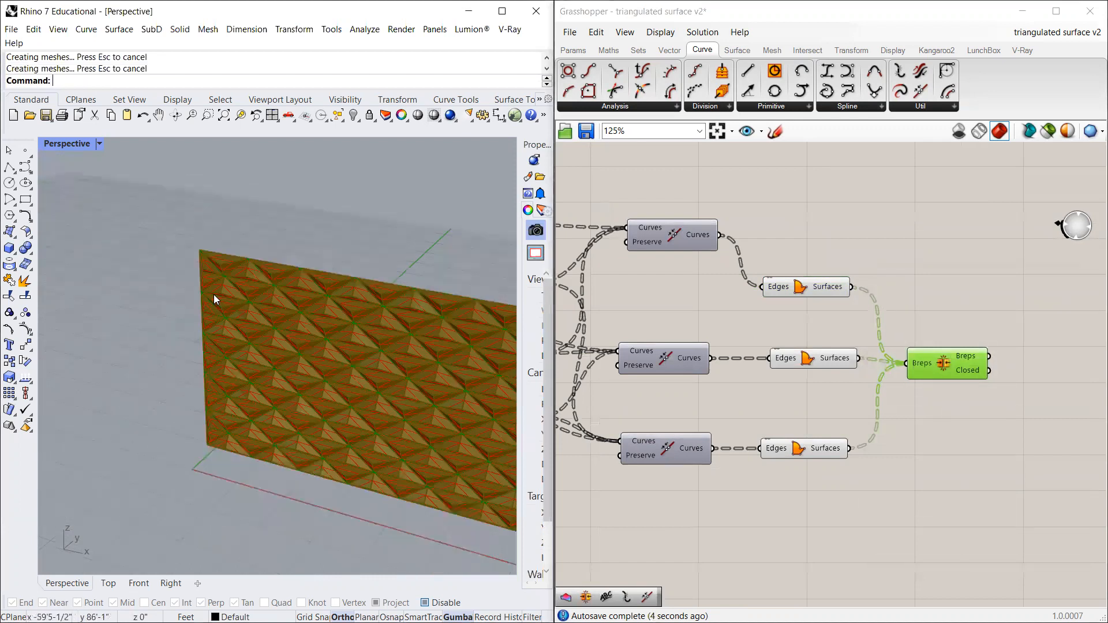
# Step: Try moving a single baked module out of the facade to check that it is joined, and undo the move
pyautogui.click(257, 306)
pyautogui.scroll(-3, 257, 306)
pyautogui.scroll(9, 276, 306)
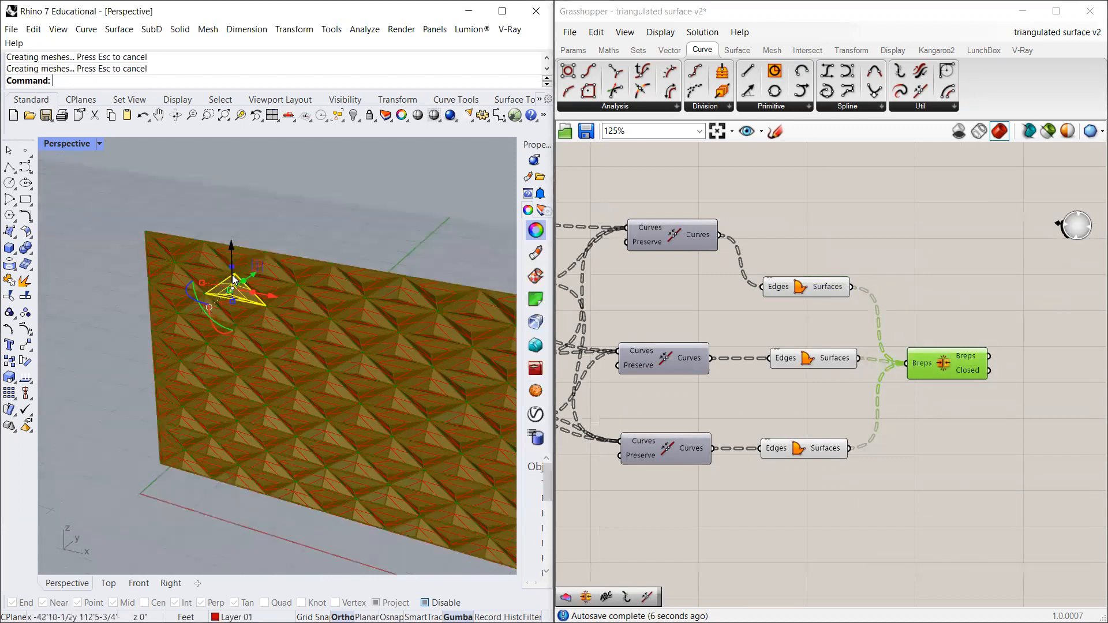
pyautogui.scroll(-3, 276, 307)
pyautogui.moveTo(283, 309); pyautogui.dragTo(121, 295)
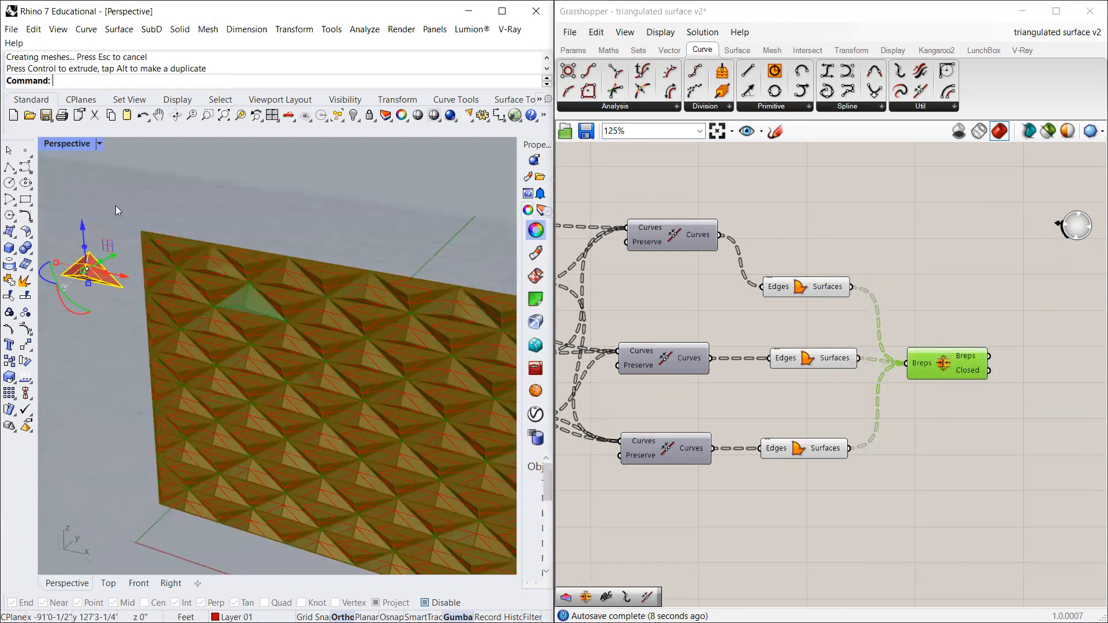
pyautogui.click(116, 207)
pyautogui.moveTo(95, 325); pyautogui.dragTo(127, 287, button='right')
pyautogui.hotkey('ctrl', 'z')
pyautogui.scroll(-10, 193, 334)
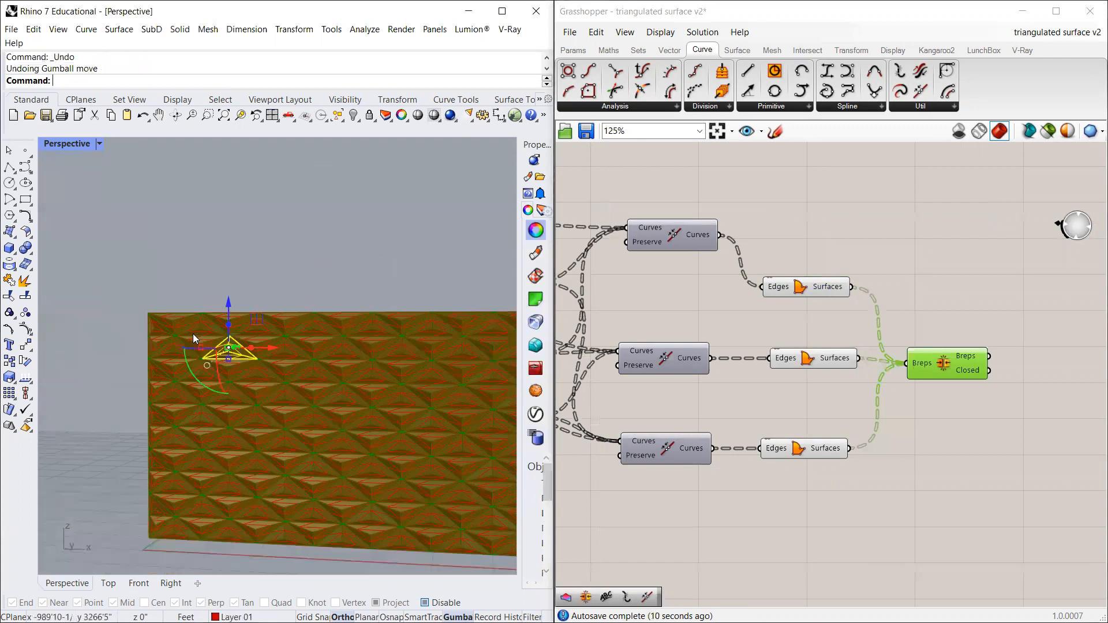
# Step: Select the baked polysurfaces across the facade and move them clear of the Grasshopper preview along the X axis
pyautogui.moveTo(127, 257); pyautogui.dragTo(488, 431)
pyautogui.scroll(-3, 368, 378)
pyautogui.moveTo(390, 384); pyautogui.dragTo(213, 382)
# Step: Try the Artistic and Arctic display modes on the perspective view and inspect the baked facade's relief up close
pyautogui.click(99, 144)
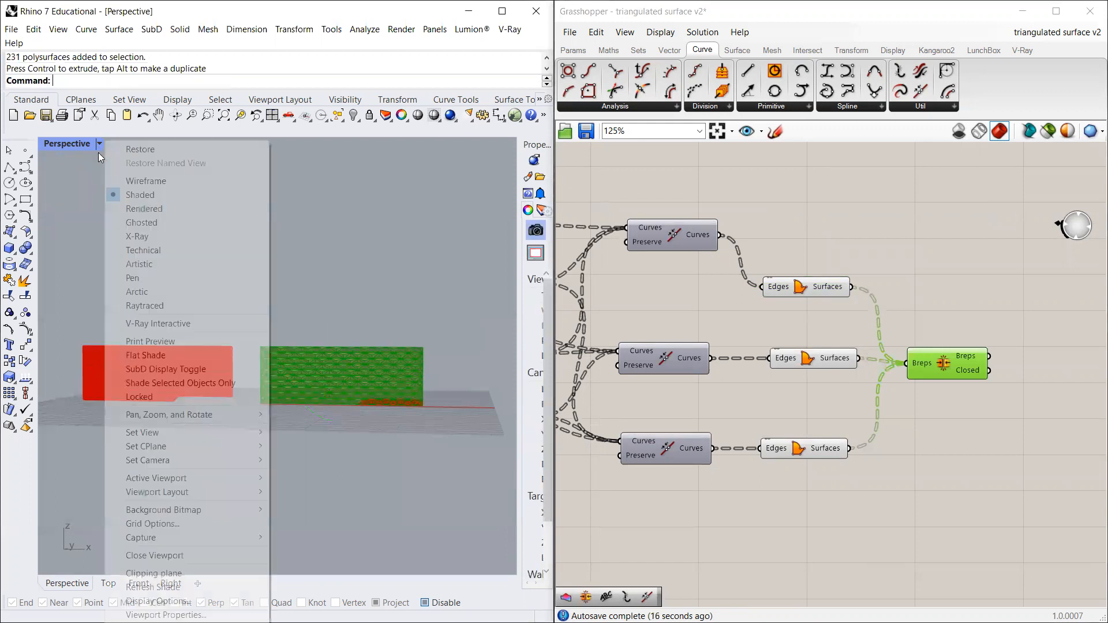
pyautogui.click(141, 264)
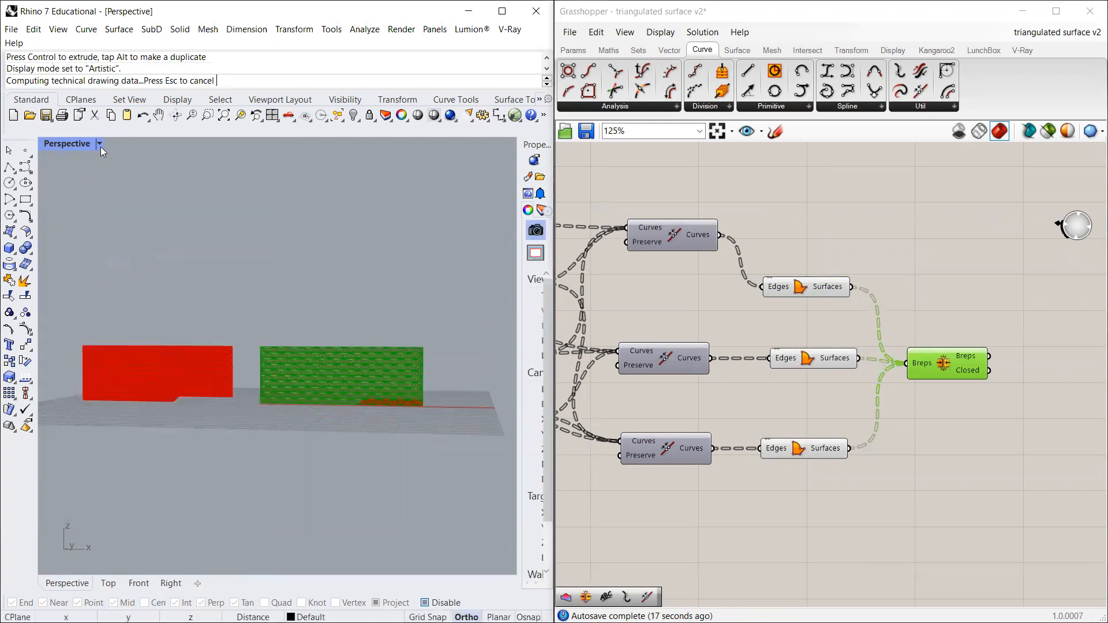
pyautogui.click(100, 144)
pyautogui.click(134, 292)
pyautogui.scroll(10, 231, 369)
pyautogui.moveTo(231, 374); pyautogui.dragTo(146, 310, button='right')
pyautogui.scroll(3, 265, 375)
pyautogui.moveTo(266, 376); pyautogui.dragTo(326, 307, button='right')
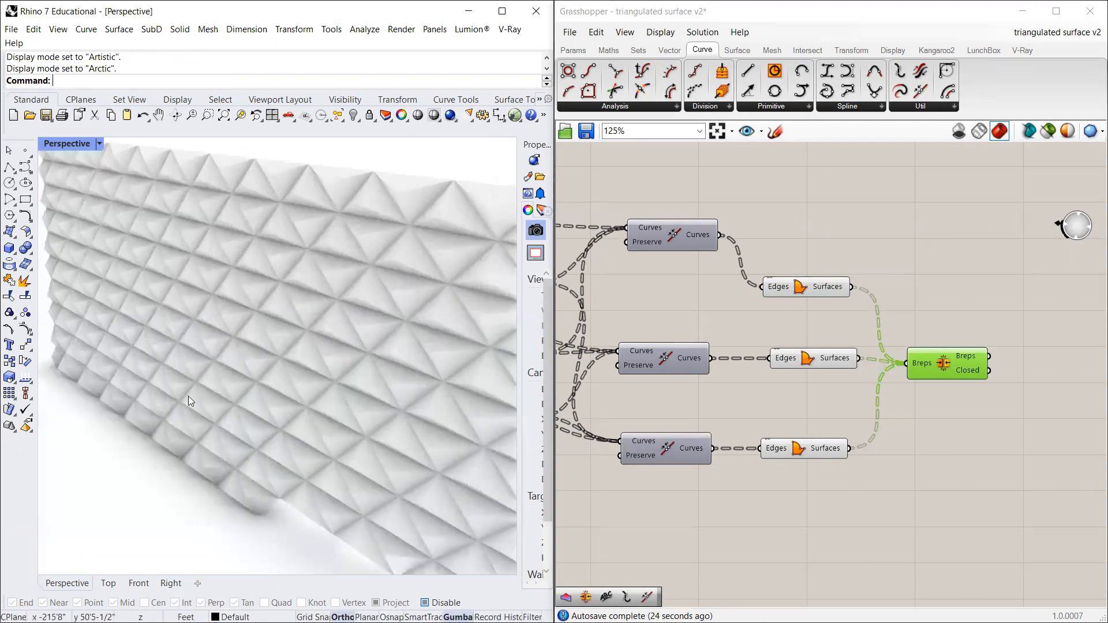
# Step: Return the perspective view to Shaded display and delete the baked polysurfaces beside the facade preview
pyautogui.click(100, 144)
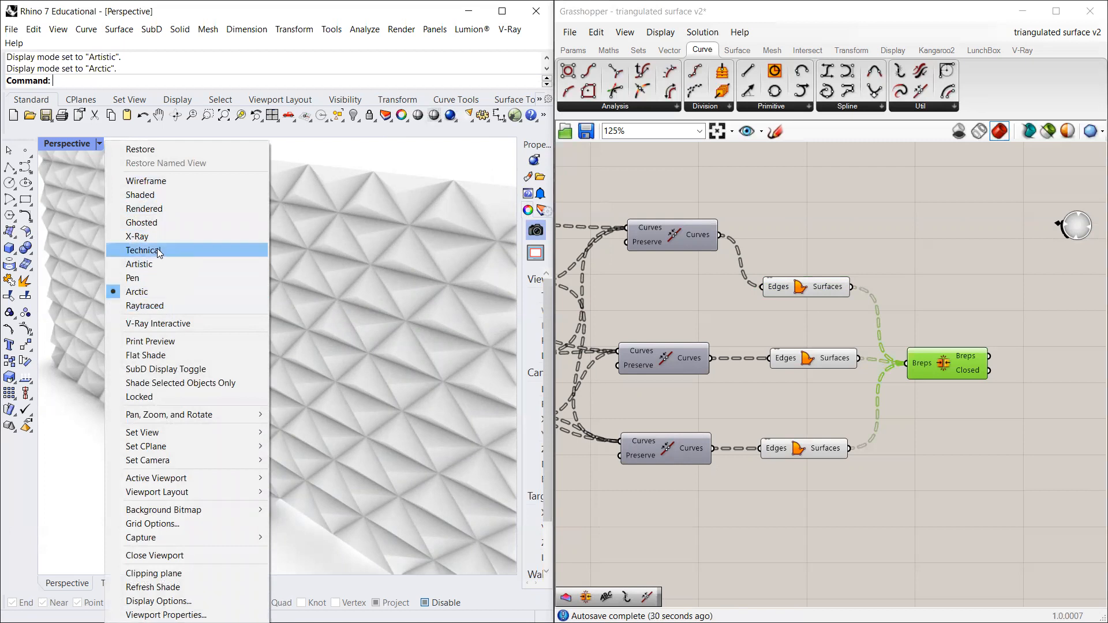
pyautogui.click(151, 195)
pyautogui.scroll(-8, 263, 293)
pyautogui.moveTo(381, 179); pyautogui.dragTo(69, 414)
pyautogui.press('Delete')
pyautogui.scroll(10, 433, 450)
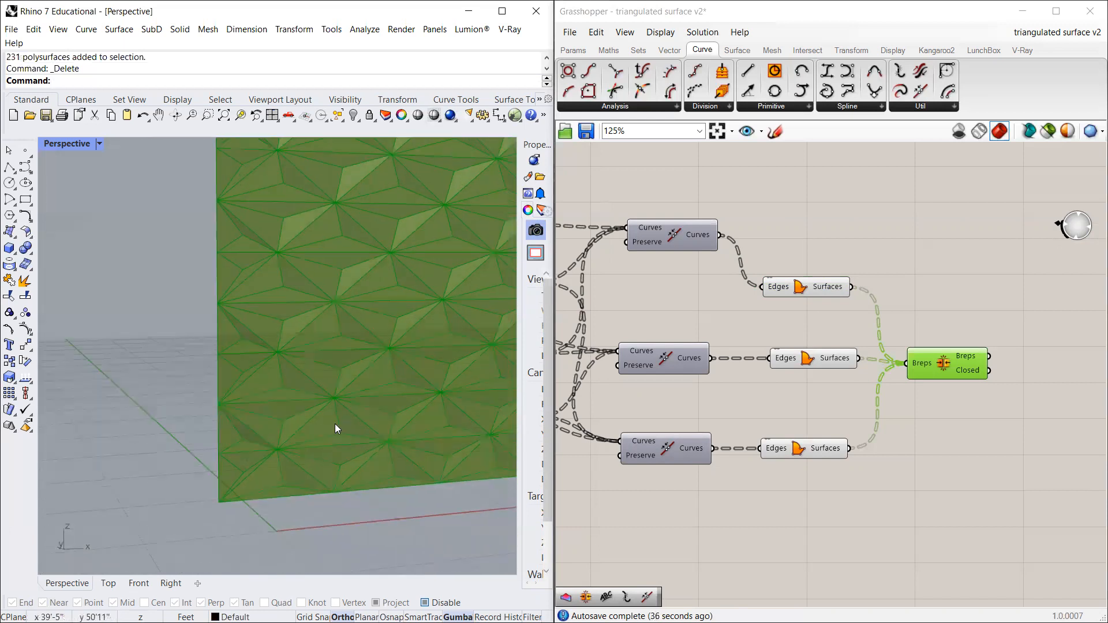
pyautogui.scroll(4, 336, 429)
pyautogui.scroll(3, 292, 416)
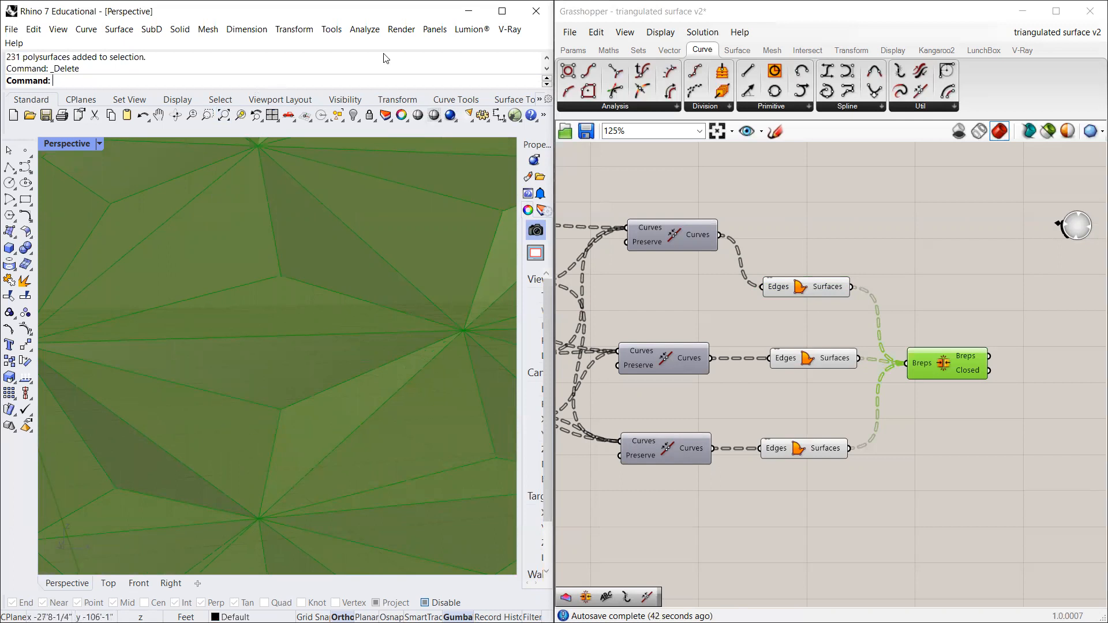
pyautogui.moveTo(191, 440); pyautogui.dragTo(142, 437)
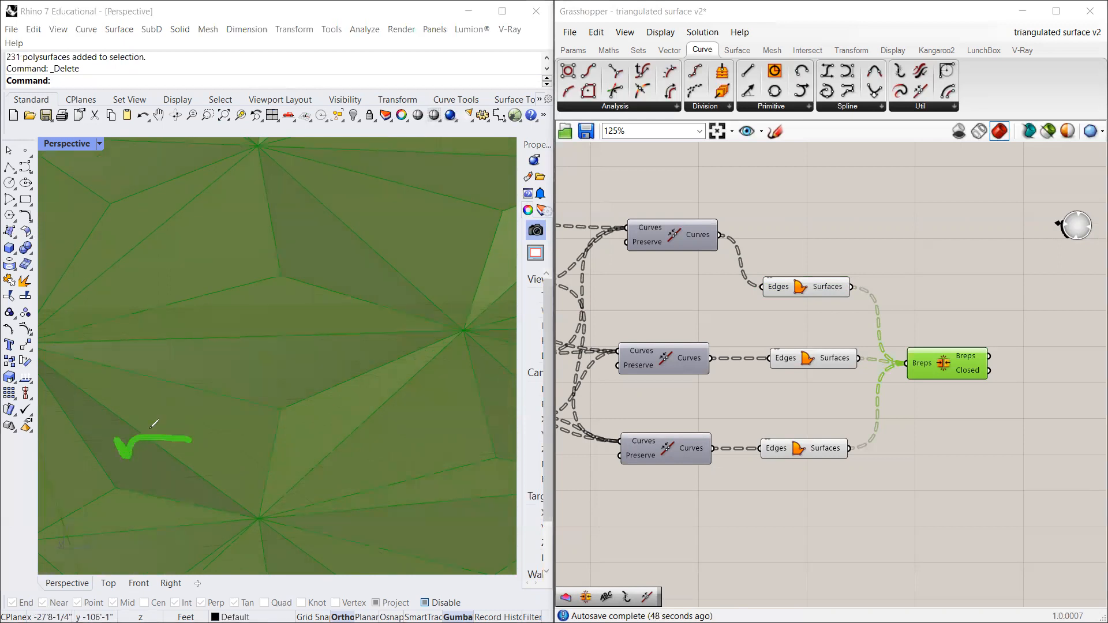
pyautogui.moveTo(257, 354)
pyautogui.mouseDown()
pyautogui.moveTo(302, 300)
pyautogui.moveTo(298, 288)
pyautogui.moveTo(315, 306)
pyautogui.mouseUp()
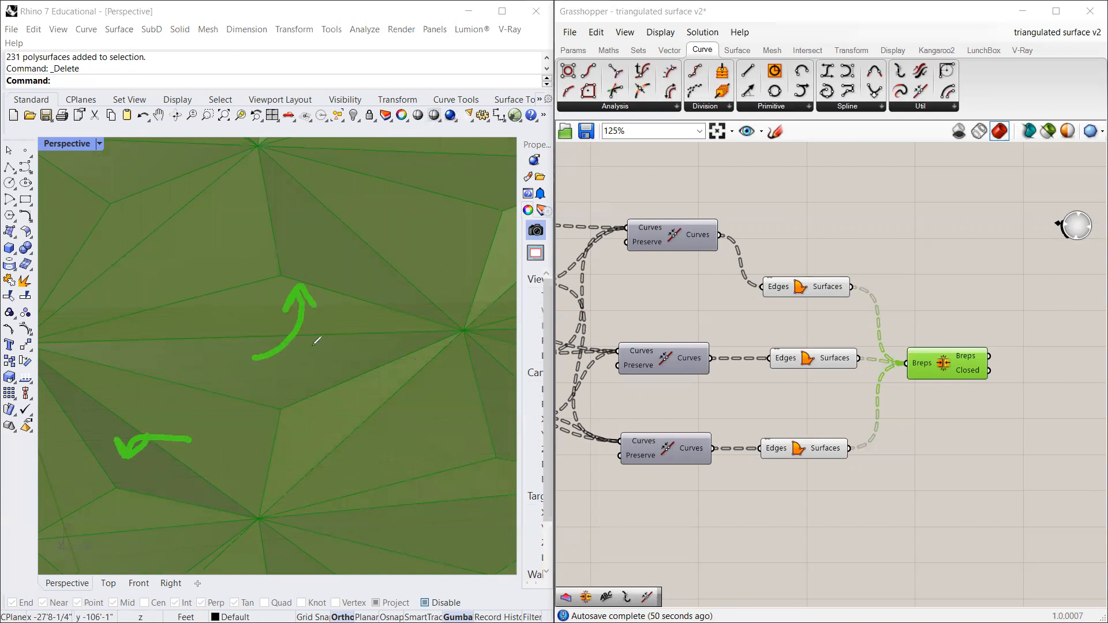
pyautogui.moveTo(319, 422); pyautogui.dragTo(395, 438)
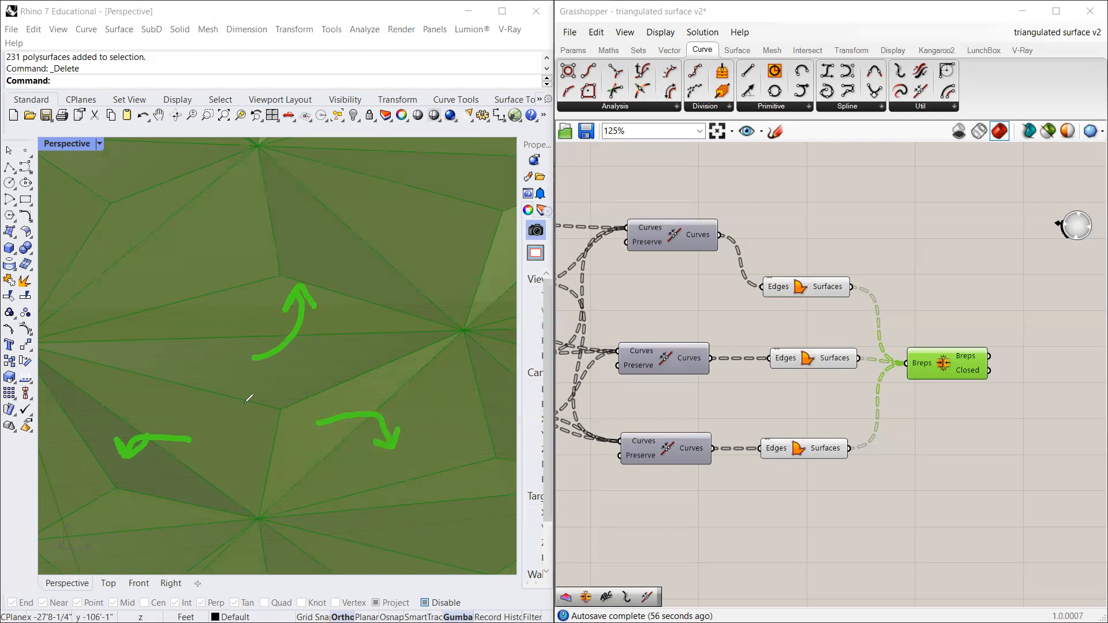
pyautogui.click(838, 68)
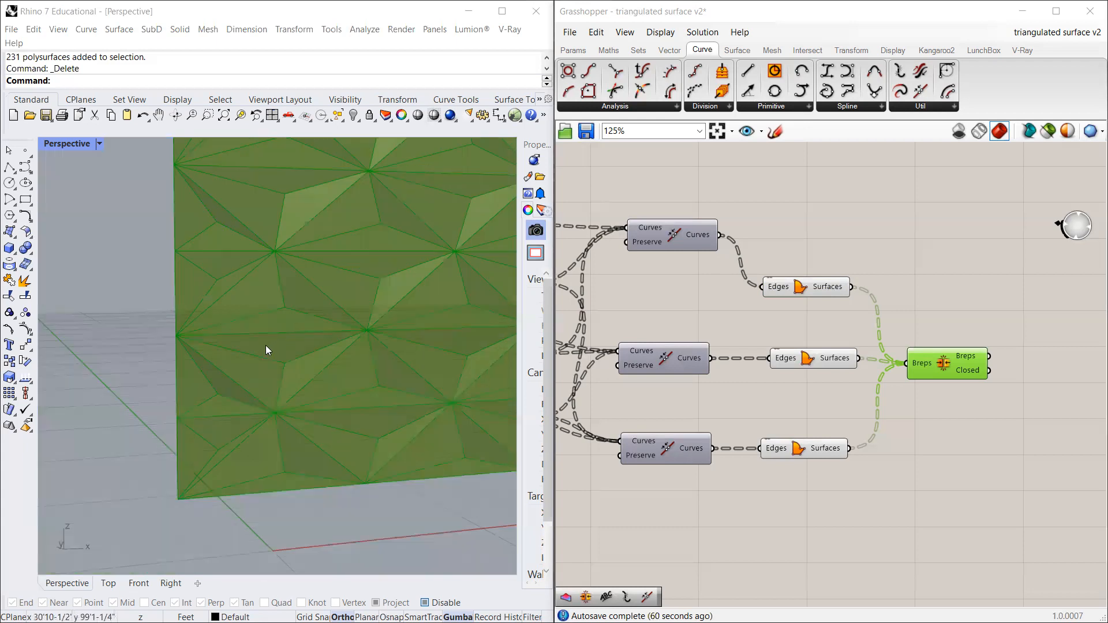
# Step: Set the perspective view to Shaded and delete the baked polysurfaces left along the facade's lower edge
pyautogui.hotkey('ctrl', 'alt', 's')
pyautogui.scroll(-6, 266, 345)
pyautogui.moveTo(266, 345)
pyautogui.mouseDown(button='right')
pyautogui.moveTo(374, 352)
pyautogui.moveTo(355, 367)
pyautogui.moveTo(448, 386)
pyautogui.mouseUp(button='right')
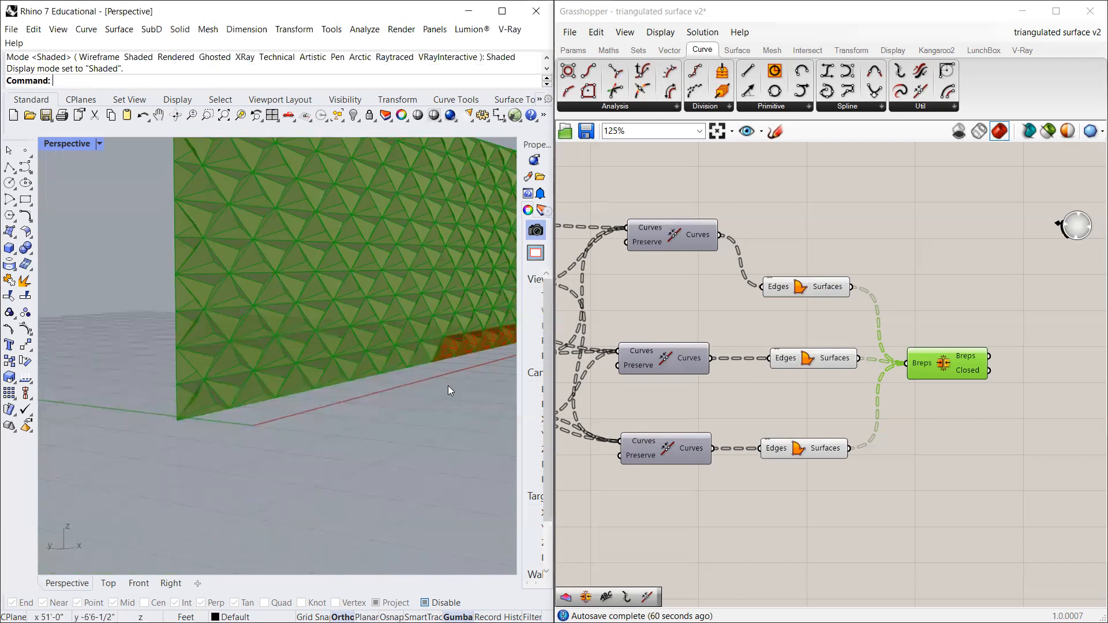
pyautogui.scroll(-6, 344, 449)
pyautogui.moveTo(371, 474); pyautogui.dragTo(471, 340)
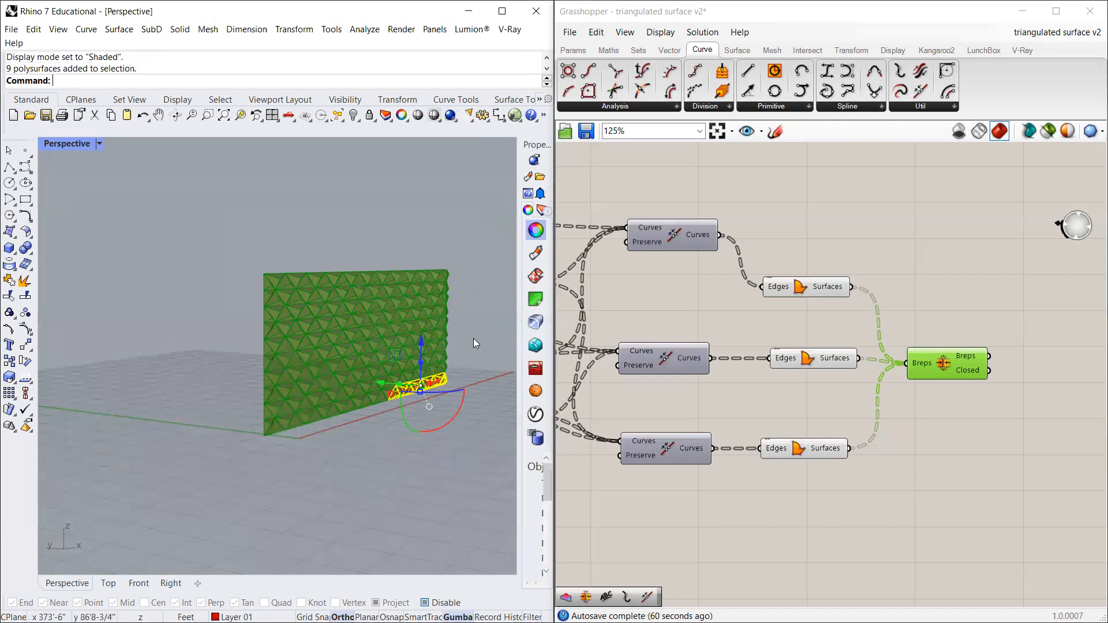
pyautogui.press('Delete')
# Step: Inspect the facade preview from several angles, checking its relief and the base curve along its lower edge
pyautogui.scroll(5, 295, 380)
pyautogui.scroll(-3, 291, 385)
pyautogui.moveTo(300, 395); pyautogui.dragTo(311, 401, button='right')
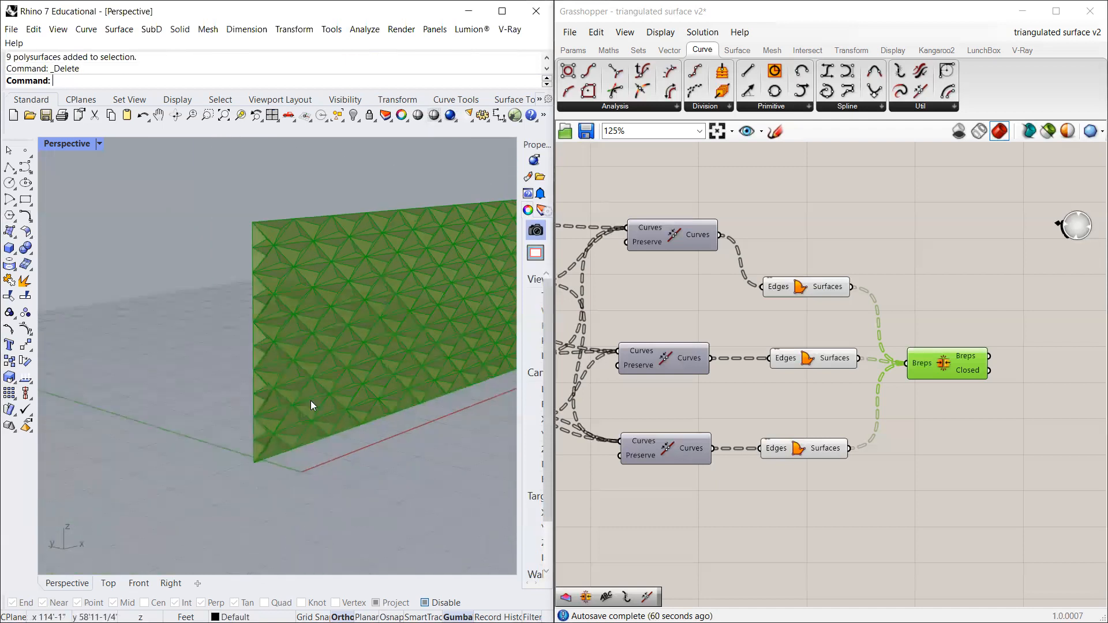
pyautogui.scroll(-6, 299, 415)
pyautogui.scroll(4, 326, 409)
pyautogui.click(332, 398)
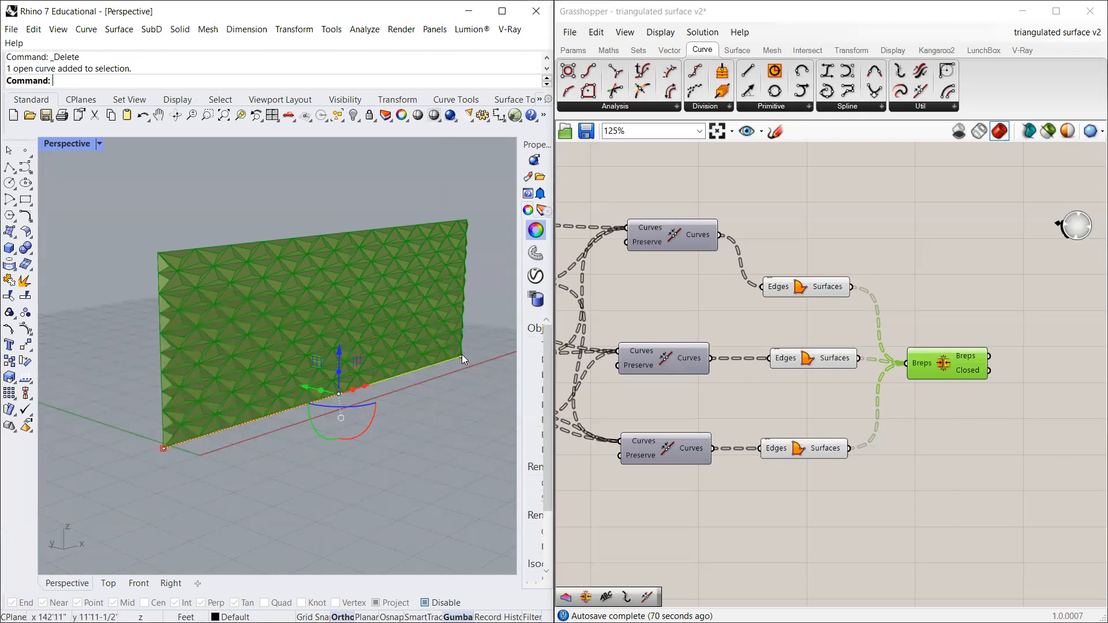
pyautogui.click(275, 460)
pyautogui.scroll(4, 138, 284)
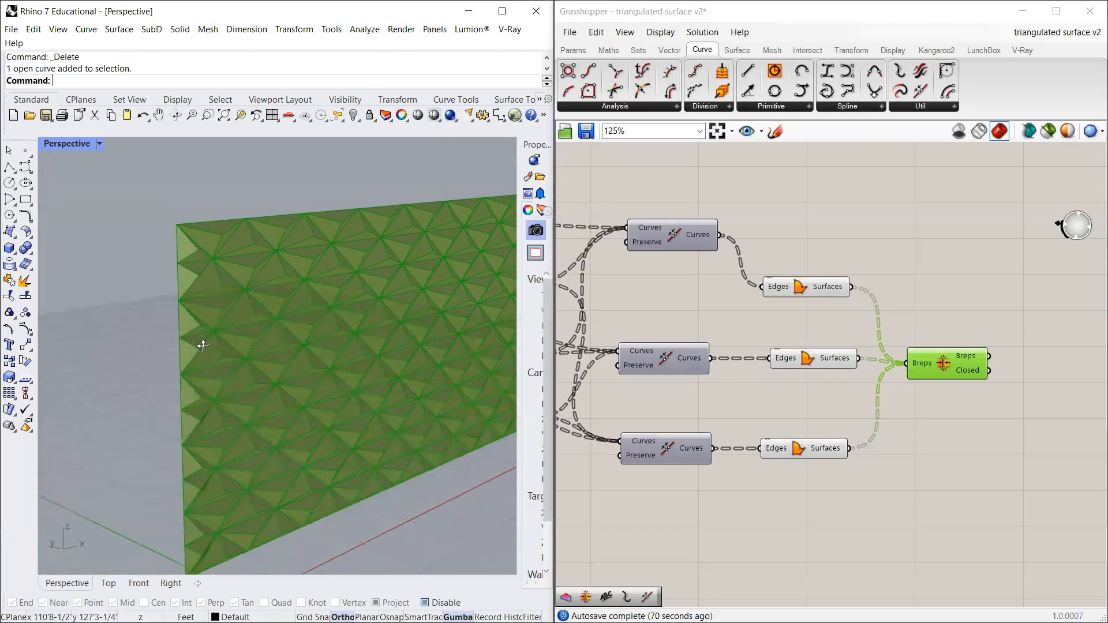
pyautogui.scroll(-5, 232, 309)
pyautogui.scroll(1, 768, 350)
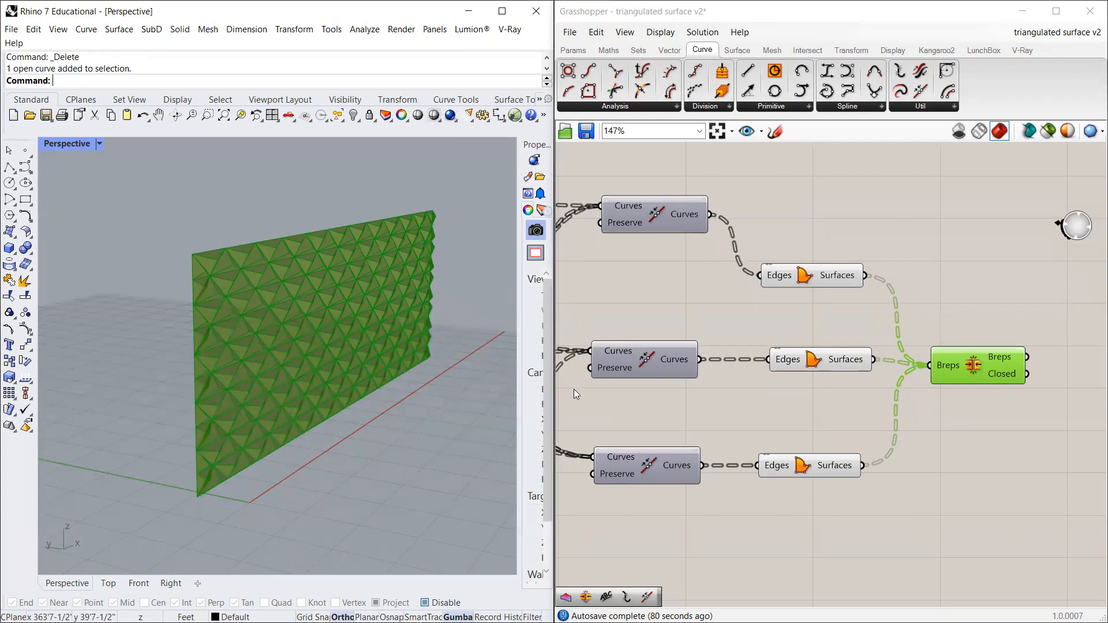
# Step: Deselect the Brep Join component and examine the facade's relief and the upper Boundary Surfaces component's output data
pyautogui.click(843, 229)
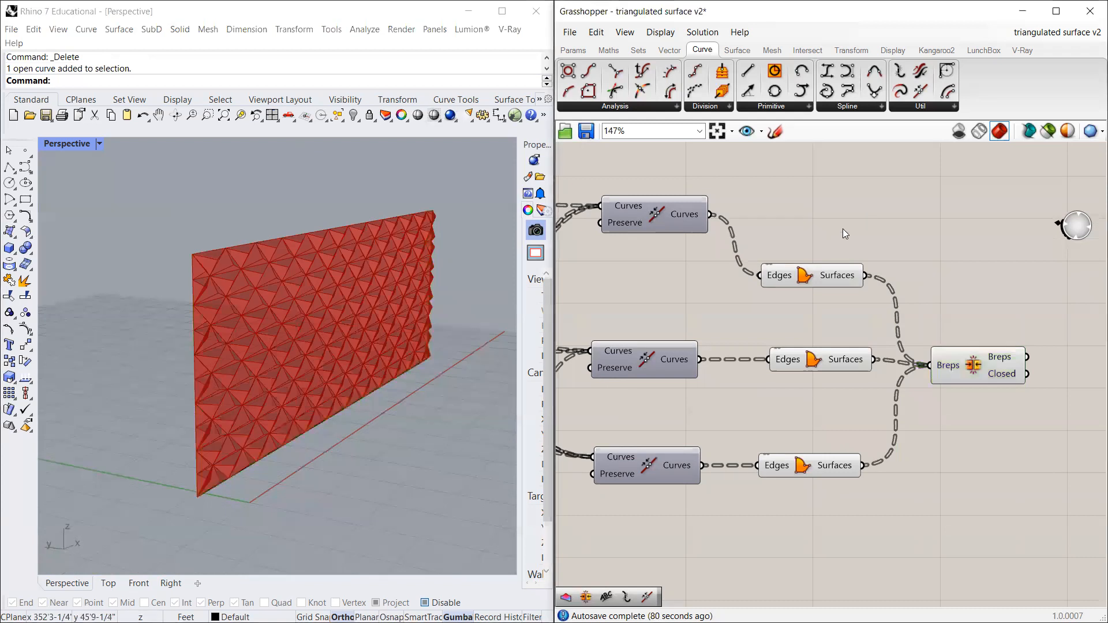
pyautogui.scroll(3, 217, 283)
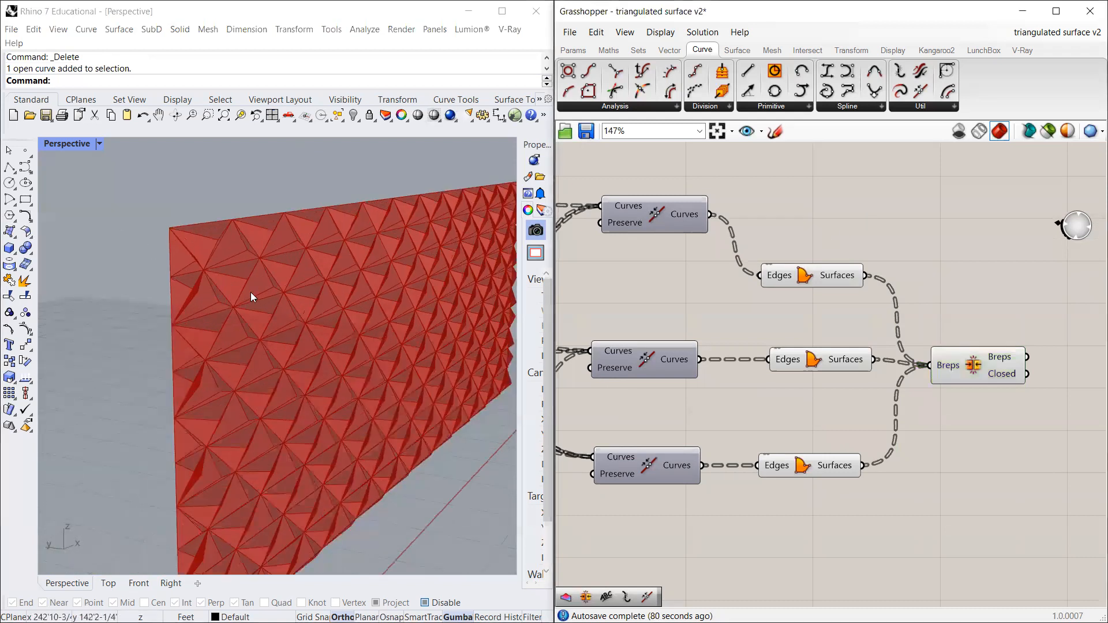
pyautogui.scroll(2, 248, 277)
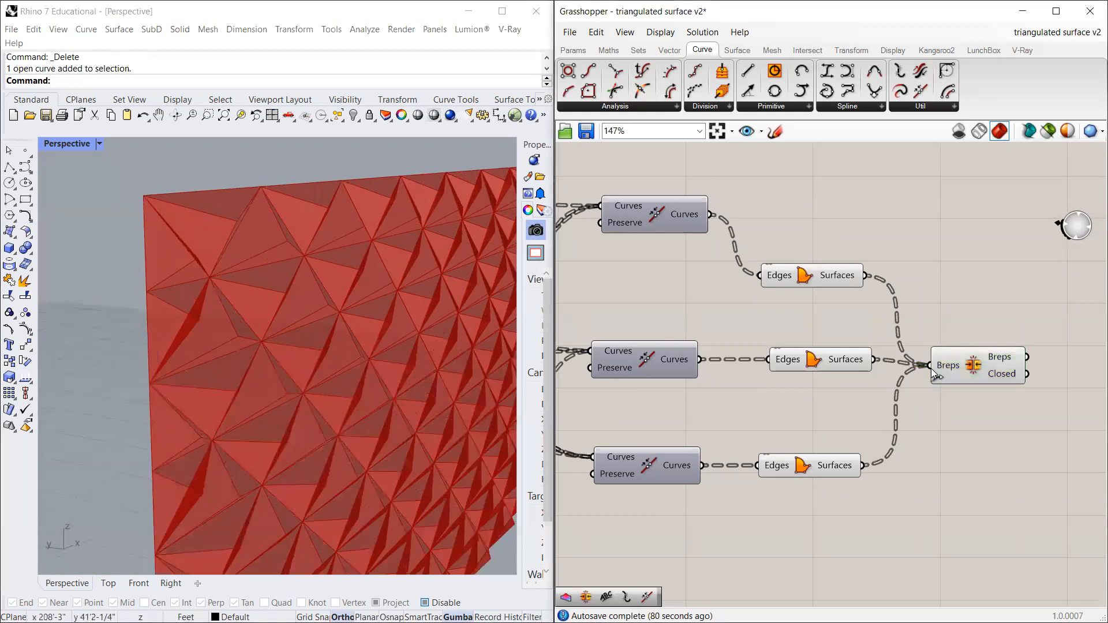
pyautogui.scroll(-3, 831, 271)
pyautogui.moveTo(833, 274)
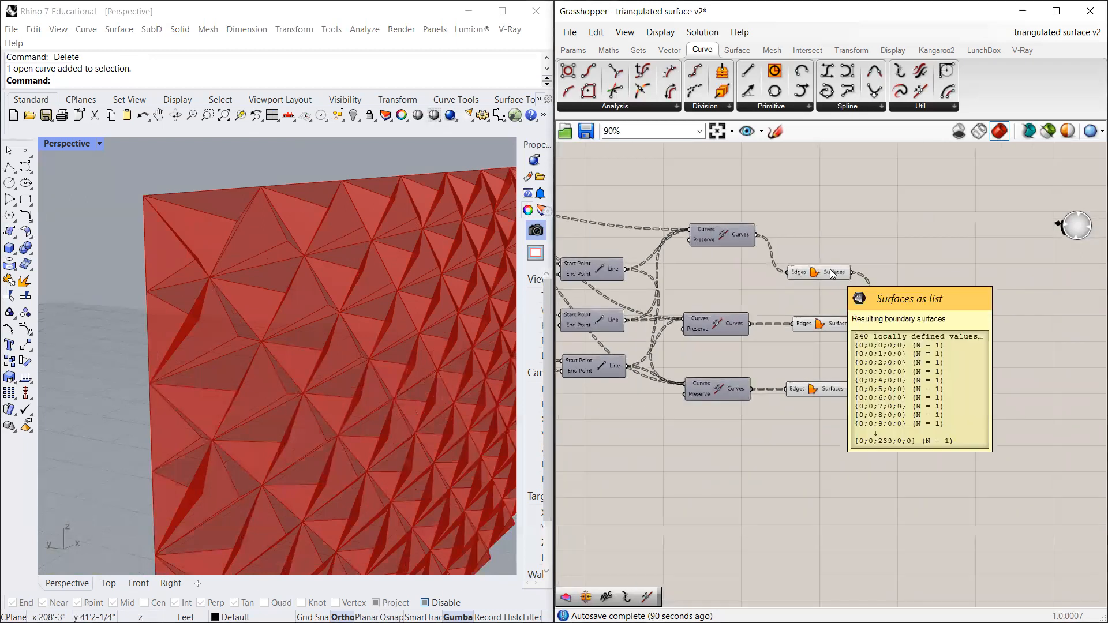
pyautogui.scroll(-3, 229, 339)
pyautogui.scroll(5, 232, 514)
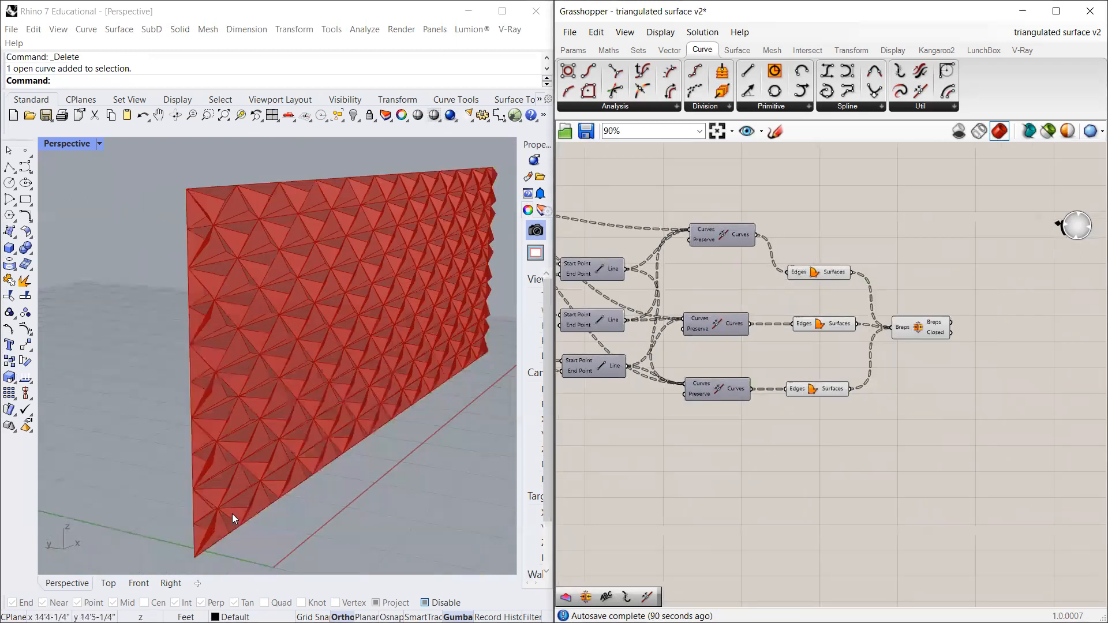
pyautogui.scroll(-5, 216, 516)
pyautogui.moveTo(292, 518); pyautogui.dragTo(245, 494, button='right')
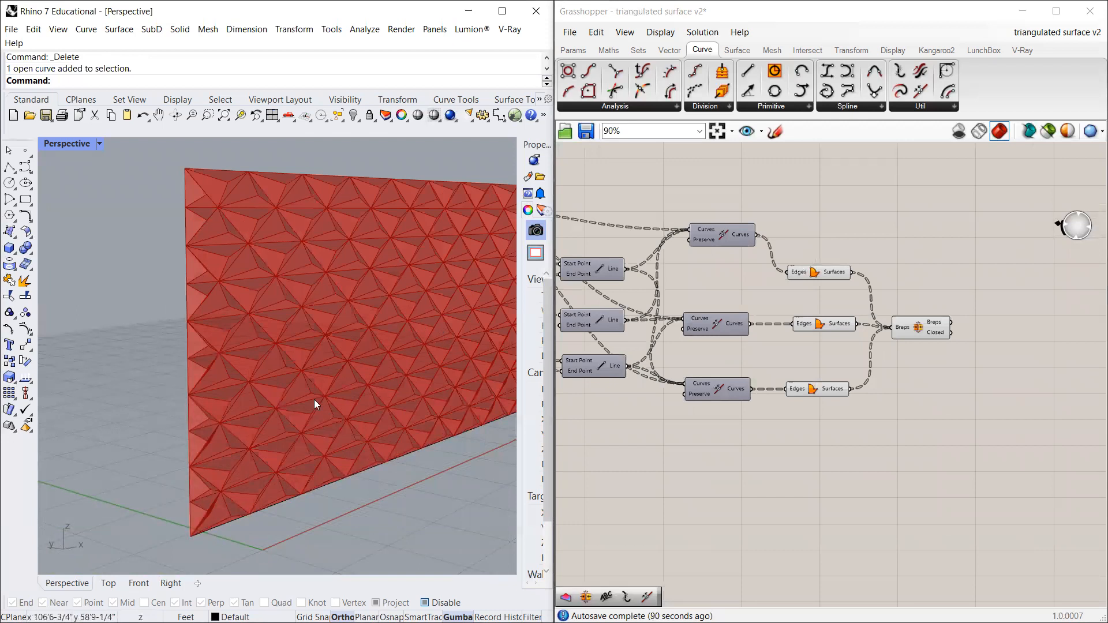
pyautogui.scroll(2, 777, 273)
# Step: Highlight each of the three Boundary Surfaces components in turn to identify which triangles of the facade modules it produces
pyautogui.click(833, 267)
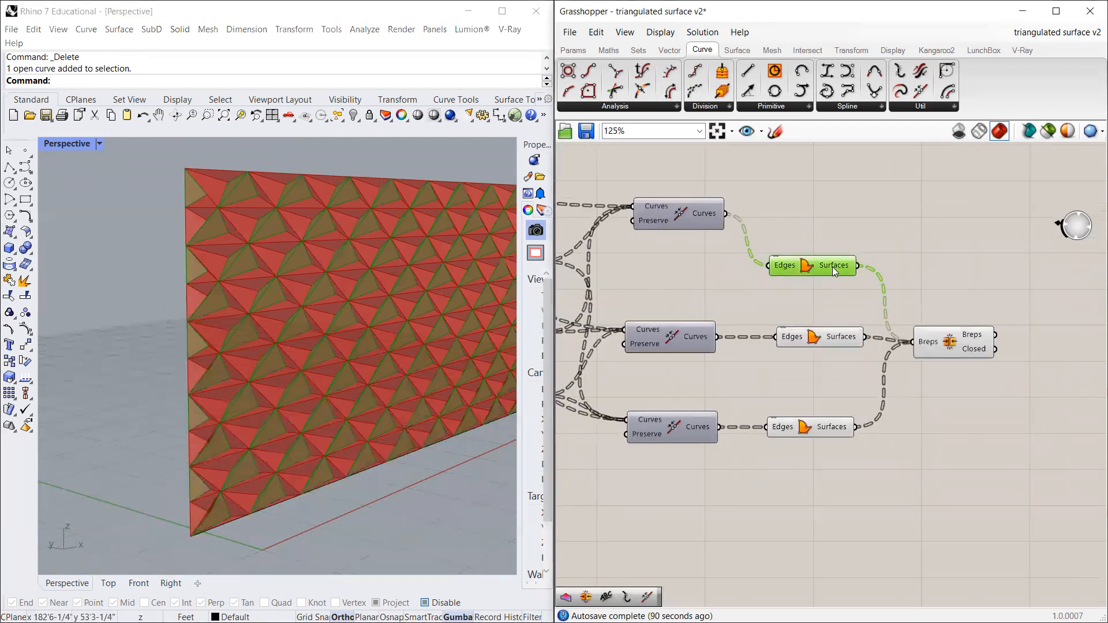
pyautogui.moveTo(833, 267); pyautogui.dragTo(828, 239)
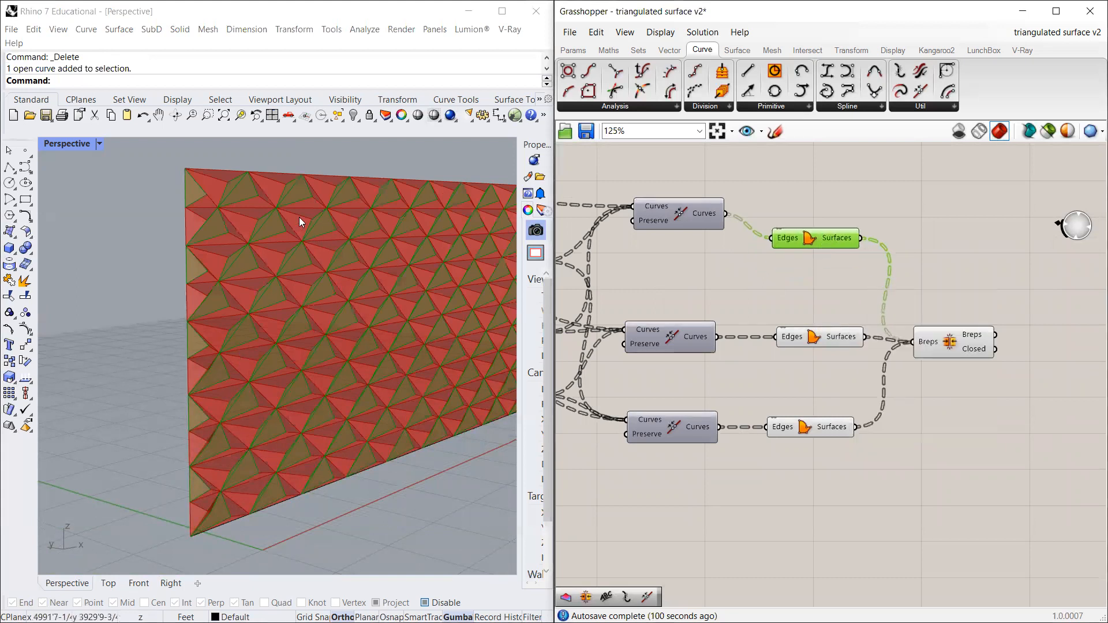
pyautogui.scroll(5, 275, 235)
pyautogui.scroll(-3, 289, 196)
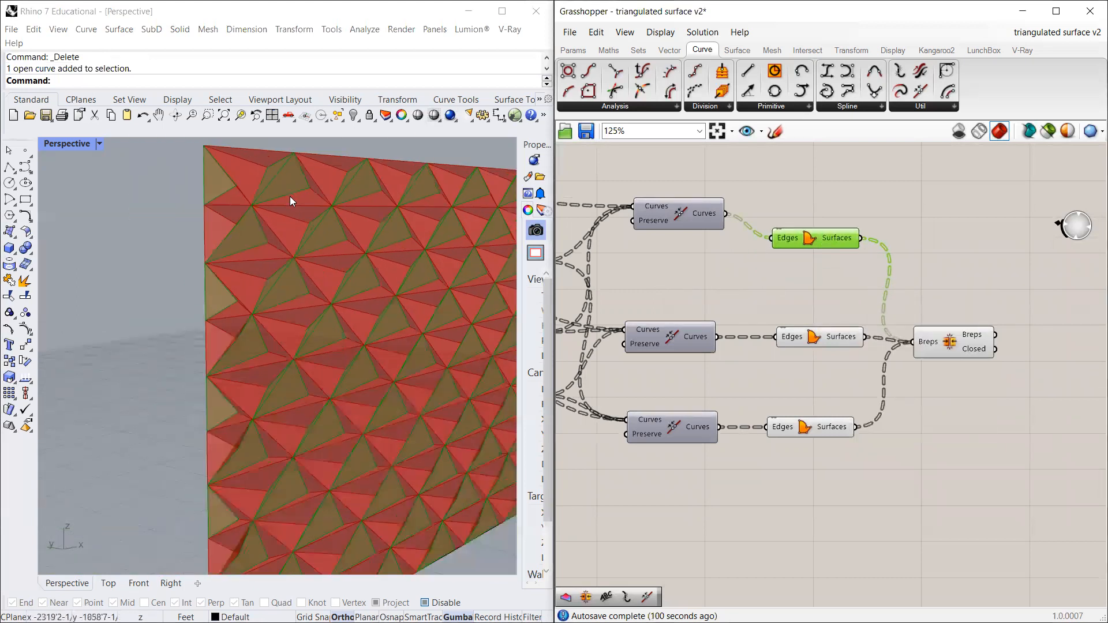
pyautogui.scroll(6, 327, 299)
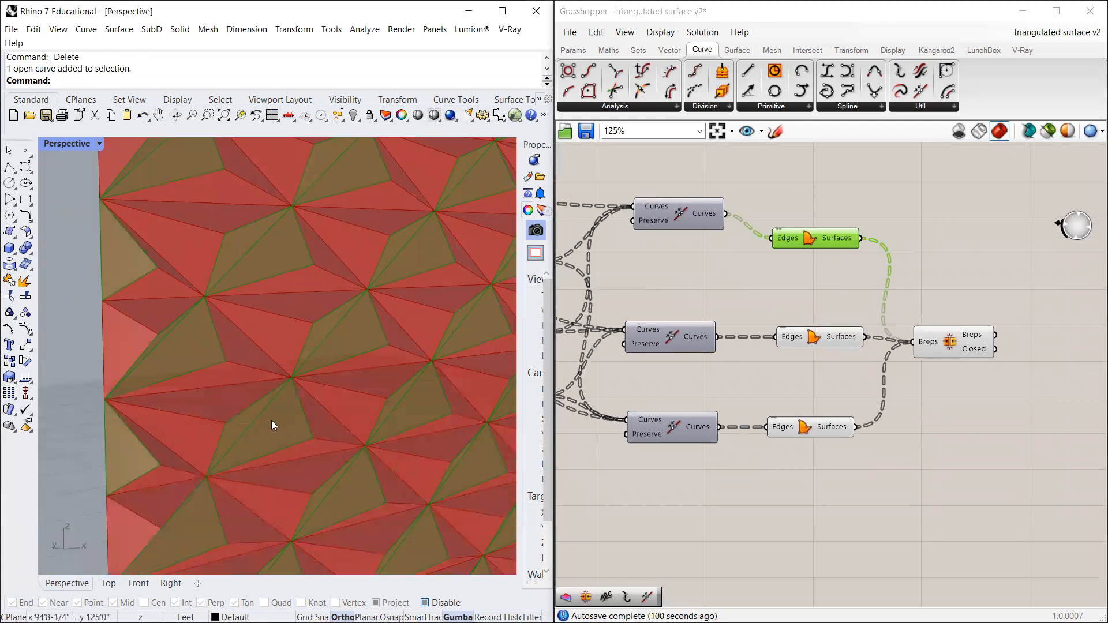
pyautogui.click(801, 335)
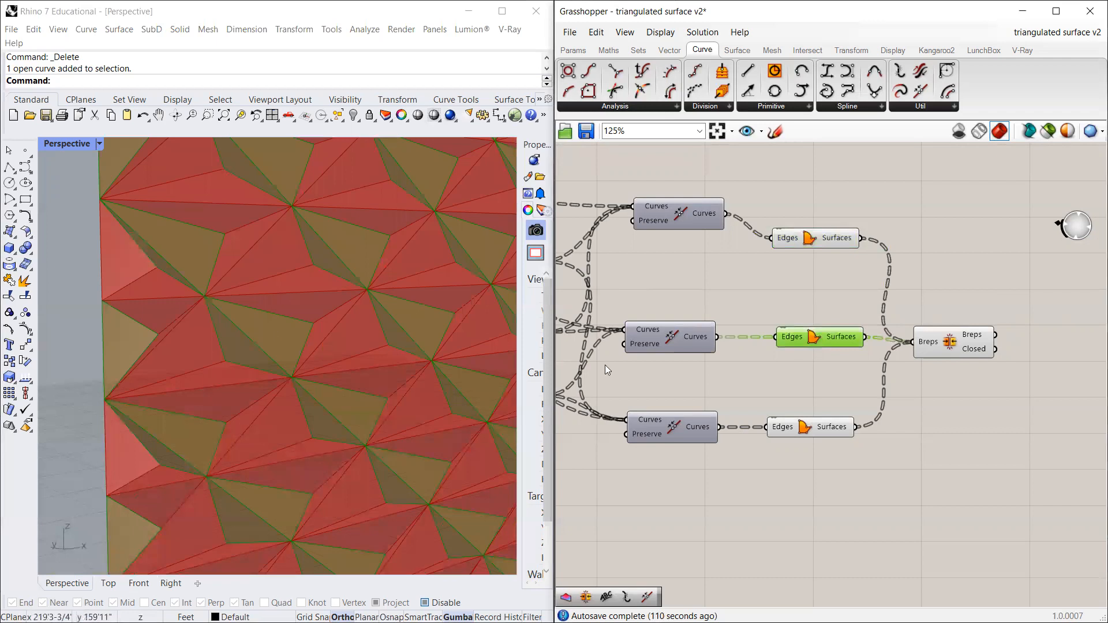
pyautogui.click(812, 430)
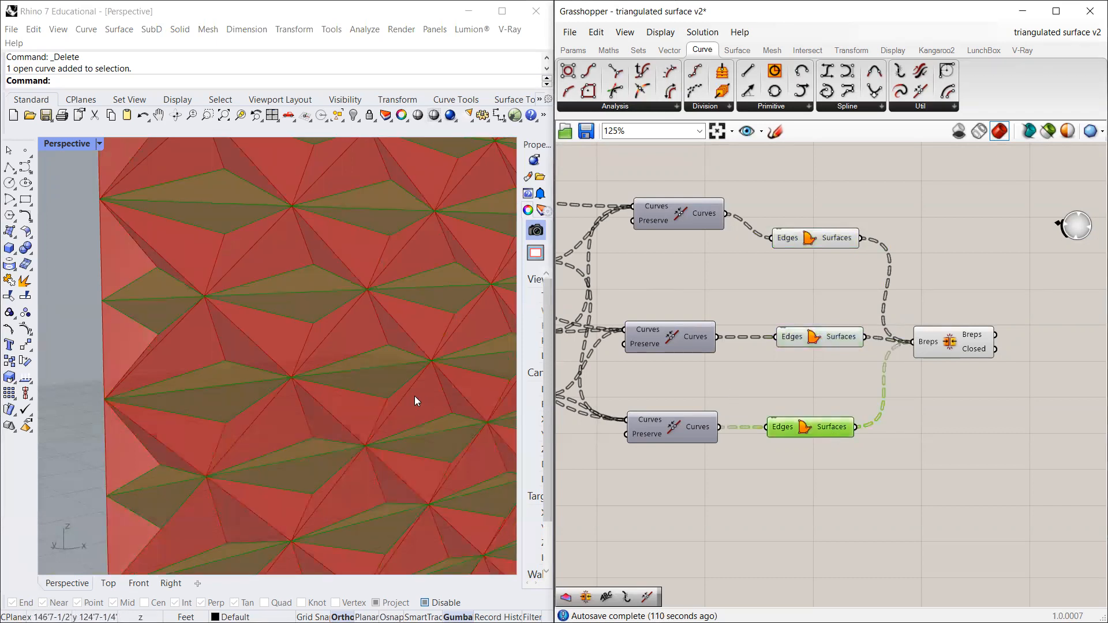
pyautogui.scroll(-1, 304, 315)
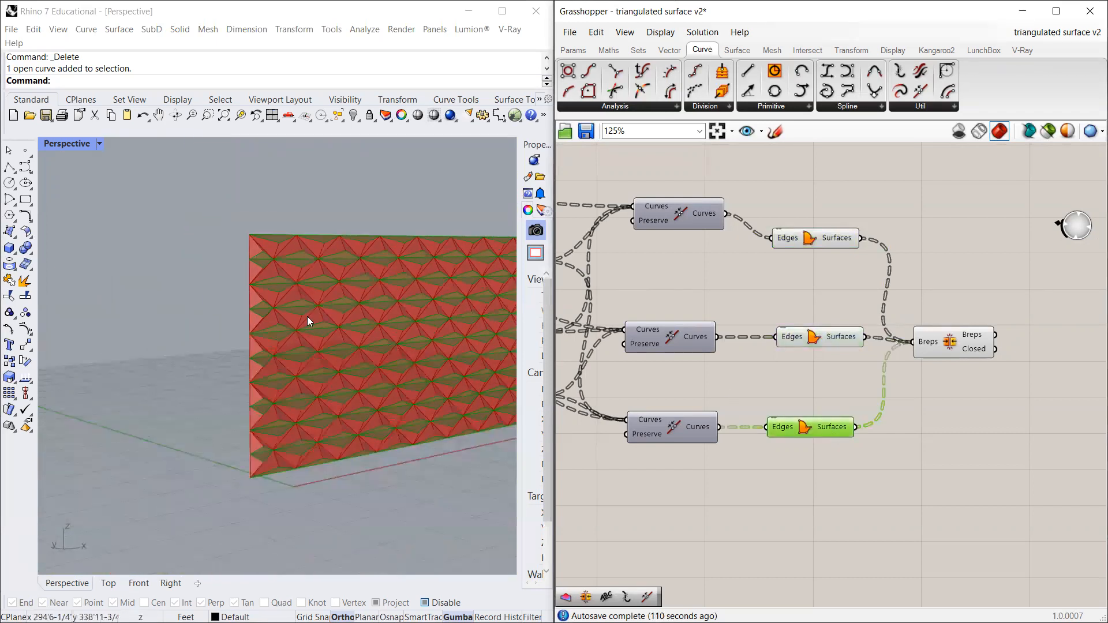
pyautogui.scroll(4, 307, 316)
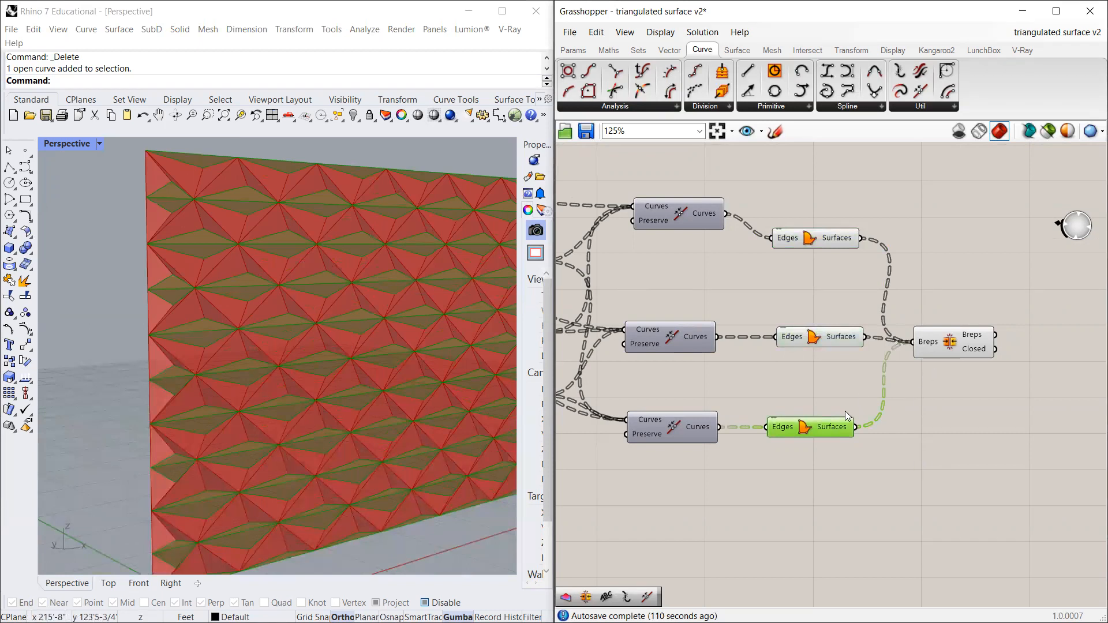
# Step: Shift the lowest Boundary Surfaces component slightly down the canvas and check the Join Curves components that feed the surfaces
pyautogui.moveTo(822, 427); pyautogui.dragTo(825, 443)
pyautogui.click(639, 344)
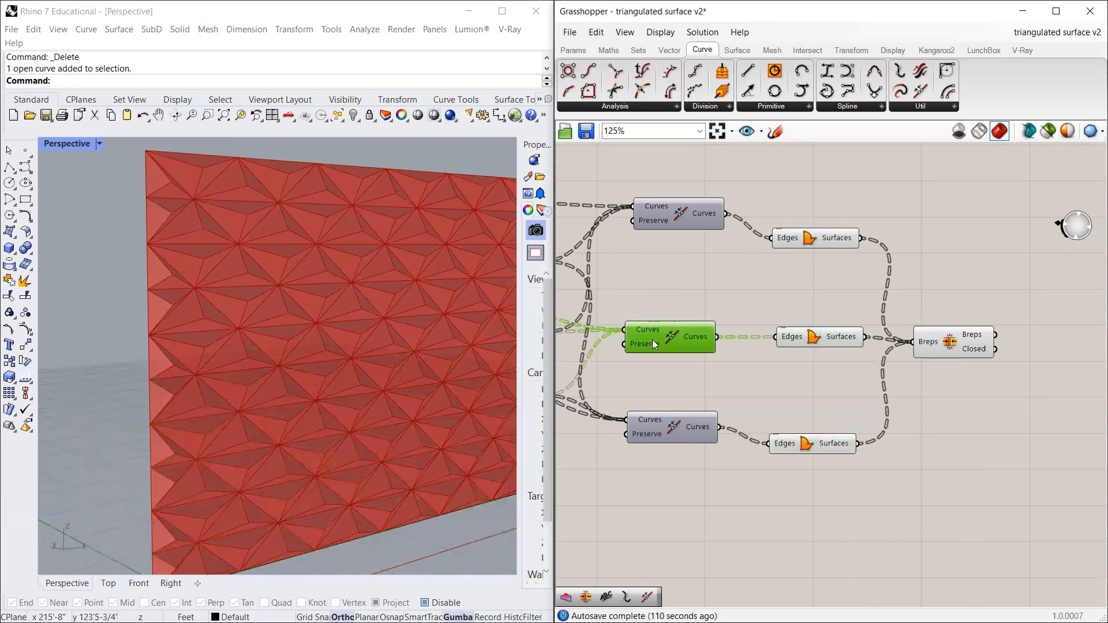
pyautogui.click(651, 421)
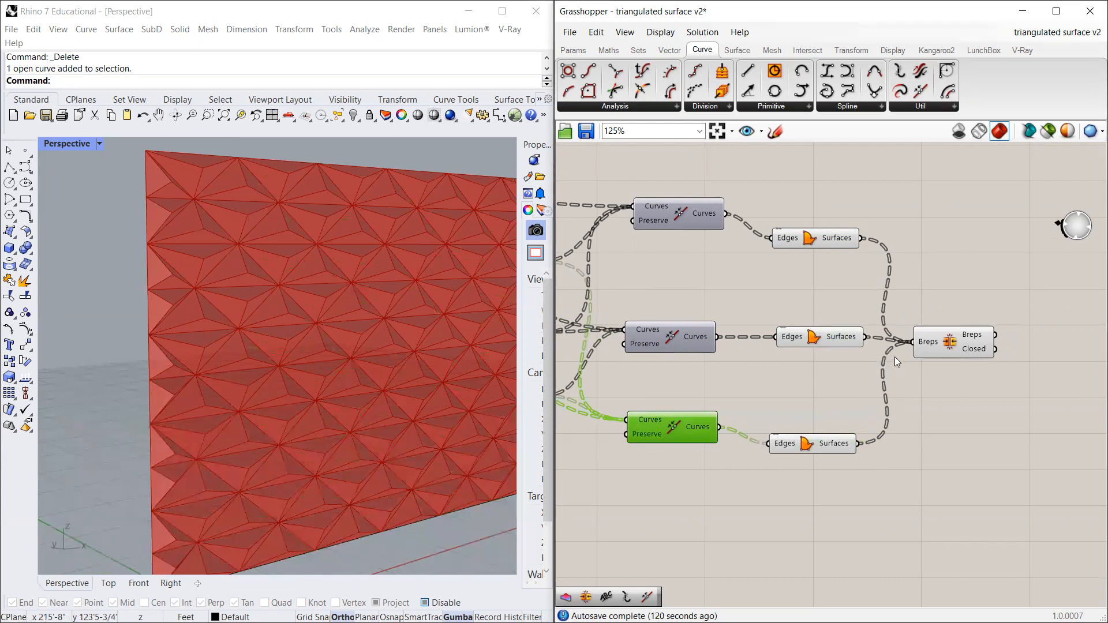
pyautogui.click(823, 239)
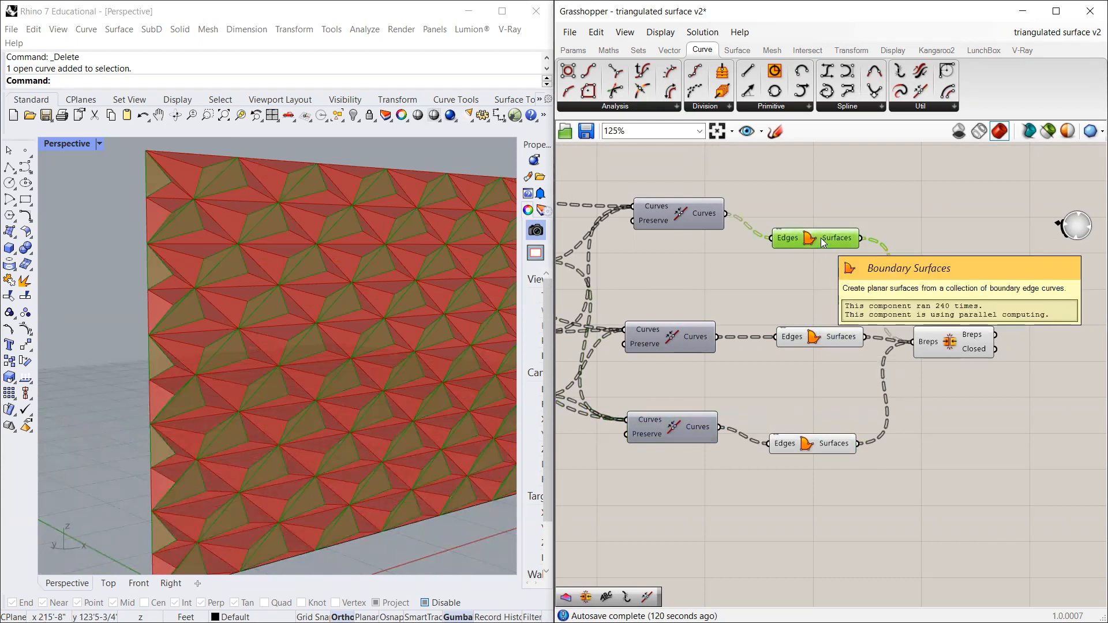
# Step: Delete the Brep Join component that combines the three Boundary Surfaces outputs
pyautogui.click(953, 359)
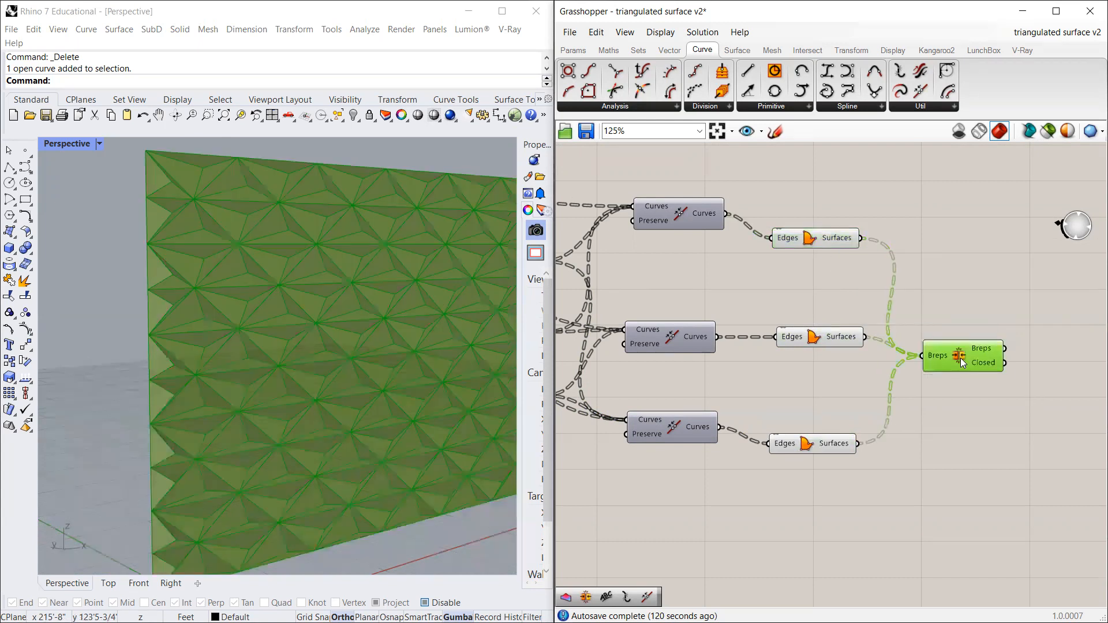
pyautogui.press('Delete')
pyautogui.scroll(-3, 290, 284)
pyautogui.scroll(3, 297, 291)
pyautogui.scroll(2, 736, 313)
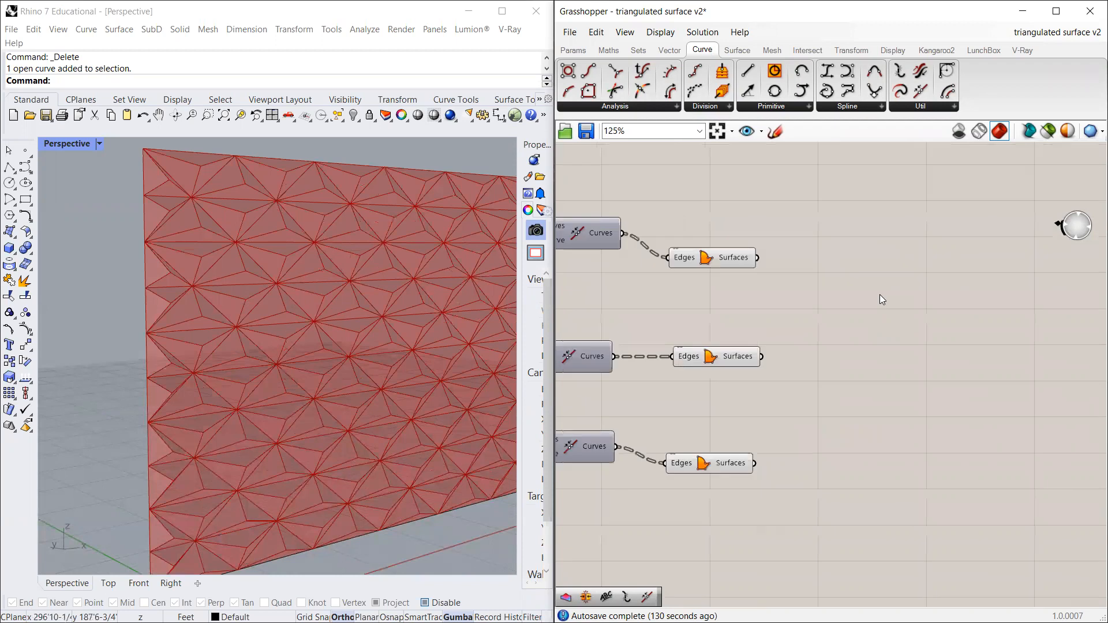
# Step: Add a Rotate Axis component beside the upper Boundary Surfaces component
pyautogui.doubleClick(831, 303)
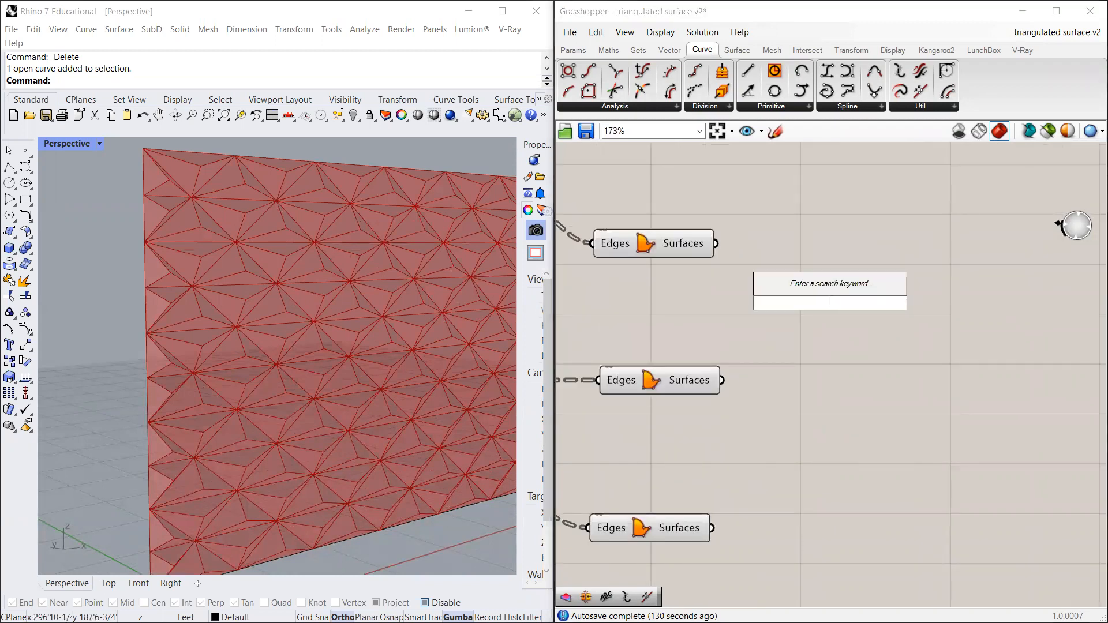
pyautogui.write('rota')
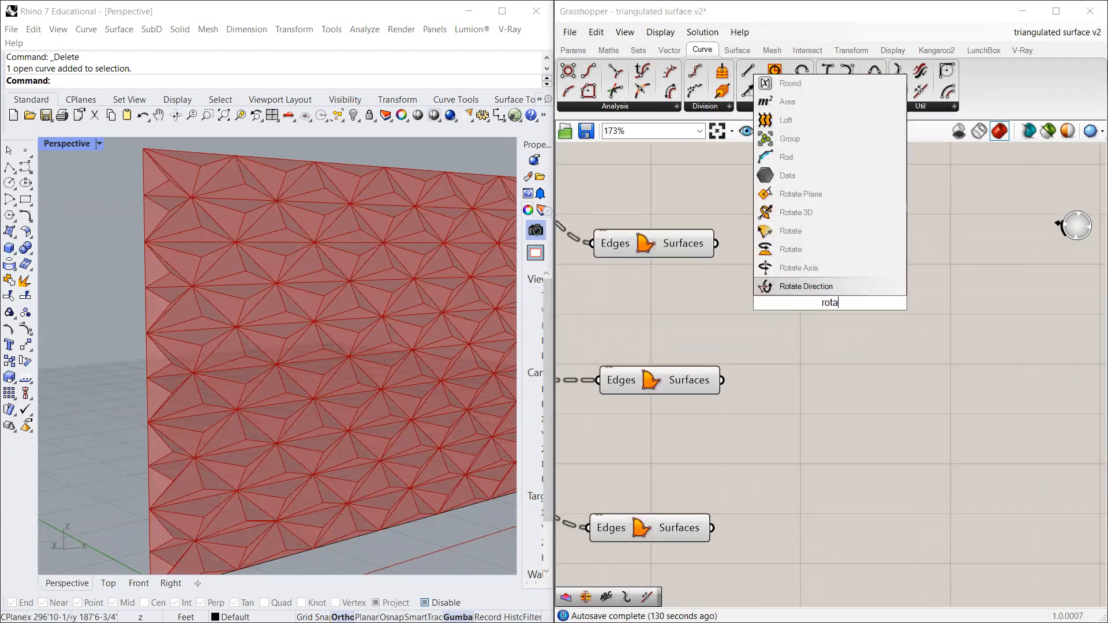
pyautogui.press('Return')
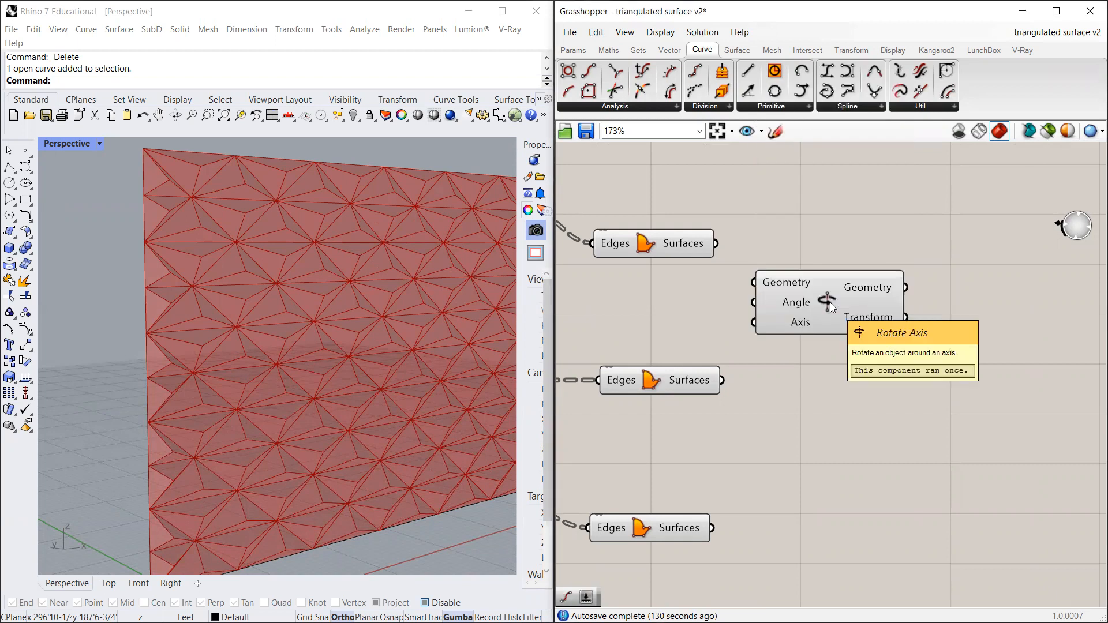
pyautogui.moveTo(832, 306); pyautogui.dragTo(854, 264)
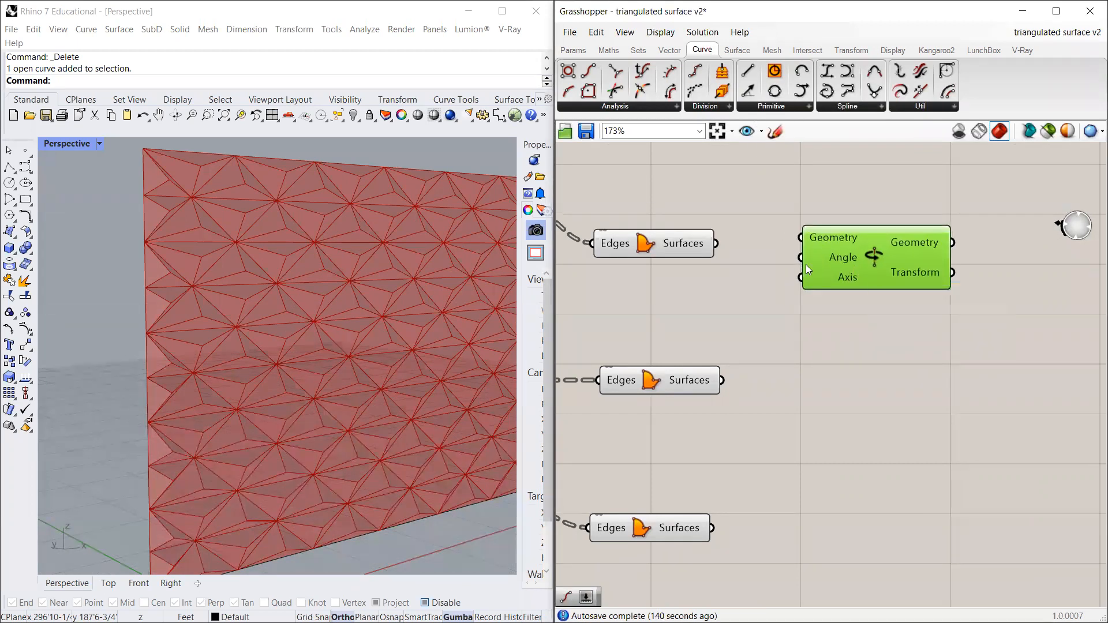
# Step: Space out the Rotate Axis component and connect the upper Boundary Surfaces output to its Geometry input
pyautogui.click(662, 252)
pyautogui.moveTo(662, 252); pyautogui.dragTo(653, 255)
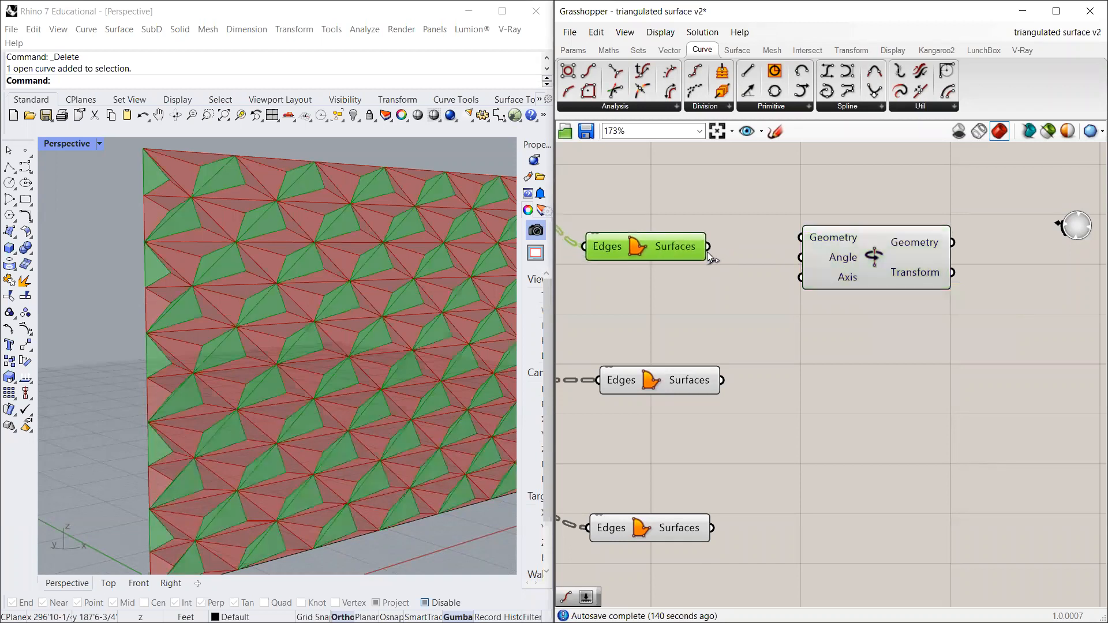
pyautogui.click(910, 274)
pyautogui.moveTo(910, 274); pyautogui.dragTo(973, 276)
pyautogui.moveTo(819, 265); pyautogui.dragTo(849, 241)
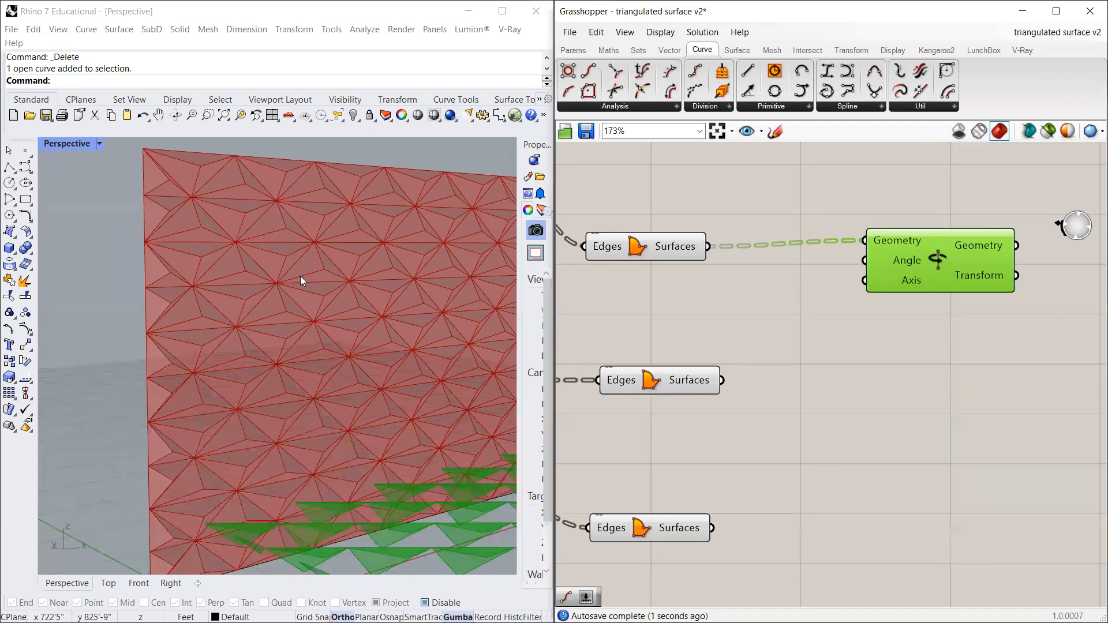
# Step: Examine the rotated surfaces' preview beside the facade and check the Rotate Axis component's default axis value
pyautogui.scroll(-8, 300, 276)
pyautogui.moveTo(301, 351); pyautogui.dragTo(435, 370, button='right')
pyautogui.scroll(8, 310, 349)
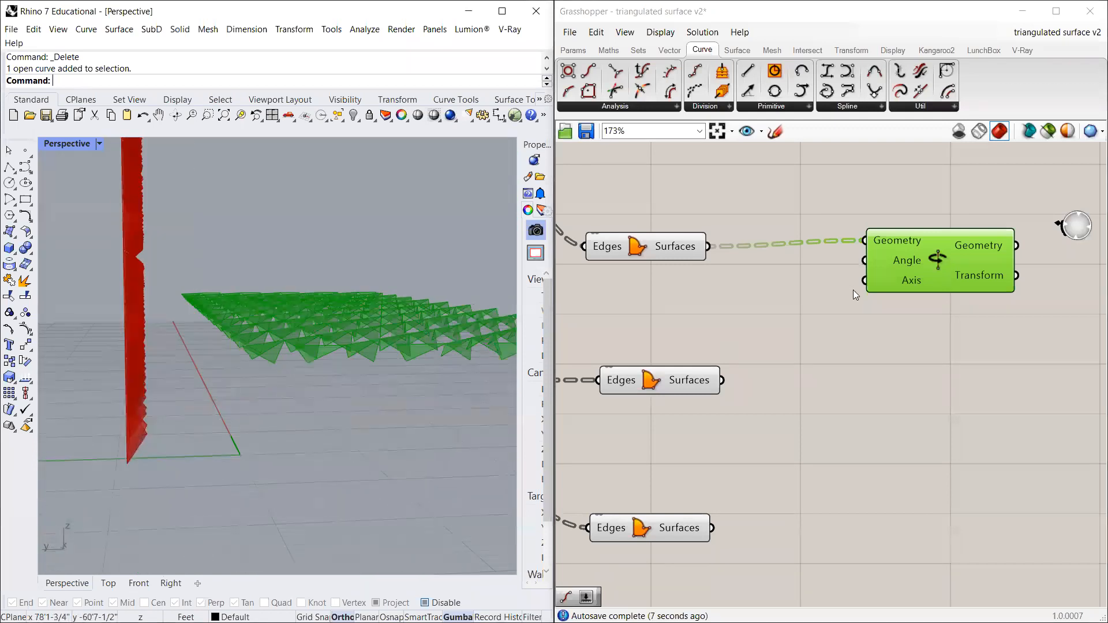
pyautogui.moveTo(911, 280)
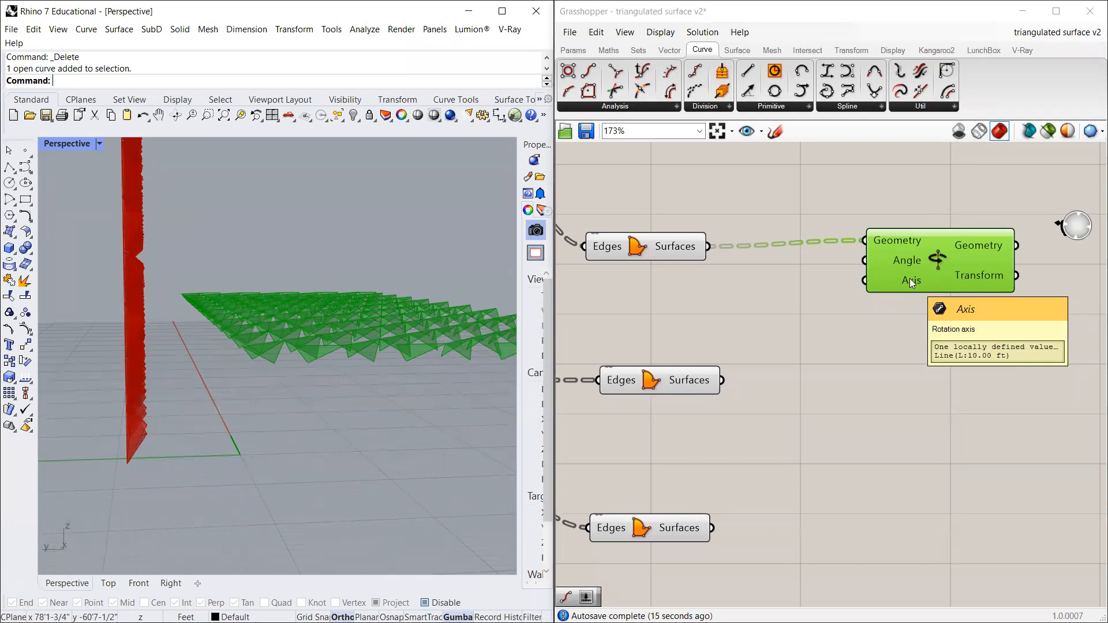
# Step: Reposition the upper Boundary Surfaces and Rotate Axis components so the Geometry wire between them runs straight
pyautogui.moveTo(913, 268); pyautogui.dragTo(914, 279)
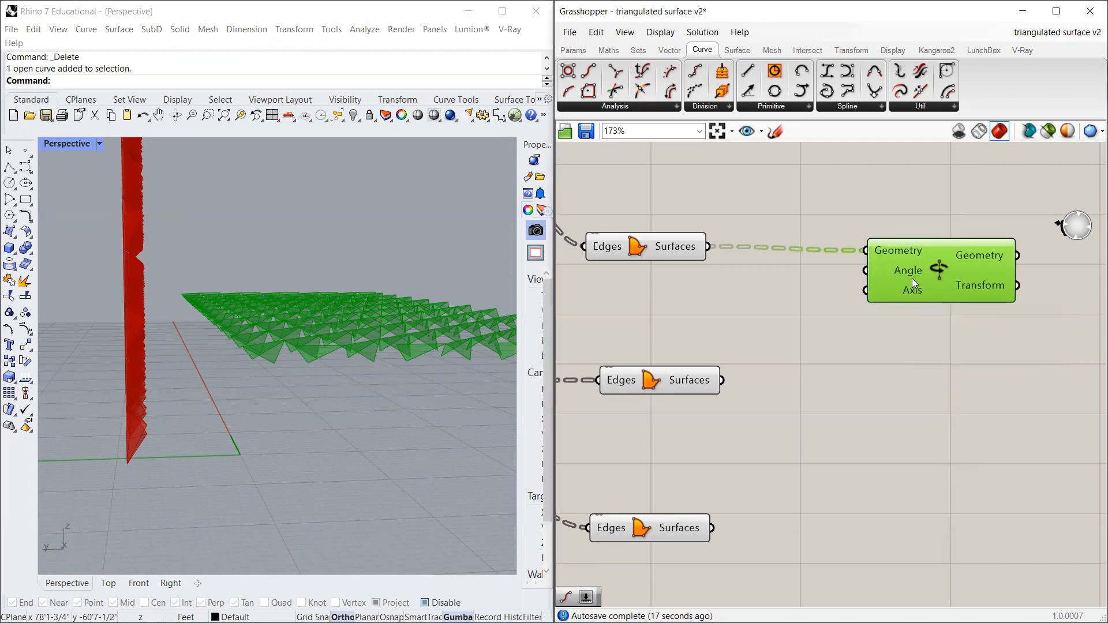
pyautogui.scroll(2, 727, 254)
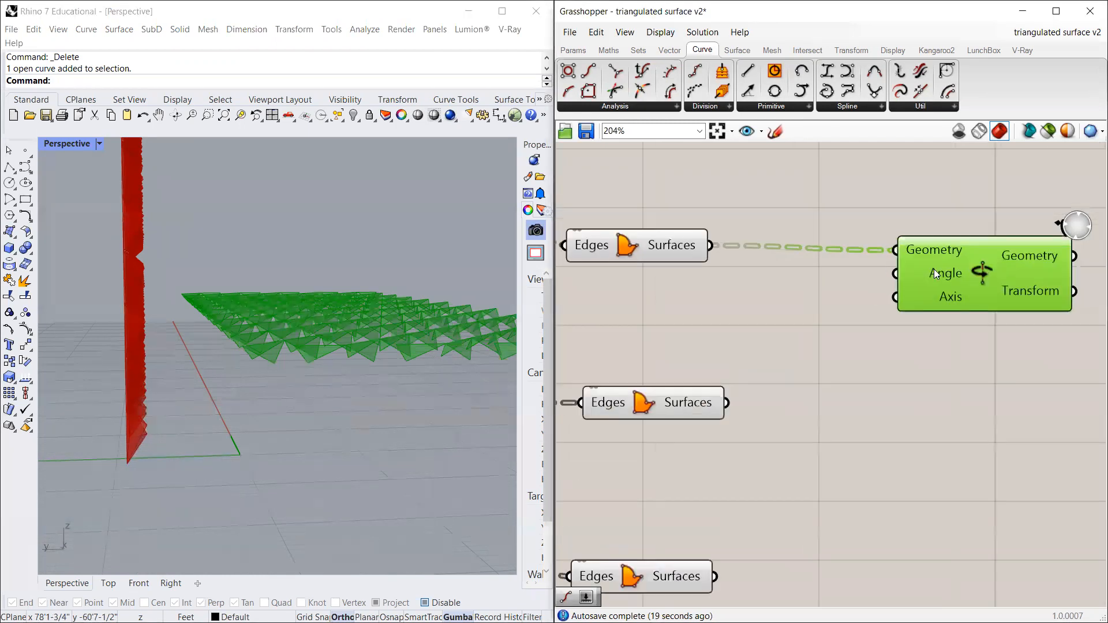
pyautogui.moveTo(699, 248); pyautogui.dragTo(715, 247)
pyautogui.moveTo(960, 280); pyautogui.dragTo(973, 274)
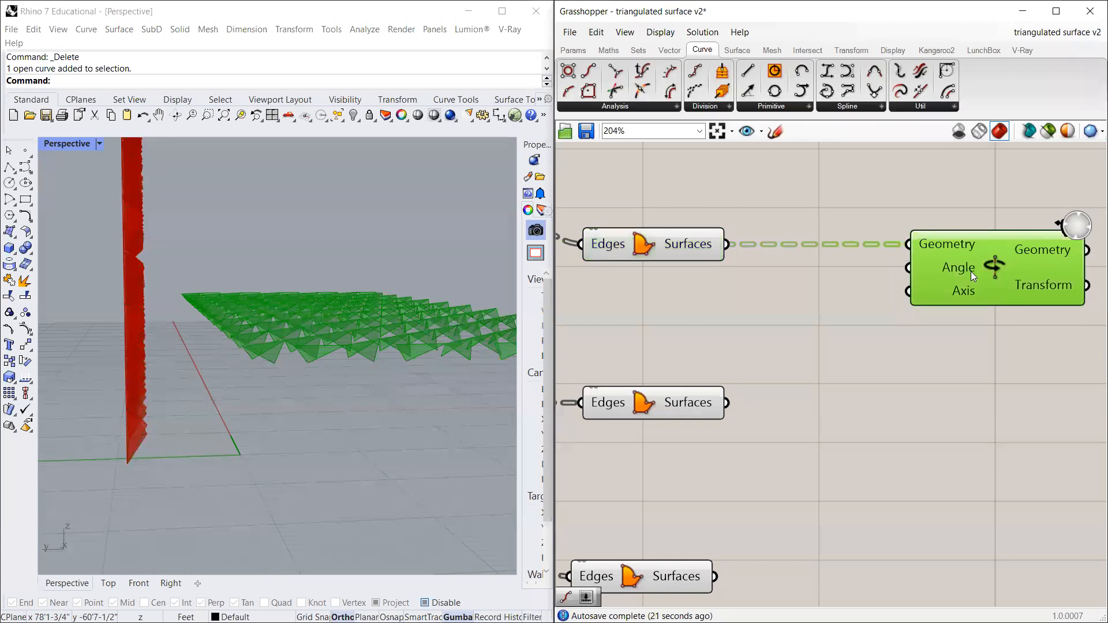
# Step: Add a number slider ranging from 0 to 45 below the upper Boundary Surfaces component
pyautogui.doubleClick(690, 299)
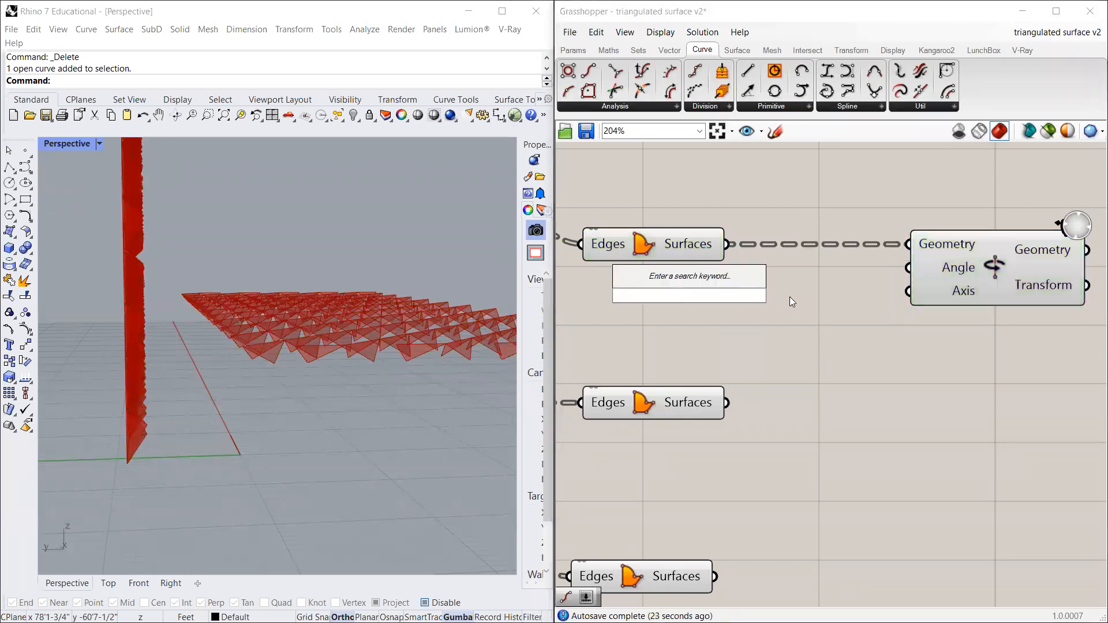
pyautogui.write('0')
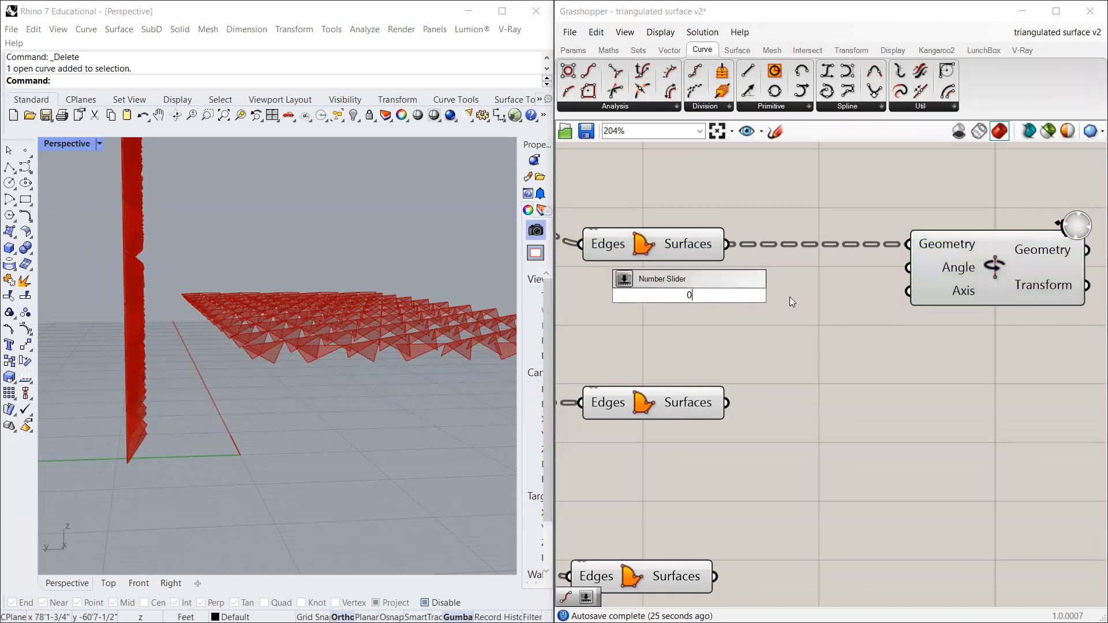
pyautogui.write('..45')
pyautogui.press('Return')
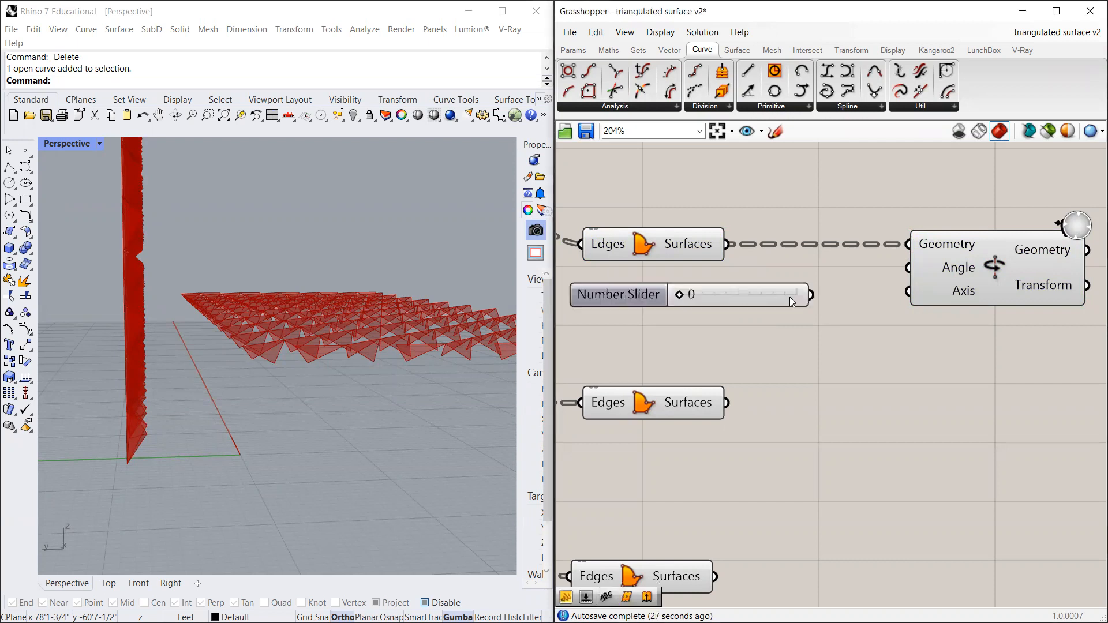
# Step: Add a Radians component near the new number slider and move the Rotate Axis component to make room for it
pyautogui.doubleClick(826, 340)
pyautogui.write('rad')
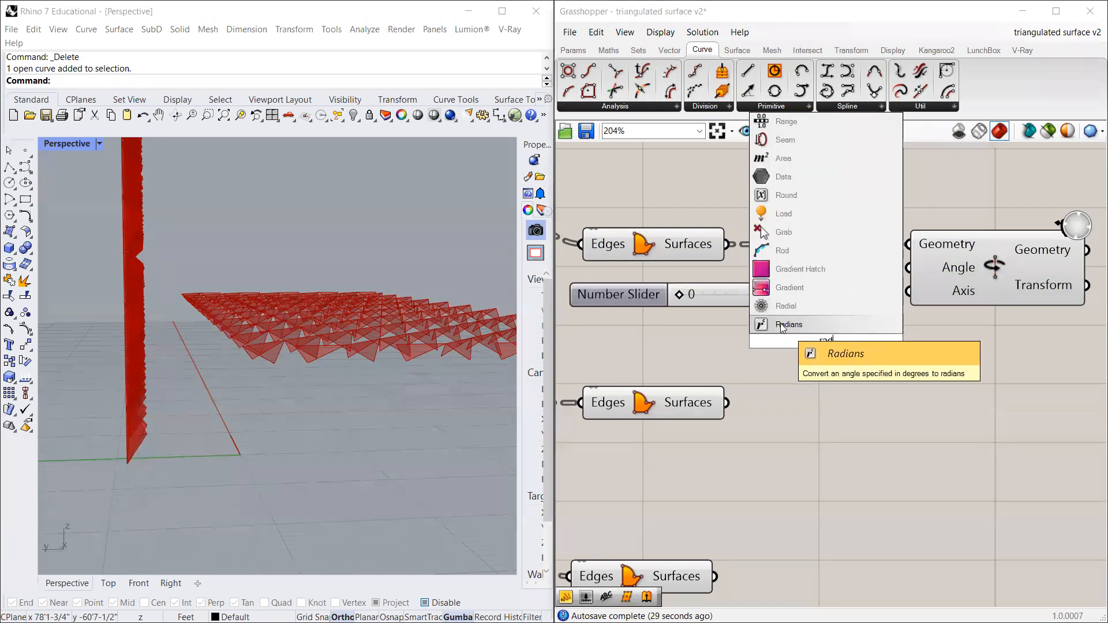
pyautogui.click(778, 324)
pyautogui.scroll(-3, 902, 315)
pyautogui.scroll(3, 894, 303)
pyautogui.moveTo(900, 303); pyautogui.dragTo(971, 297)
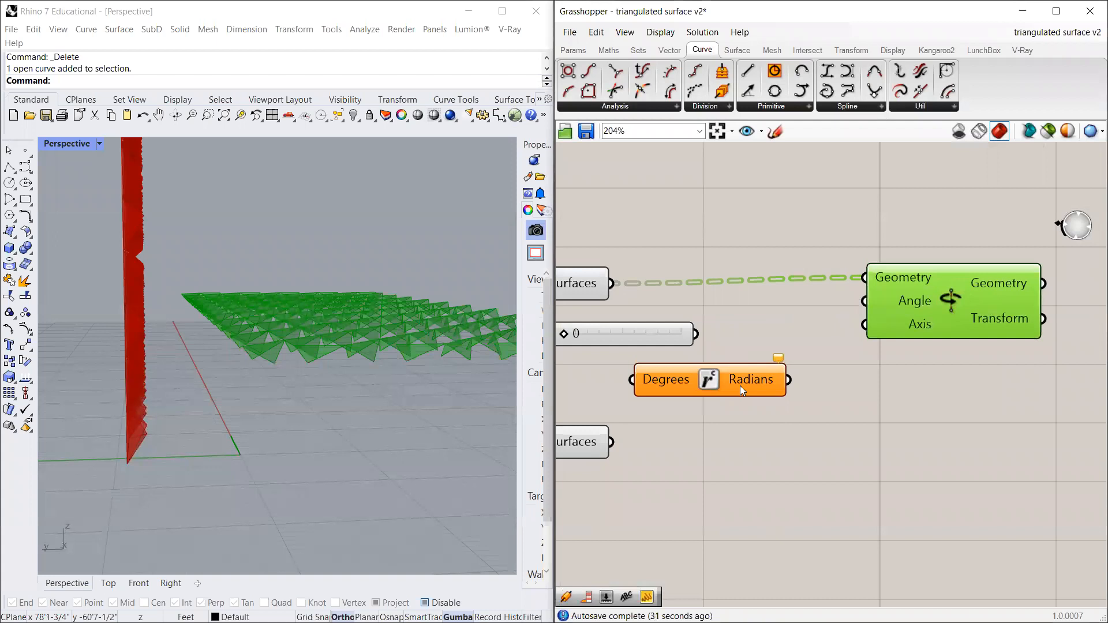
# Step: Connect the slider through the Radians component to the Rotate Axis component's Angle input, spacing out the three components, and set the slider to 39
pyautogui.moveTo(740, 384); pyautogui.dragTo(825, 351)
pyautogui.moveTo(668, 334); pyautogui.dragTo(722, 353)
pyautogui.moveTo(869, 330)
pyautogui.mouseDown()
pyautogui.moveTo(988, 326)
pyautogui.moveTo(929, 318)
pyautogui.mouseUp()
pyautogui.scroll(-2, 627, 381)
pyautogui.moveTo(582, 355); pyautogui.dragTo(634, 379)
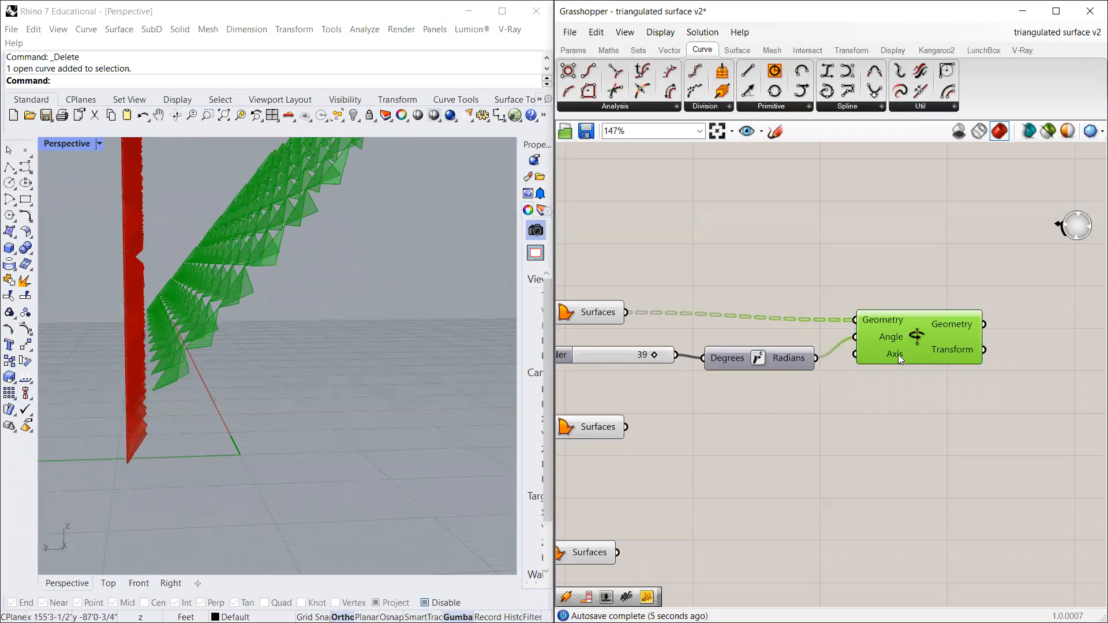
# Step: Set the rotation angle slider to 45 and align the Rotate Axis component's Angle input with the Radians output
pyautogui.moveTo(898, 354)
pyautogui.moveTo(748, 359); pyautogui.dragTo(750, 355)
pyautogui.moveTo(660, 356)
pyautogui.mouseDown()
pyautogui.moveTo(602, 358)
pyautogui.moveTo(666, 355)
pyautogui.mouseUp()
pyautogui.scroll(1, 889, 359)
pyautogui.moveTo(901, 349); pyautogui.dragTo(905, 367)
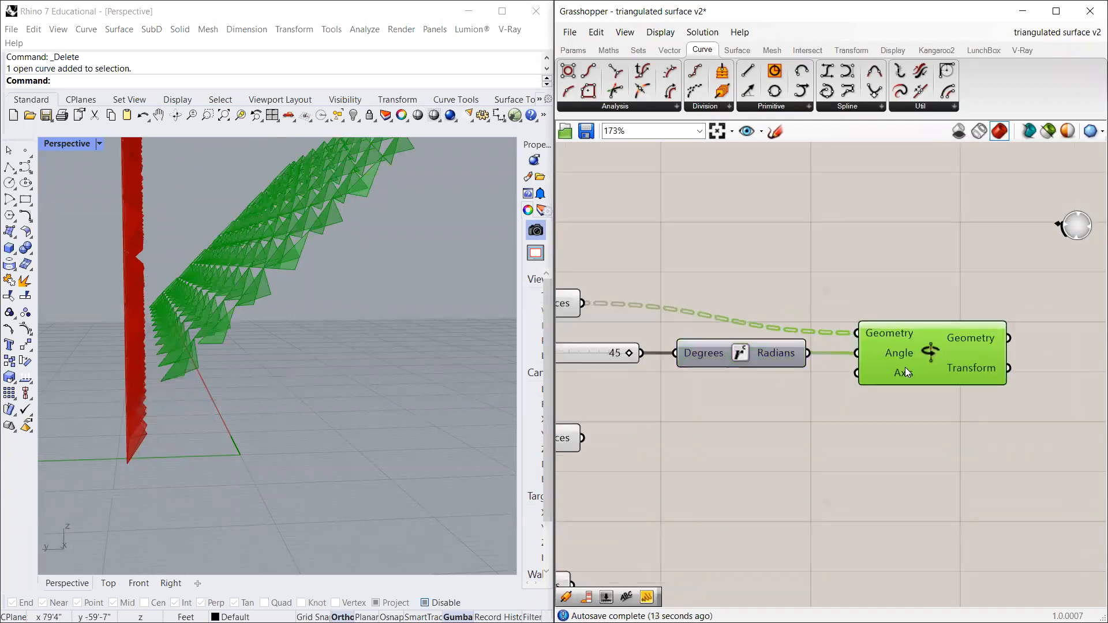
# Step: Examine the rotated surfaces against the facade from the front, then close up on the edges of the triangular modules
pyautogui.scroll(-6, 318, 350)
pyautogui.moveTo(318, 350); pyautogui.dragTo(235, 269, button='right')
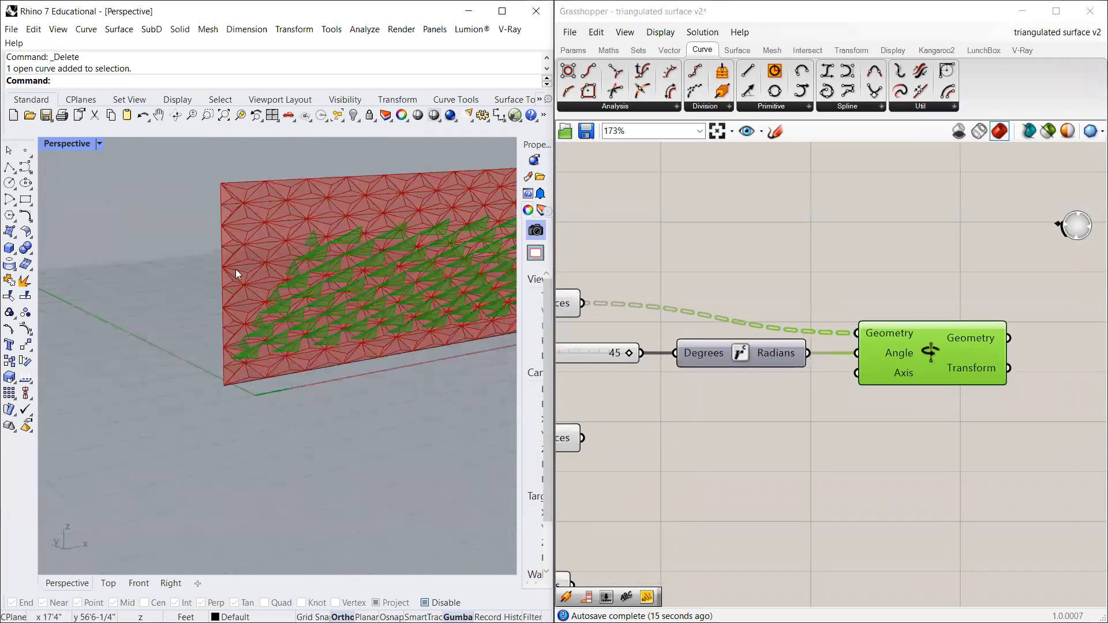
pyautogui.scroll(6, 244, 242)
pyautogui.scroll(3, 242, 243)
pyautogui.scroll(-3, 262, 234)
pyautogui.scroll(3, 267, 223)
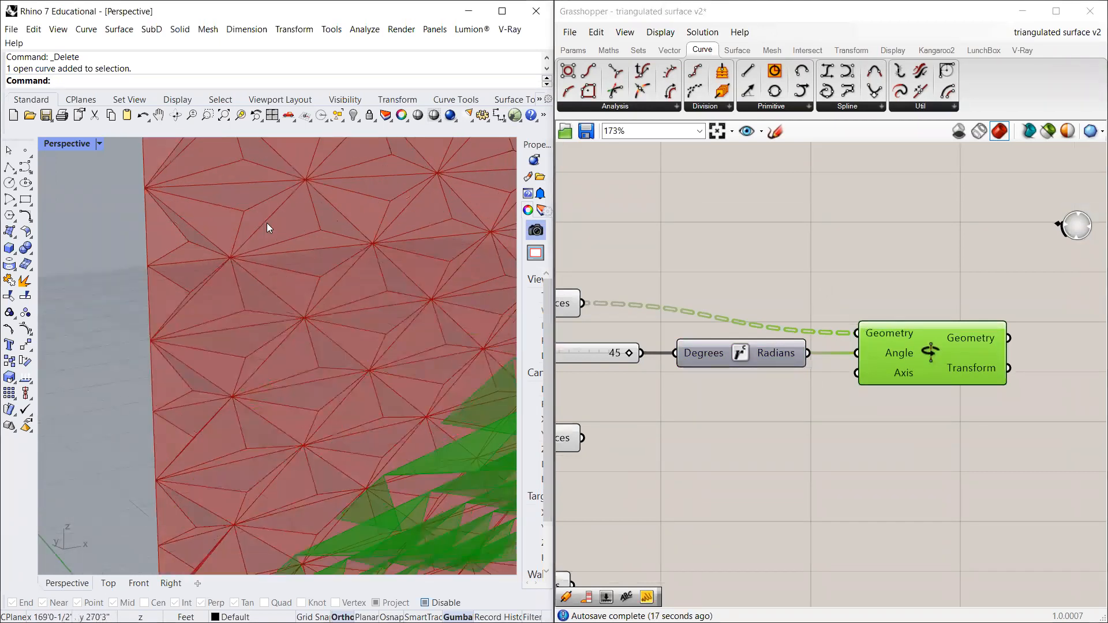
# Step: Align the Rotate Axis component with its Geometry wire, then select the three Line and two List Item components and call up their options
pyautogui.moveTo(901, 333); pyautogui.dragTo(909, 303)
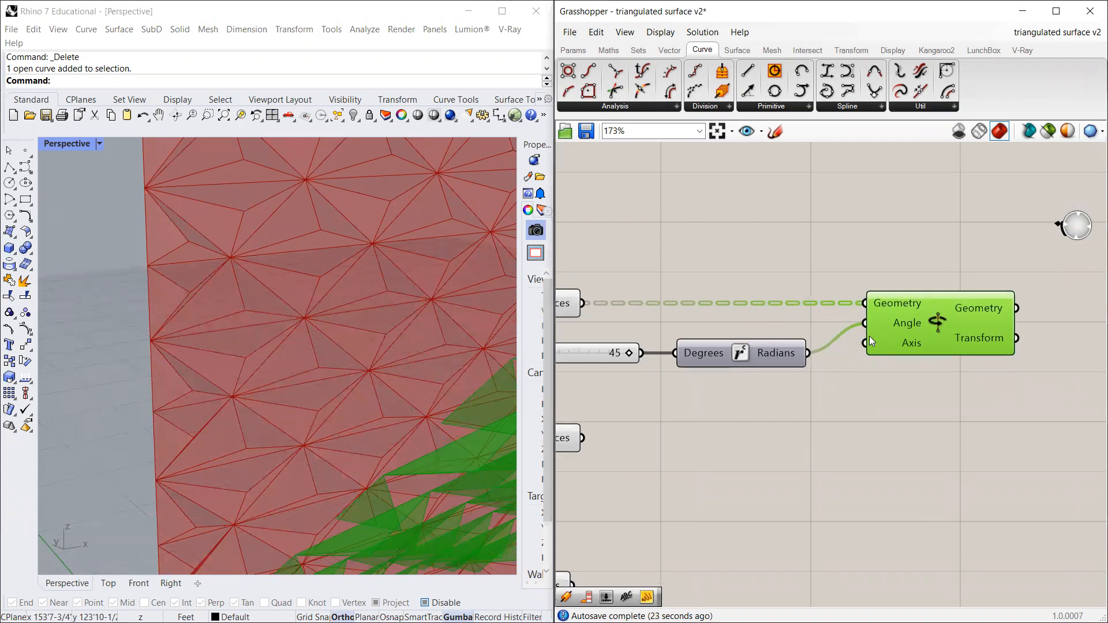
pyautogui.scroll(-8, 802, 199)
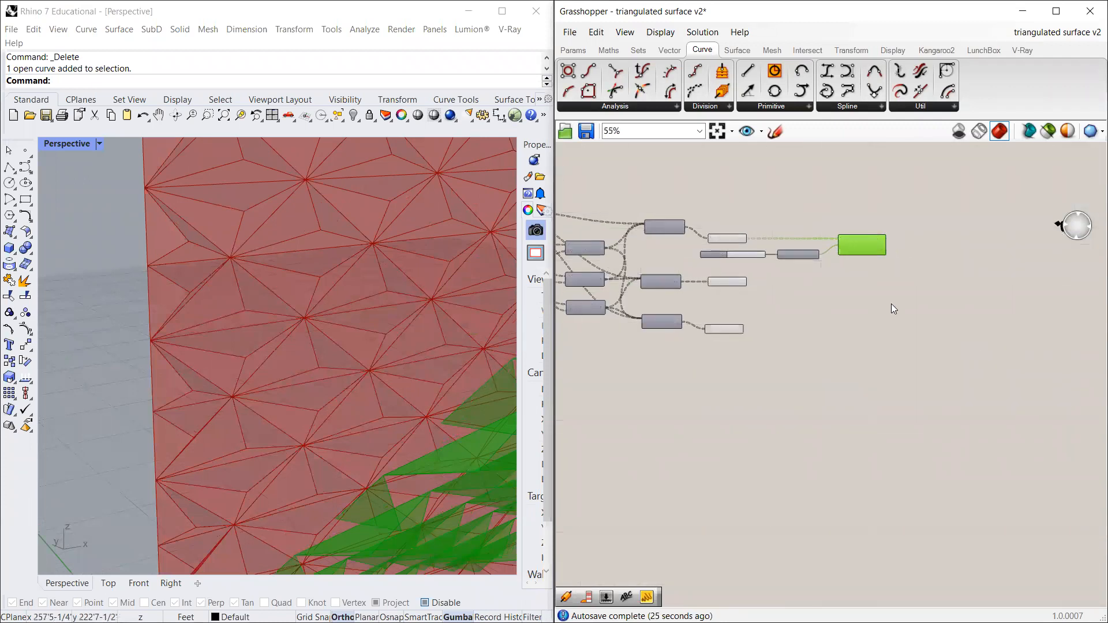
pyautogui.scroll(2, 812, 273)
pyautogui.scroll(-2, 855, 264)
pyautogui.scroll(3, 864, 278)
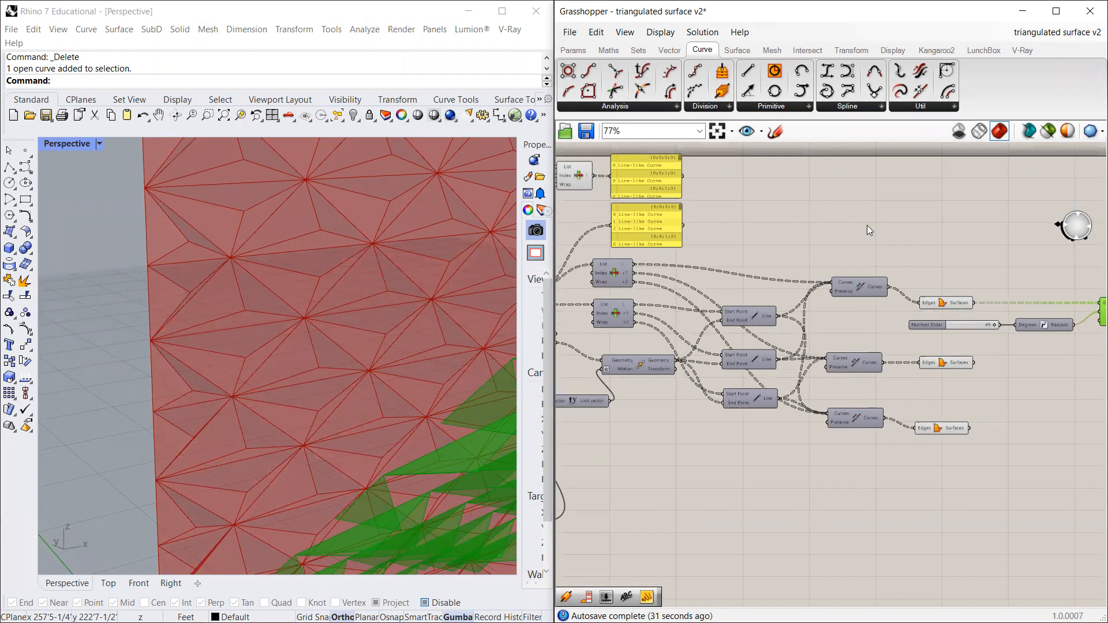
pyautogui.moveTo(769, 463); pyautogui.dragTo(726, 305)
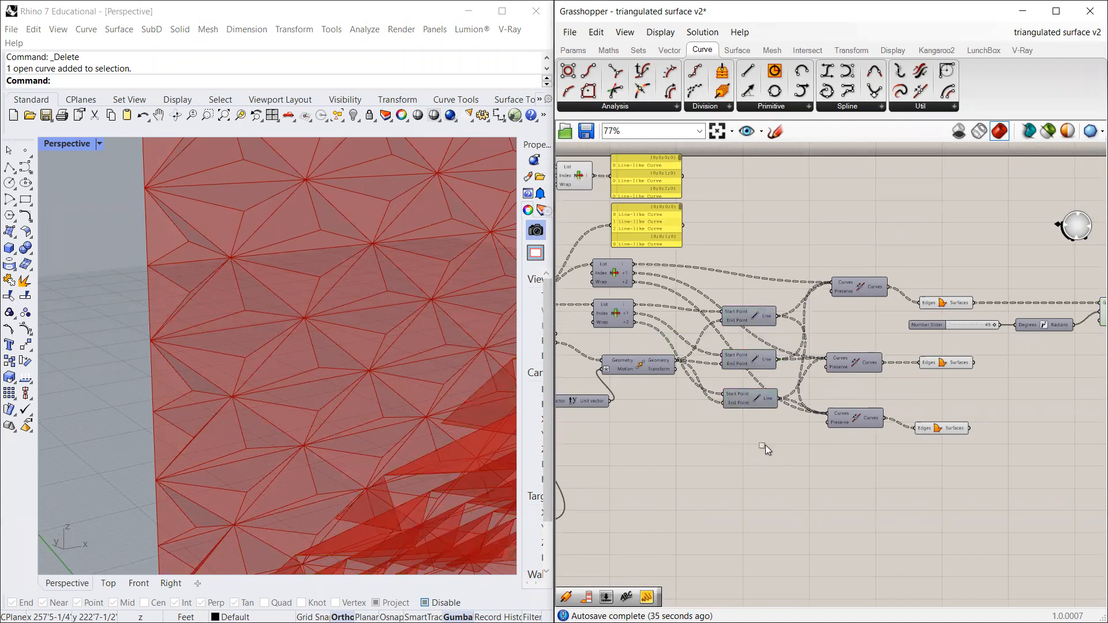
pyautogui.moveTo(766, 445); pyautogui.dragTo(685, 317)
pyautogui.keyDown('shift'); pyautogui.click(623, 310); pyautogui.keyUp('shift')
pyautogui.keyDown('shift'); pyautogui.click(608, 276); pyautogui.keyUp('shift')
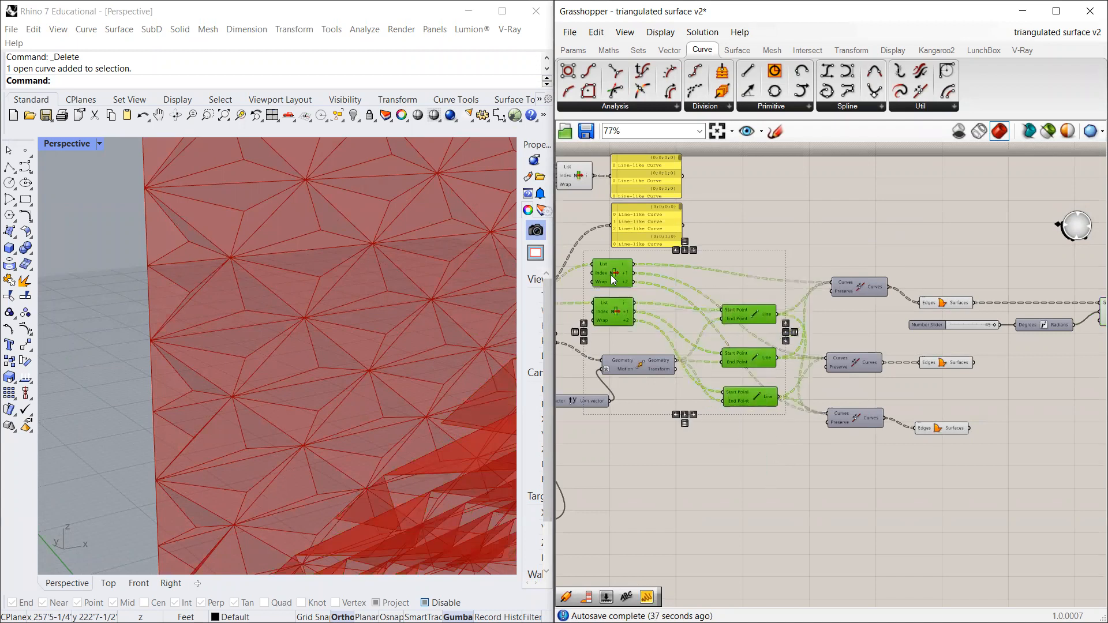
pyautogui.rightClick(611, 275)
pyautogui.middleClick(627, 278)
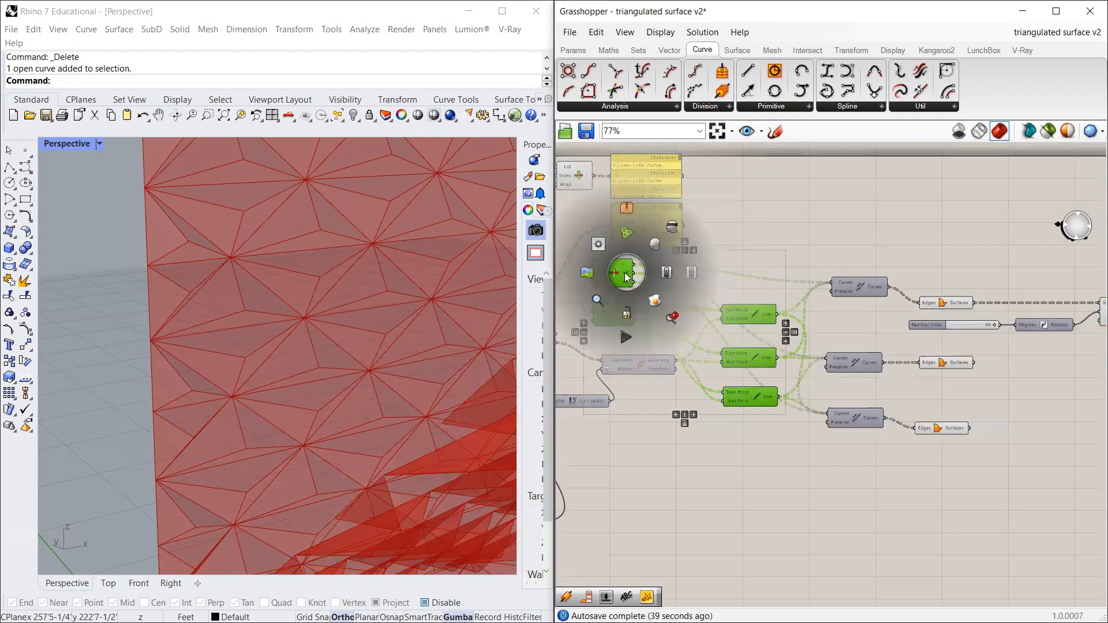
# Step: Turn on the preview of the selected List Item and Line components
pyautogui.click(658, 244)
pyautogui.click(734, 228)
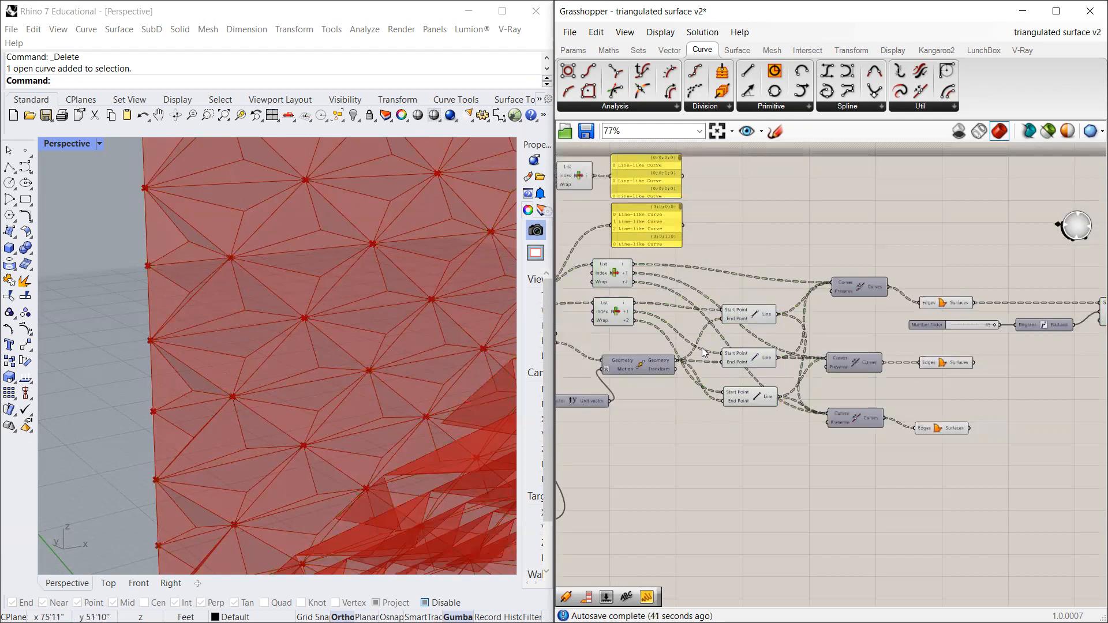
# Step: Inspect in the viewport which geometry the first two Line components and the first Edge Surface component produce
pyautogui.click(759, 316)
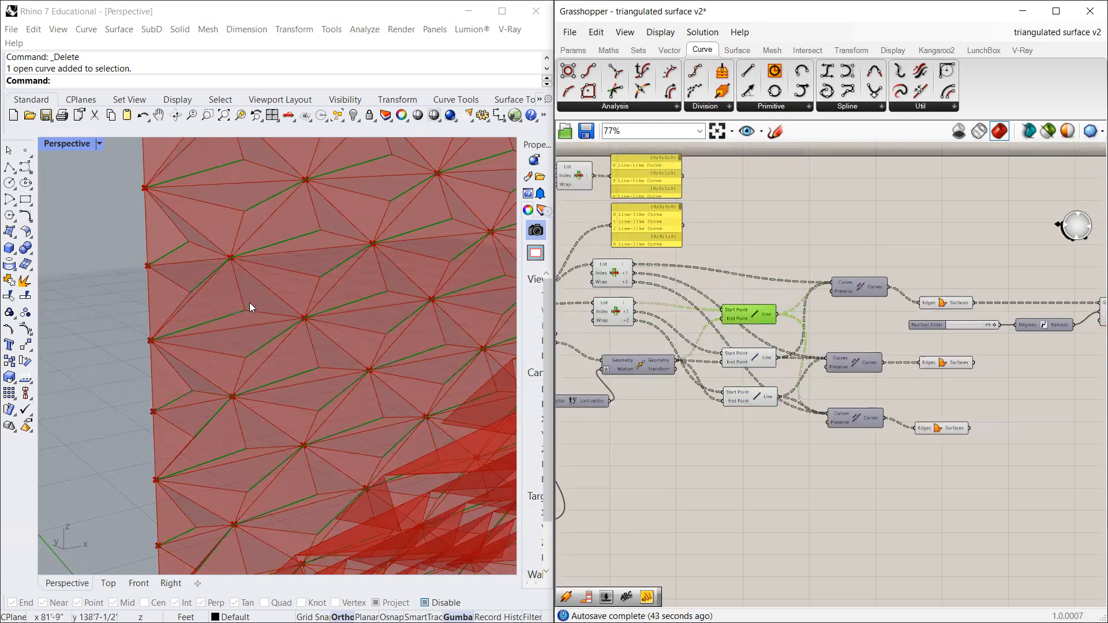
pyautogui.click(746, 359)
pyautogui.scroll(-3, 297, 338)
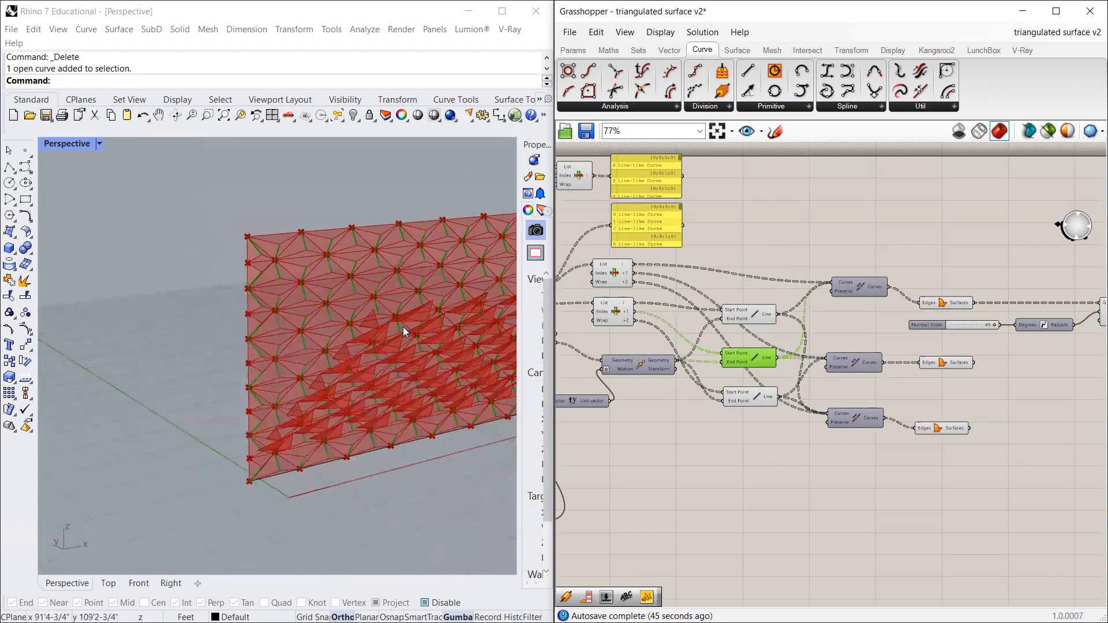
pyautogui.scroll(3, 970, 337)
pyautogui.click(934, 281)
pyautogui.scroll(3, 297, 277)
pyautogui.scroll(5, 296, 278)
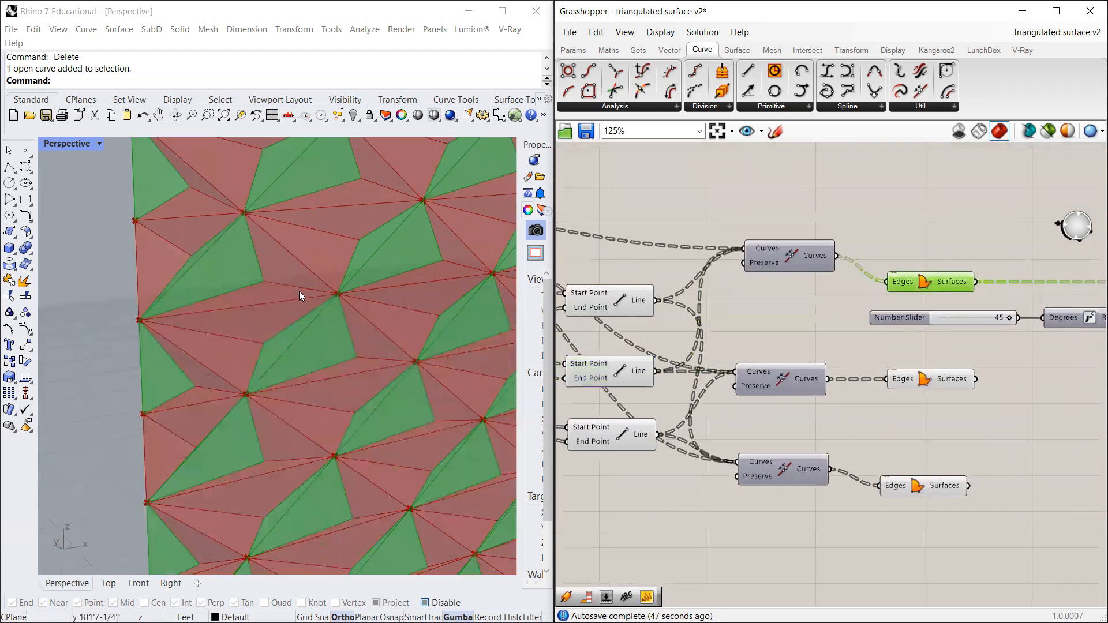
pyautogui.scroll(3, 296, 345)
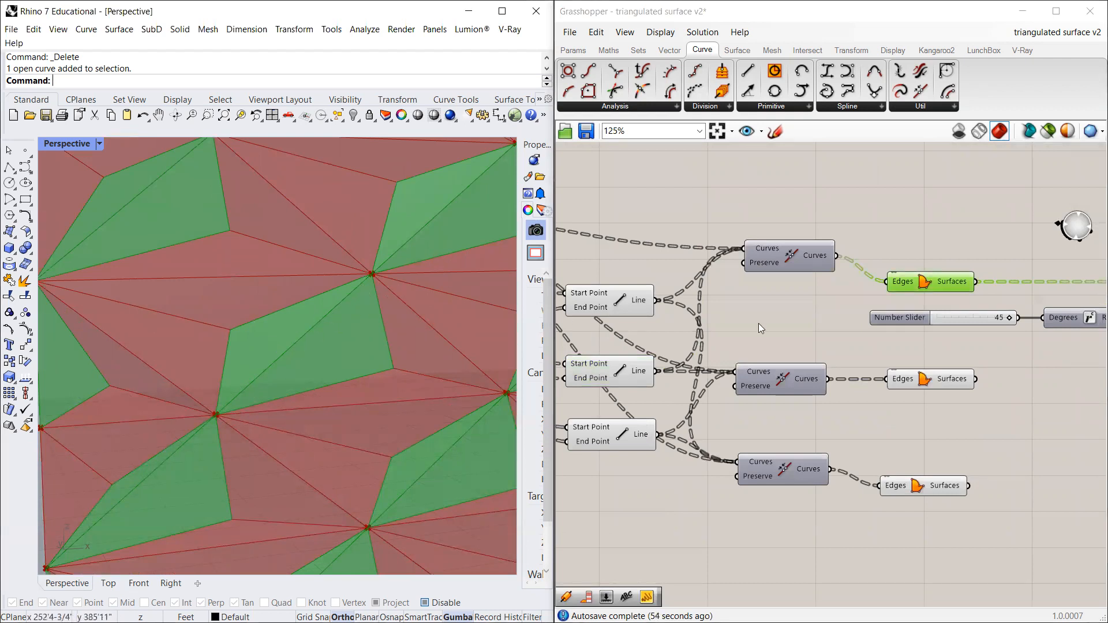
pyautogui.scroll(-3, 918, 267)
pyautogui.scroll(2, 676, 272)
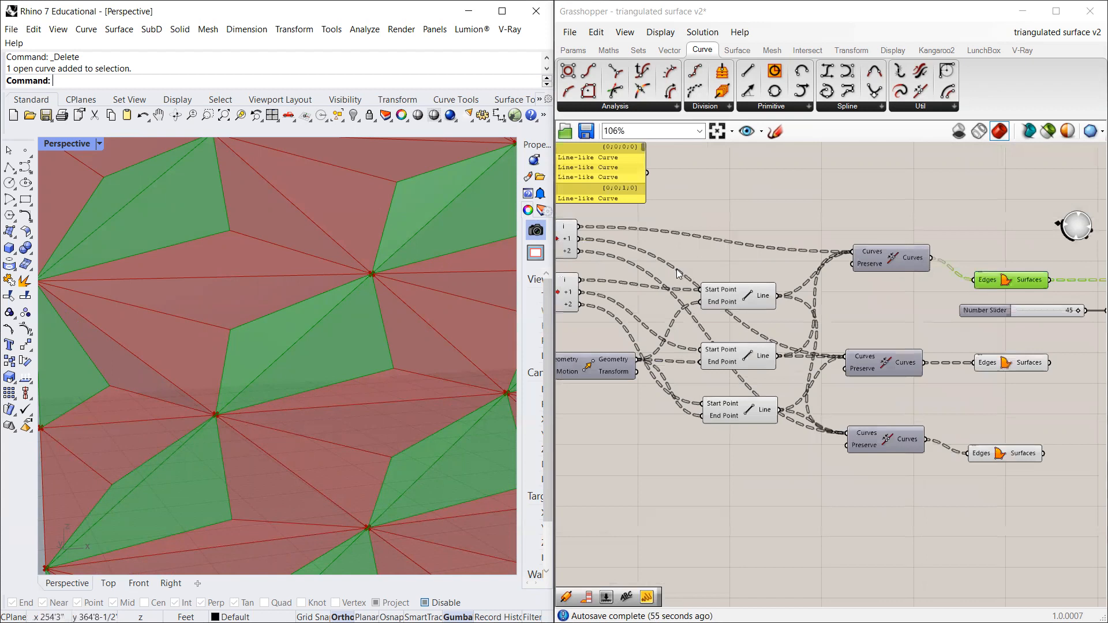
# Step: Compare the geometry of the three Line components with the triangle edge curves from the upper List Item component
pyautogui.click(740, 216)
pyautogui.click(732, 301)
pyautogui.click(734, 353)
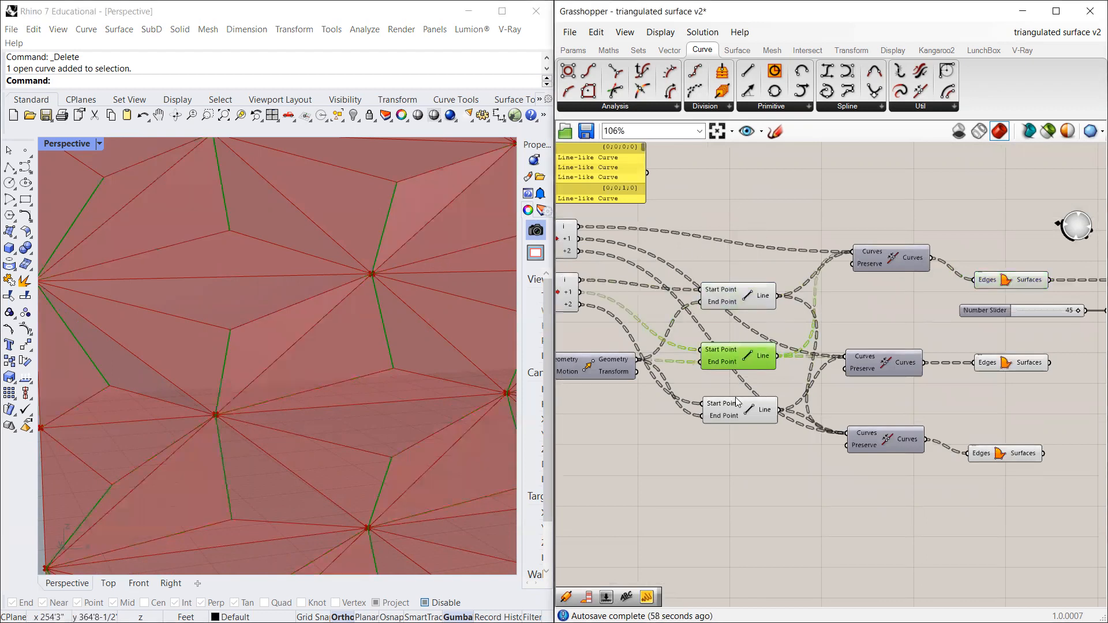
pyautogui.click(740, 415)
pyautogui.scroll(-3, 774, 354)
pyautogui.scroll(3, 712, 289)
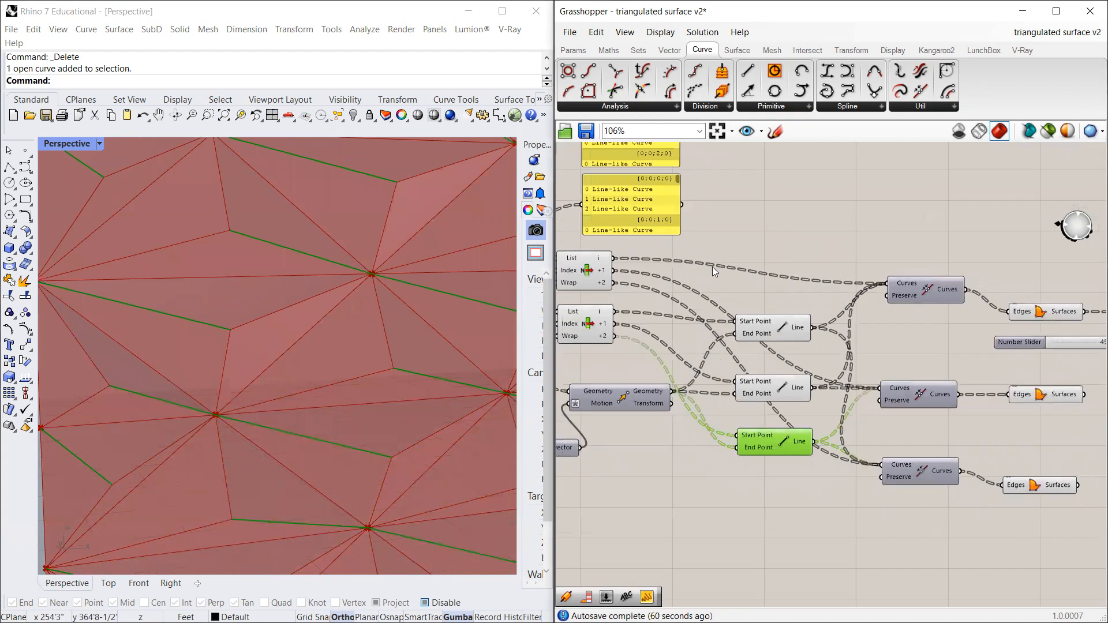
pyautogui.click(564, 285)
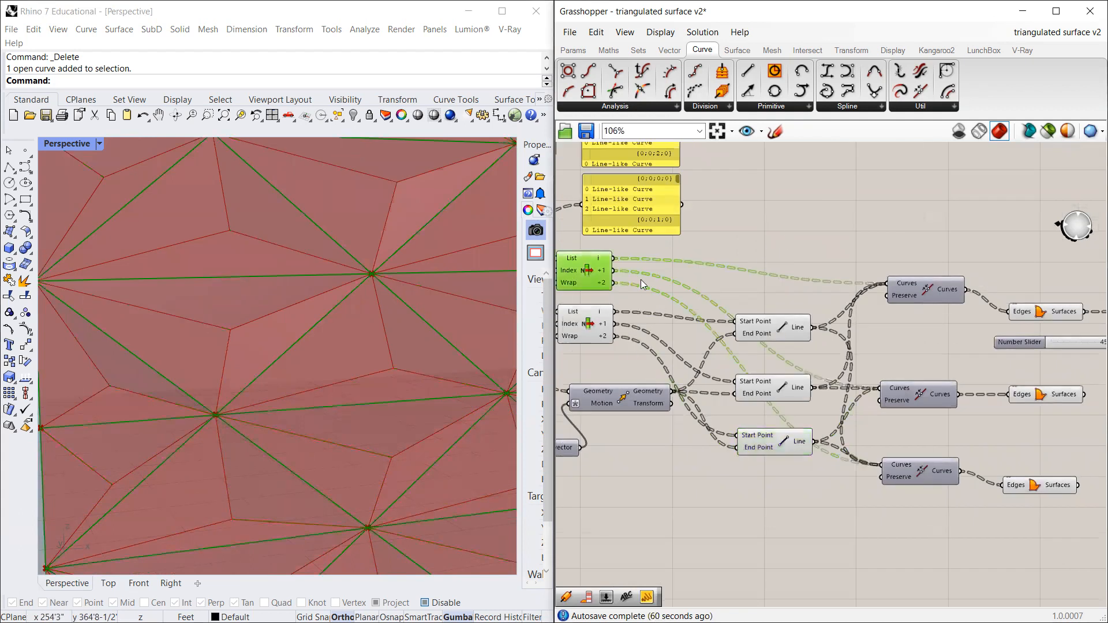
pyautogui.scroll(5, 572, 269)
pyautogui.scroll(-4, 572, 269)
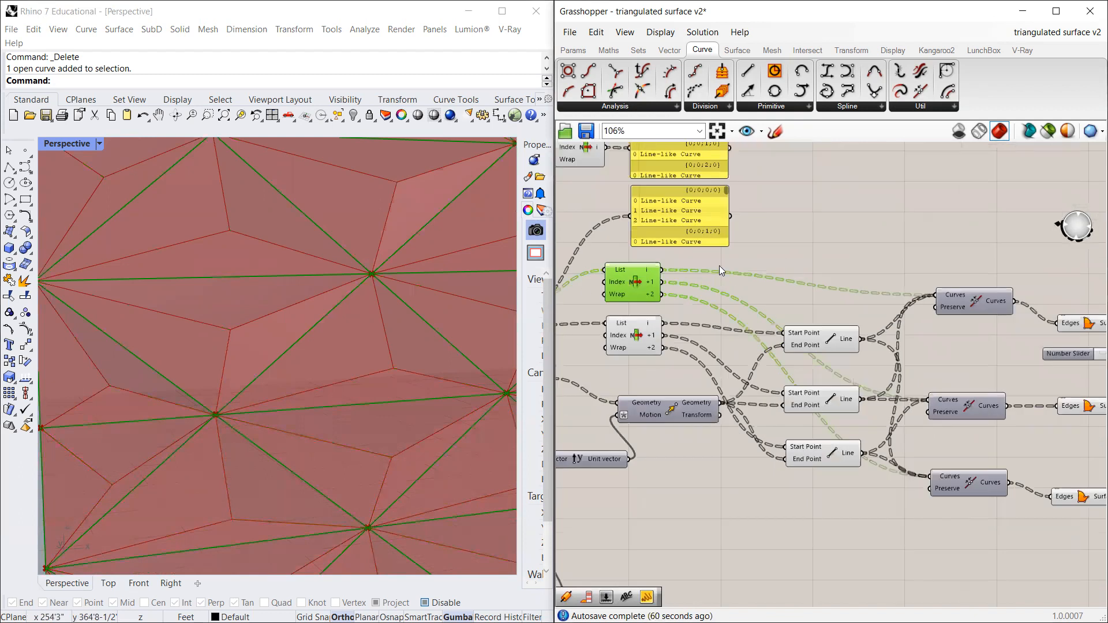
pyautogui.scroll(1, 879, 315)
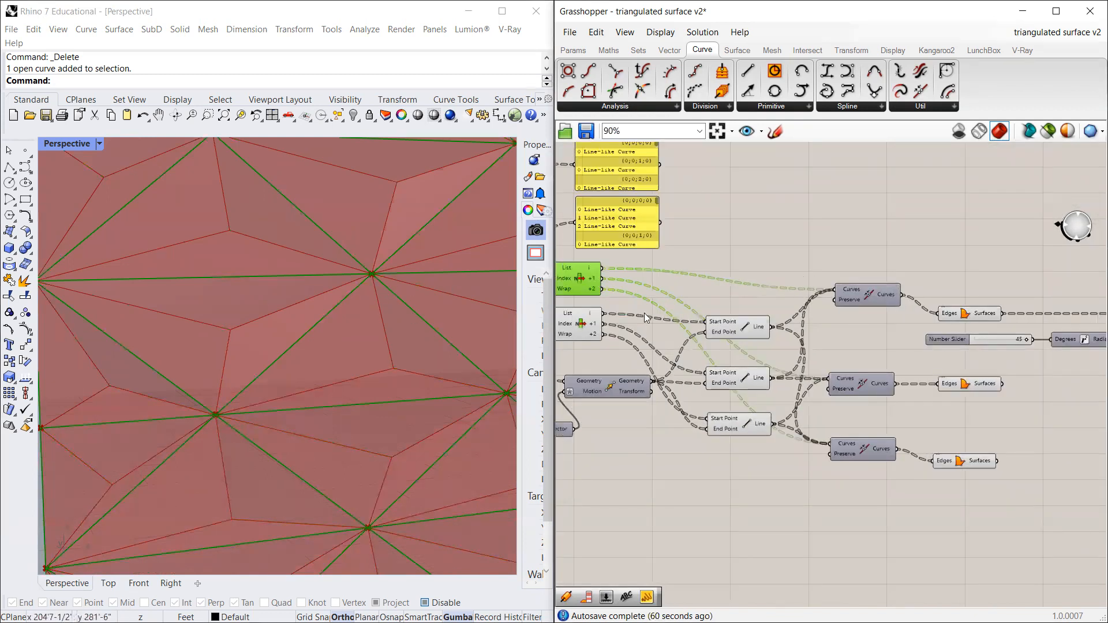
pyautogui.scroll(-5, 320, 338)
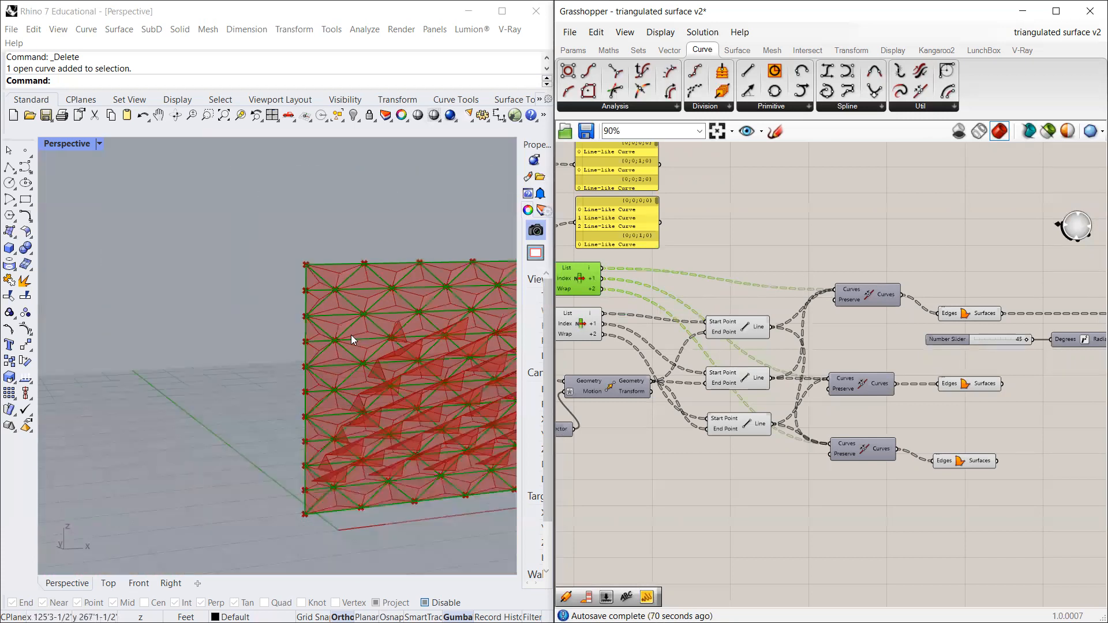
pyautogui.scroll(6, 322, 491)
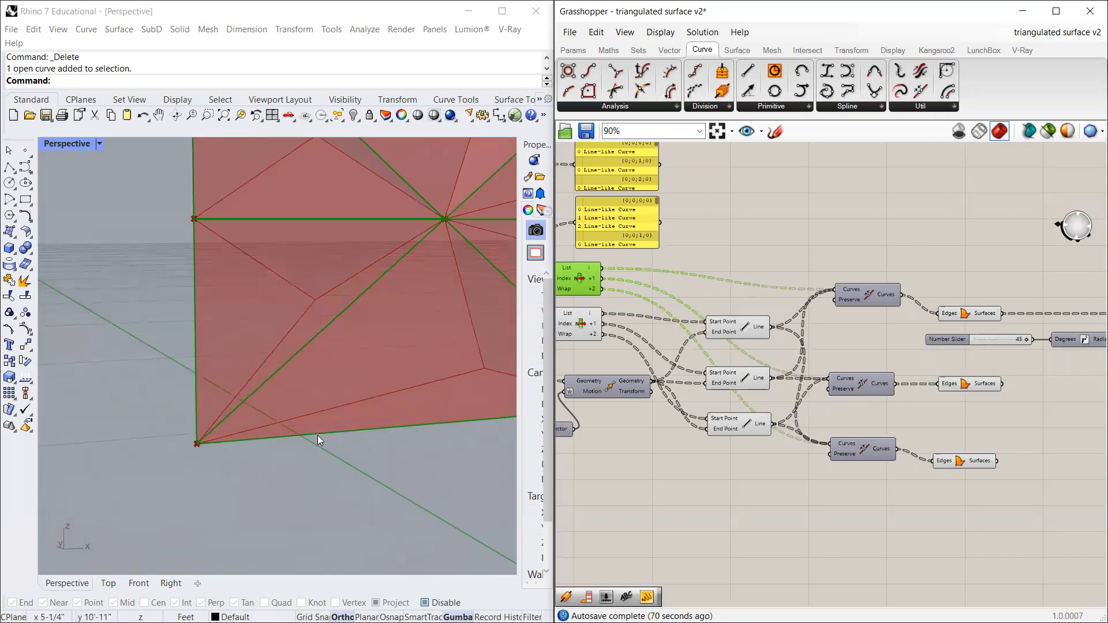
pyautogui.scroll(-3, 1012, 339)
# Step: Connect the i output of the upper List Item component to the Axis input of the Rotate Axis component
pyautogui.click(1008, 322)
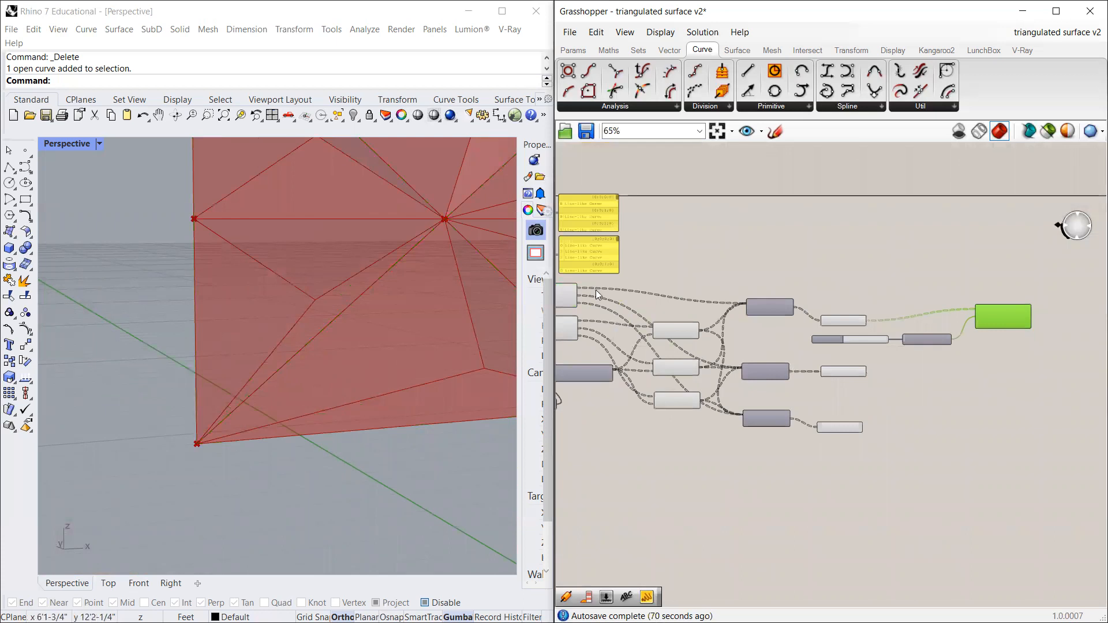
pyautogui.scroll(1, 596, 290)
pyautogui.click(572, 295)
pyautogui.scroll(-1, 571, 295)
pyautogui.moveTo(592, 295); pyautogui.dragTo(986, 323)
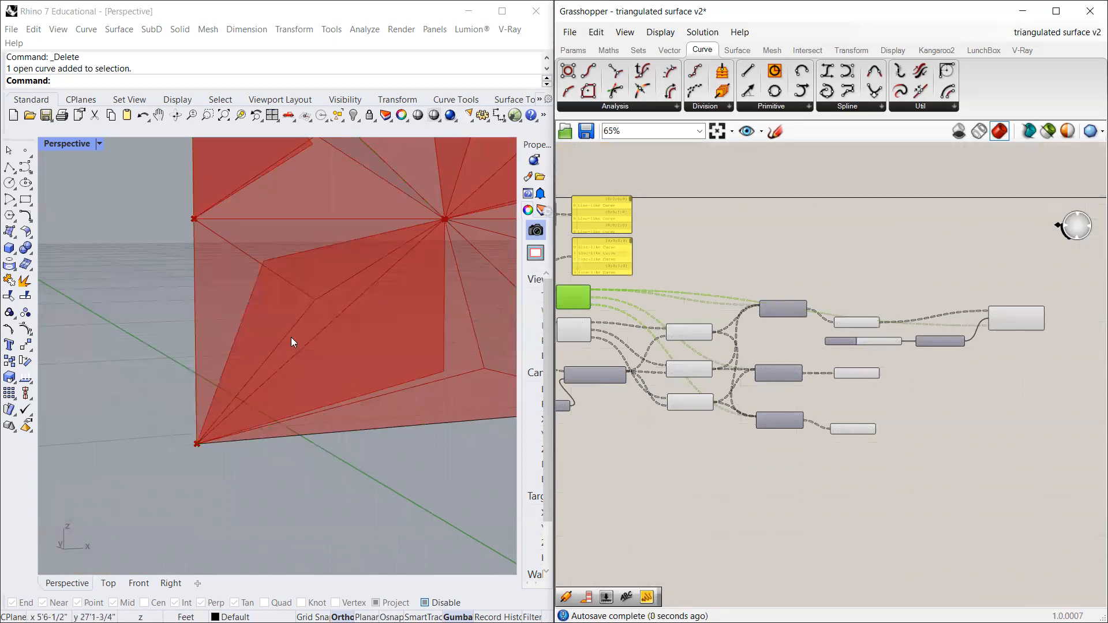
pyautogui.scroll(-4, 291, 337)
pyautogui.scroll(1, 921, 322)
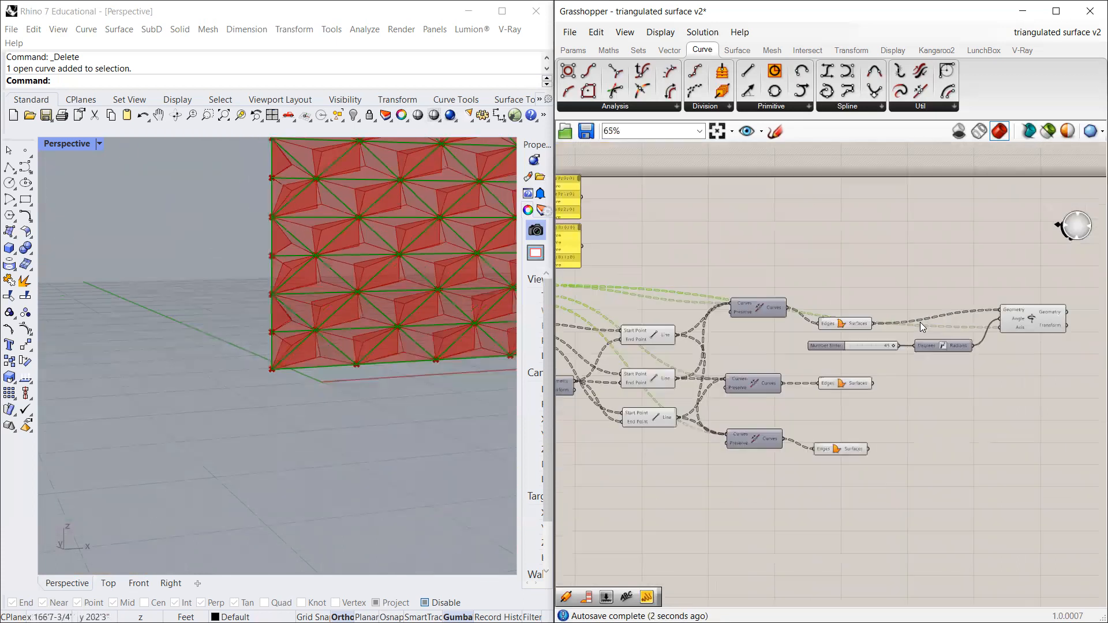
# Step: Turn off the preview of all components between the re-routed input and Rotate Axis, leaving only the rotated surfaces shown
pyautogui.scroll(-3, 921, 322)
pyautogui.moveTo(943, 288); pyautogui.dragTo(657, 449)
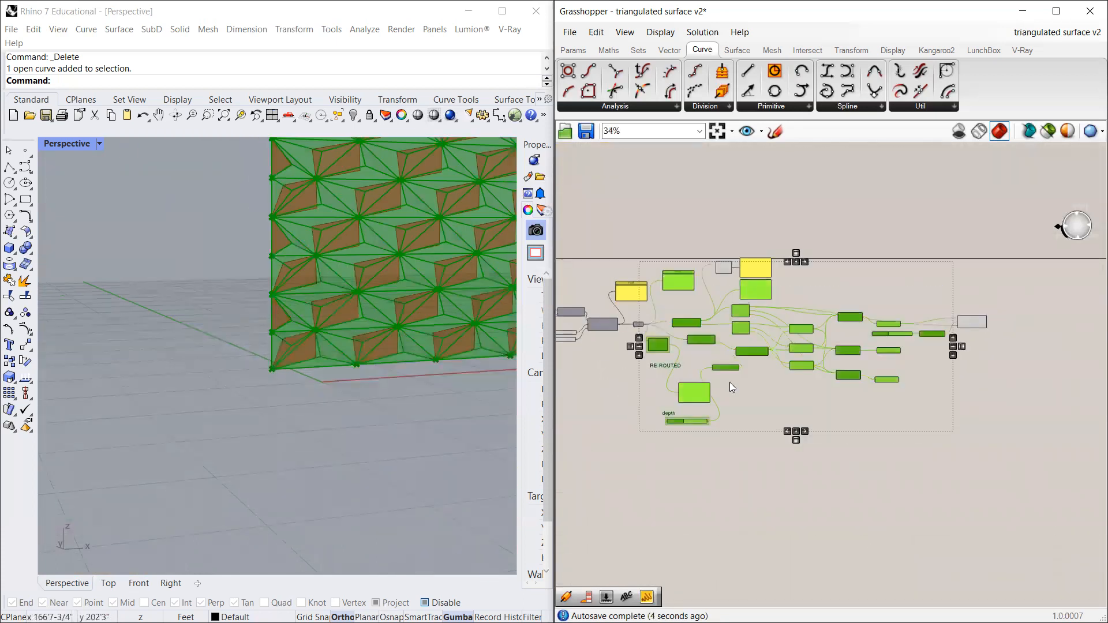
pyautogui.middleClick(745, 322)
pyautogui.scroll(2, 366, 297)
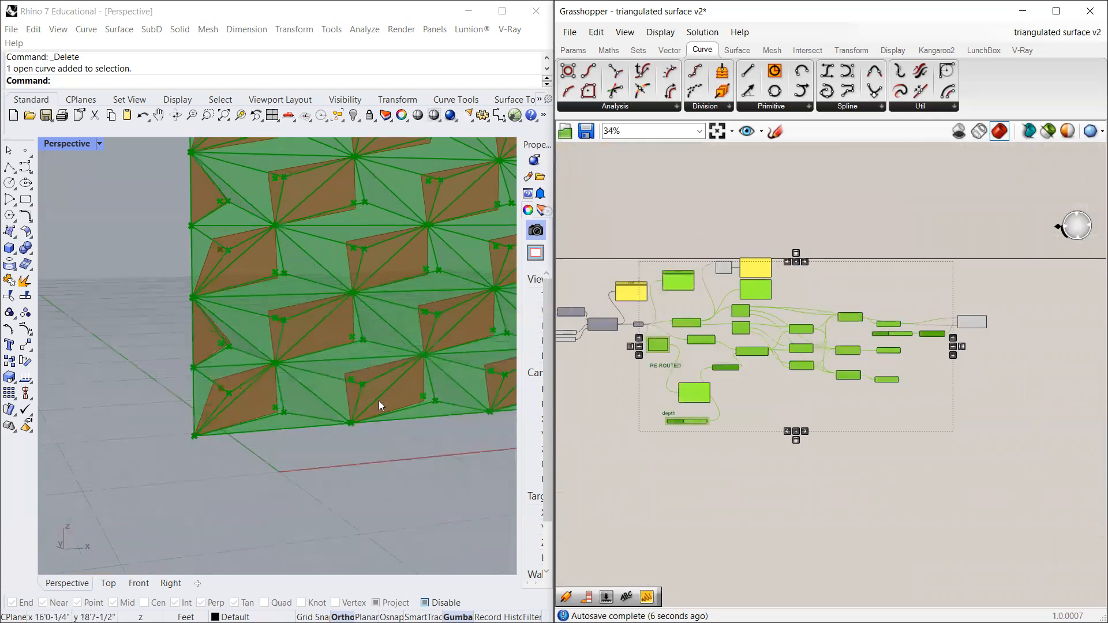
pyautogui.middleClick(805, 328)
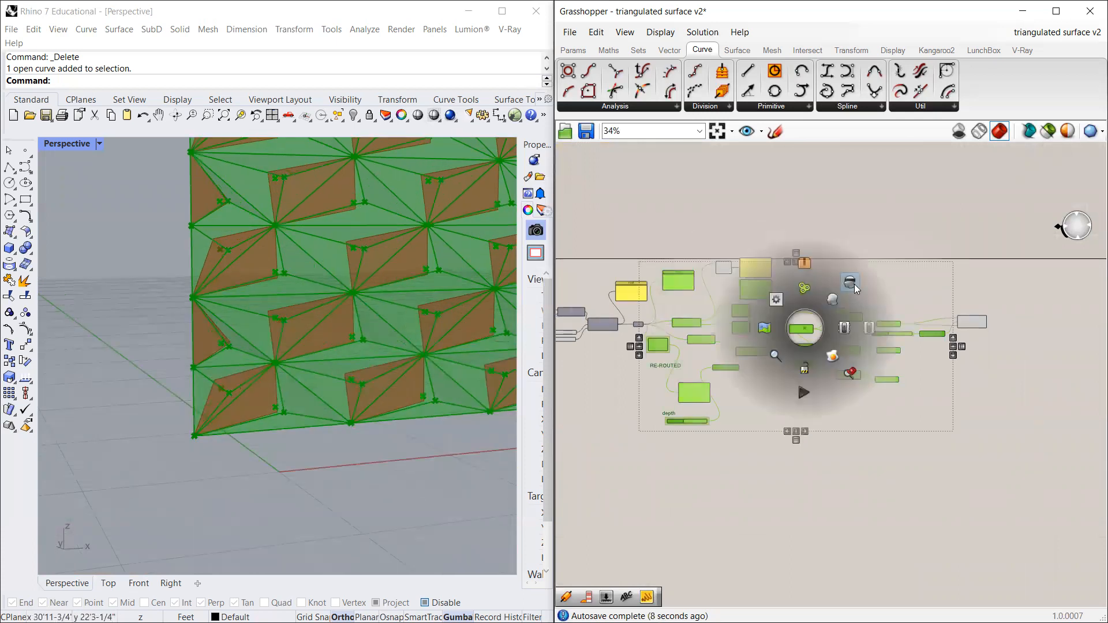
pyautogui.click(850, 288)
pyautogui.scroll(-5, 313, 445)
pyautogui.moveTo(273, 359); pyautogui.dragTo(444, 466, button='right')
pyautogui.click(914, 249)
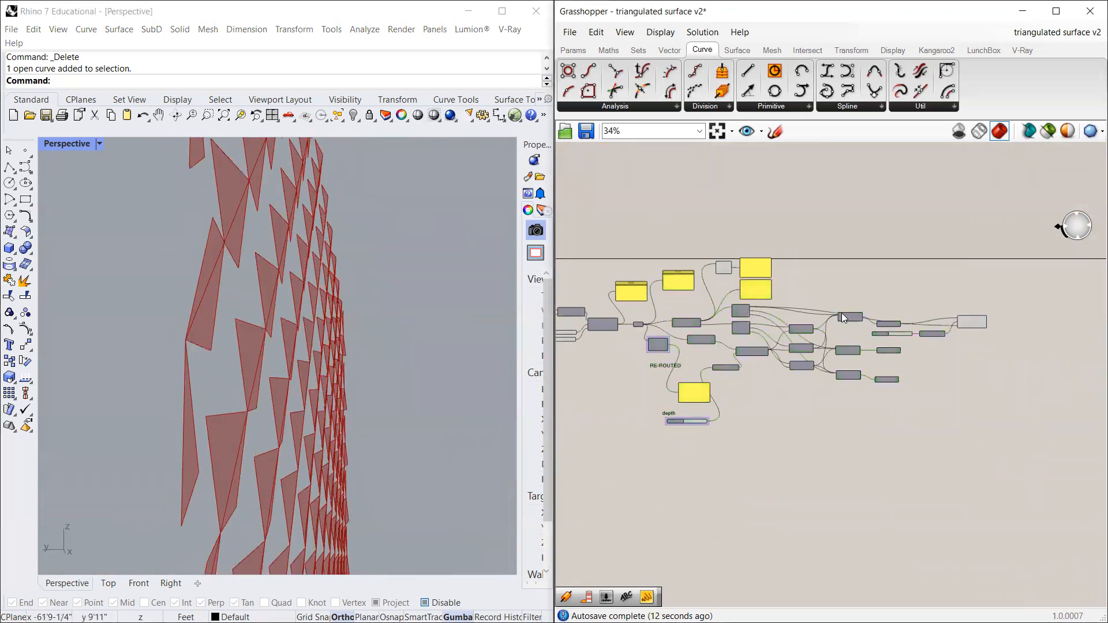
# Step: Set the rotation angle slider feeding the Radians component to 15
pyautogui.scroll(4, 842, 326)
pyautogui.scroll(3, 976, 343)
pyautogui.moveTo(963, 347); pyautogui.dragTo(914, 372)
pyautogui.scroll(-2, 693, 338)
pyautogui.scroll(2, 833, 340)
pyautogui.scroll(-2, 711, 267)
pyautogui.click(941, 282)
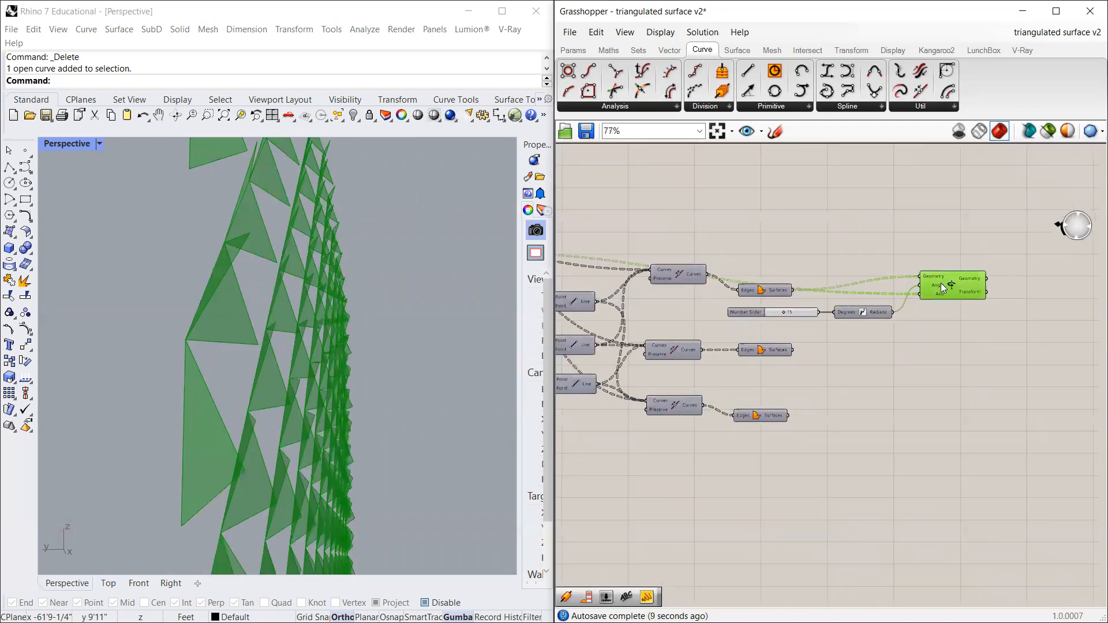
pyautogui.keyDown('alt'); pyautogui.moveTo(943, 288); pyautogui.dragTo(936, 386); pyautogui.keyUp('alt')
pyautogui.scroll(3, 936, 386)
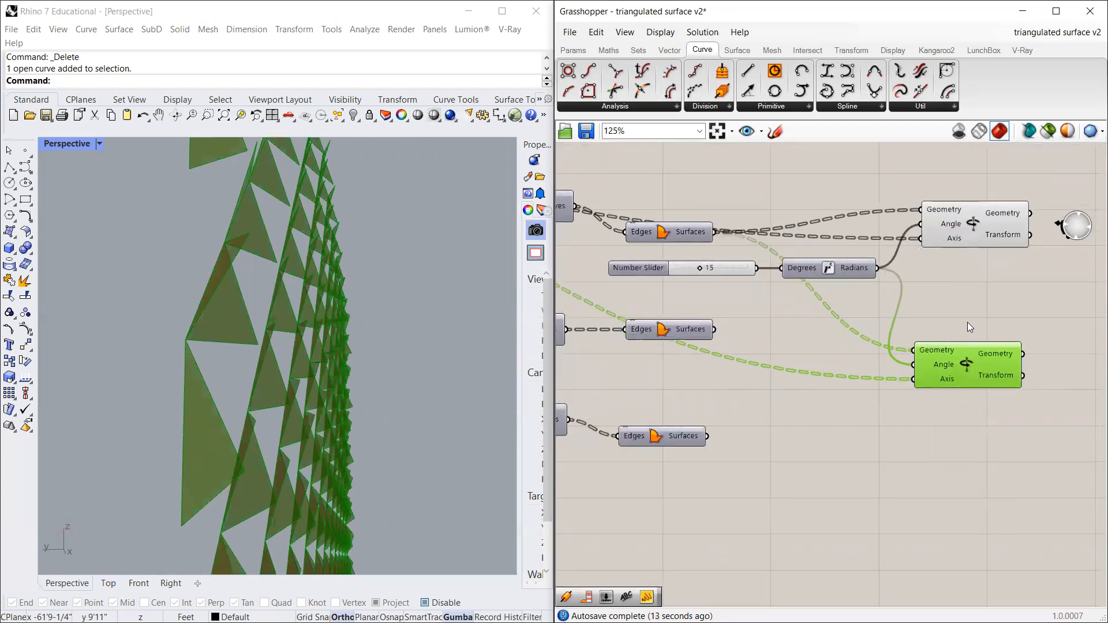
pyautogui.press('Delete')
# Step: Add two more Rotate Axis components, placing one beside each of the second and third Edge Surface components
pyautogui.doubleClick(932, 402)
pyautogui.write('ax')
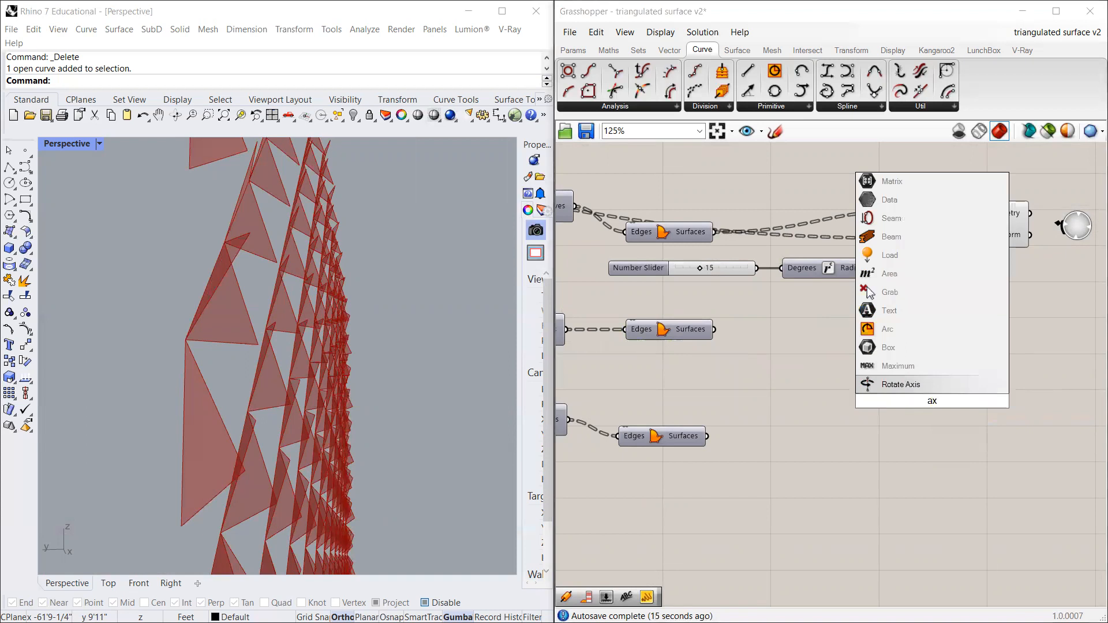
pyautogui.write('is')
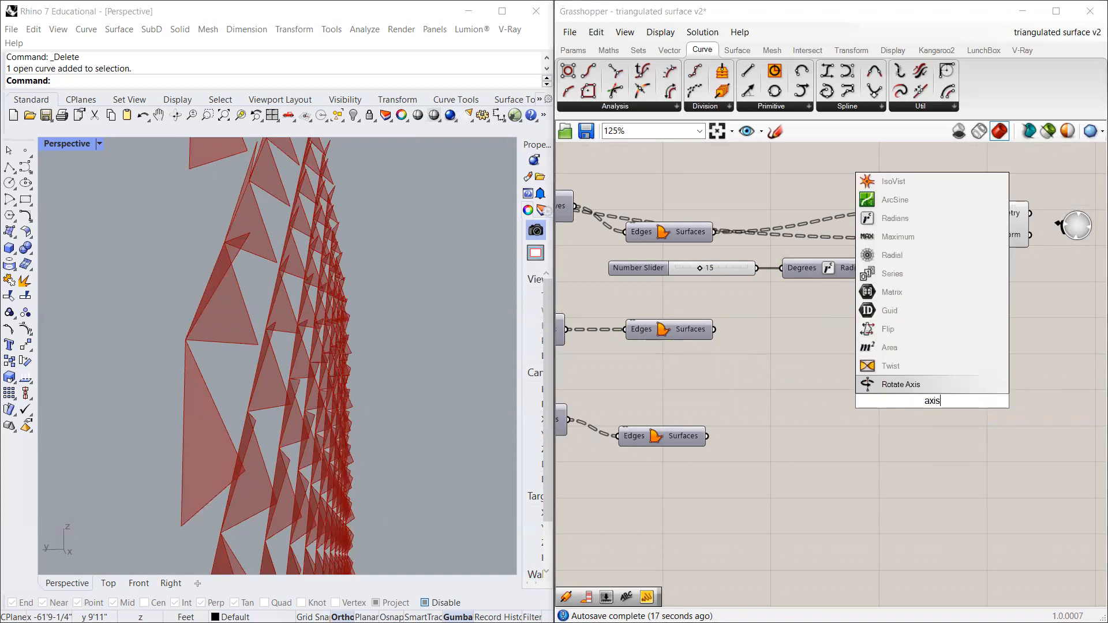
pyautogui.press('Return')
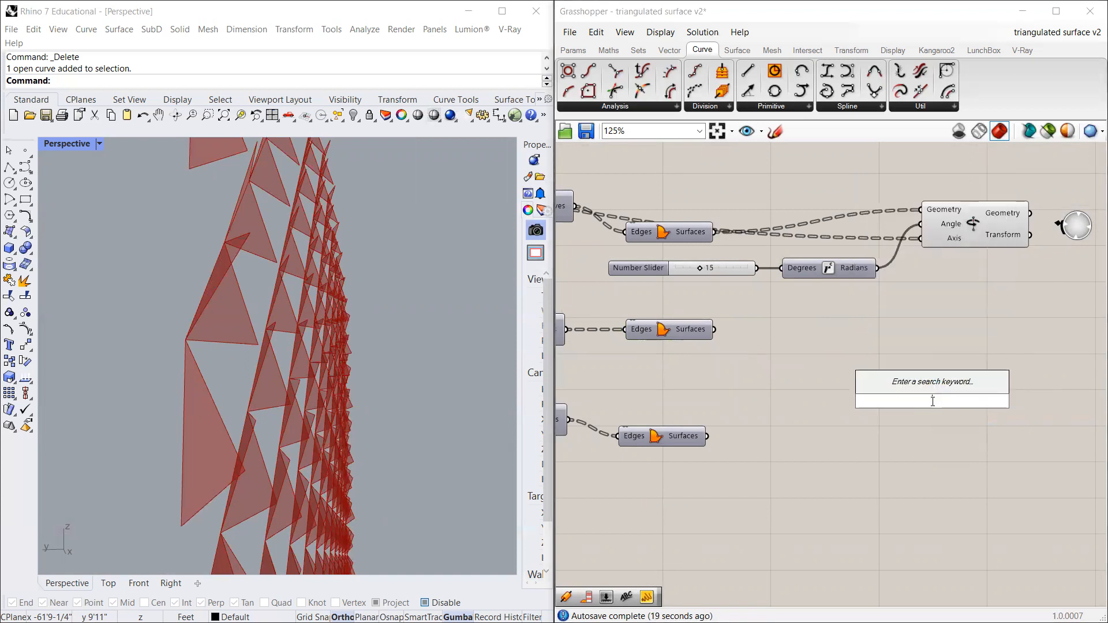
pyautogui.write('axis')
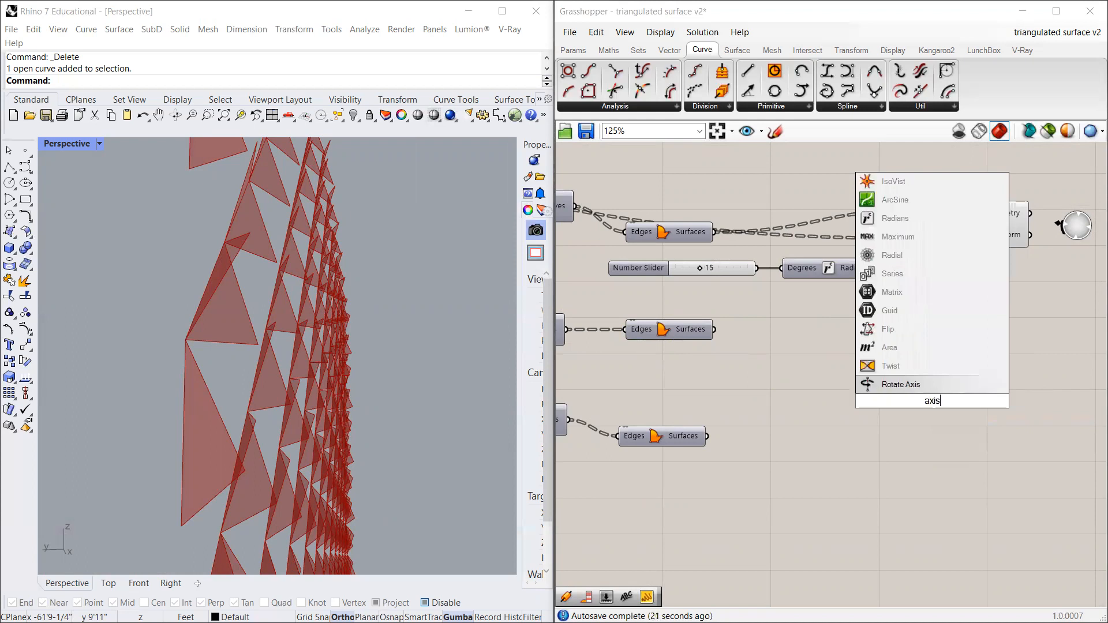
pyautogui.press('Return')
pyautogui.moveTo(933, 401); pyautogui.dragTo(934, 447)
pyautogui.hotkey('ctrl', 'c')
pyautogui.hotkey('ctrl', 'v')
pyautogui.click(919, 360)
pyautogui.scroll(-2, 800, 419)
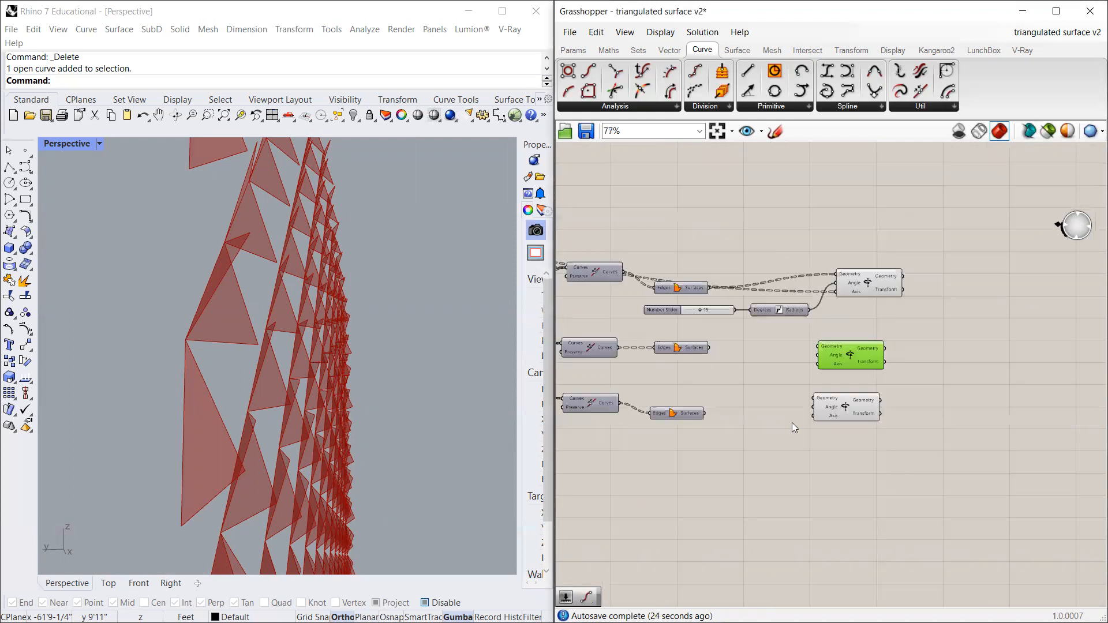
# Step: Turn on the preview of the second Edge Surface component
pyautogui.rightClick(694, 357)
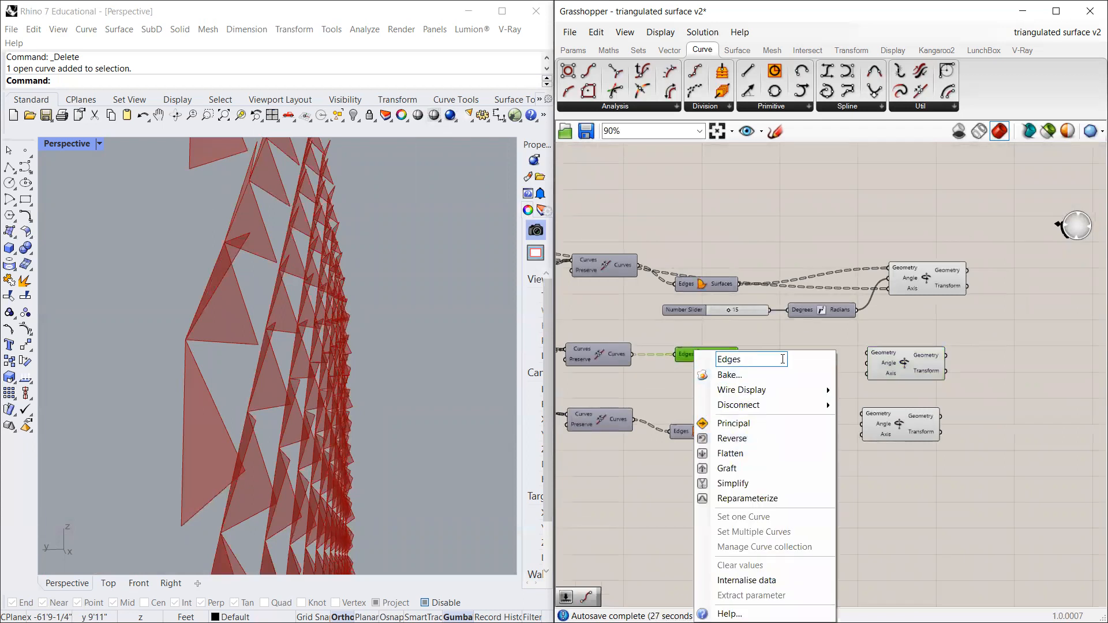
pyautogui.click(658, 362)
pyautogui.rightClick(703, 353)
pyautogui.click(728, 378)
pyautogui.moveTo(369, 358); pyautogui.dragTo(312, 398, button='right')
pyautogui.scroll(1, 866, 329)
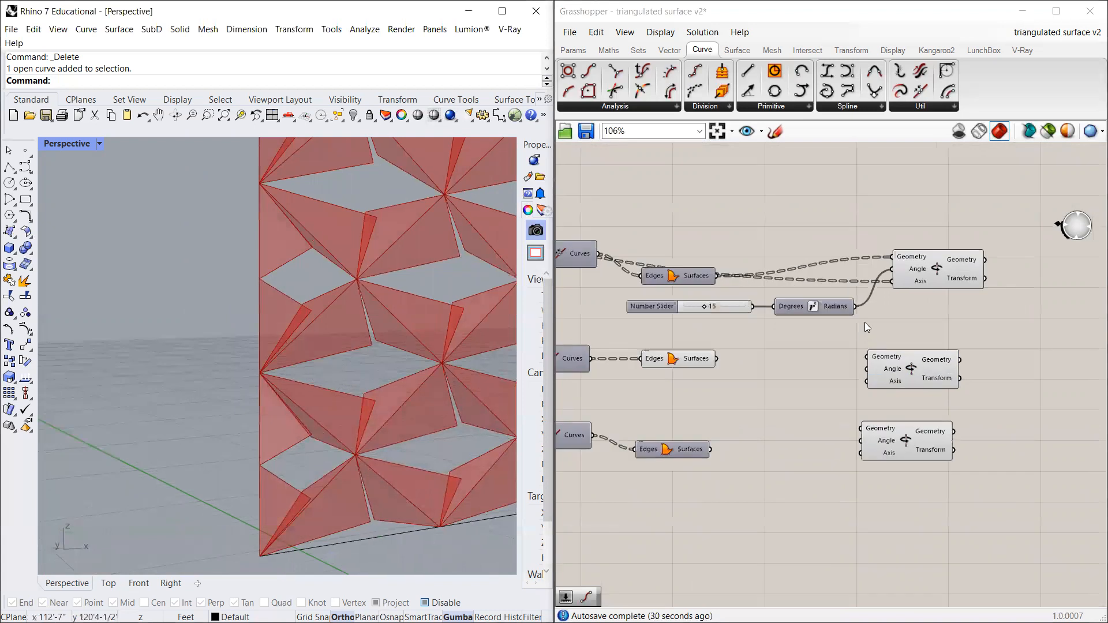
# Step: Turn off the preview of the first Rotate Axis component
pyautogui.click(942, 273)
pyautogui.rightClick(941, 268)
pyautogui.click(970, 296)
pyautogui.moveTo(490, 335); pyautogui.dragTo(333, 317, button='right')
pyautogui.scroll(-5, 906, 327)
pyautogui.scroll(5, 651, 303)
pyautogui.scroll(-3, 419, 299)
pyautogui.scroll(2, 724, 341)
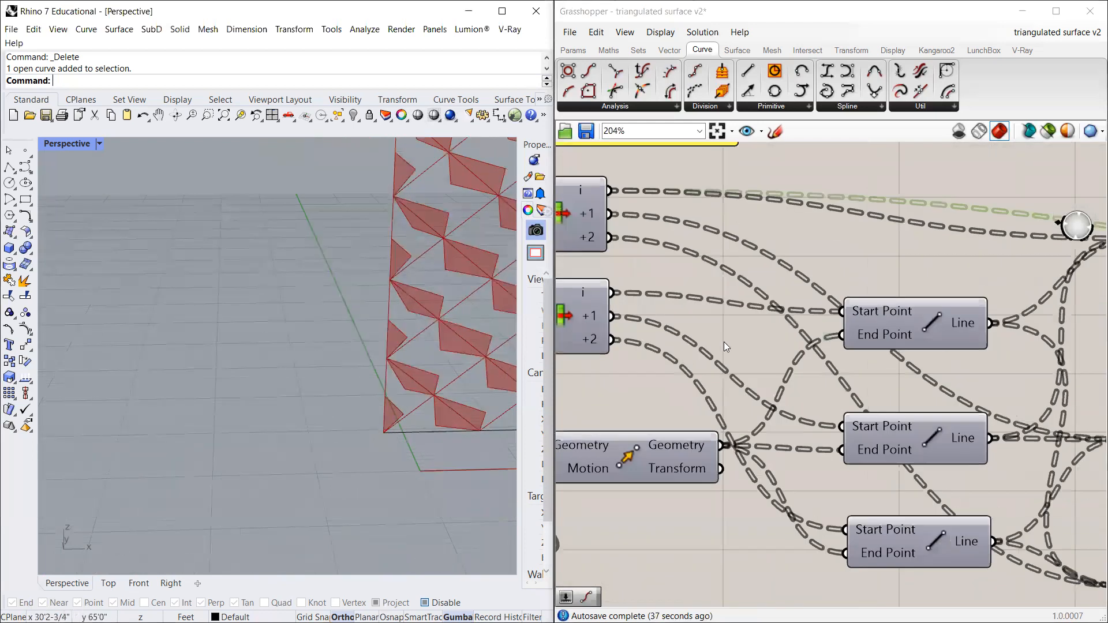
# Step: Wire the second Edge Surface output into the second Rotate Axis component's Geometry input and the Radians output into its Angle input
pyautogui.scroll(-3, 653, 288)
pyautogui.scroll(4, 768, 349)
pyautogui.scroll(-4, 768, 350)
pyautogui.scroll(4, 845, 363)
pyautogui.moveTo(815, 353); pyautogui.dragTo(1025, 350)
pyautogui.moveTo(1006, 291); pyautogui.dragTo(1004, 294)
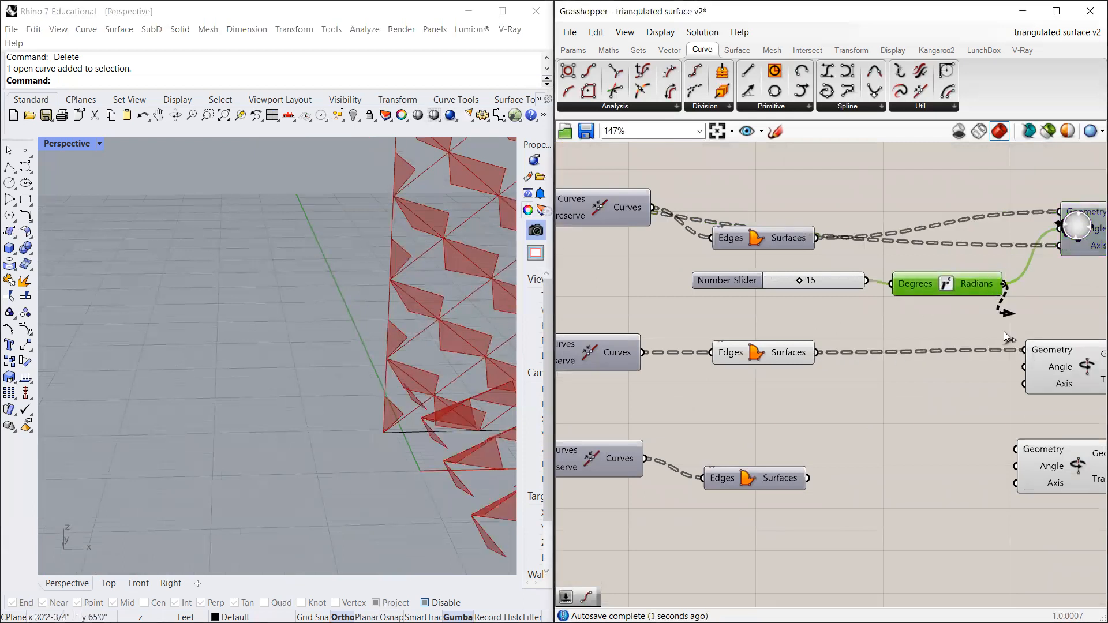
pyautogui.moveTo(1027, 369); pyautogui.dragTo(1025, 367)
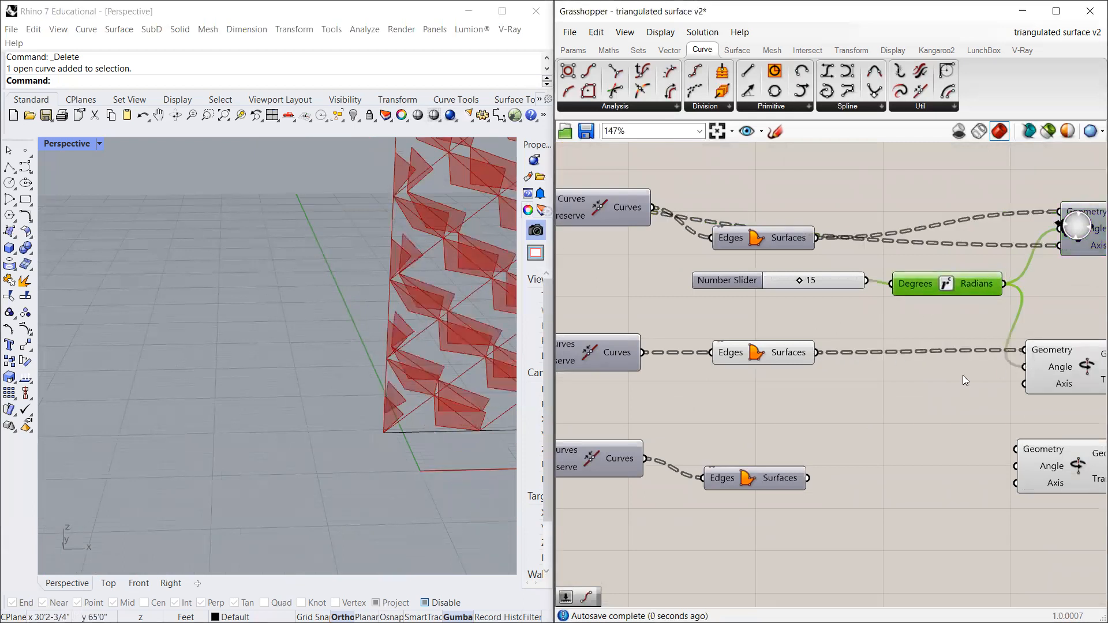
# Step: Examine the second set of rotated surfaces in the viewport and the List Item components that supply the edge curves
pyautogui.moveTo(363, 332); pyautogui.dragTo(419, 292, button='right')
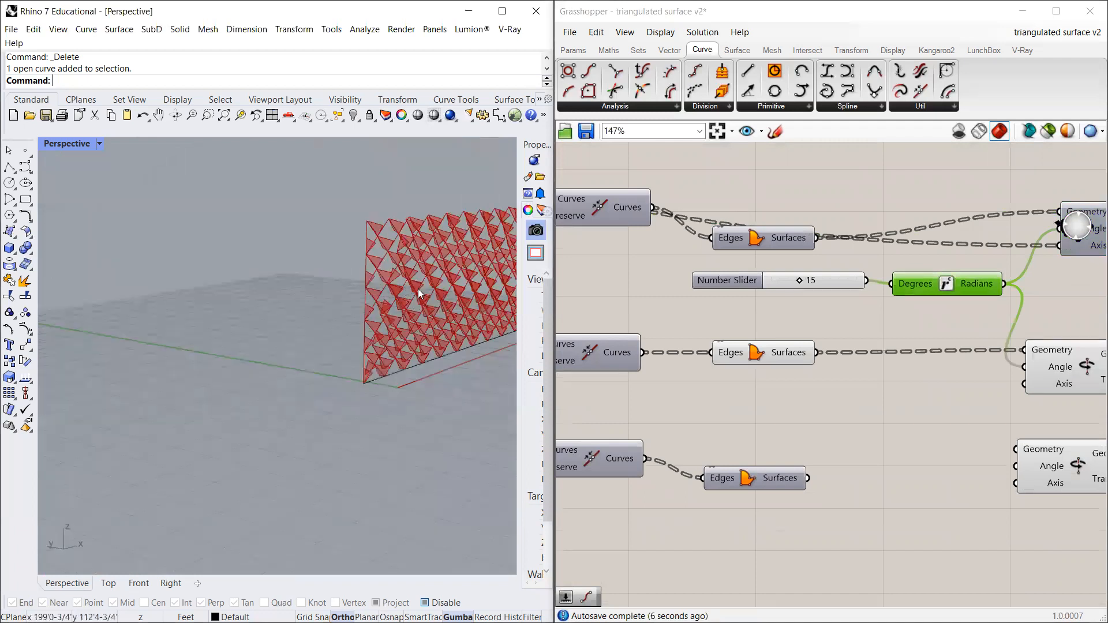
pyautogui.scroll(5, 419, 294)
pyautogui.scroll(-4, 959, 380)
pyautogui.moveTo(654, 328); pyautogui.dragTo(769, 349, button='right')
pyautogui.scroll(1, 769, 348)
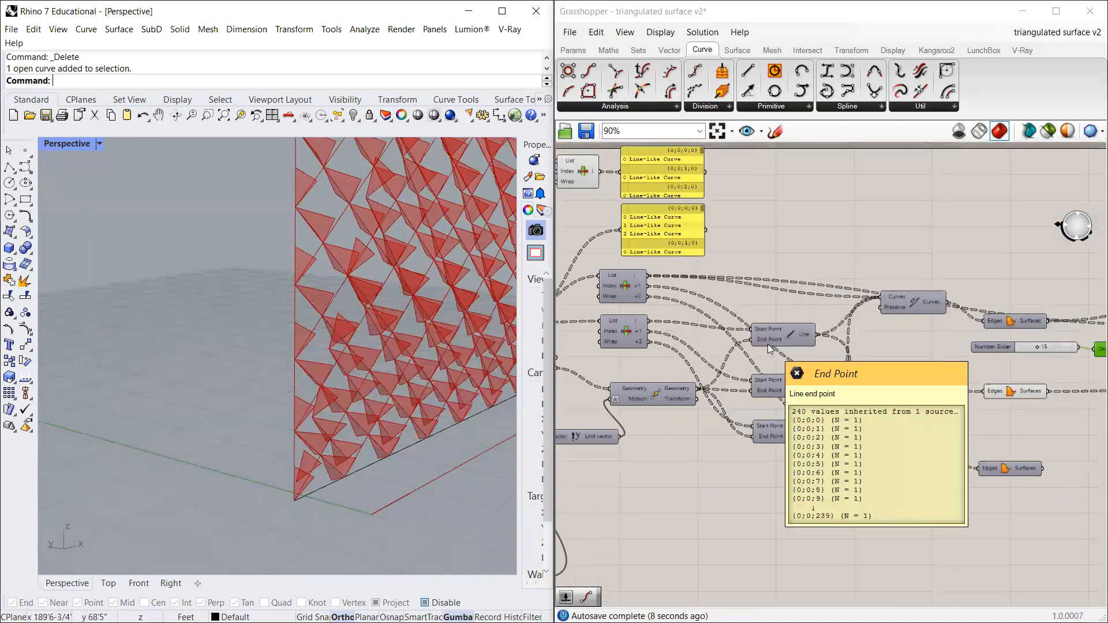
pyautogui.scroll(-3, 646, 292)
pyautogui.scroll(2, 641, 290)
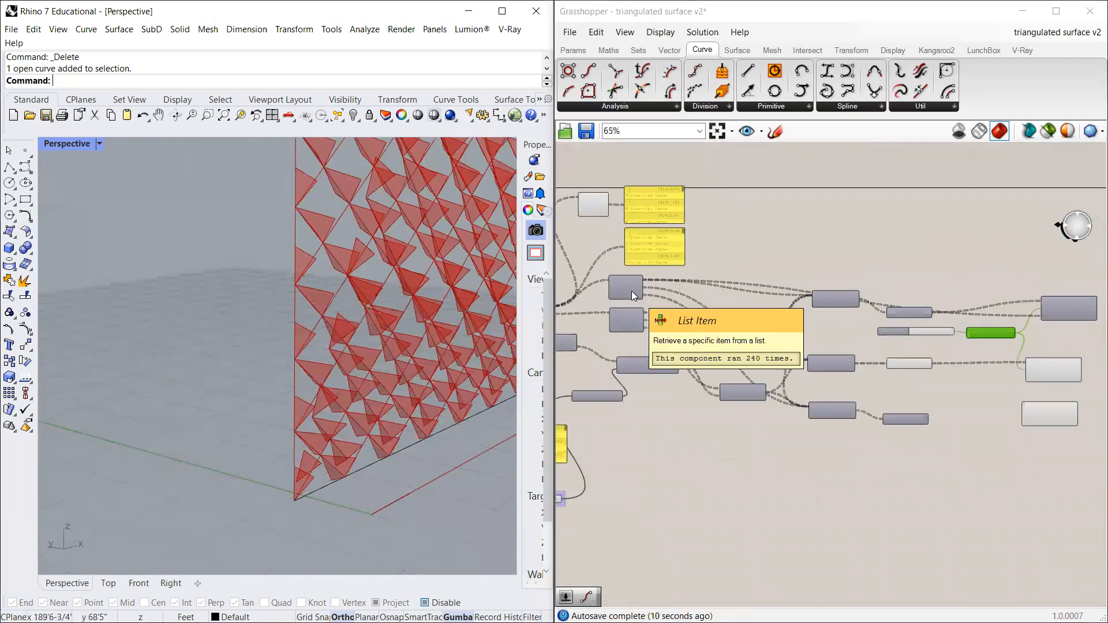
# Step: Wire the List Item component's +1 output into the second Rotate Axis's Axis input and turn off the second Boundary Surfaces preview
pyautogui.moveTo(644, 291); pyautogui.dragTo(1062, 404)
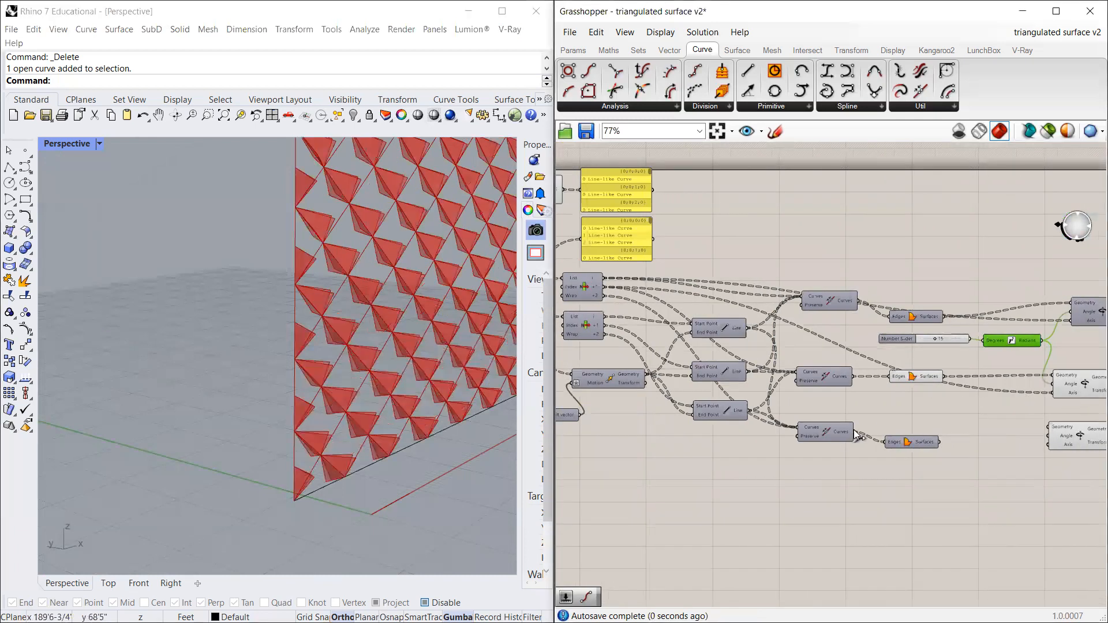
pyautogui.scroll(5, 367, 313)
pyautogui.scroll(2, 959, 416)
pyautogui.scroll(1, 962, 411)
pyautogui.click(958, 370)
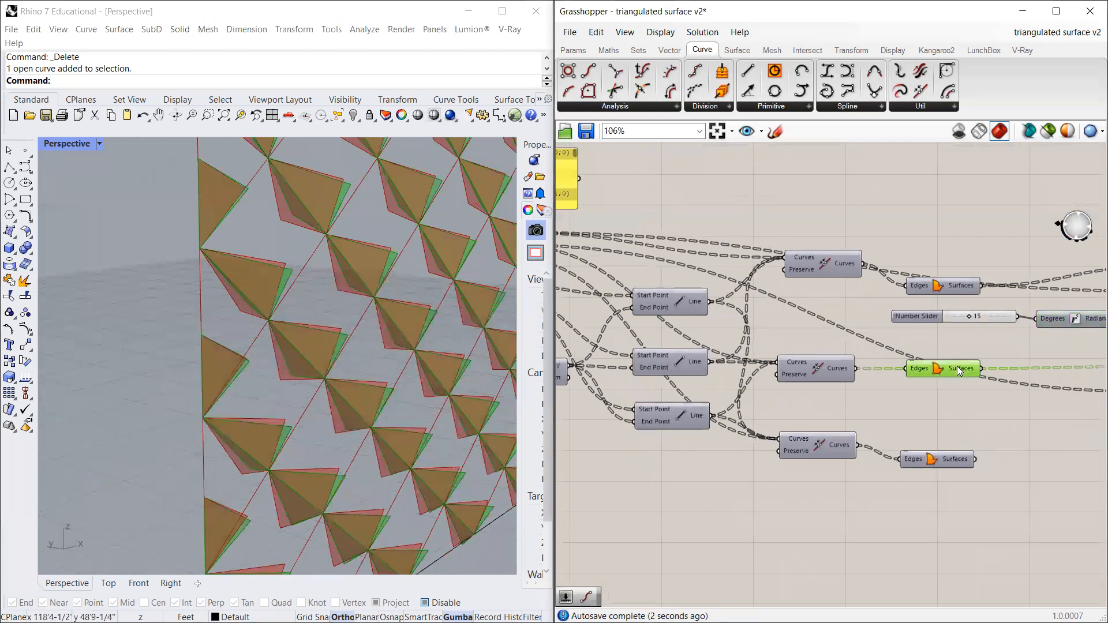
pyautogui.rightClick(958, 368)
pyautogui.click(899, 374)
pyautogui.rightClick(941, 374)
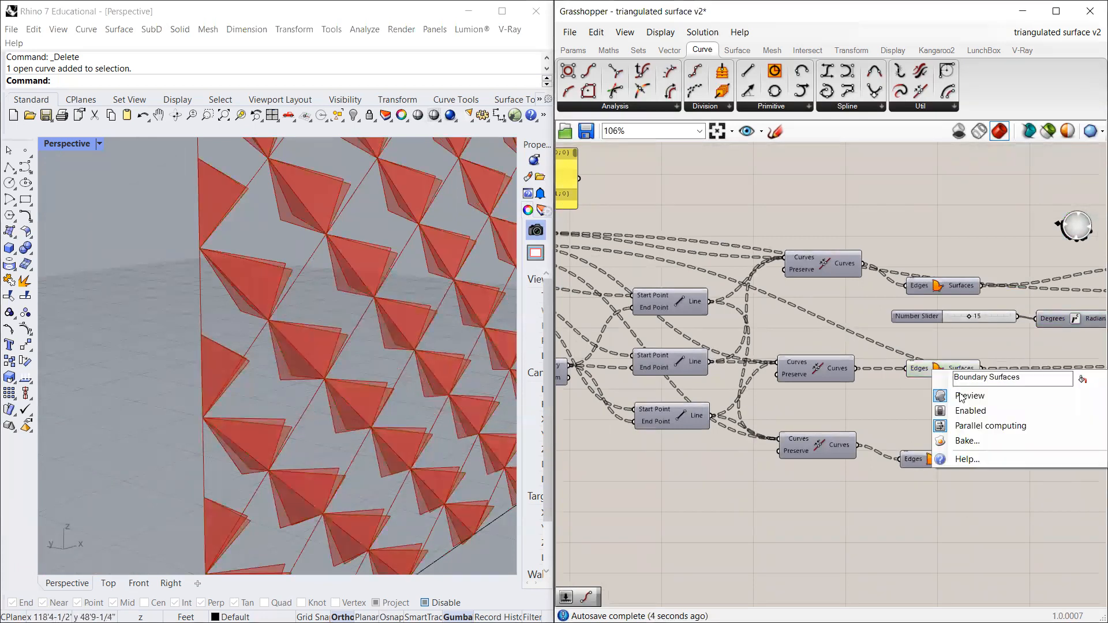
pyautogui.click(953, 396)
# Step: Set the rotation angle slider to 5
pyautogui.moveTo(152, 358); pyautogui.dragTo(300, 345, button='right')
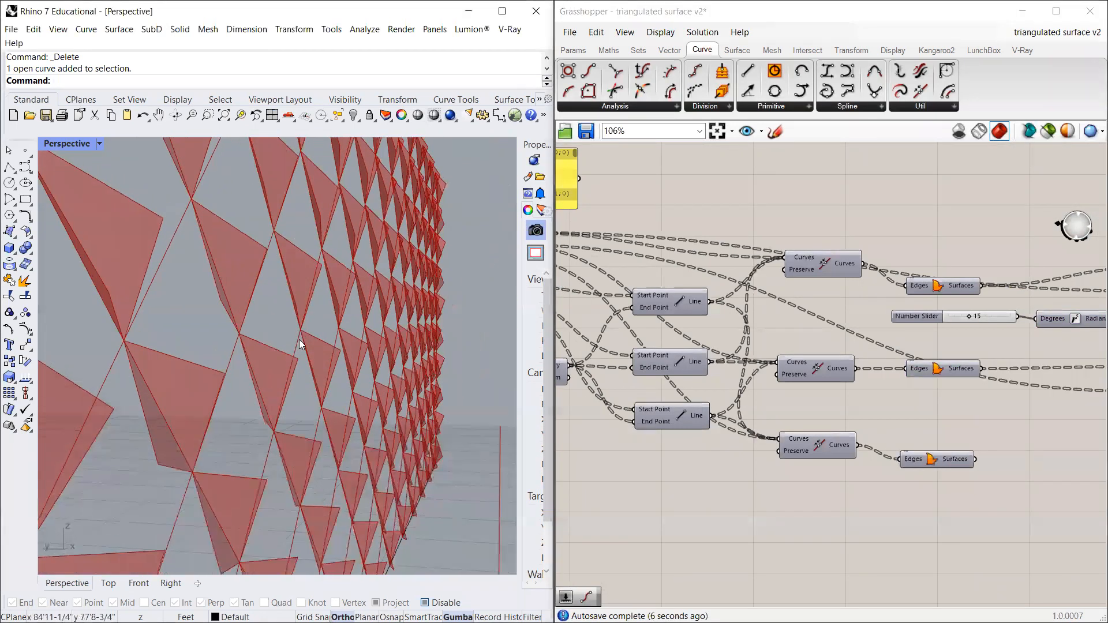
pyautogui.moveTo(969, 317)
pyautogui.mouseDown()
pyautogui.moveTo(987, 316)
pyautogui.moveTo(938, 316)
pyautogui.moveTo(957, 319)
pyautogui.mouseUp()
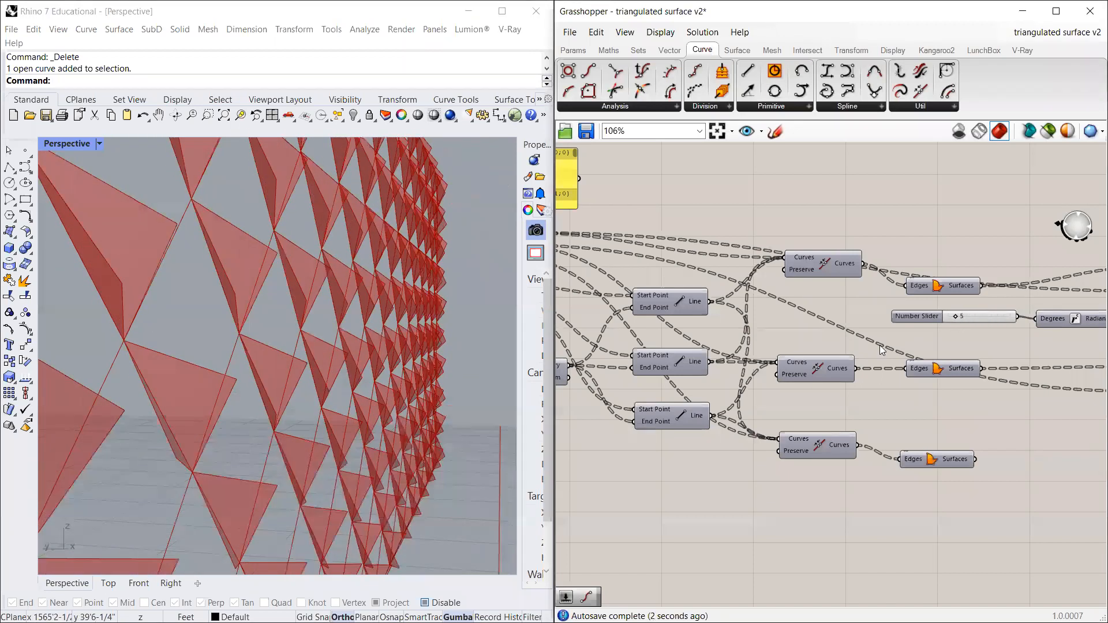
# Step: Wire the third Boundary Surfaces output into the third Rotate Axis component's Geometry input and the Radians output into its Angle input
pyautogui.scroll(-4, 793, 376)
pyautogui.scroll(3, 946, 378)
pyautogui.scroll(2, 917, 374)
pyautogui.moveTo(975, 440); pyautogui.dragTo(915, 462)
pyautogui.scroll(-4, 949, 462)
pyautogui.scroll(3, 776, 394)
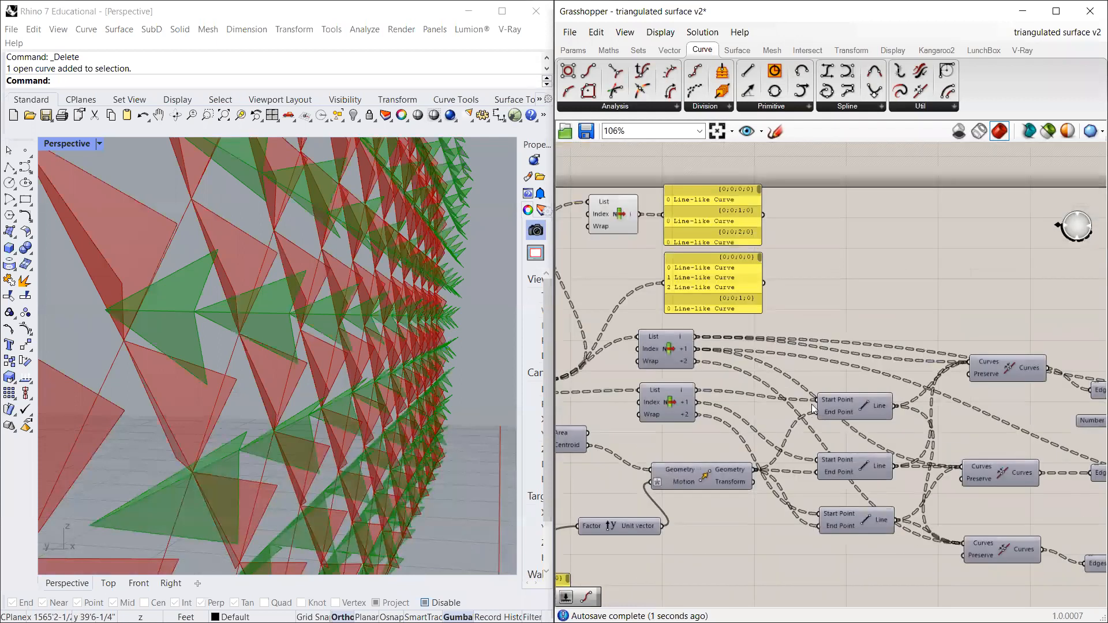
# Step: Wire the List Item component's +2 output into the third Rotate Axis component's Axis input
pyautogui.scroll(-3, 701, 379)
pyautogui.click(688, 368)
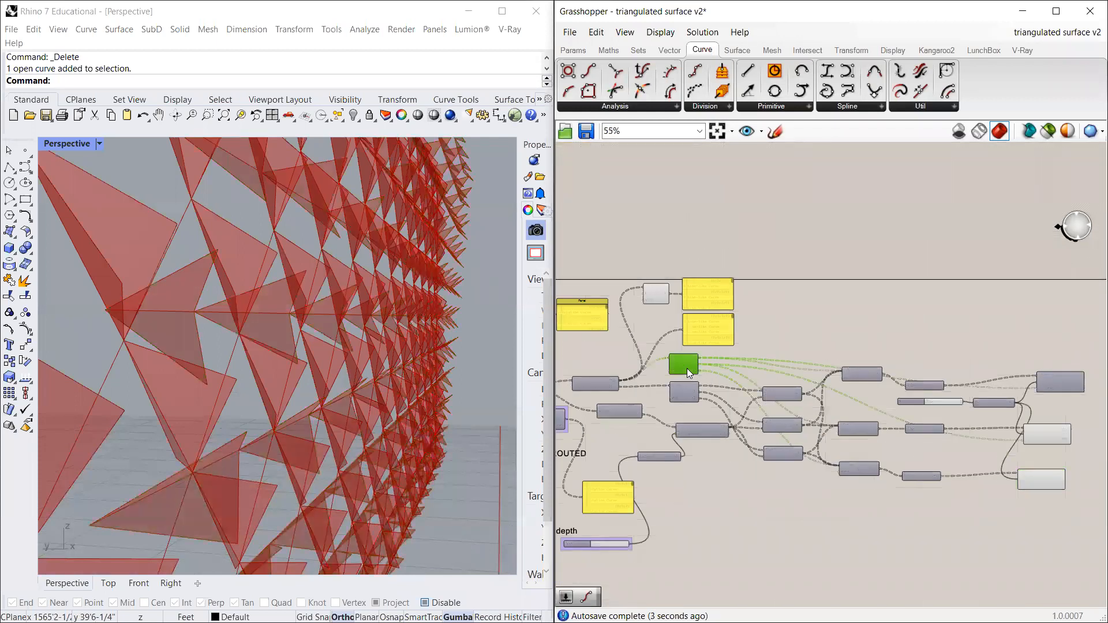
pyautogui.click(753, 363)
pyautogui.moveTo(701, 372); pyautogui.dragTo(1012, 489)
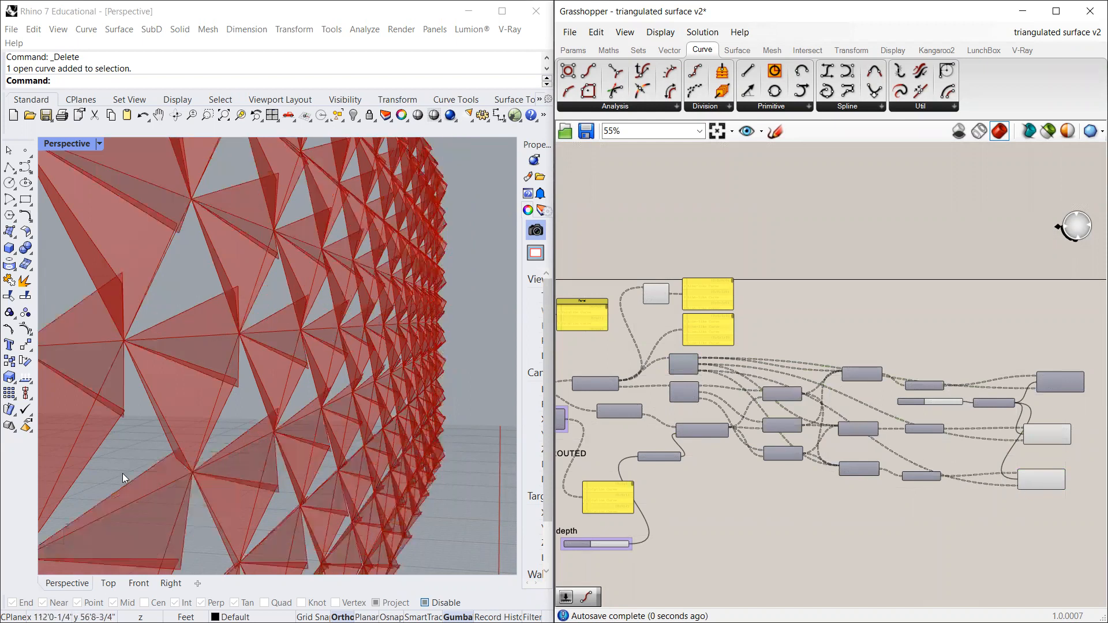
# Step: Maximize the Front viewport and examine the openings between the rotated triangles of the facade
pyautogui.scroll(-4, 209, 439)
pyautogui.doubleClick(68, 144)
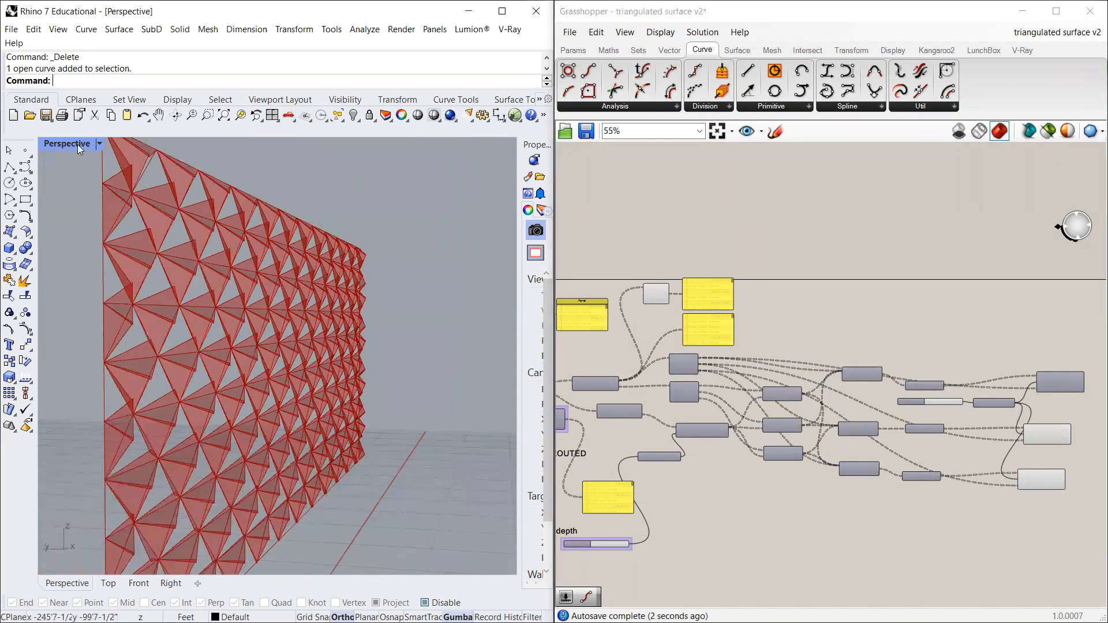
pyautogui.doubleClick(65, 367)
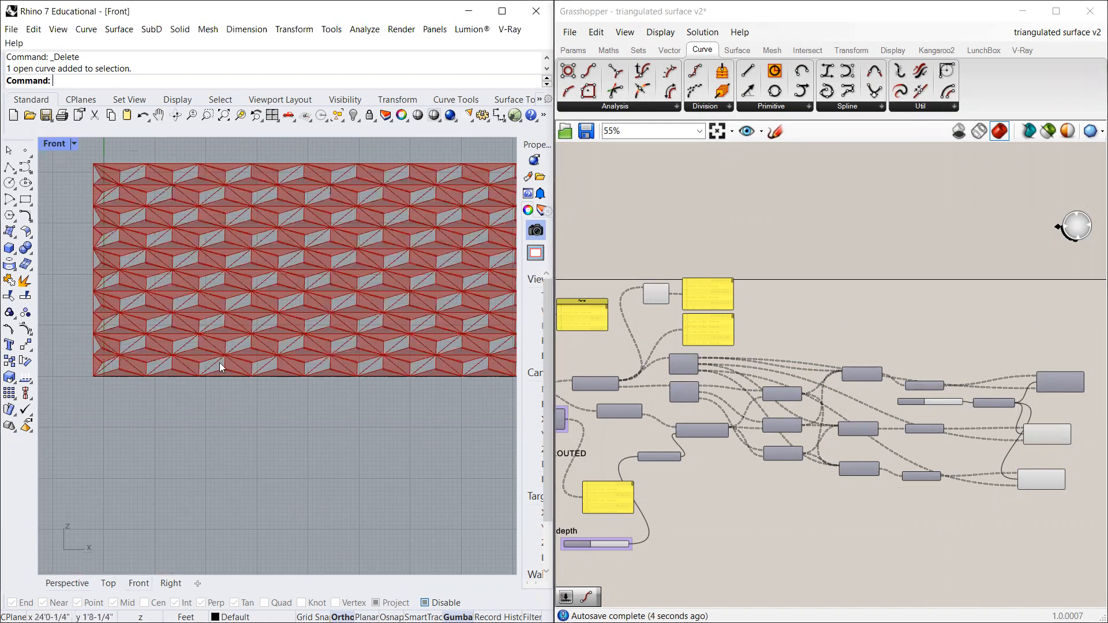
pyautogui.scroll(5, 234, 380)
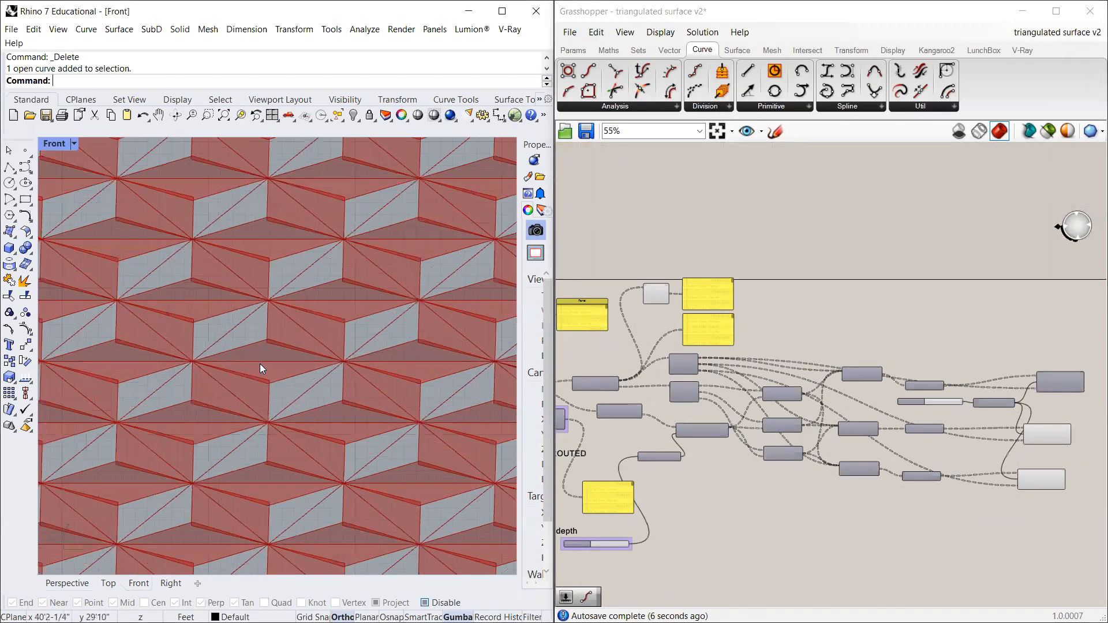
pyautogui.scroll(5, 922, 392)
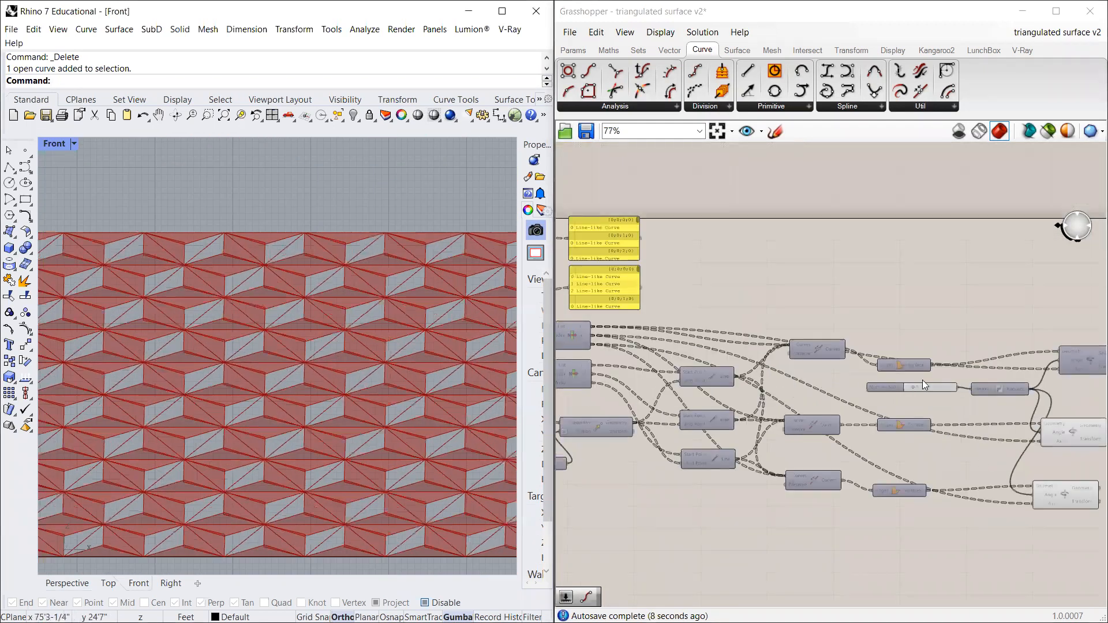
# Step: Set the rotation angle slider to 12 and examine the facade's openings in the maximized Perspective viewport
pyautogui.moveTo(905, 396)
pyautogui.mouseDown()
pyautogui.moveTo(946, 396)
pyautogui.moveTo(916, 395)
pyautogui.mouseUp()
pyautogui.doubleClick(61, 145)
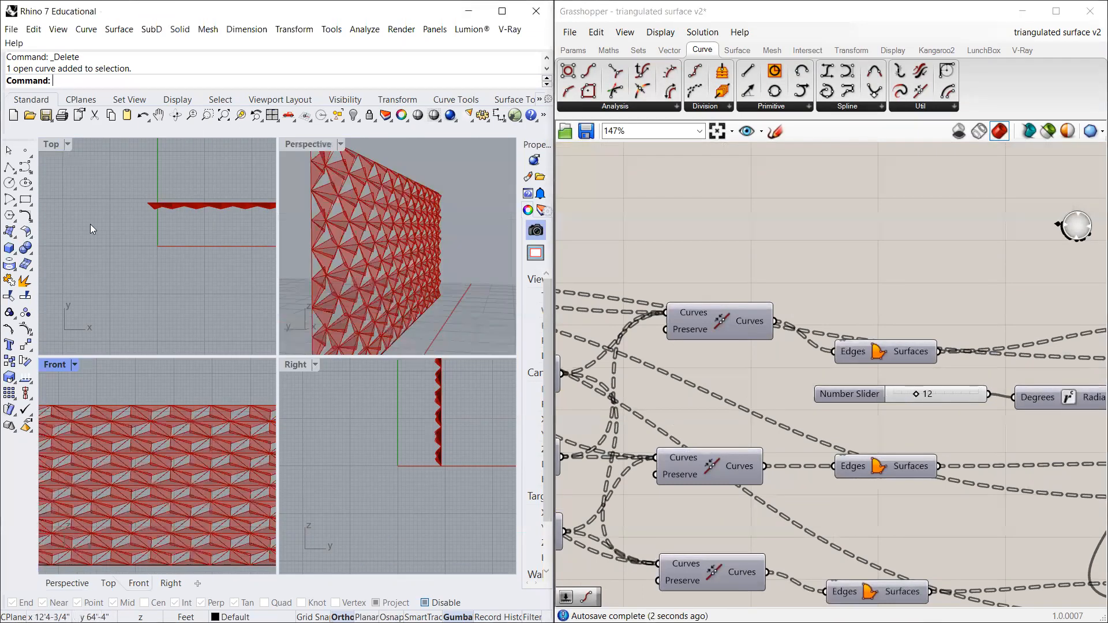
pyautogui.doubleClick(309, 144)
pyautogui.scroll(-3, 270, 293)
pyautogui.scroll(8, 213, 261)
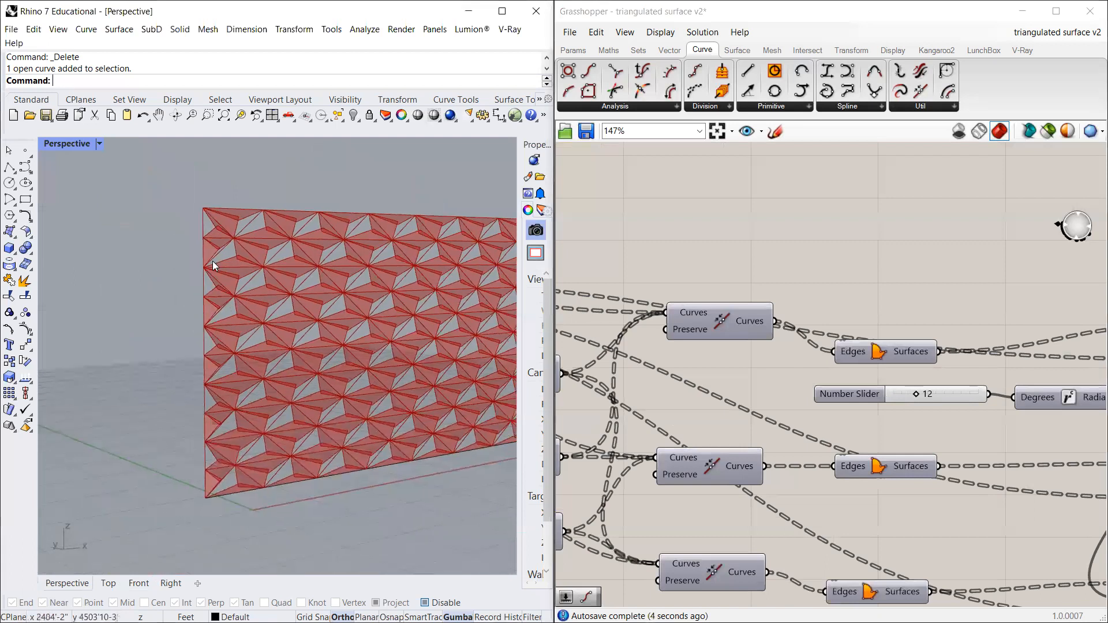
pyautogui.moveTo(245, 291); pyautogui.dragTo(170, 356, button='right')
pyautogui.scroll(-10, 171, 354)
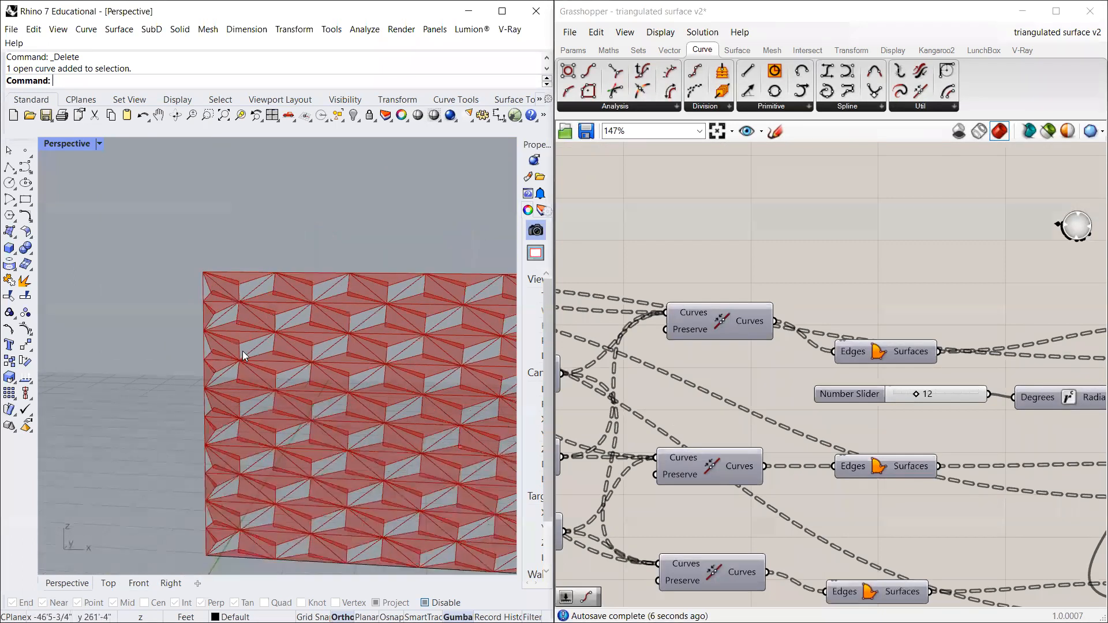
pyautogui.scroll(7, 242, 351)
pyautogui.scroll(4, 265, 317)
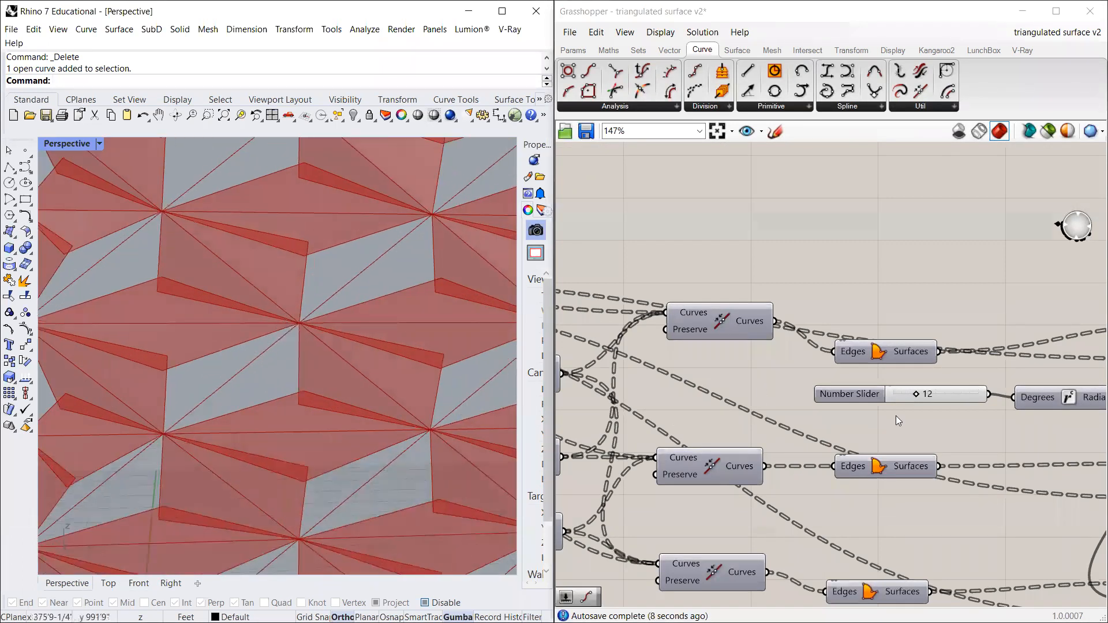
# Step: Turn on the preview of the first Rotate Axis component and examine how its surfaces meet the other two sets
pyautogui.scroll(-3, 714, 345)
pyautogui.scroll(1, 960, 499)
pyautogui.moveTo(960, 499); pyautogui.dragTo(831, 414, button='right')
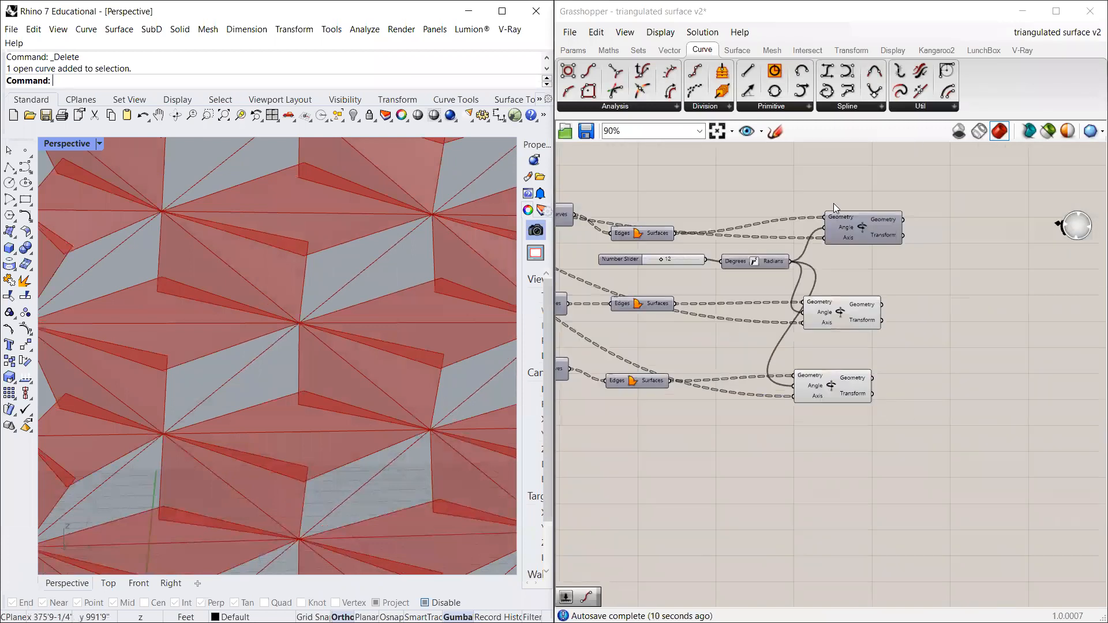
pyautogui.rightClick(858, 232)
pyautogui.click(889, 260)
pyautogui.scroll(-3, 308, 332)
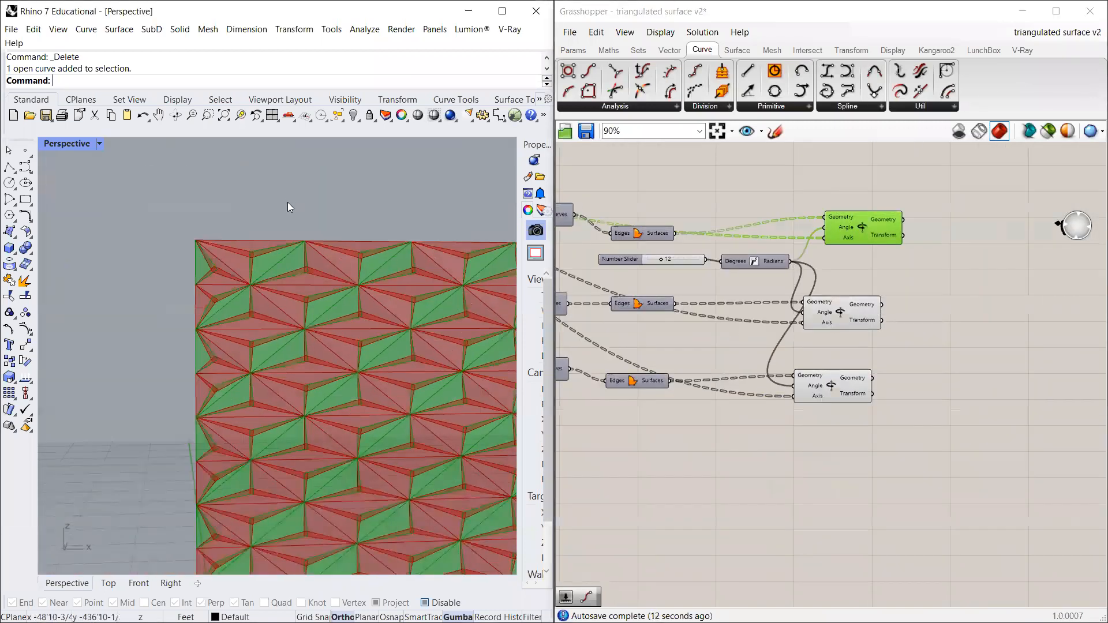
pyautogui.scroll(2, 283, 225)
pyautogui.scroll(4, 183, 203)
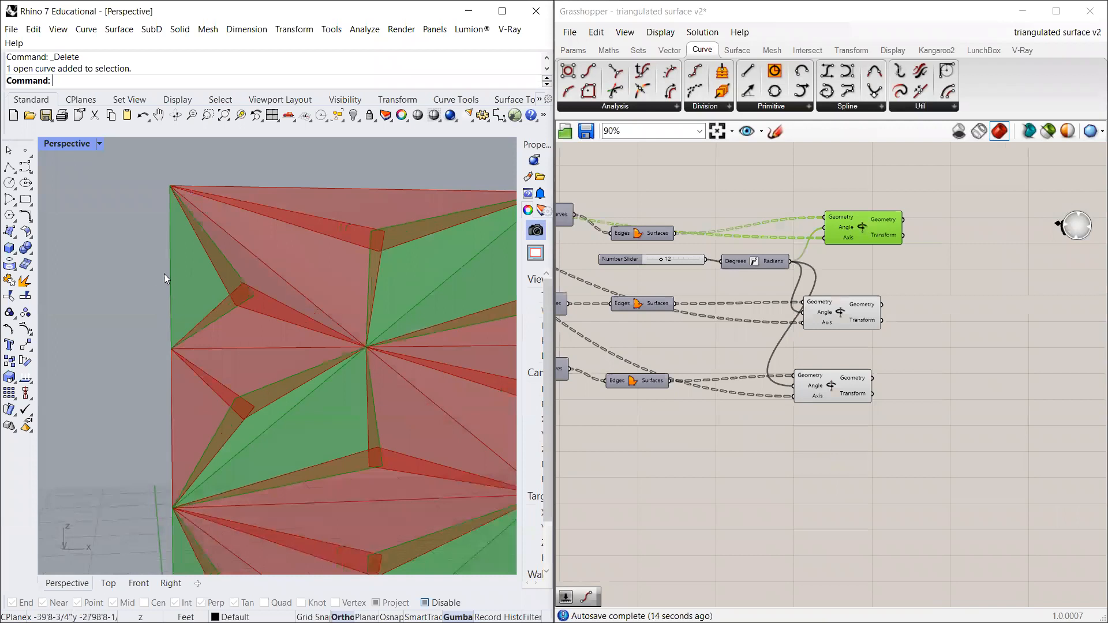
pyautogui.scroll(-3, 290, 337)
pyautogui.click(845, 381)
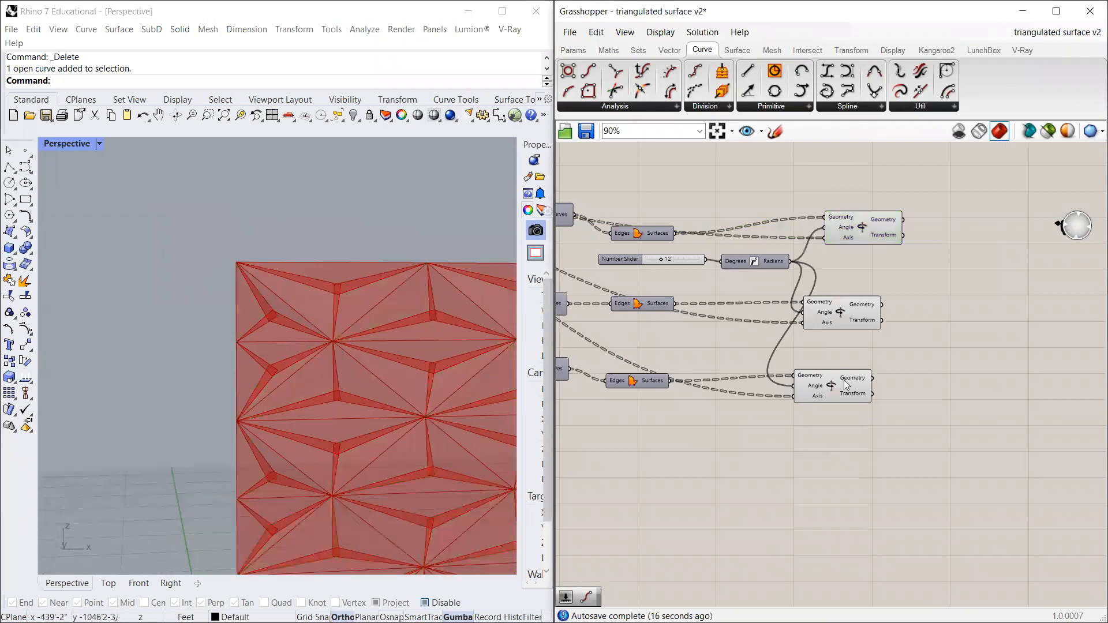
# Step: Set the rotation angle slider to 26 and examine the overlapping triangles at the facade's upper corner
pyautogui.scroll(2, 664, 294)
pyautogui.moveTo(659, 244); pyautogui.dragTo(683, 244)
pyautogui.moveTo(611, 250); pyautogui.dragTo(684, 261)
pyautogui.moveTo(310, 292); pyautogui.dragTo(331, 329, button='right')
pyautogui.scroll(6, 331, 329)
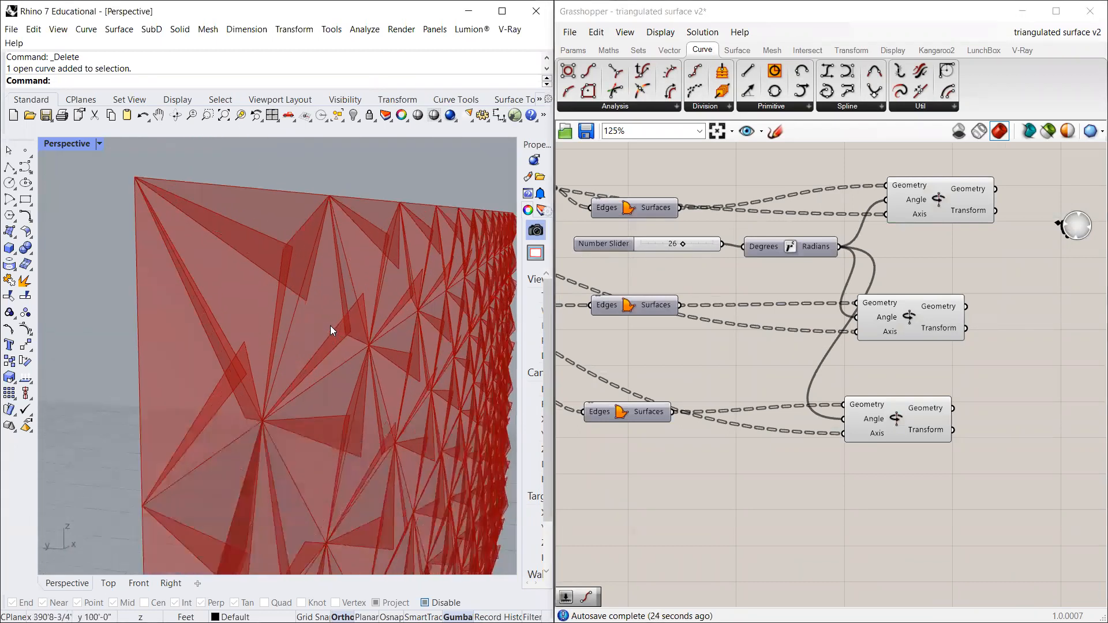
# Step: Set the rotation angle slider to 0 and line up the first two Rotate Axis components on the canvas
pyautogui.moveTo(680, 245); pyautogui.dragTo(603, 264)
pyautogui.moveTo(887, 318); pyautogui.dragTo(929, 320)
pyautogui.moveTo(927, 215); pyautogui.dragTo(941, 220)
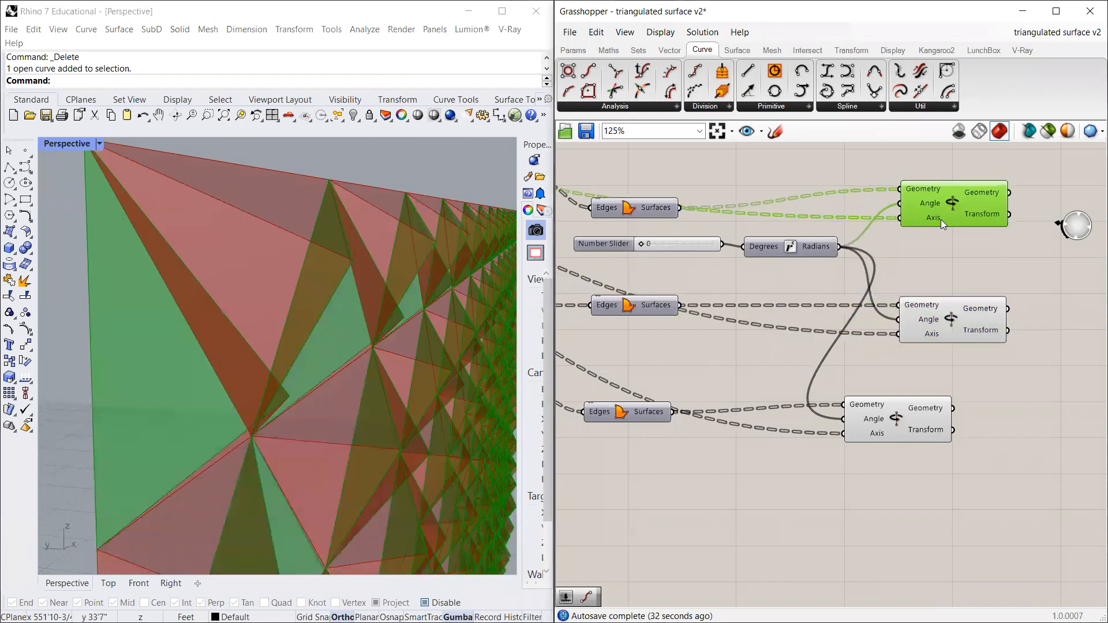
# Step: Add the expression -x to the Angle input of the first Rotate Axis component
pyautogui.scroll(3, 942, 209)
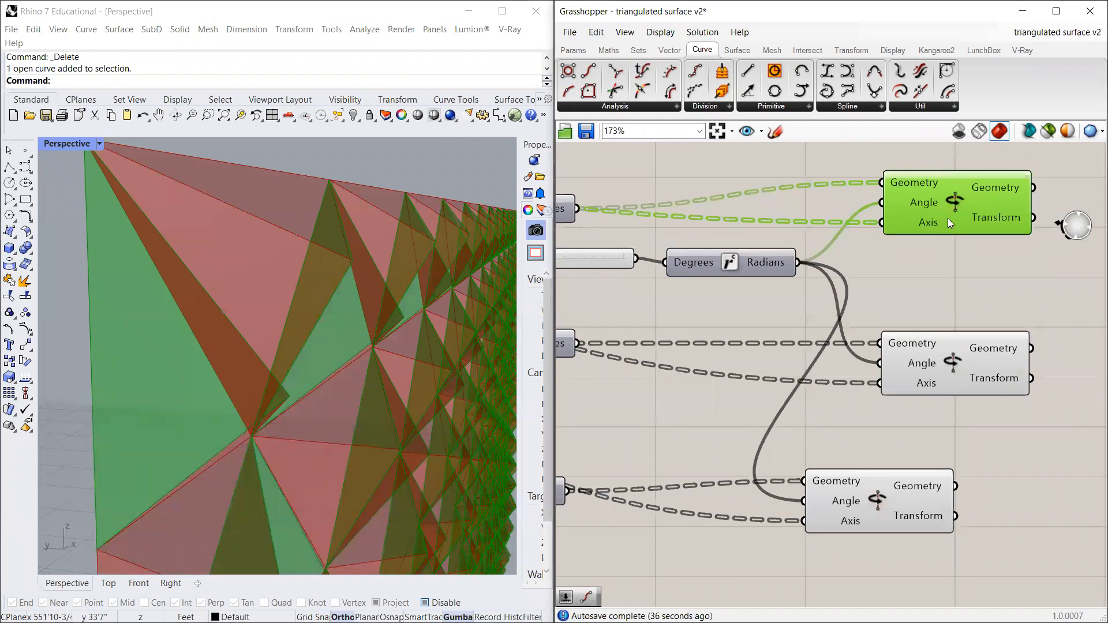
pyautogui.rightClick(923, 211)
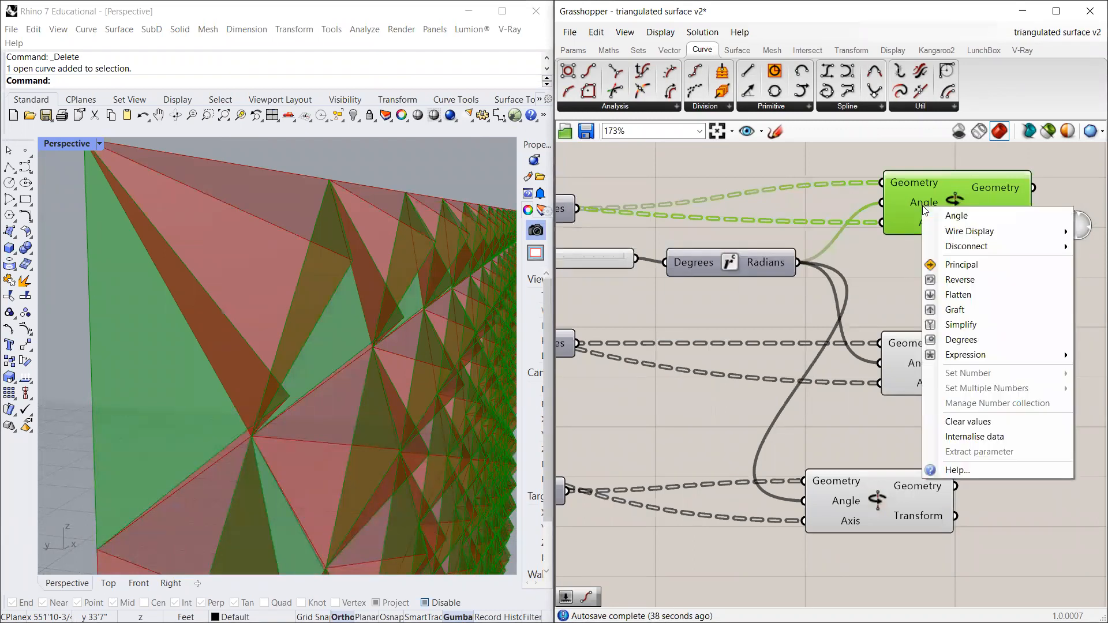
pyautogui.moveTo(973, 359)
pyautogui.click(855, 370)
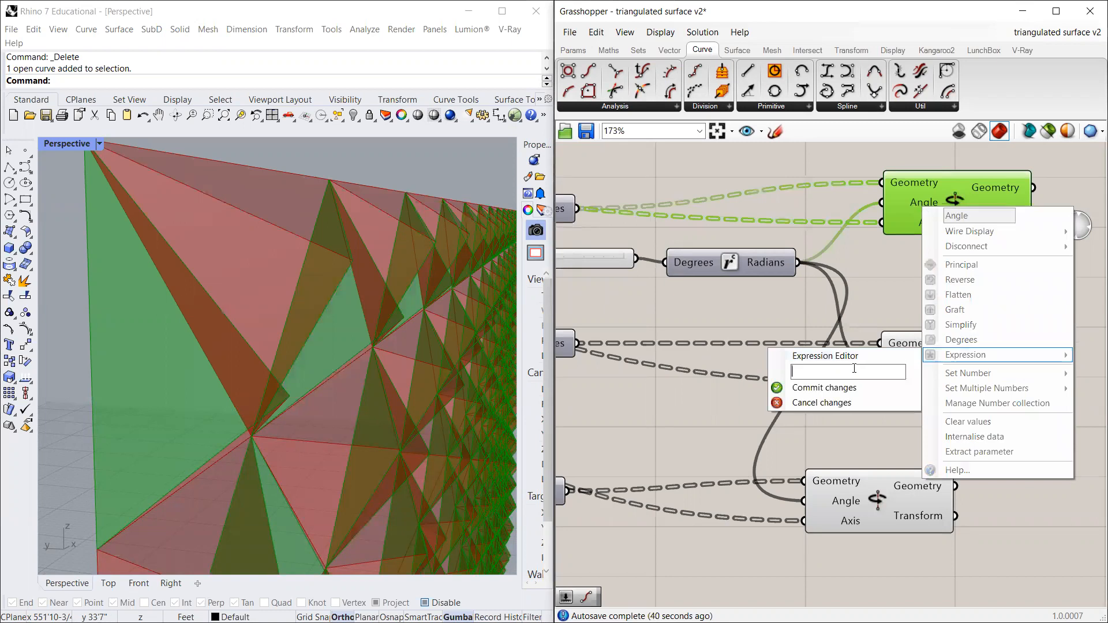
pyautogui.write('-x')
pyautogui.click(825, 388)
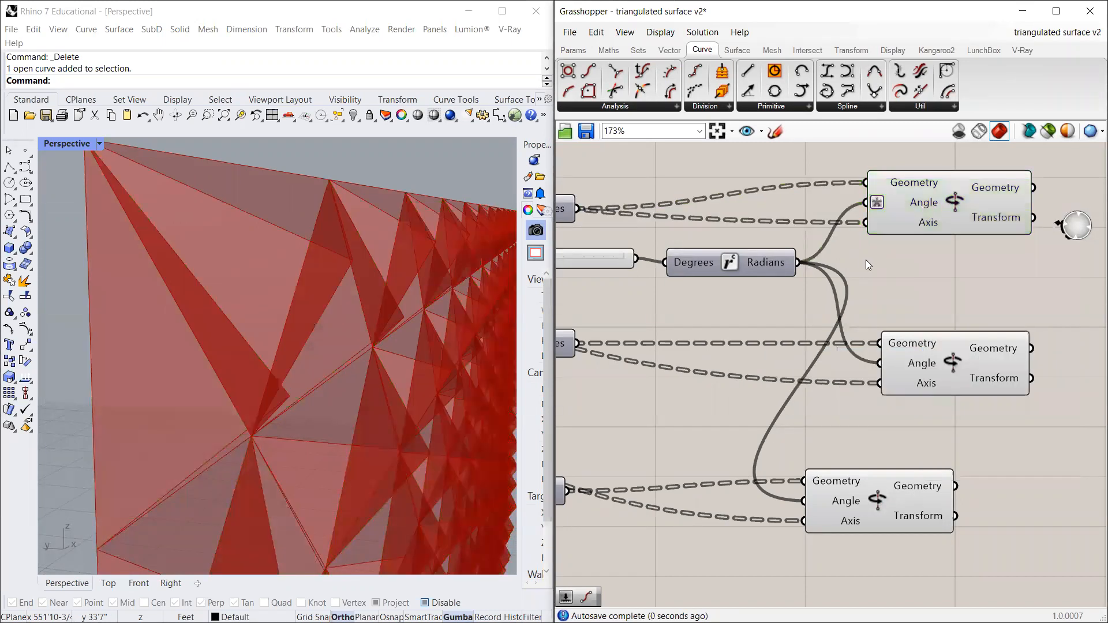
# Step: Set the rotation angle slider to 19 and examine the reversed rotation of the first set of surfaces
pyautogui.moveTo(743, 298); pyautogui.dragTo(802, 306, button='right')
pyautogui.moveTo(591, 270); pyautogui.dragTo(557, 276)
pyautogui.scroll(-4, 590, 273)
pyautogui.moveTo(450, 219); pyautogui.dragTo(393, 246, button='right')
pyautogui.scroll(5, 471, 241)
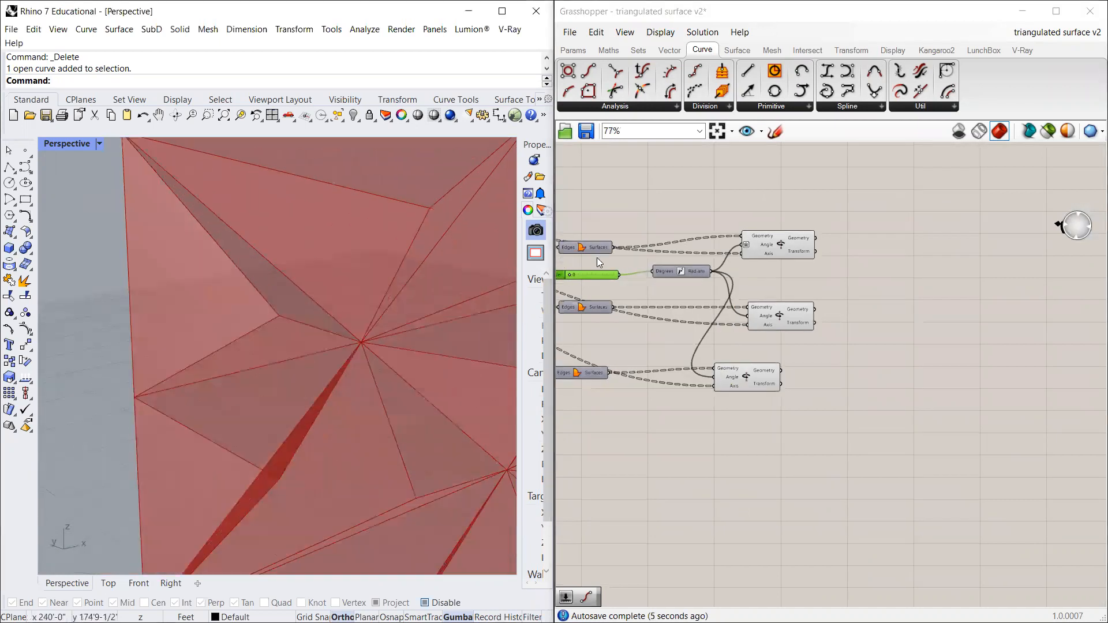
pyautogui.scroll(3, 570, 276)
pyautogui.moveTo(571, 276); pyautogui.dragTo(600, 276)
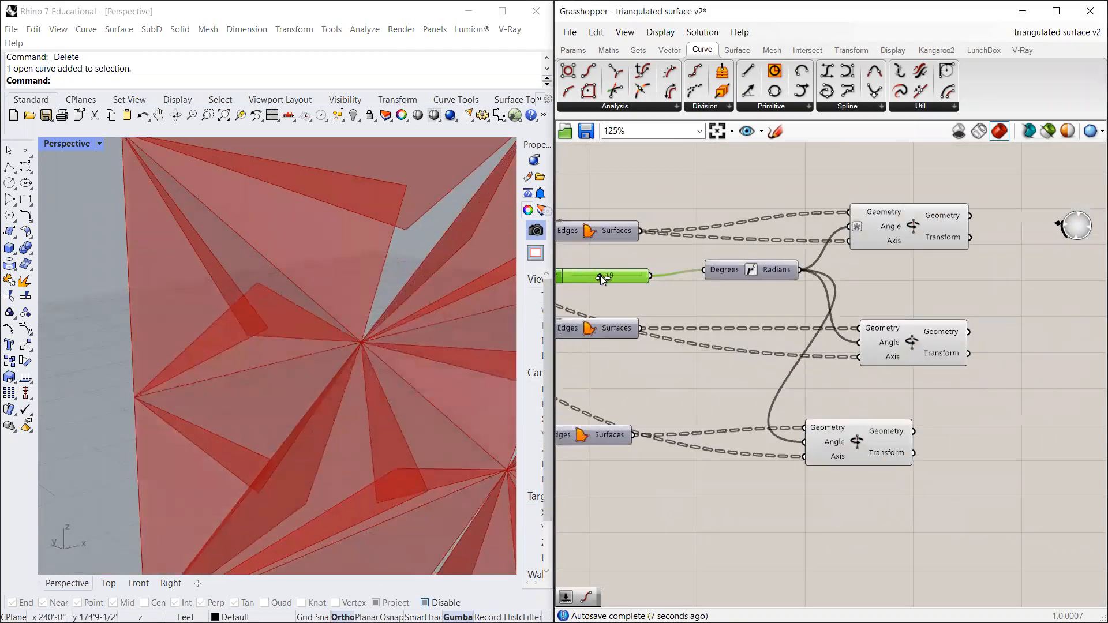
pyautogui.moveTo(460, 274); pyautogui.dragTo(477, 250, button='right')
pyautogui.click(839, 226)
pyautogui.click(855, 298)
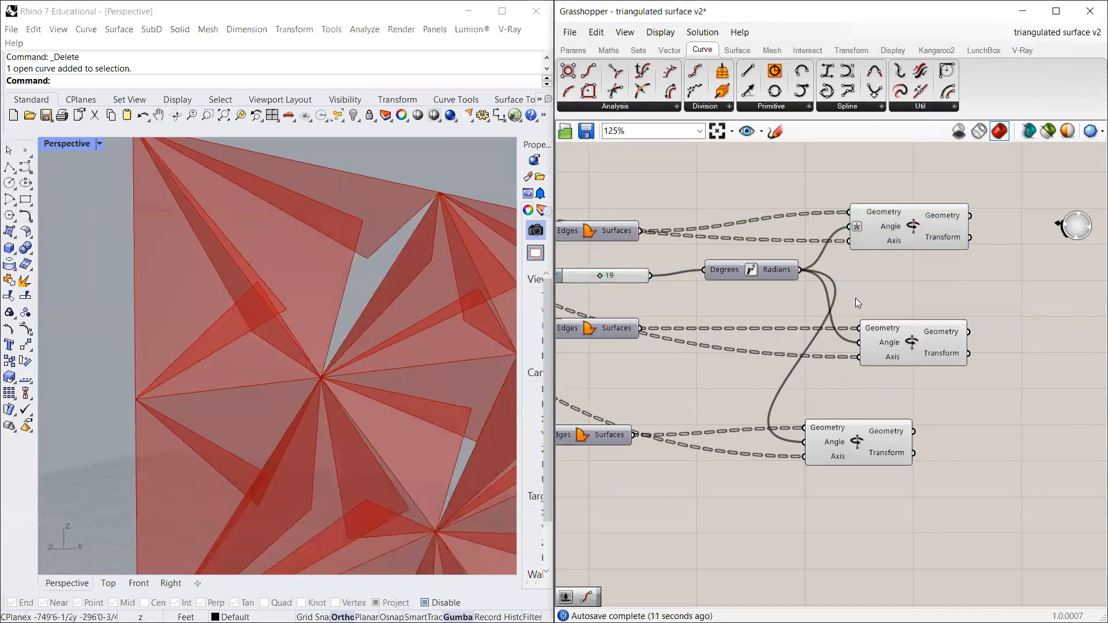
# Step: Add the expression -x to the Angle input of the second Rotate Axis component
pyautogui.scroll(3, 855, 298)
pyautogui.click(904, 381)
pyautogui.rightClick(904, 375)
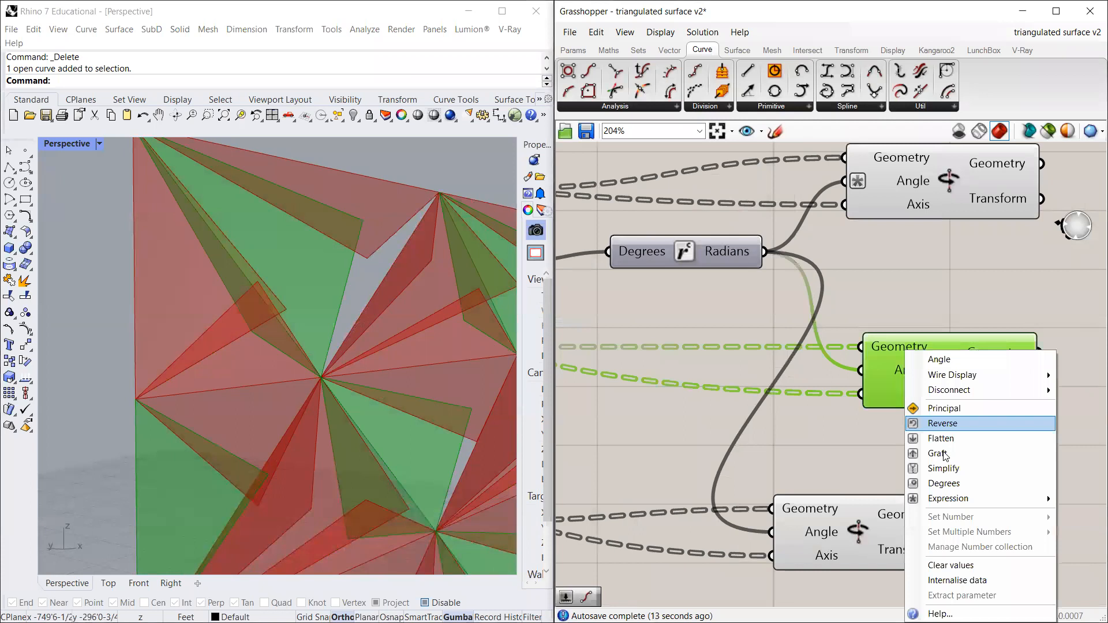
pyautogui.moveTo(970, 498)
pyautogui.click(873, 512)
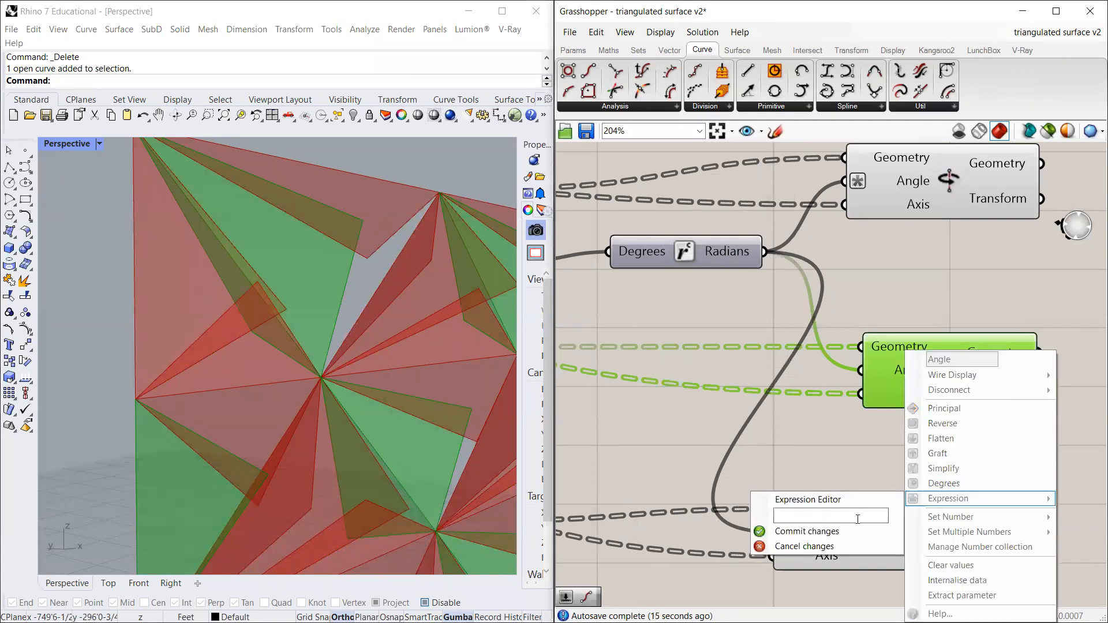
pyautogui.click(813, 544)
# Step: Add the expression -x to the Angle input of the third Rotate Axis component
pyautogui.click(825, 532)
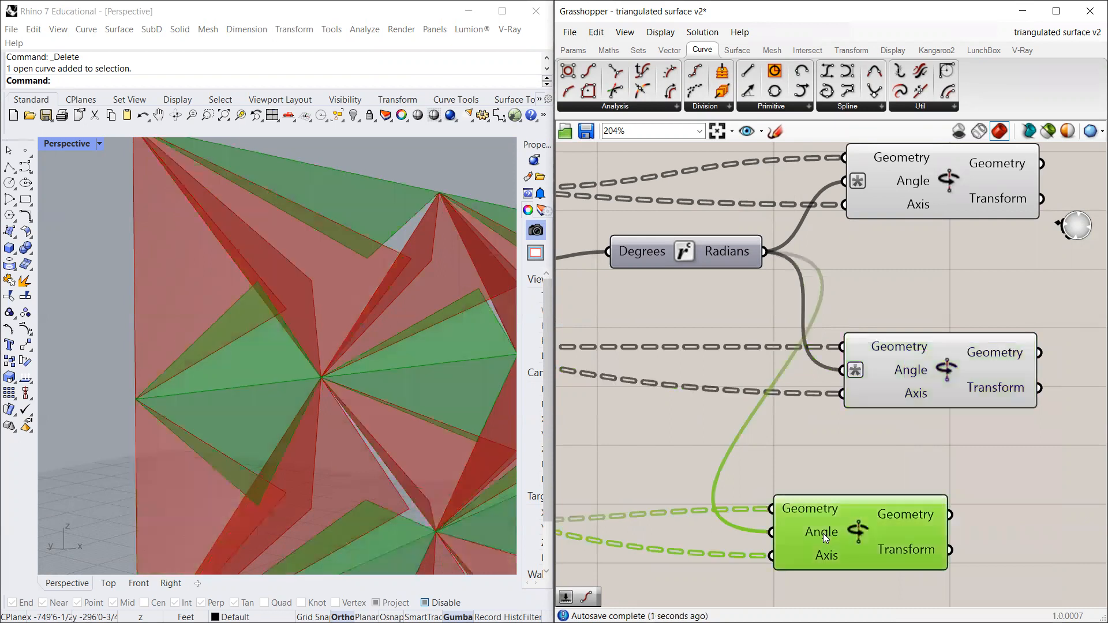
pyautogui.rightClick(823, 534)
pyautogui.moveTo(851, 501)
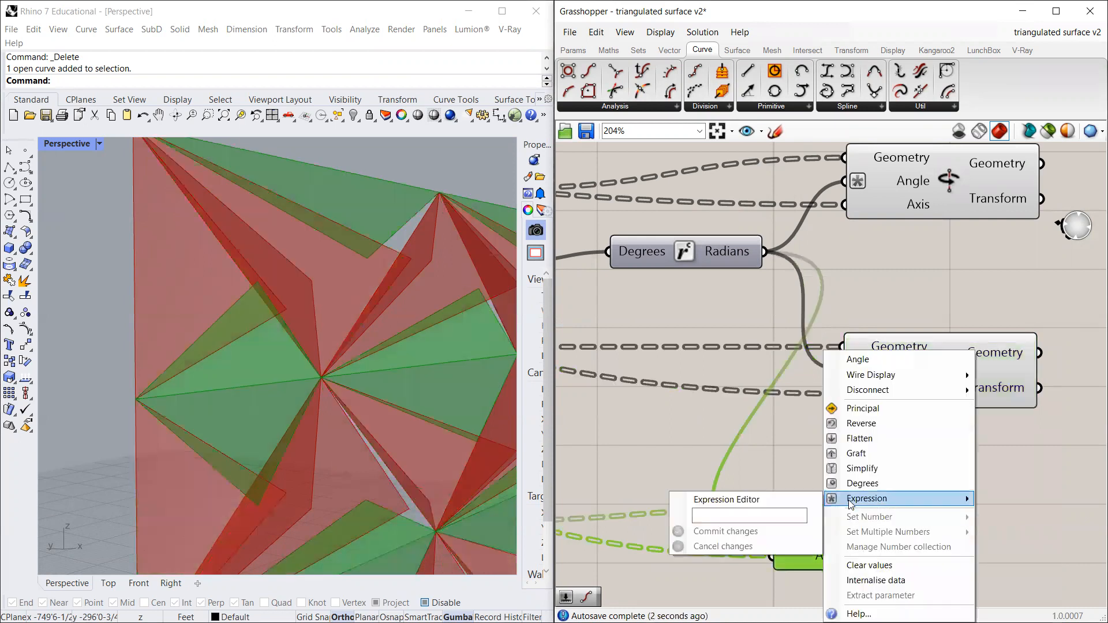
pyautogui.click(785, 516)
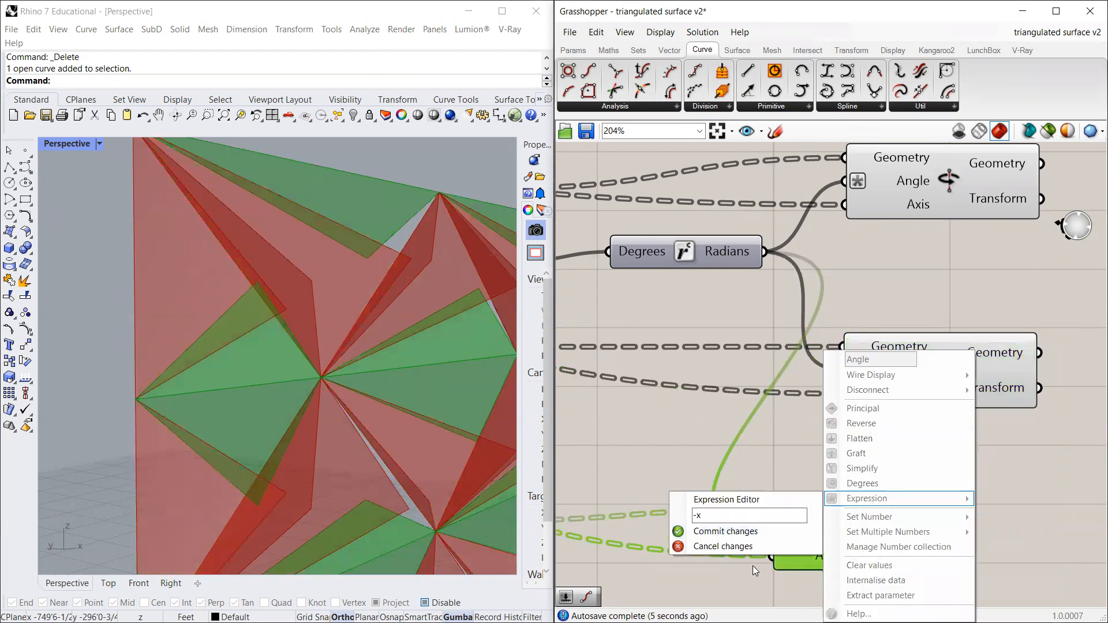
pyautogui.click(726, 531)
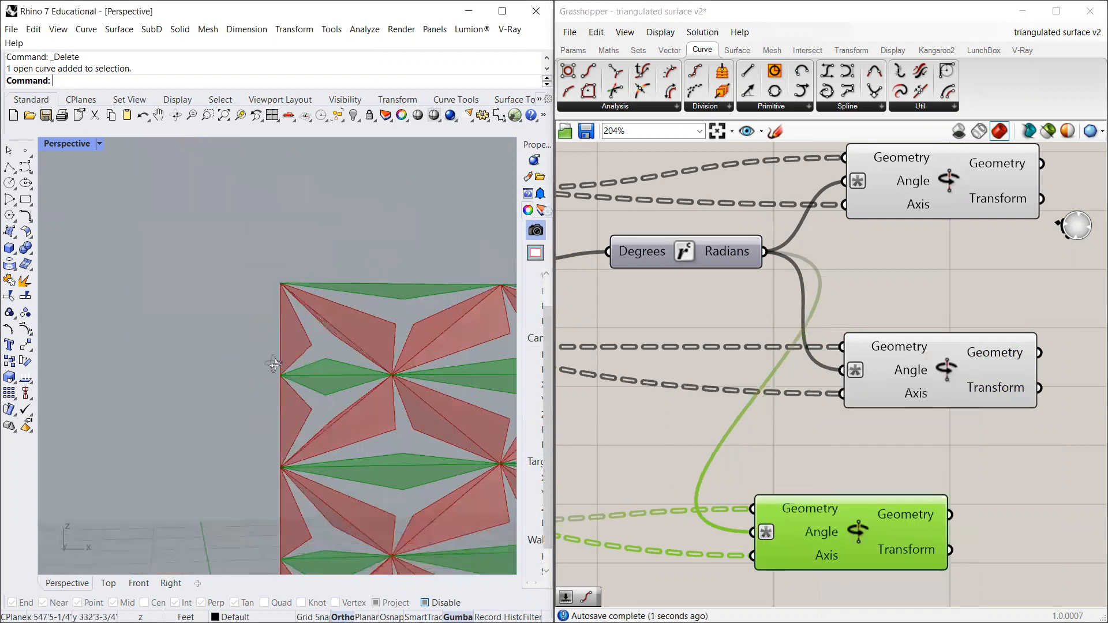
# Step: Examine the rotated triangular surfaces up close in the Perspective view and across the whole facade in the Front view
pyautogui.scroll(5, 273, 364)
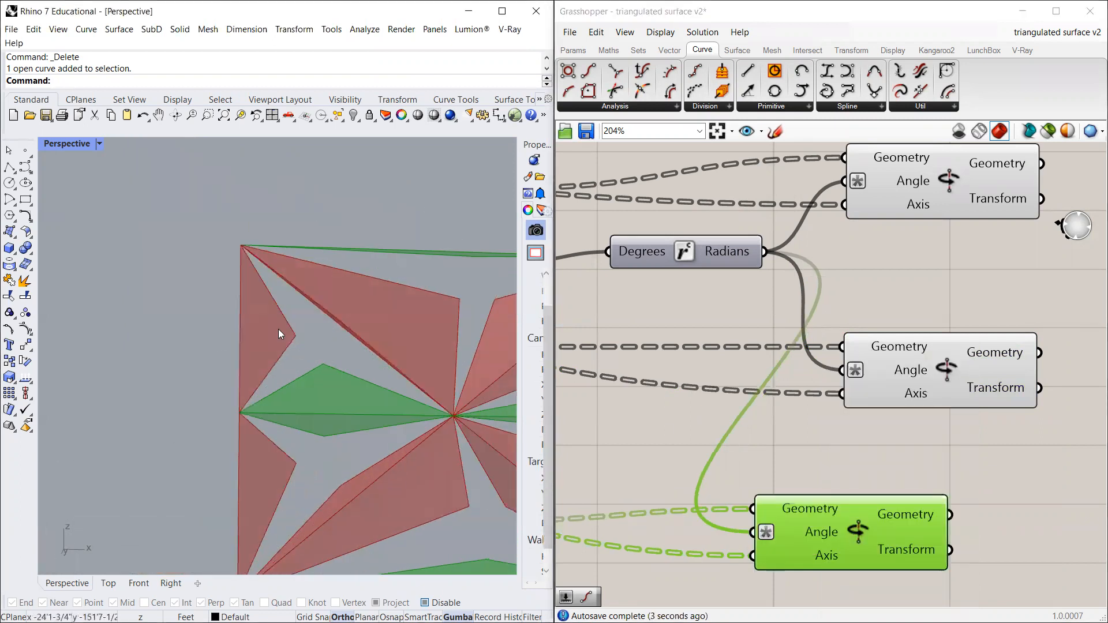
pyautogui.scroll(-6, 278, 331)
pyautogui.scroll(6, 329, 335)
pyautogui.moveTo(329, 336); pyautogui.dragTo(303, 366, button='right')
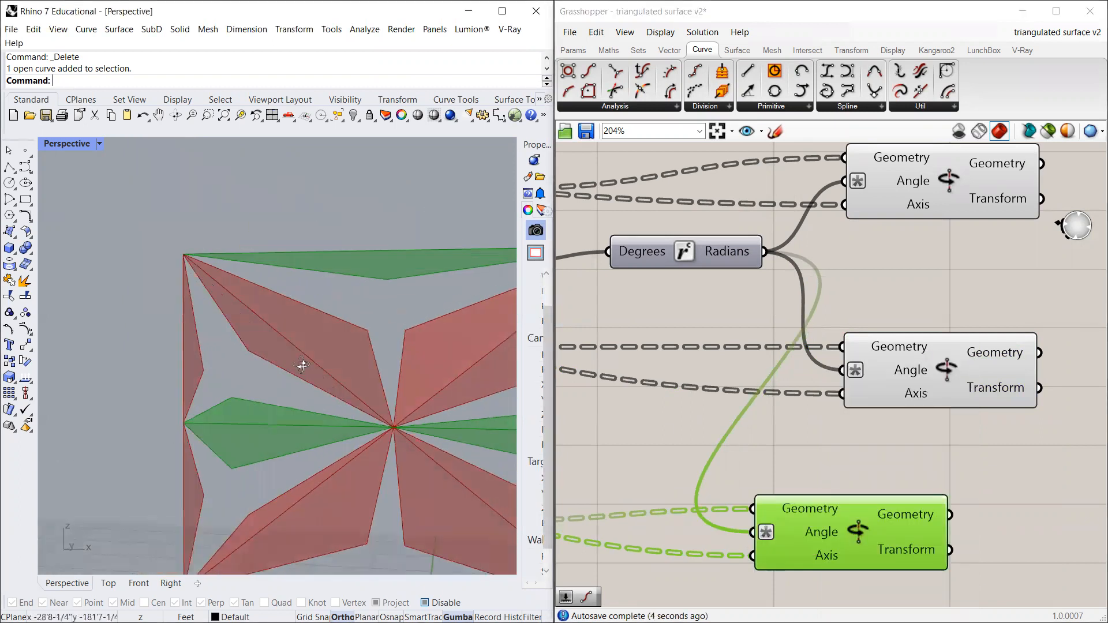
pyautogui.doubleClick(64, 144)
pyautogui.doubleClick(57, 364)
pyautogui.scroll(-3, 312, 305)
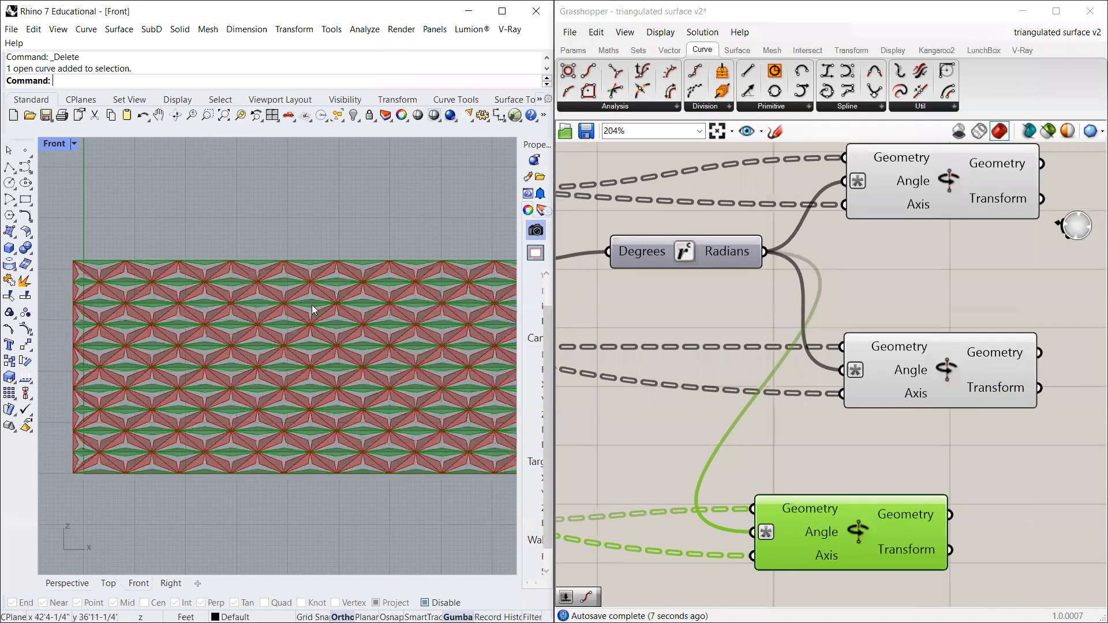
pyautogui.scroll(-6, 1012, 314)
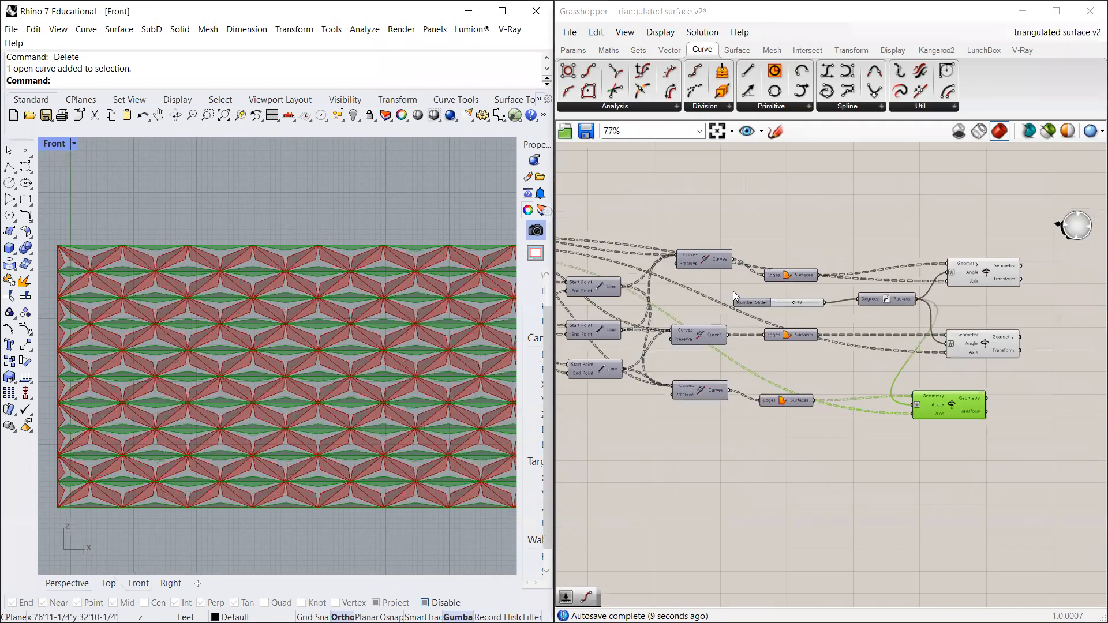
# Step: Set the rotation angle slider to 0 to close the facade, and reopen it at 23
pyautogui.scroll(4, 744, 293)
pyautogui.moveTo(827, 311); pyautogui.dragTo(774, 312)
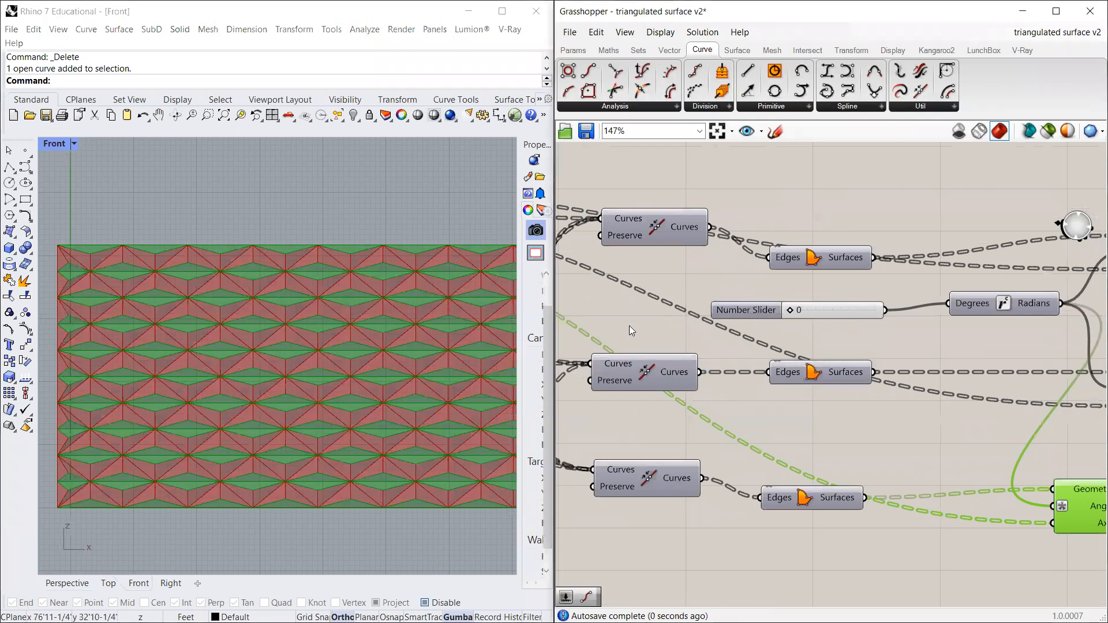
pyautogui.click(312, 205)
pyautogui.click(993, 459)
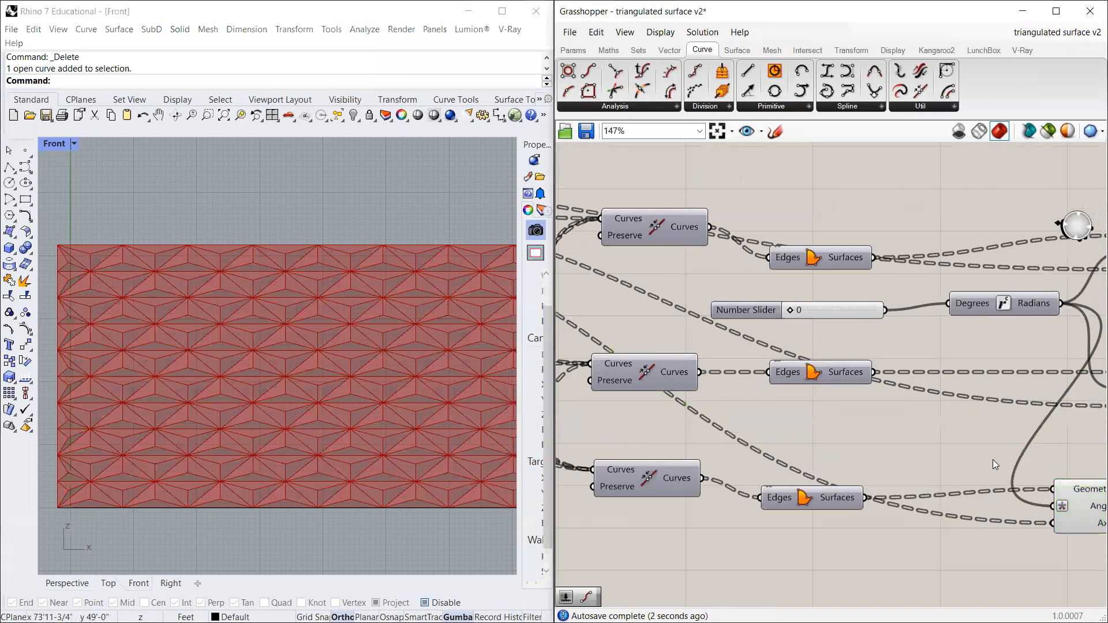
pyautogui.moveTo(793, 311); pyautogui.dragTo(827, 309)
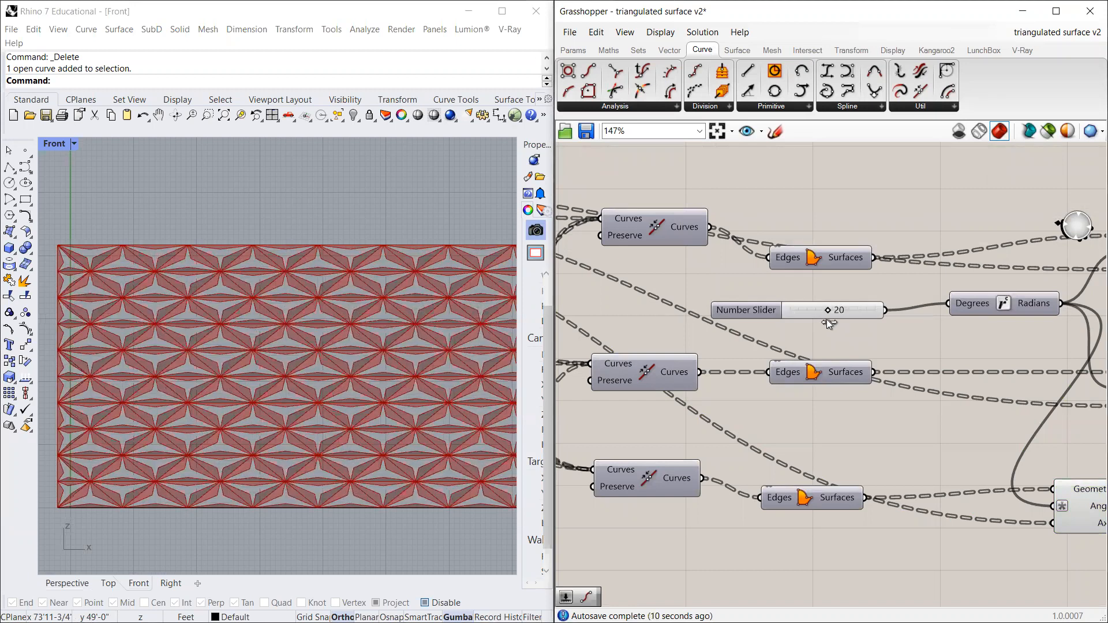
# Step: Add a Brep Join component to the canvas beside the Rotate Axis components
pyautogui.scroll(-5, 664, 334)
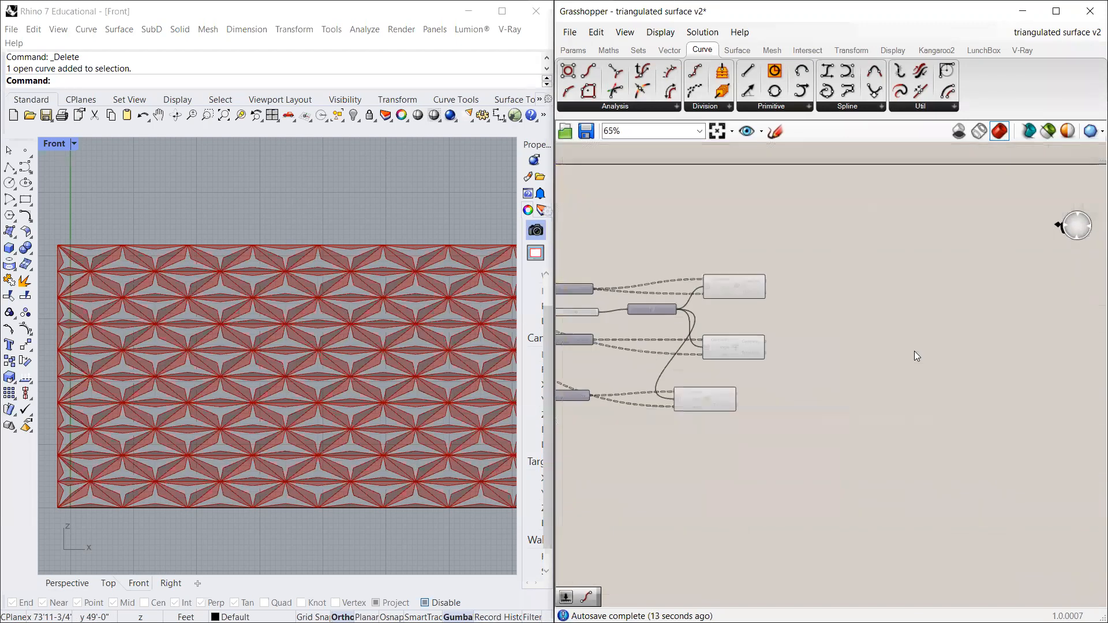
pyautogui.scroll(3, 704, 373)
pyautogui.doubleClick(853, 356)
pyautogui.write('br')
pyautogui.press('BackSpace')
pyautogui.press('BackSpace')
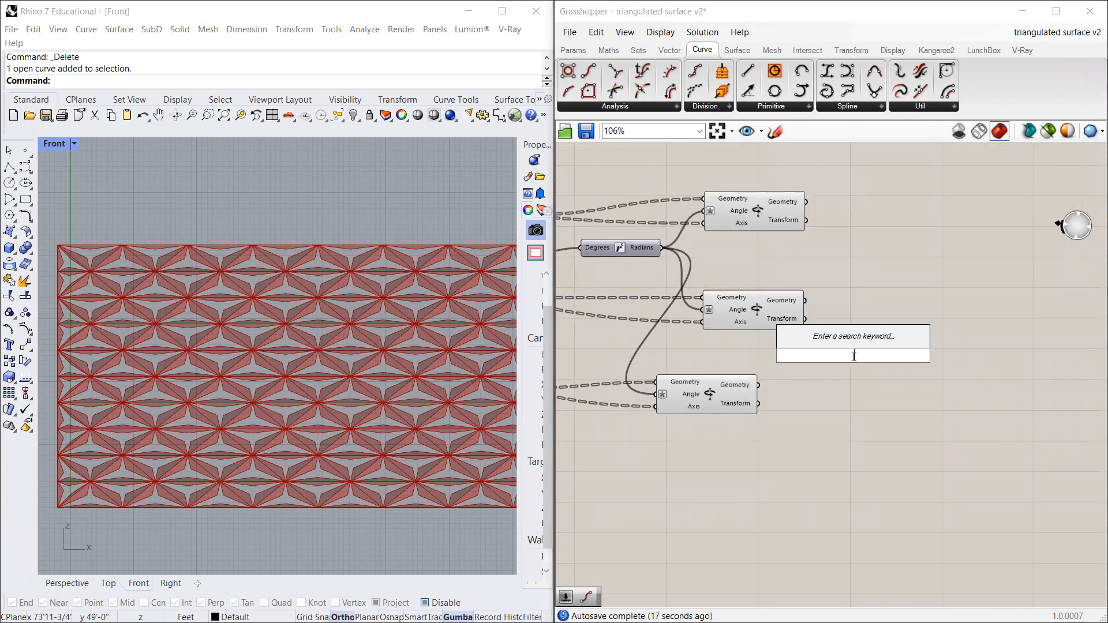
pyautogui.write('join')
pyautogui.press('Return')
# Step: Connect the Geometry outputs of all three Rotate Axis components to the Breps input of Brep Join and position the components neatly
pyautogui.moveTo(853, 353); pyautogui.dragTo(940, 342)
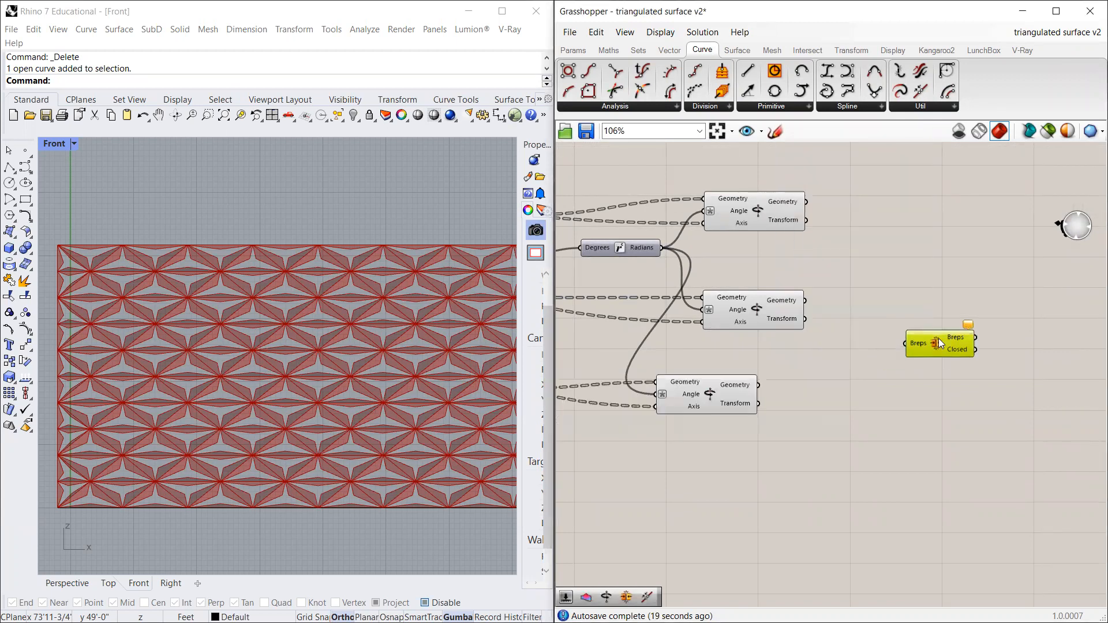
pyautogui.moveTo(702, 396); pyautogui.dragTo(728, 400)
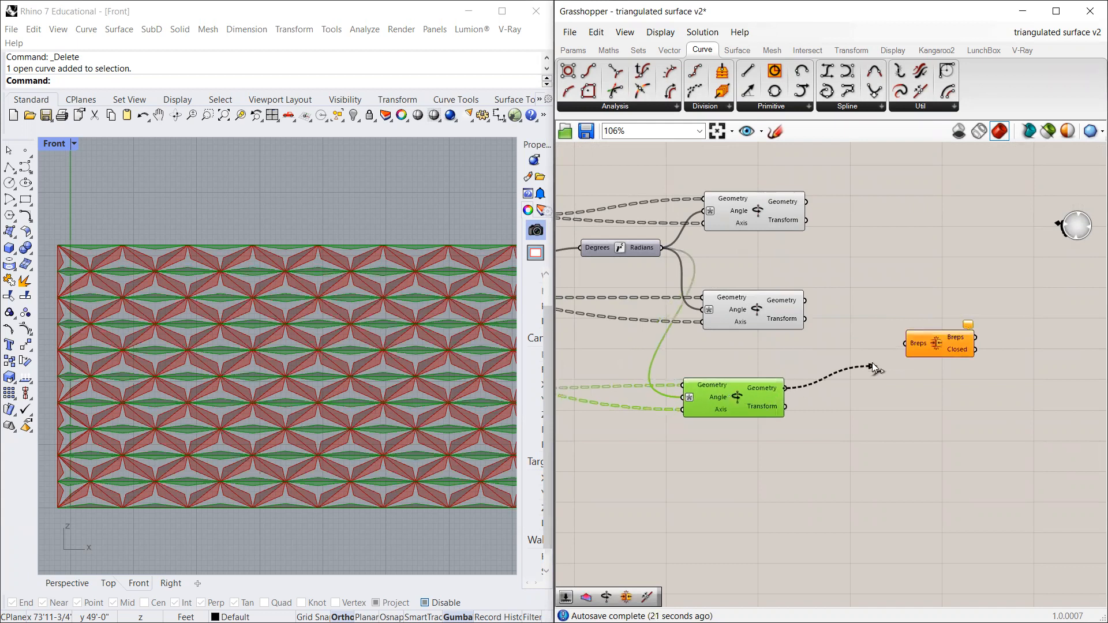
pyautogui.moveTo(901, 344); pyautogui.dragTo(937, 315)
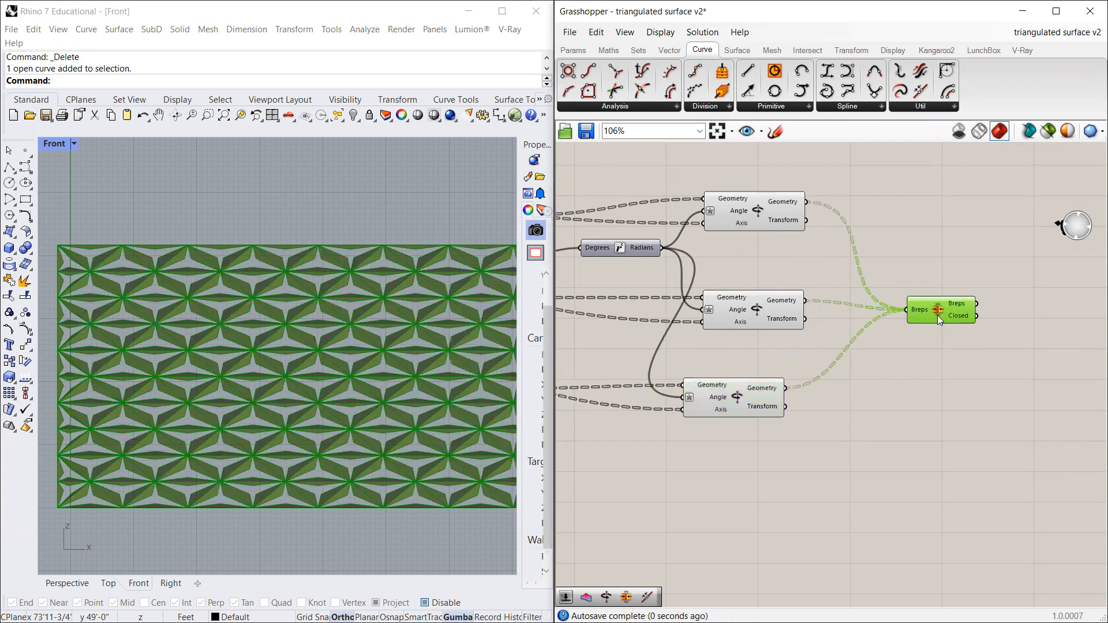
# Step: Bake the joined breps onto Layer 03
pyautogui.scroll(-4, 231, 299)
pyautogui.scroll(-2, 231, 299)
pyautogui.scroll(2, 812, 341)
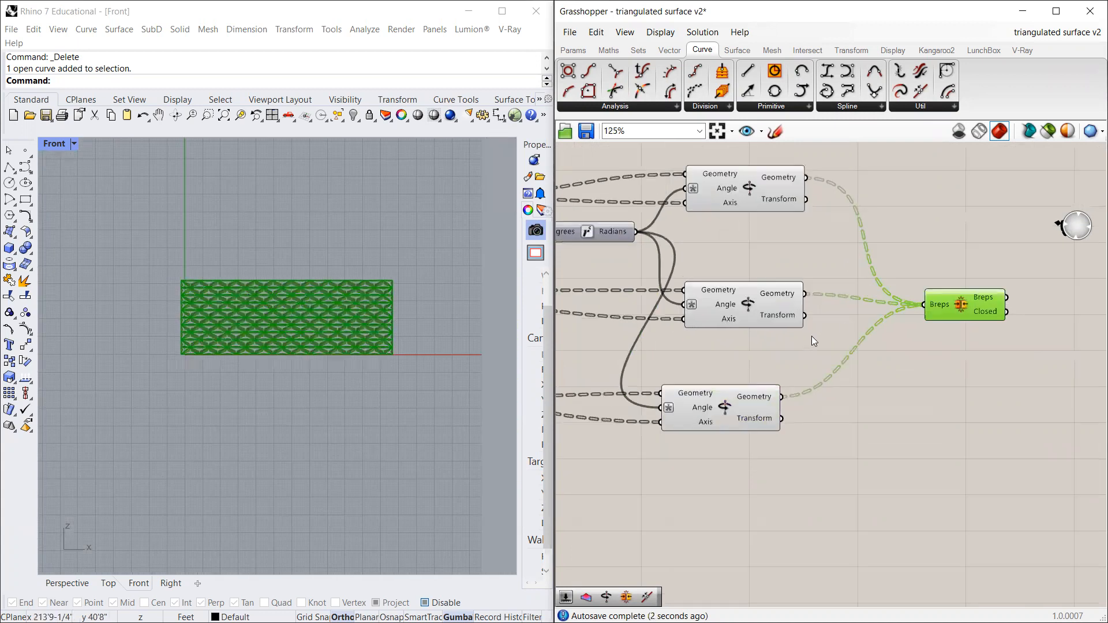
pyautogui.rightClick(961, 312)
pyautogui.click(968, 366)
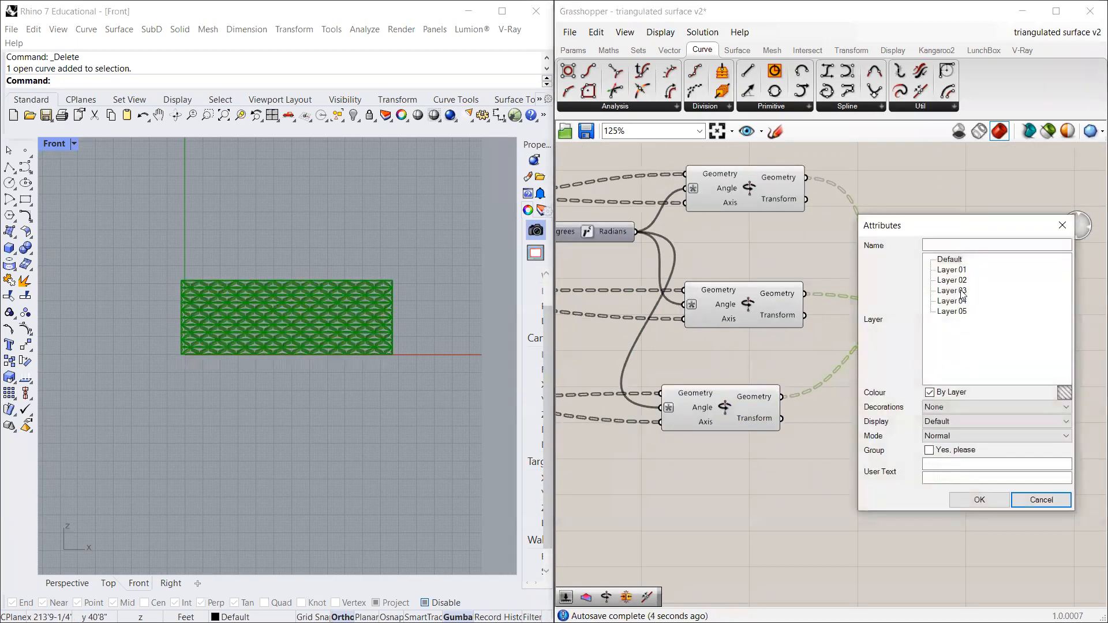
pyautogui.click(950, 498)
# Step: Select the baked surfaces in the Front view and move them along the negative X direction, clear of the Grasshopper preview
pyautogui.moveTo(128, 211); pyautogui.dragTo(377, 415)
pyautogui.scroll(-1, 335, 315)
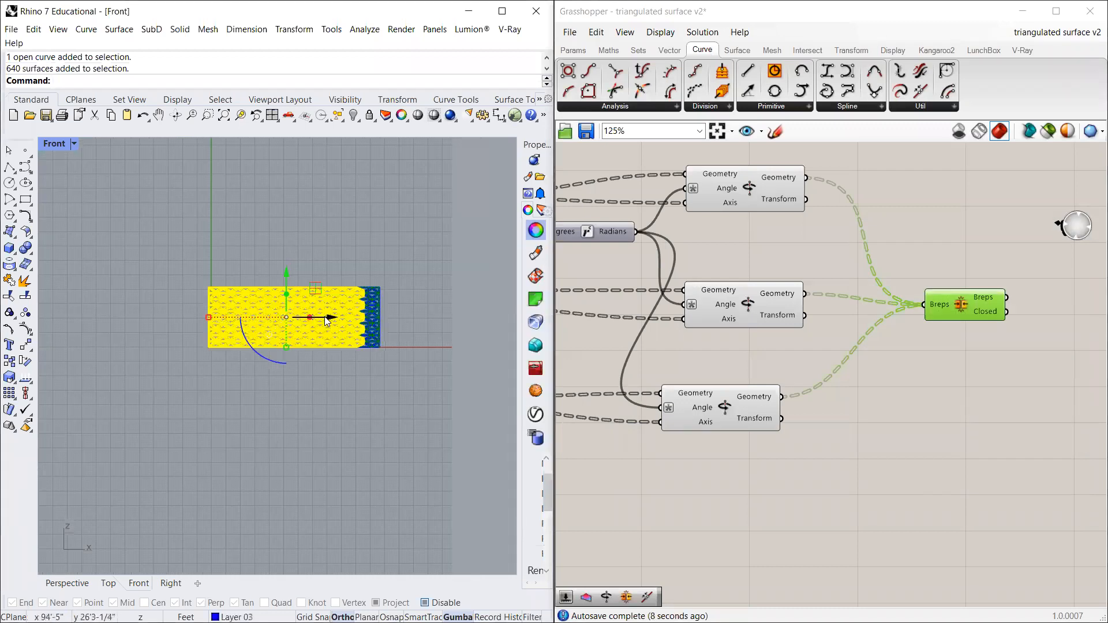
pyautogui.moveTo(328, 317); pyautogui.dragTo(144, 317)
pyautogui.click(234, 247)
pyautogui.scroll(-6, 243, 259)
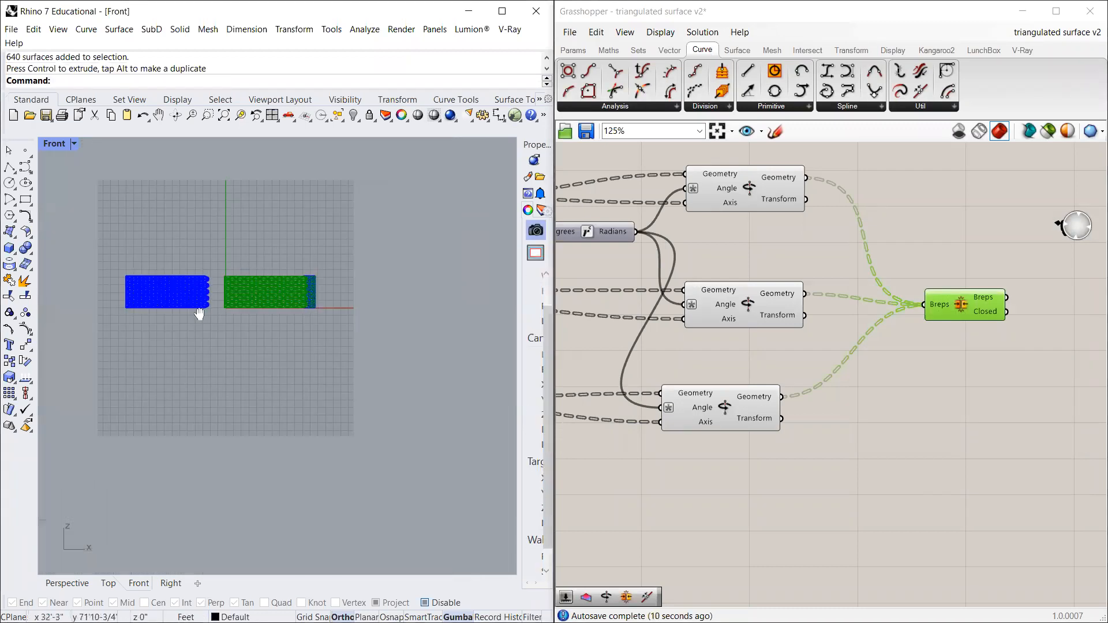
pyautogui.moveTo(201, 314); pyautogui.dragTo(101, 369, button='right')
# Step: Open the Perspective view full size and set its display mode to Arctic
pyautogui.doubleClick(60, 145)
pyautogui.scroll(-5, 303, 189)
pyautogui.doubleClick(322, 144)
pyautogui.scroll(-4, 383, 289)
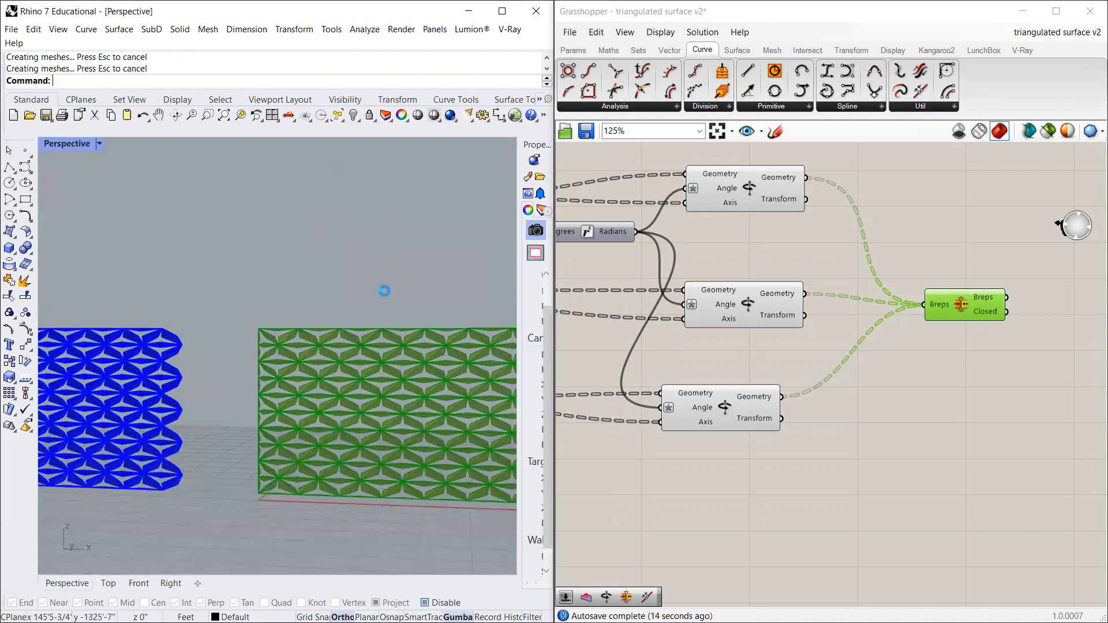
pyautogui.click(99, 144)
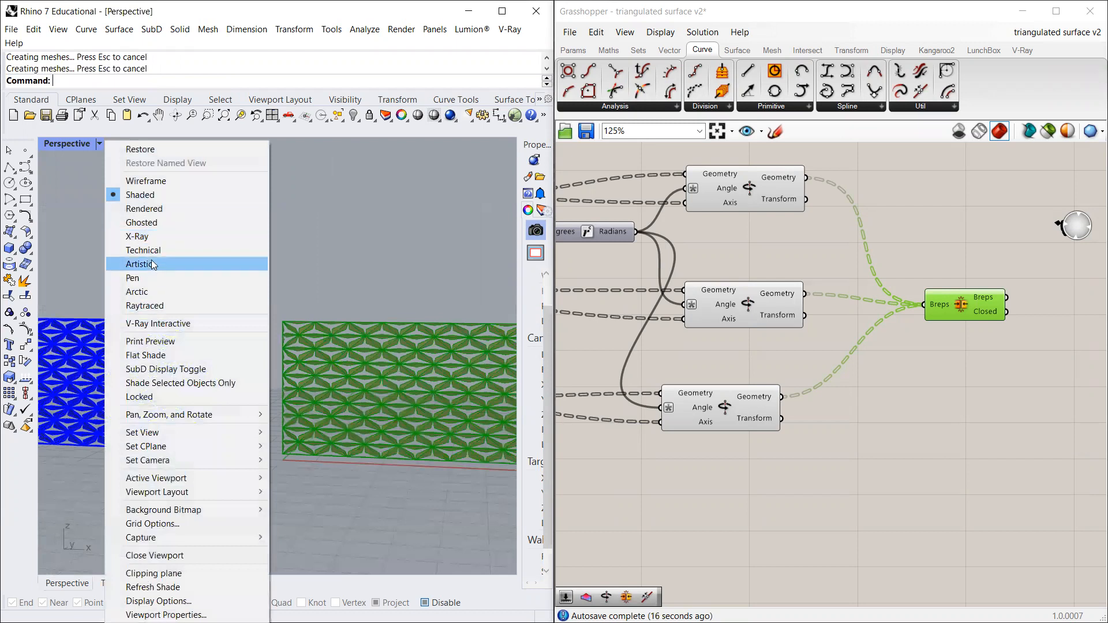
pyautogui.click(181, 289)
# Step: Examine the baked facade in Arctic display from several angles, checking the folded triangles and the openings between them
pyautogui.moveTo(254, 318); pyautogui.dragTo(194, 367, button='right')
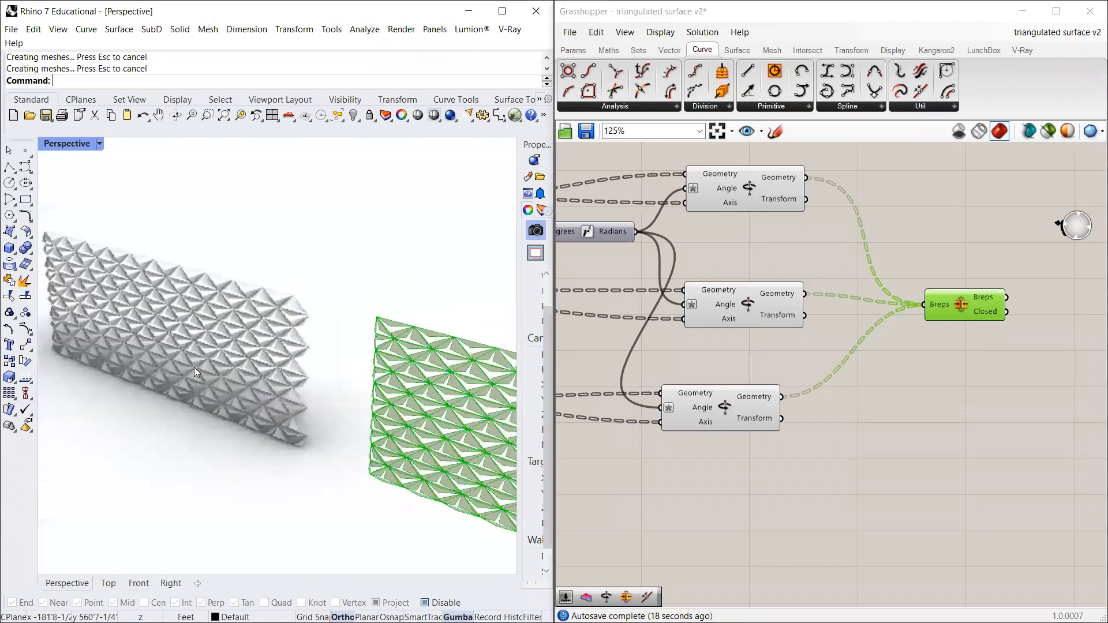
pyautogui.scroll(8, 214, 356)
pyautogui.moveTo(301, 304); pyautogui.dragTo(425, 284, button='right')
pyautogui.scroll(5, 316, 450)
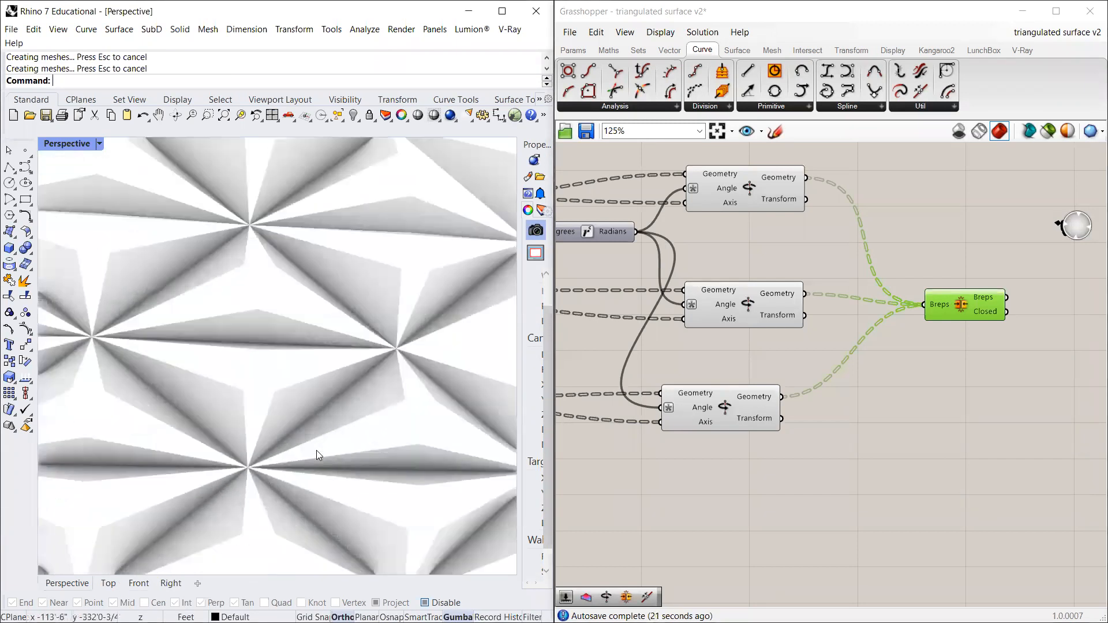
pyautogui.moveTo(373, 444); pyautogui.dragTo(270, 463, button='right')
pyautogui.scroll(-6, 187, 279)
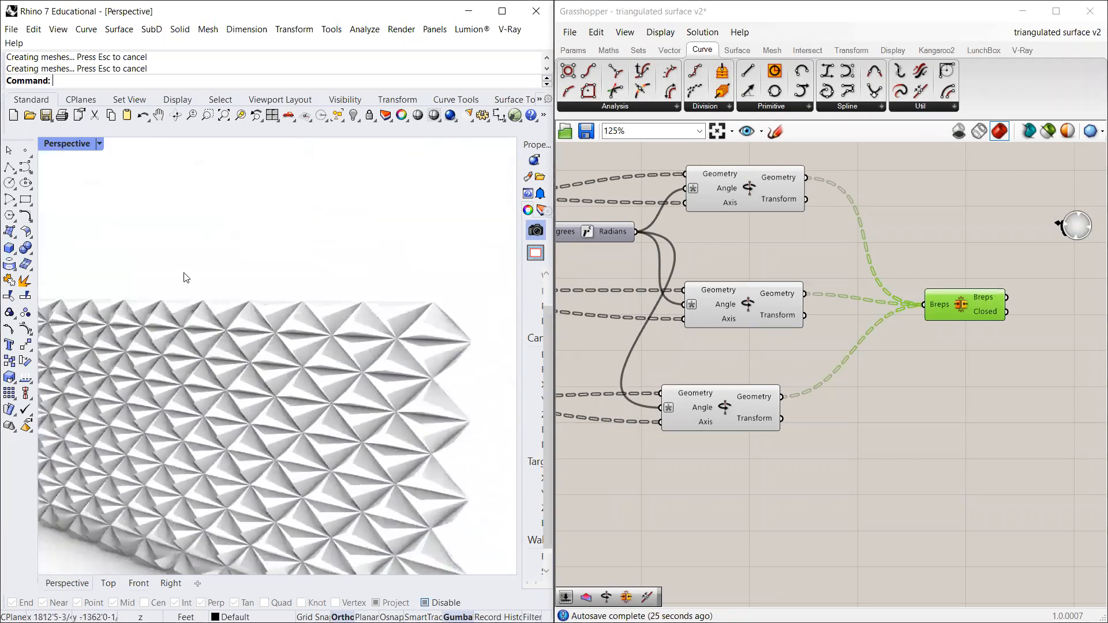
pyautogui.moveTo(346, 469); pyautogui.dragTo(295, 471, button='right')
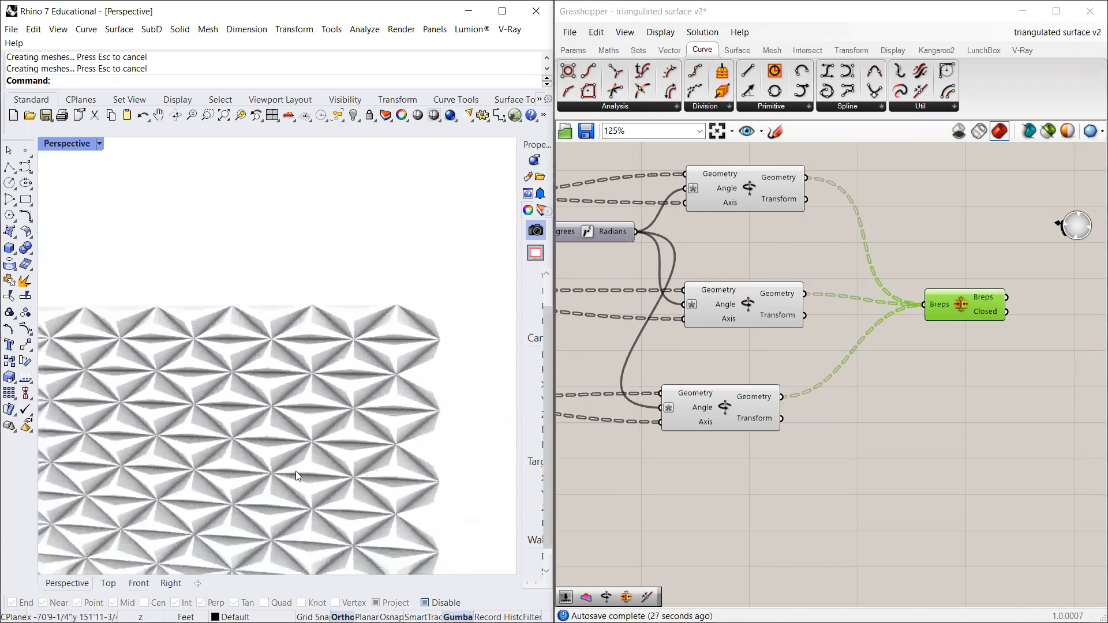
pyautogui.scroll(5, 296, 471)
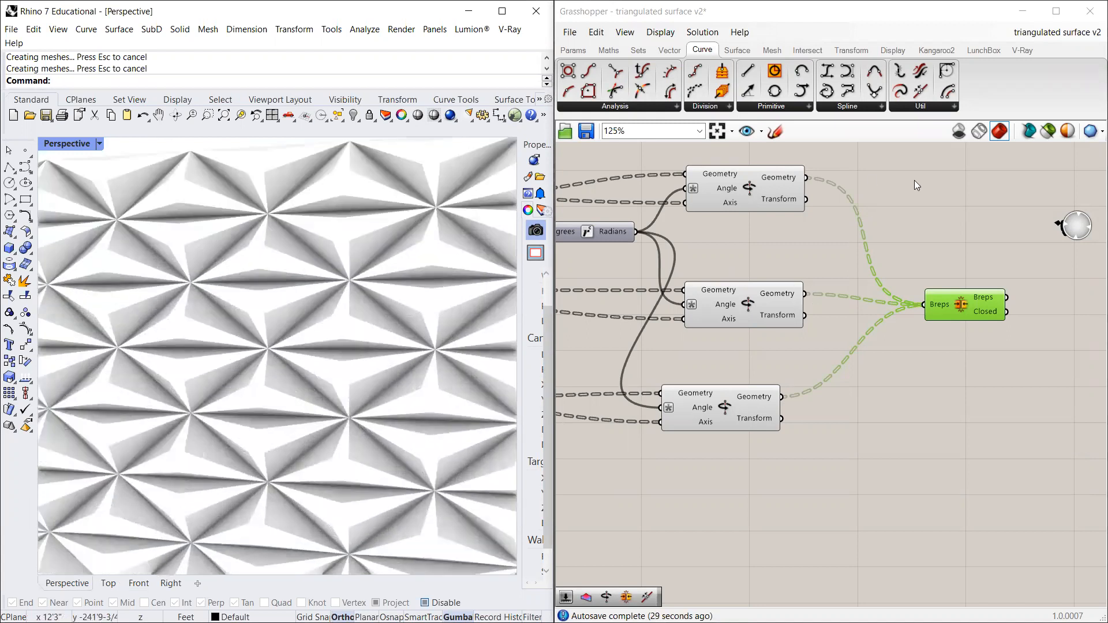
pyautogui.scroll(-3, 961, 384)
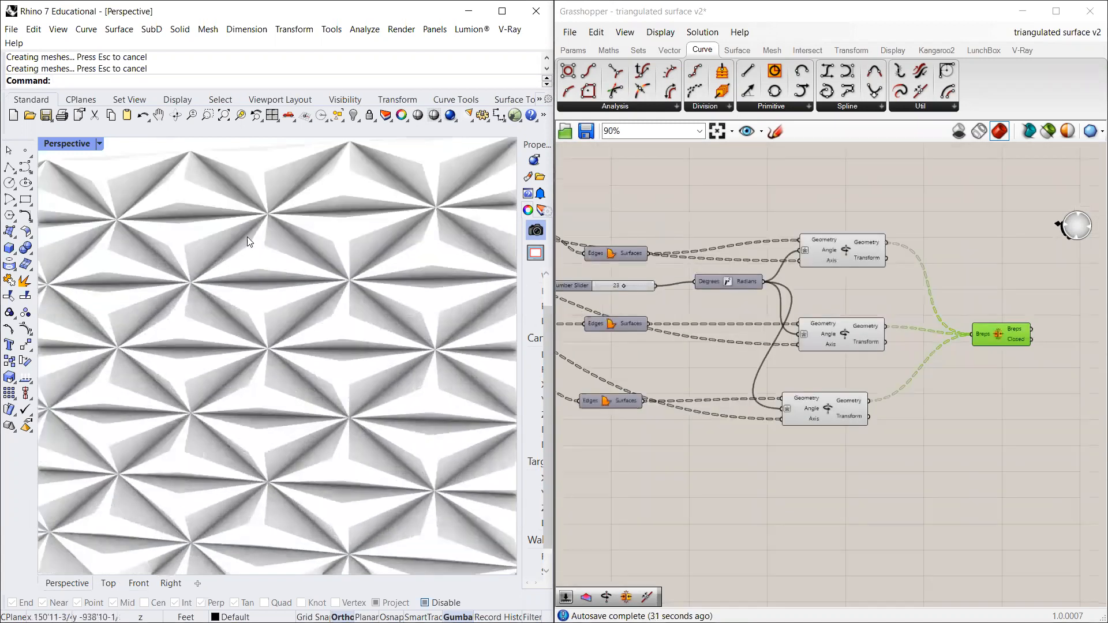
# Step: Set the Perspective viewport's display mode to Shaded
pyautogui.doubleClick(74, 148)
pyautogui.scroll(-3, 329, 185)
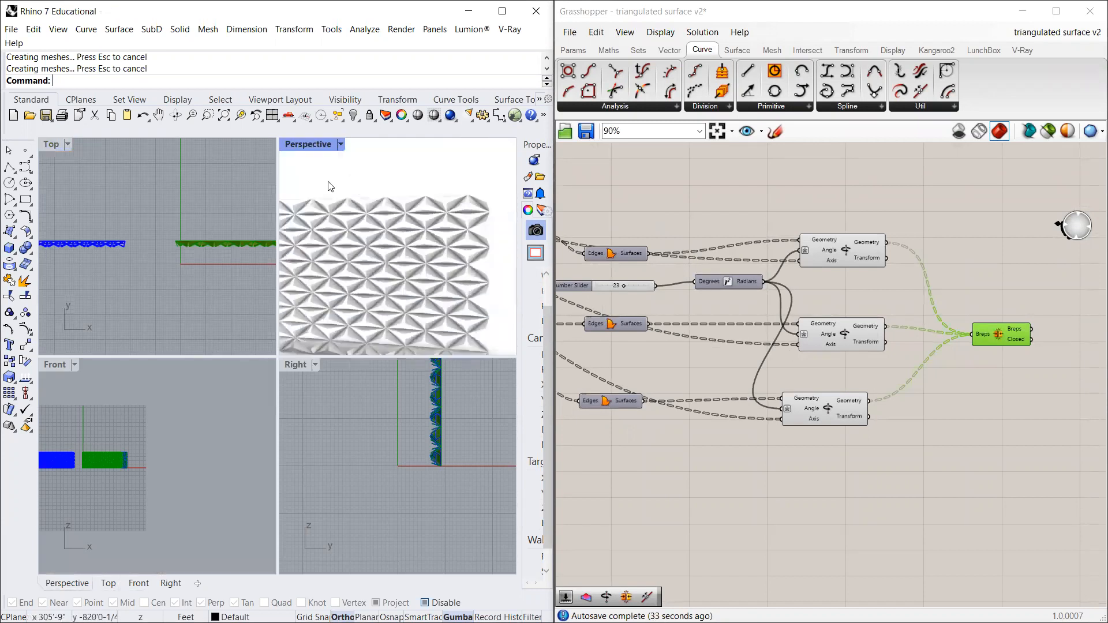
pyautogui.doubleClick(321, 147)
pyautogui.click(99, 144)
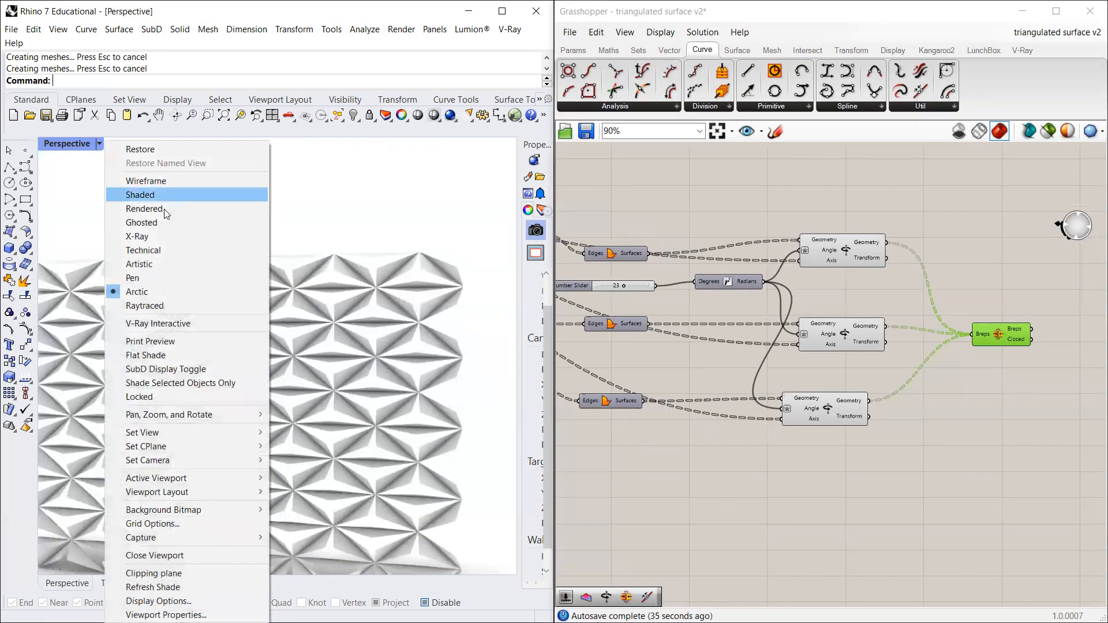
pyautogui.click(138, 194)
# Step: Delete all baked surfaces, both the moved copy and the part left over the preview
pyautogui.scroll(4, 364, 333)
pyautogui.moveTo(341, 301); pyautogui.dragTo(300, 334, button='right')
pyautogui.scroll(-6, 301, 335)
pyautogui.moveTo(239, 256); pyautogui.dragTo(445, 360)
pyautogui.moveTo(360, 213); pyautogui.dragTo(448, 398)
pyautogui.press('Delete')
pyautogui.moveTo(238, 264); pyautogui.dragTo(362, 464)
pyautogui.moveTo(47, 294); pyautogui.dragTo(238, 419)
pyautogui.scroll(5, 322, 342)
pyautogui.moveTo(297, 348); pyautogui.dragTo(275, 328, button='right')
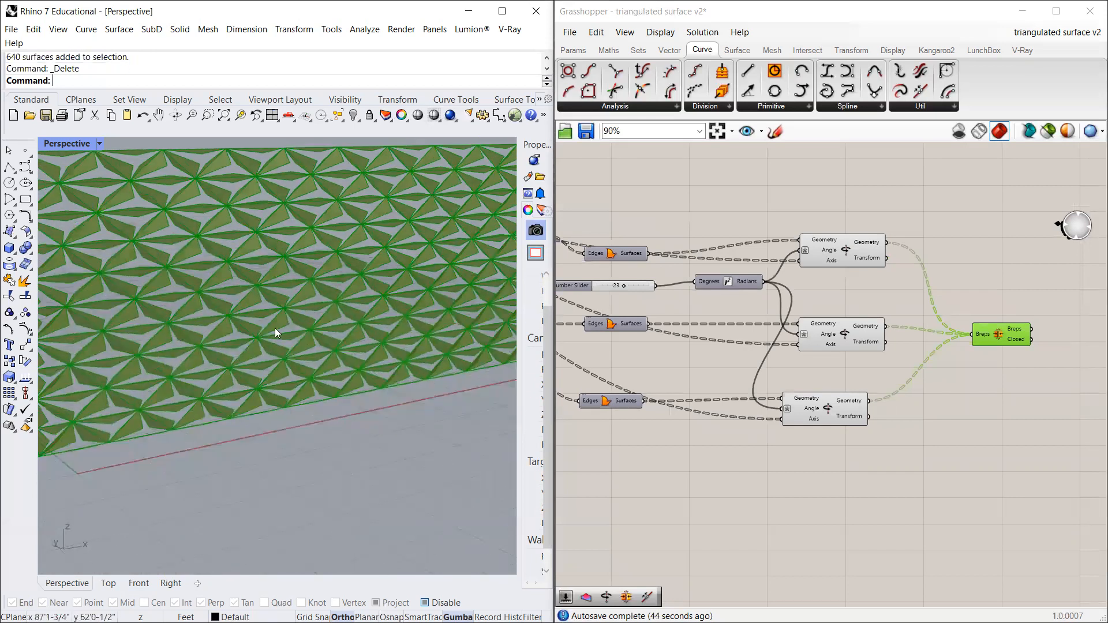
# Step: Reposition the rotation angle slider on the canvas in line with the Radians component
pyautogui.scroll(-6, 275, 328)
pyautogui.scroll(6, 58, 273)
pyautogui.moveTo(720, 292); pyautogui.dragTo(881, 355, button='right')
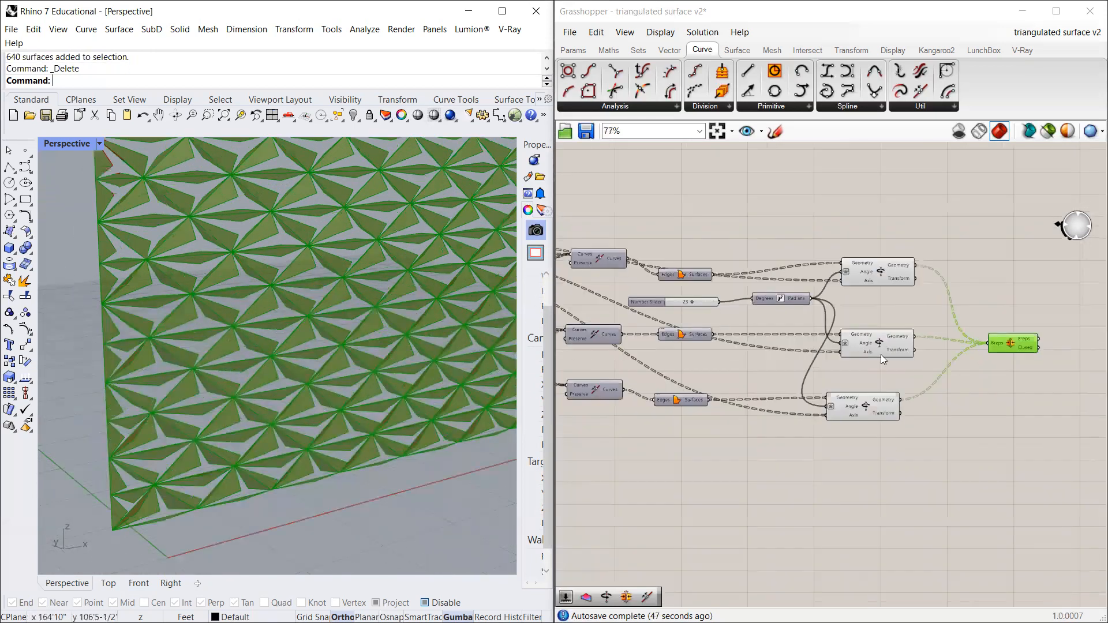
pyautogui.scroll(2, 791, 326)
pyautogui.moveTo(783, 319)
pyautogui.mouseDown()
pyautogui.moveTo(770, 321)
pyautogui.moveTo(783, 321)
pyautogui.mouseUp()
pyautogui.moveTo(921, 310); pyautogui.dragTo(964, 301, button='right')
pyautogui.scroll(1, 791, 317)
pyautogui.moveTo(779, 310); pyautogui.dragTo(766, 305)
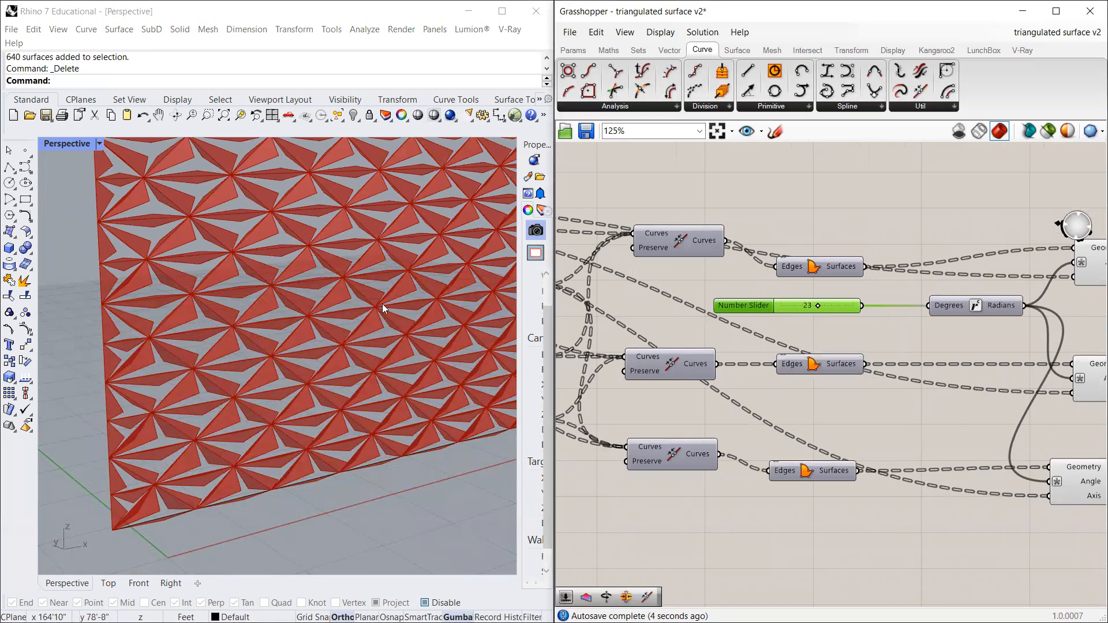
# Step: Set the rotation angle slider to 13 to narrow the facade openings and tidy the slider's position beside the Radians component
pyautogui.scroll(8, 332, 298)
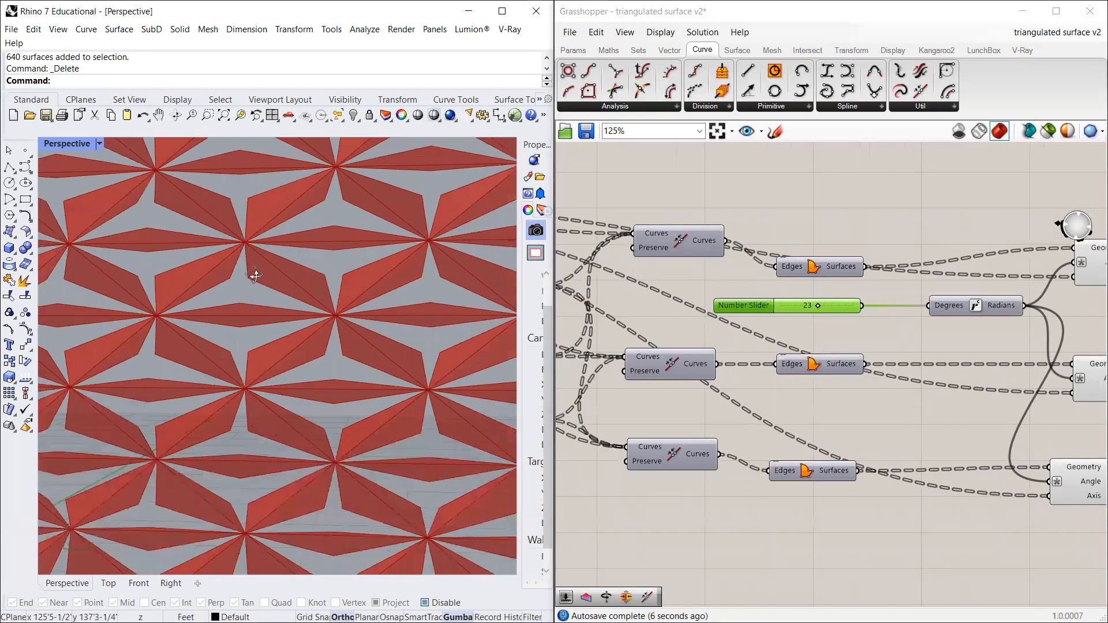
pyautogui.scroll(-8, 270, 301)
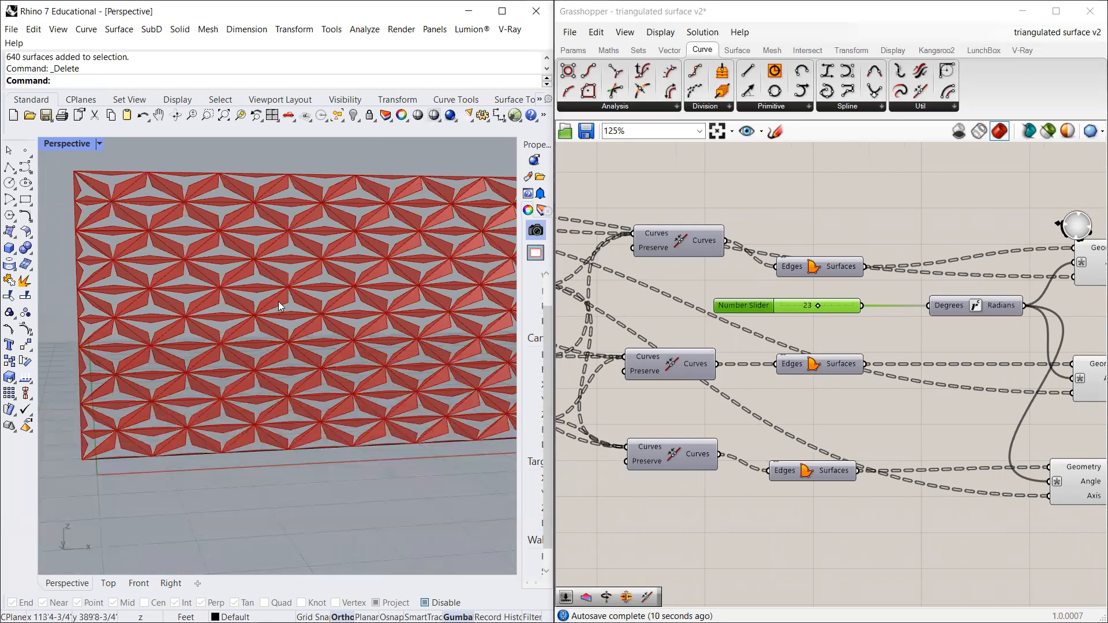
pyautogui.moveTo(737, 304); pyautogui.dragTo(746, 303)
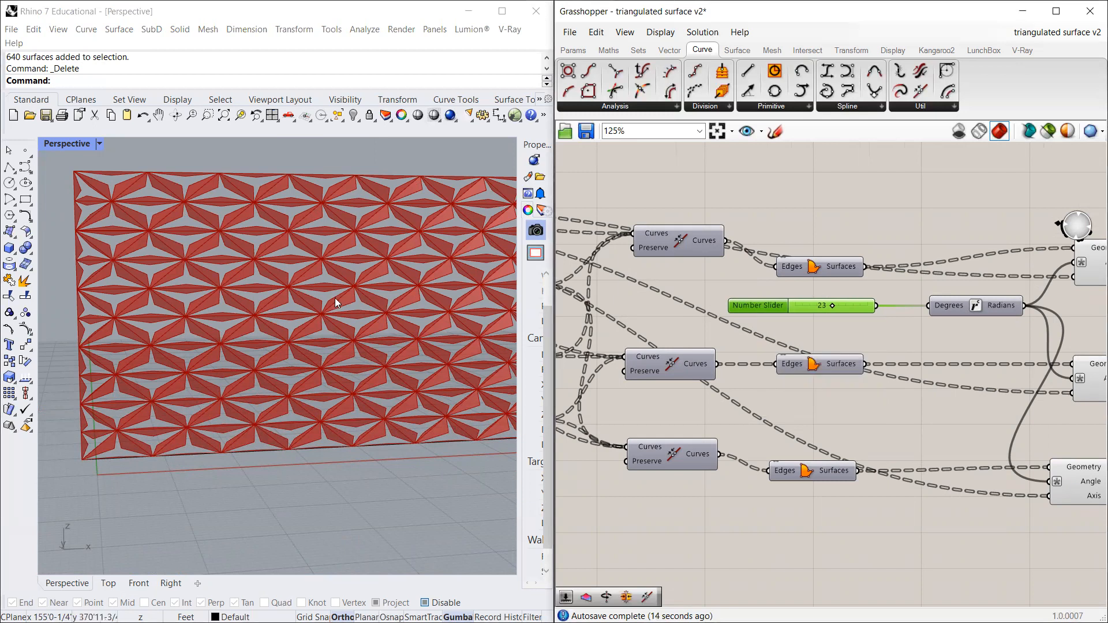
pyautogui.moveTo(833, 306)
pyautogui.mouseDown()
pyautogui.moveTo(800, 307)
pyautogui.moveTo(816, 307)
pyautogui.mouseUp()
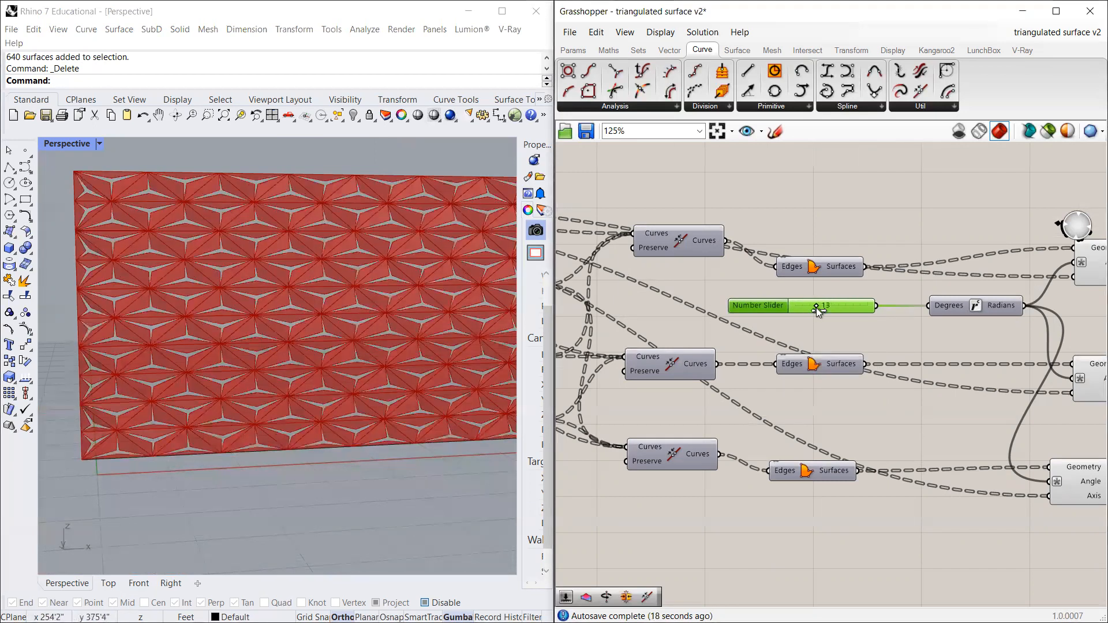
pyautogui.click(968, 307)
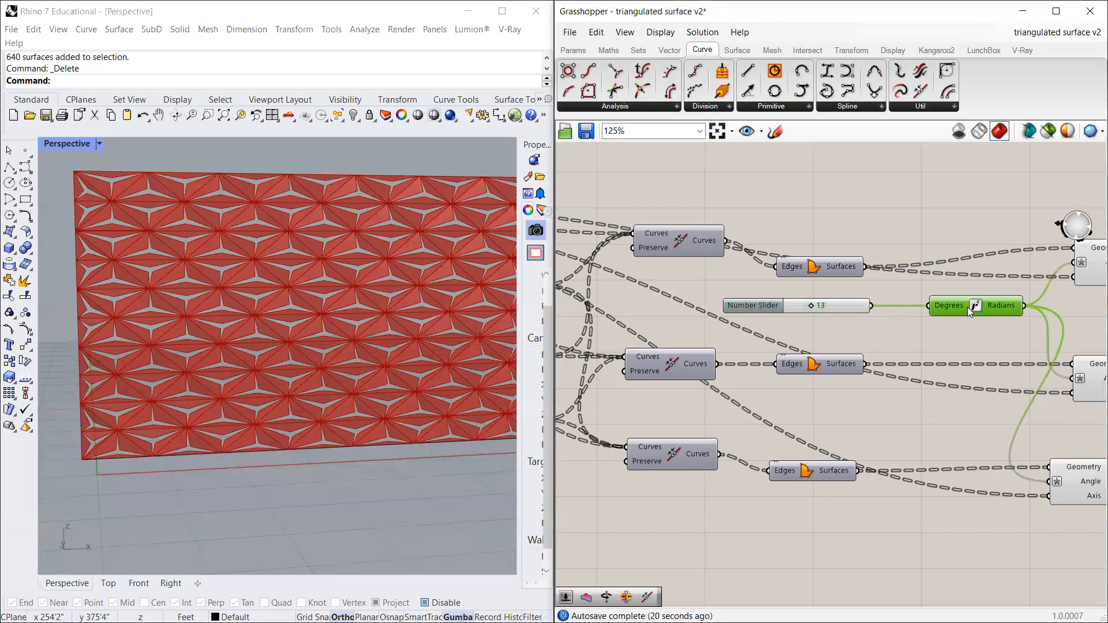
pyautogui.scroll(-3, 962, 317)
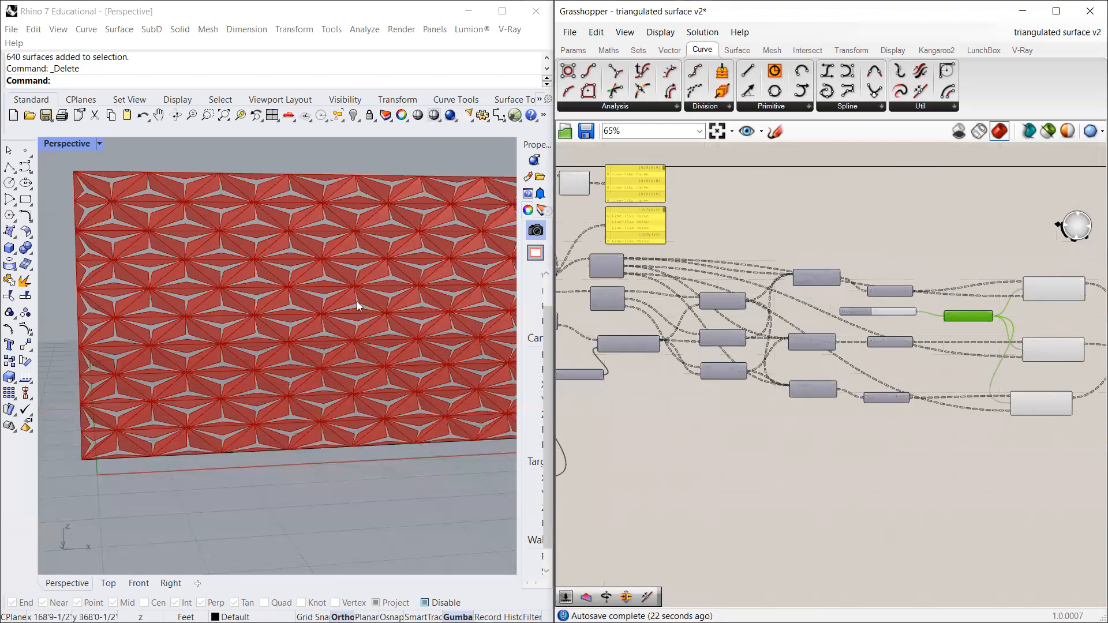
# Step: Set the extrusion height slider feeding the Z unit vector to 70 to make the facade taller
pyautogui.scroll(-2, 910, 242)
pyautogui.scroll(2, 633, 245)
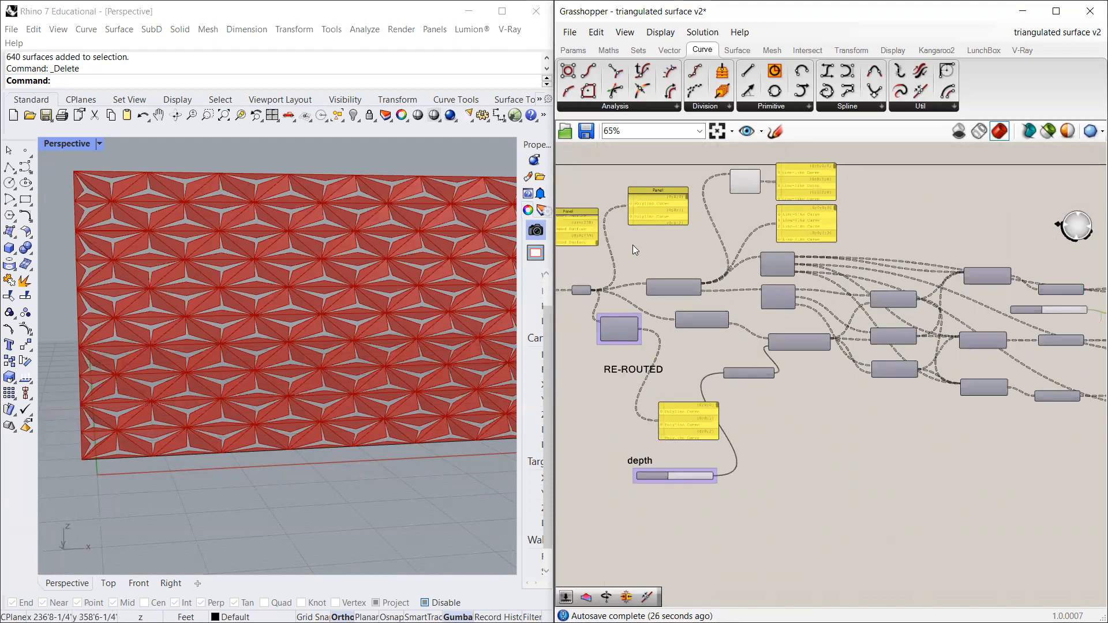
pyautogui.scroll(4, 634, 372)
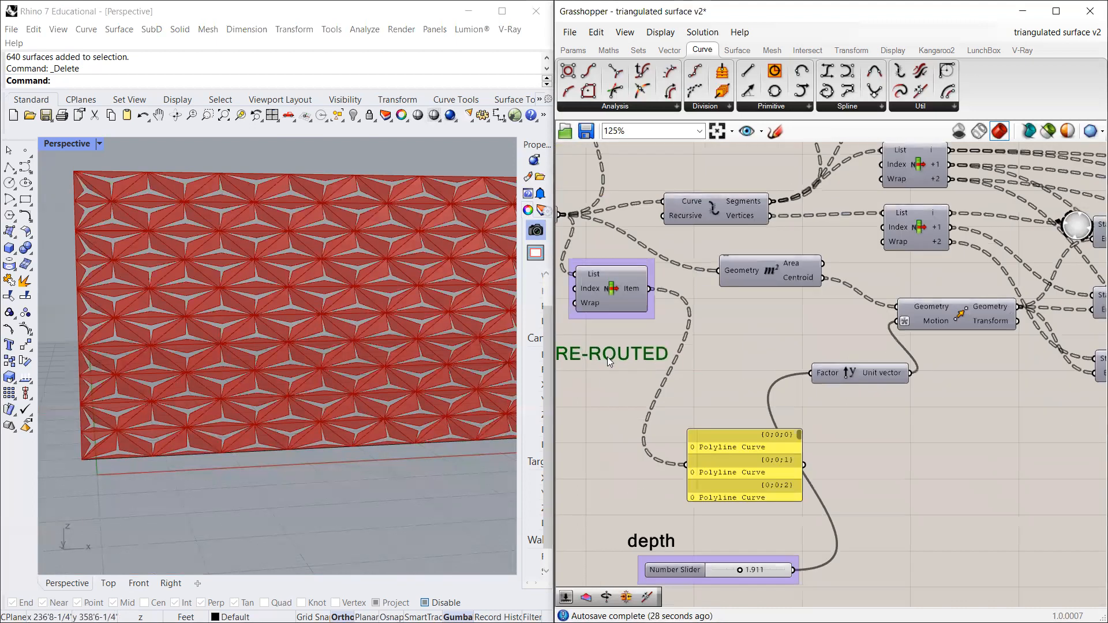
pyautogui.scroll(-5, 608, 356)
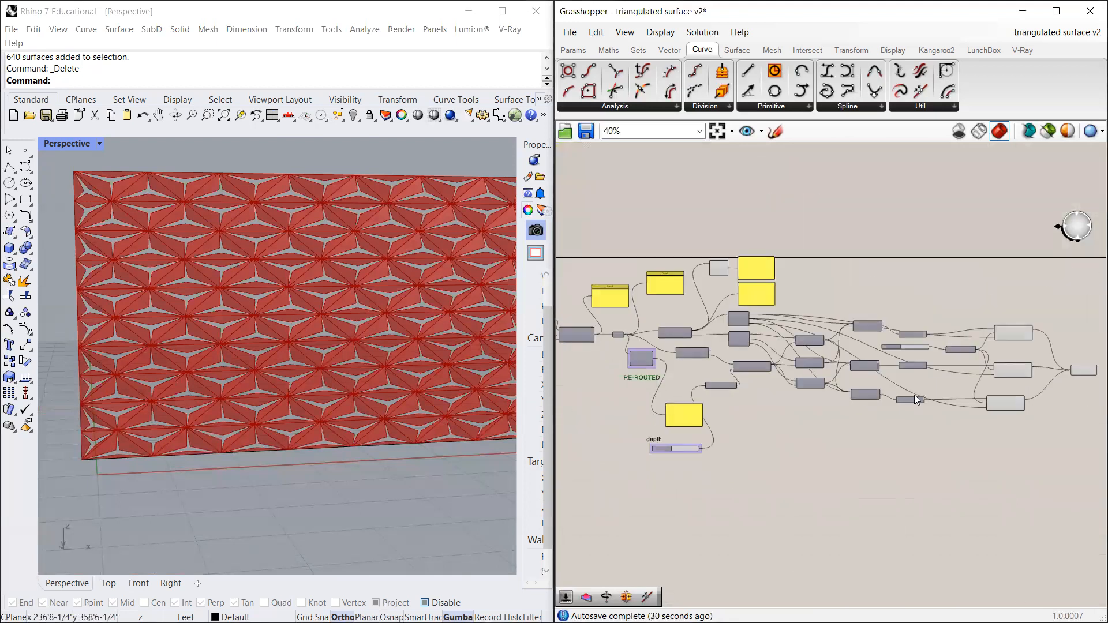
pyautogui.scroll(6, 631, 361)
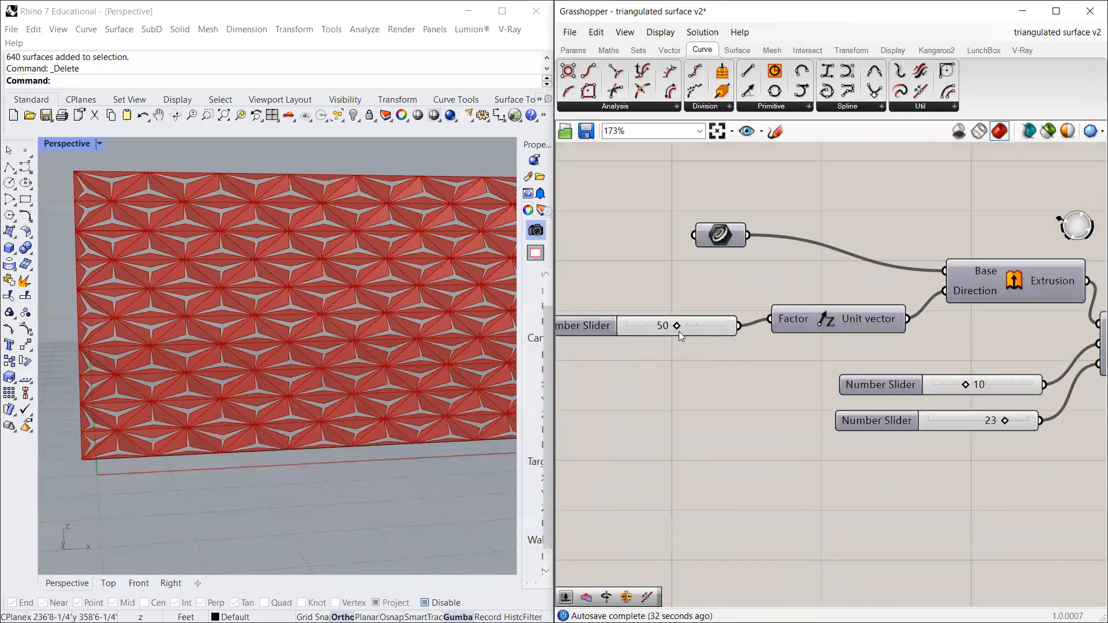
pyautogui.scroll(-5, 315, 342)
pyautogui.scroll(2, 315, 342)
pyautogui.moveTo(679, 326); pyautogui.dragTo(681, 327)
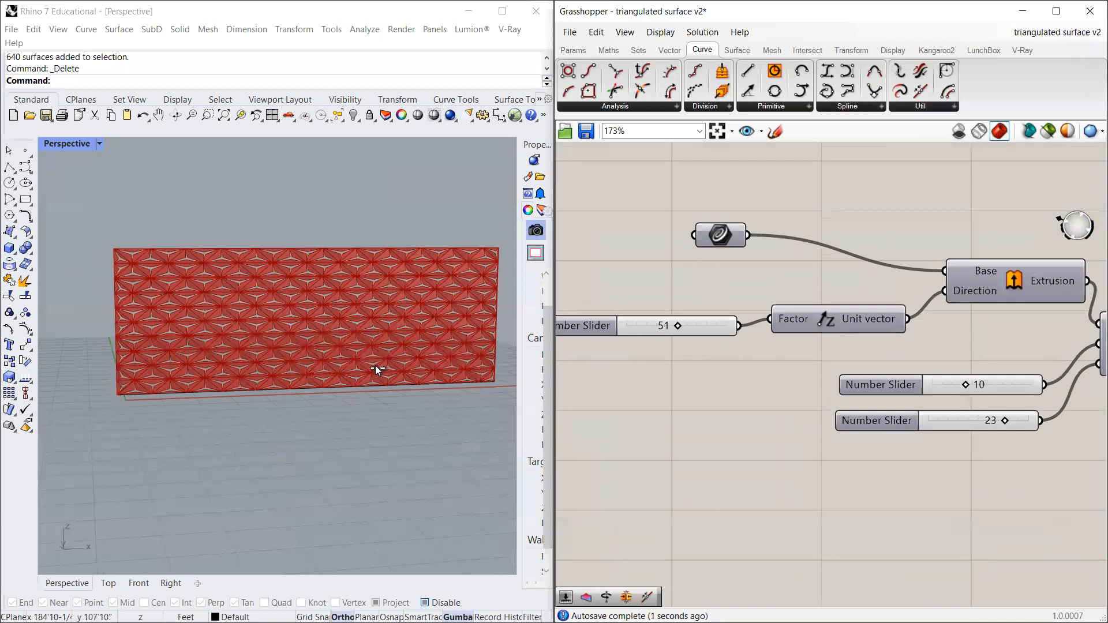
# Step: Set the facade's panel divisions to 17 in U and 28 in V, trying 15 for V first
pyautogui.click(987, 385)
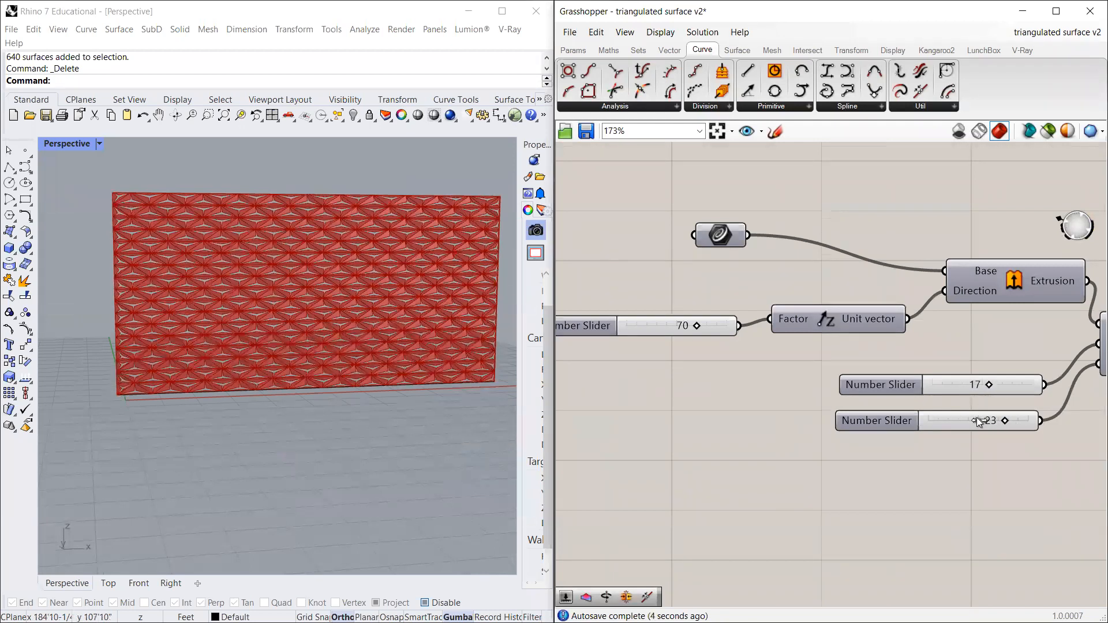
pyautogui.moveTo(977, 419); pyautogui.dragTo(969, 419)
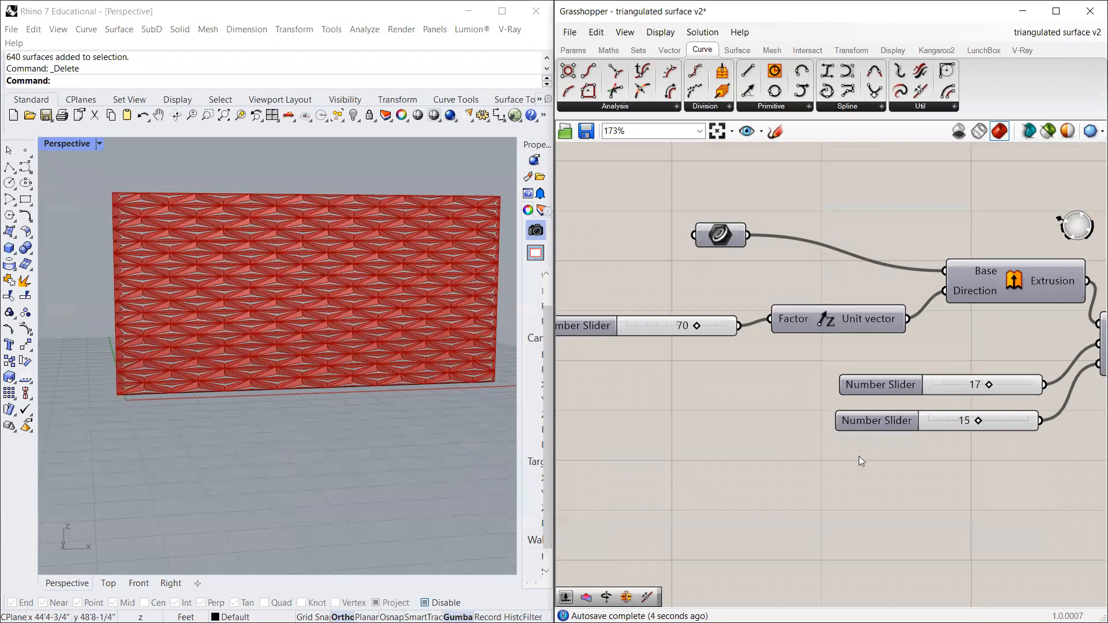
pyautogui.moveTo(981, 420); pyautogui.dragTo(987, 421)
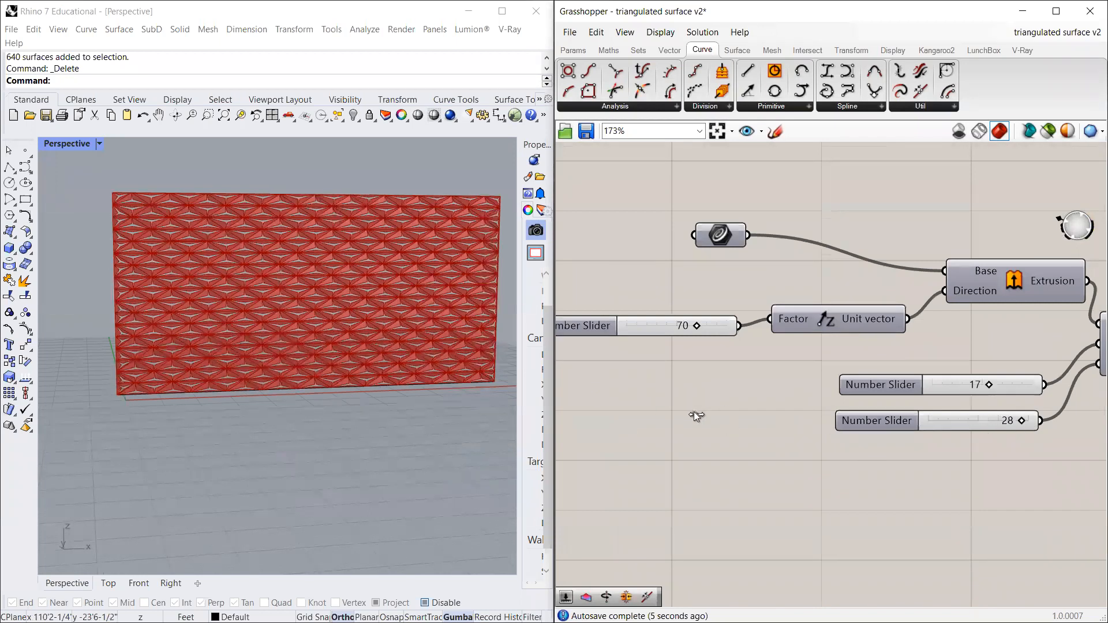
# Step: Set the depth slider to 2.198 while viewing the facade's relief from the side
pyautogui.scroll(-2, 694, 411)
pyautogui.scroll(6, 183, 315)
pyautogui.moveTo(237, 337); pyautogui.dragTo(454, 360, button='right')
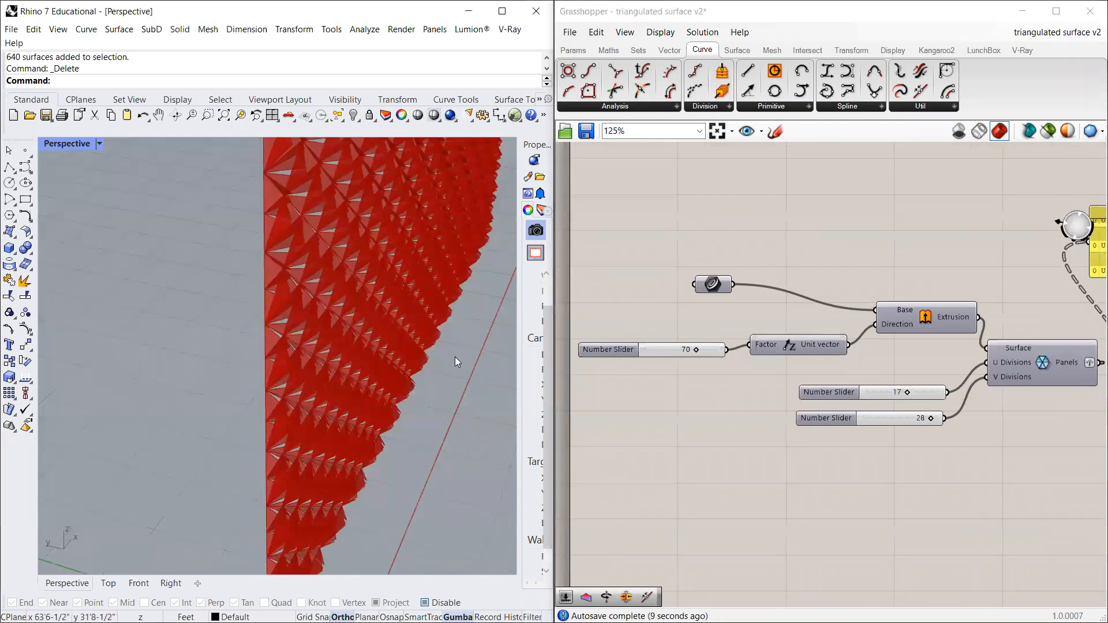
pyautogui.scroll(-4, 894, 328)
pyautogui.scroll(7, 893, 328)
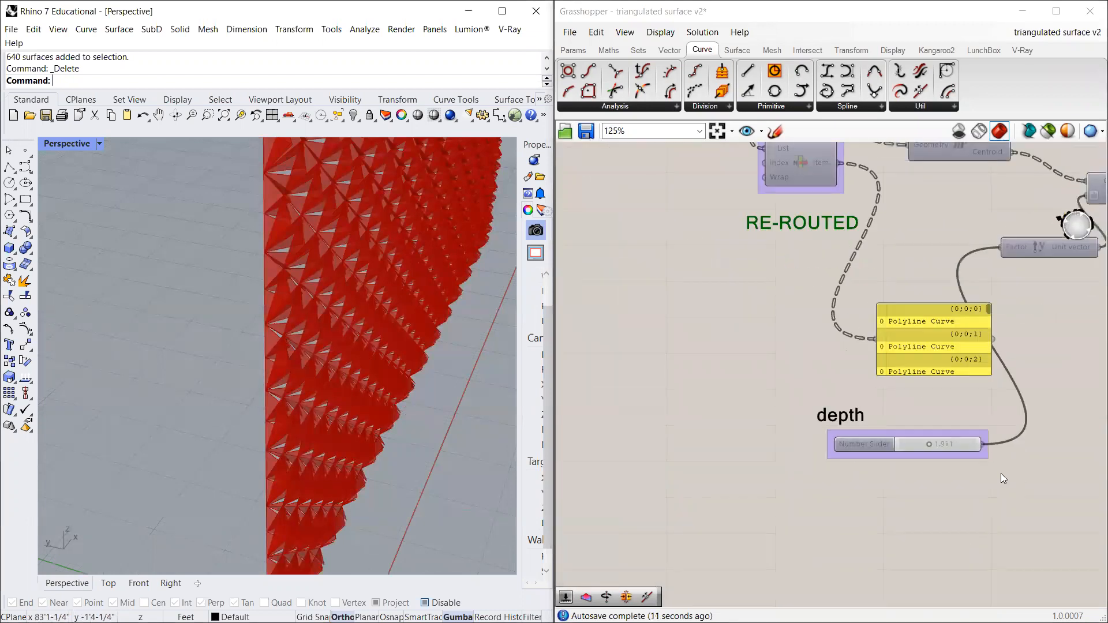
pyautogui.moveTo(874, 399); pyautogui.dragTo(876, 398)
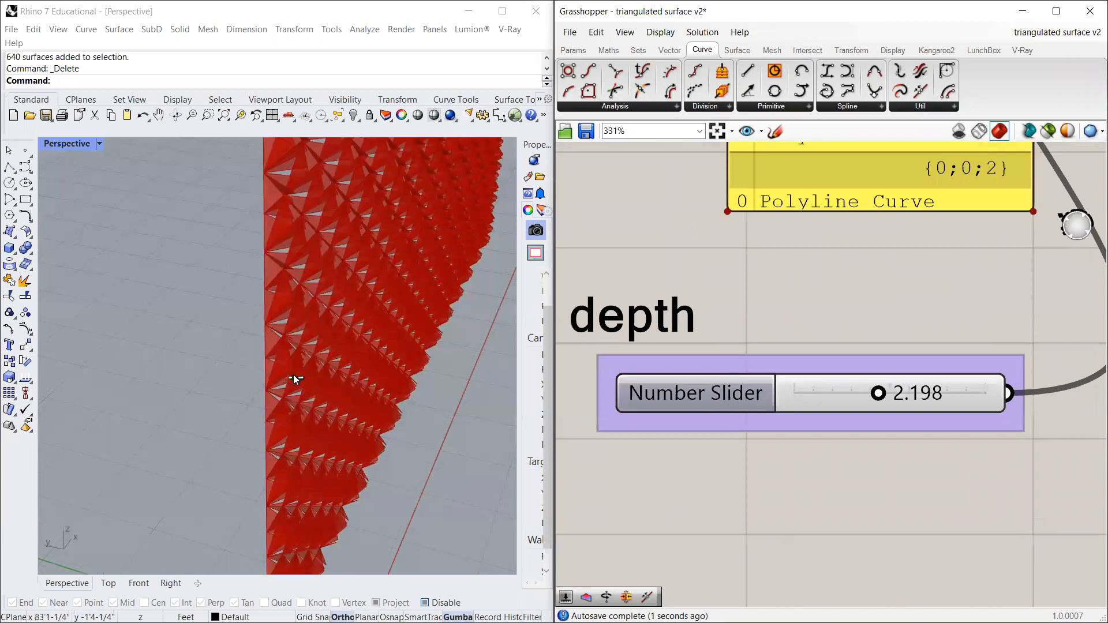
# Step: Set the rotation angle slider to 5 to narrow the facade openings
pyautogui.moveTo(441, 360); pyautogui.dragTo(292, 334, button='right')
pyautogui.scroll(-9, 809, 399)
pyautogui.moveTo(936, 381); pyautogui.dragTo(831, 398, button='right')
pyautogui.scroll(4, 1034, 341)
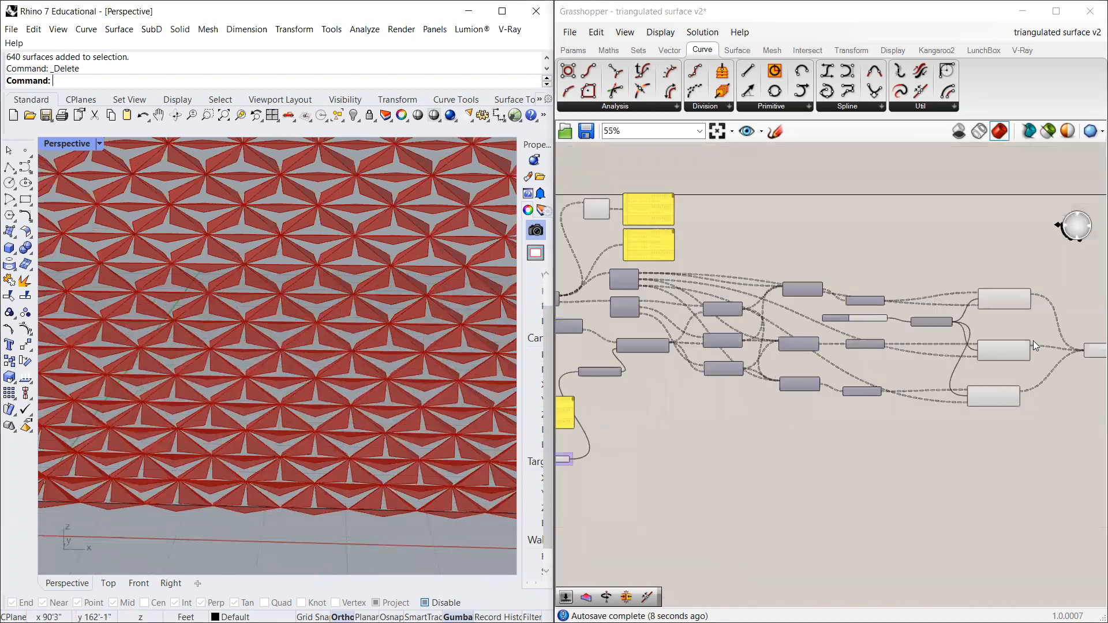
pyautogui.scroll(4, 765, 315)
pyautogui.moveTo(739, 290); pyautogui.dragTo(719, 288)
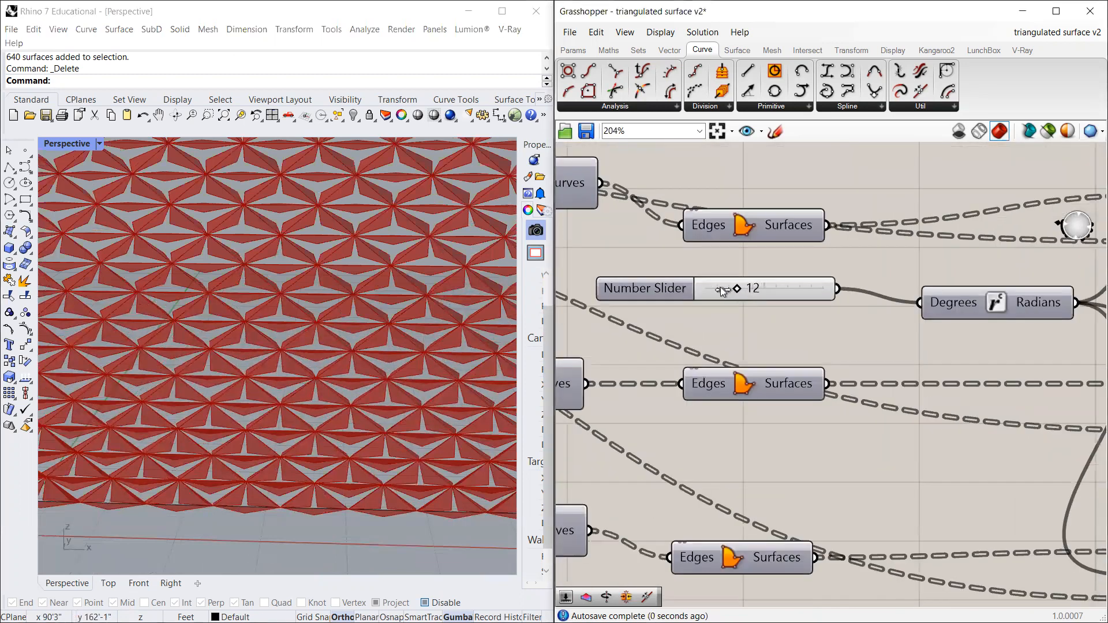
# Step: Examine the whole facade and its panel openings from several angles, both up close and from a distance
pyautogui.scroll(-5, 322, 345)
pyautogui.scroll(2, 333, 346)
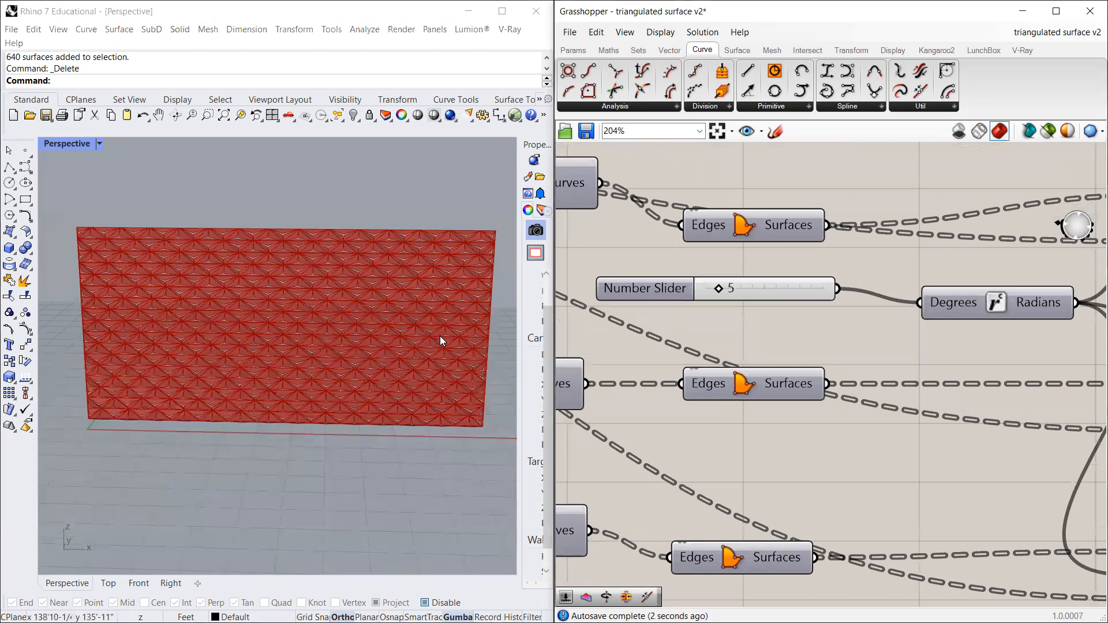
pyautogui.moveTo(440, 336); pyautogui.dragTo(411, 336, button='right')
pyautogui.scroll(5, 338, 293)
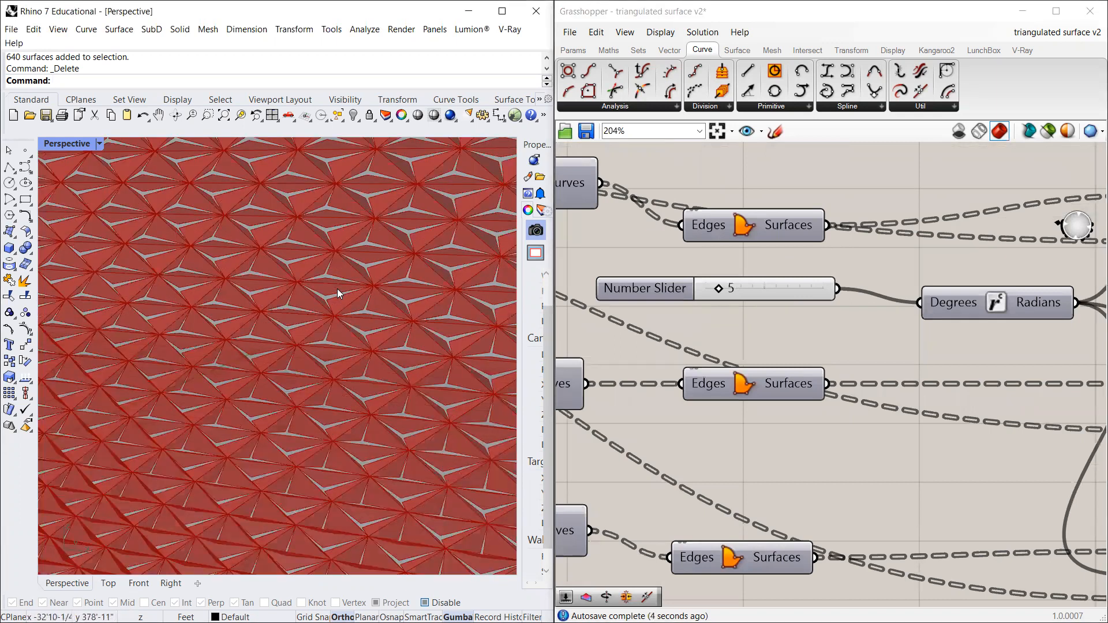
pyautogui.scroll(-5, 337, 289)
pyautogui.moveTo(339, 271); pyautogui.dragTo(250, 241, button='right')
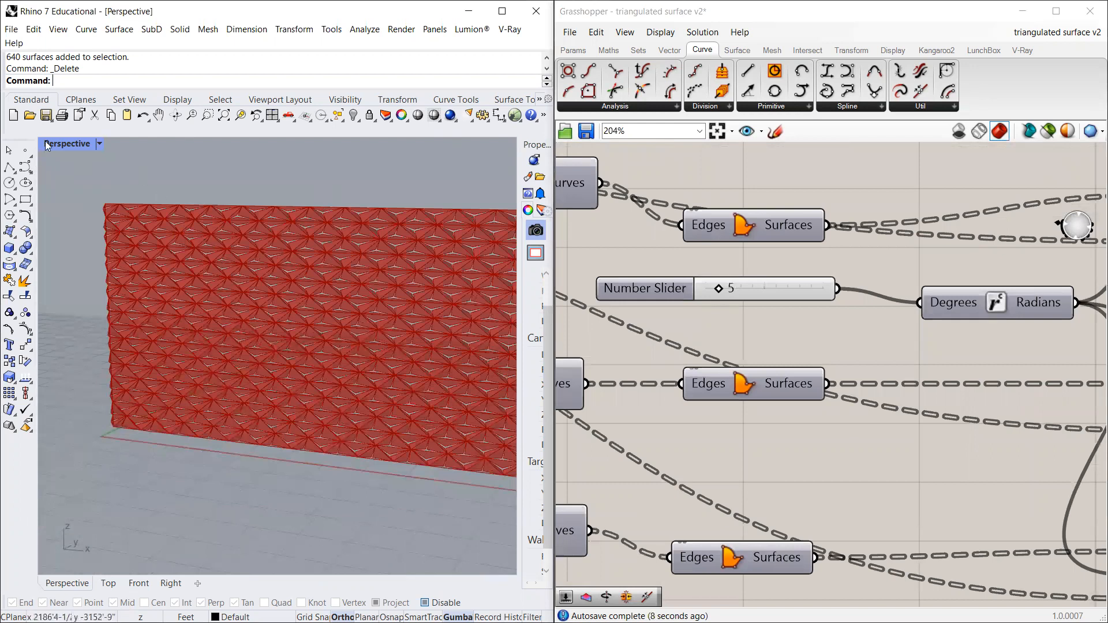
pyautogui.scroll(-3, 215, 270)
pyautogui.scroll(2, 214, 271)
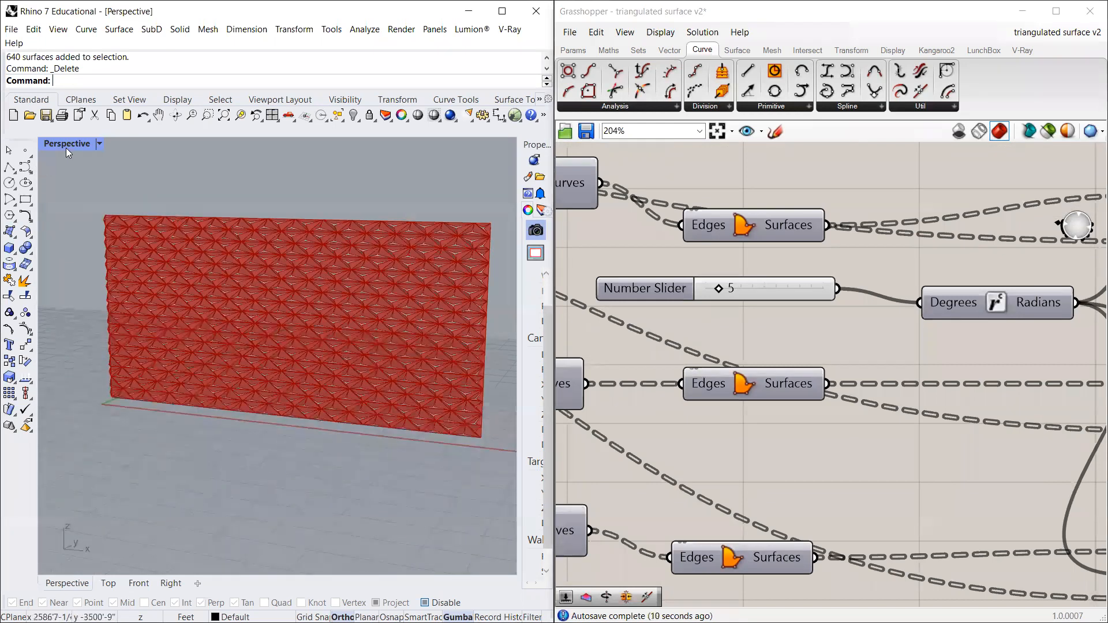
pyautogui.scroll(-2, 245, 252)
pyautogui.scroll(2, 246, 254)
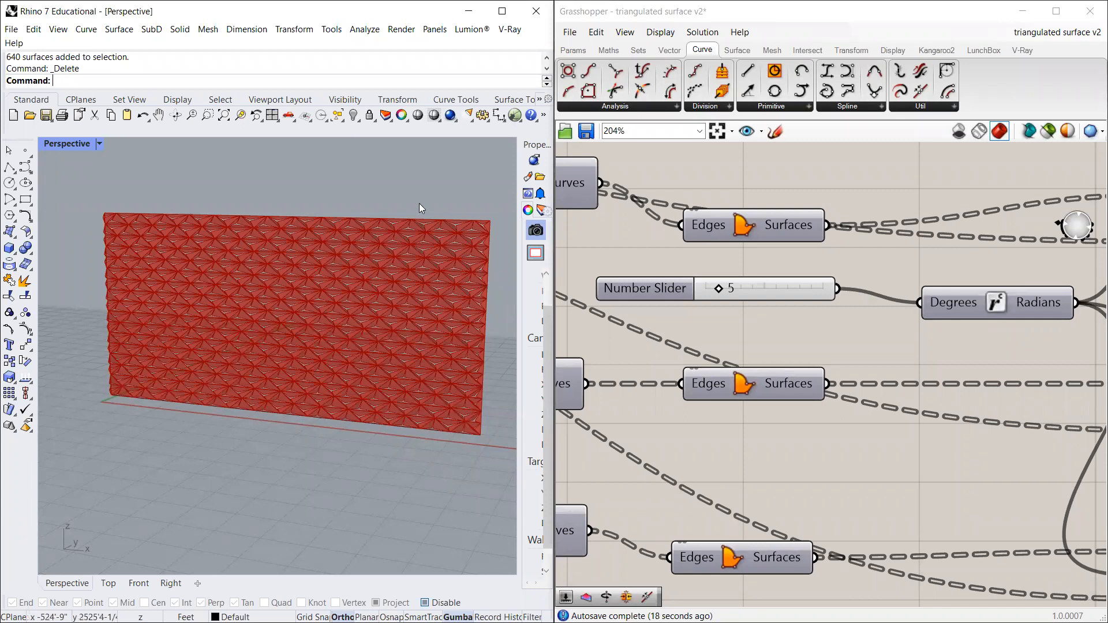
pyautogui.scroll(2, 306, 196)
pyautogui.scroll(-2, 319, 214)
pyautogui.moveTo(321, 215); pyautogui.dragTo(280, 272, button='right')
pyautogui.moveTo(168, 303); pyautogui.dragTo(404, 323, button='right')
# Step: Set the depth slider to 2.608 to adjust how far the pyramids project from the facade
pyautogui.scroll(-11, 871, 448)
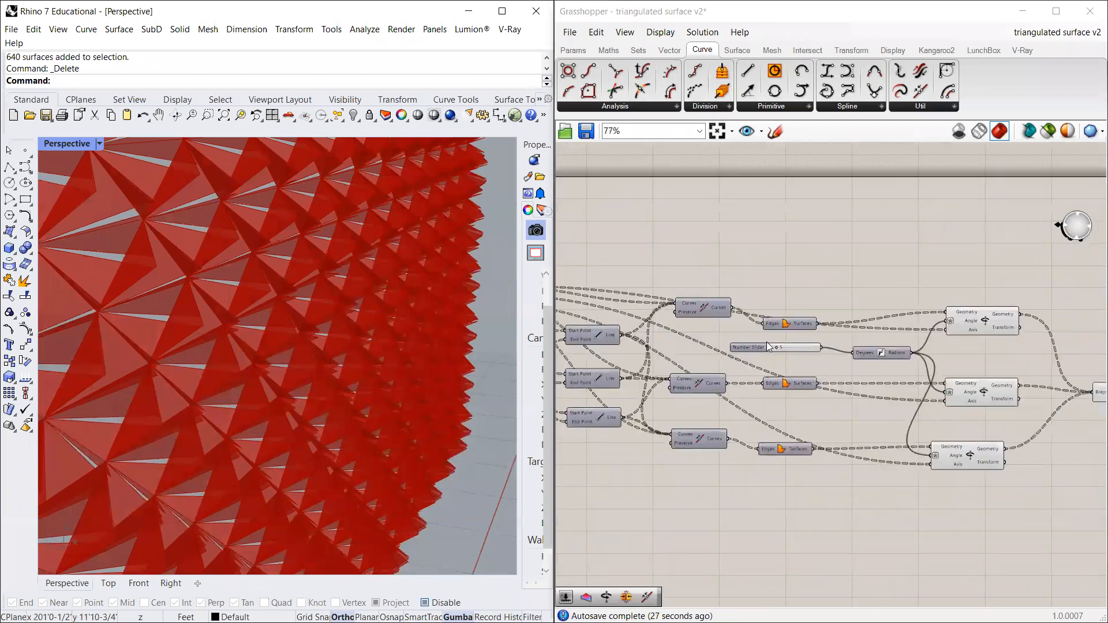
pyautogui.scroll(9, 725, 455)
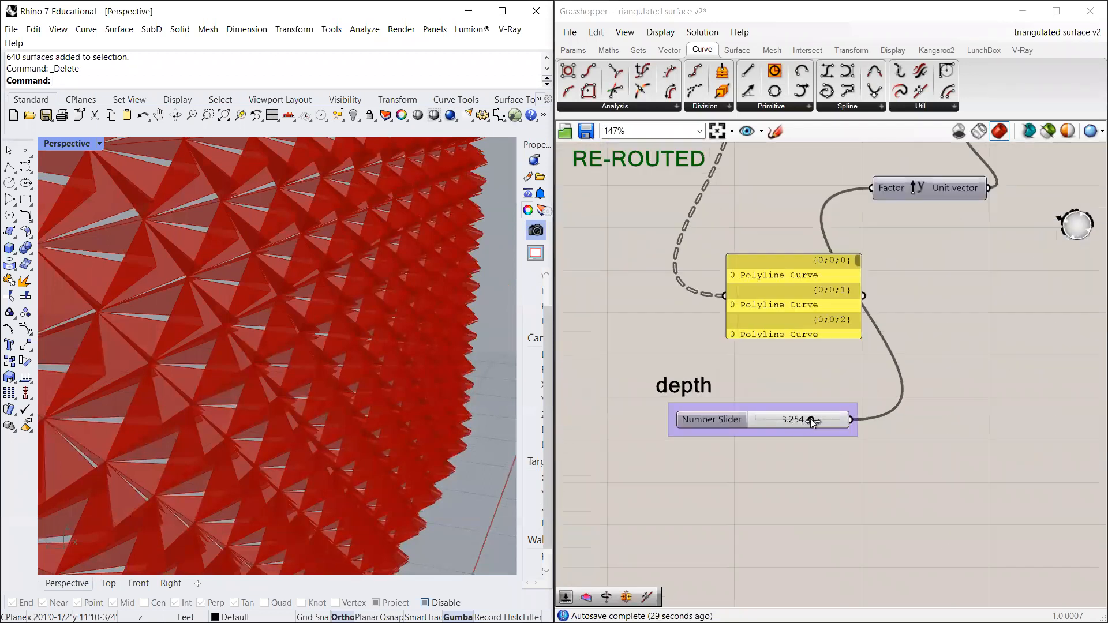
pyautogui.moveTo(812, 421); pyautogui.dragTo(806, 422)
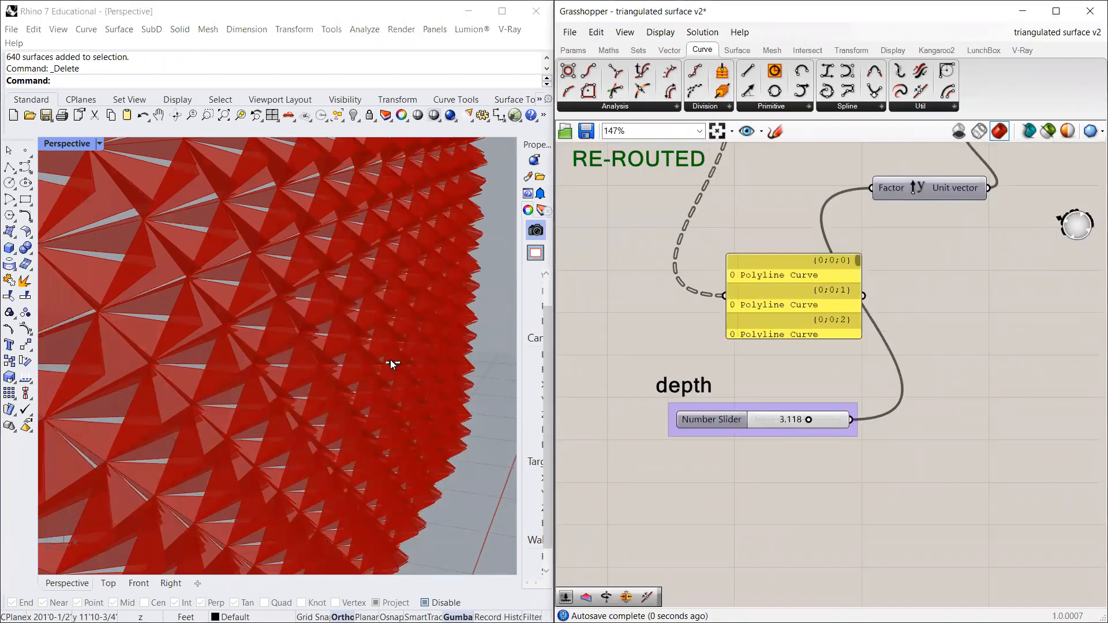
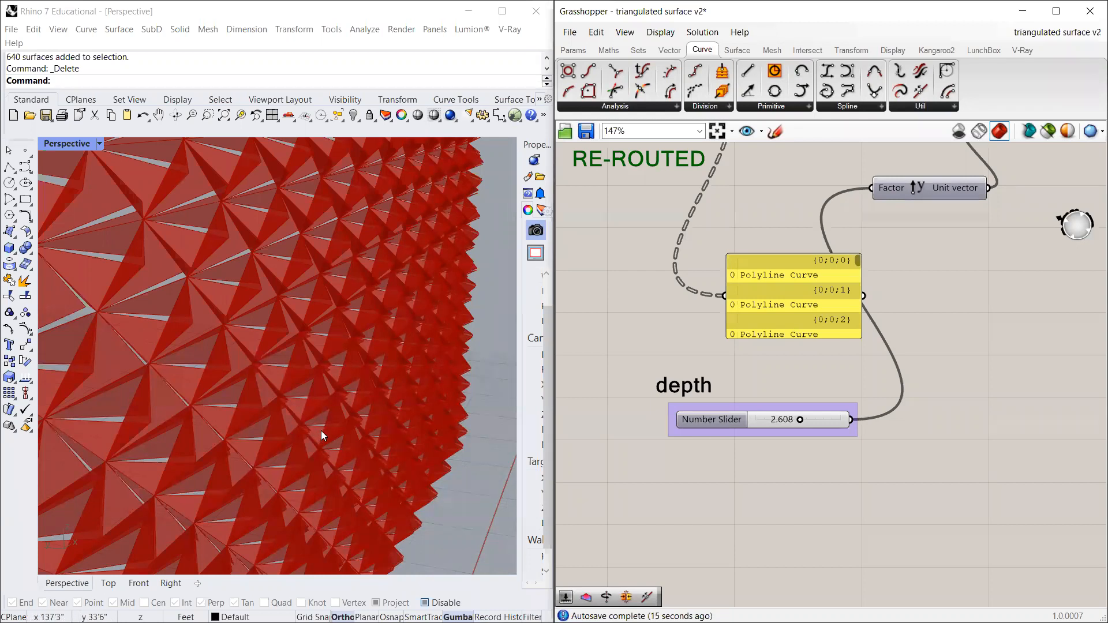
# Step: Inspect the gaps between the rotated triangular panels up close and across the wider facade
pyautogui.moveTo(321, 431); pyautogui.dragTo(287, 413, button='right')
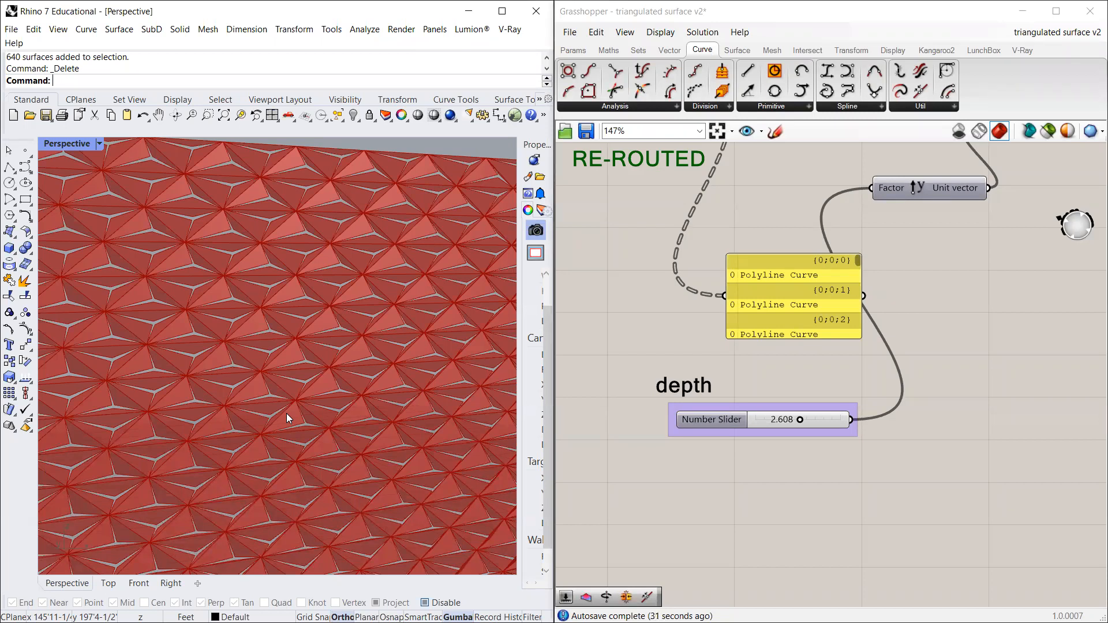
pyautogui.scroll(5, 267, 257)
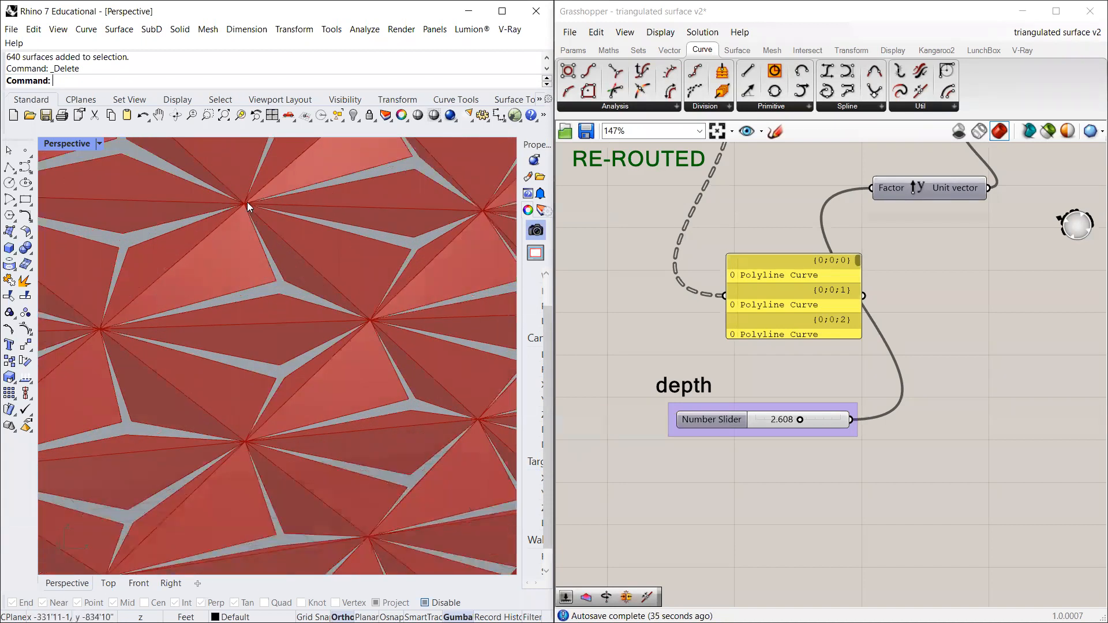
pyautogui.moveTo(272, 240); pyautogui.dragTo(252, 238, button='right')
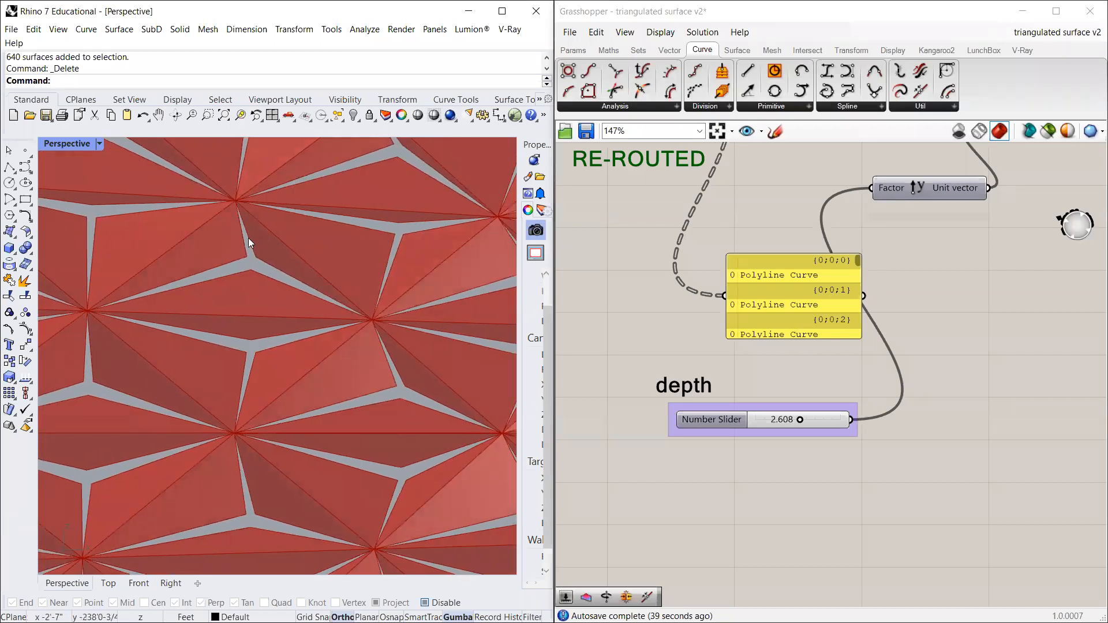
pyautogui.scroll(-3, 198, 256)
pyautogui.scroll(2, 198, 256)
pyautogui.scroll(-8, 181, 312)
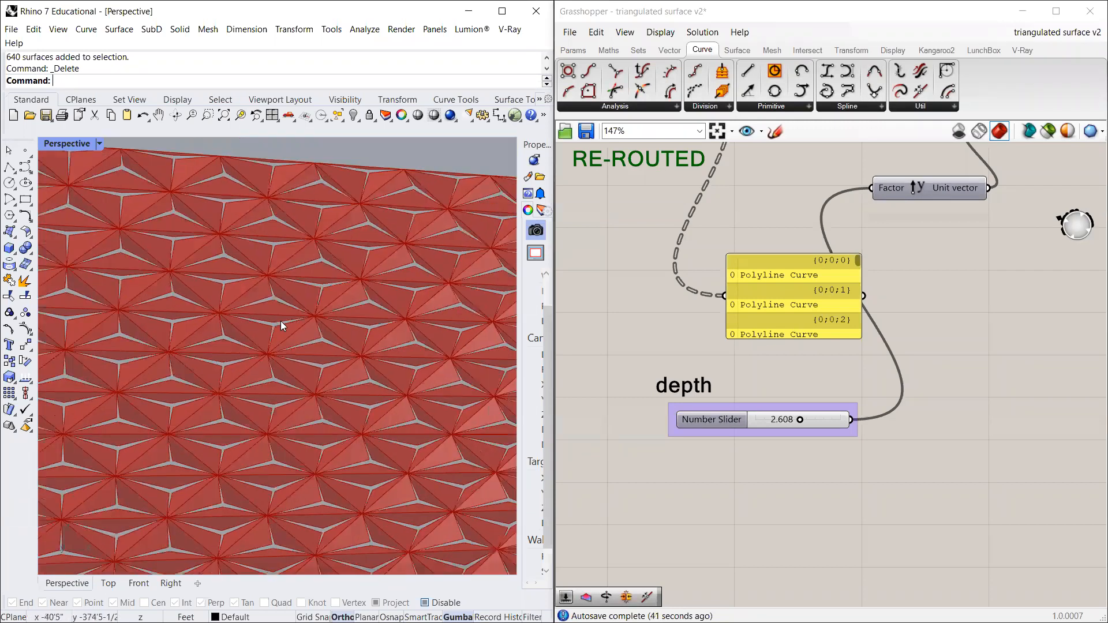
pyautogui.scroll(6, 181, 330)
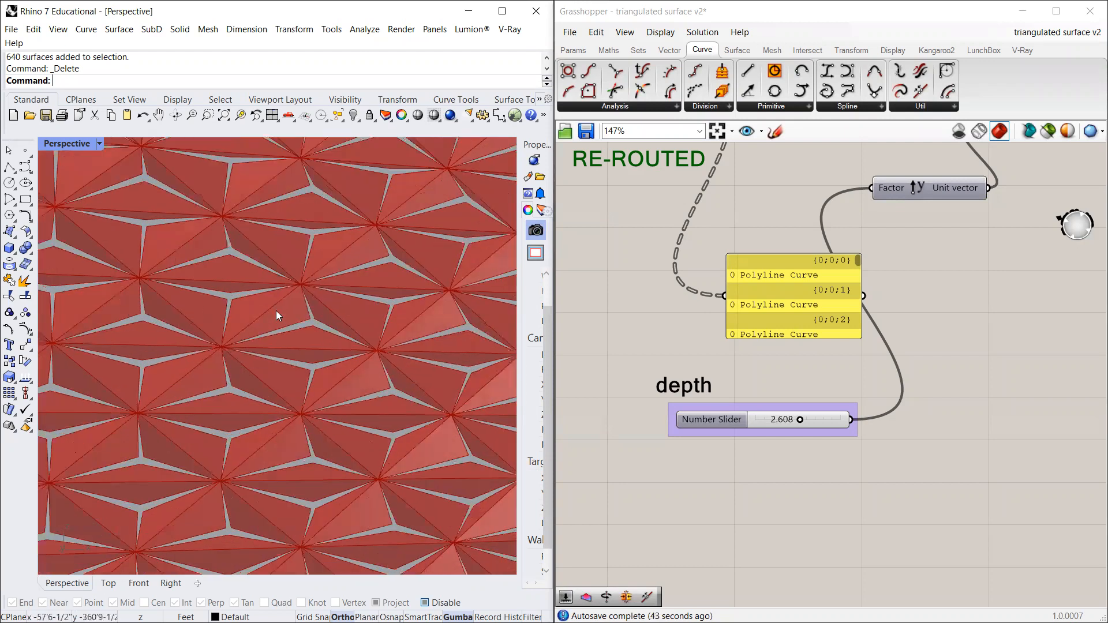
pyautogui.scroll(1, 277, 315)
pyautogui.moveTo(225, 364); pyautogui.dragTo(249, 315, button='right')
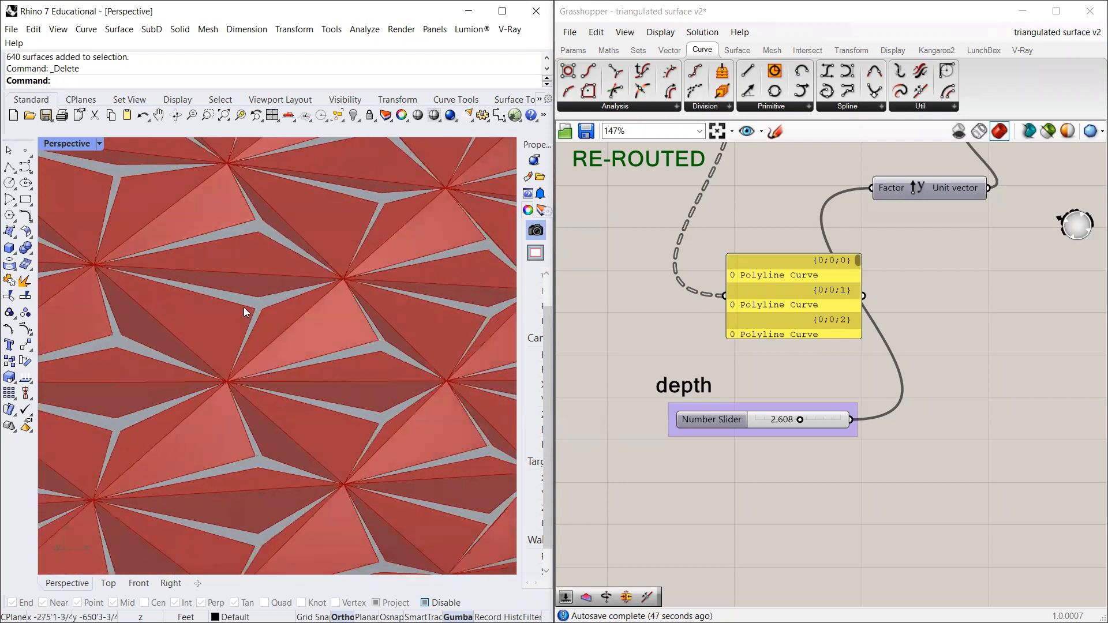
pyautogui.scroll(3, 221, 306)
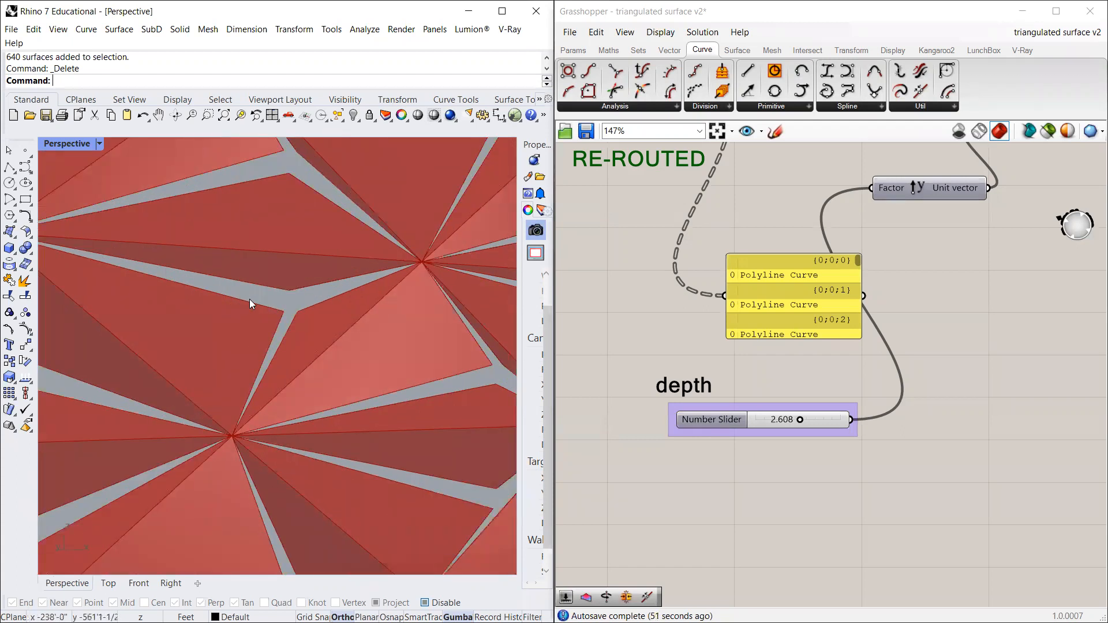
pyautogui.scroll(-5, 245, 283)
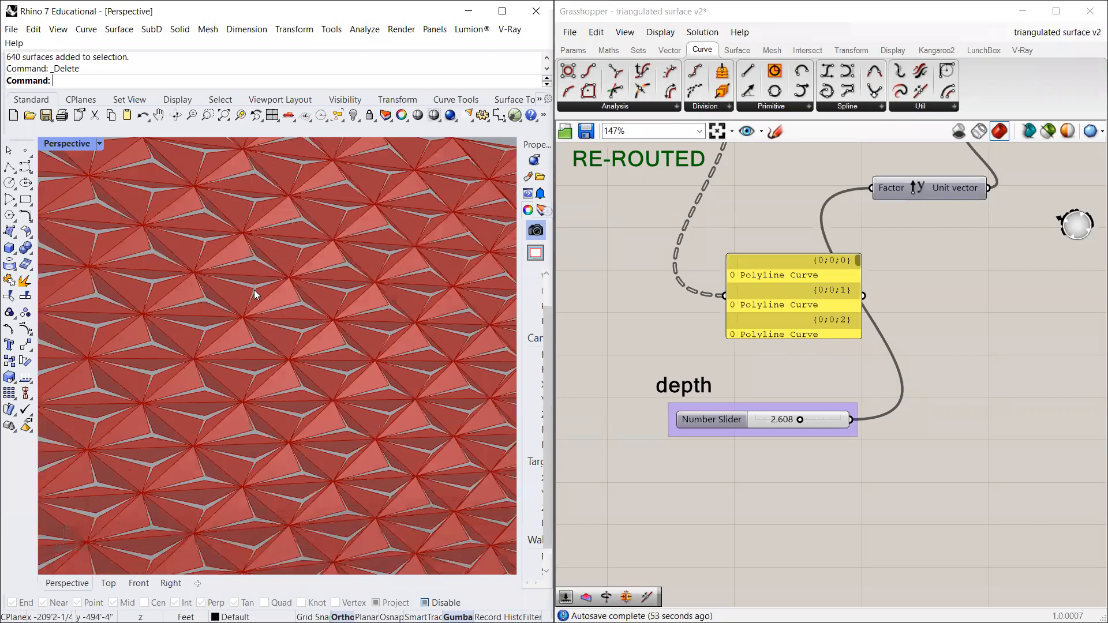
pyautogui.scroll(2, 254, 289)
pyautogui.scroll(-1, 238, 298)
# Step: Review the definition from the extrusion and panel divisions through to the depth components, alongside the overall facade
pyautogui.scroll(-5, 993, 419)
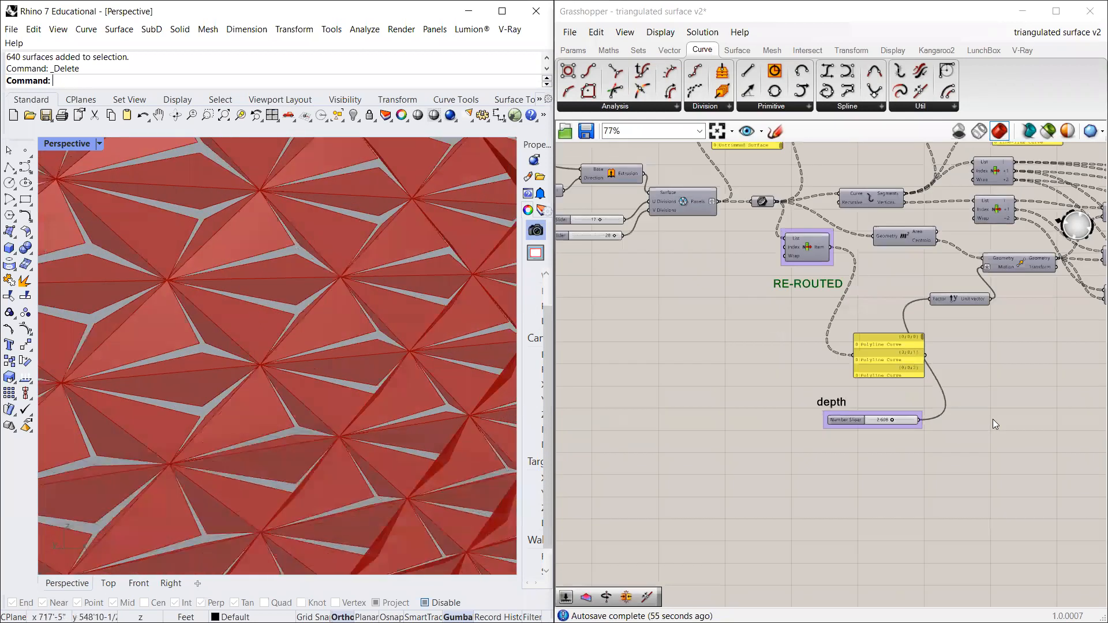
pyautogui.scroll(3, 817, 257)
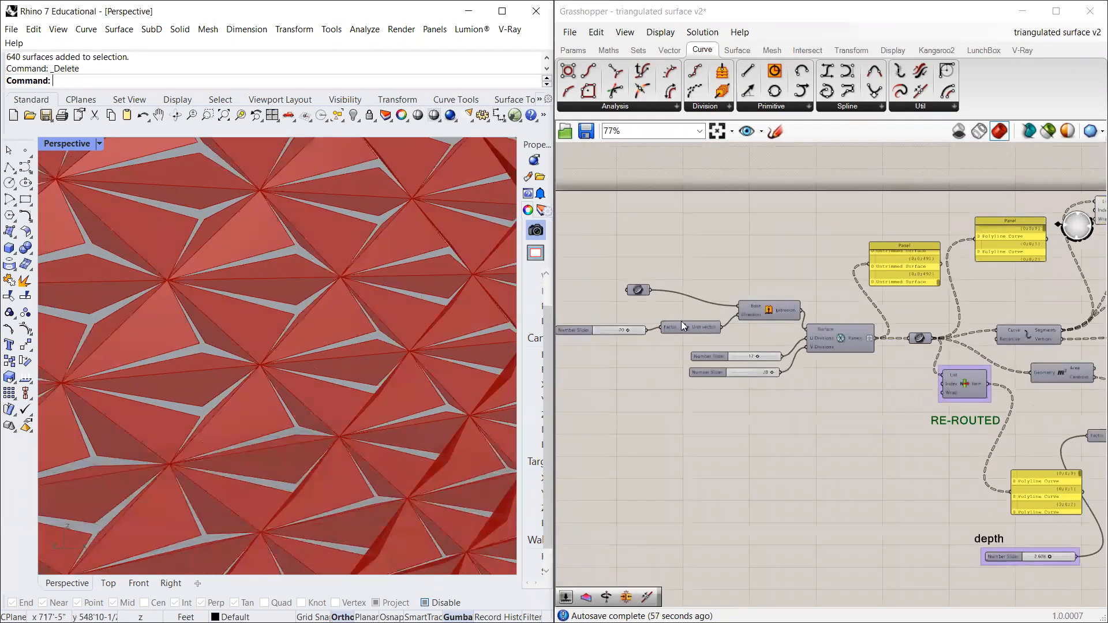
pyautogui.scroll(-5, 179, 357)
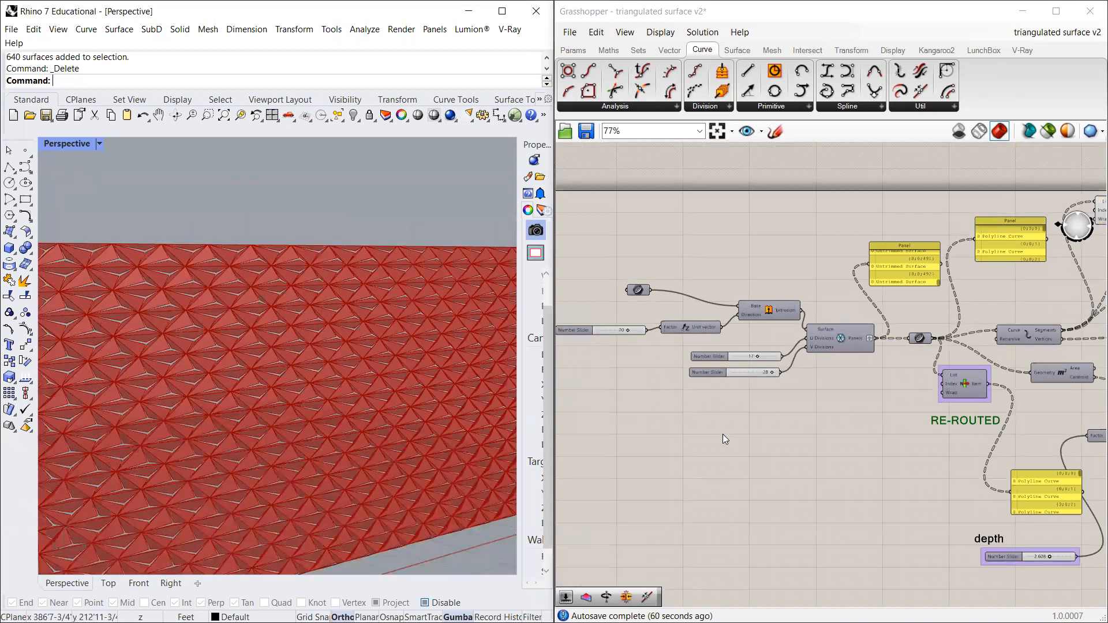
pyautogui.moveTo(723, 434); pyautogui.dragTo(595, 433, button='right')
pyautogui.scroll(1, 1057, 432)
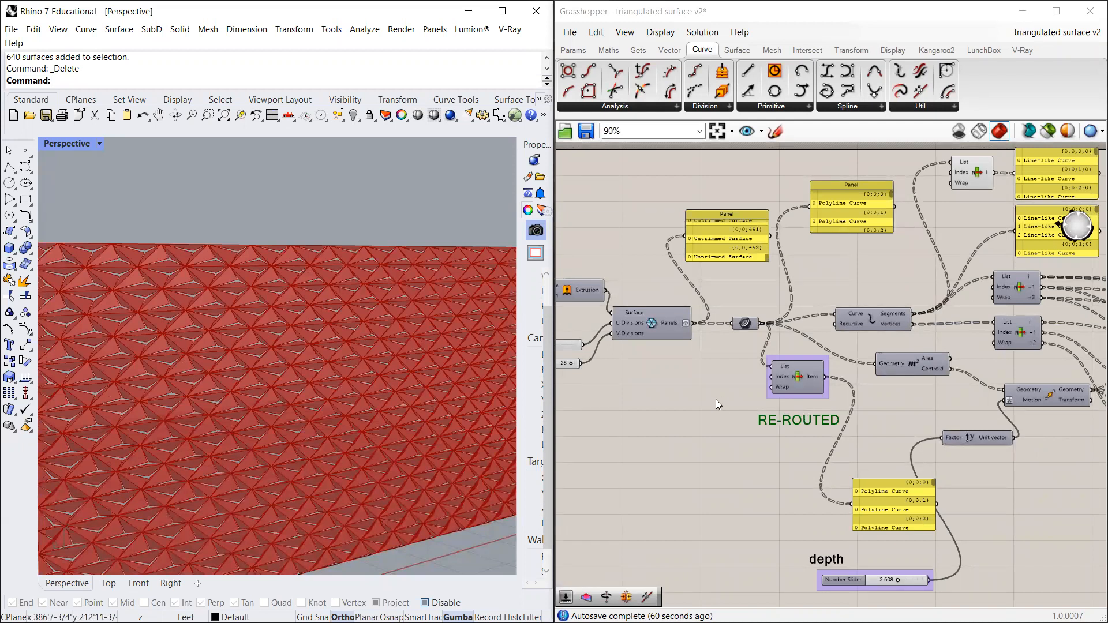
pyautogui.moveTo(999, 523); pyautogui.dragTo(925, 489, button='right')
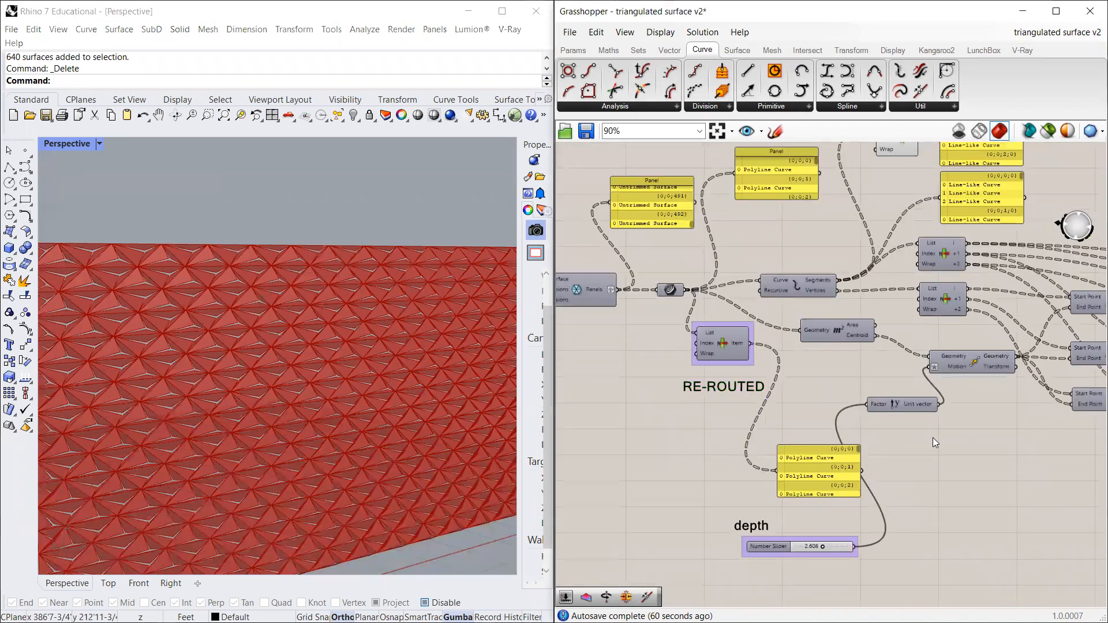
# Step: Reposition the polyline curve panel and the labelled depth slider below the RE-ROUTED group, separating the panel from the slider's wire
pyautogui.scroll(4, 933, 440)
pyautogui.click(873, 370)
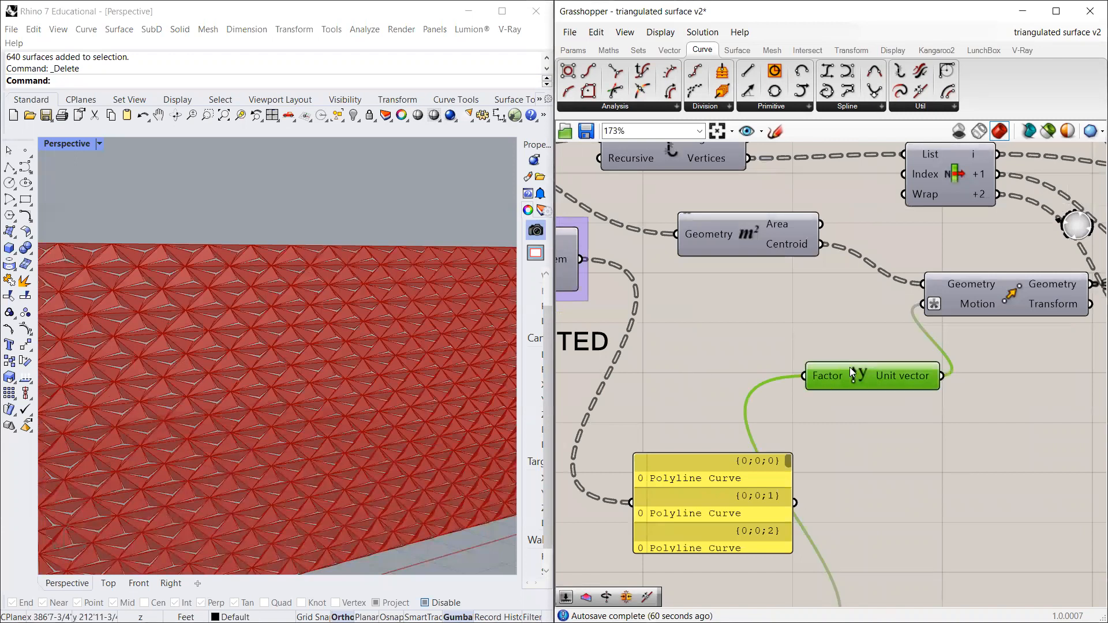
pyautogui.scroll(-3, 849, 367)
pyautogui.scroll(2, 814, 432)
pyautogui.moveTo(809, 430); pyautogui.dragTo(728, 377)
pyautogui.scroll(-2, 665, 469)
pyautogui.moveTo(689, 575); pyautogui.dragTo(648, 510)
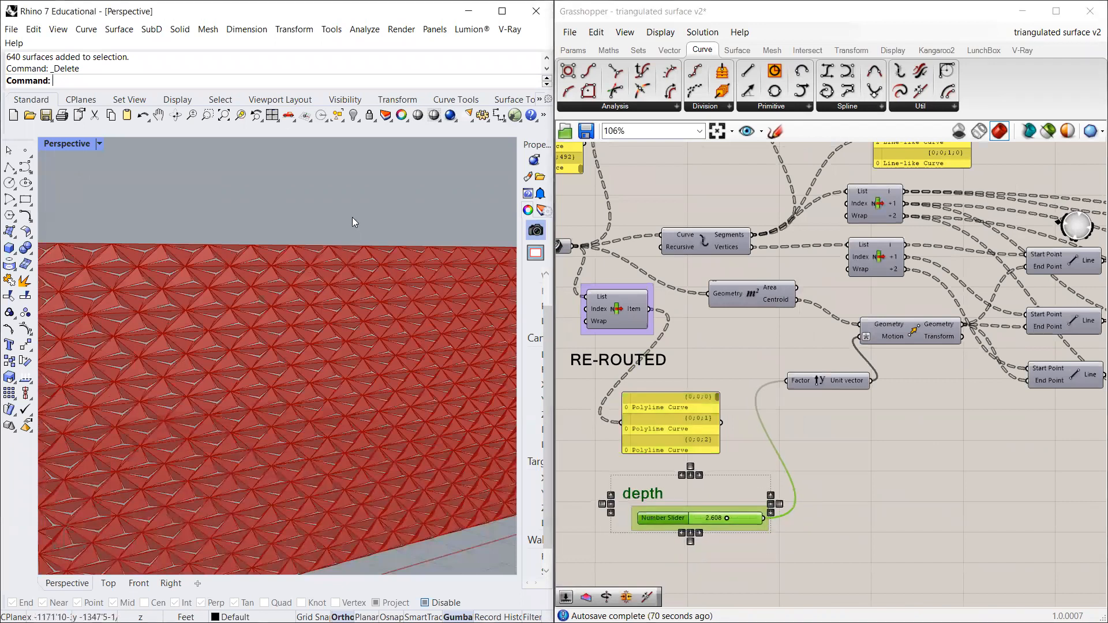
# Step: Place the Unit Y component directly beside the depth slider in the definition
pyautogui.scroll(-3, 352, 220)
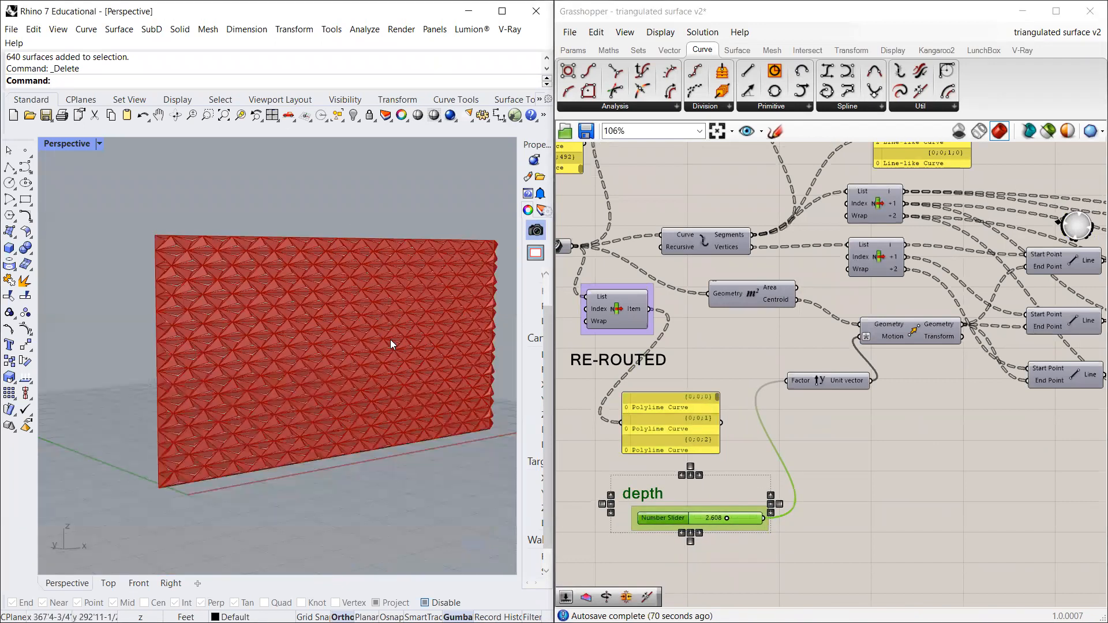
pyautogui.scroll(2, 286, 365)
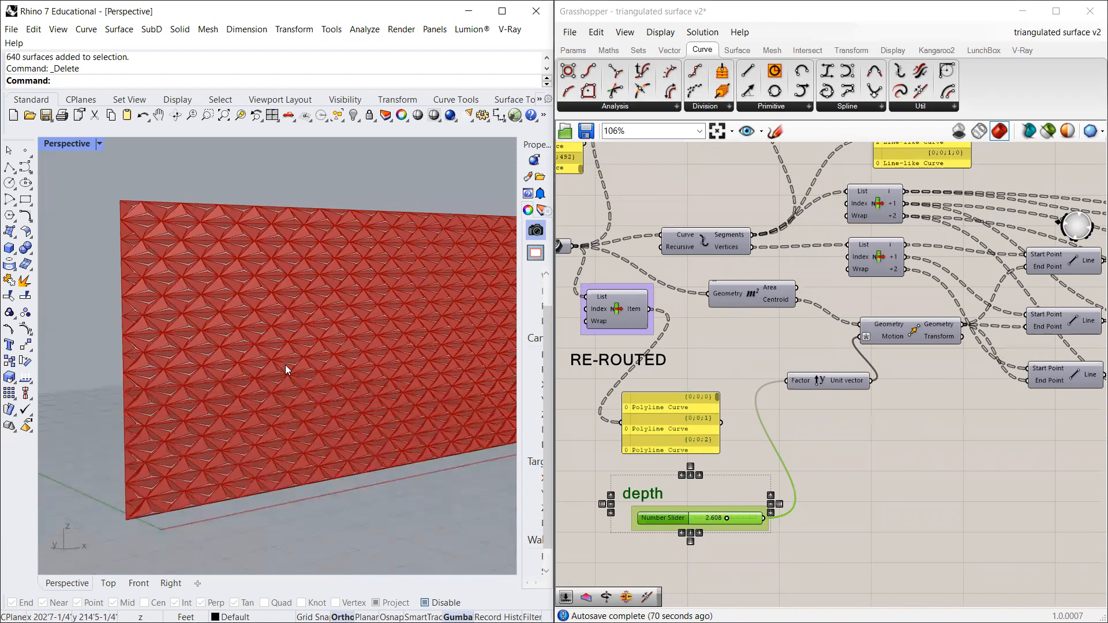
pyautogui.scroll(-2, 298, 353)
pyautogui.scroll(1, 491, 294)
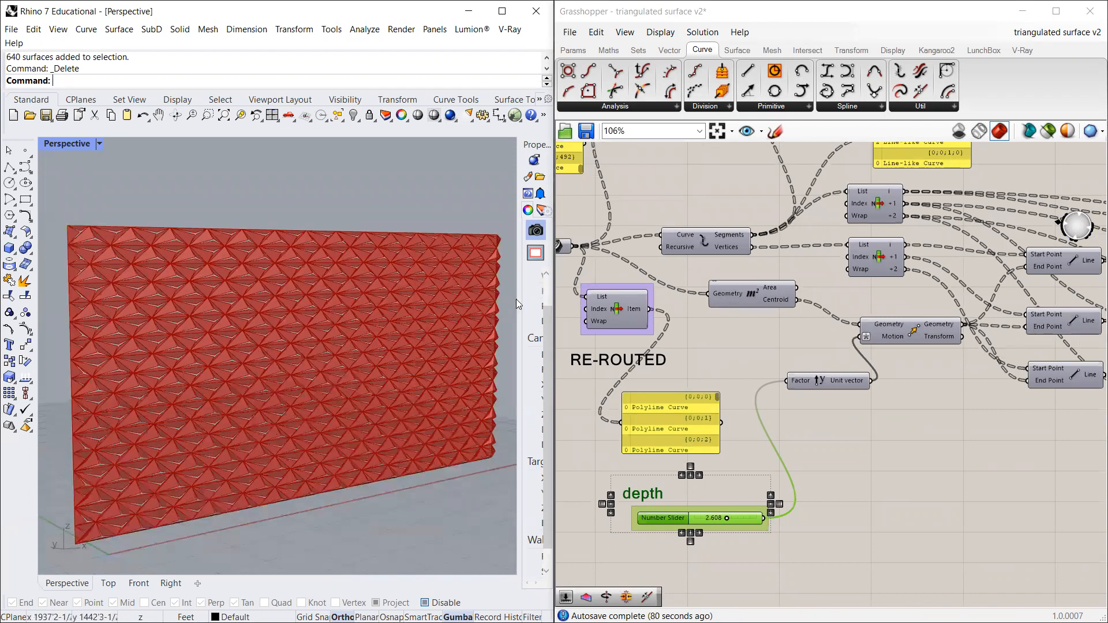
pyautogui.moveTo(829, 387); pyautogui.dragTo(832, 524)
pyautogui.click(904, 545)
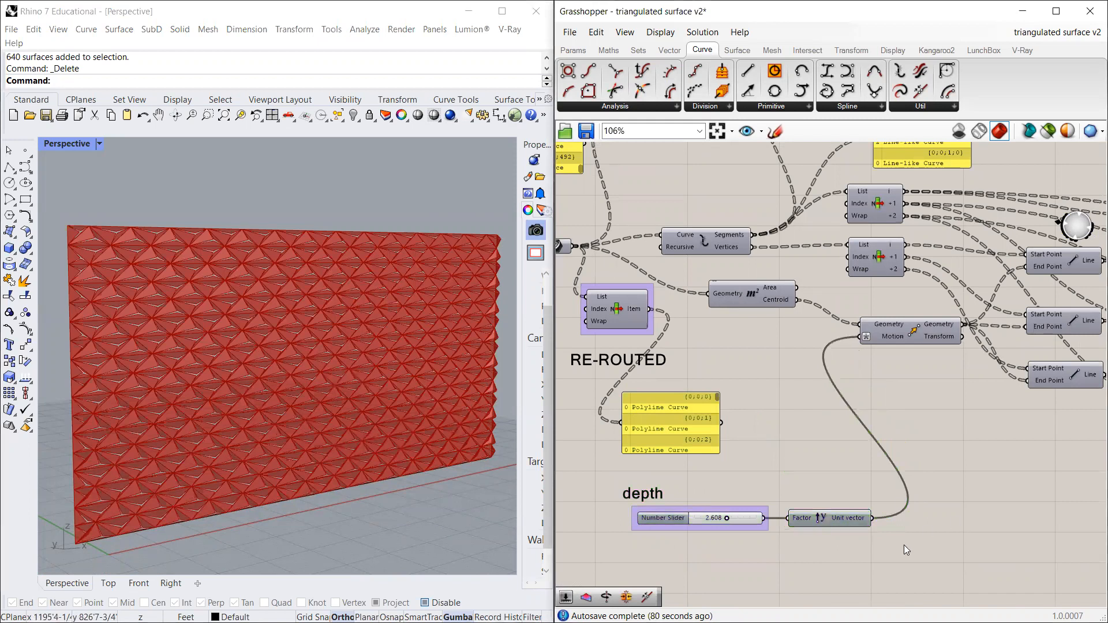
pyautogui.moveTo(940, 563); pyautogui.dragTo(664, 471)
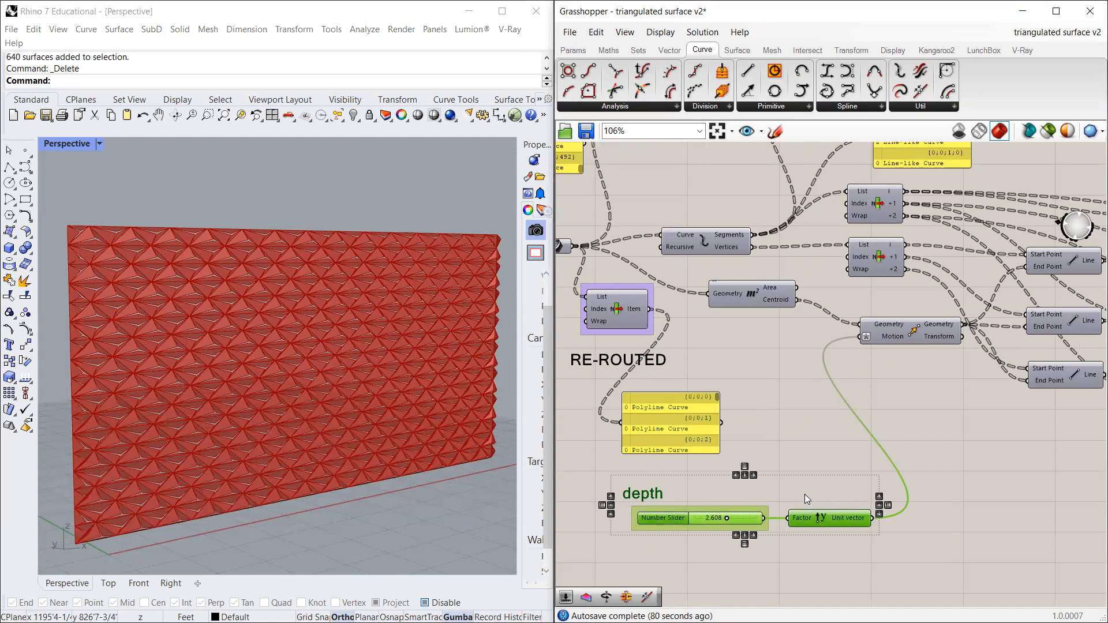
pyautogui.click(810, 469)
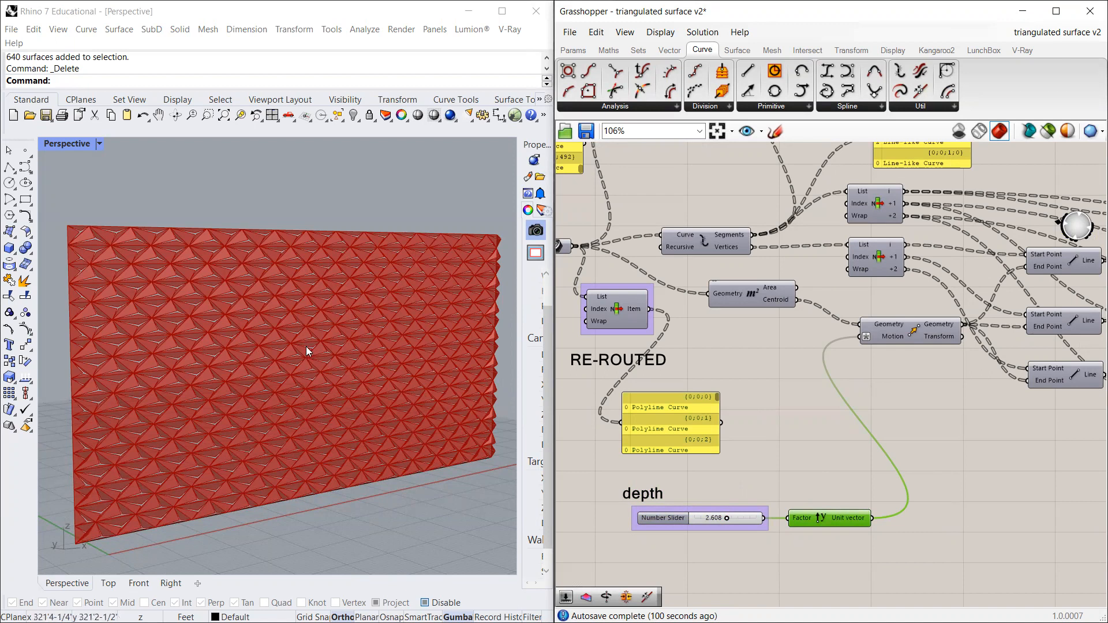
# Step: Examine the triangulated facade's openings up close and its overall appearance from a distance
pyautogui.scroll(-3, 306, 347)
pyautogui.scroll(8, 306, 346)
pyautogui.scroll(-4, 291, 356)
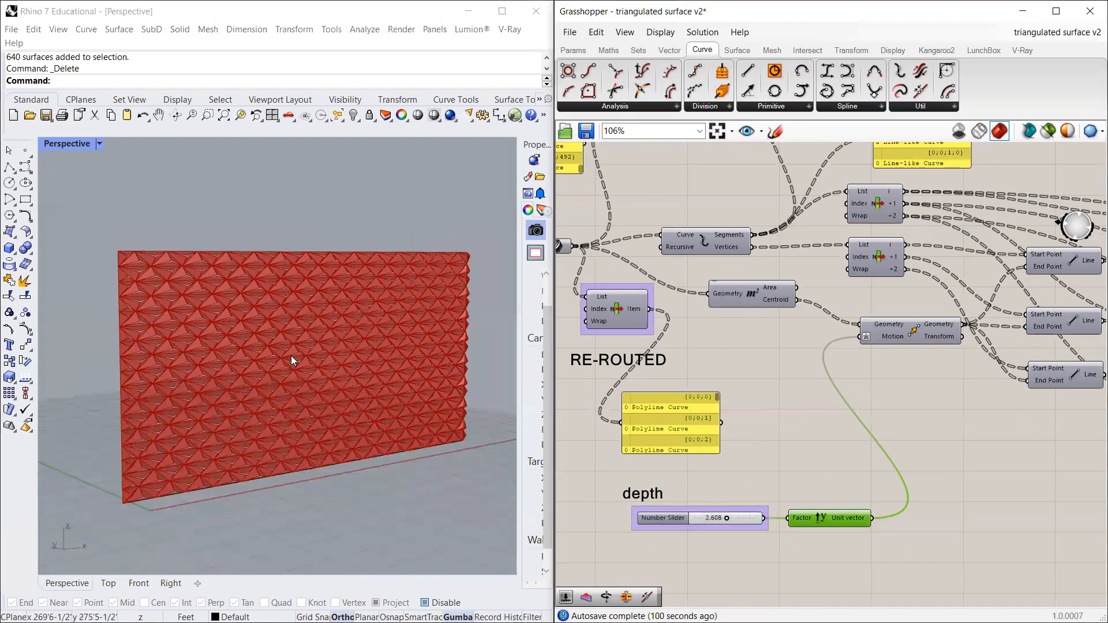
pyautogui.scroll(4, 279, 363)
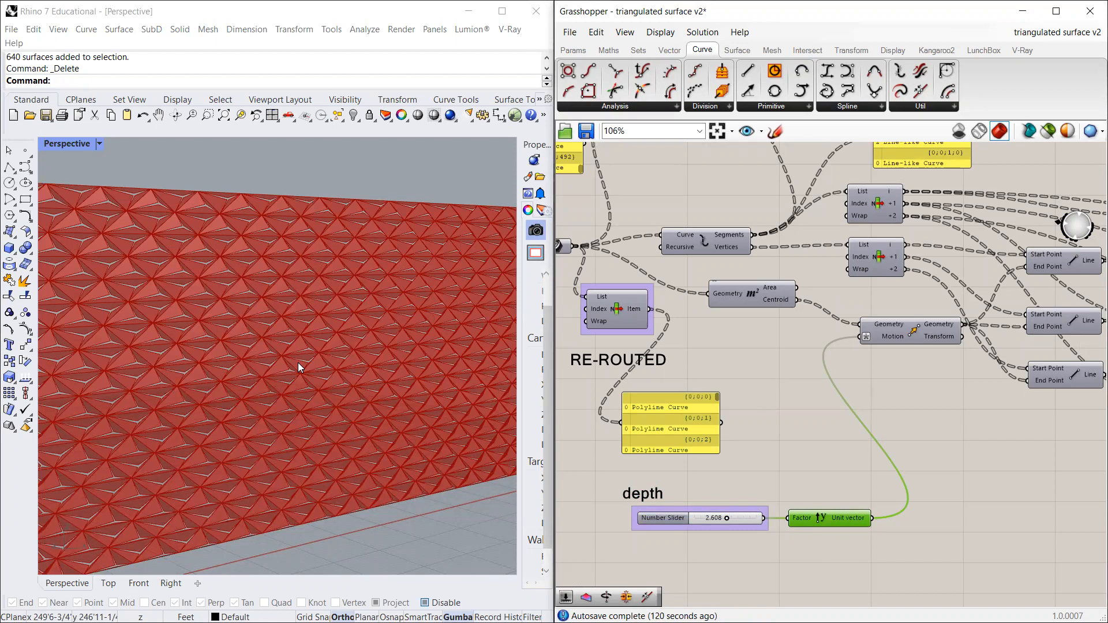
pyautogui.scroll(-5, 345, 346)
pyautogui.scroll(5, 359, 351)
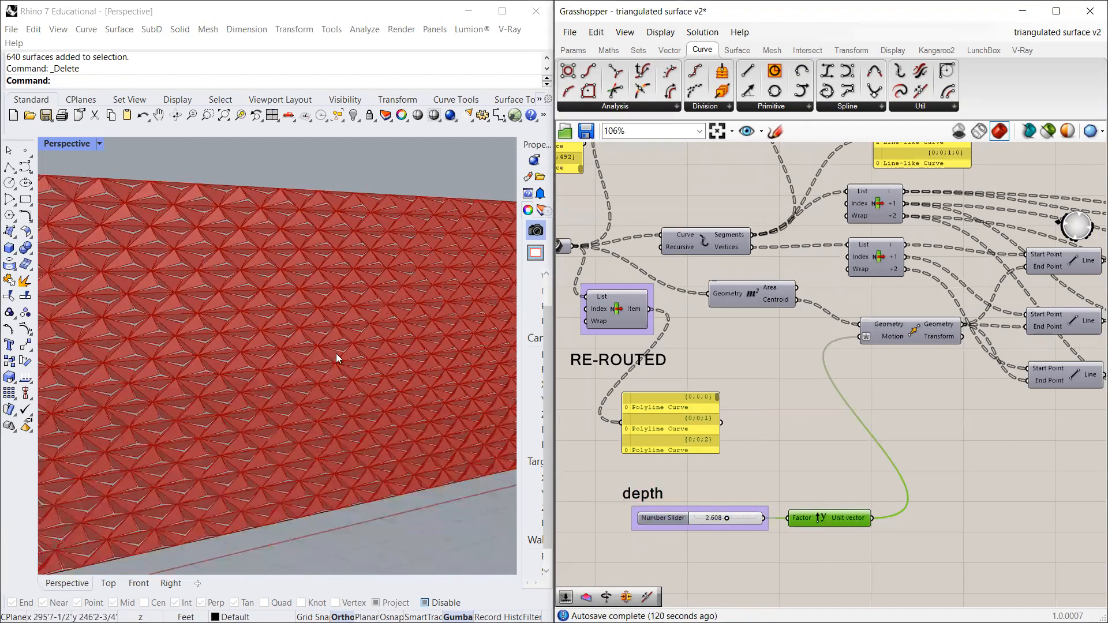
pyautogui.scroll(-5, 423, 327)
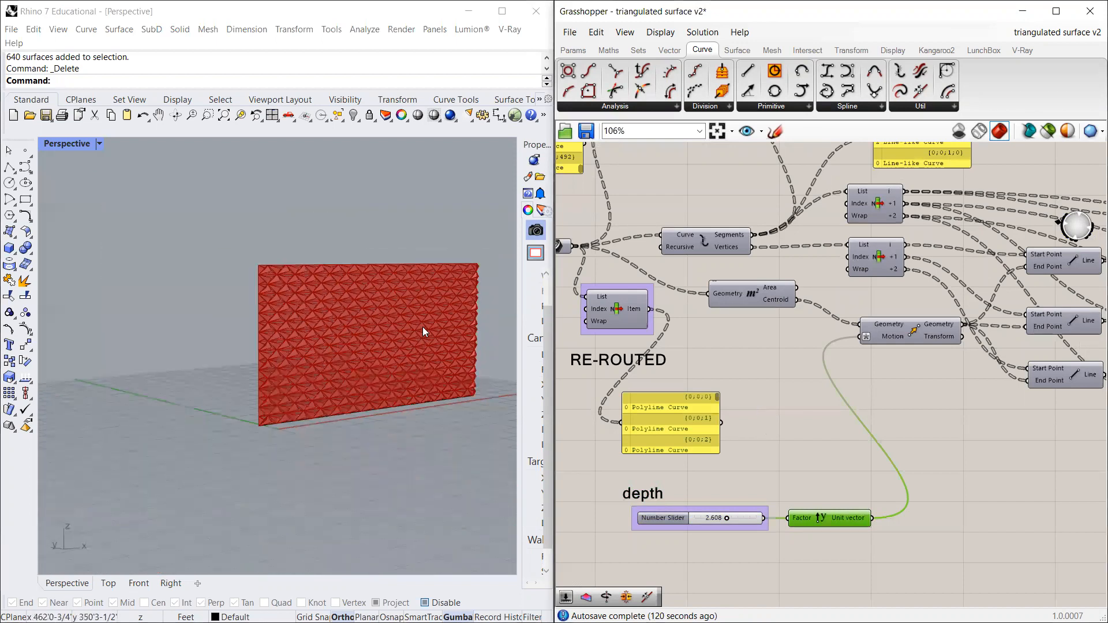
pyautogui.scroll(-5, 422, 327)
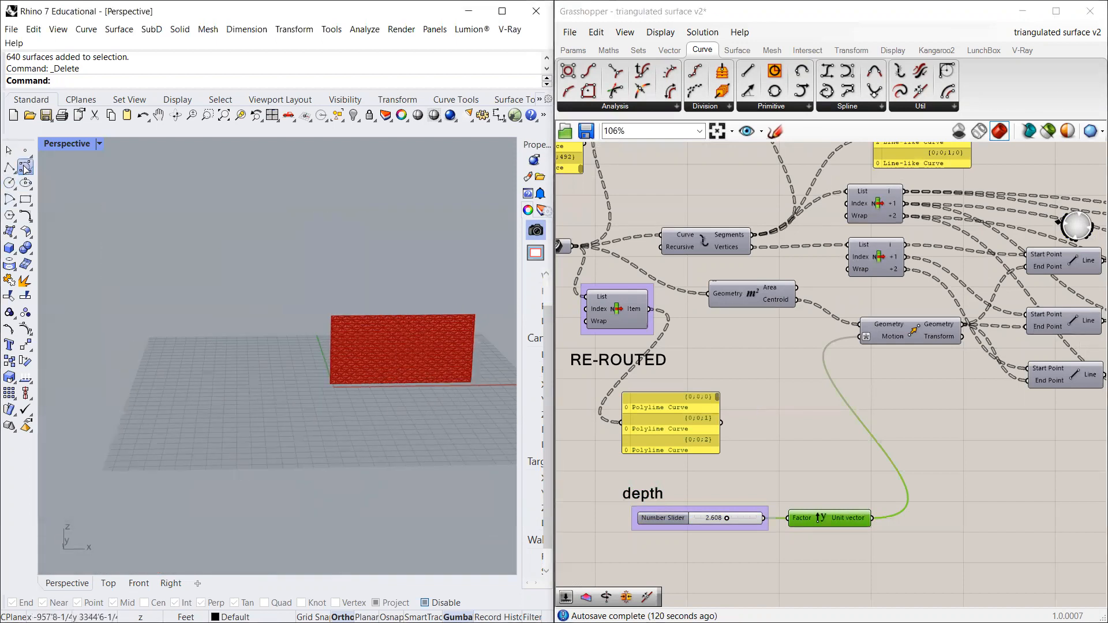
# Step: Draw an open arch-shaped degree 3 curve beside the facade in the Front view, with Ortho off
pyautogui.click(24, 167)
pyautogui.scroll(3, 198, 376)
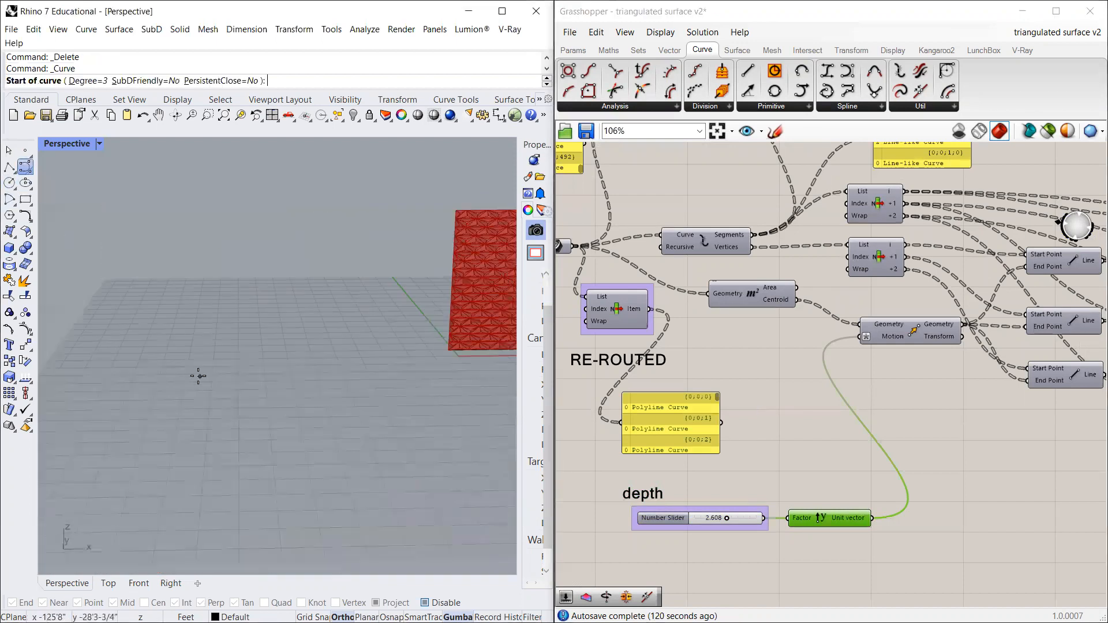
pyautogui.doubleClick(63, 145)
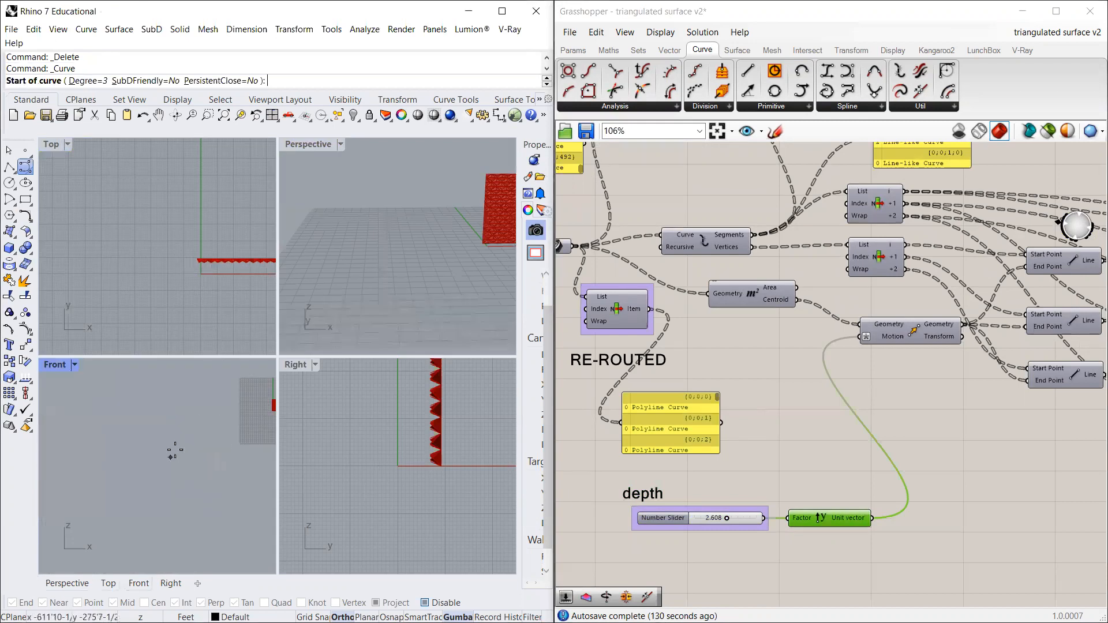
pyautogui.scroll(-3, 175, 450)
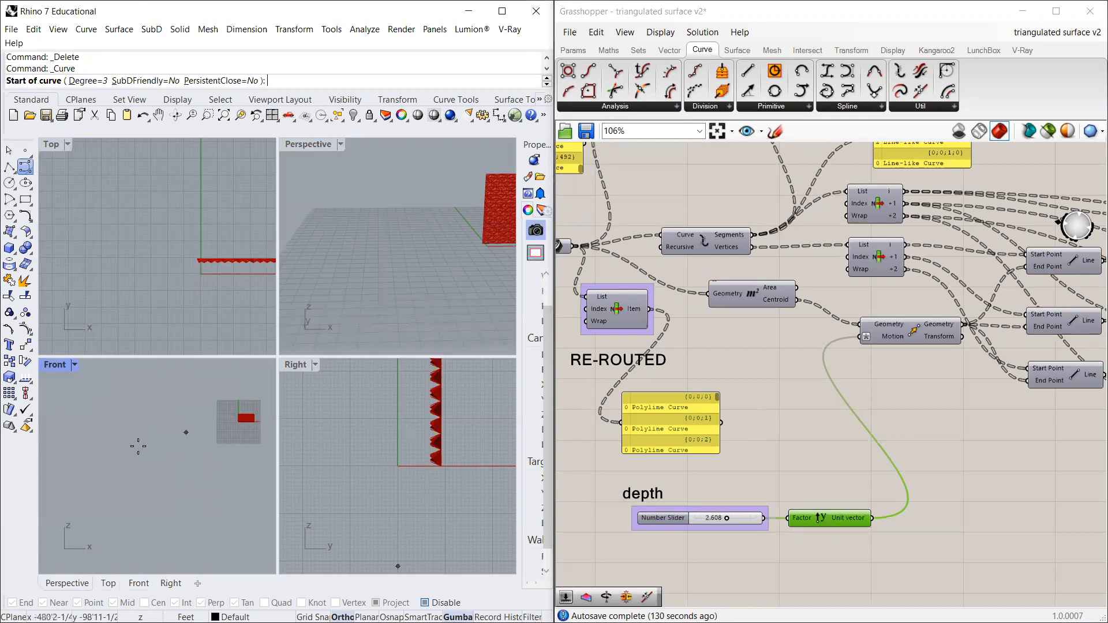
pyautogui.scroll(3, 82, 465)
pyautogui.scroll(2, 99, 437)
pyautogui.click(99, 435)
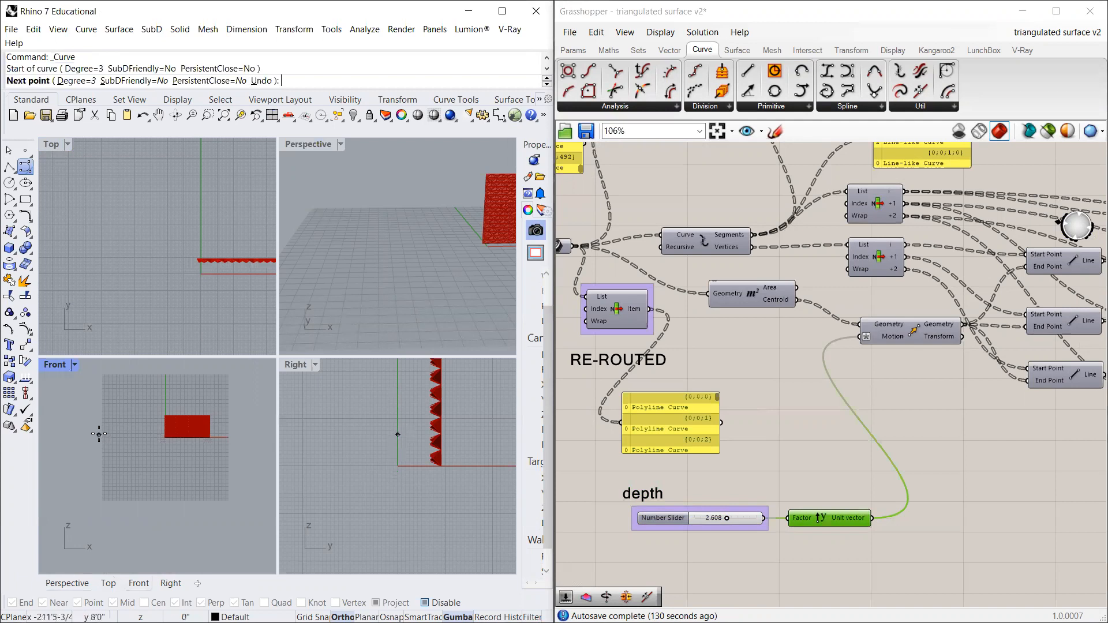
pyautogui.scroll(3, 106, 426)
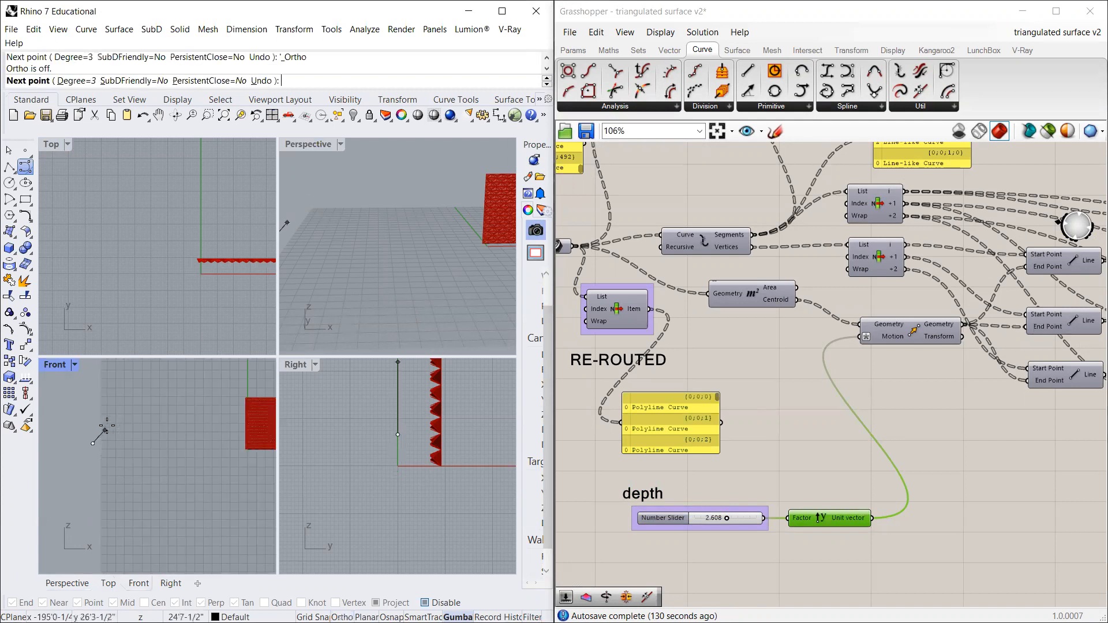
pyautogui.click(107, 408)
pyautogui.click(142, 408)
pyautogui.click(198, 410)
pyautogui.click(203, 429)
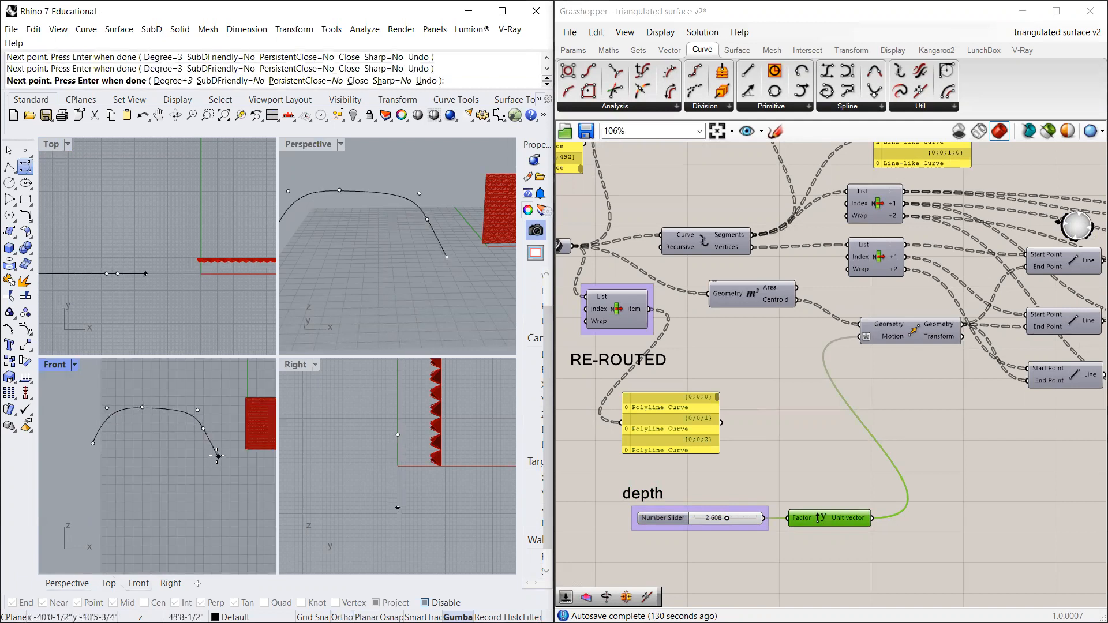
pyautogui.press('Return')
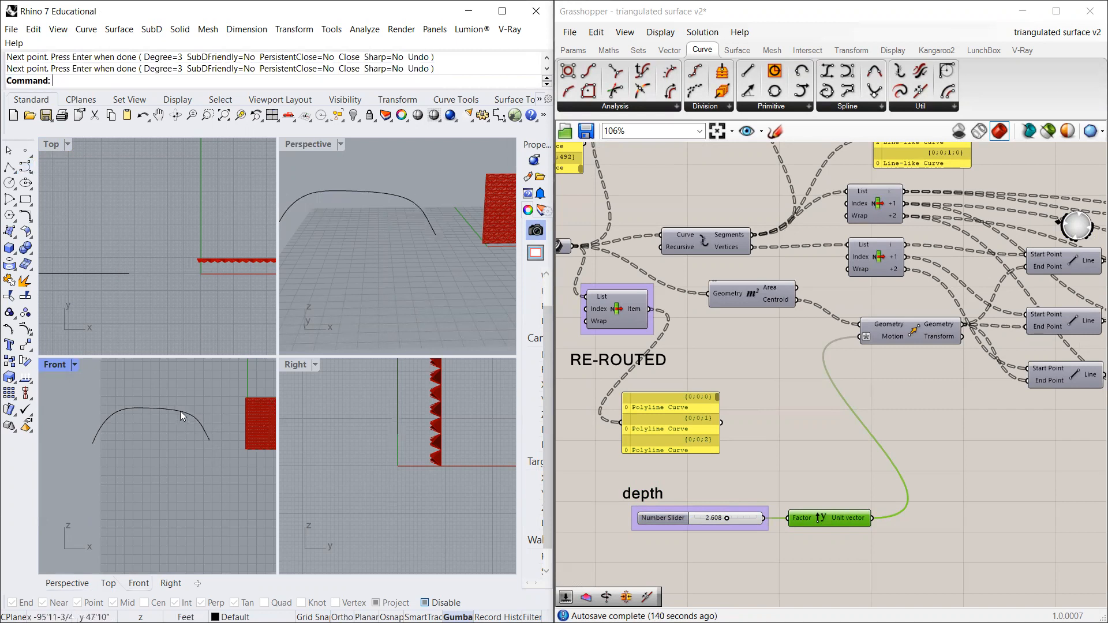
# Step: Copy the arch curve straight along the Y direction in the Top view, with Ortho on, to make a second parallel arch
pyautogui.click(180, 411)
pyautogui.scroll(-14, 145, 250)
pyautogui.scroll(8, 99, 277)
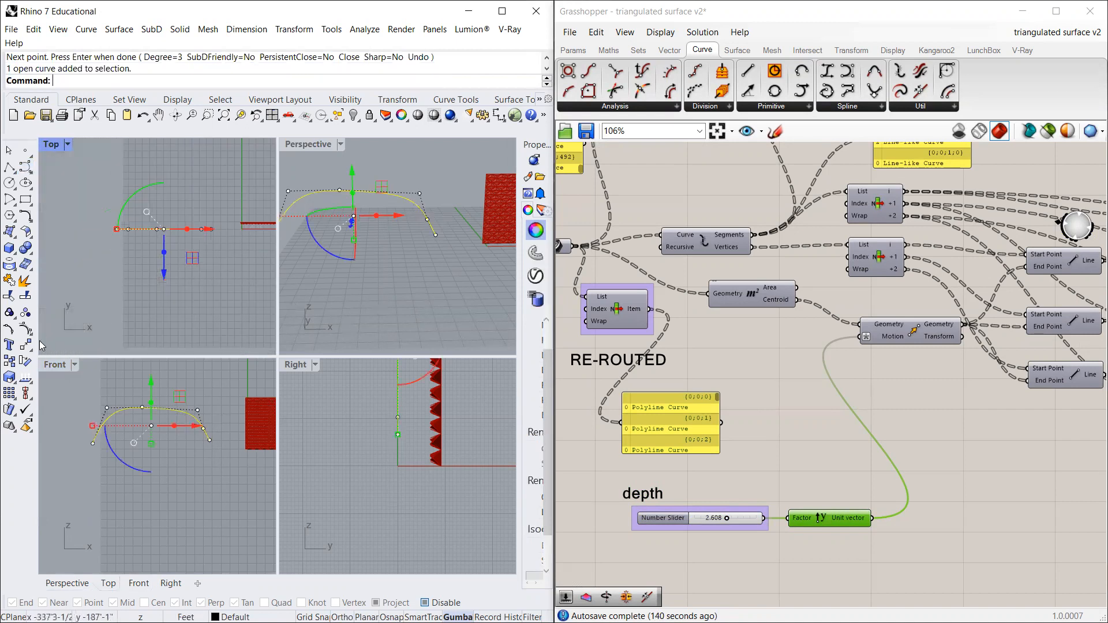
pyautogui.click(9, 361)
pyautogui.scroll(-4, 153, 294)
pyautogui.click(155, 293)
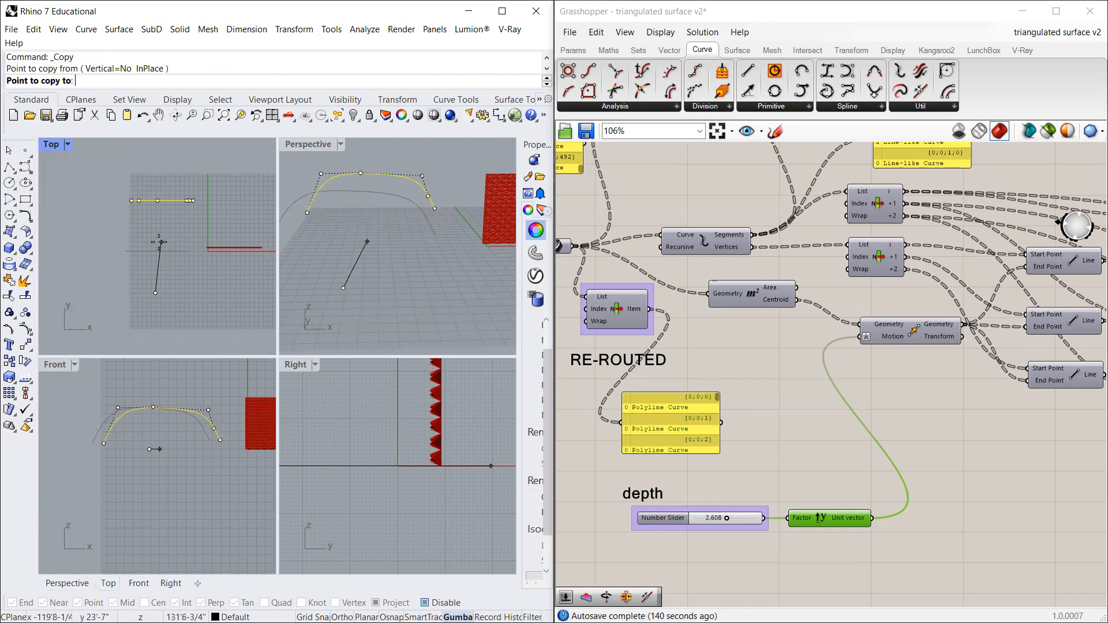
pyautogui.press('F8')
pyautogui.click(159, 241)
pyautogui.press('Return')
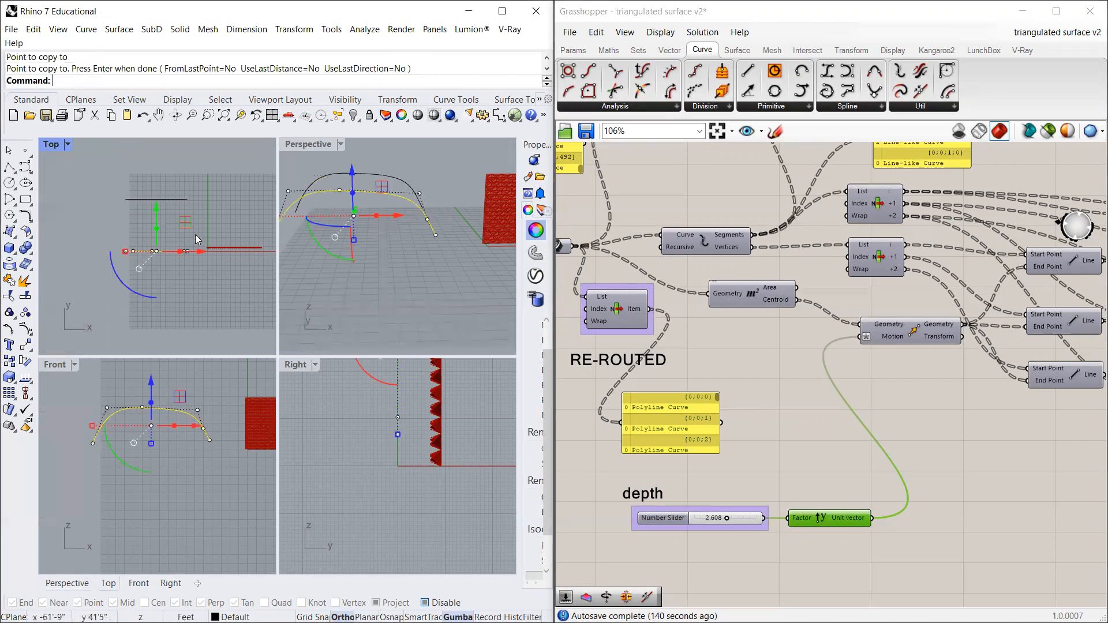
pyautogui.click(196, 234)
# Step: Add a Curve parameter to an empty area of the Grasshopper definition and reference both arch curves in it
pyautogui.scroll(-5, 818, 450)
pyautogui.doubleClick(643, 473)
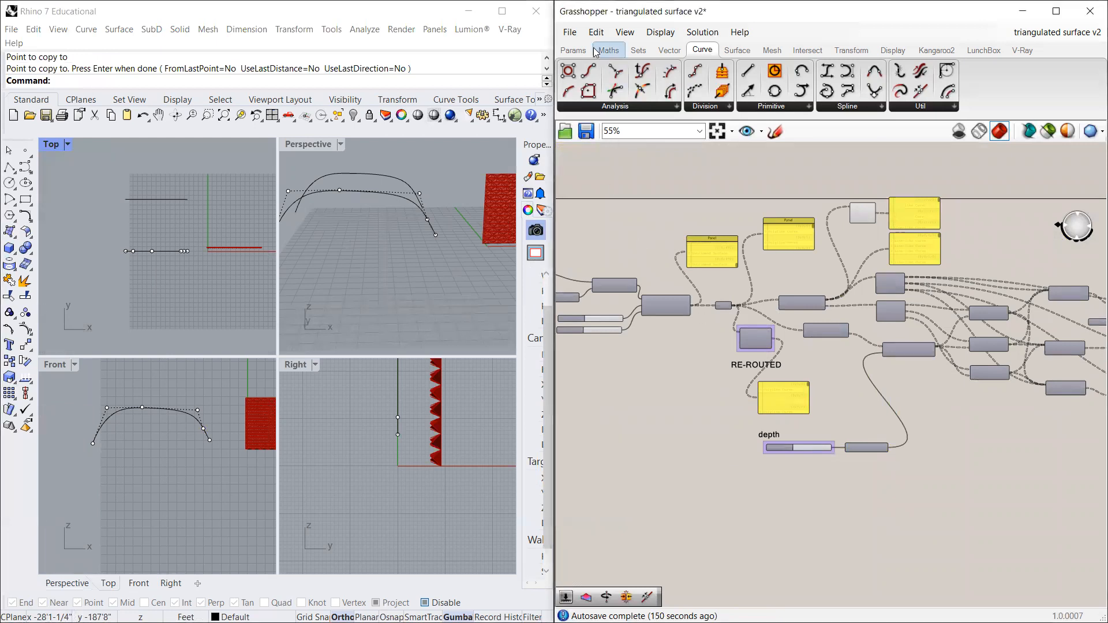
pyautogui.click(573, 50)
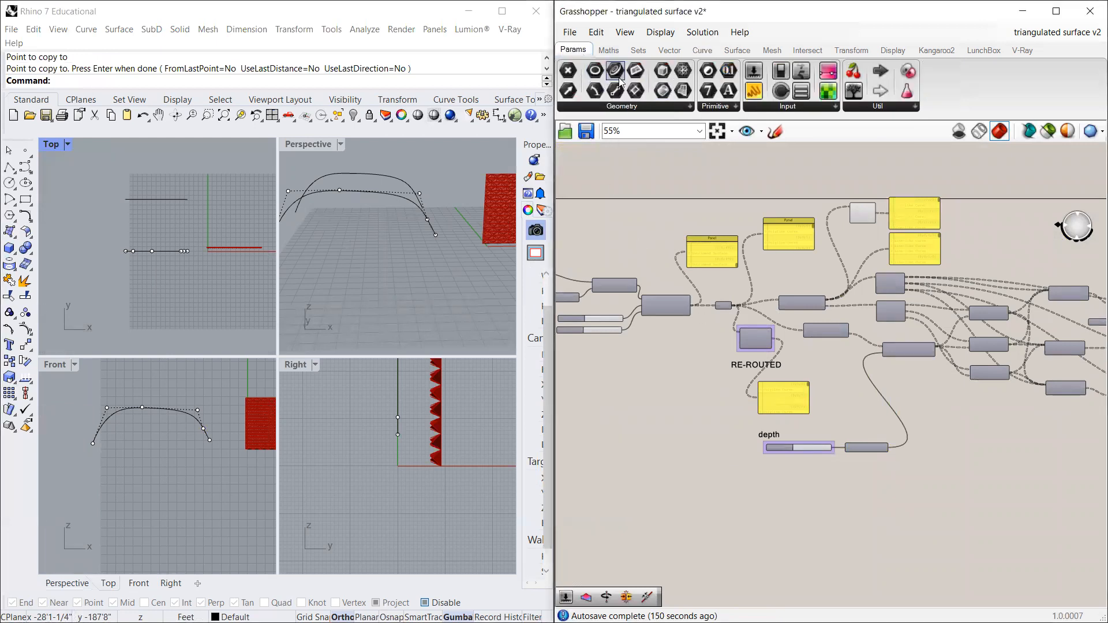
pyautogui.moveTo(622, 75); pyautogui.dragTo(610, 434)
pyautogui.scroll(6, 609, 434)
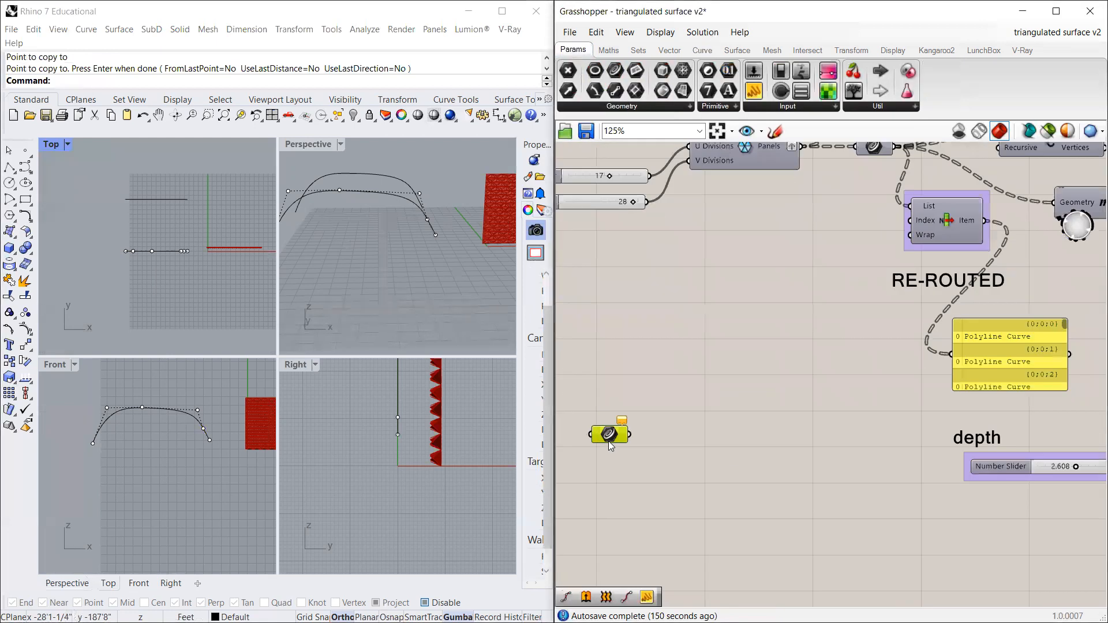
pyautogui.rightClick(610, 441)
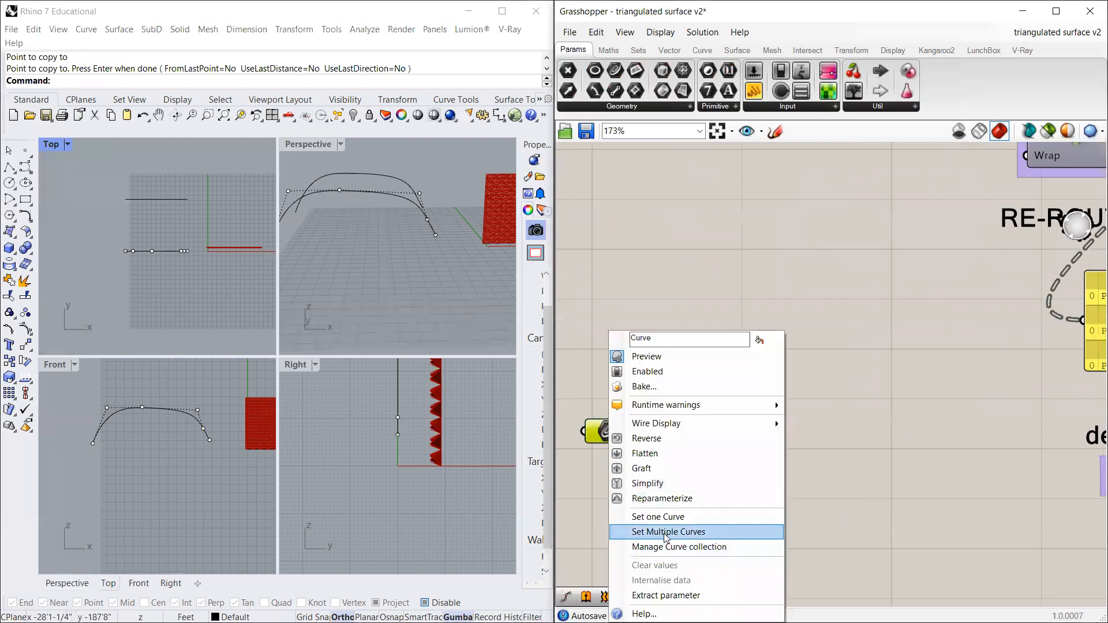
pyautogui.click(640, 529)
pyautogui.click(165, 251)
pyautogui.click(165, 200)
pyautogui.press('Return')
# Step: Add a Loft component and feed the Curve parameter into its Curves input
pyautogui.doubleClick(823, 454)
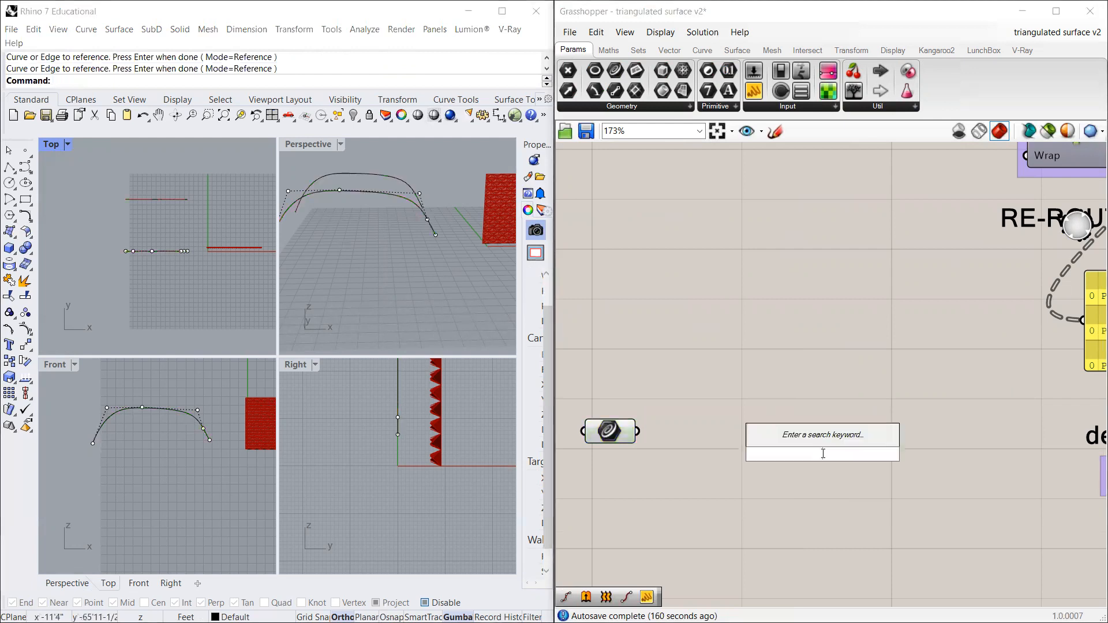
pyautogui.write('loft')
pyautogui.click(782, 443)
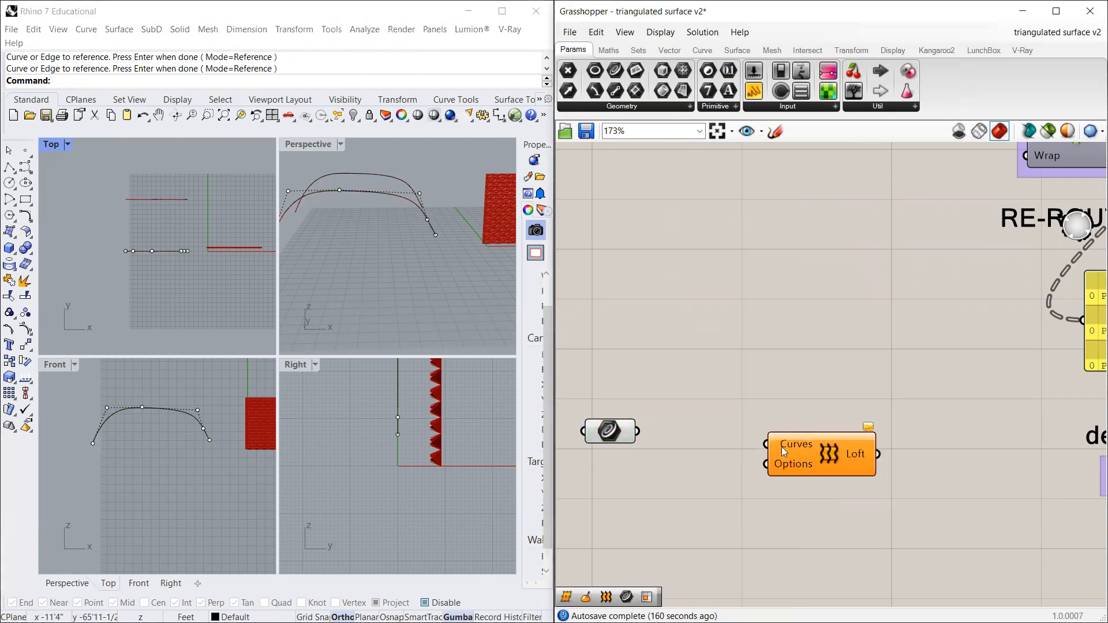
pyautogui.moveTo(640, 435); pyautogui.dragTo(712, 453)
# Step: Enlarge the Perspective viewport relative to the other three views
pyautogui.moveTo(377, 260)
pyautogui.mouseDown(button='right')
pyautogui.moveTo(420, 269)
pyautogui.moveTo(376, 240)
pyautogui.mouseUp(button='right')
pyautogui.scroll(6, 366, 231)
pyautogui.scroll(-3, 371, 261)
pyautogui.scroll(-6, 341, 257)
pyautogui.scroll(8, 470, 271)
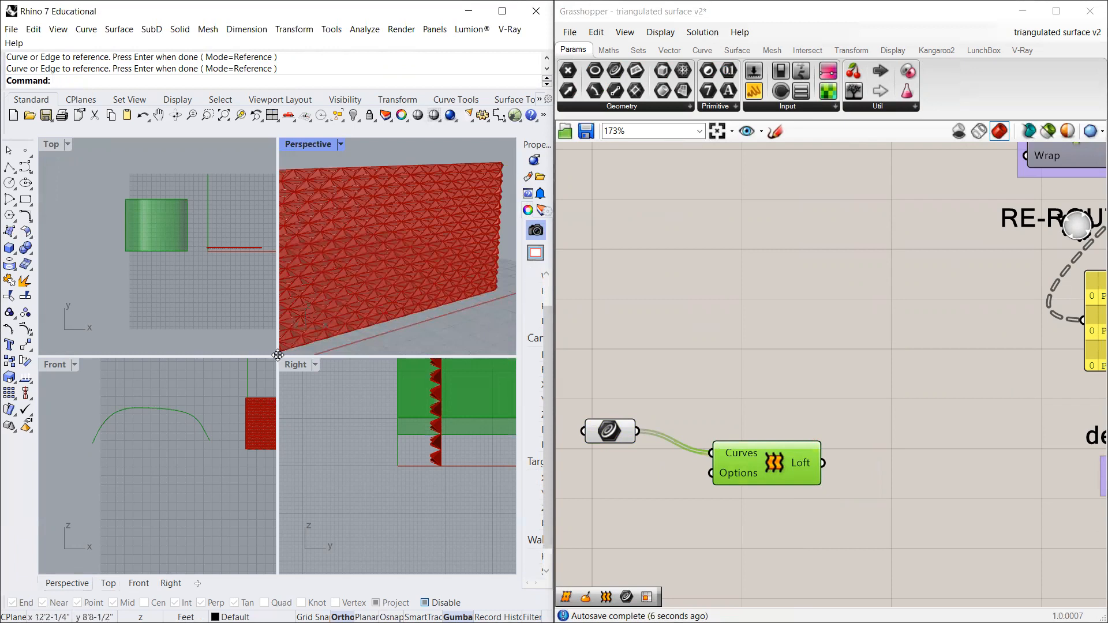
pyautogui.moveTo(280, 355); pyautogui.dragTo(239, 403)
pyautogui.scroll(-4, 393, 358)
pyautogui.scroll(6, 355, 358)
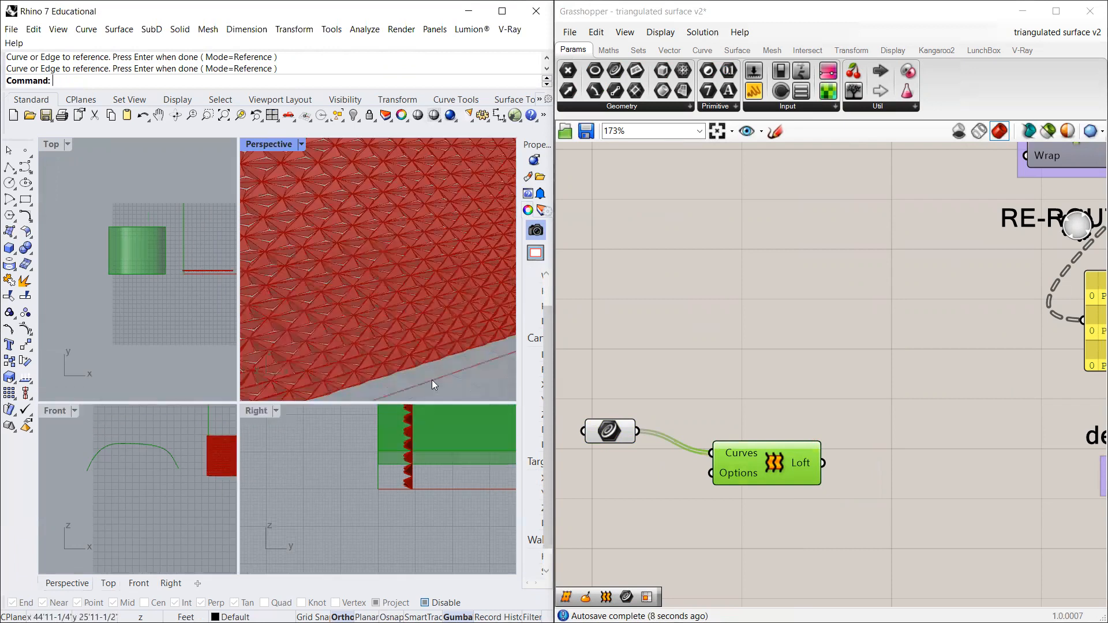
# Step: Examine the lofted arch surface alongside the triangulated facade from several angles in the Perspective view
pyautogui.moveTo(478, 354); pyautogui.dragTo(394, 276, button='right')
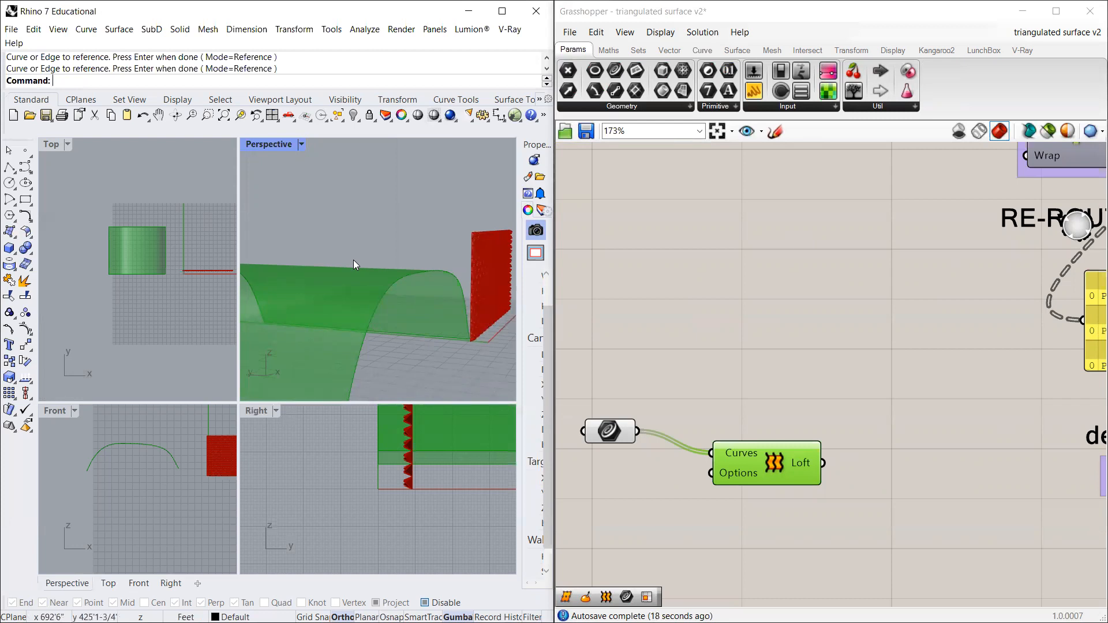
pyautogui.scroll(4, 454, 277)
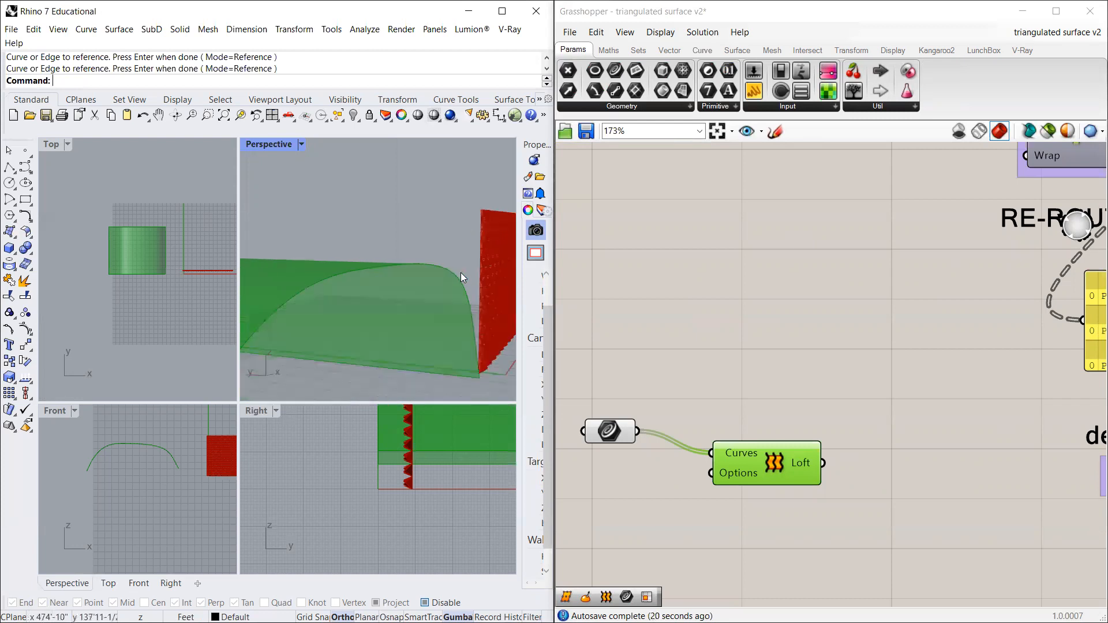
pyautogui.moveTo(461, 273); pyautogui.dragTo(445, 234, button='right')
pyautogui.scroll(4, 473, 247)
pyautogui.scroll(2, 473, 247)
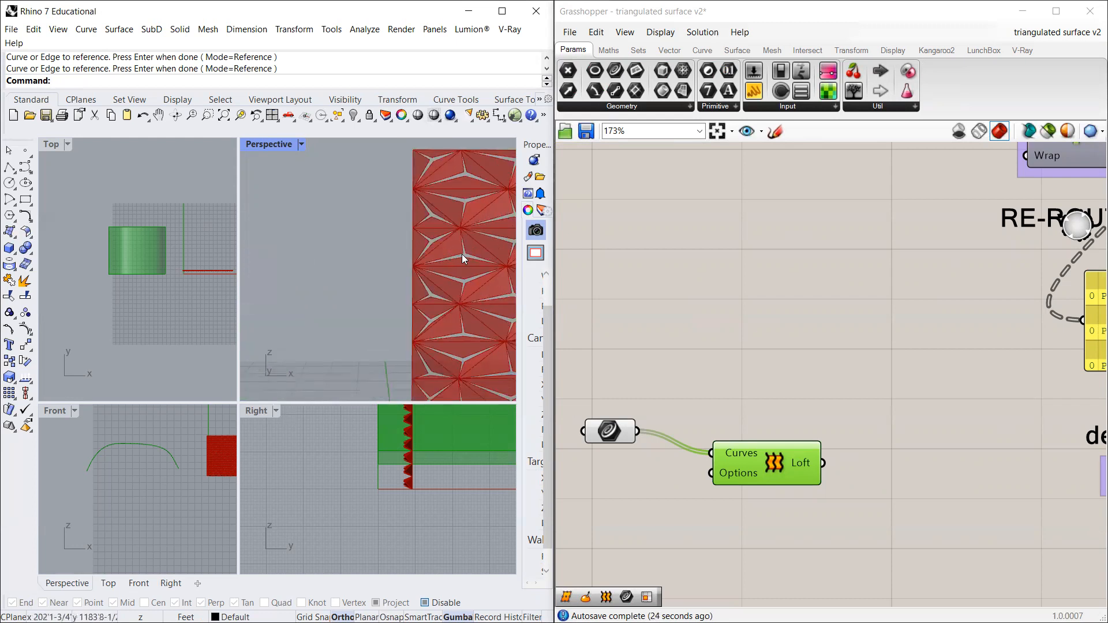
pyautogui.scroll(-5, 462, 254)
pyautogui.moveTo(244, 311); pyautogui.dragTo(345, 307, button='right')
pyautogui.scroll(5, 313, 320)
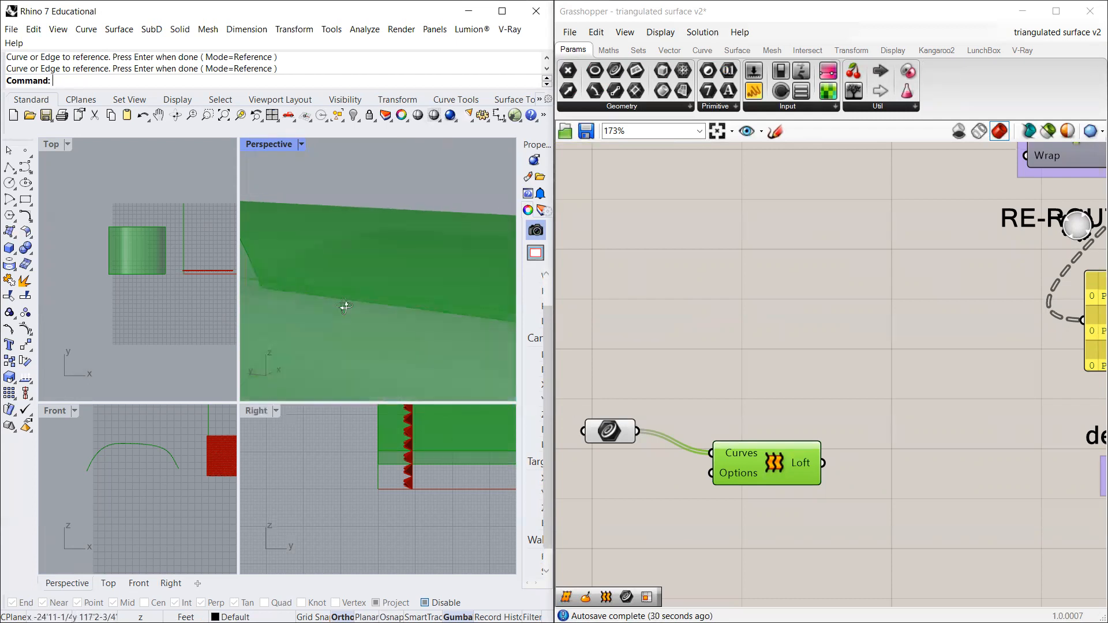
# Step: Maximize the Perspective viewport and examine the lofted arch and the triangulated facade's panels up close
pyautogui.doubleClick(273, 148)
pyautogui.scroll(-8, 261, 278)
pyautogui.moveTo(261, 279); pyautogui.dragTo(252, 309, button='right')
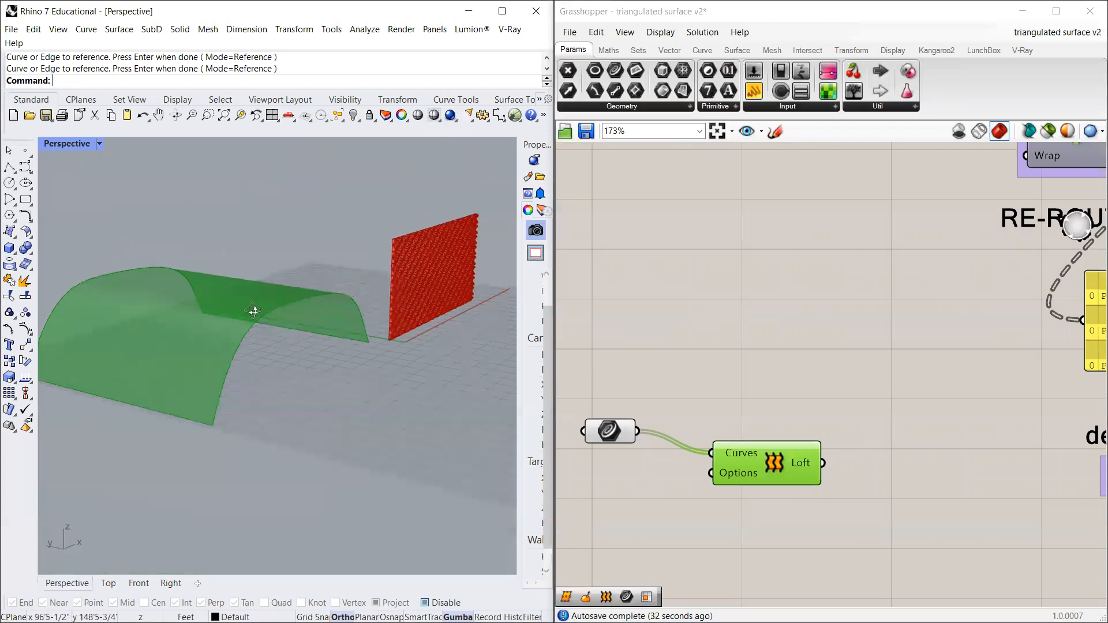
pyautogui.scroll(5, 206, 333)
pyautogui.scroll(-7, 207, 334)
pyautogui.scroll(10, 159, 309)
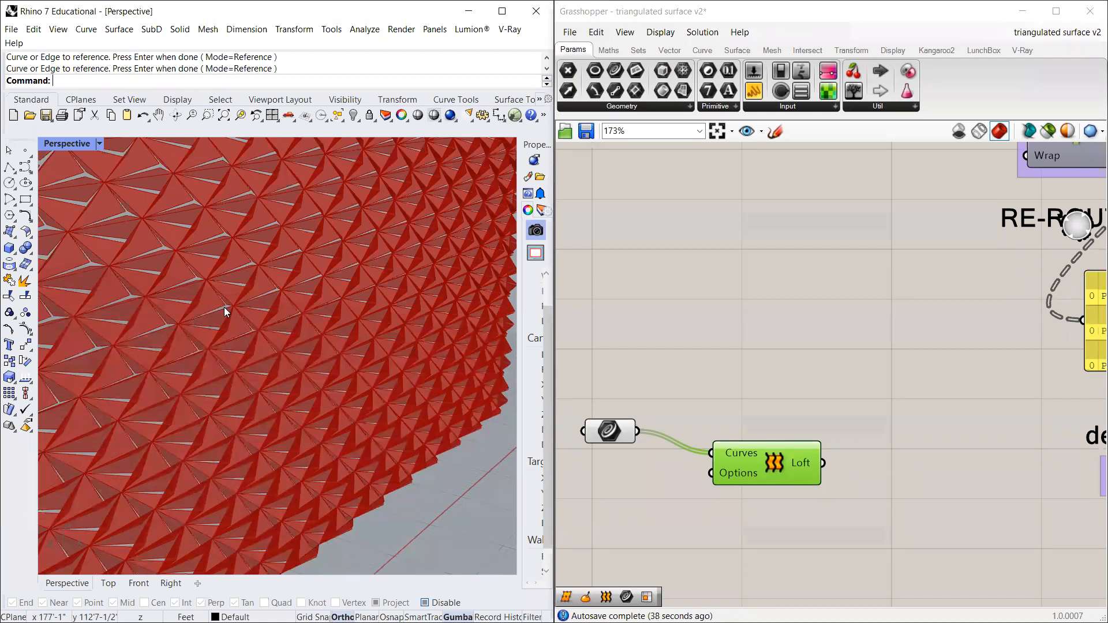
pyautogui.scroll(-5, 789, 335)
pyautogui.scroll(4, 973, 403)
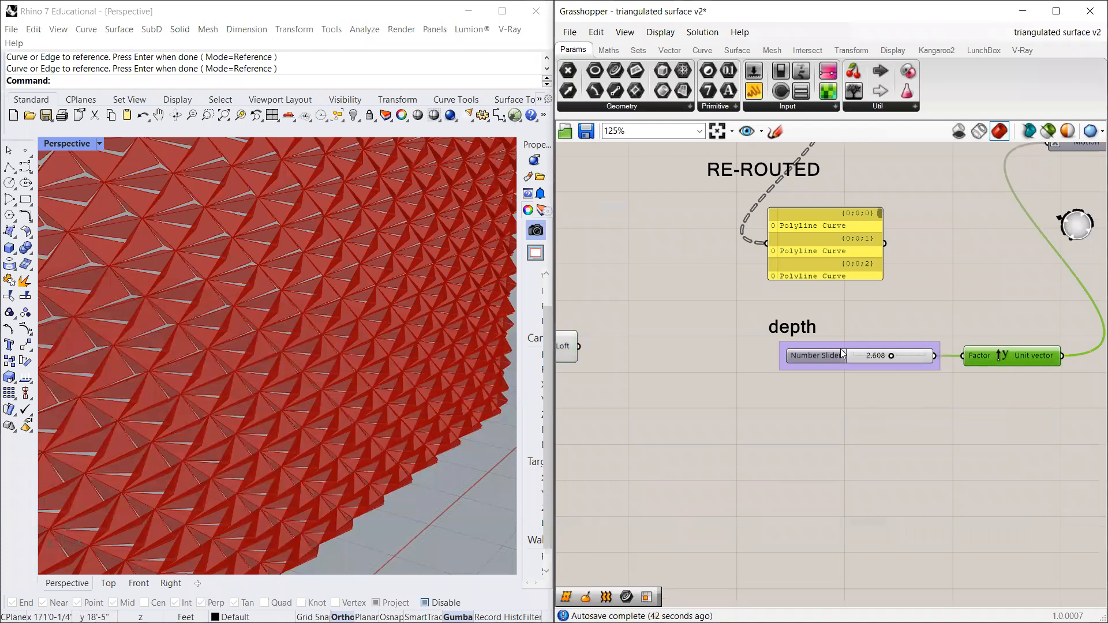
# Step: Examine how the depth slider drives the Unit Y vector and the Move component, and compare that direction with the arch surface
pyautogui.scroll(-3, 841, 351)
pyautogui.scroll(4, 988, 226)
pyautogui.moveTo(1002, 217)
pyautogui.mouseDown()
pyautogui.moveTo(983, 226)
pyautogui.moveTo(993, 220)
pyautogui.mouseUp()
pyautogui.scroll(-2, 864, 245)
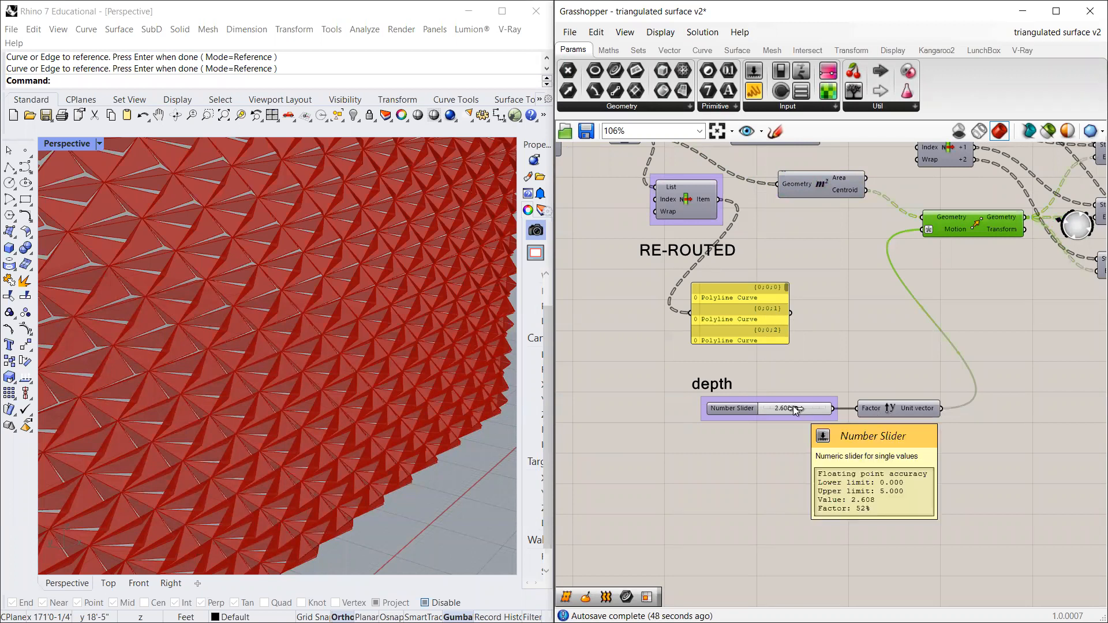
pyautogui.click(841, 366)
pyautogui.scroll(-5, 424, 345)
pyautogui.scroll(3, 247, 405)
pyautogui.scroll(-2, 257, 396)
pyautogui.scroll(2, 307, 388)
pyautogui.scroll(-1, 399, 292)
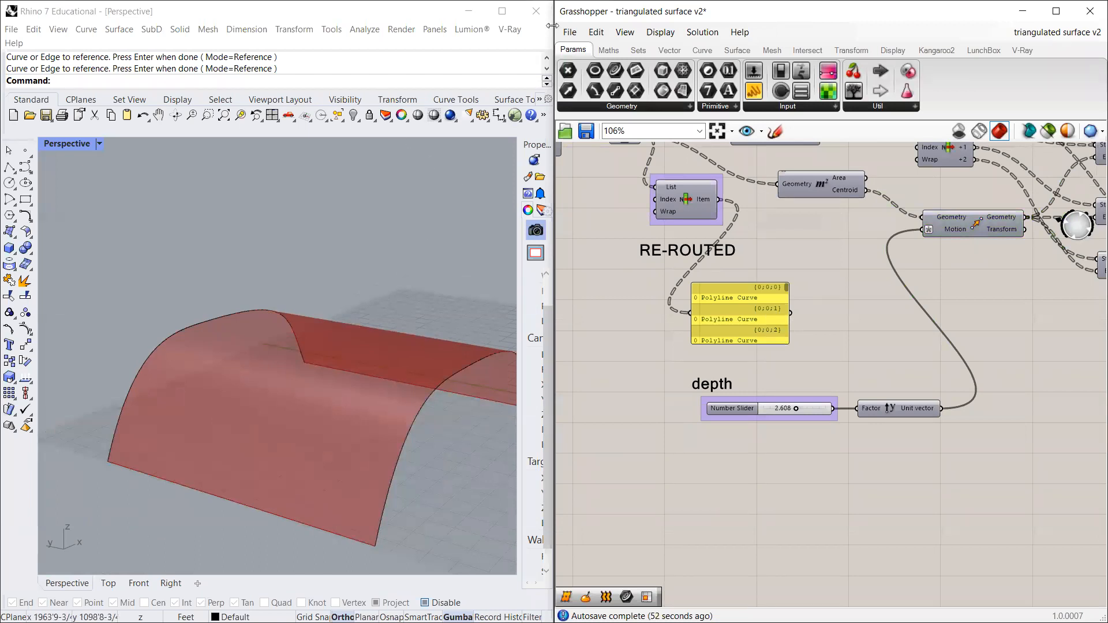
pyautogui.moveTo(343, 346)
pyautogui.mouseDown()
pyautogui.moveTo(397, 353)
pyautogui.moveTo(374, 365)
pyautogui.mouseUp()
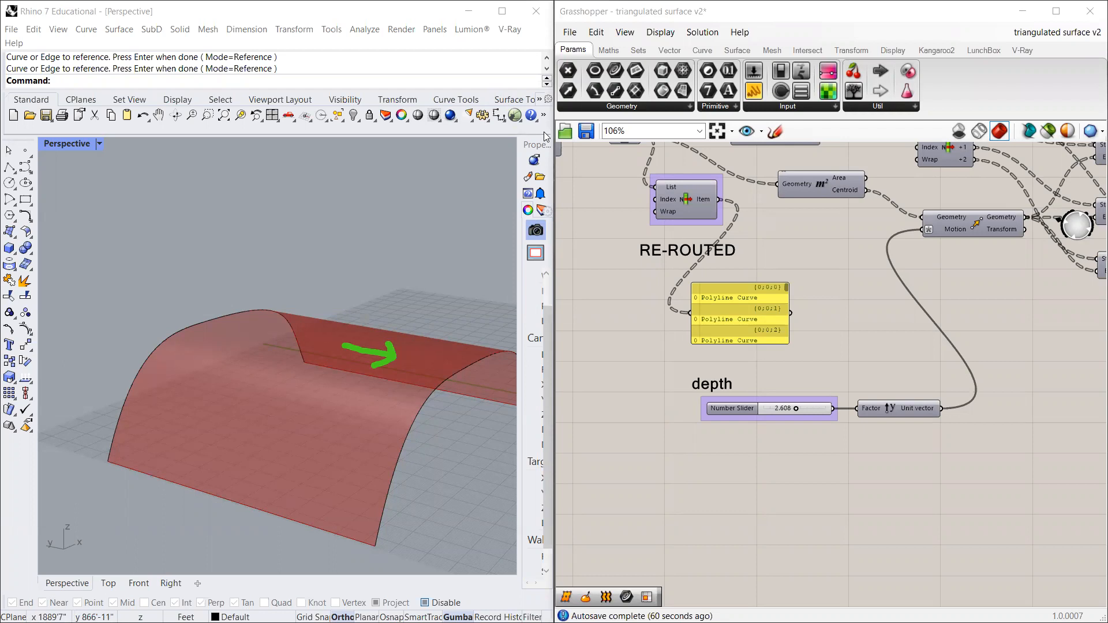
pyautogui.moveTo(239, 319)
pyautogui.mouseDown()
pyautogui.moveTo(233, 270)
pyautogui.moveTo(250, 260)
pyautogui.moveTo(264, 281)
pyautogui.mouseUp()
pyautogui.moveTo(240, 430)
pyautogui.mouseDown()
pyautogui.moveTo(245, 460)
pyautogui.moveTo(247, 367)
pyautogui.mouseUp()
pyautogui.moveTo(241, 456)
pyautogui.mouseDown()
pyautogui.moveTo(243, 444)
pyautogui.moveTo(195, 480)
pyautogui.moveTo(225, 489)
pyautogui.mouseUp()
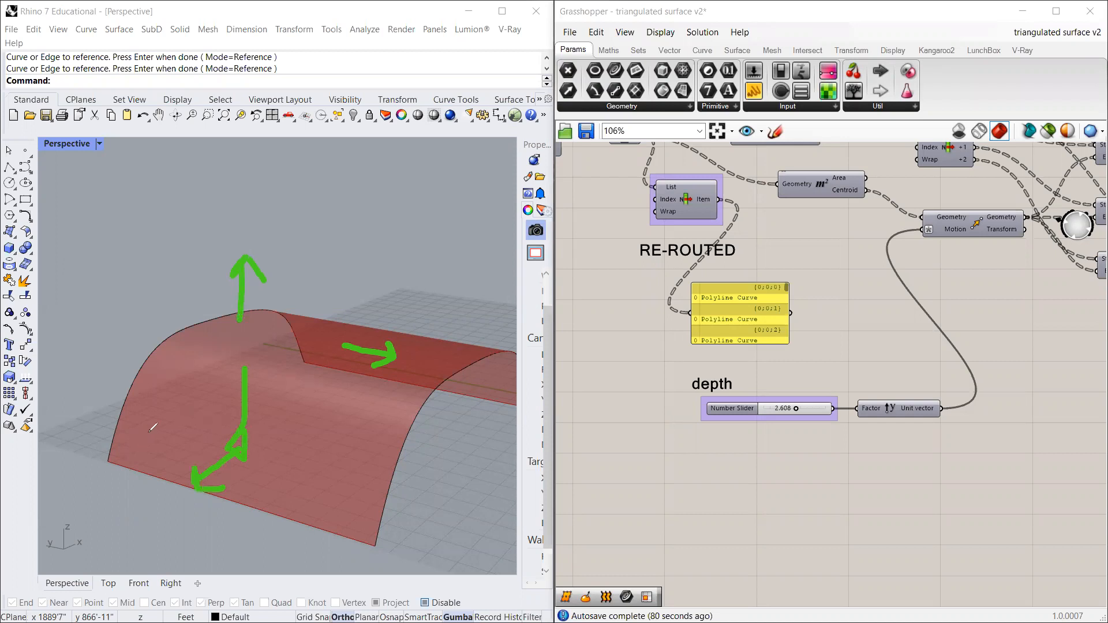
pyautogui.click(859, 131)
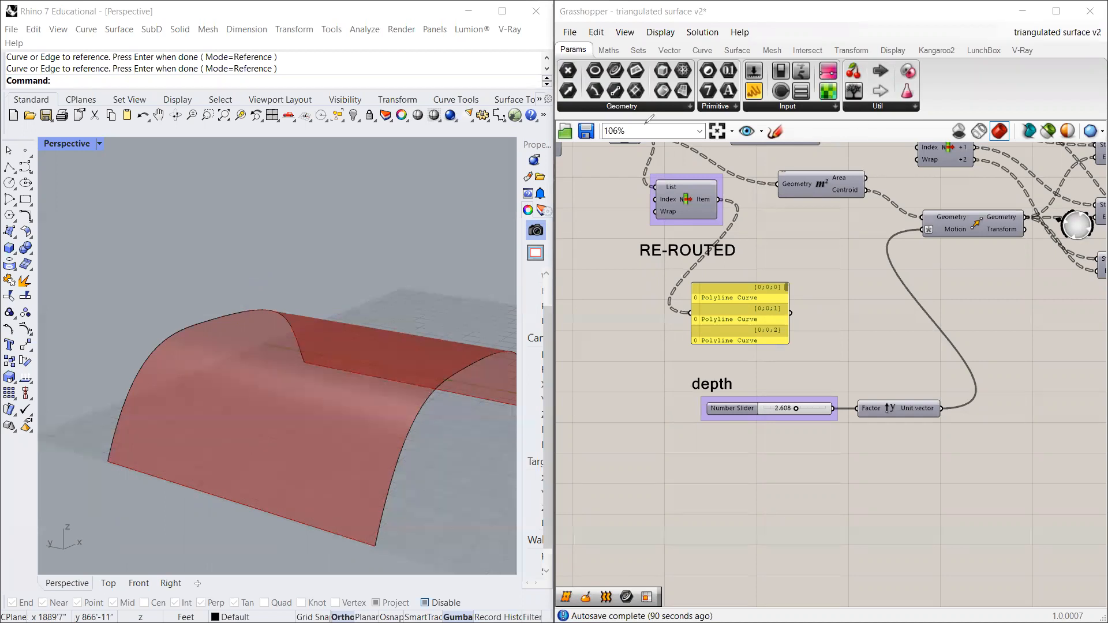
# Step: Add an Evaluate Surface component beside the Loft and feed the lofted surface into its Surface input
pyautogui.scroll(-2, 664, 277)
pyautogui.moveTo(580, 357); pyautogui.dragTo(759, 240, button='right')
pyautogui.scroll(1, 759, 240)
pyautogui.moveTo(734, 213); pyautogui.dragTo(589, 359)
pyautogui.scroll(2, 783, 444)
pyautogui.moveTo(717, 426); pyautogui.dragTo(808, 457, button='right')
pyautogui.doubleClick(741, 274)
pyautogui.write('0val')
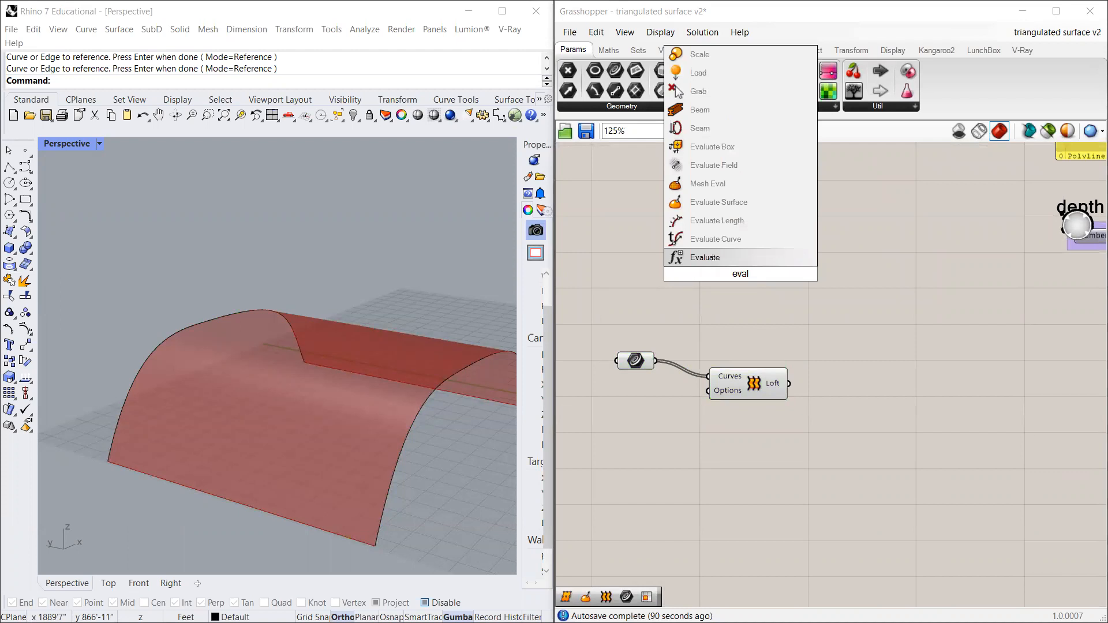
pyautogui.click(716, 202)
pyautogui.moveTo(745, 272); pyautogui.dragTo(874, 395)
pyautogui.moveTo(789, 384); pyautogui.dragTo(820, 385)
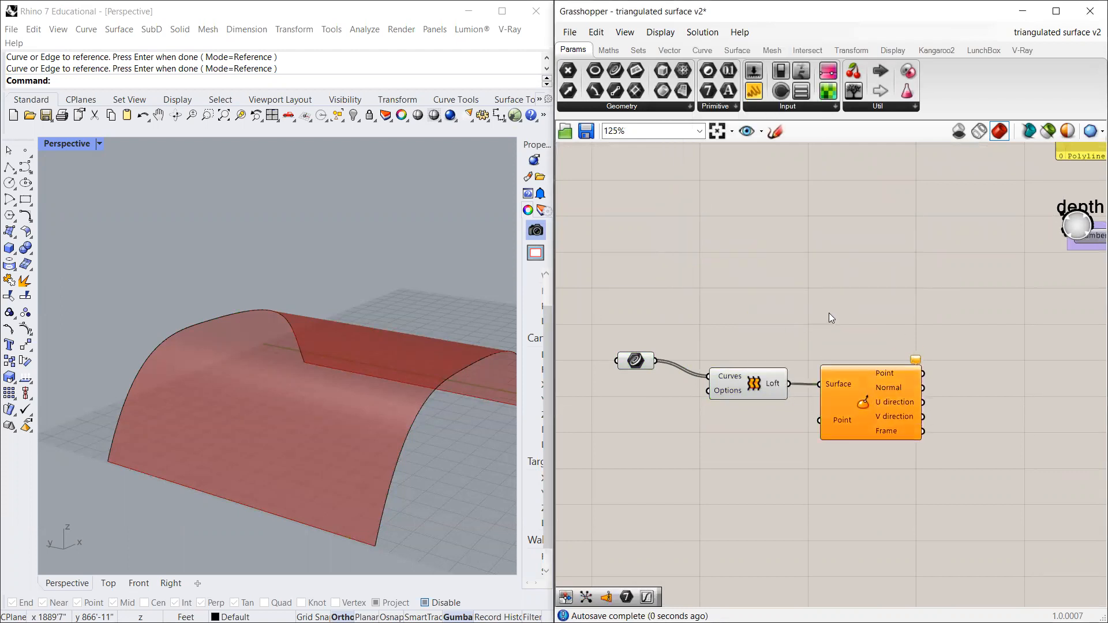
pyautogui.click(858, 412)
pyautogui.scroll(2, 878, 439)
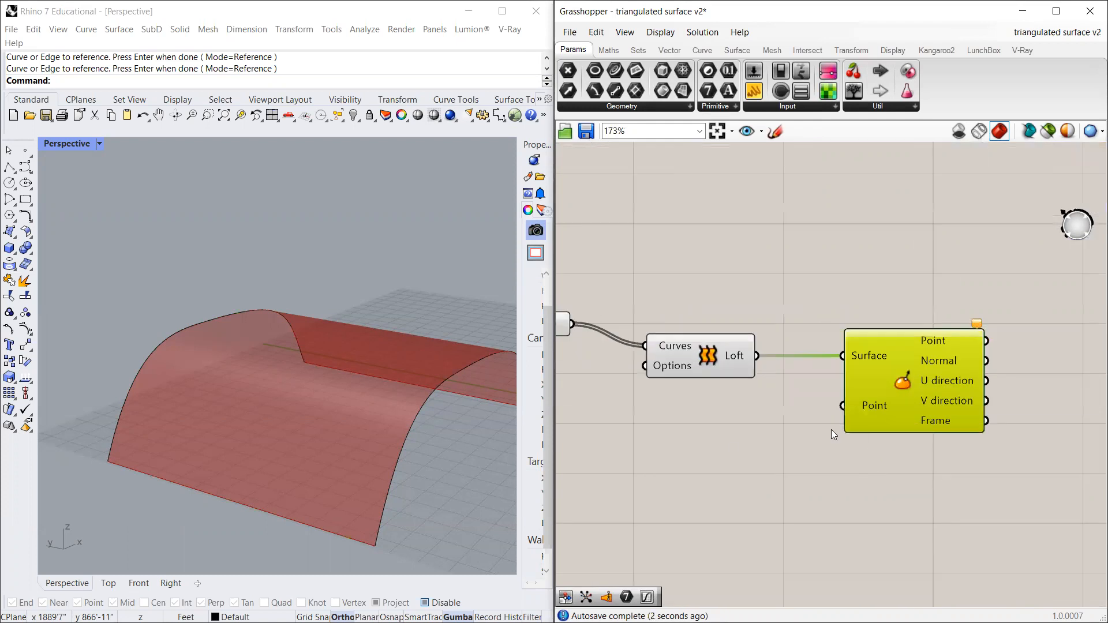
# Step: Add an MD Slider to the definition and place it below the Loft component
pyautogui.doubleClick(691, 434)
pyautogui.write('mrsli')
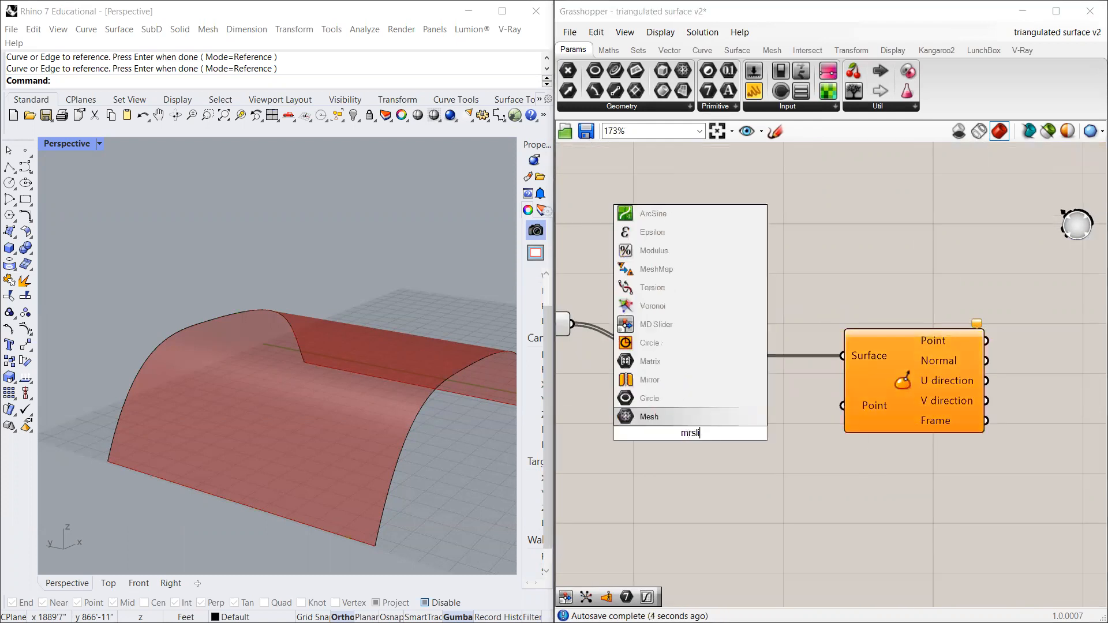
pyautogui.press('BackSpace')
pyautogui.press('BackSpace')
pyautogui.press('BackSpace')
pyautogui.write('sli')
pyautogui.press('Up')
pyautogui.press('Up')
pyautogui.press('Up')
pyautogui.press('Up')
pyautogui.press('Up')
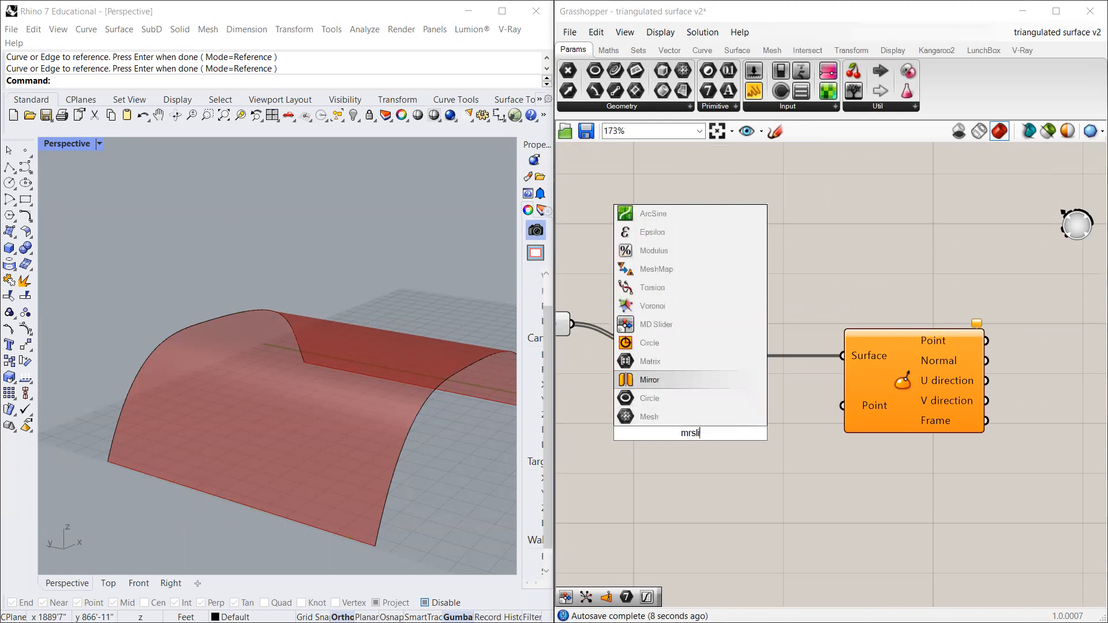
pyautogui.press('Return')
pyautogui.scroll(-4, 764, 400)
pyautogui.scroll(1, 765, 399)
pyautogui.moveTo(756, 386); pyautogui.dragTo(706, 459)
pyautogui.scroll(2, 727, 426)
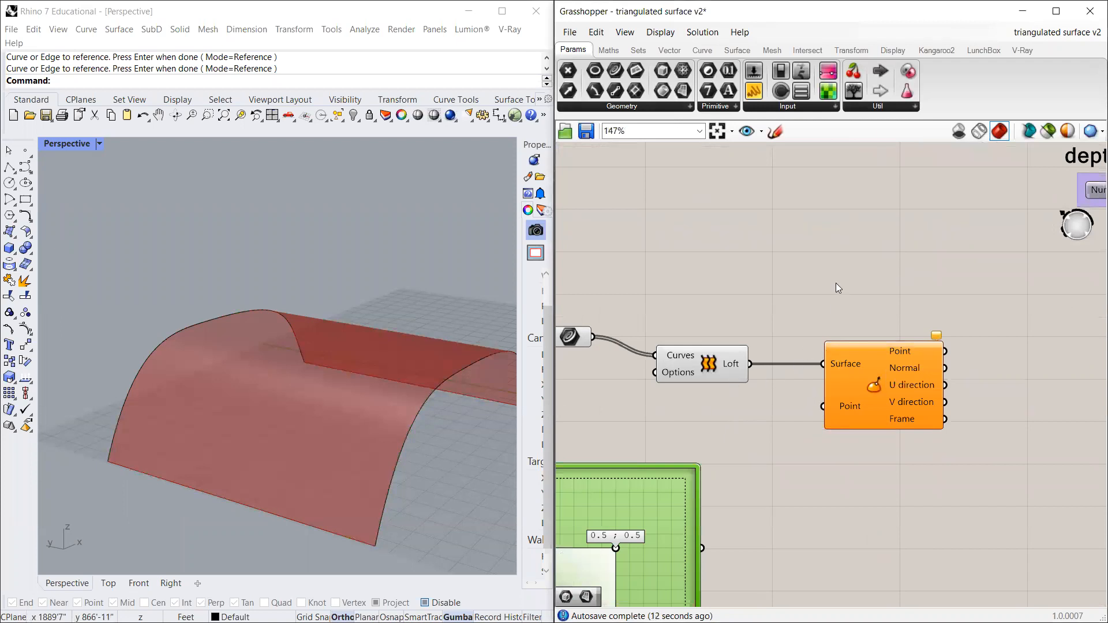
pyautogui.scroll(-3, 836, 283)
pyautogui.scroll(4, 748, 392)
pyautogui.moveTo(699, 420); pyautogui.dragTo(702, 406)
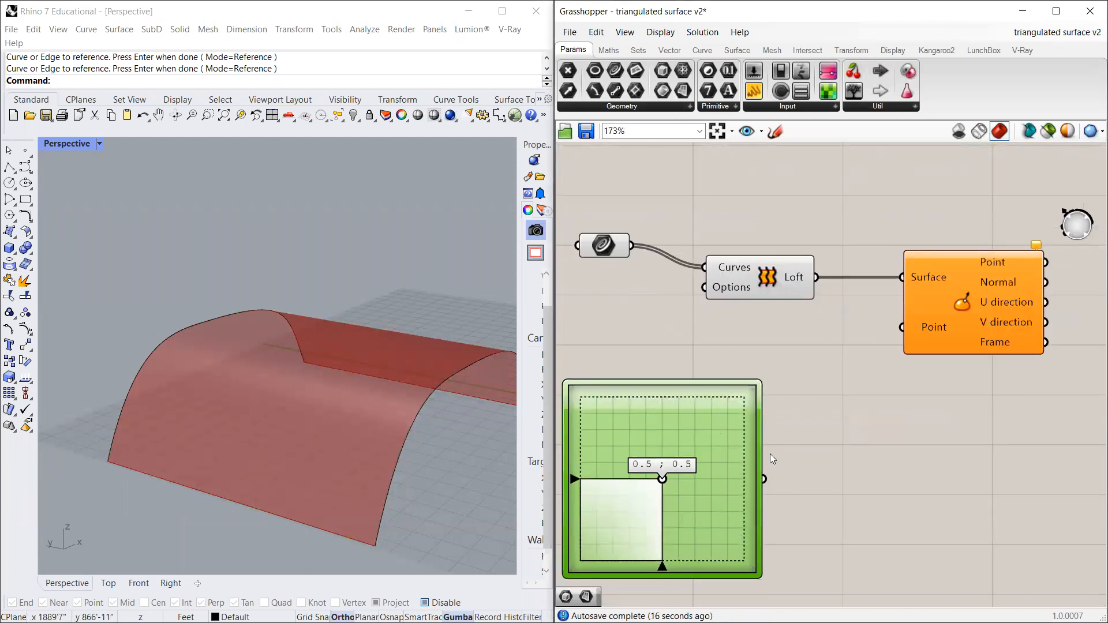
# Step: Connect the MD Slider to Evaluate Surface's Point input and set the slider to 0.7 ; 0.67
pyautogui.click(779, 347)
pyautogui.moveTo(784, 293); pyautogui.dragTo(782, 293)
pyautogui.moveTo(766, 479); pyautogui.dragTo(903, 327)
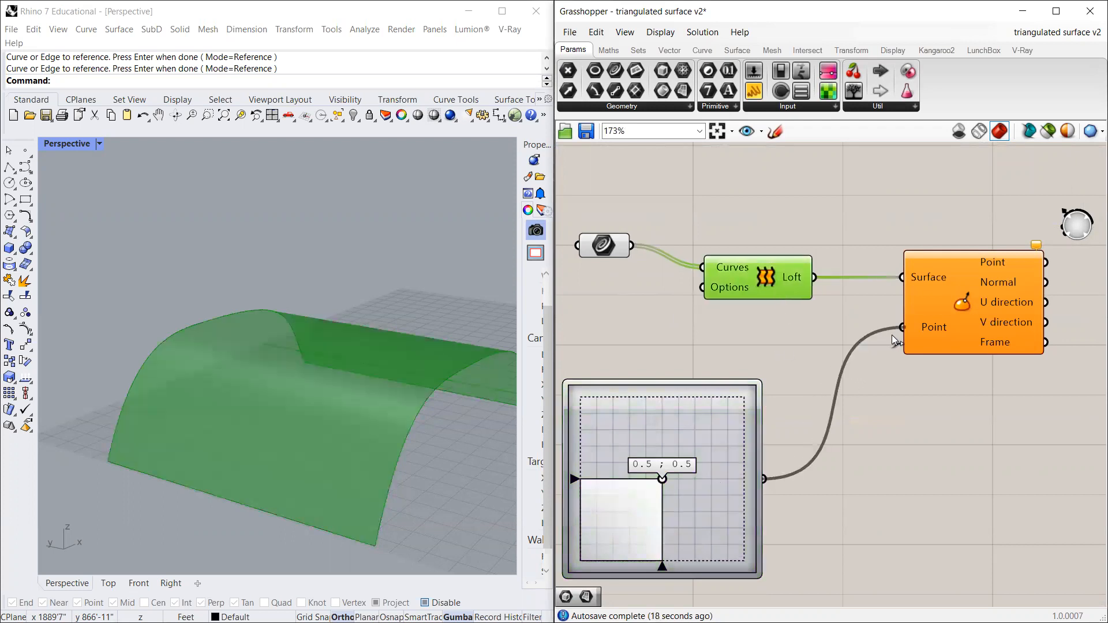
pyautogui.moveTo(667, 478); pyautogui.dragTo(716, 418)
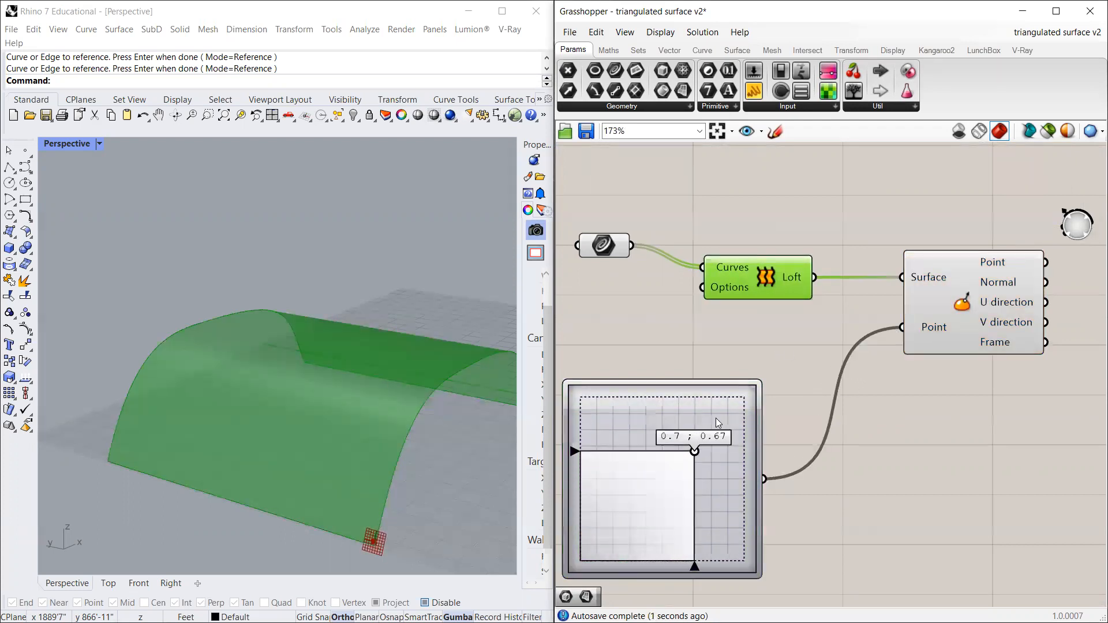
# Step: Check the available options of the Loft output and the Loft's Curves input, including Reparameterize
pyautogui.moveTo(766, 278); pyautogui.dragTo(762, 292)
pyautogui.rightClick(790, 295)
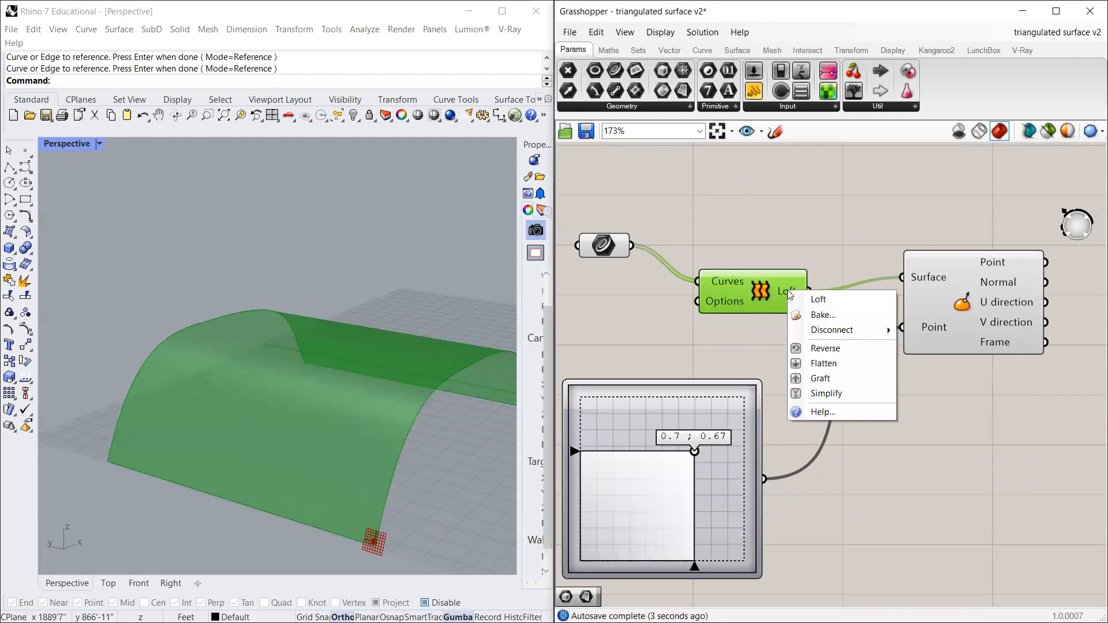
pyautogui.click(742, 261)
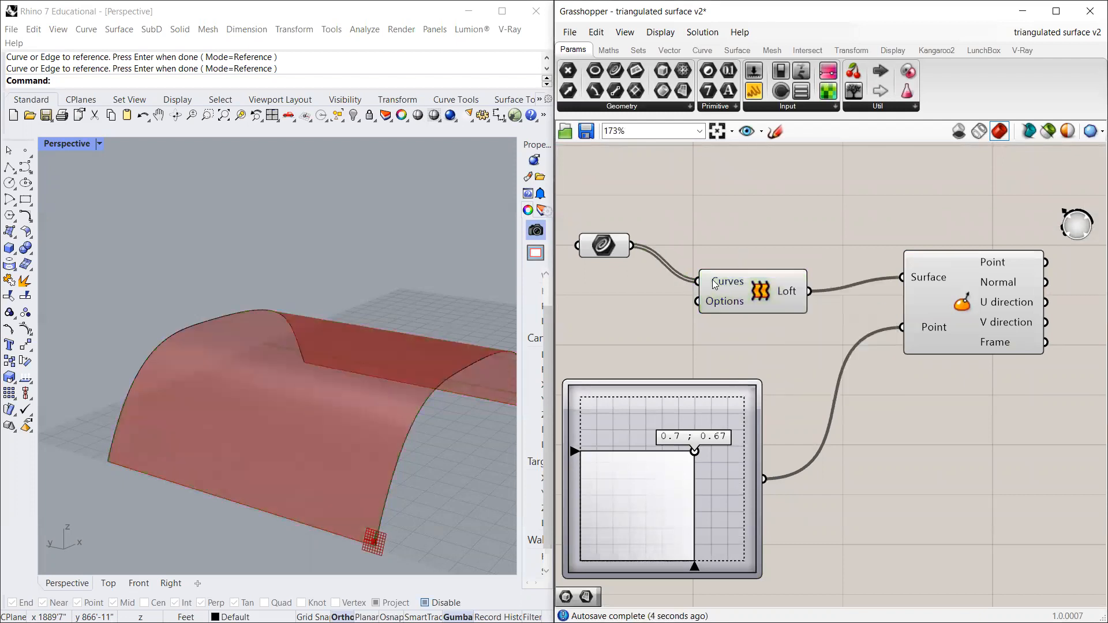
pyautogui.rightClick(715, 284)
pyautogui.click(742, 237)
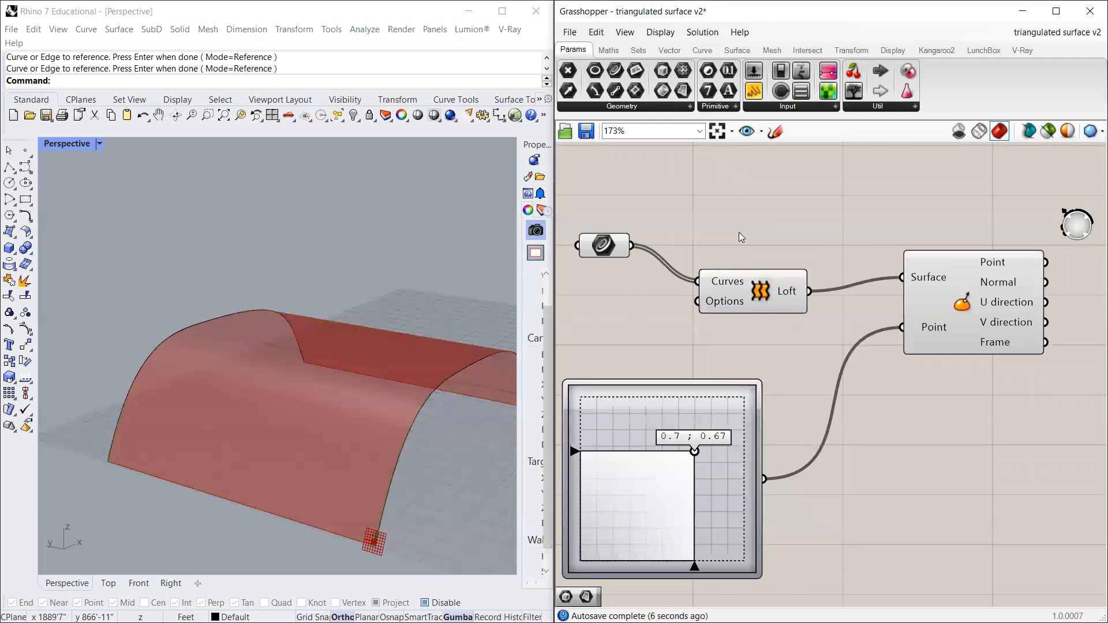
pyautogui.rightClick(728, 285)
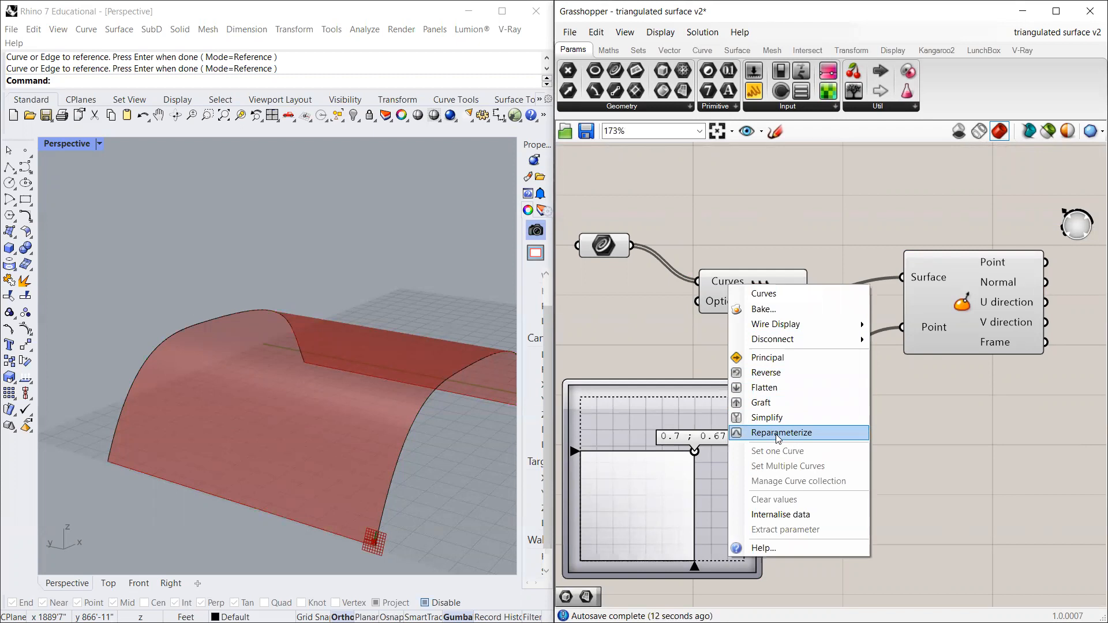
pyautogui.click(772, 185)
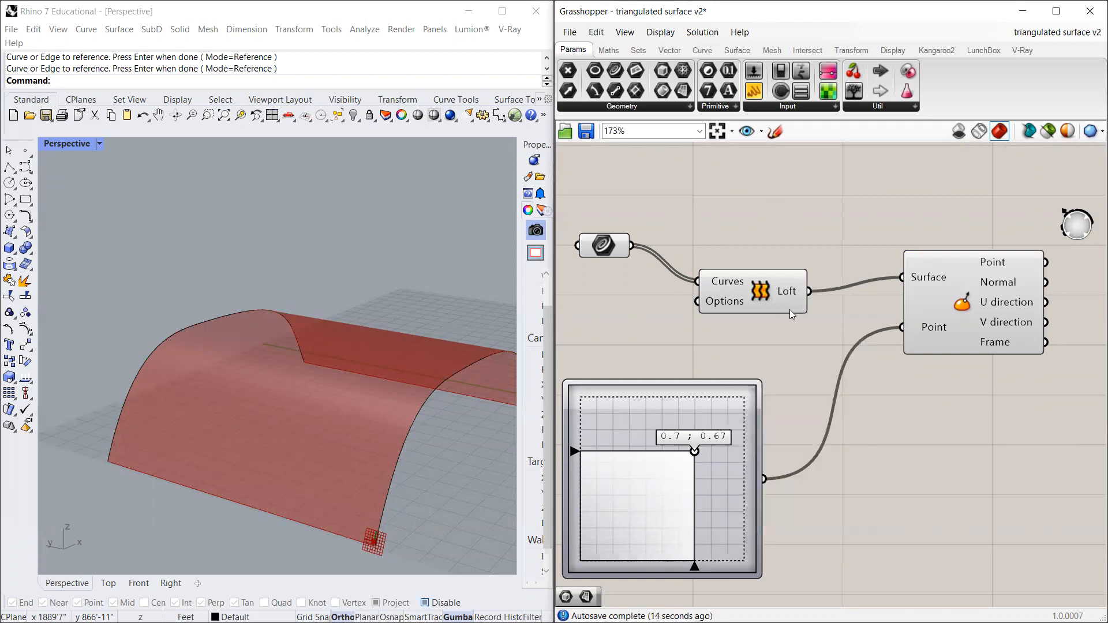
# Step: Rearrange the MD Slider, Curve parameter, Loft and Evaluate Surface components into a tidier layout
pyautogui.moveTo(714, 412); pyautogui.dragTo(751, 395)
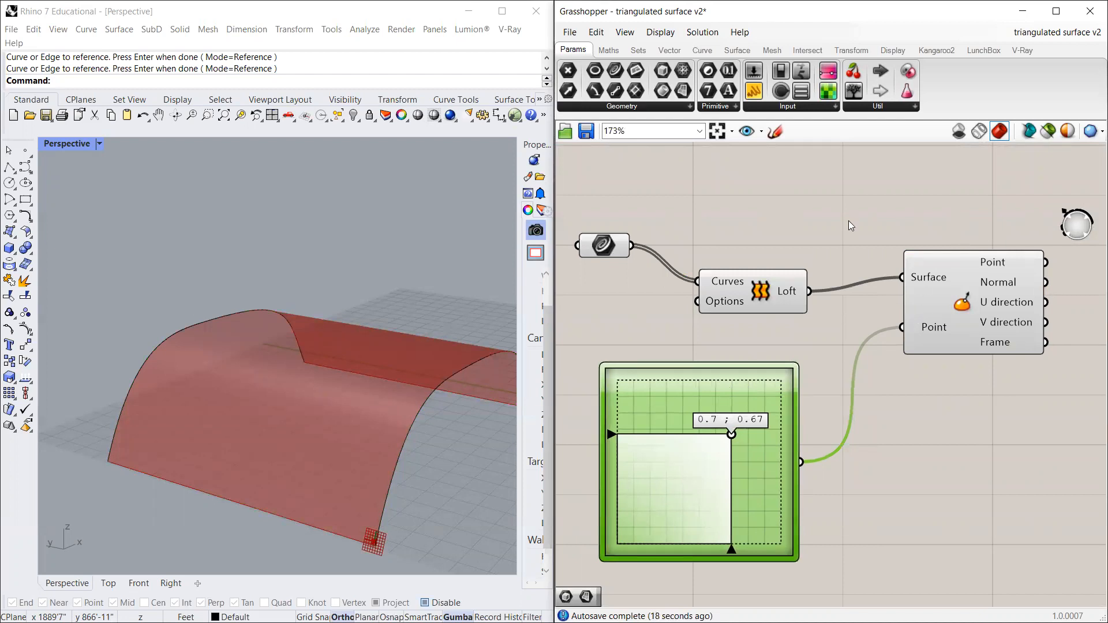
pyautogui.click(738, 283)
pyautogui.moveTo(616, 247); pyautogui.dragTo(619, 244)
pyautogui.moveTo(759, 300); pyautogui.dragTo(757, 291)
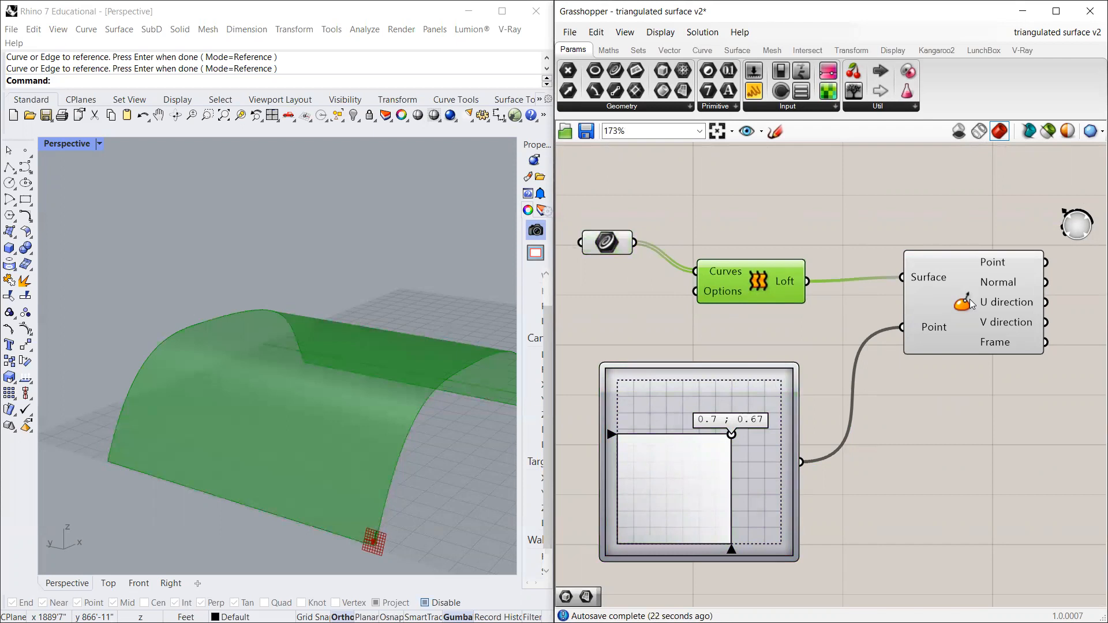
pyautogui.moveTo(918, 277); pyautogui.dragTo(929, 298)
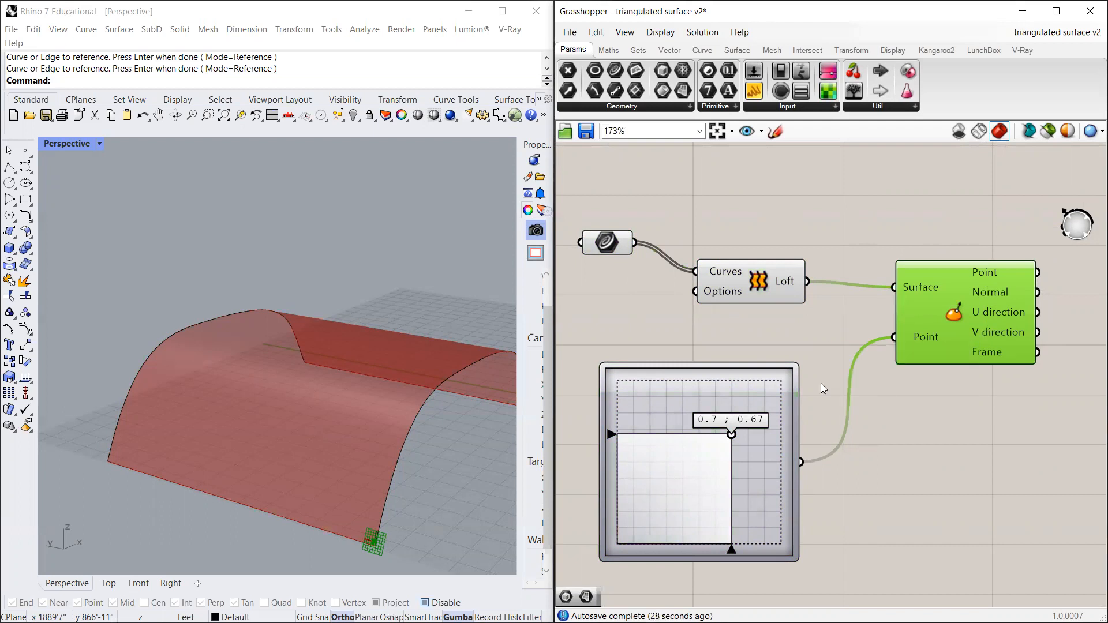
pyautogui.moveTo(709, 403); pyautogui.dragTo(721, 374)
pyautogui.doubleClick(859, 504)
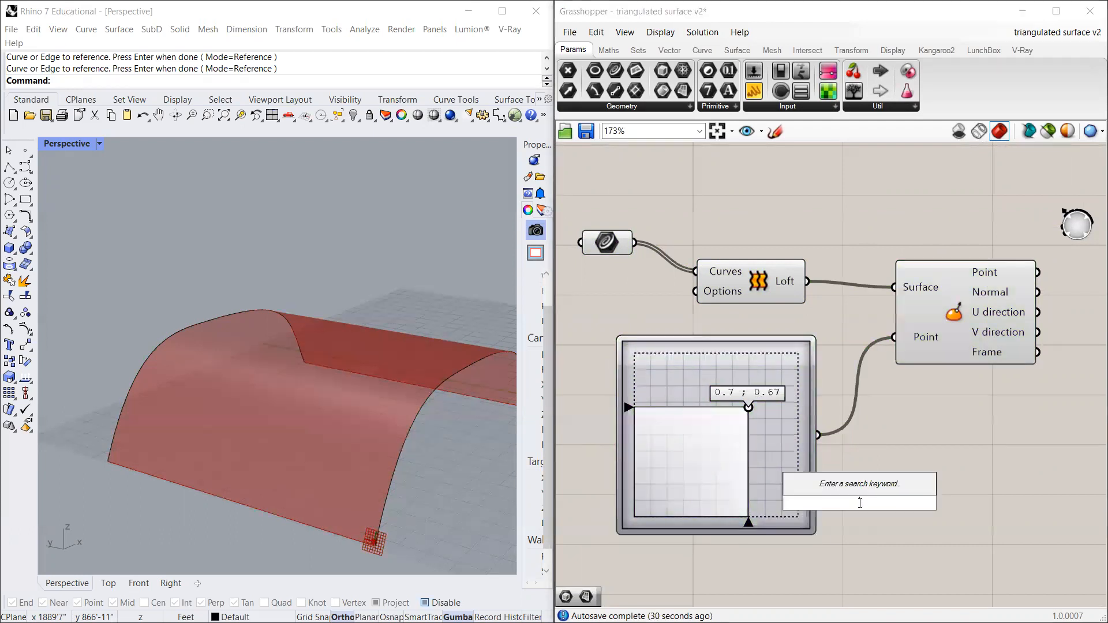
pyautogui.write('md')
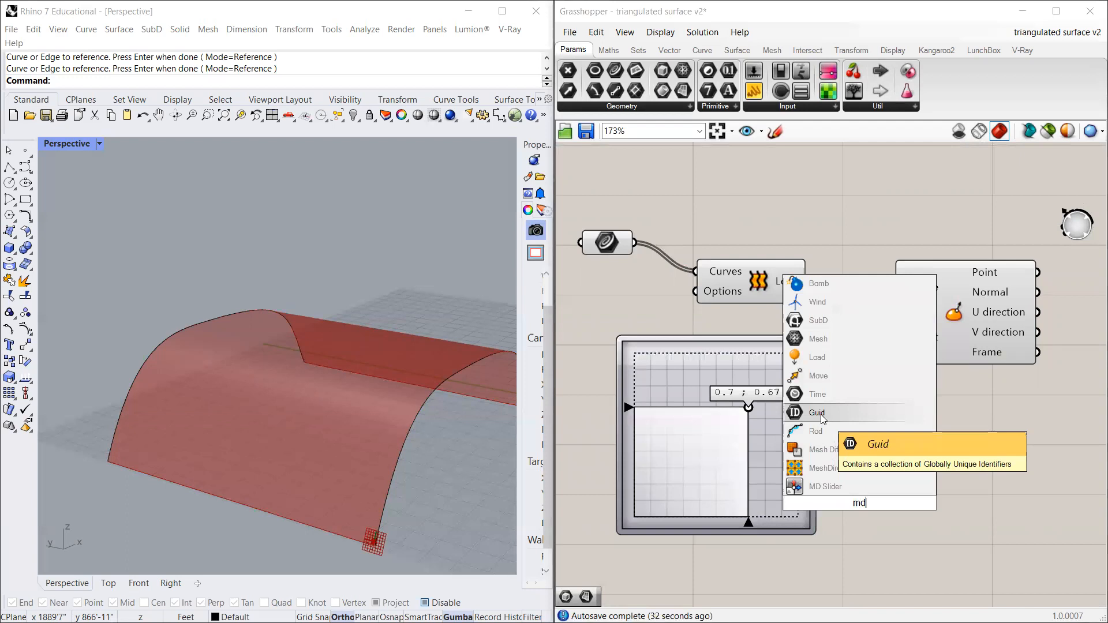
pyautogui.write('sli')
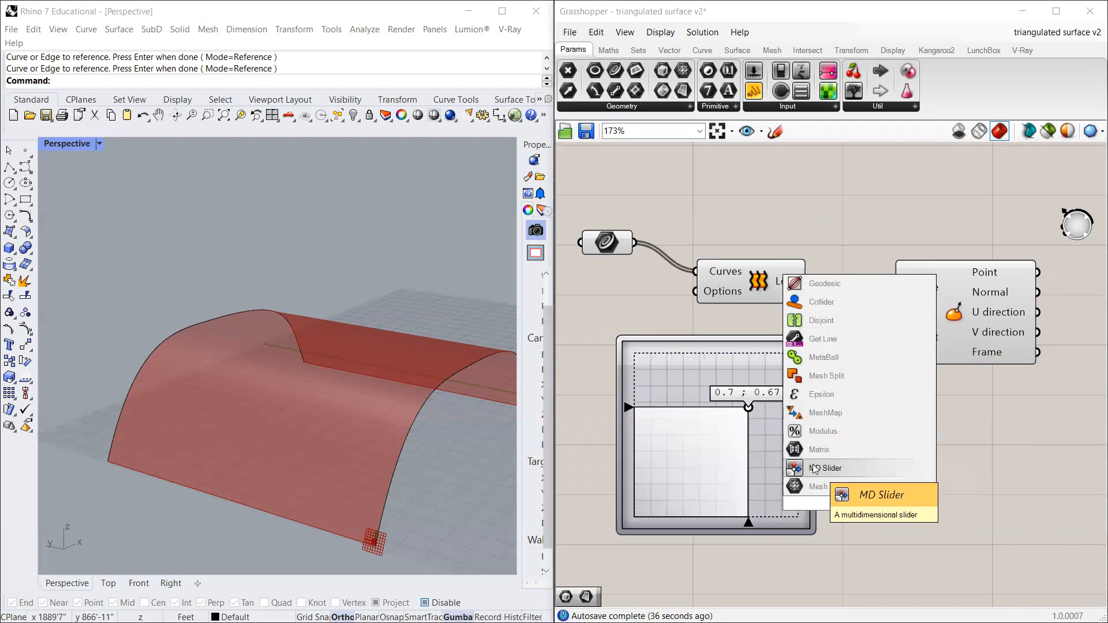
# Step: Shift the evaluated frame on the arch with the MD Slider through several positions, ending at 0.64 ; 0.74
pyautogui.moveTo(752, 410); pyautogui.dragTo(716, 430)
pyautogui.moveTo(347, 368); pyautogui.dragTo(374, 447, button='right')
pyautogui.moveTo(716, 430); pyautogui.dragTo(654, 447)
pyautogui.moveTo(778, 464); pyautogui.dragTo(739, 397)
# Step: Inspect the MD Slider's X and Y domains in its properties, and check the evaluated frame's location on the arch
pyautogui.doubleClick(673, 370)
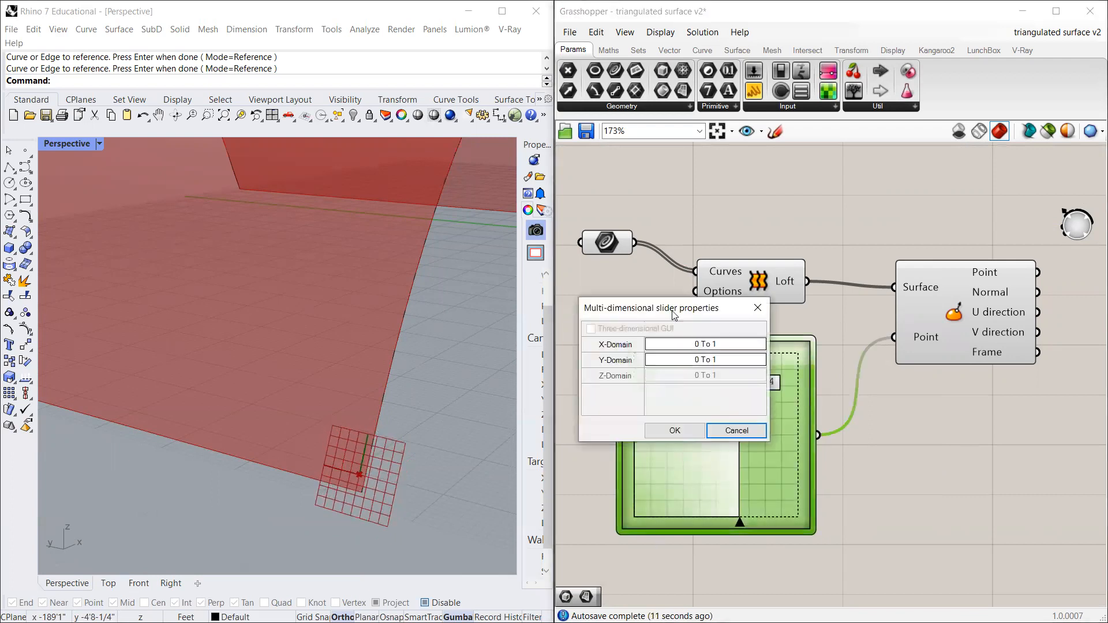
pyautogui.click(731, 257)
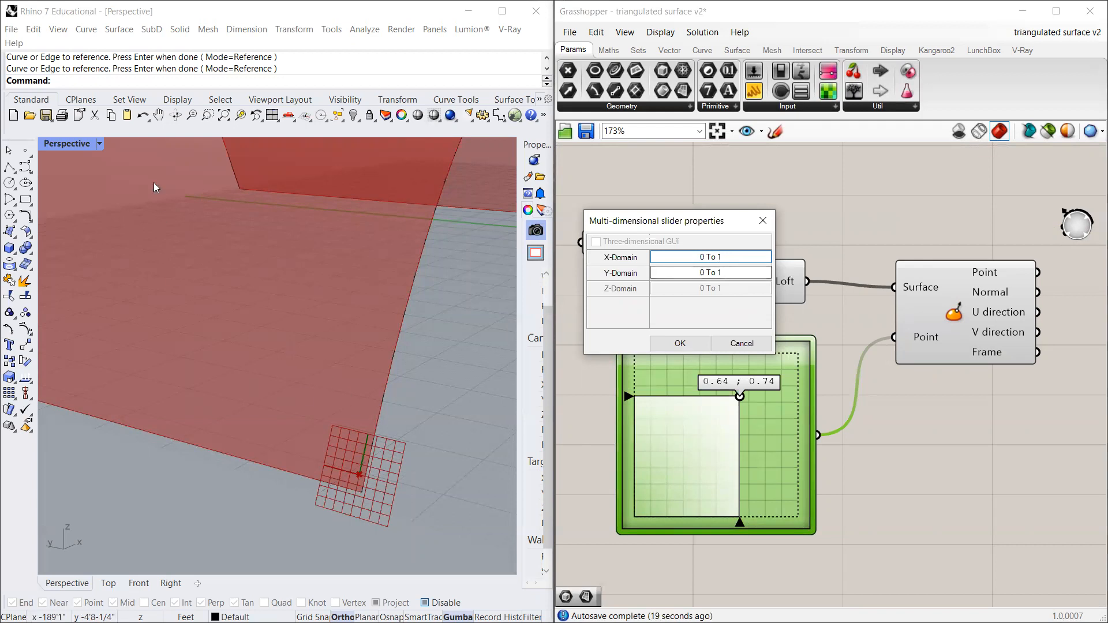
pyautogui.click(744, 345)
pyautogui.scroll(-2, 842, 412)
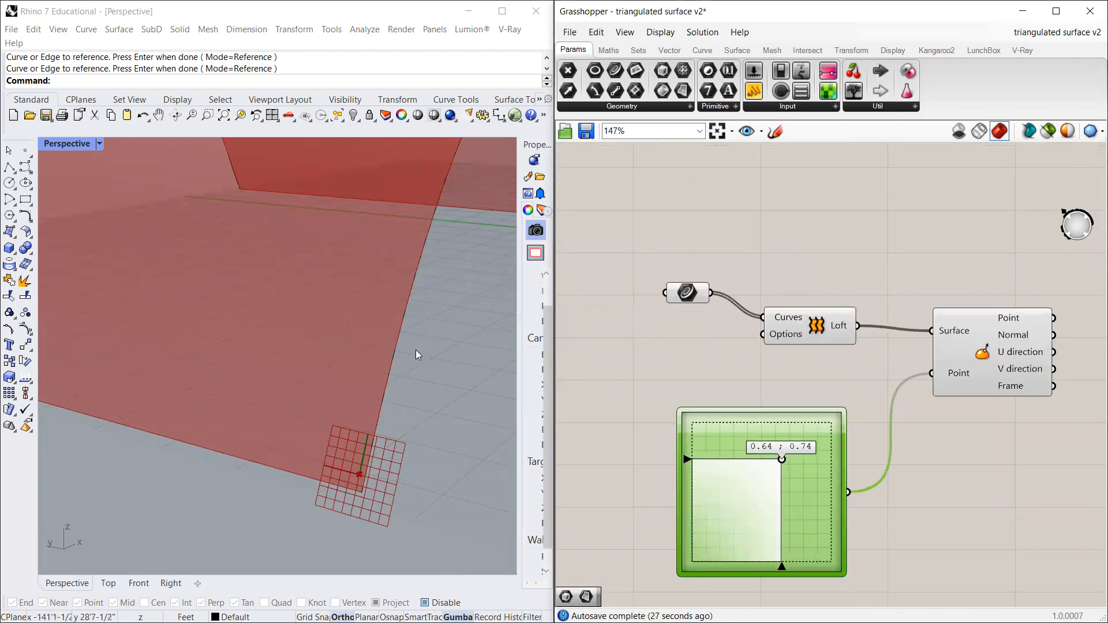
pyautogui.scroll(-5, 404, 364)
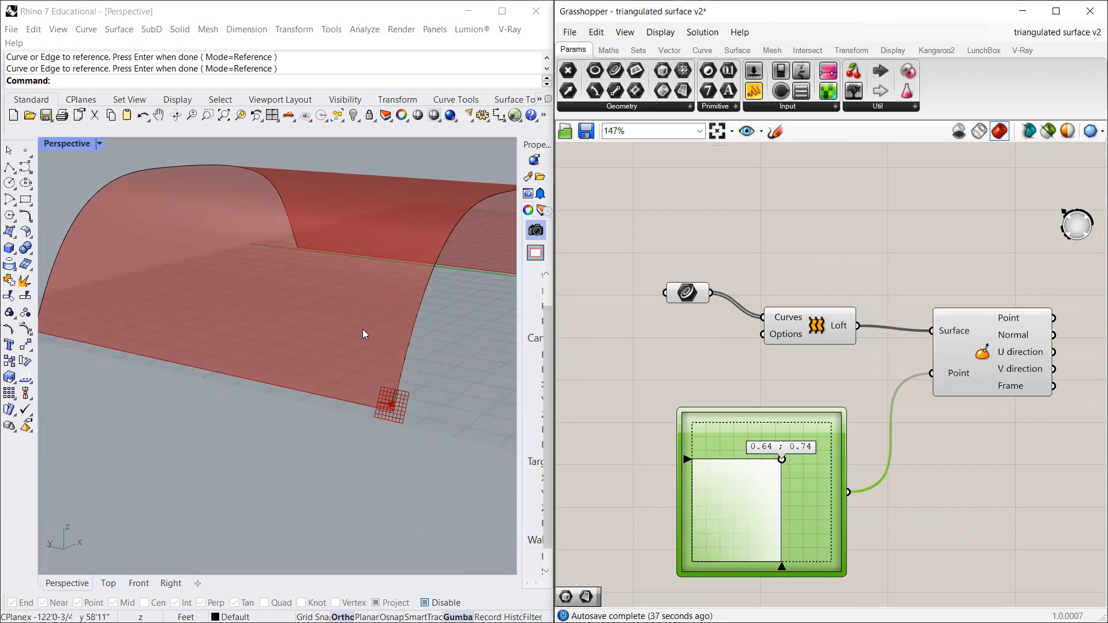
# Step: Reparameterize the Loft component's Curves input
pyautogui.click(759, 381)
pyautogui.rightClick(781, 319)
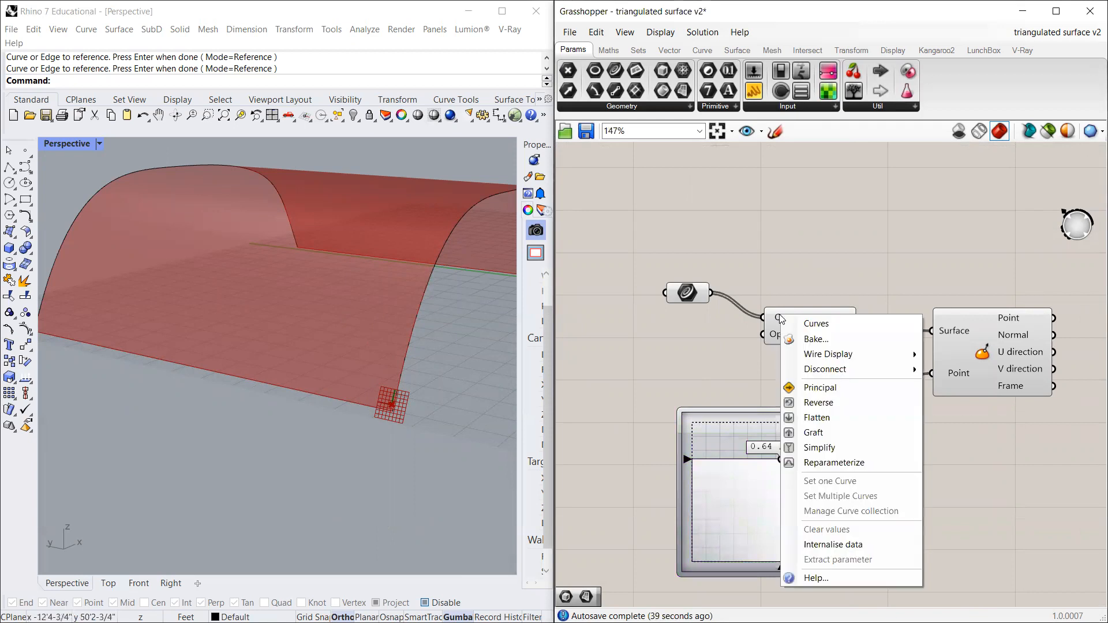
pyautogui.click(835, 461)
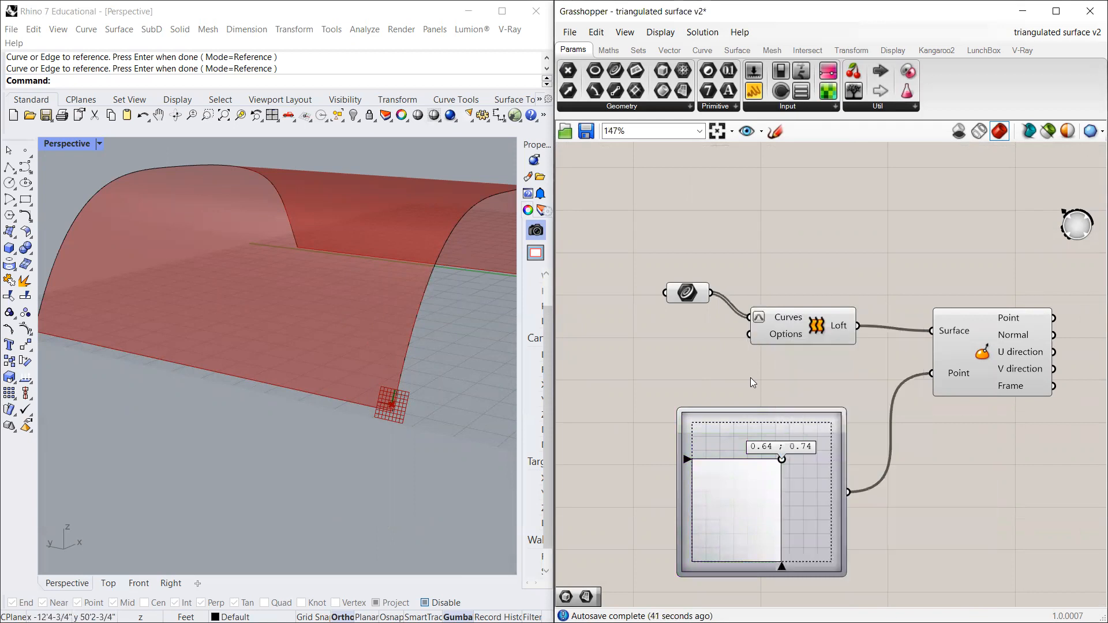
# Step: Remove the reparameterization from the Loft component's Curves input and reparameterize Evaluate Surface's Surface input instead
pyautogui.moveTo(871, 373); pyautogui.dragTo(824, 370, button='right')
pyautogui.click(789, 479)
pyautogui.click(903, 336)
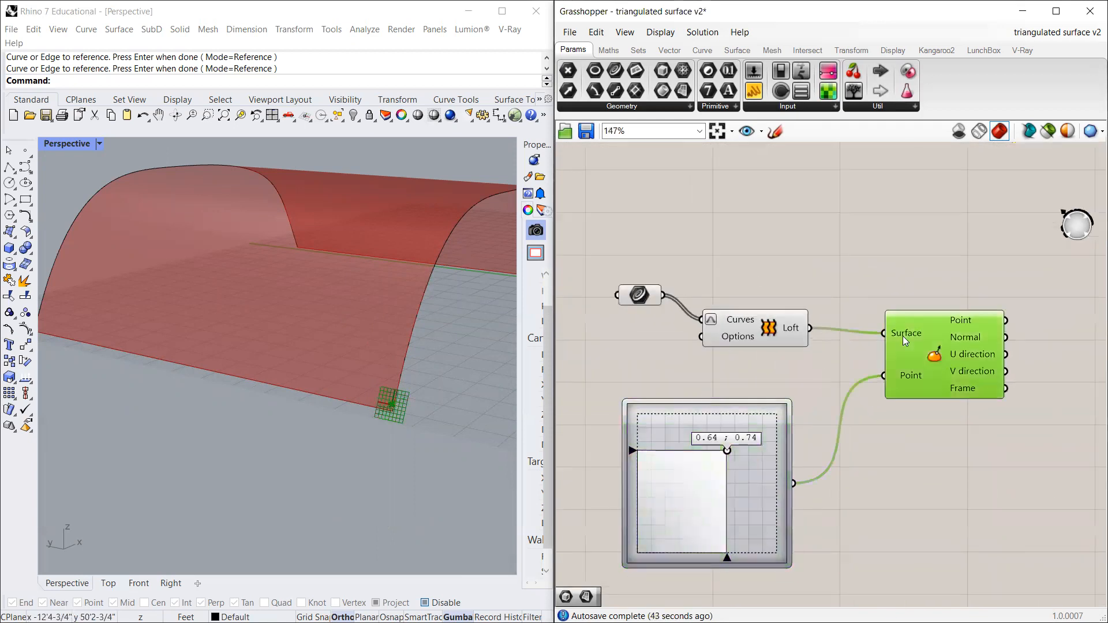
pyautogui.rightClick(903, 336)
pyautogui.click(709, 327)
pyautogui.rightClick(709, 326)
pyautogui.click(750, 466)
pyautogui.rightClick(909, 337)
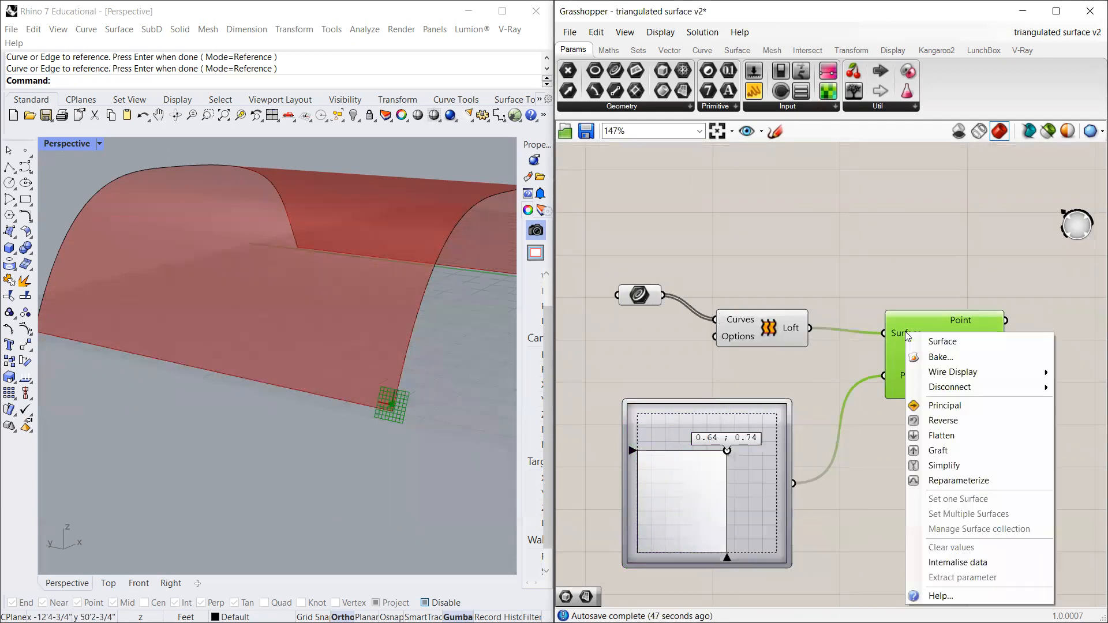
pyautogui.click(948, 482)
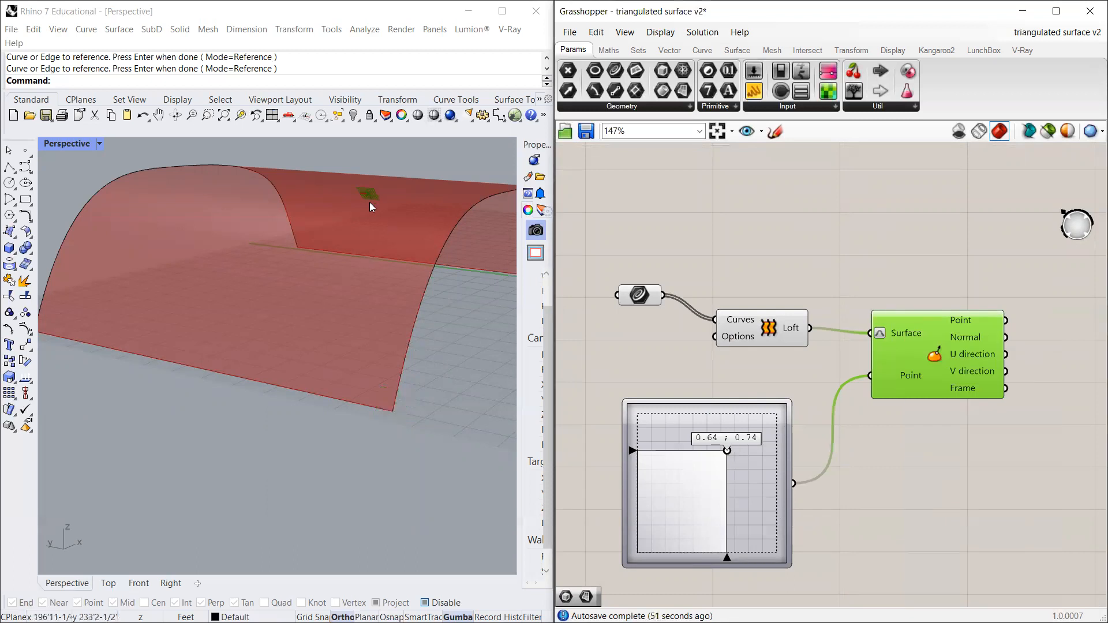
# Step: Turn off the Surface input's reparameterization, shift the MD Slider to 0.62 ; 0.69 to test it, and reparameterize the input again
pyautogui.rightClick(880, 336)
pyautogui.click(946, 484)
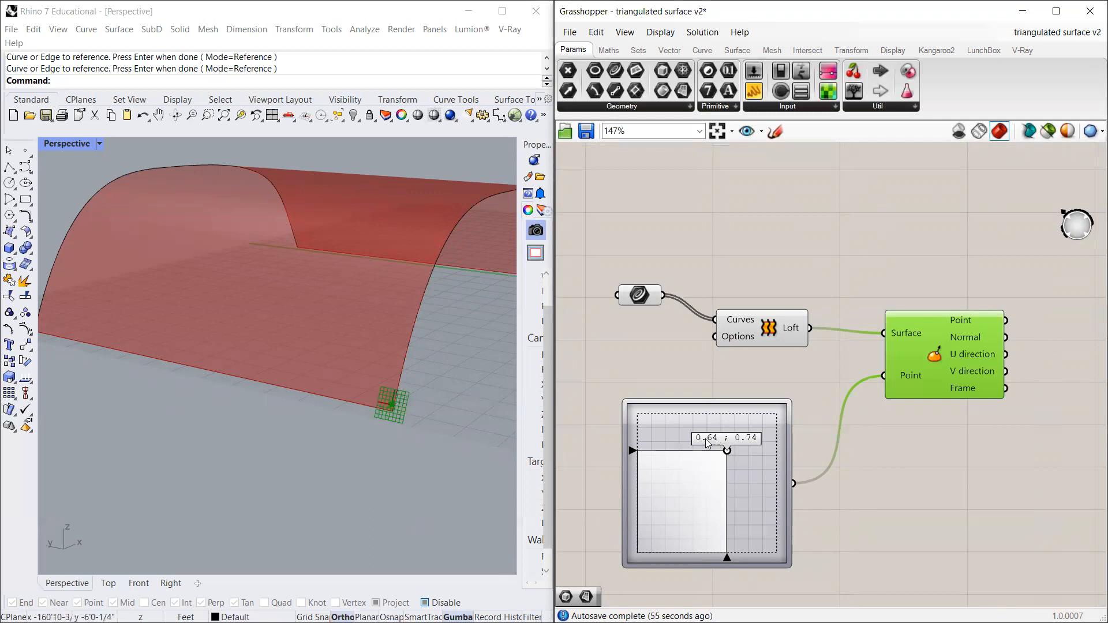
pyautogui.moveTo(728, 452)
pyautogui.mouseDown()
pyautogui.moveTo(789, 409)
pyautogui.moveTo(734, 460)
pyautogui.moveTo(777, 395)
pyautogui.moveTo(715, 471)
pyautogui.moveTo(686, 462)
pyautogui.moveTo(723, 456)
pyautogui.mouseUp()
pyautogui.rightClick(901, 336)
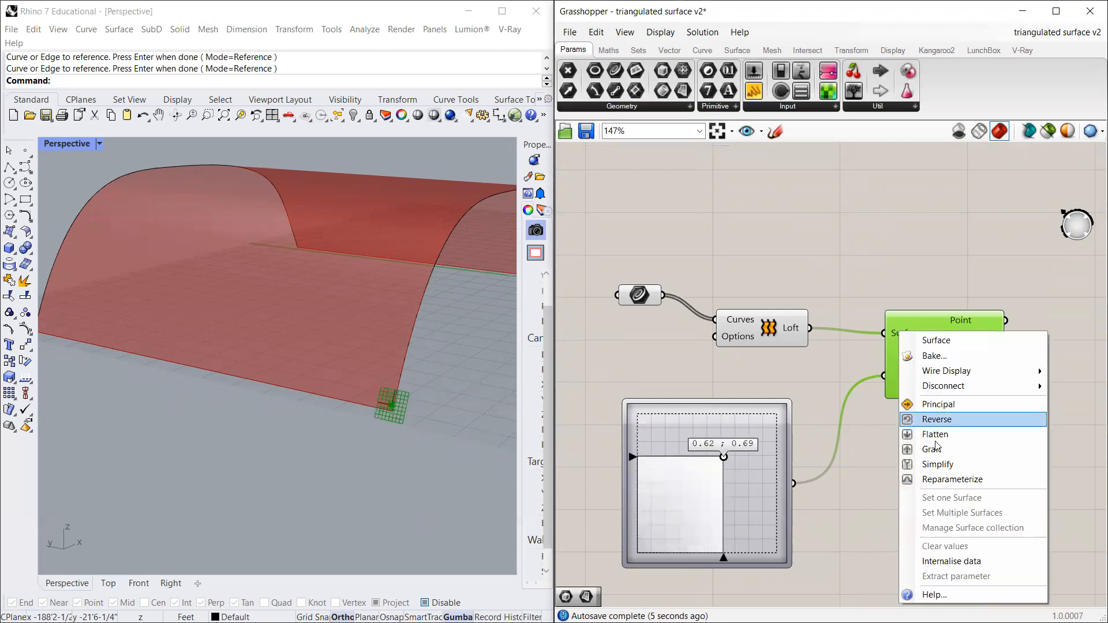
pyautogui.click(941, 478)
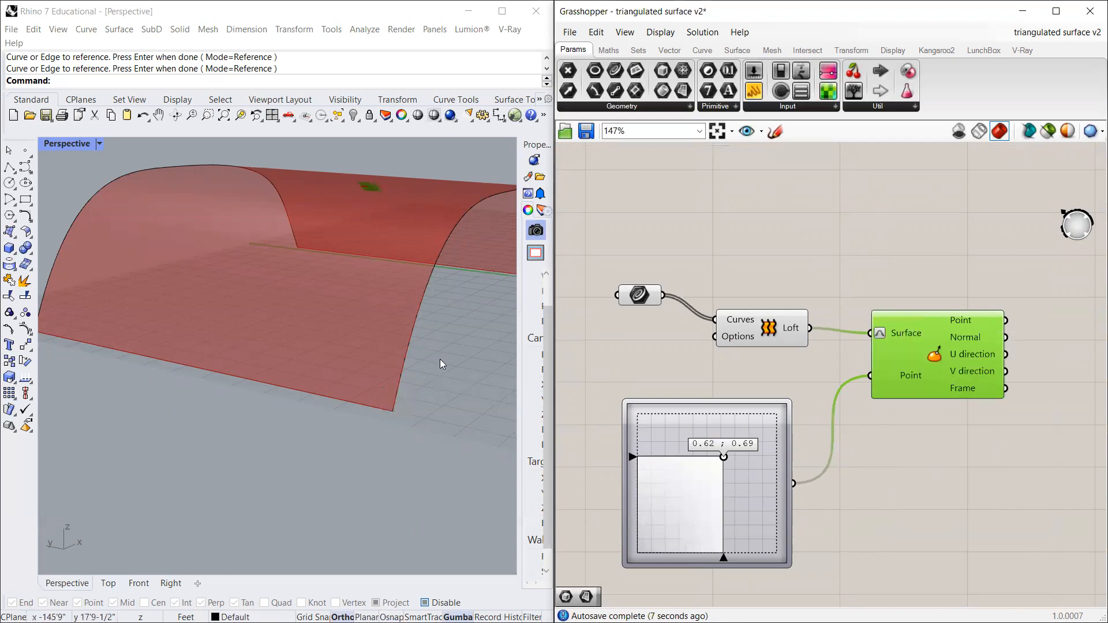
# Step: Shift the MD Slider to 1.0 ; 1.0 and check the evaluated frame at the corner of the arch
pyautogui.moveTo(723, 457); pyautogui.dragTo(789, 397)
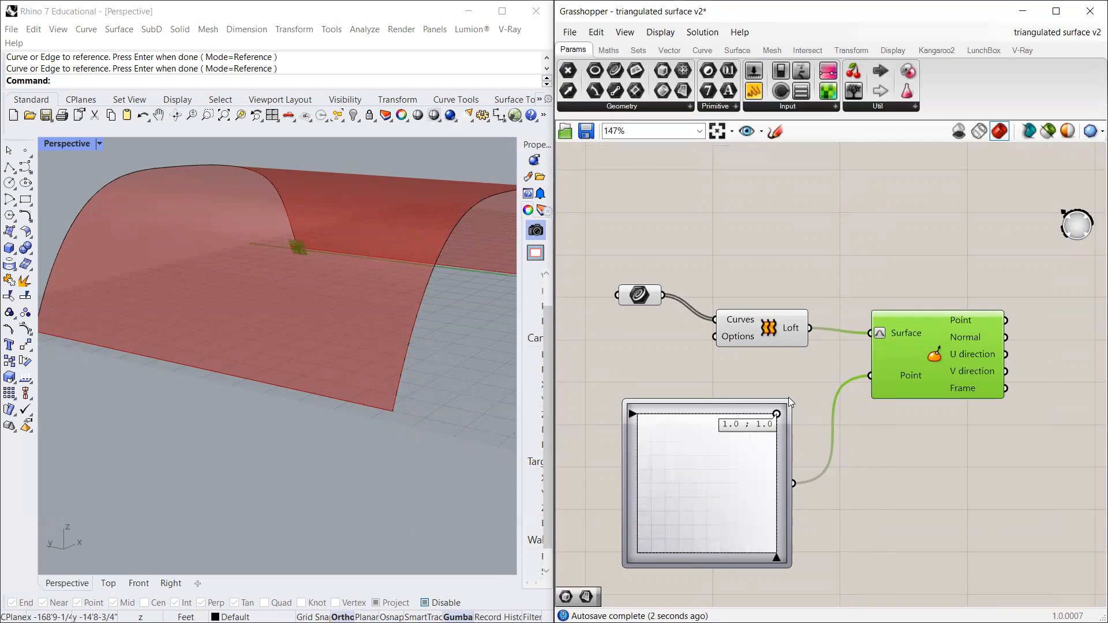
pyautogui.scroll(3, 295, 252)
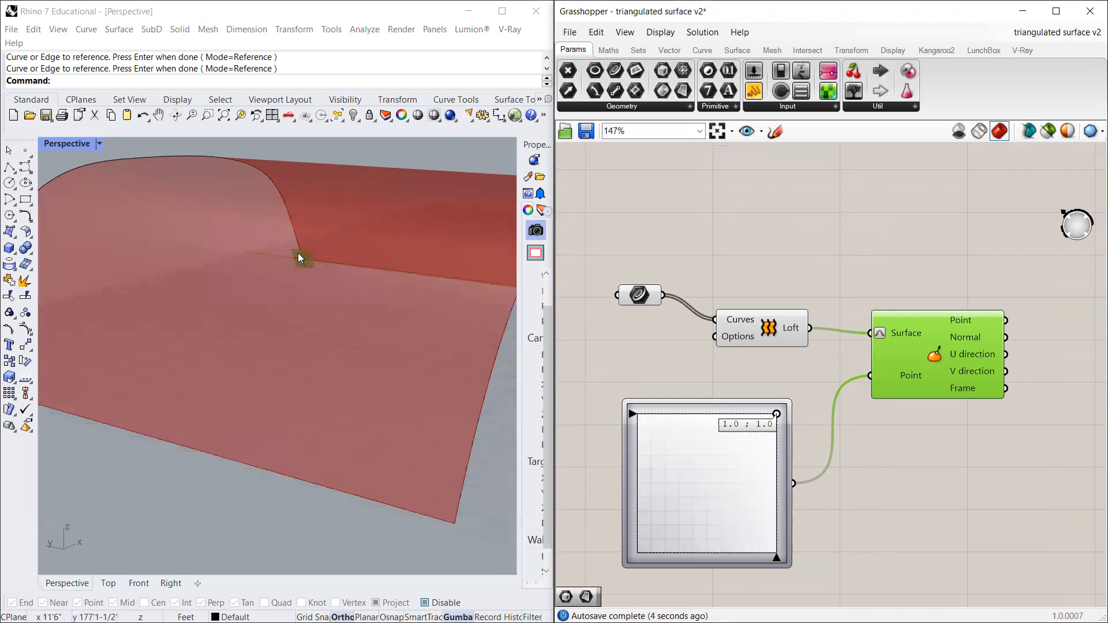
pyautogui.moveTo(776, 415)
pyautogui.mouseDown()
pyautogui.moveTo(627, 560)
pyautogui.moveTo(730, 559)
pyautogui.moveTo(703, 440)
pyautogui.moveTo(741, 500)
pyautogui.moveTo(717, 535)
pyautogui.moveTo(708, 480)
pyautogui.moveTo(789, 409)
pyautogui.mouseUp()
pyautogui.scroll(-5, 278, 414)
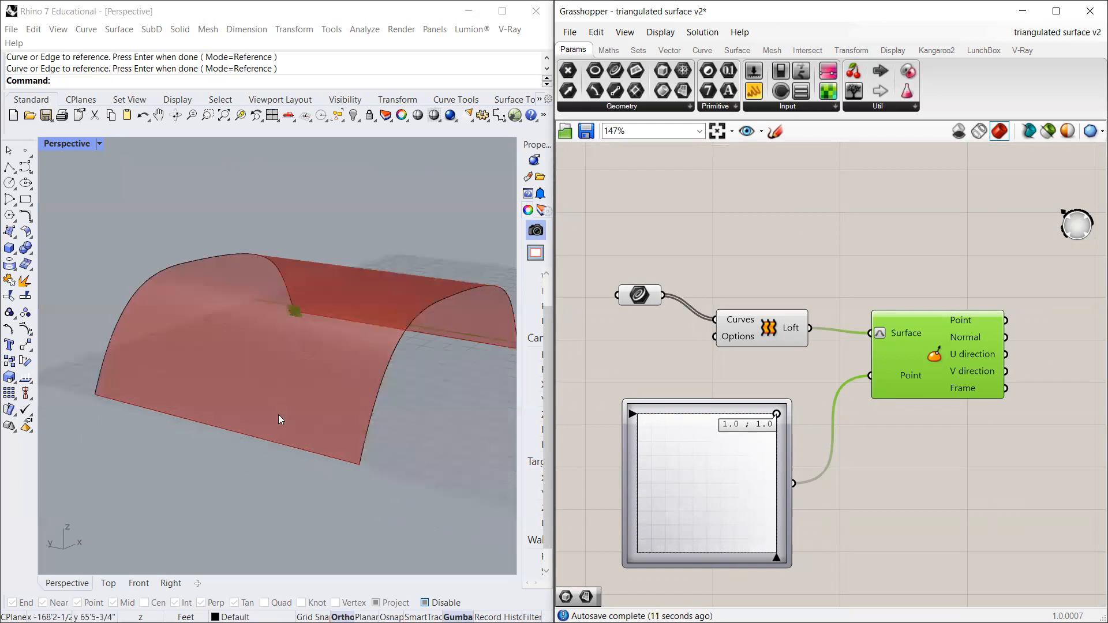
pyautogui.scroll(2, 271, 412)
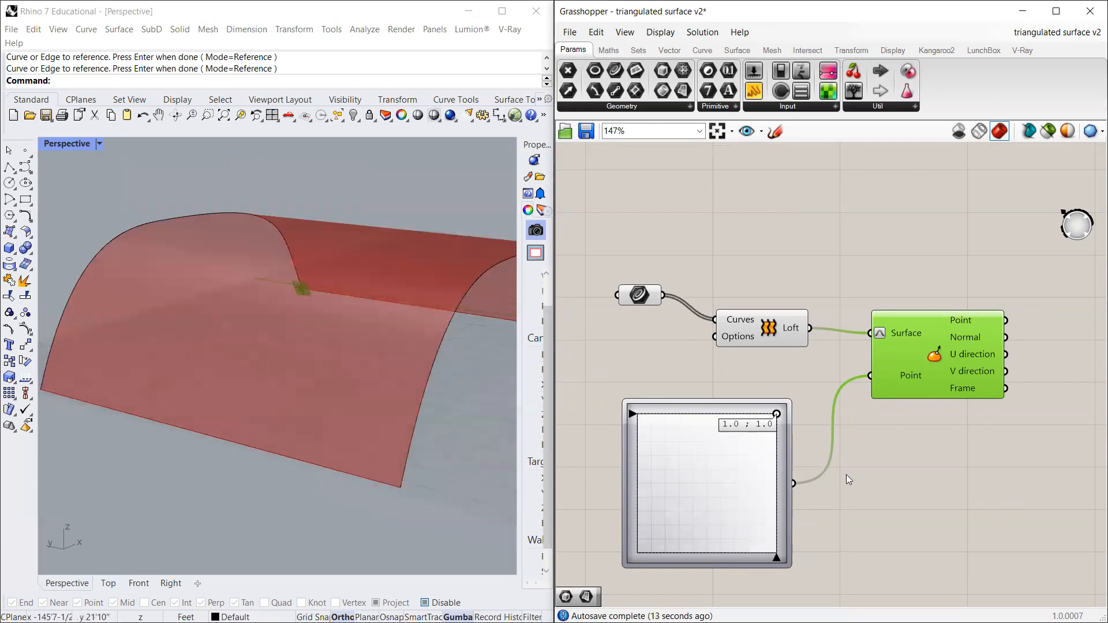
# Step: Move the MD Slider's point to 0.61 ; 0.08 and inspect the frame's orientation on the arch's side
pyautogui.moveTo(777, 414); pyautogui.dragTo(723, 542)
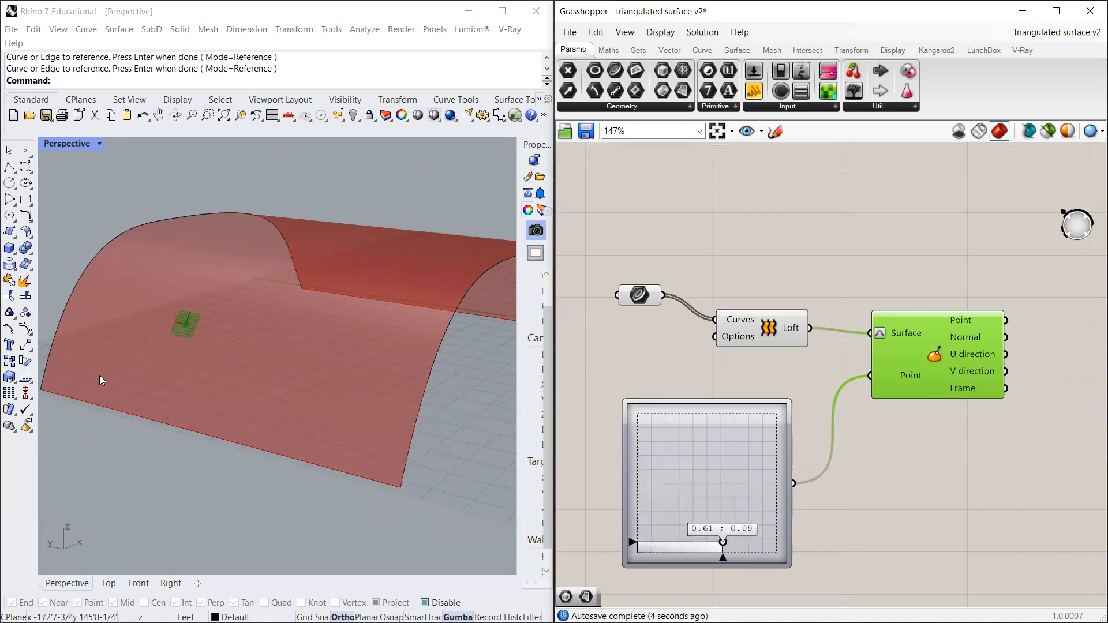
pyautogui.scroll(5, 155, 350)
pyautogui.moveTo(215, 358); pyautogui.dragTo(220, 359, button='right')
pyautogui.moveTo(293, 328)
pyautogui.mouseDown(button='right')
pyautogui.moveTo(267, 317)
pyautogui.moveTo(282, 324)
pyautogui.mouseUp(button='right')
pyautogui.scroll(-8, 276, 327)
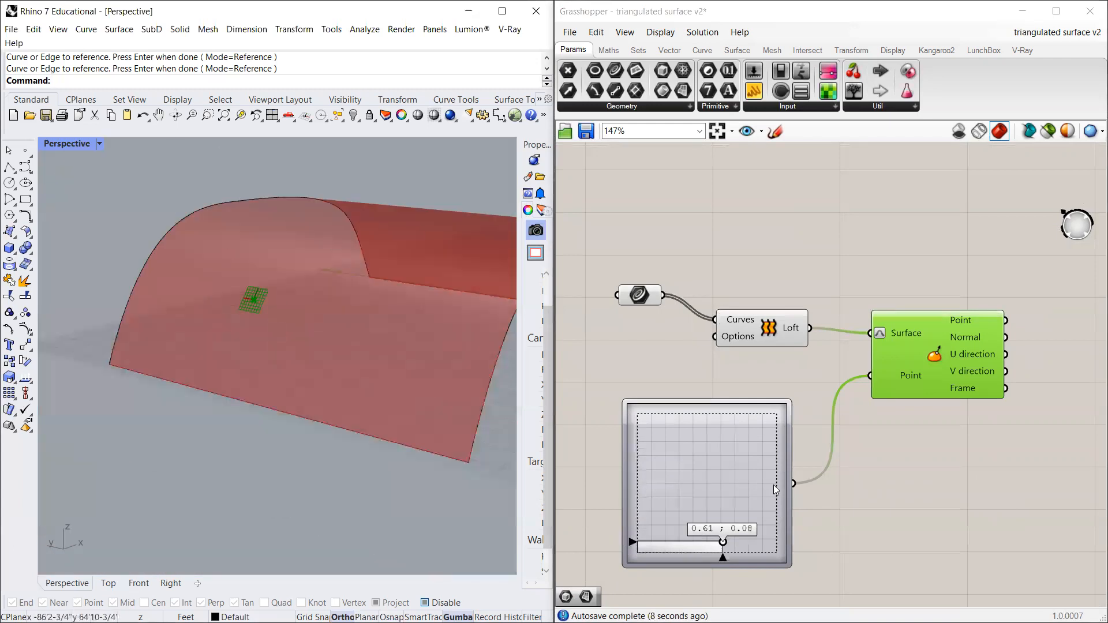
# Step: Move the Evaluate Surface component slightly lower, between the Loft component and the MD Slider
pyautogui.moveTo(962, 351); pyautogui.dragTo(963, 379)
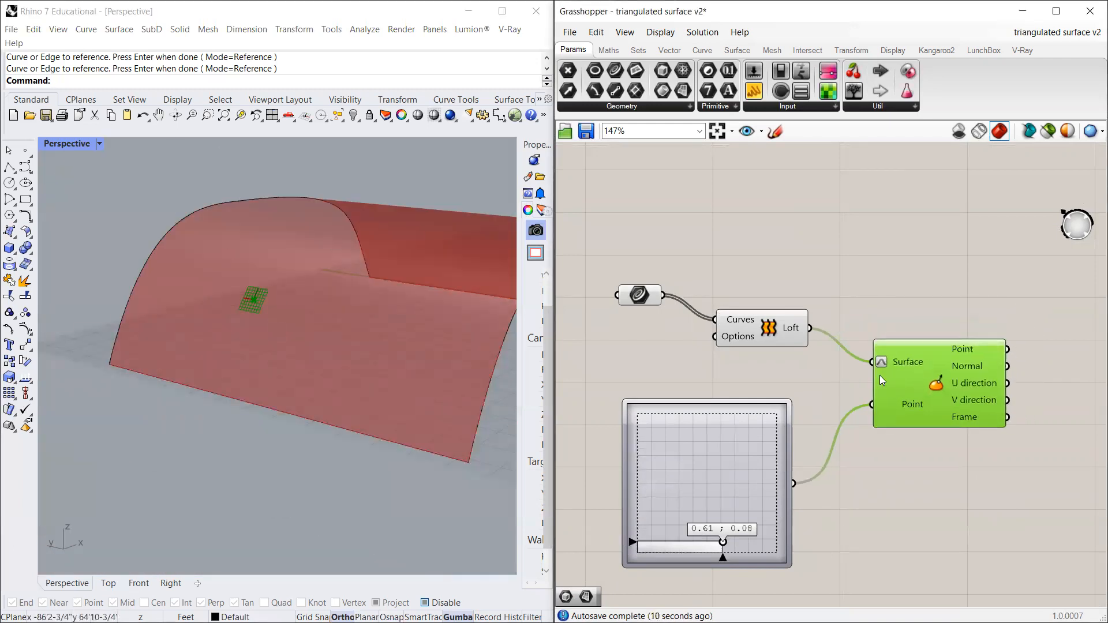
pyautogui.moveTo(880, 376); pyautogui.dragTo(838, 376, button='right')
pyautogui.scroll(2, 940, 366)
pyautogui.scroll(-2, 806, 263)
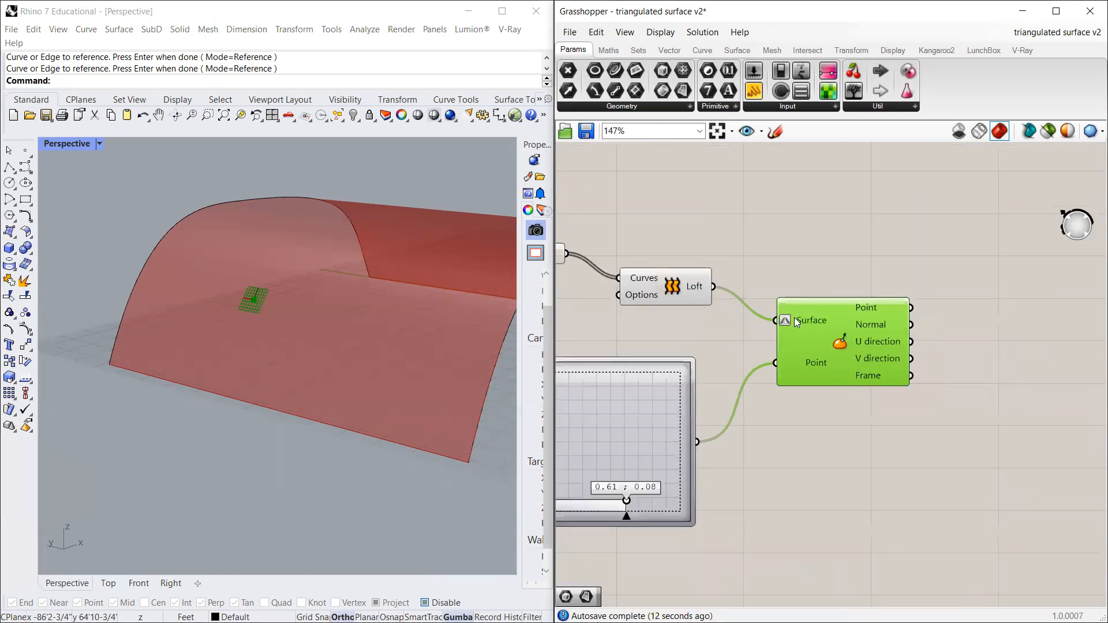
pyautogui.scroll(2, 1008, 358)
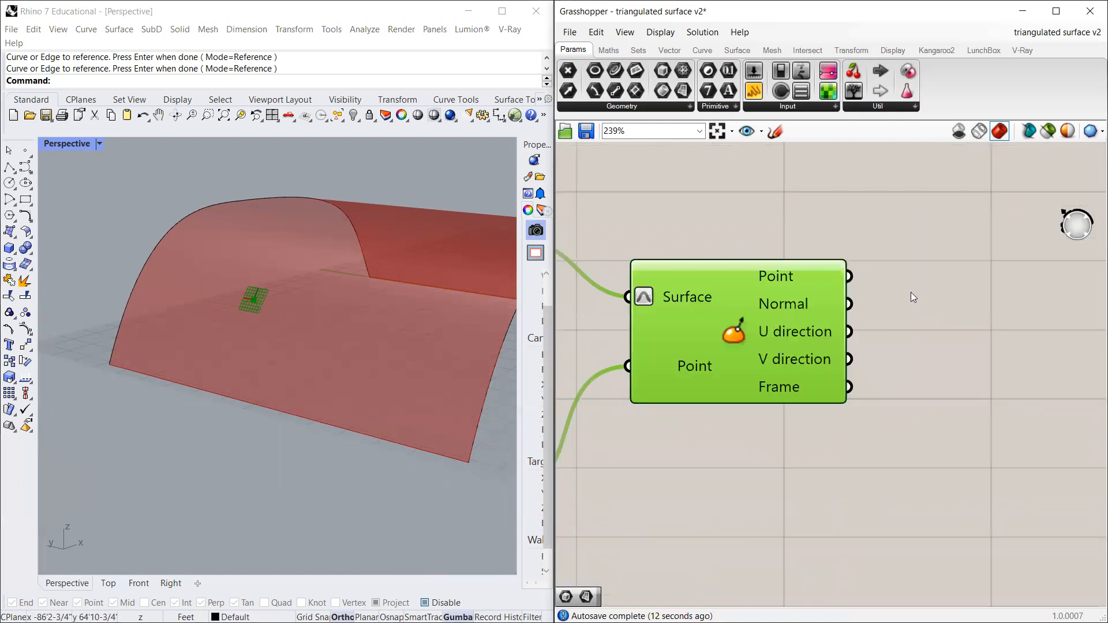
pyautogui.doubleClick(803, 200)
pyautogui.write('line')
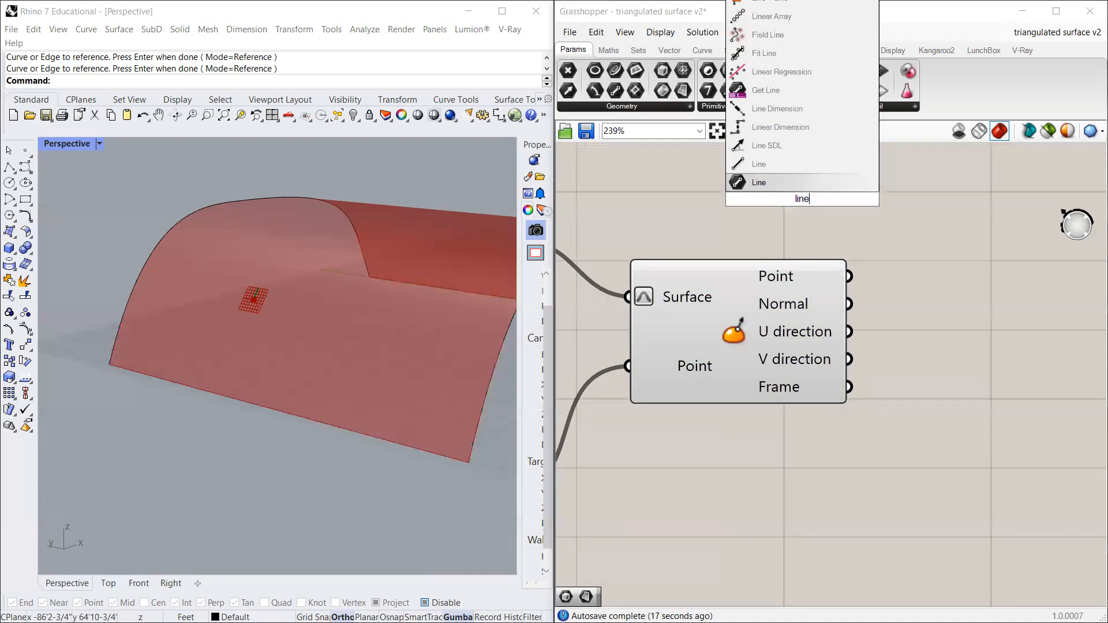
pyautogui.press('Escape')
# Step: Add a Line SDL component with Evaluate Surface's Point output as its Start and the Normal output as its Direction
pyautogui.moveTo(809, 306)
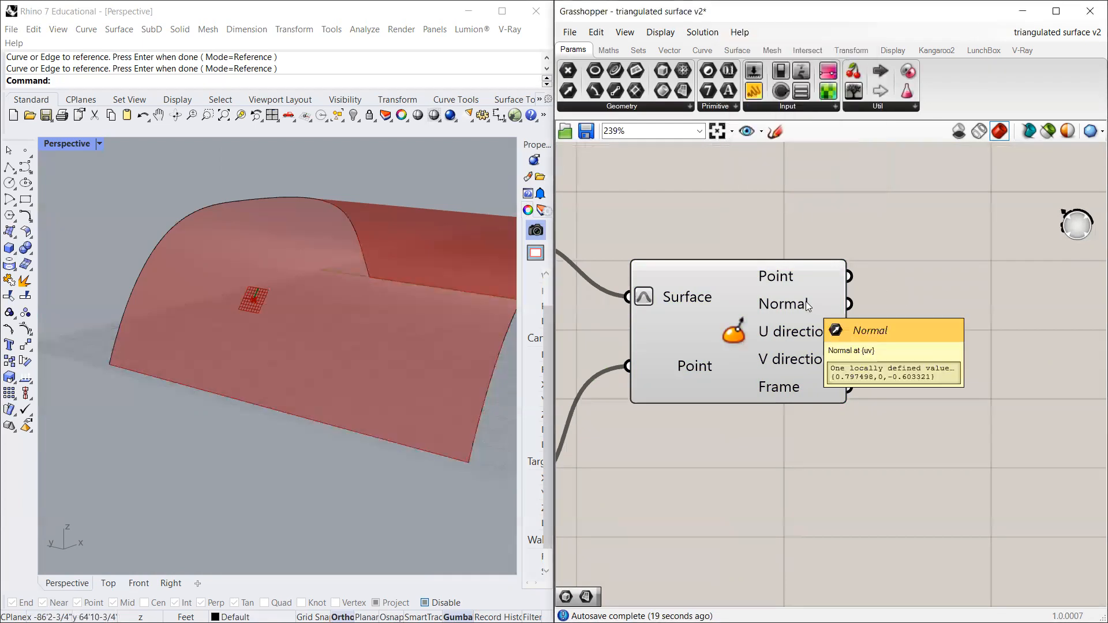
pyautogui.doubleClick(783, 226)
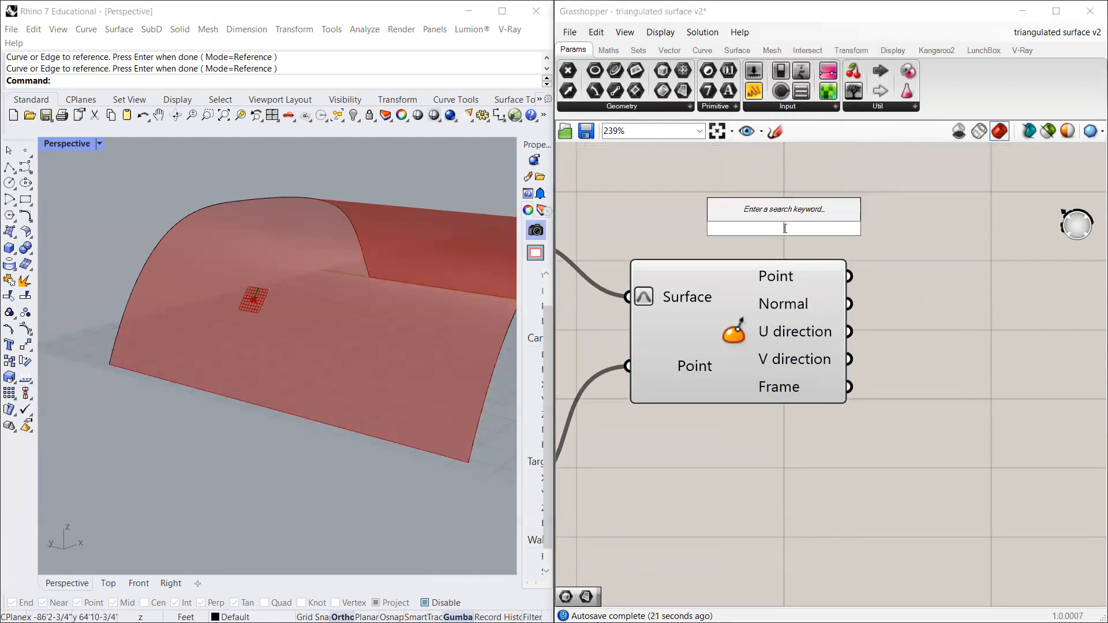
pyautogui.write('line')
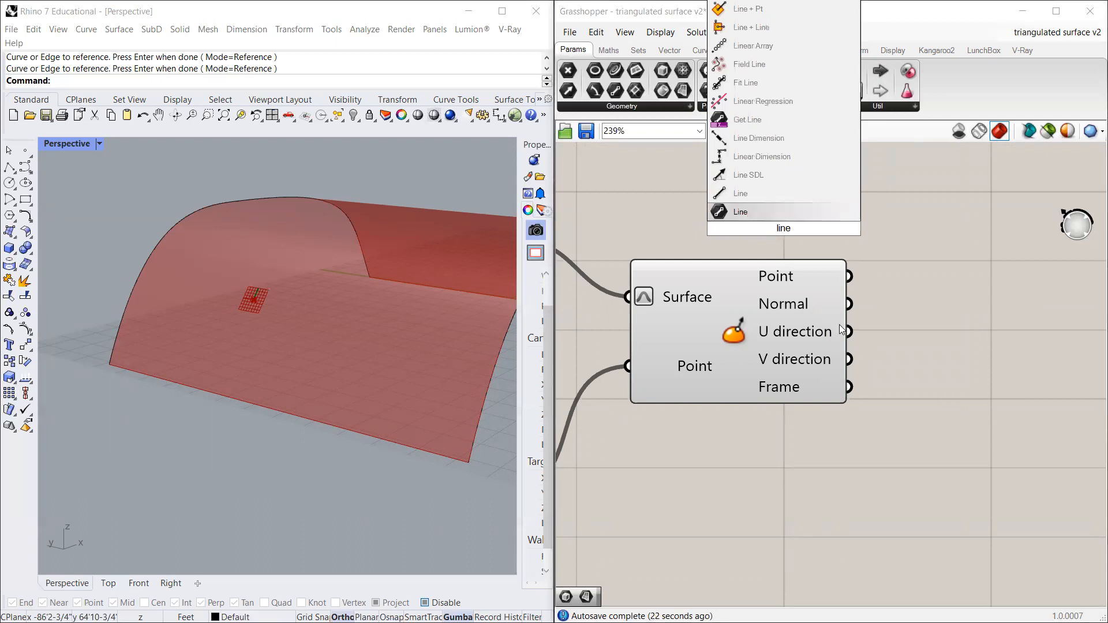
pyautogui.click(749, 176)
pyautogui.moveTo(849, 278); pyautogui.dragTo(941, 336)
pyautogui.moveTo(998, 364)
pyautogui.mouseDown()
pyautogui.moveTo(999, 404)
pyautogui.moveTo(992, 373)
pyautogui.mouseUp()
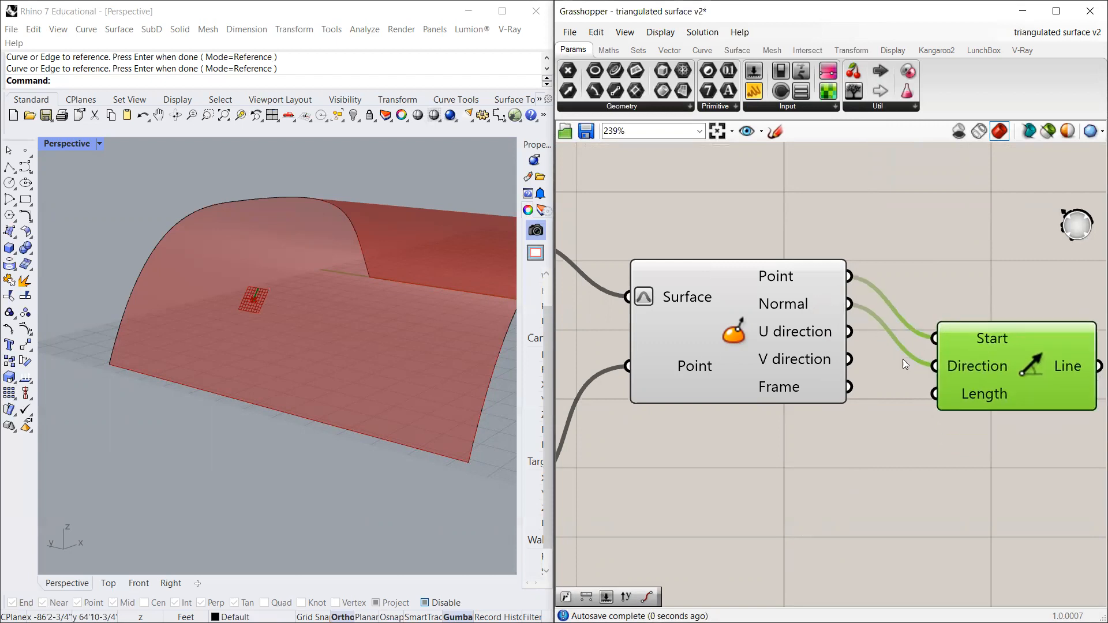
# Step: Add a Number Slider of 5, connect it to the Line SDL's Length, and inspect the resulting normal line on the arch
pyautogui.doubleClick(809, 473)
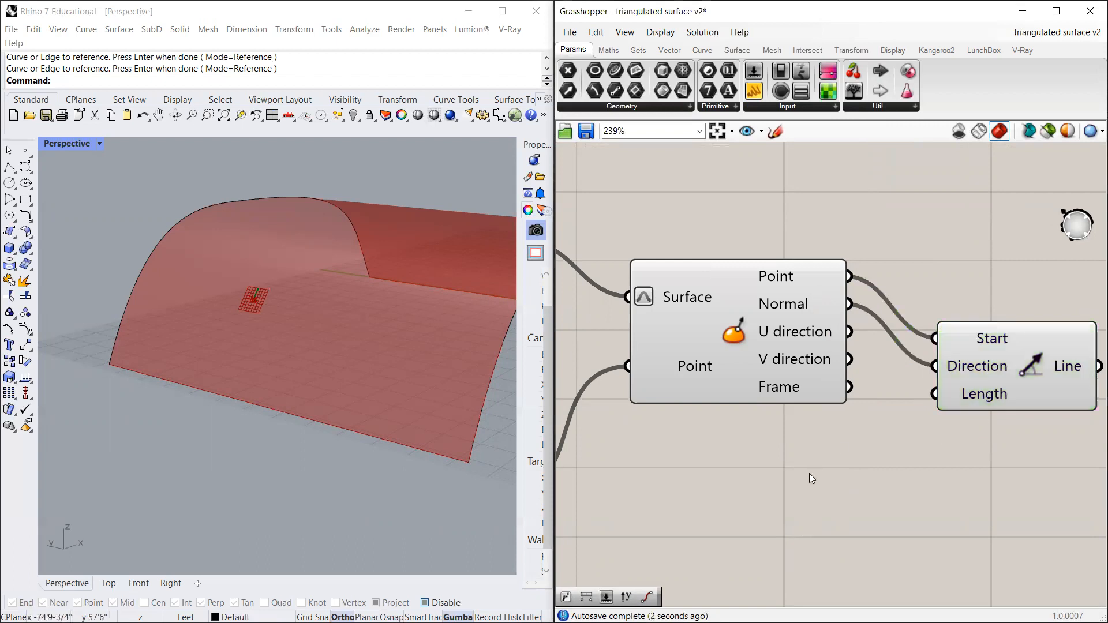
pyautogui.write('5')
pyautogui.press('Return')
pyautogui.moveTo(951, 469); pyautogui.dragTo(934, 395)
pyautogui.moveTo(807, 461); pyautogui.dragTo(738, 474)
pyautogui.scroll(5, 346, 355)
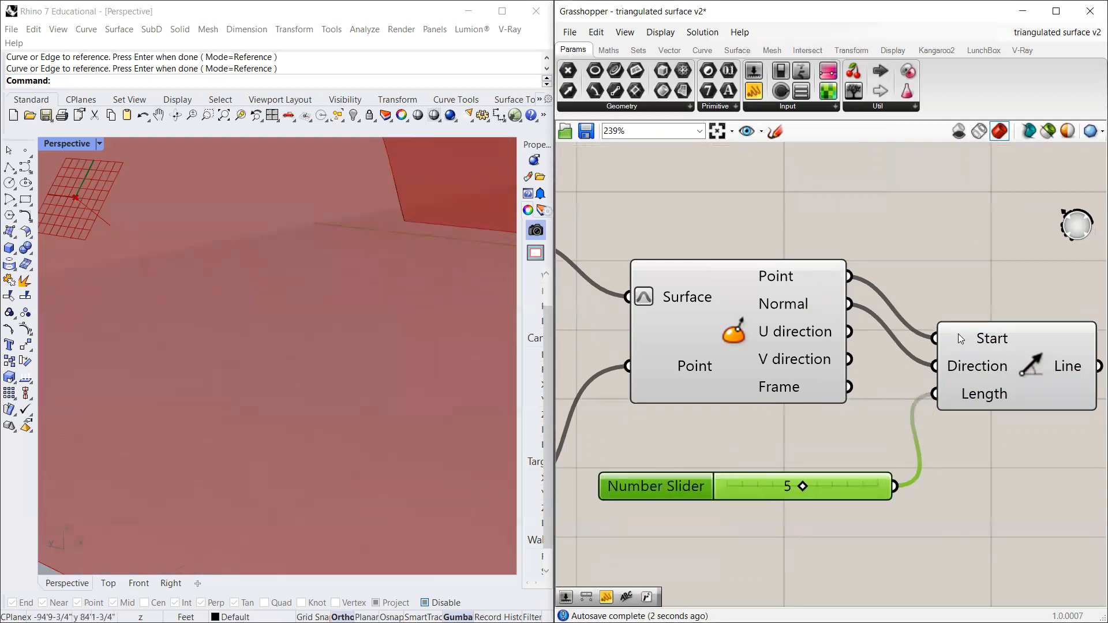
pyautogui.click(986, 378)
pyautogui.scroll(-5, 203, 250)
pyautogui.scroll(6, 132, 223)
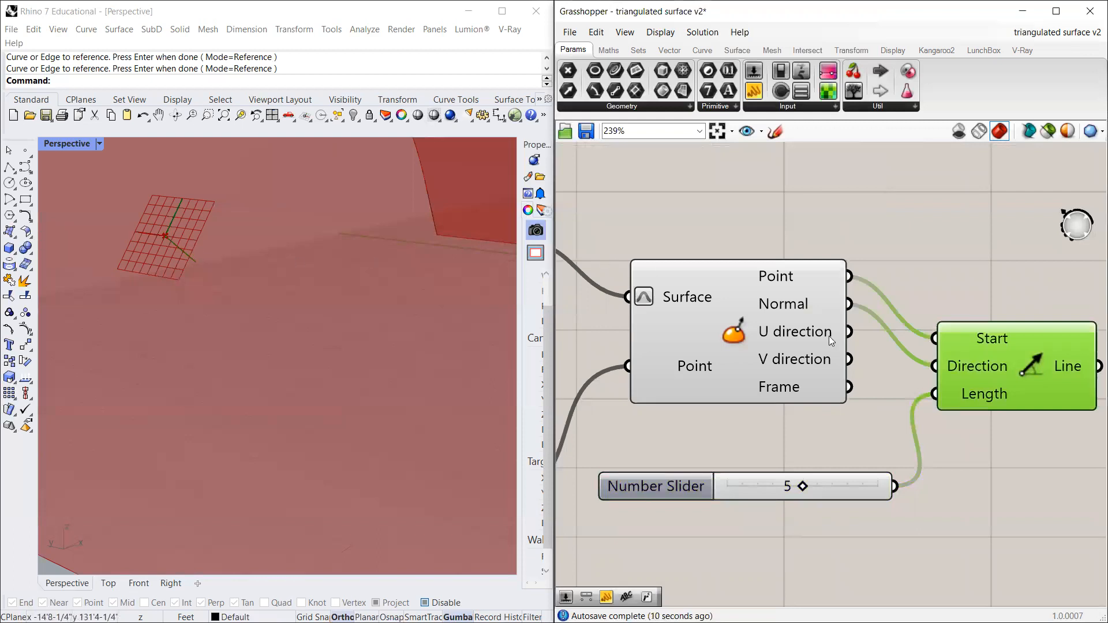
# Step: Try the Reverse option on the Line SDL's Direction input and turn it off again
pyautogui.rightClick(961, 369)
pyautogui.click(991, 430)
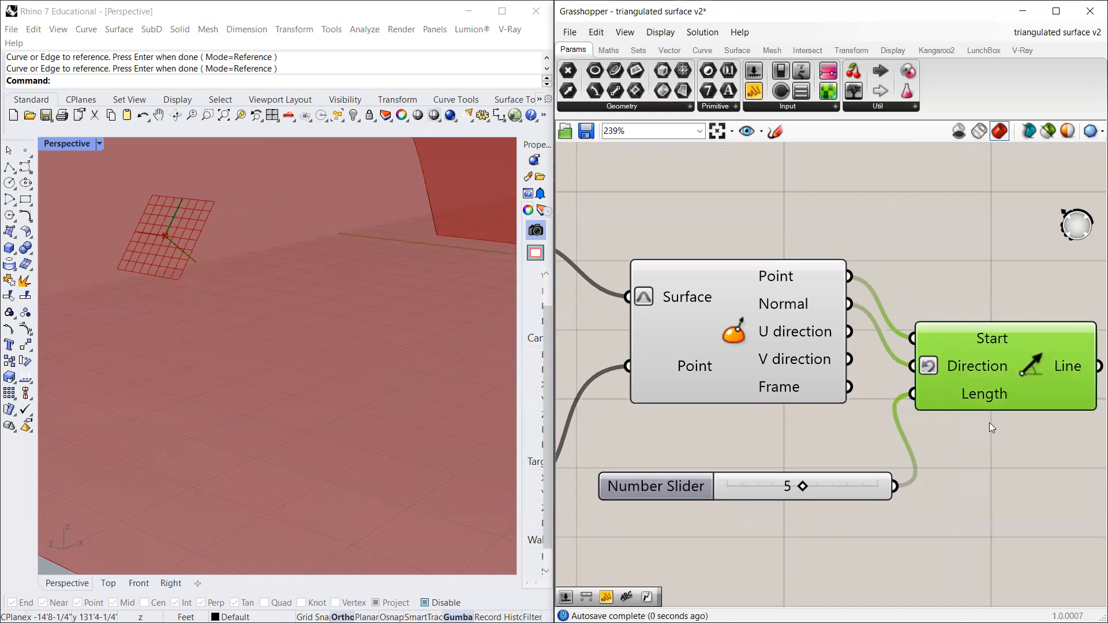
pyautogui.rightClick(931, 367)
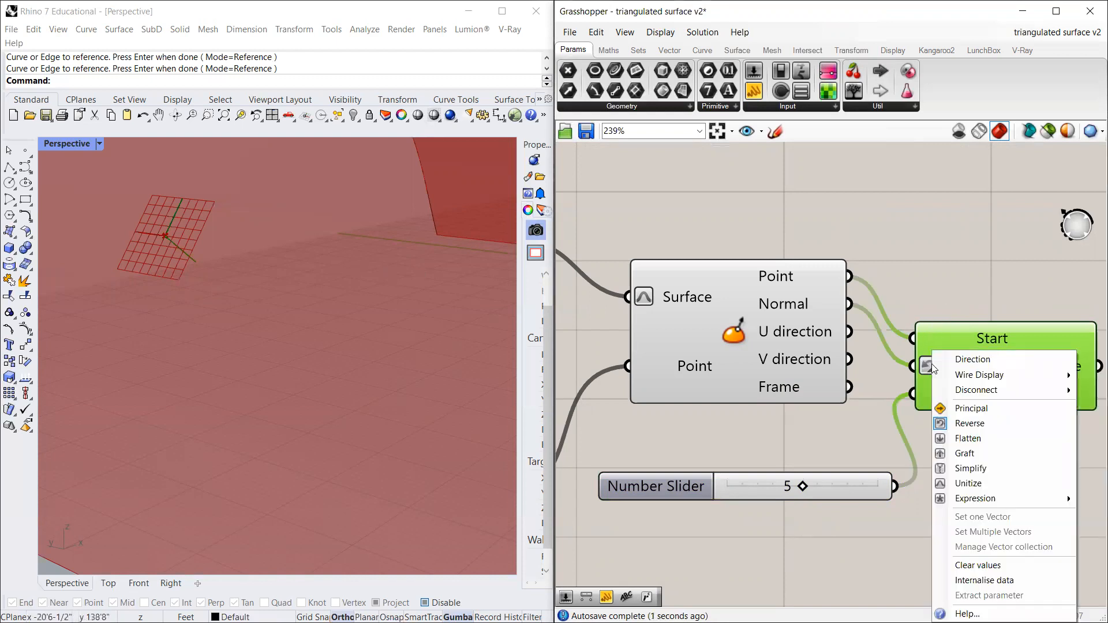
pyautogui.click(967, 425)
pyautogui.click(940, 271)
# Step: Flip the Line SDL's Direction input with the expression -x
pyautogui.scroll(-2, 975, 383)
pyautogui.rightClick(964, 372)
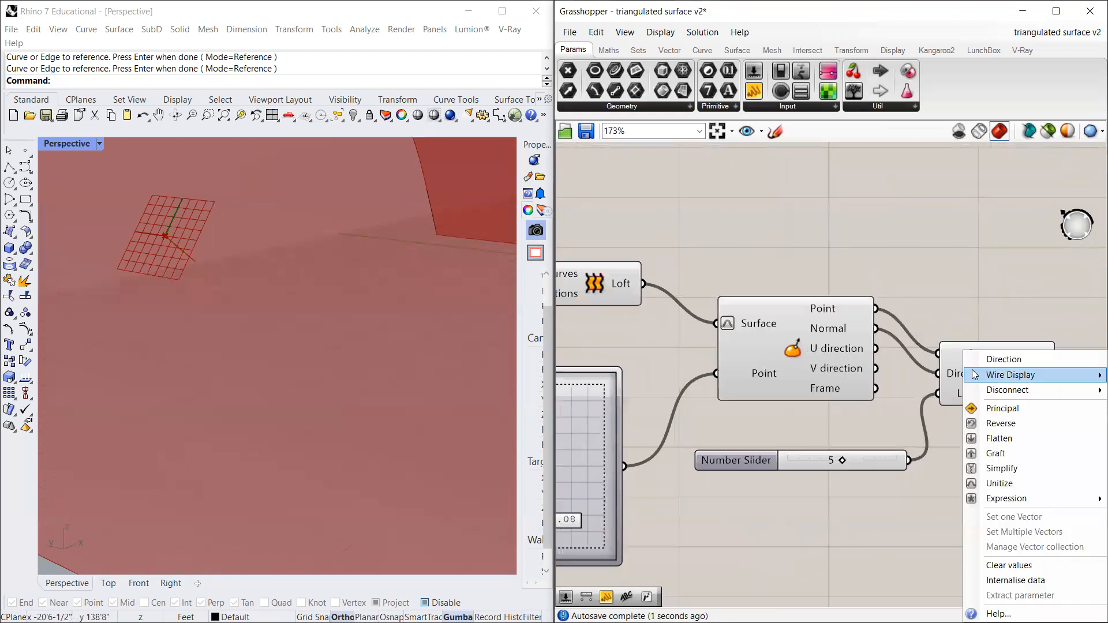
pyautogui.moveTo(1007, 498)
pyautogui.write('-')
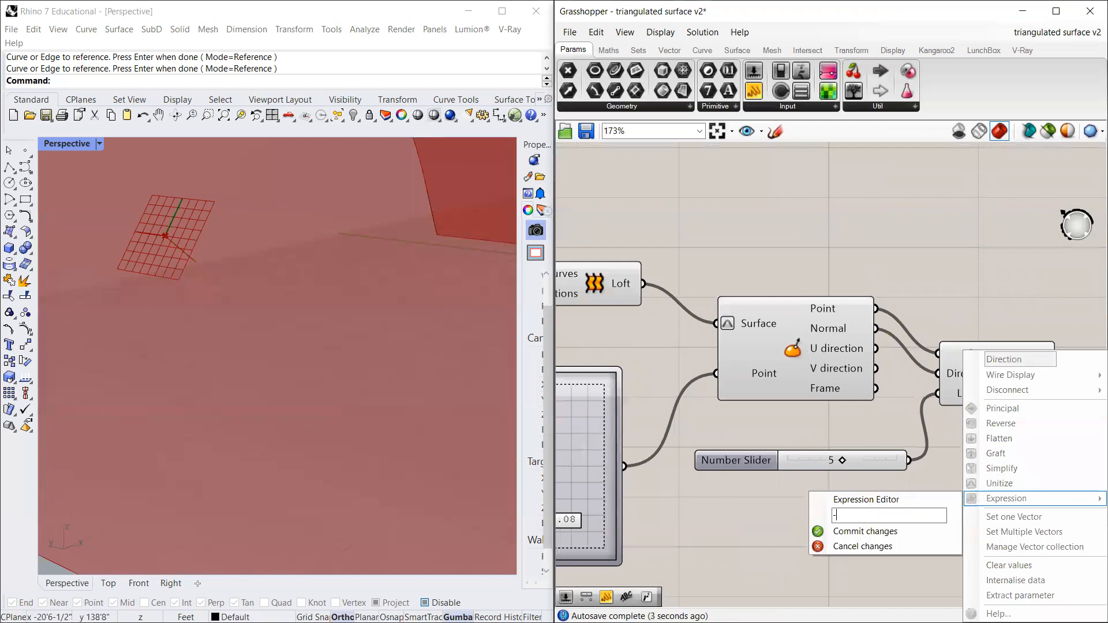
pyautogui.write('x')
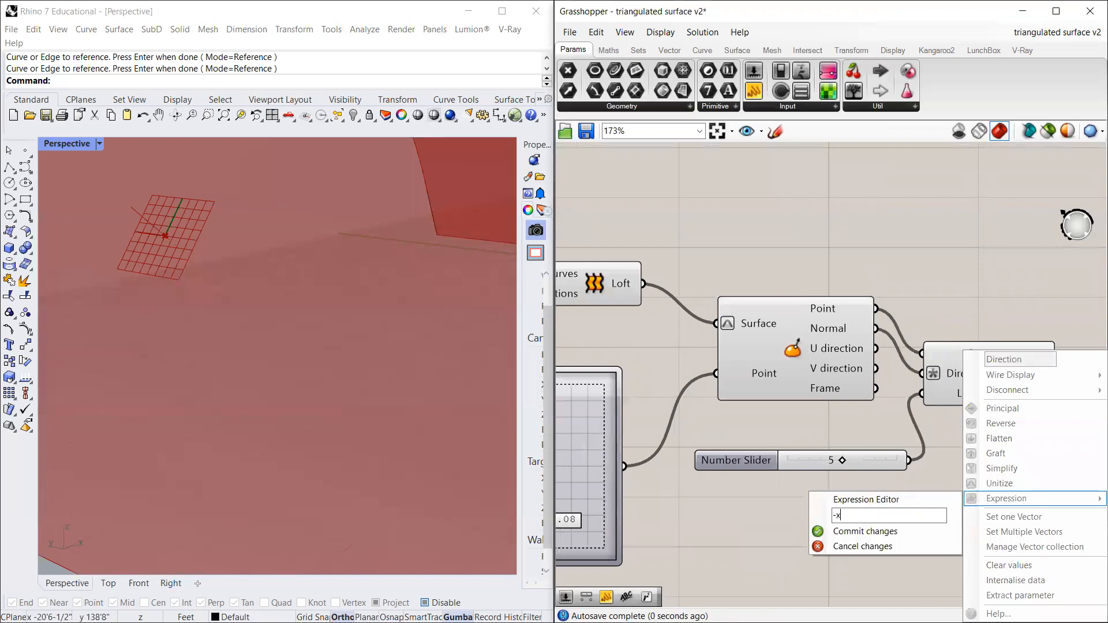
pyautogui.click(851, 537)
pyautogui.scroll(-6, 300, 266)
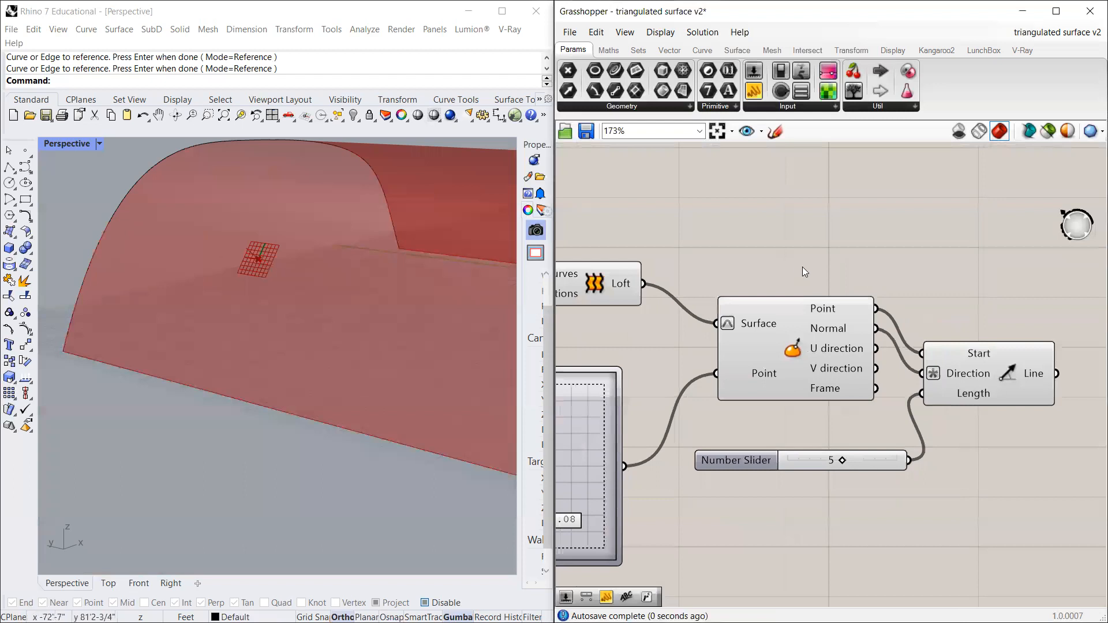
# Step: Inspect the flipped normal line on the arch and shift the evaluated point along the surface with the MD Slider
pyautogui.click(1000, 393)
pyautogui.scroll(6, 288, 271)
pyautogui.scroll(-5, 271, 270)
pyautogui.scroll(5, 248, 267)
pyautogui.click(902, 357)
pyautogui.scroll(-2, 900, 353)
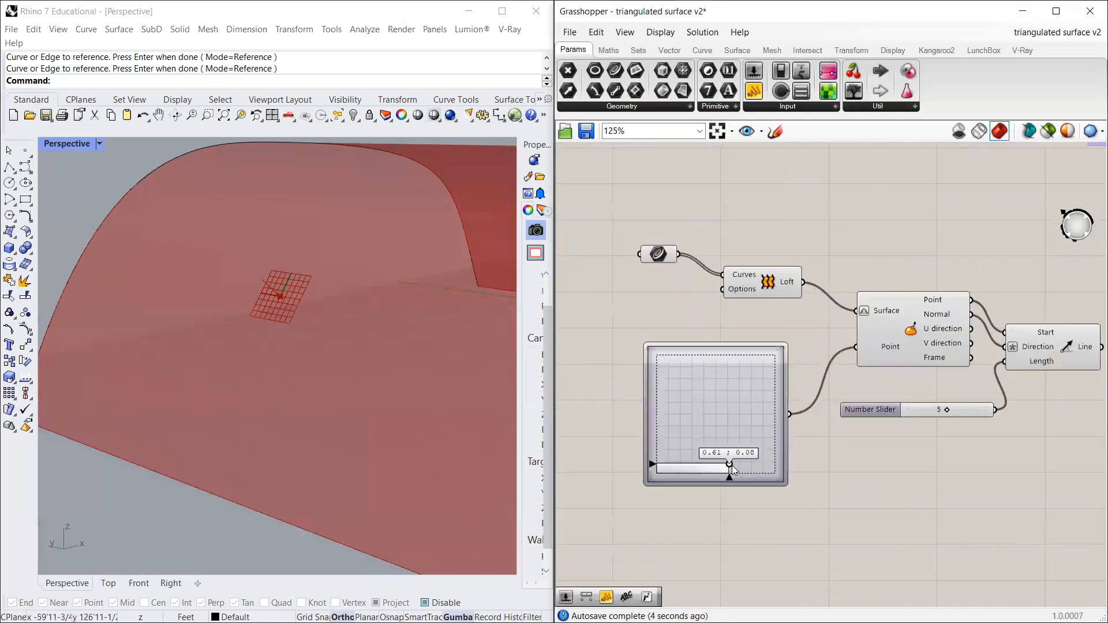
pyautogui.moveTo(732, 465); pyautogui.dragTo(710, 436)
pyautogui.moveTo(715, 446)
pyautogui.mouseDown()
pyautogui.moveTo(673, 445)
pyautogui.moveTo(711, 455)
pyautogui.moveTo(718, 432)
pyautogui.moveTo(731, 448)
pyautogui.moveTo(707, 452)
pyautogui.moveTo(732, 445)
pyautogui.mouseUp()
# Step: Examine how the depth slider and Unit Y vector drive the Move component's Motion in the facade definition
pyautogui.scroll(-8, 872, 364)
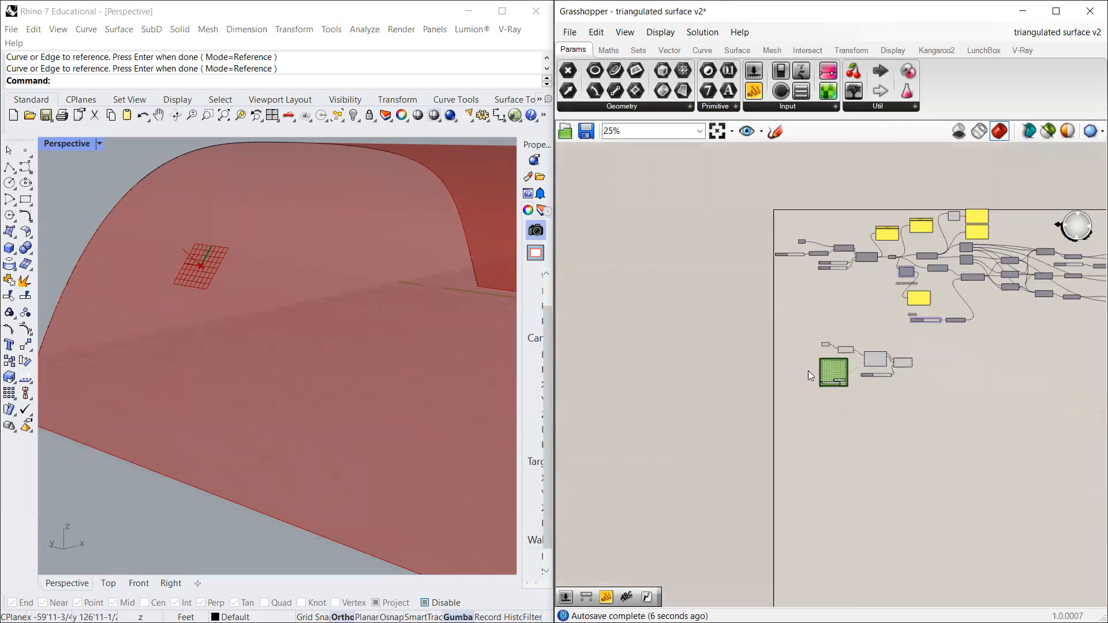
pyautogui.scroll(5, 1003, 195)
pyautogui.scroll(-2, 905, 397)
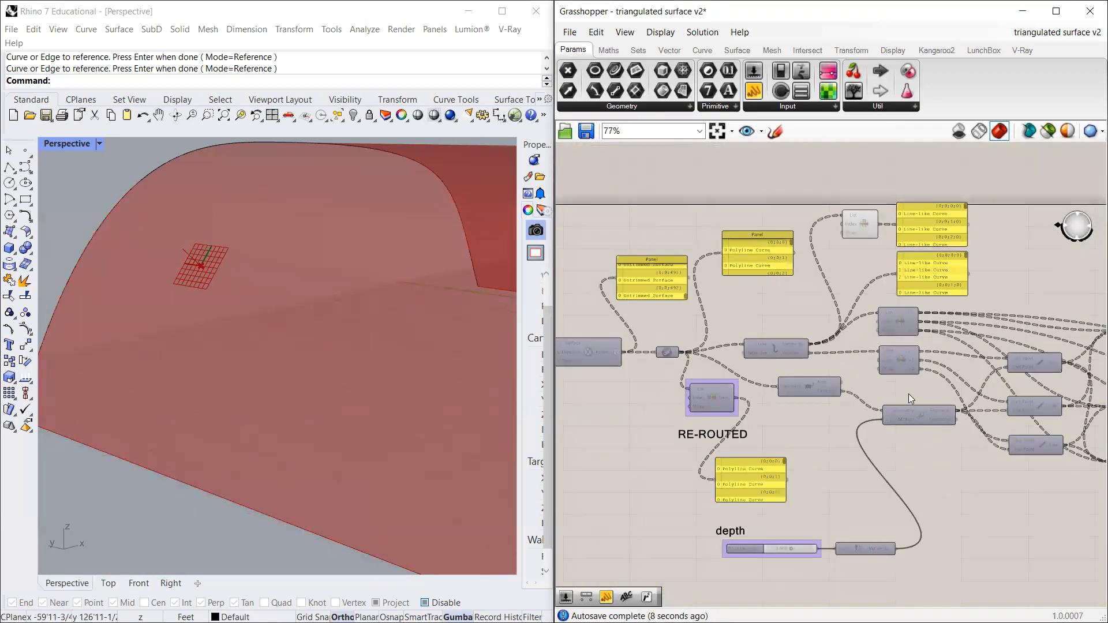
pyautogui.scroll(1, 756, 396)
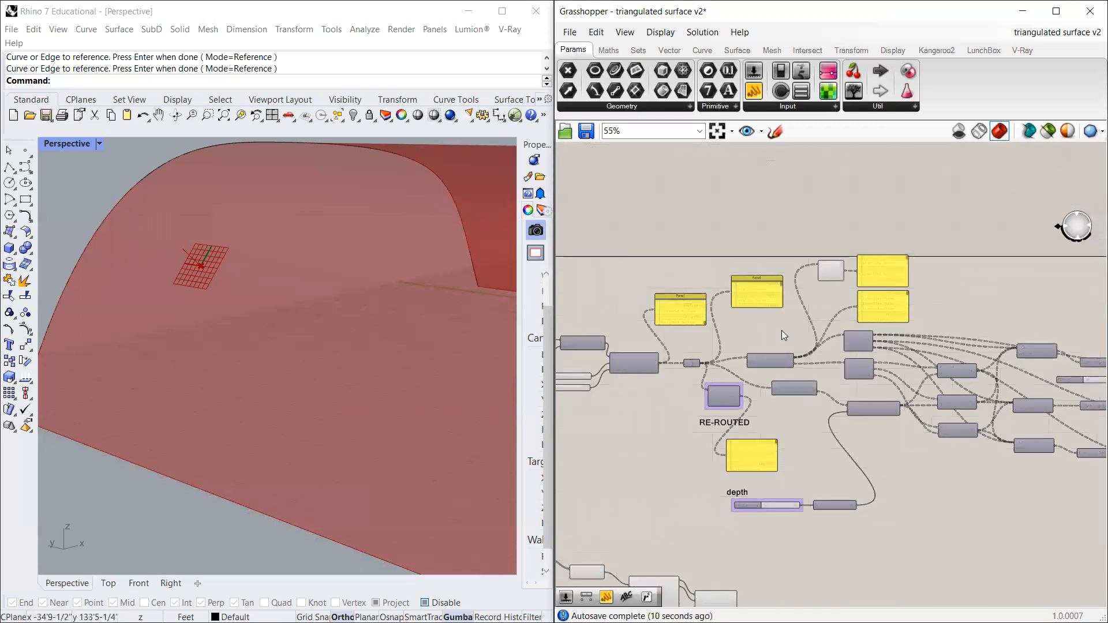
pyautogui.scroll(2, 785, 332)
pyautogui.scroll(2, 811, 560)
pyautogui.click(890, 569)
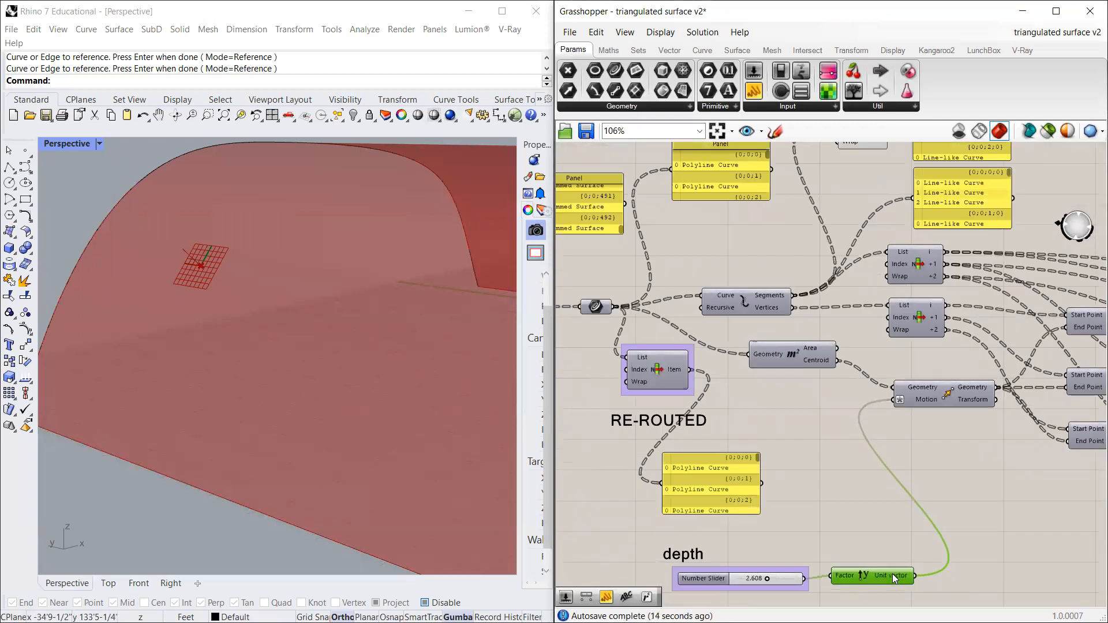
pyautogui.scroll(-6, 846, 438)
pyautogui.scroll(10, 723, 551)
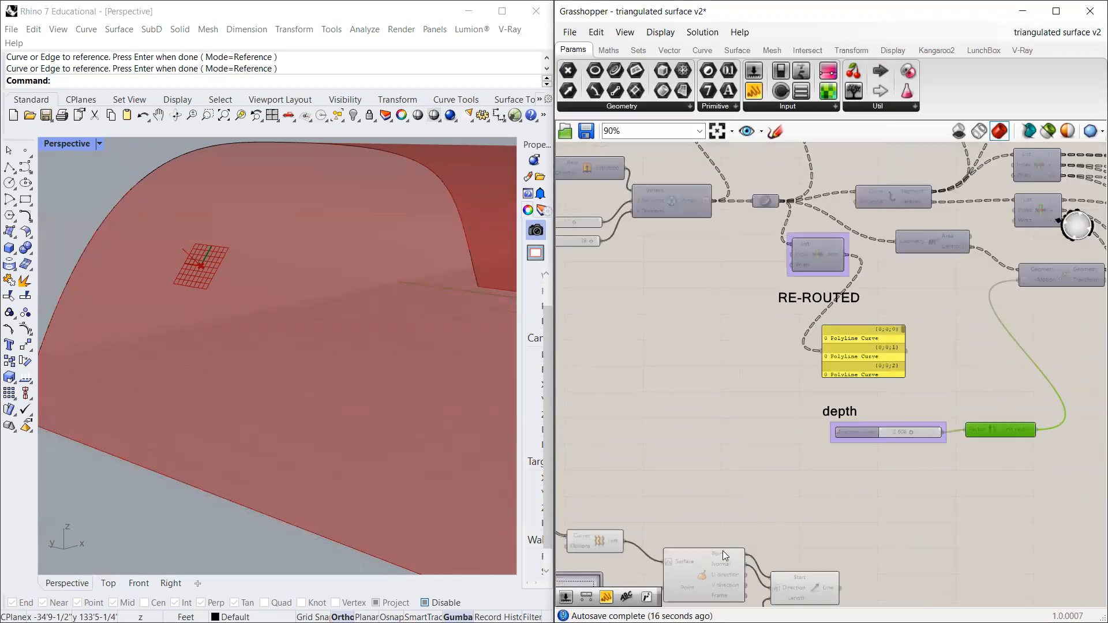
# Step: Examine the Evaluate Surface component's Point and Normal outputs and the Area component's Centroid feeding the Move component
pyautogui.moveTo(732, 442)
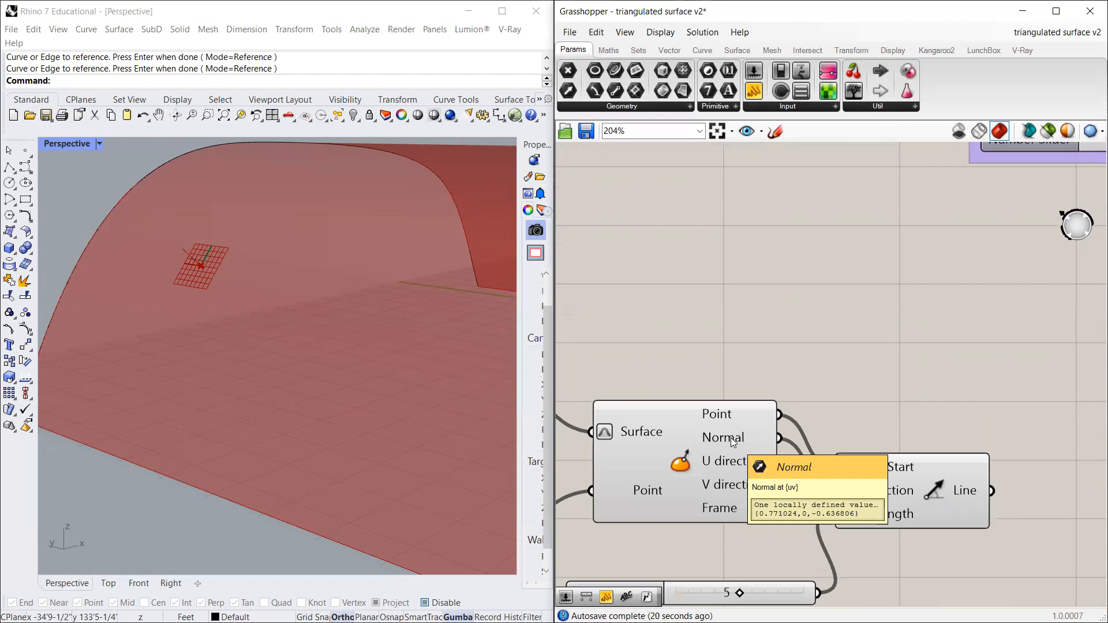
pyautogui.scroll(-3, 732, 442)
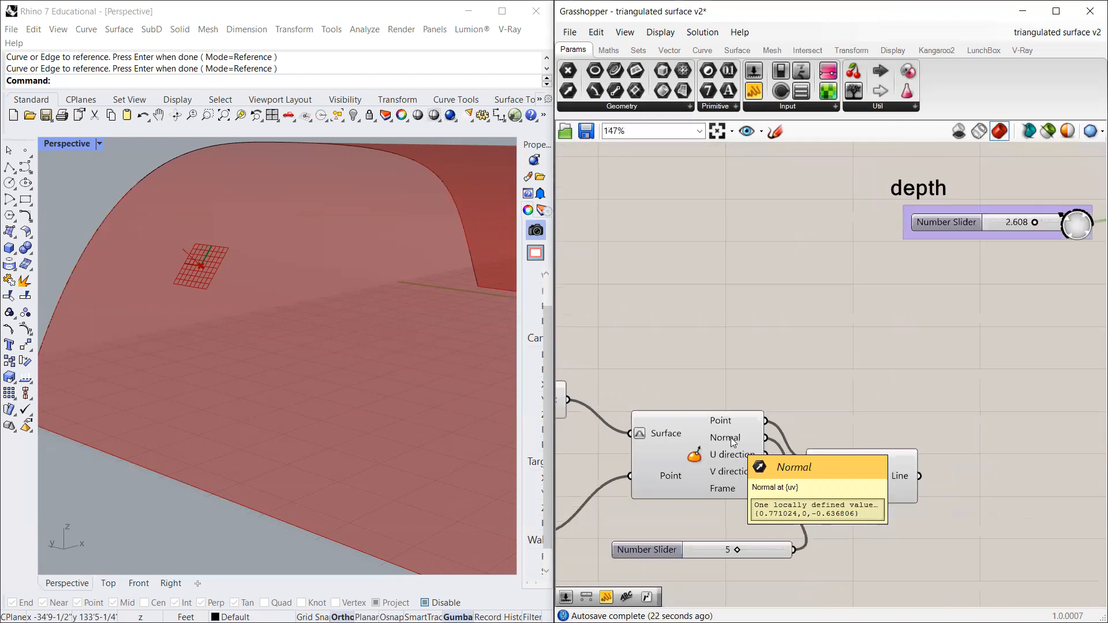
pyautogui.click(738, 421)
pyautogui.scroll(-3, 726, 428)
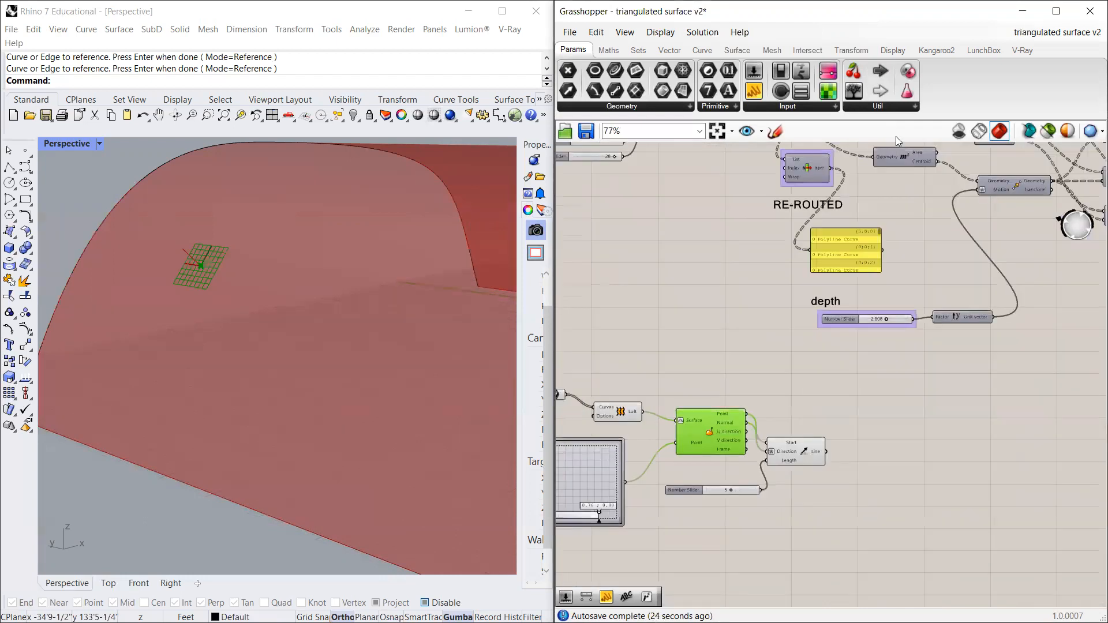
pyautogui.scroll(-3, 846, 354)
pyautogui.scroll(4, 886, 210)
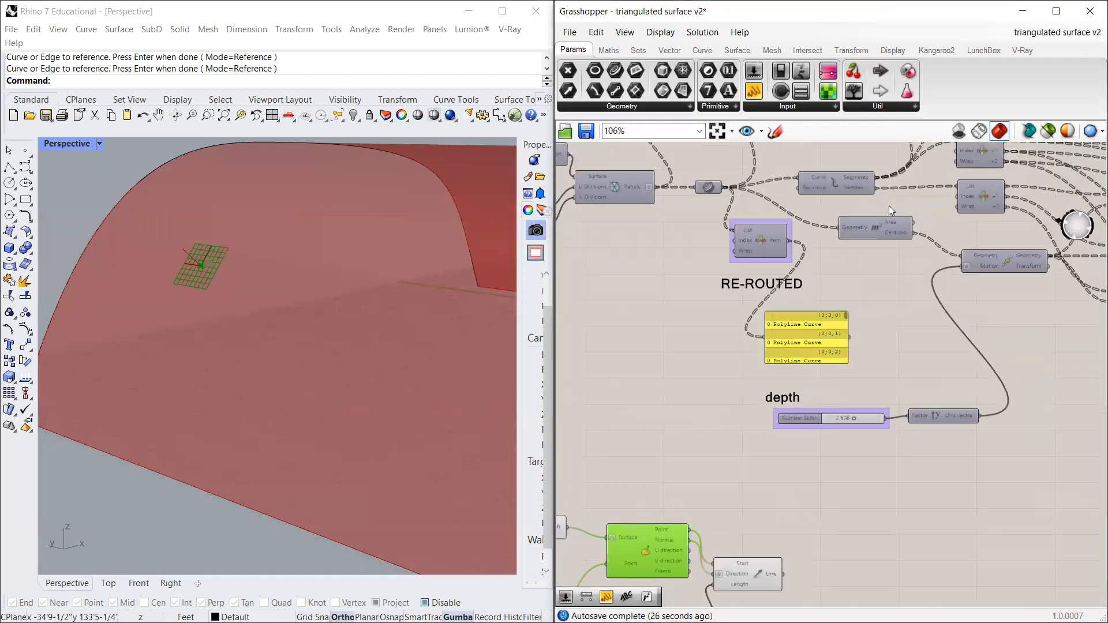
pyautogui.scroll(-2, 866, 353)
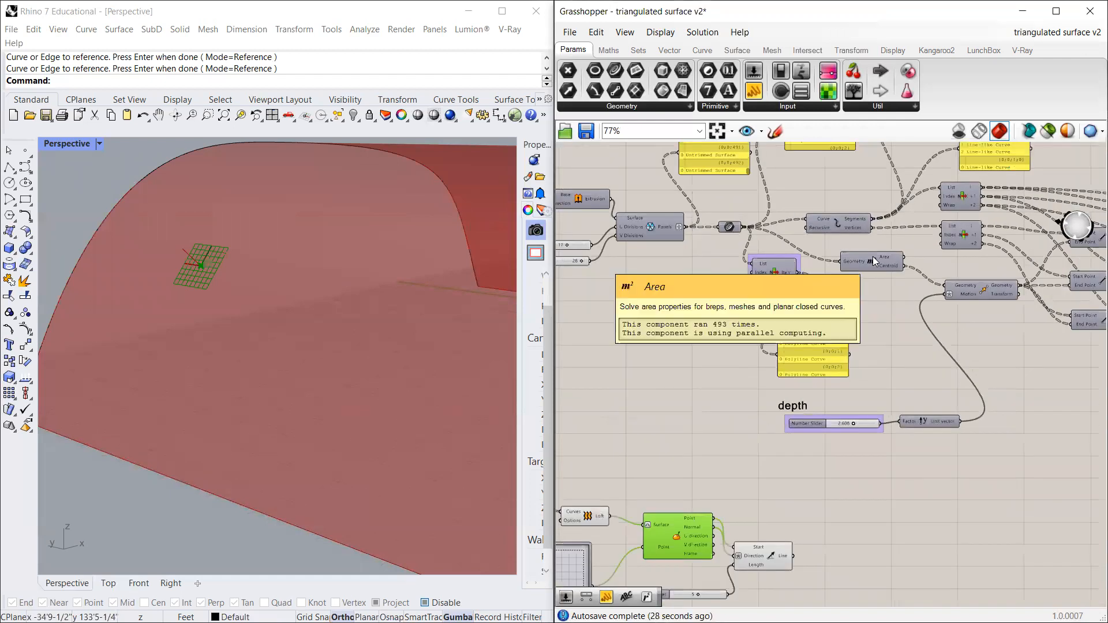
pyautogui.scroll(3, 875, 259)
pyautogui.click(877, 269)
pyautogui.scroll(-2, 878, 267)
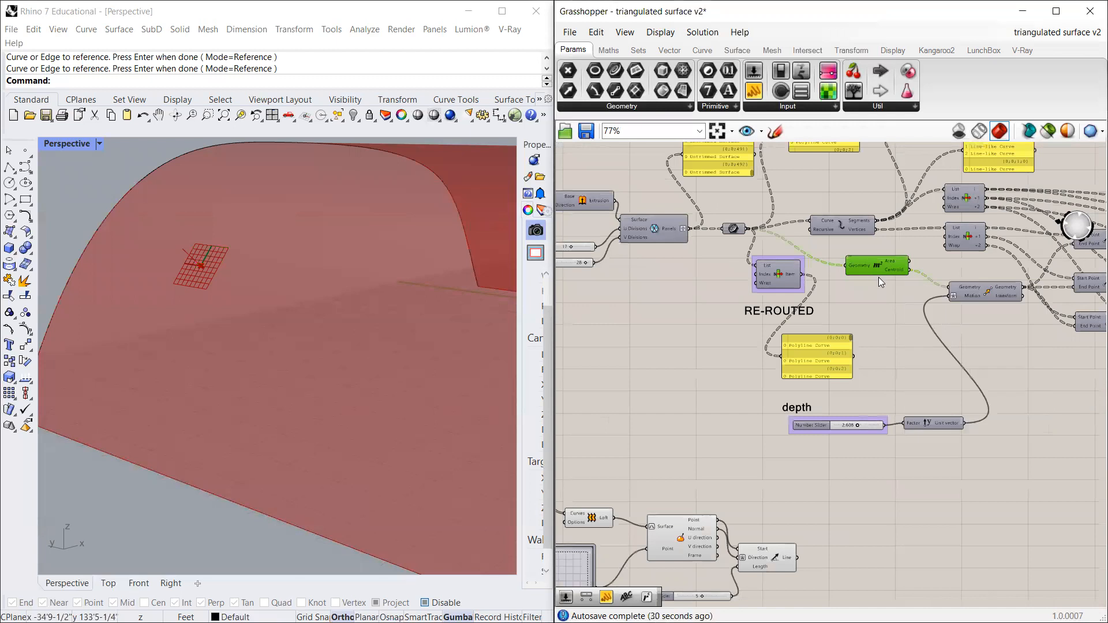
pyautogui.moveTo(878, 269); pyautogui.dragTo(874, 269)
# Step: Align the Evaluate Surface and Line SDL components so the Point and Normal wires run straight into Start and Direction
pyautogui.scroll(4, 661, 554)
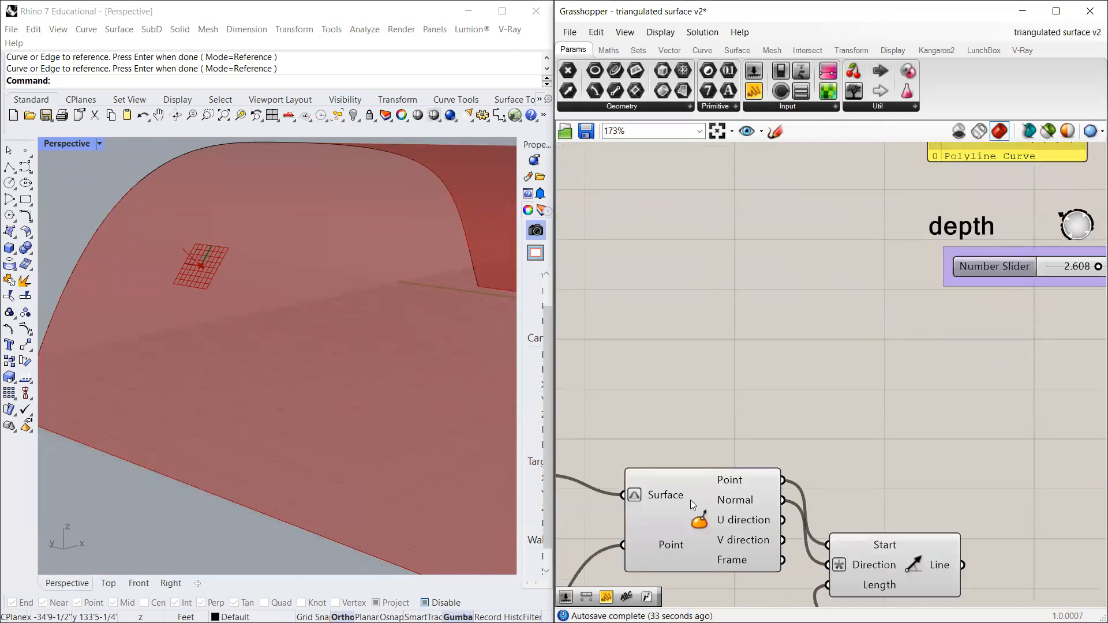
pyautogui.moveTo(772, 505); pyautogui.dragTo(761, 494)
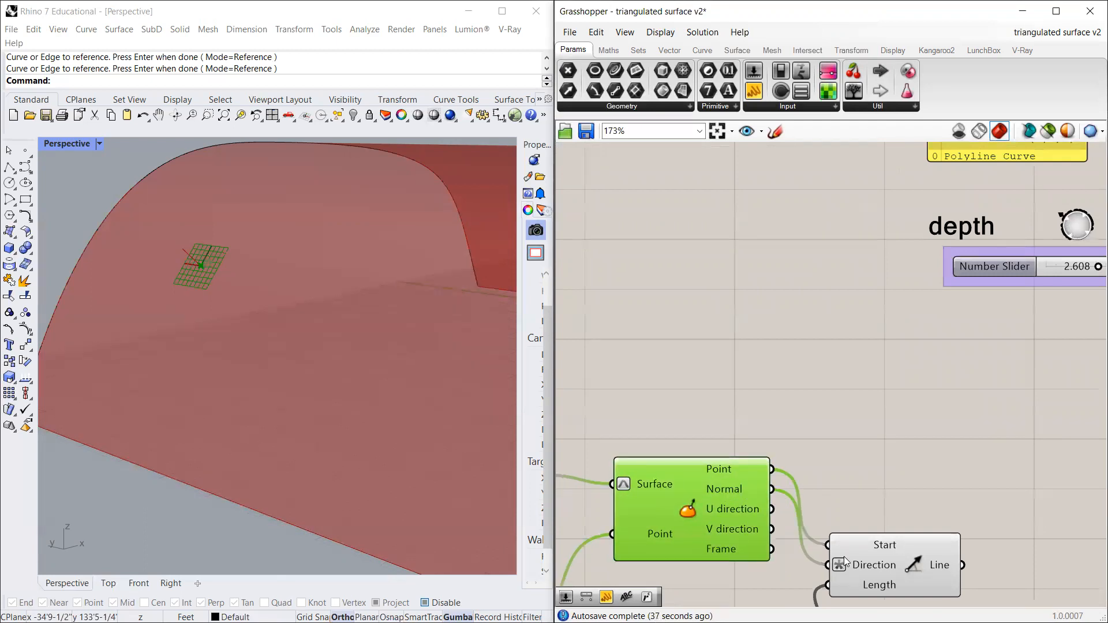
pyautogui.moveTo(866, 562); pyautogui.dragTo(880, 510)
# Step: Compare the lofted arch surface with the flat triangulated facade and its depth-driven definition
pyautogui.scroll(-5, 355, 349)
pyautogui.moveTo(356, 349)
pyautogui.mouseDown(button='right')
pyautogui.moveTo(264, 383)
pyautogui.moveTo(288, 383)
pyautogui.moveTo(220, 388)
pyautogui.moveTo(359, 366)
pyautogui.mouseUp(button='right')
pyautogui.scroll(5, 220, 388)
pyautogui.scroll(-5, 209, 389)
pyautogui.scroll(-5, 918, 480)
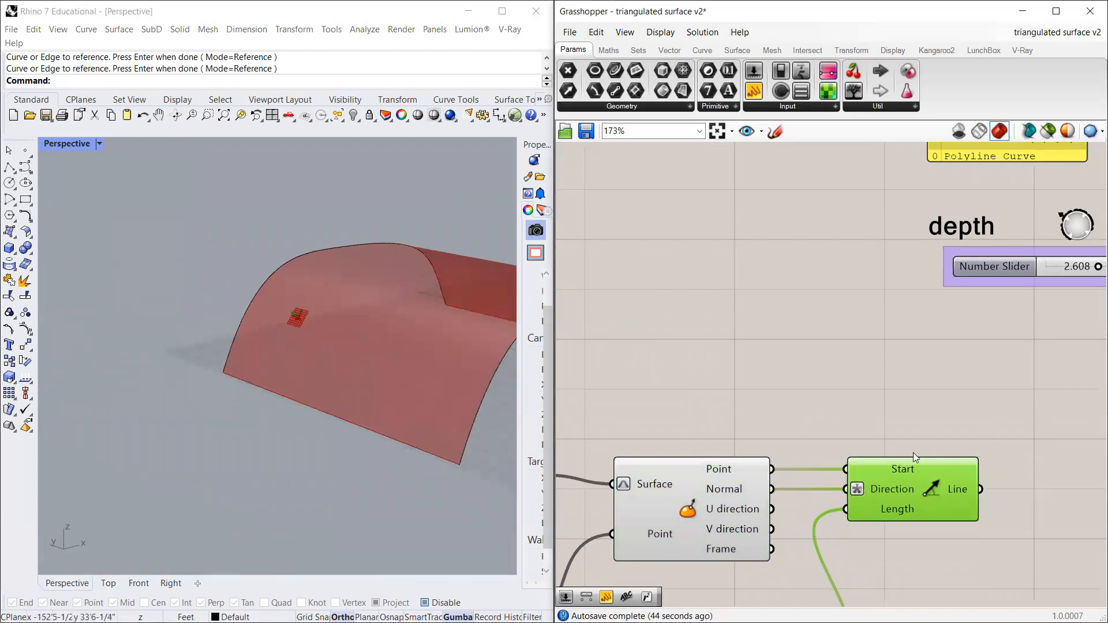
pyautogui.scroll(3, 888, 337)
pyautogui.click(913, 333)
pyautogui.moveTo(907, 334); pyautogui.dragTo(915, 342)
pyautogui.moveTo(323, 370); pyautogui.dragTo(385, 323, button='right')
pyautogui.scroll(2, 340, 343)
pyautogui.scroll(-2, 801, 415)
pyautogui.scroll(2, 385, 323)
pyautogui.click(851, 412)
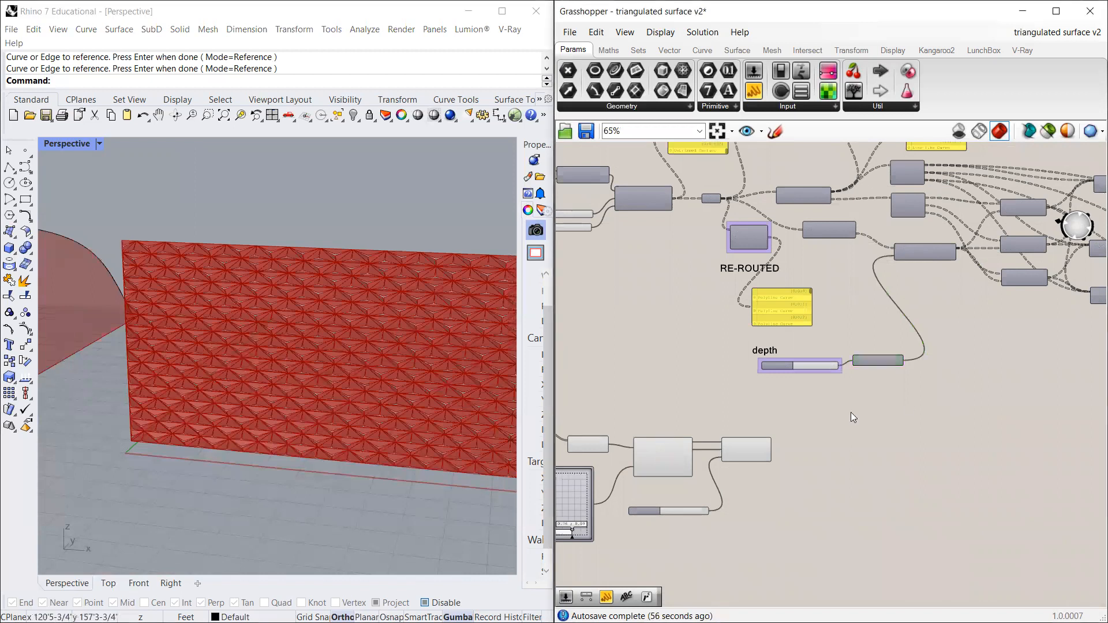
pyautogui.scroll(1, 851, 412)
pyautogui.scroll(-3, 767, 355)
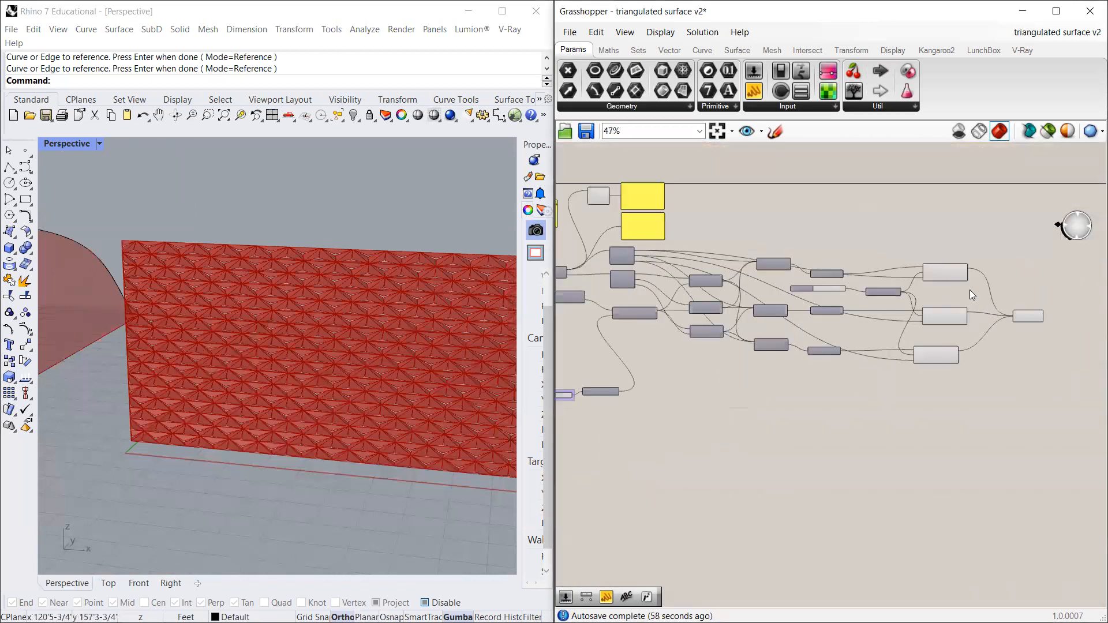
# Step: Maximize the Grasshopper window and examine the start of the definition, from the base curve's extrusion to the panel divisions
pyautogui.moveTo(981, 52)
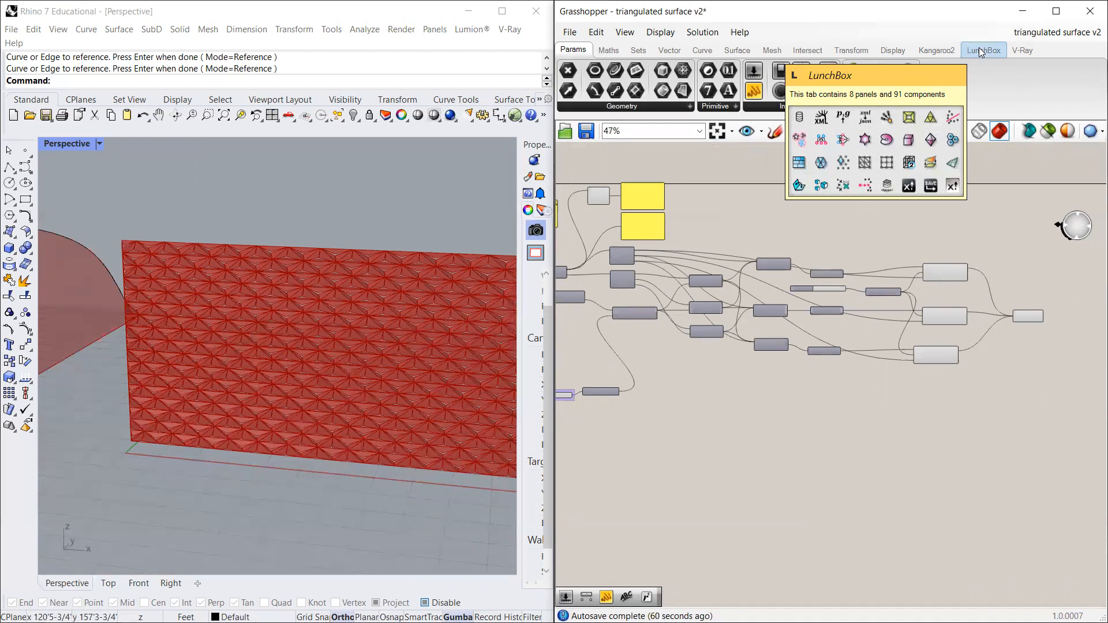
pyautogui.click(1056, 11)
pyautogui.scroll(-3, 628, 209)
pyautogui.scroll(6, 209, 220)
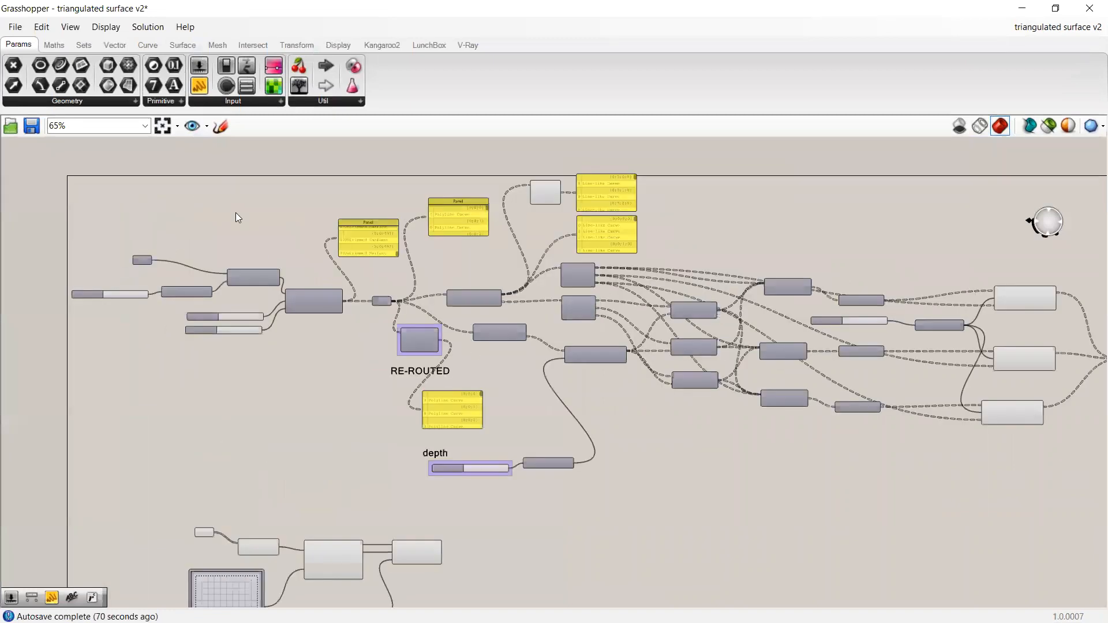
pyautogui.scroll(3, 215, 230)
pyautogui.moveTo(235, 205); pyautogui.dragTo(409, 225, button='right')
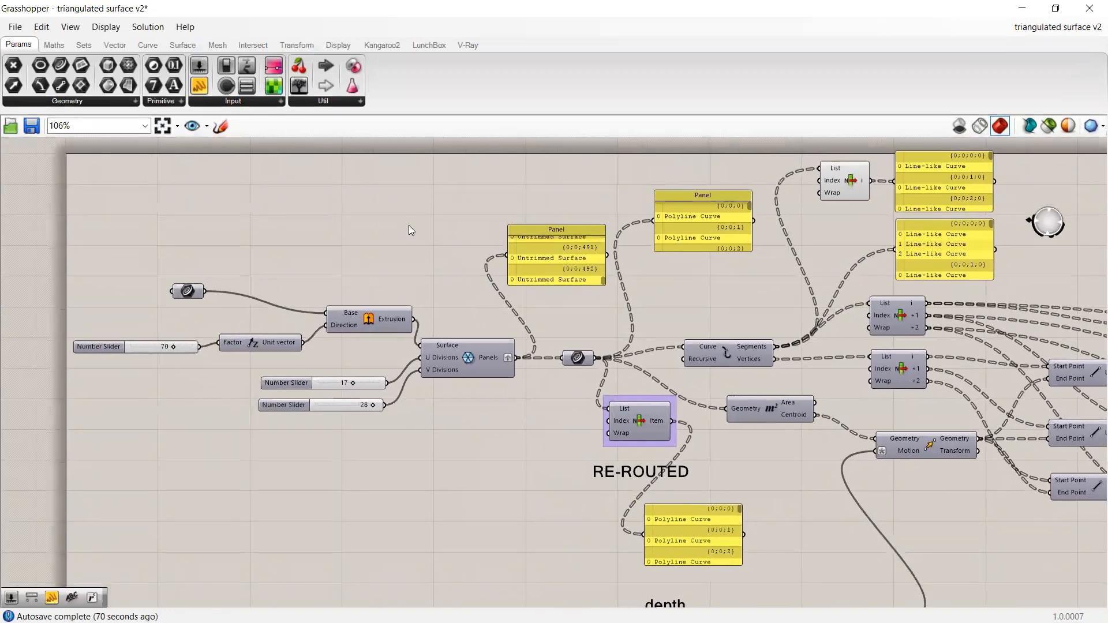
pyautogui.click(106, 340)
pyautogui.moveTo(105, 340); pyautogui.dragTo(106, 340)
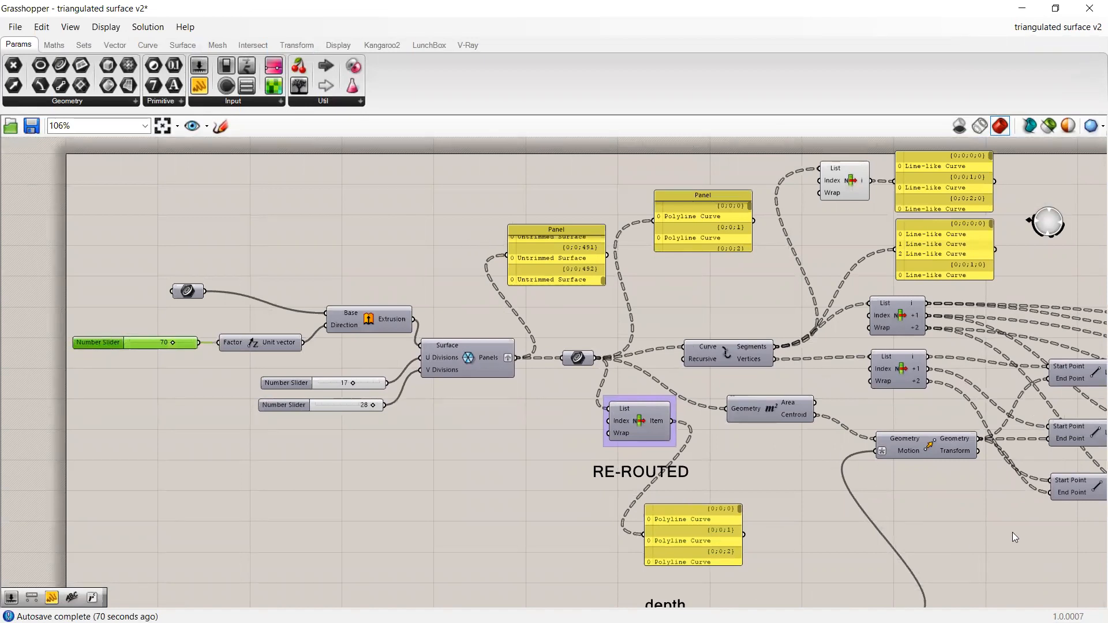
# Step: Trace the definition through the lines, joined curves and rotated surfaces, and back to the depth slider driving the Move component
pyautogui.moveTo(1028, 527); pyautogui.dragTo(381, 528, button='right')
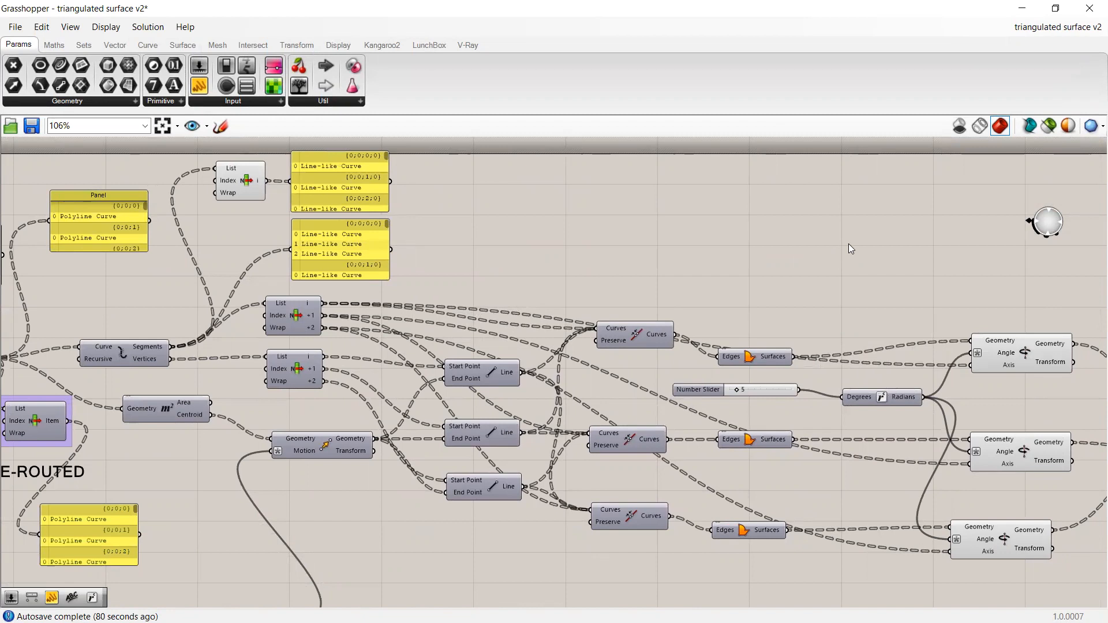
pyautogui.moveTo(848, 249); pyautogui.dragTo(522, 227, button='right')
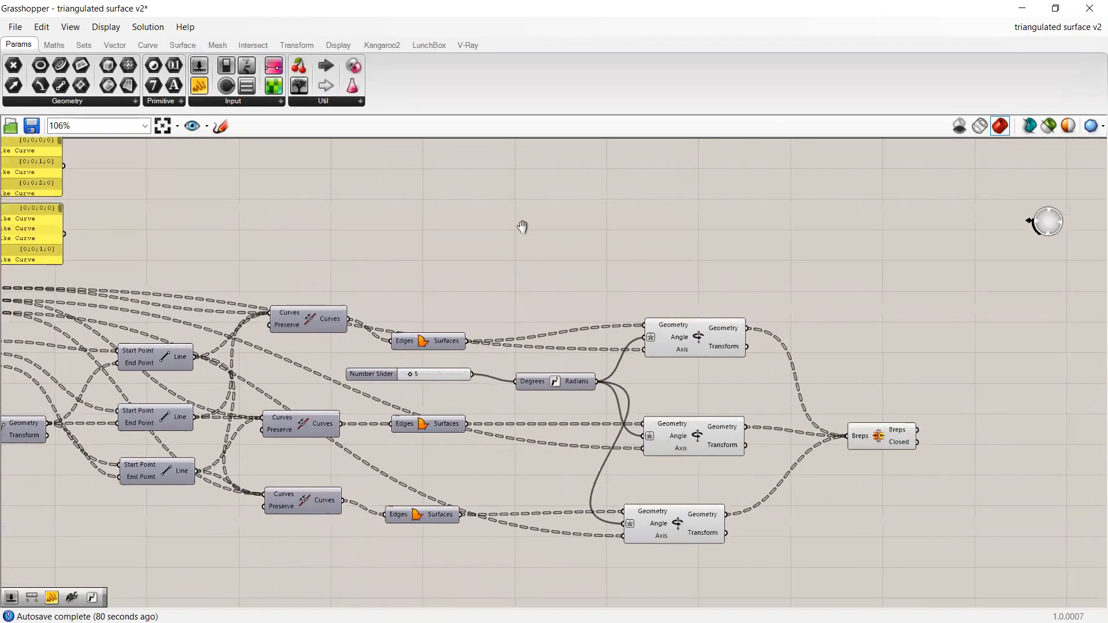
pyautogui.scroll(-3, 522, 228)
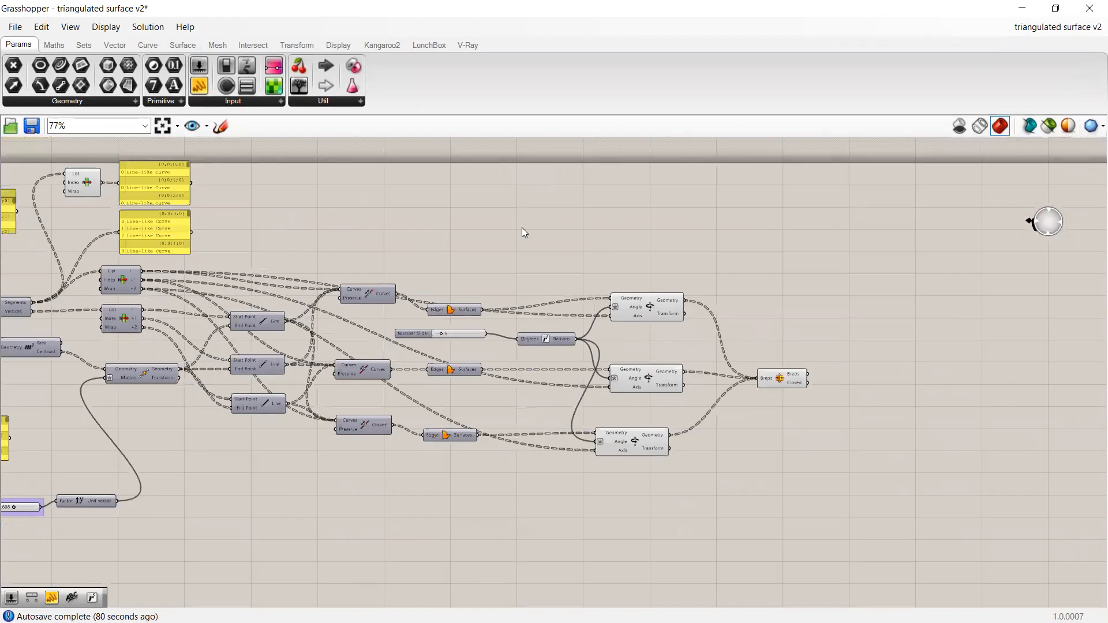
pyautogui.moveTo(257, 459); pyautogui.dragTo(376, 488, button='right')
pyautogui.scroll(3, 287, 501)
pyautogui.moveTo(172, 514); pyautogui.dragTo(414, 477, button='right')
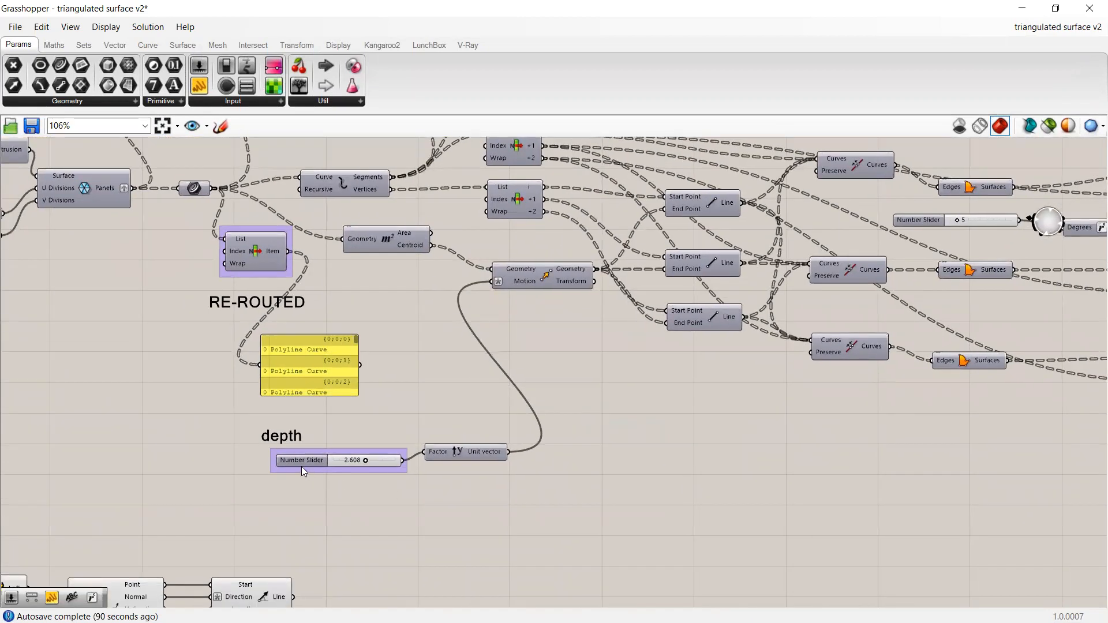
pyautogui.scroll(2, 281, 446)
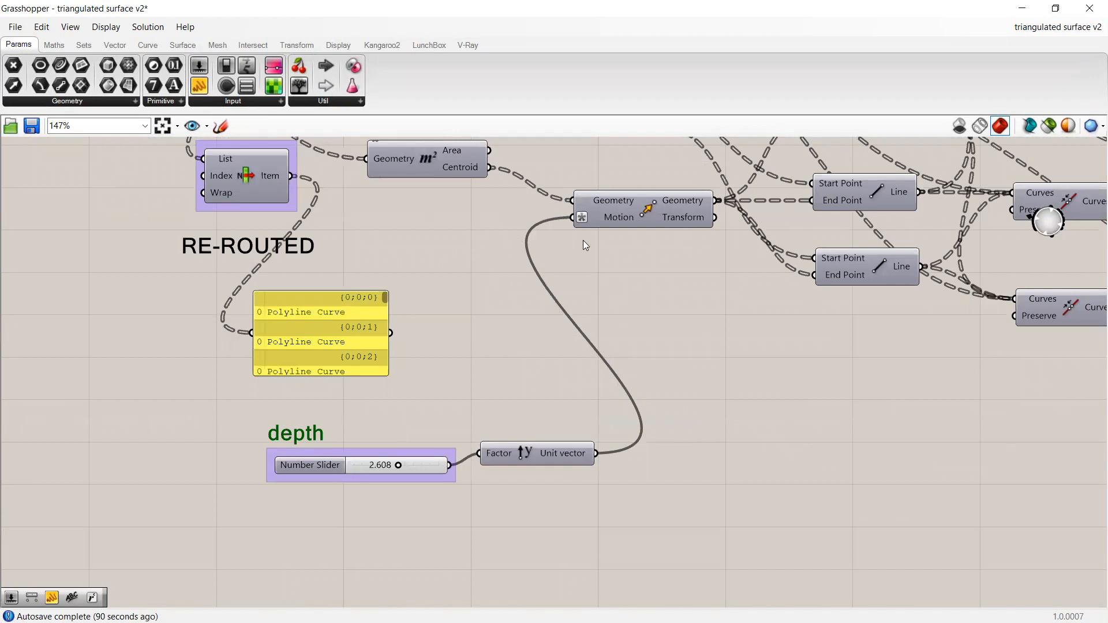
pyautogui.scroll(-4, 554, 290)
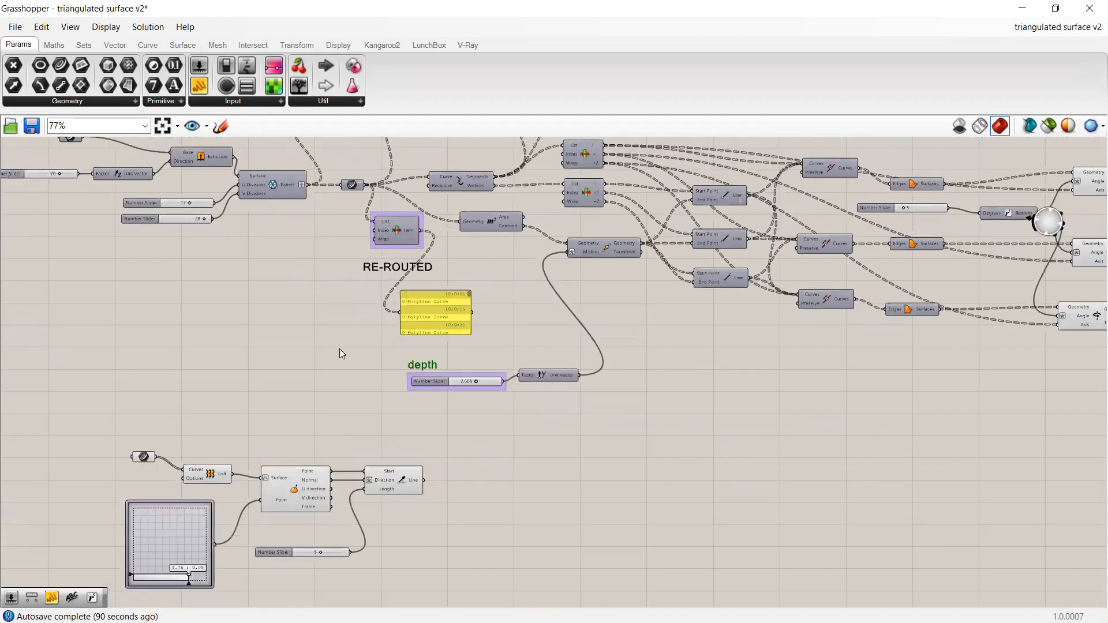
# Step: Examine how the panelling component's Panels output feeds the segments, List Item and Area components
pyautogui.scroll(3, 283, 186)
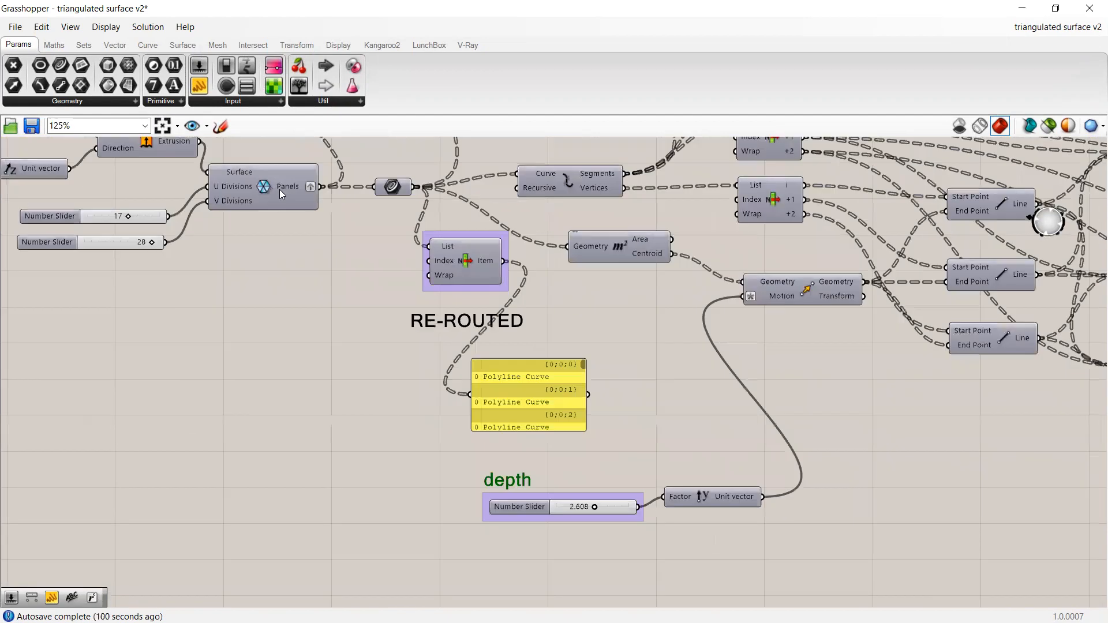
pyautogui.click(279, 189)
pyautogui.scroll(3, 270, 193)
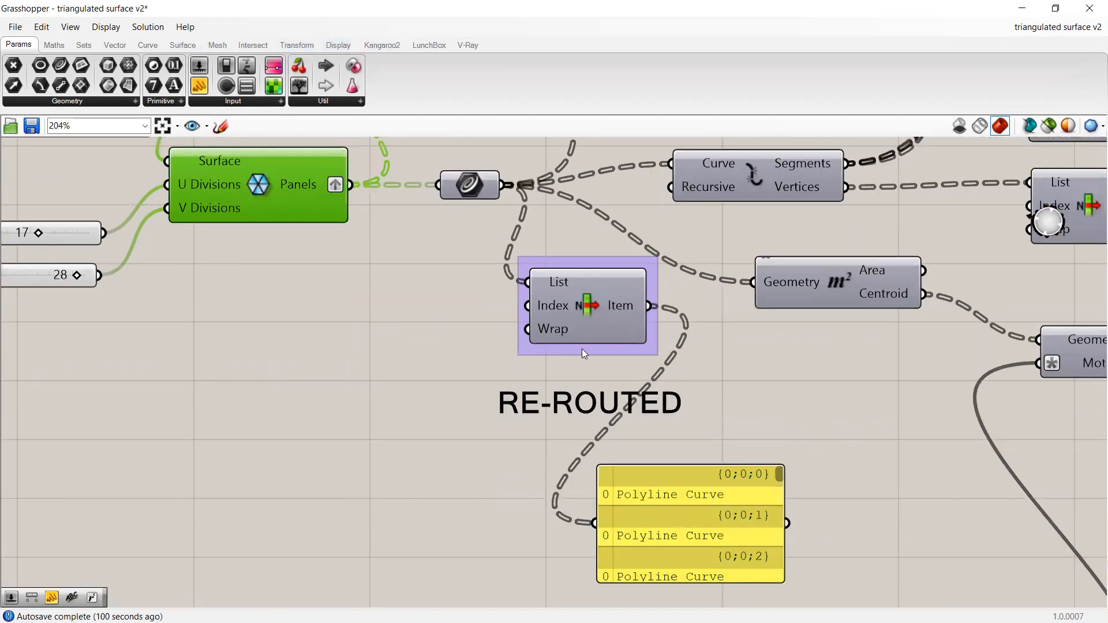
pyautogui.scroll(-2, 612, 353)
pyautogui.scroll(-6, 666, 360)
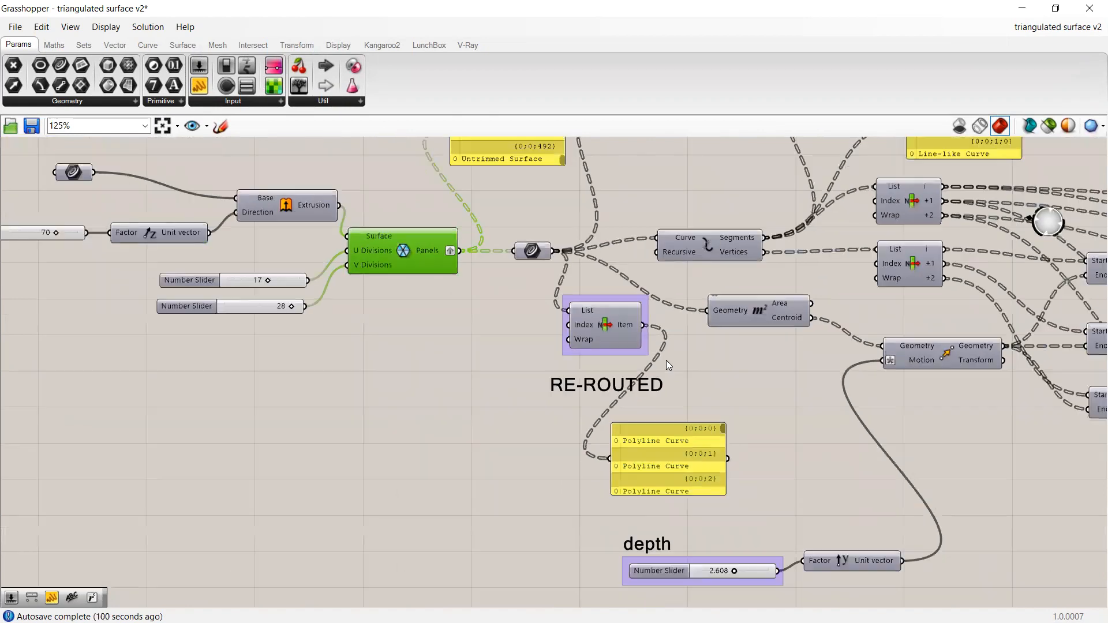
pyautogui.scroll(1, 605, 345)
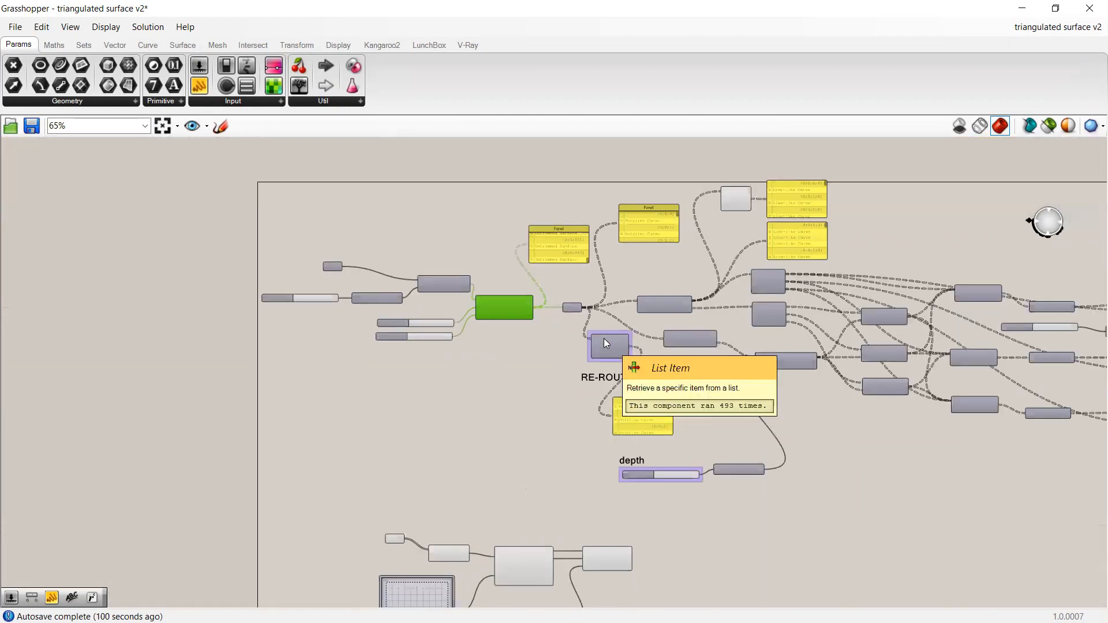
pyautogui.scroll(-3, 301, 310)
pyautogui.scroll(9, 878, 334)
# Step: Restore the Grasshopper window beside the Rhino viewport and inspect the gaps between the facade's rotated triangular panels
pyautogui.moveTo(837, 8); pyautogui.dragTo(837, 58)
pyautogui.scroll(7, 333, 292)
pyautogui.scroll(-2, 335, 281)
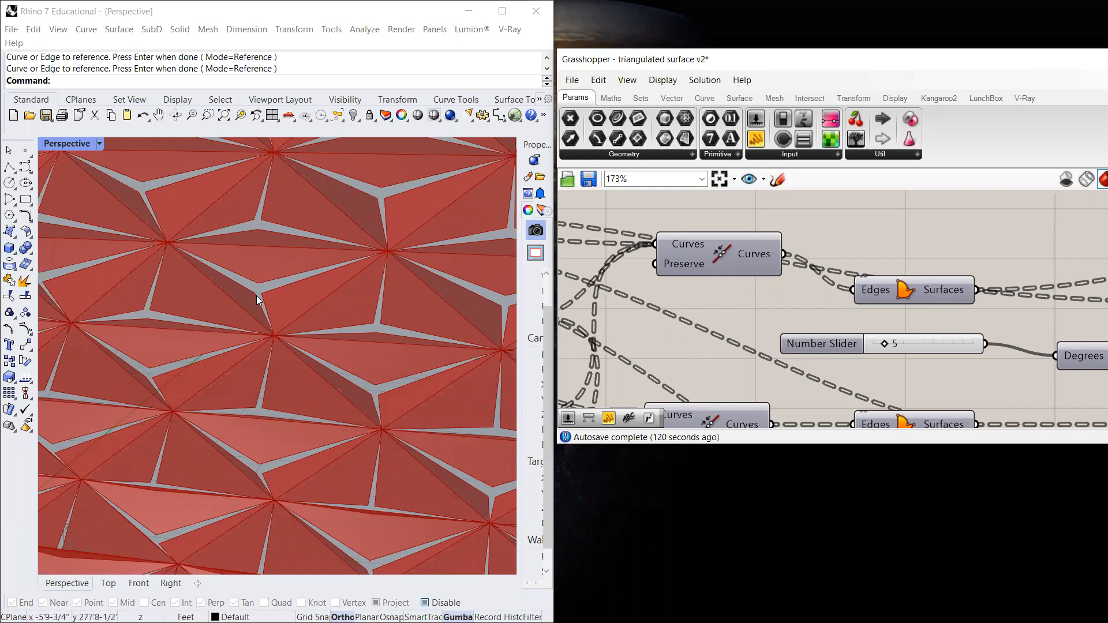
pyautogui.scroll(-15, 257, 295)
pyautogui.scroll(5, 275, 313)
pyautogui.moveTo(363, 340); pyautogui.dragTo(329, 328, button='right')
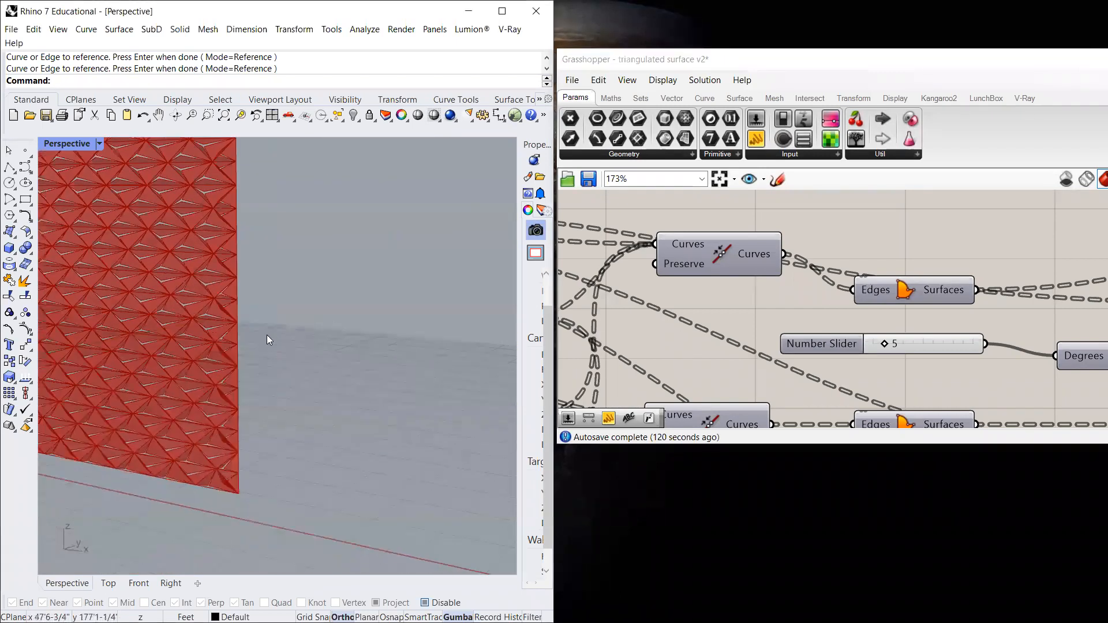
pyautogui.scroll(-8, 199, 321)
pyautogui.scroll(5, 197, 321)
pyautogui.scroll(2, 248, 339)
pyautogui.scroll(-3, 357, 344)
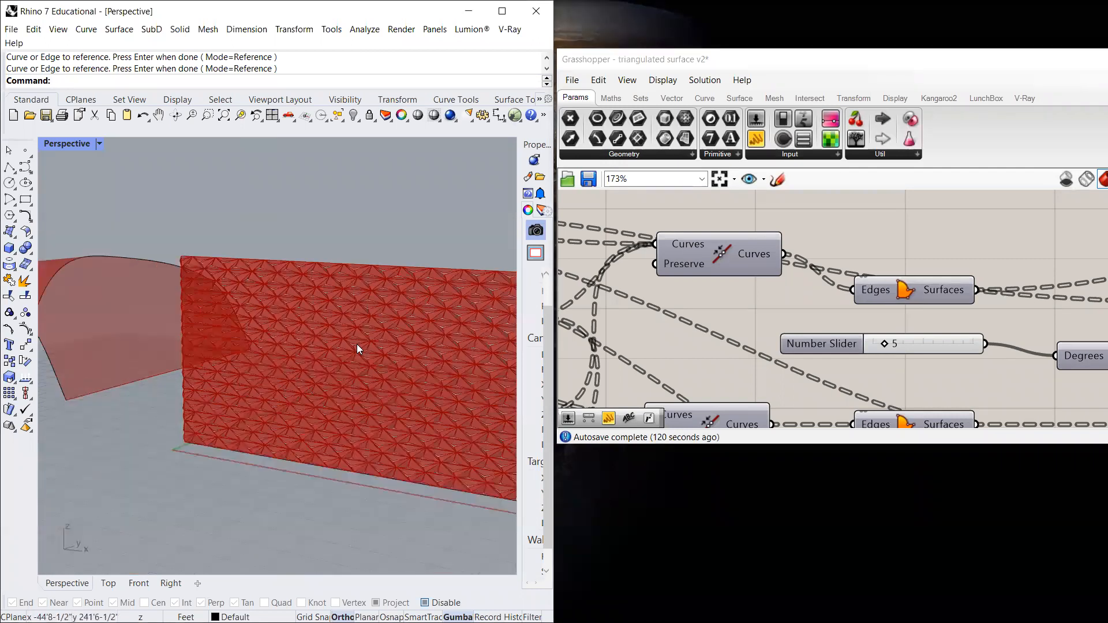
pyautogui.scroll(6, 357, 344)
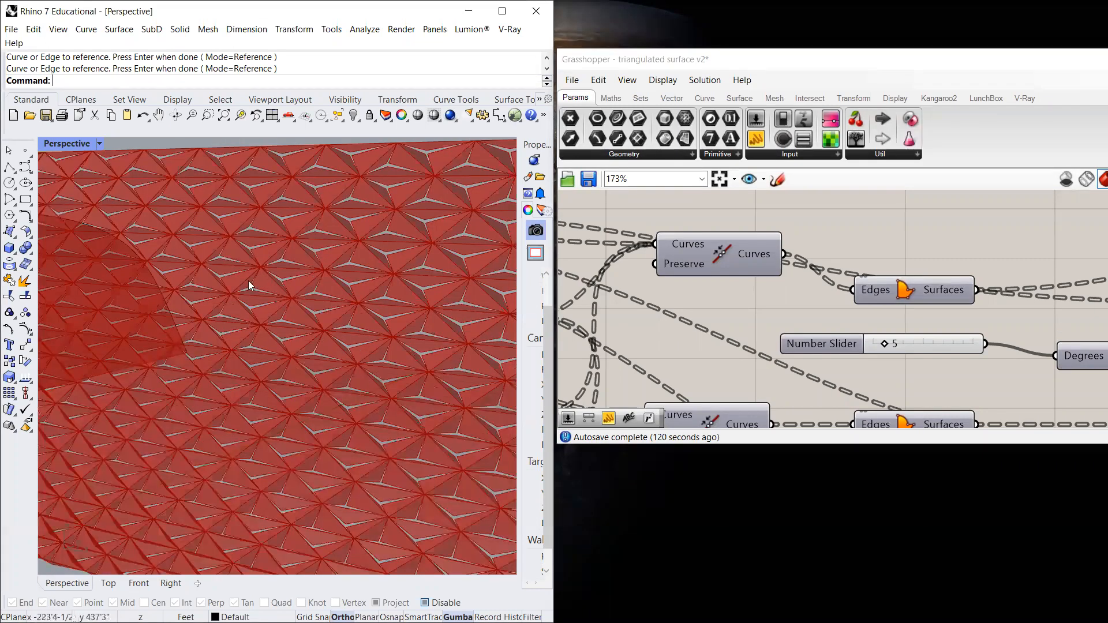
pyautogui.scroll(-5, 278, 298)
pyautogui.scroll(-4, 260, 286)
pyautogui.scroll(5, 309, 284)
# Step: Review the rotation end of the definition against the whole triangulated facade and its panel openings
pyautogui.scroll(-6, 761, 291)
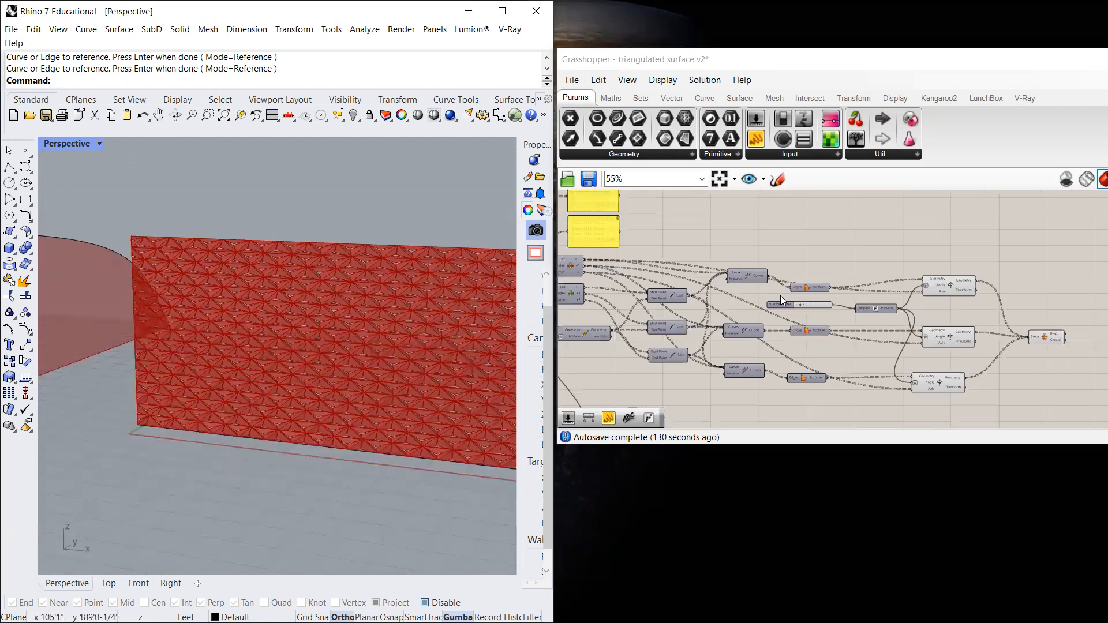
pyautogui.scroll(-2, 743, 231)
pyautogui.scroll(2, 714, 305)
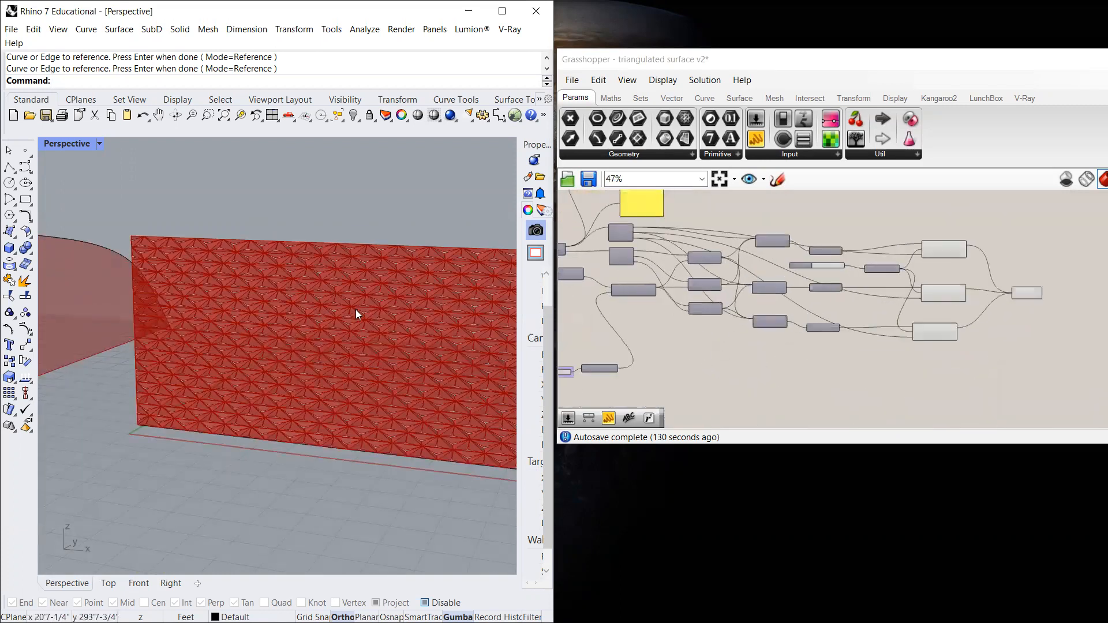
pyautogui.scroll(5, 340, 317)
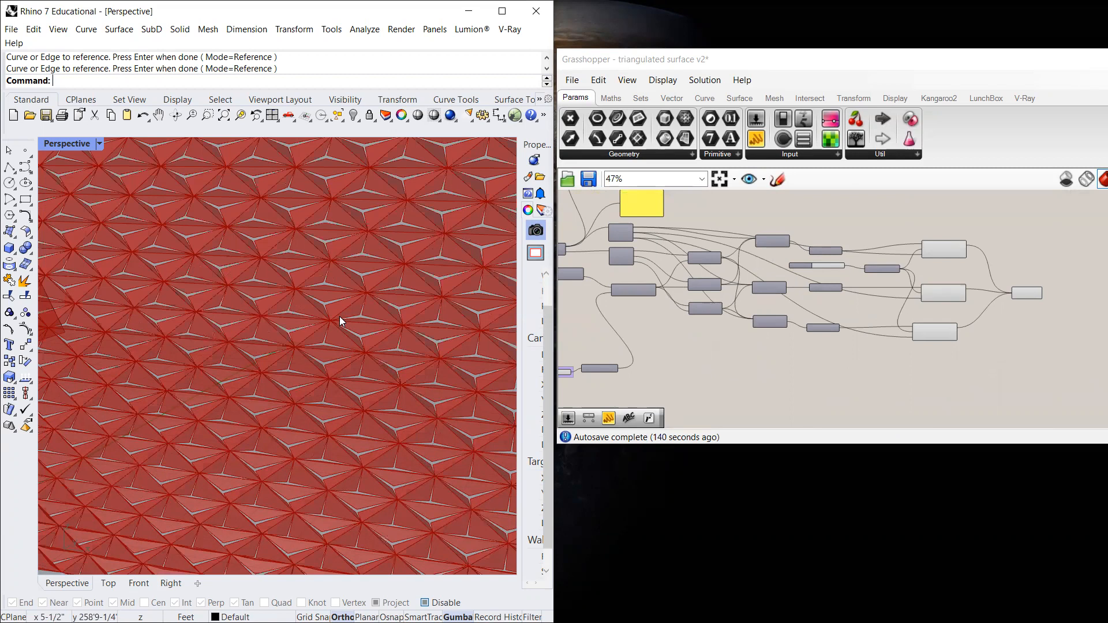
pyautogui.scroll(-5, 317, 329)
pyautogui.scroll(5, 318, 323)
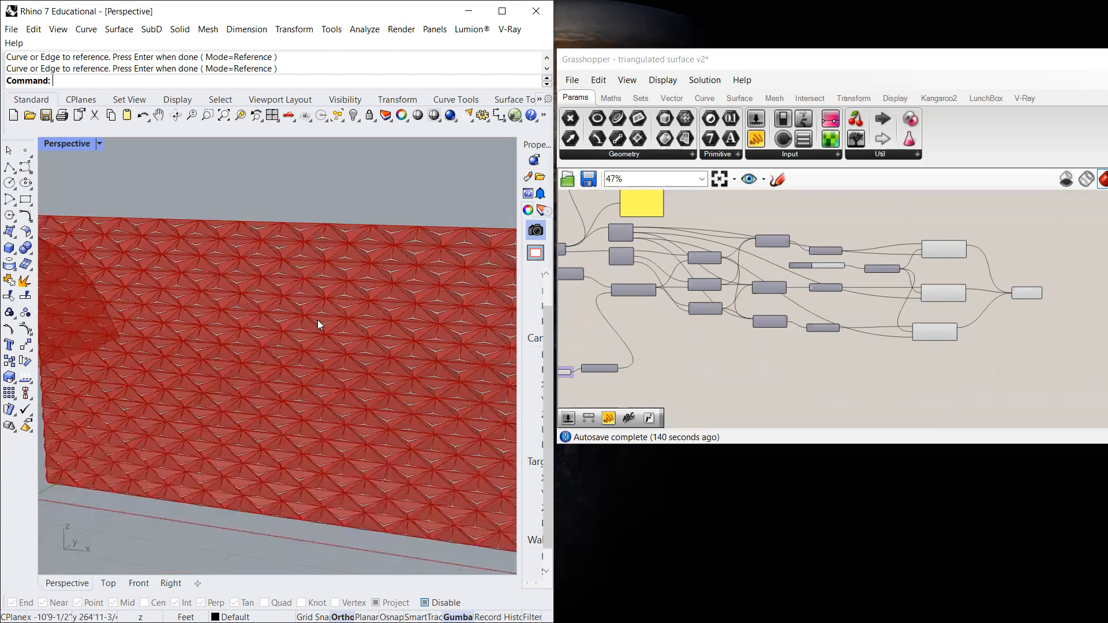
pyautogui.scroll(-5, 318, 312)
pyautogui.scroll(5, 223, 285)
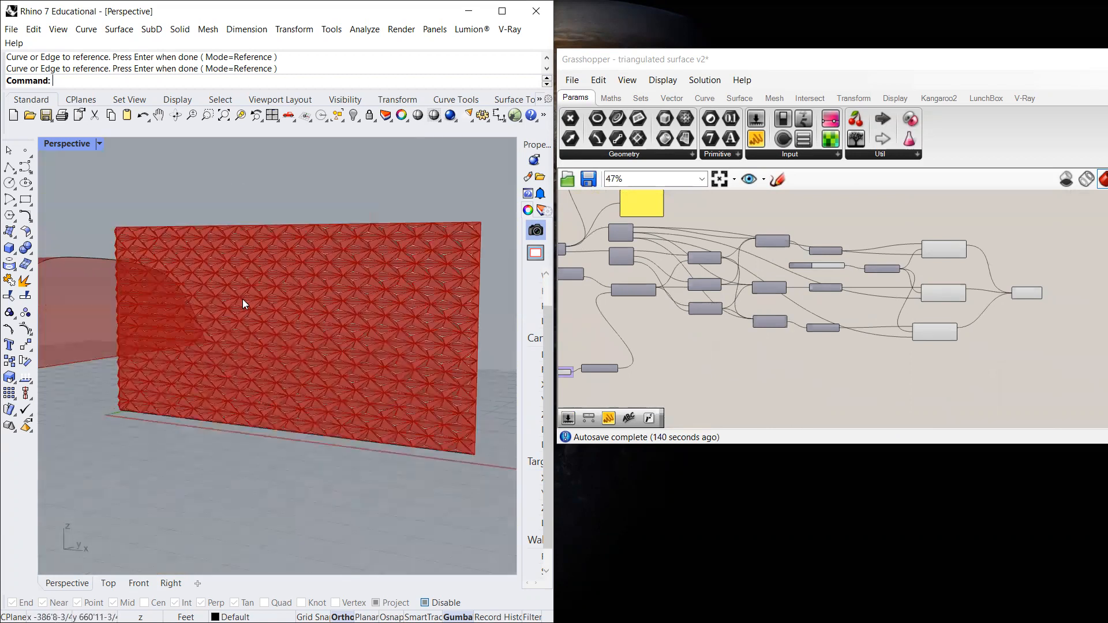
pyautogui.click(880, 282)
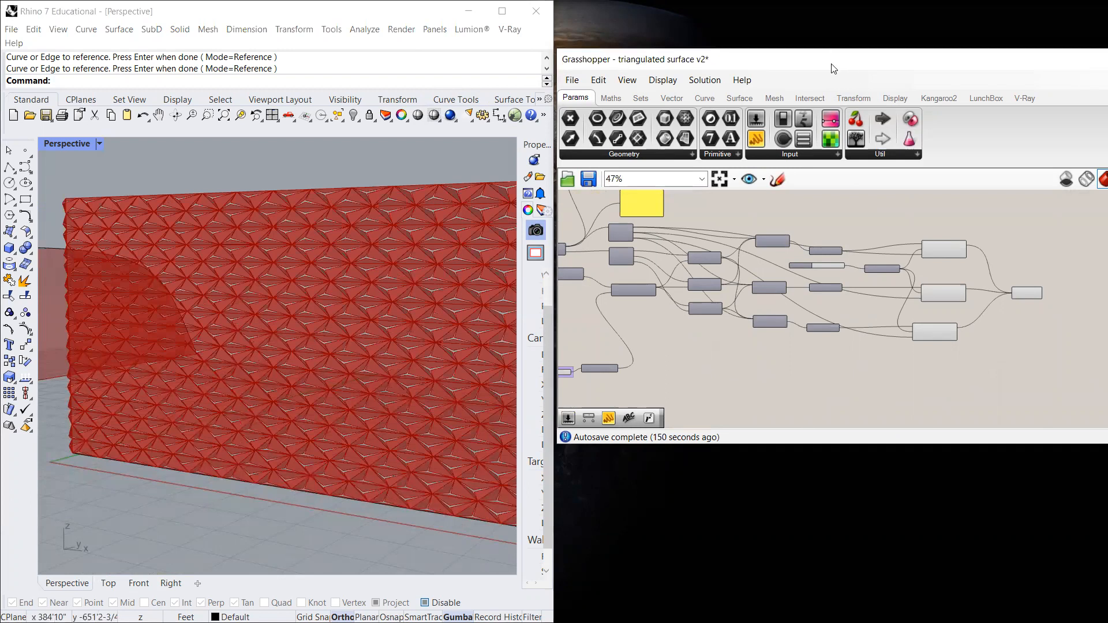
# Step: Maximize the Grasshopper window and line up the Curve parameter with the Loft component in the surface-normal test group
pyautogui.moveTo(832, 64); pyautogui.dragTo(706, 0)
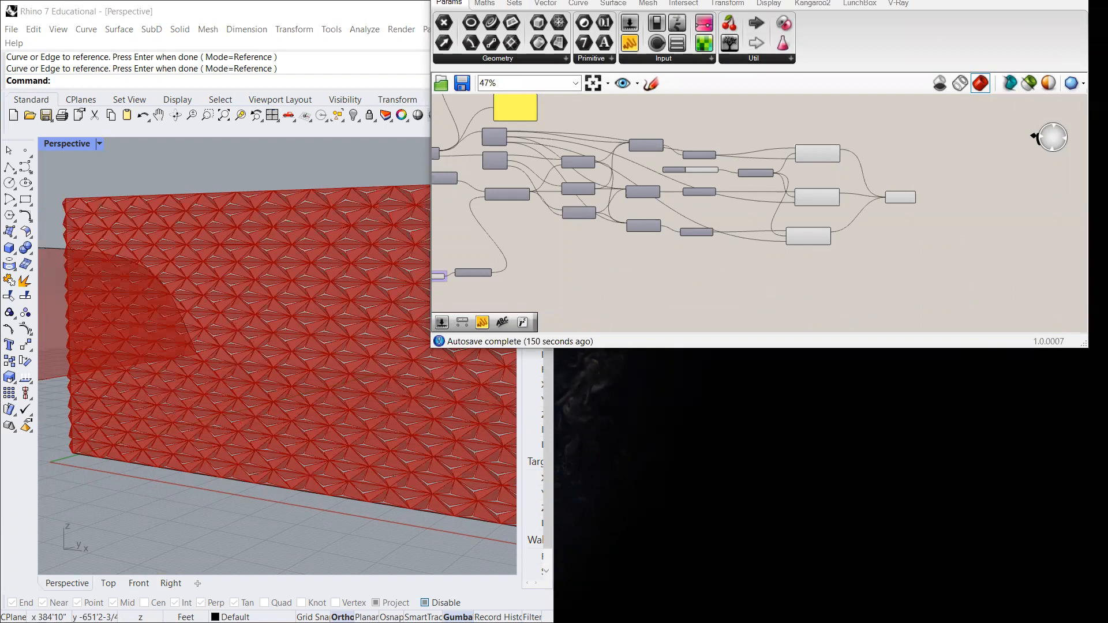
pyautogui.moveTo(976, 0); pyautogui.dragTo(834, 224)
pyautogui.click(899, 223)
pyautogui.scroll(-3, 629, 315)
pyautogui.scroll(4, 265, 311)
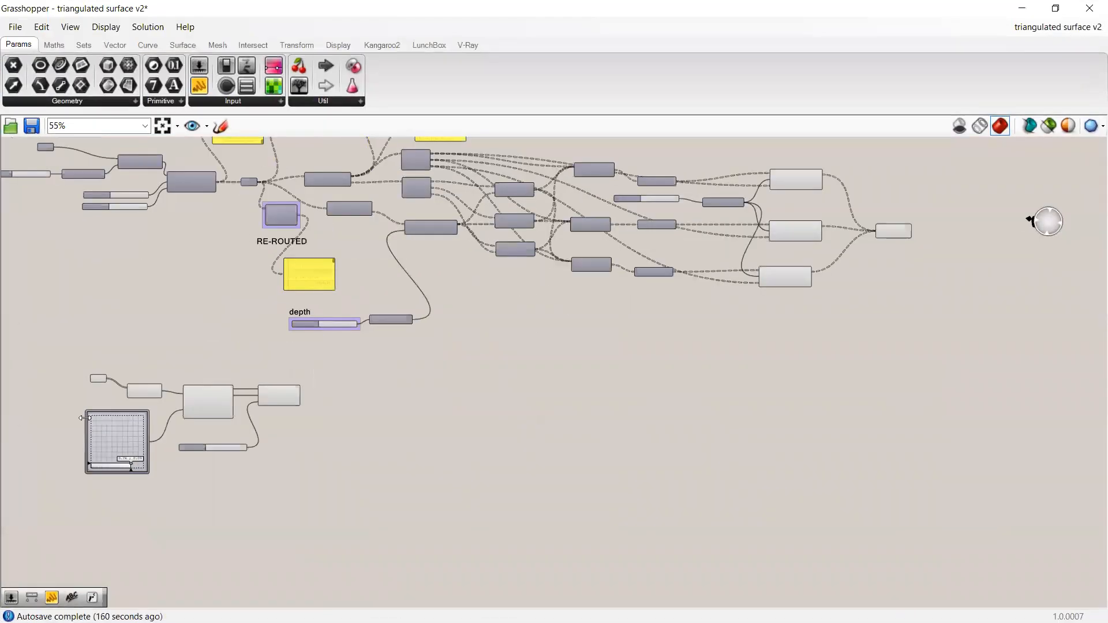
pyautogui.scroll(5, 92, 430)
pyautogui.moveTo(114, 294); pyautogui.dragTo(137, 323)
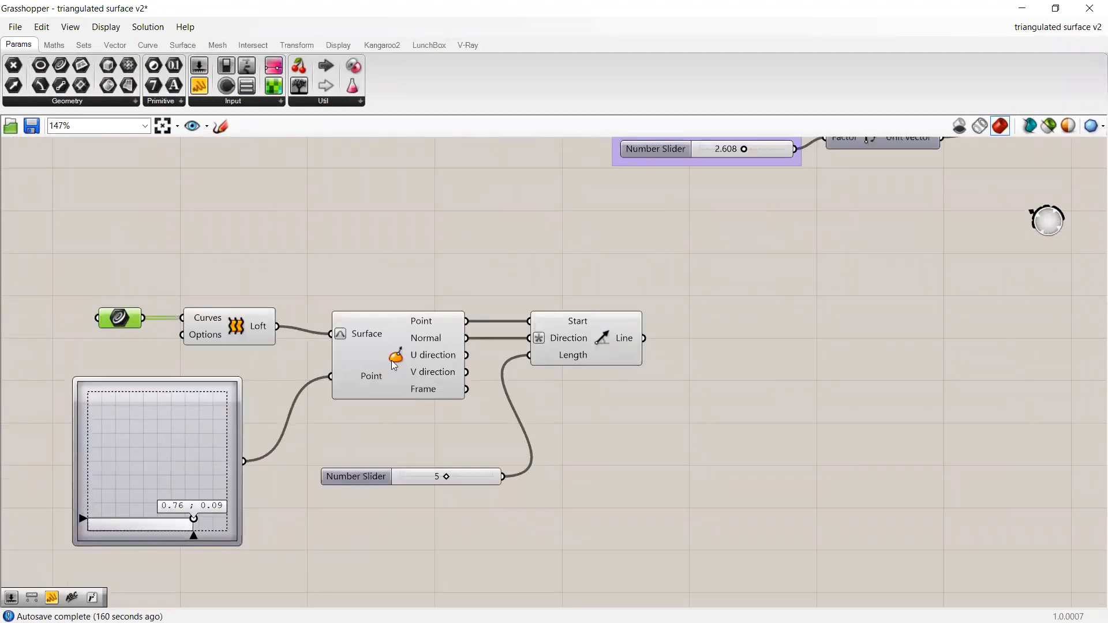
# Step: Examine the surface-normal test group, from the lofted curves through the surface evaluation and its 2D point input to the line component
pyautogui.scroll(-3, 736, 254)
pyautogui.moveTo(729, 263); pyautogui.dragTo(249, 515)
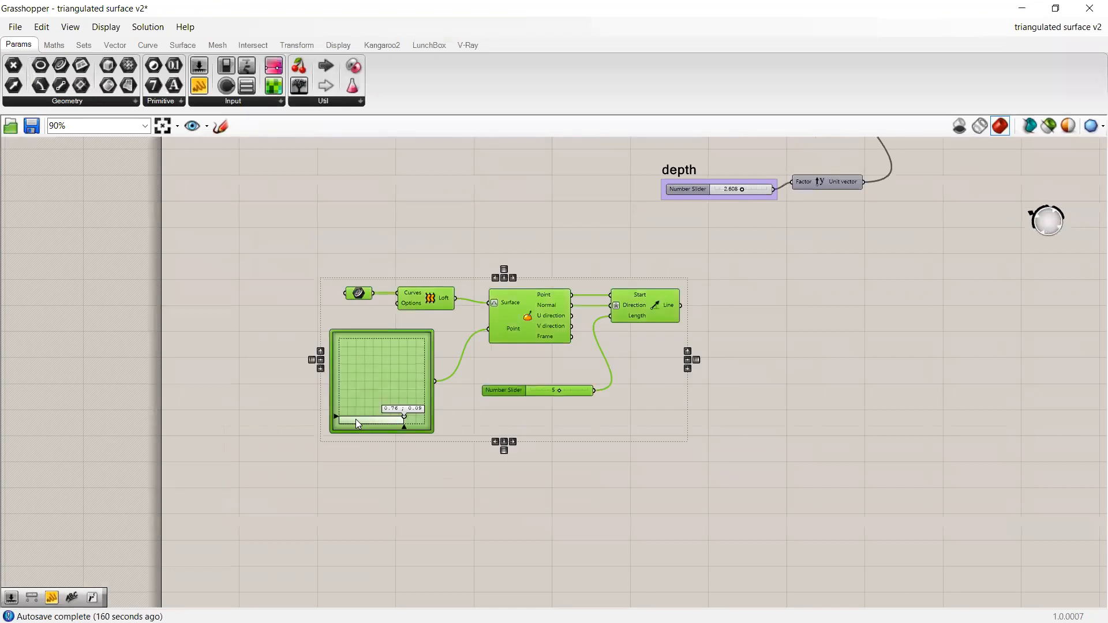
pyautogui.scroll(3, 358, 417)
pyautogui.moveTo(633, 280); pyautogui.dragTo(579, 314)
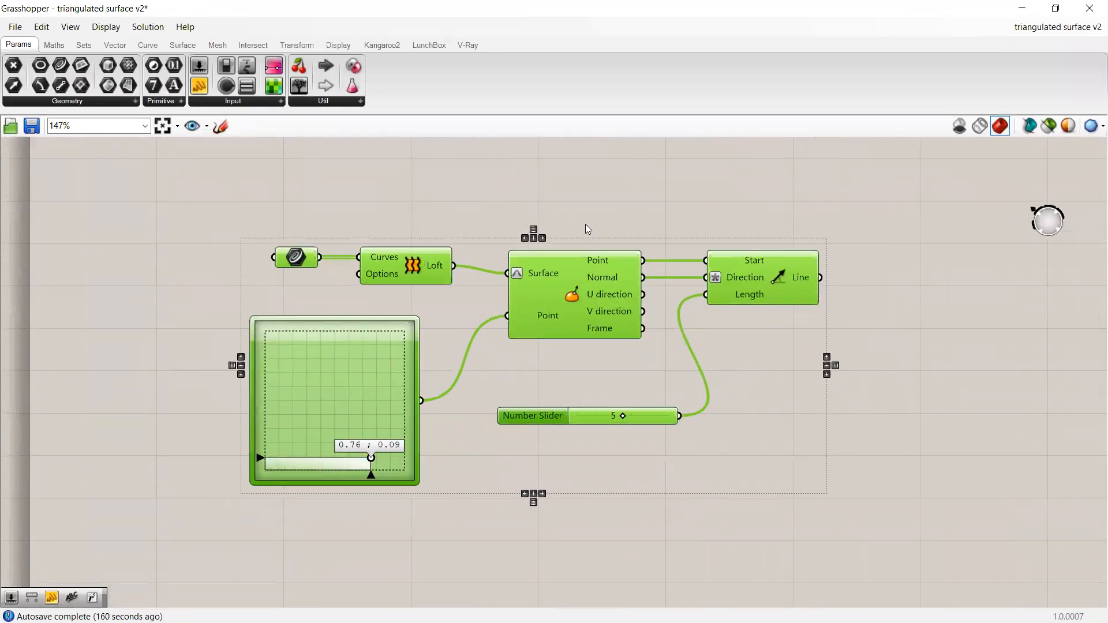
pyautogui.click(616, 177)
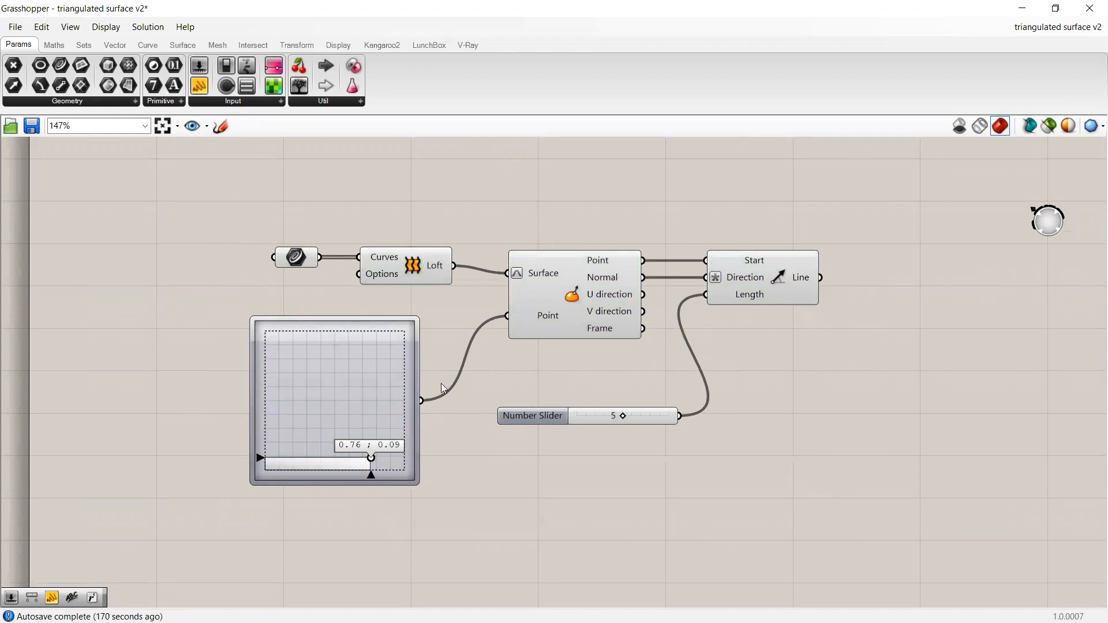
pyautogui.scroll(-4, 482, 404)
pyautogui.scroll(1, 543, 316)
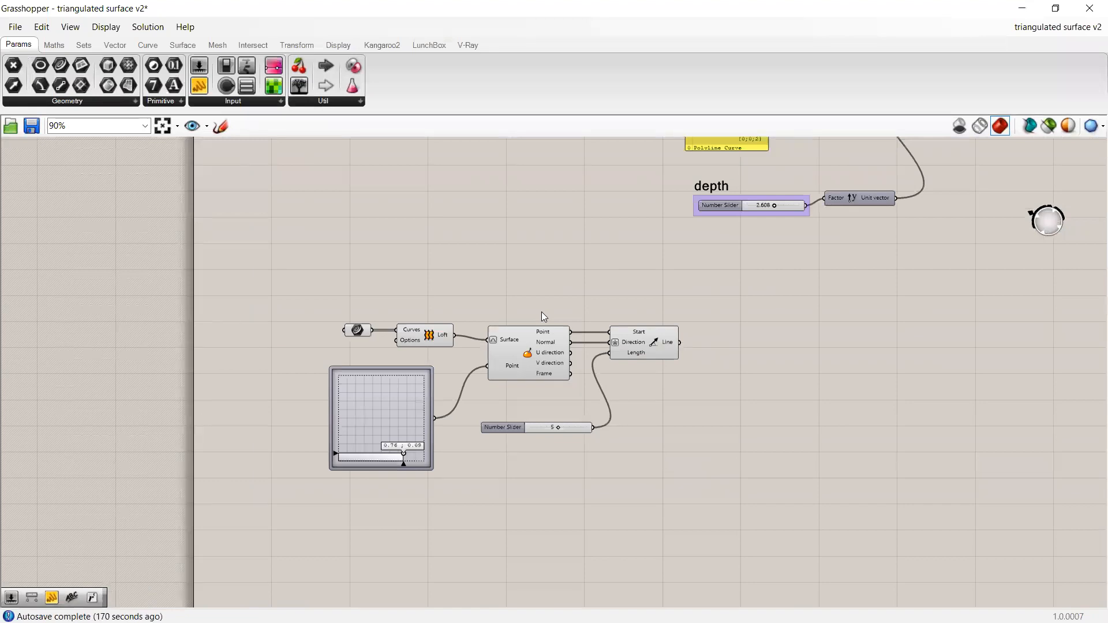
# Step: Return to the main facade definition and nudge the panel fed by the List Item that reads the curve segments
pyautogui.scroll(-2, 545, 303)
pyautogui.moveTo(512, 269); pyautogui.dragTo(356, 345, button='right')
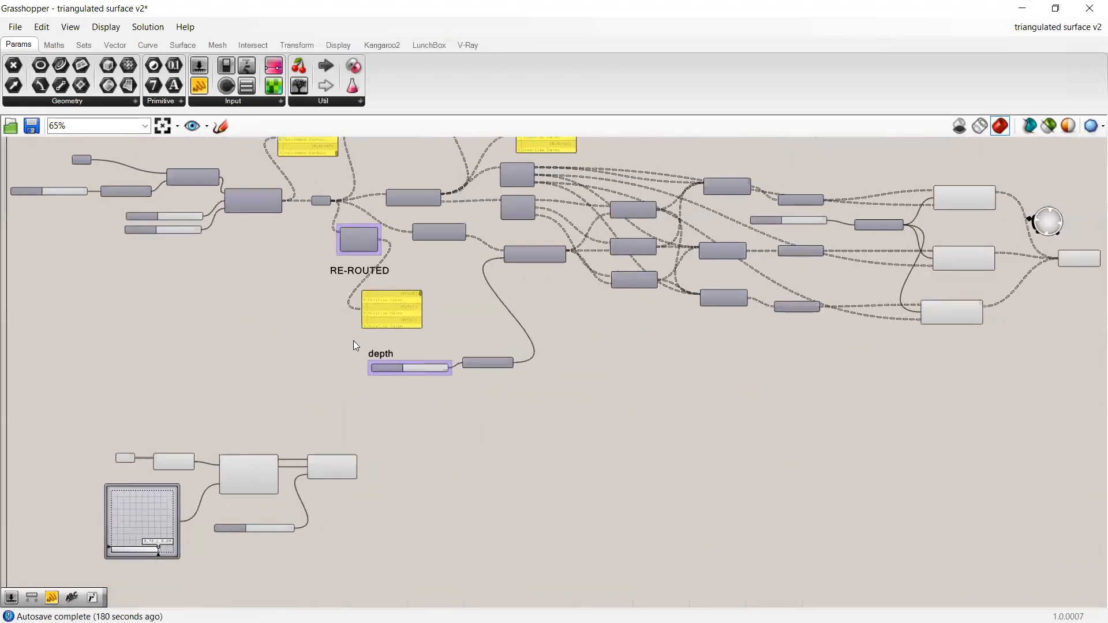
pyautogui.moveTo(616, 144); pyautogui.dragTo(626, 240, button='right')
pyautogui.scroll(2, 526, 177)
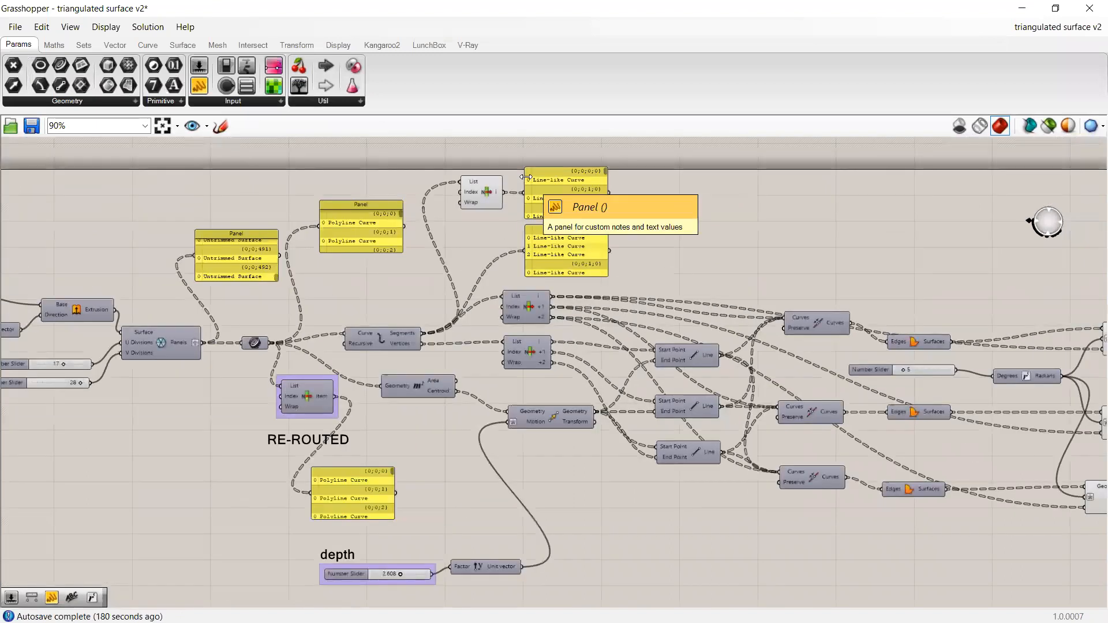
pyautogui.scroll(2, 525, 208)
pyautogui.scroll(1, 562, 217)
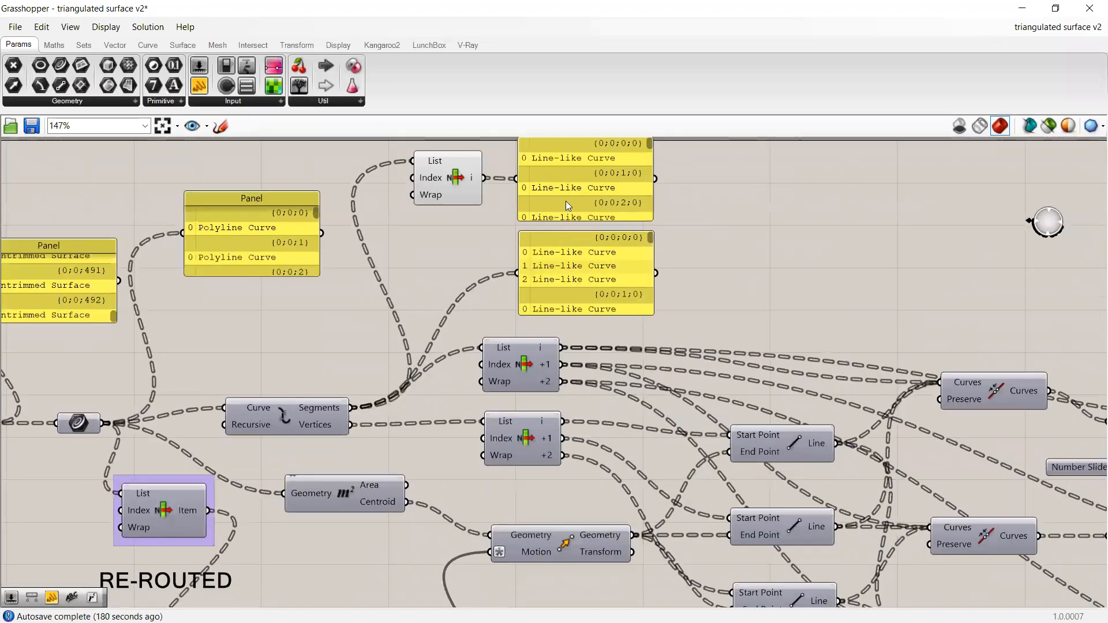
pyautogui.click(572, 204)
pyautogui.moveTo(572, 201); pyautogui.dragTo(565, 200)
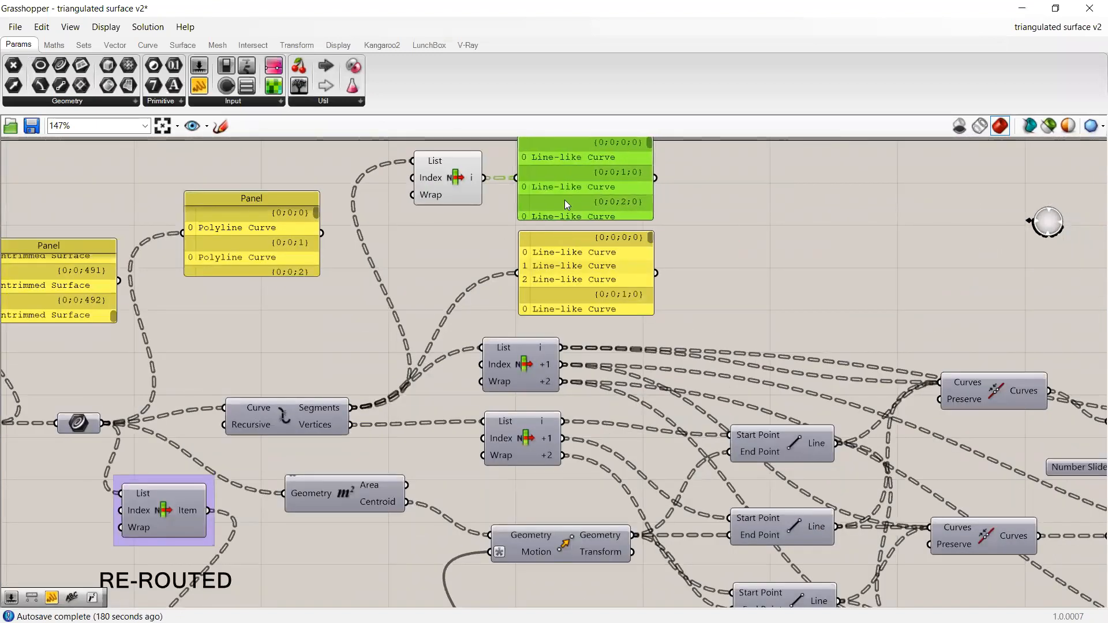
pyautogui.click(766, 232)
pyautogui.scroll(-3, 766, 232)
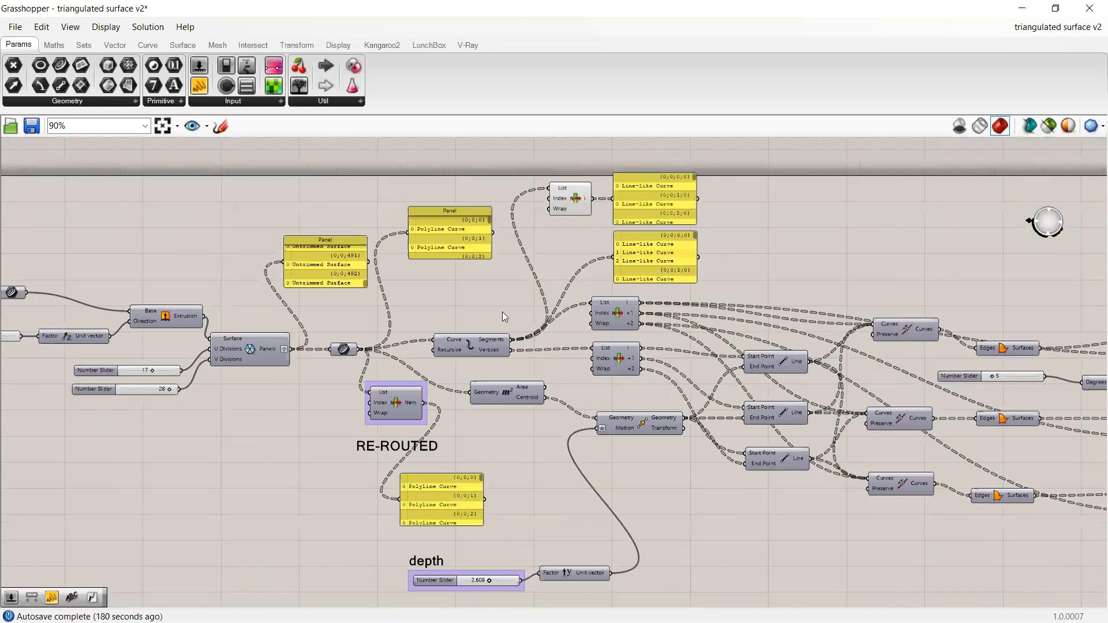
# Step: Reposition the Untrimmed Surface panel up and away, and shift the panelling component down closer to its division sliders
pyautogui.scroll(3, 320, 259)
pyautogui.moveTo(320, 258); pyautogui.dragTo(281, 235)
pyautogui.scroll(-1, 277, 286)
pyautogui.moveTo(225, 353); pyautogui.dragTo(217, 381)
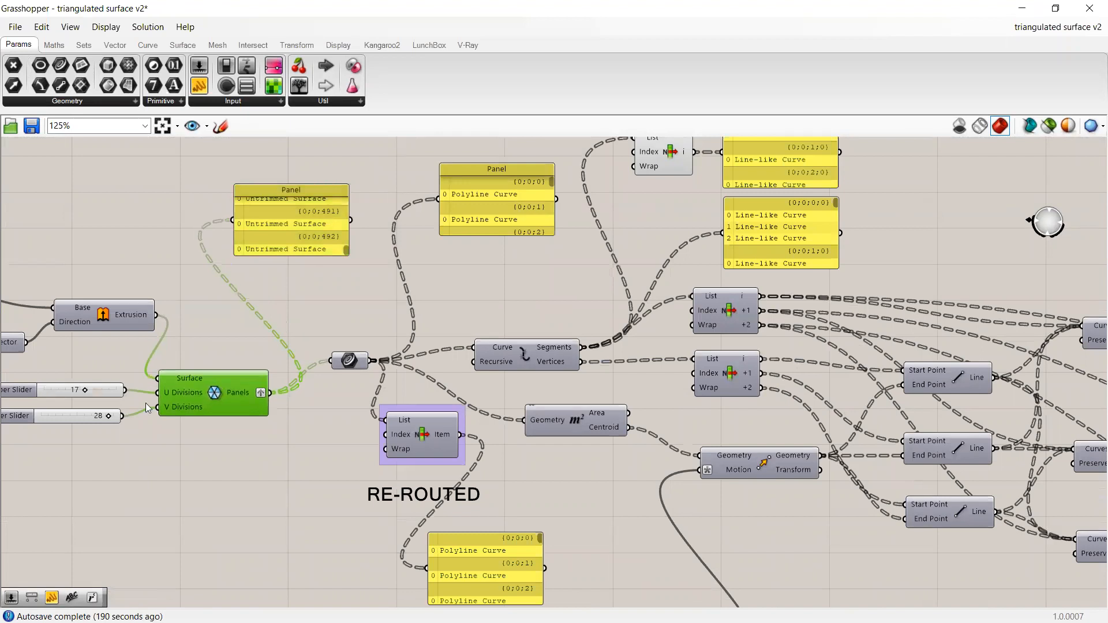
# Step: Line up the U and V division sliders with the panelling component's inputs and straighten the Extrusion component
pyautogui.scroll(2, 146, 403)
pyautogui.moveTo(53, 421); pyautogui.dragTo(59, 397)
pyautogui.click(57, 397)
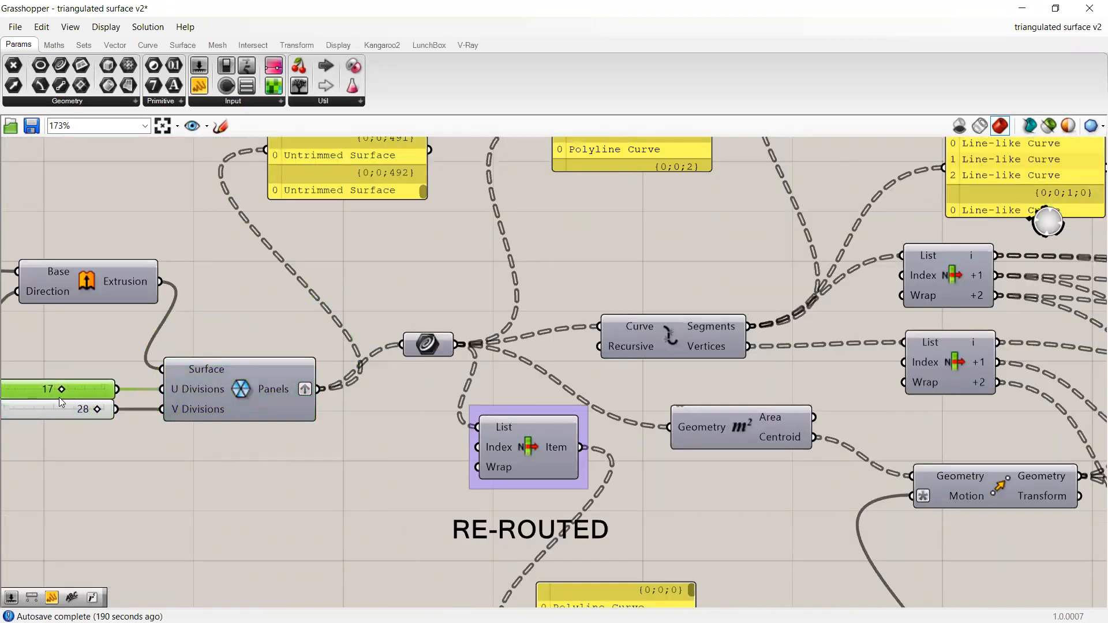
pyautogui.scroll(-3, 285, 354)
pyautogui.scroll(2, 173, 317)
pyautogui.moveTo(143, 337); pyautogui.dragTo(145, 332)
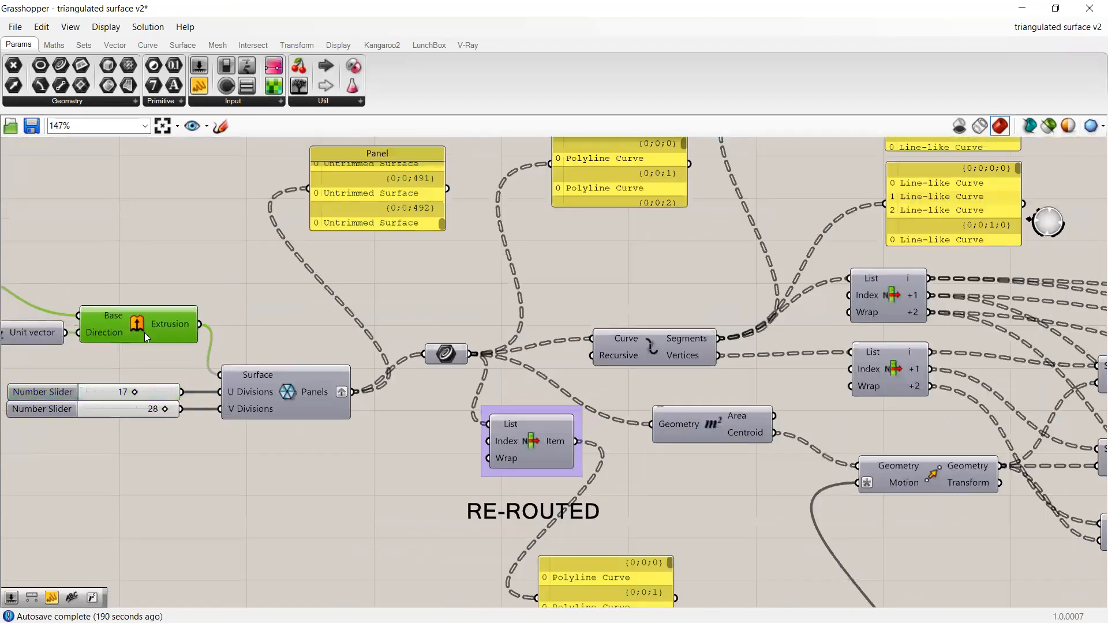
# Step: Shift the panelling component away from its sliders and align the Curve parameter with its Panels output
pyautogui.click(274, 387)
pyautogui.moveTo(269, 385); pyautogui.dragTo(279, 387)
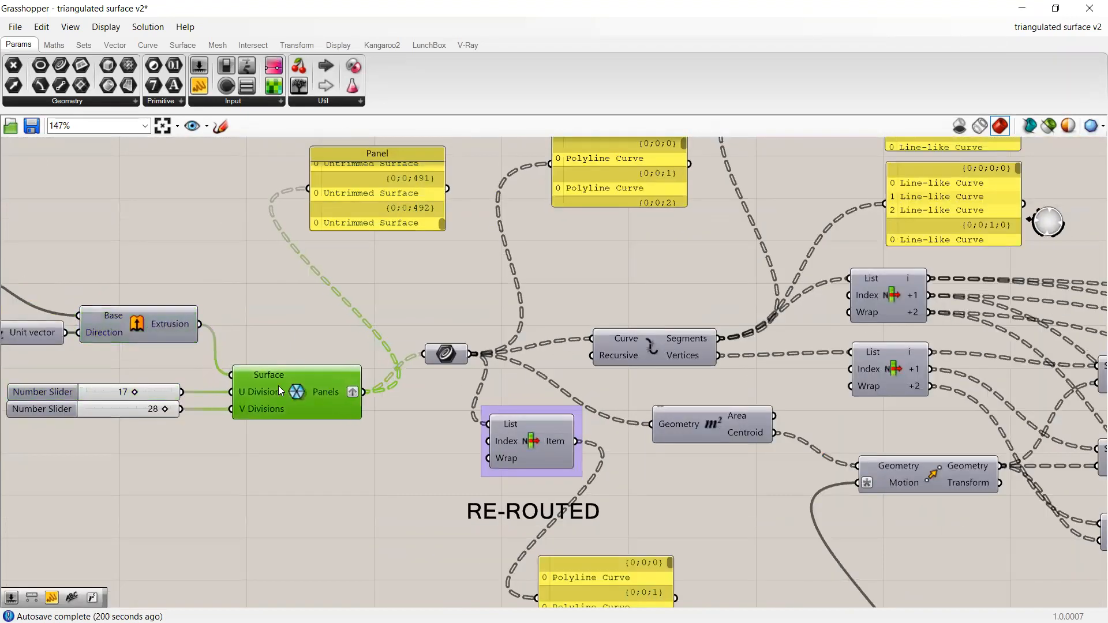
pyautogui.moveTo(437, 360); pyautogui.dragTo(428, 398)
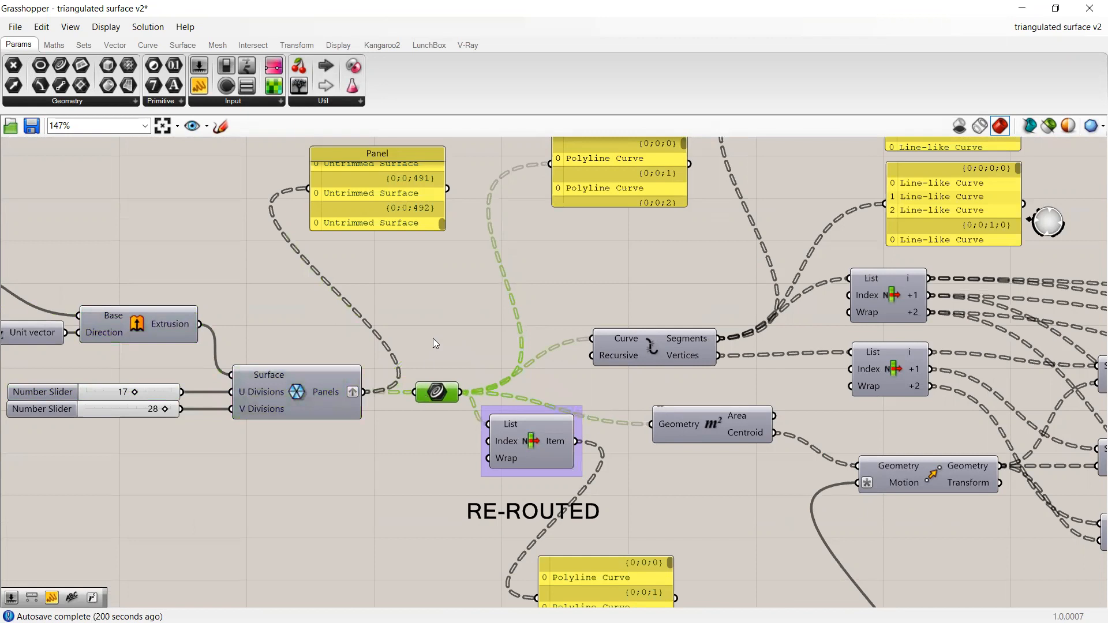
pyautogui.scroll(-4, 433, 338)
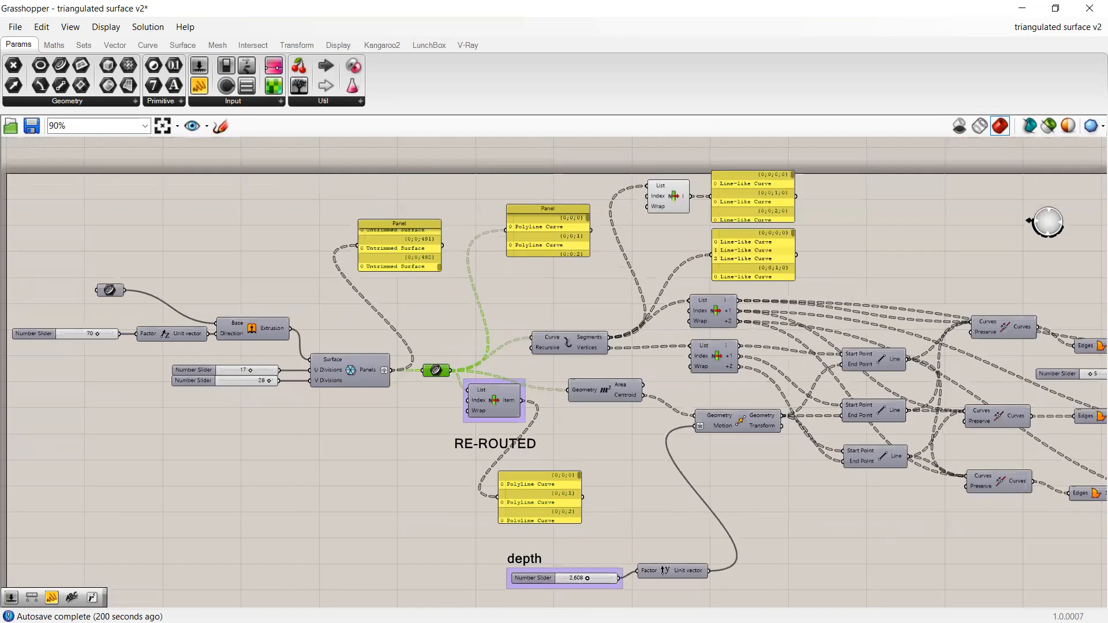